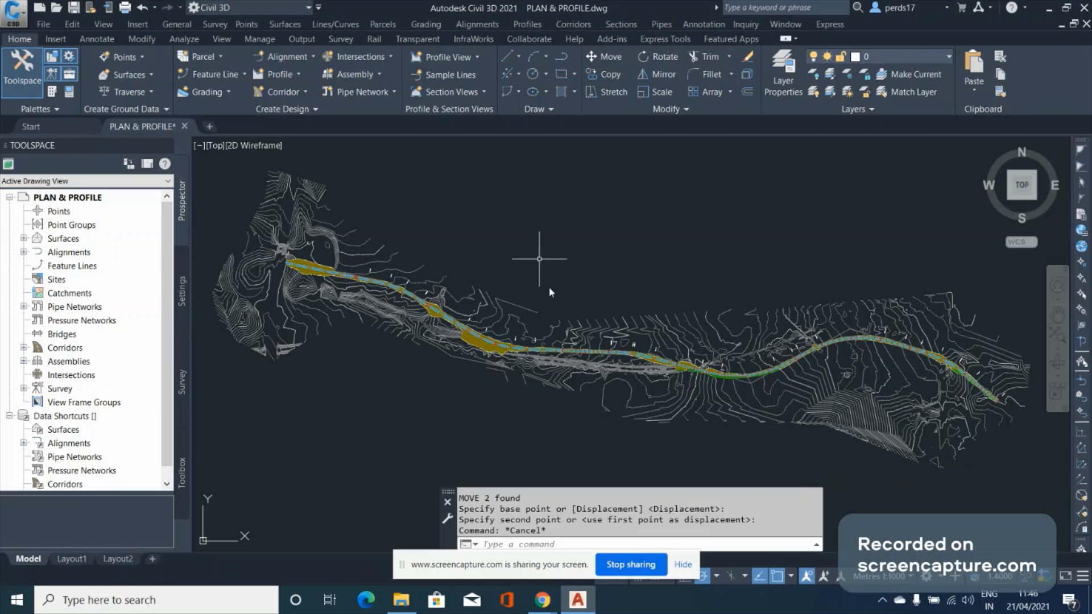
Open the My Company Template A1 drawing from the Plan & Profile folder and examine its border and title block
{"action": "left_click", "coordinate": [401, 600]}
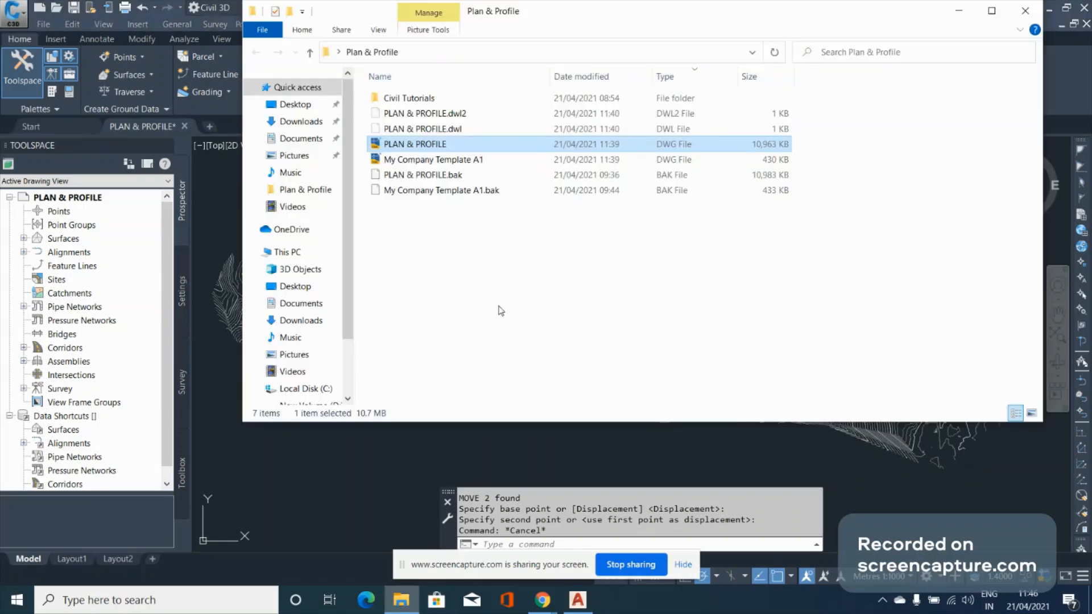
{"action": "double_click", "coordinate": [458, 162]}
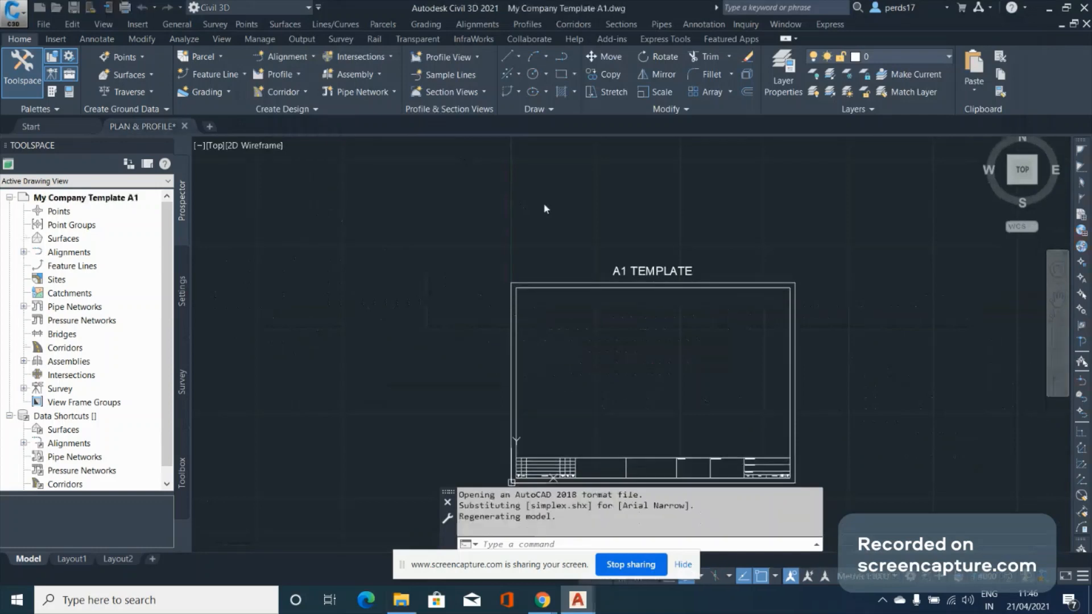
{"action": "scroll", "coordinate": [654, 256], "scroll_direction": "down", "scroll_amount": 2}
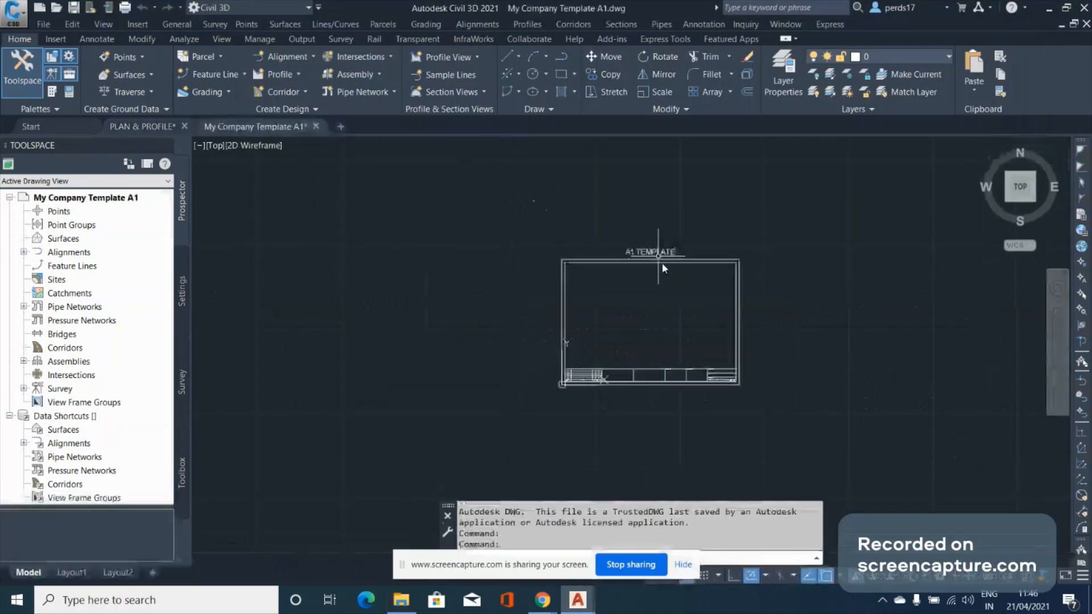
{"action": "scroll", "coordinate": [662, 267], "scroll_direction": "up", "scroll_amount": 4}
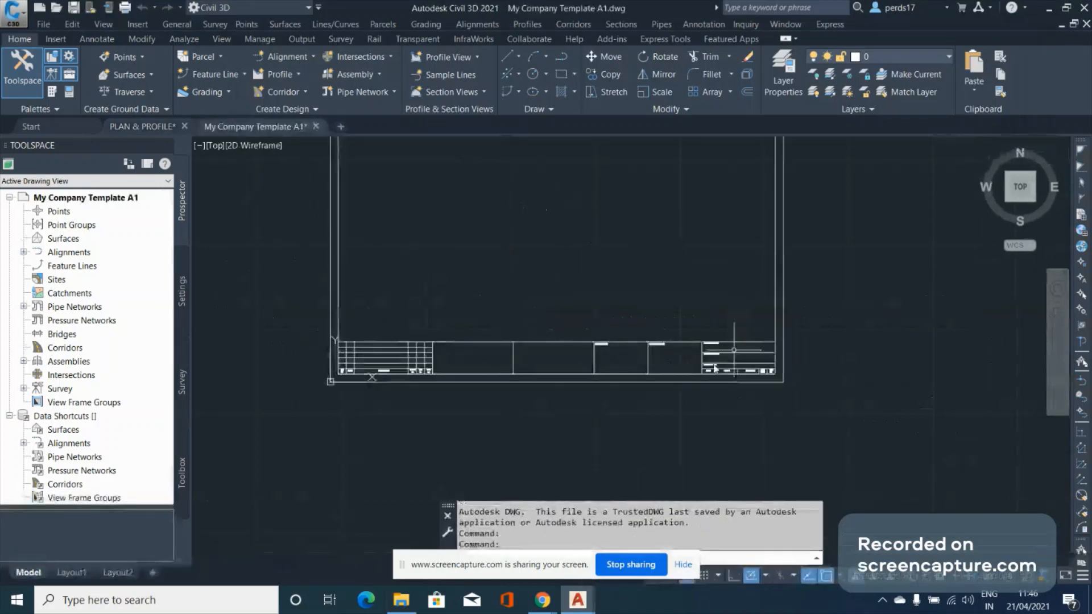
{"action": "scroll", "coordinate": [722, 319], "scroll_direction": "down", "scroll_amount": 2}
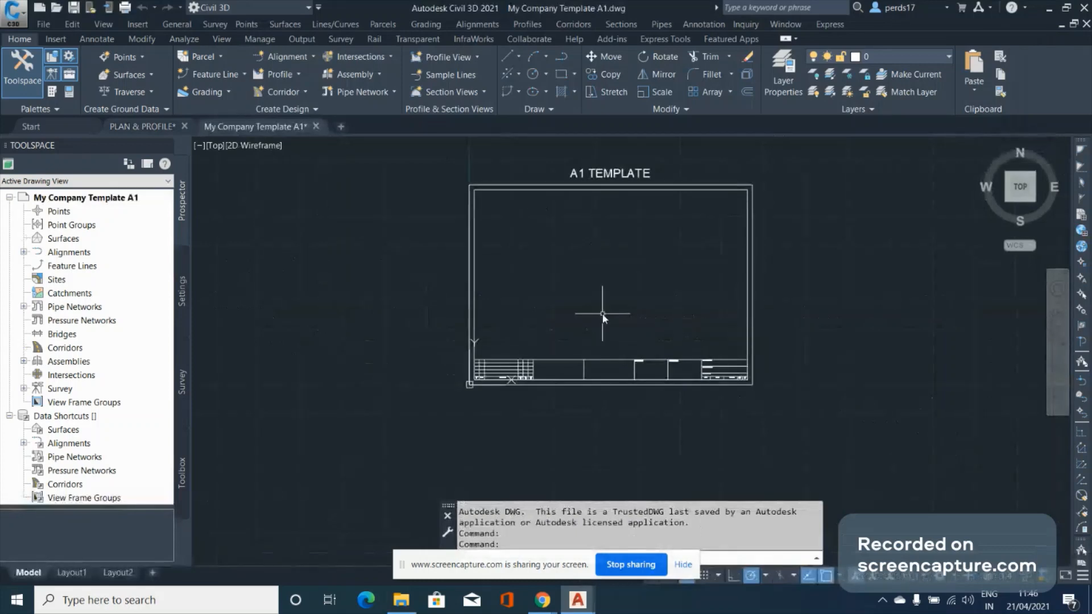
{"action": "scroll", "coordinate": [336, 257], "scroll_direction": "down", "scroll_amount": 2}
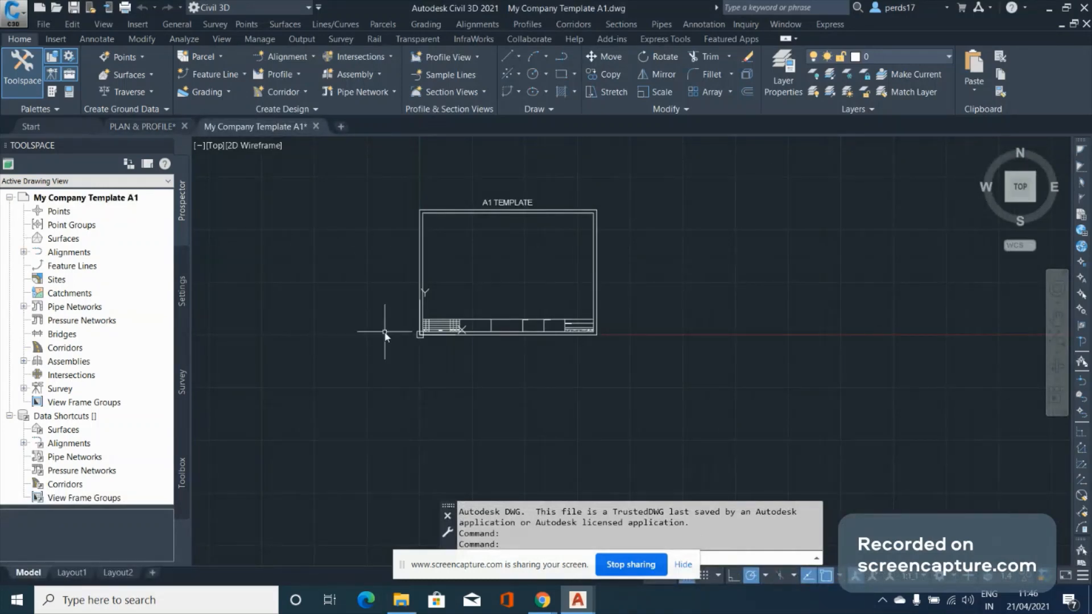
Create a new drawing from the acadiso template in the AutoCAD Template folder
{"action": "left_click", "coordinate": [17, 17]}
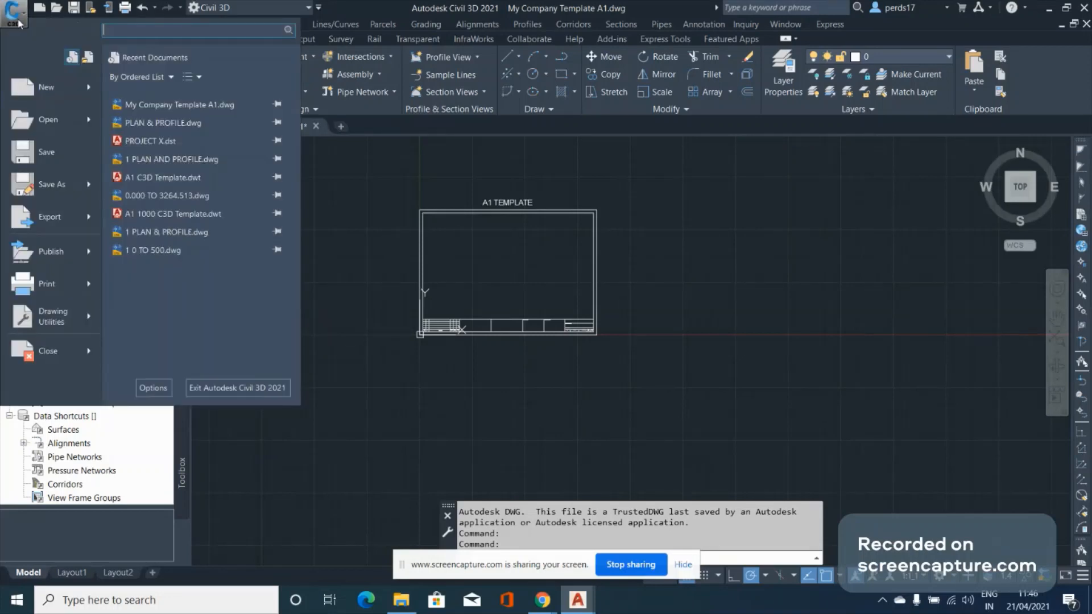
{"action": "left_click", "coordinate": [436, 274]}
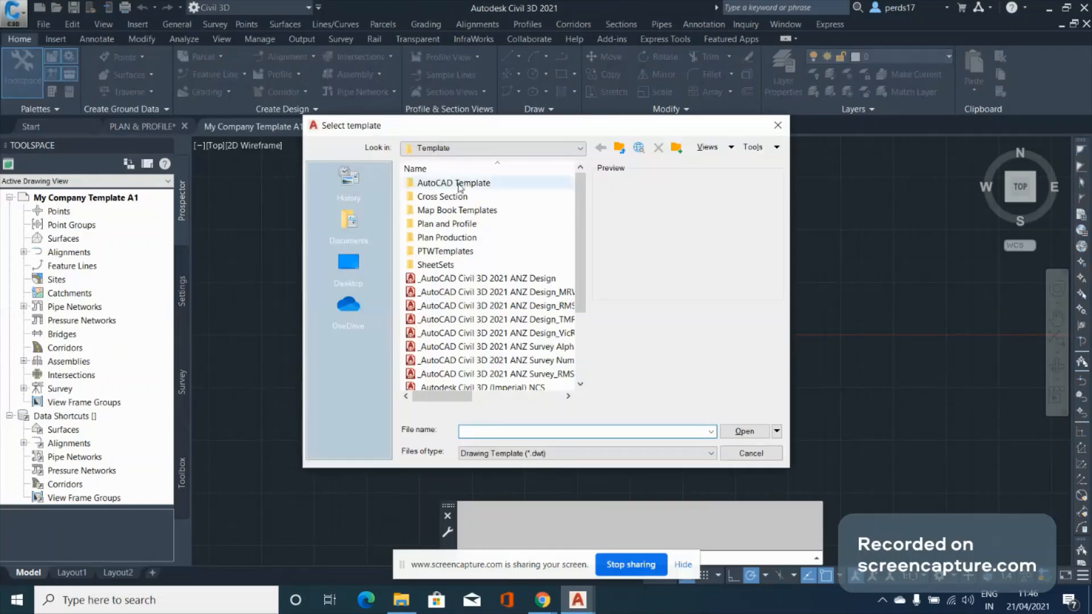
{"action": "double_click", "coordinate": [460, 183]}
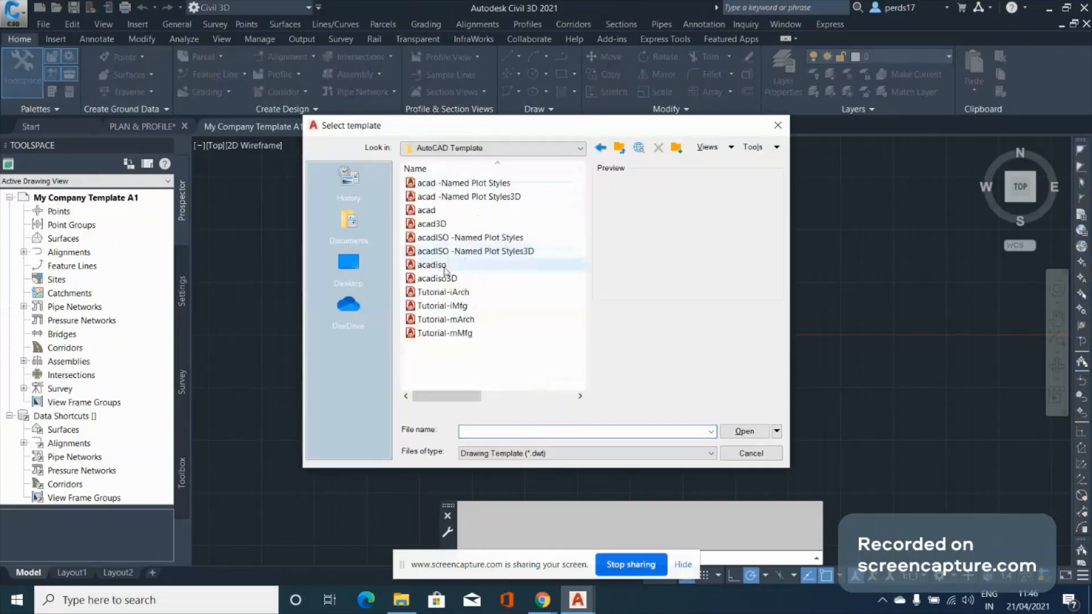
{"action": "left_click", "coordinate": [445, 267]}
{"action": "left_click", "coordinate": [744, 432]}
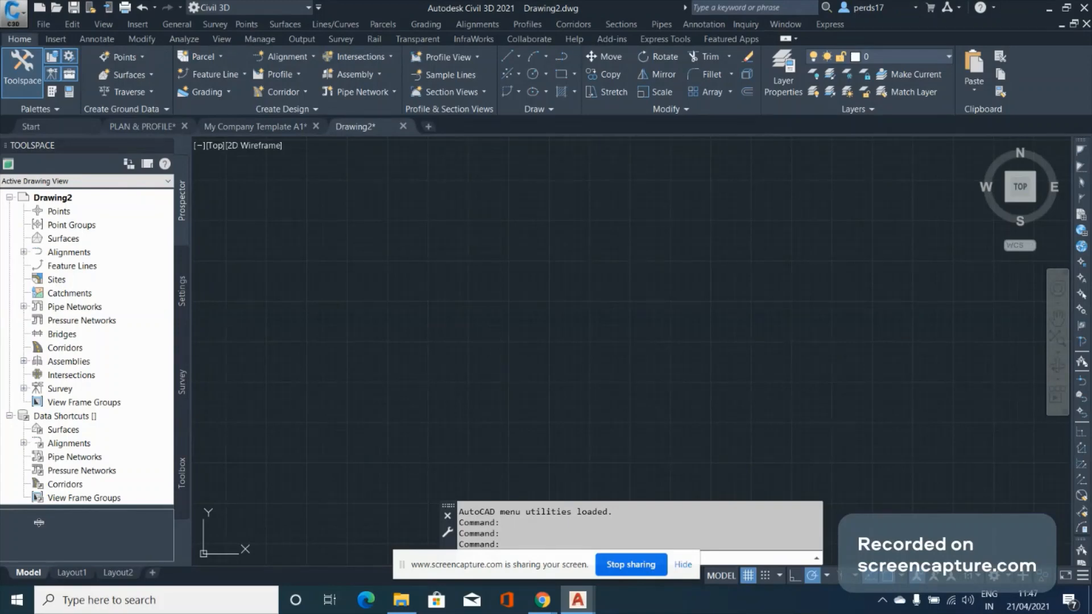
Switch to Layout1 and delete its default viewport
{"action": "left_click", "coordinate": [72, 573]}
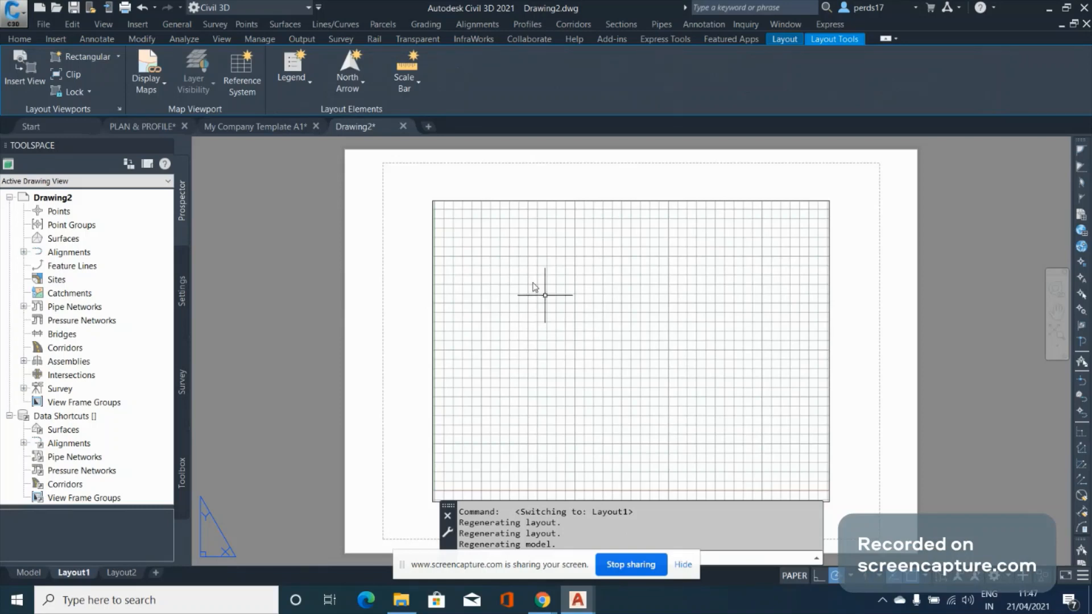
{"action": "scroll", "coordinate": [544, 295], "scroll_direction": "down", "scroll_amount": 4}
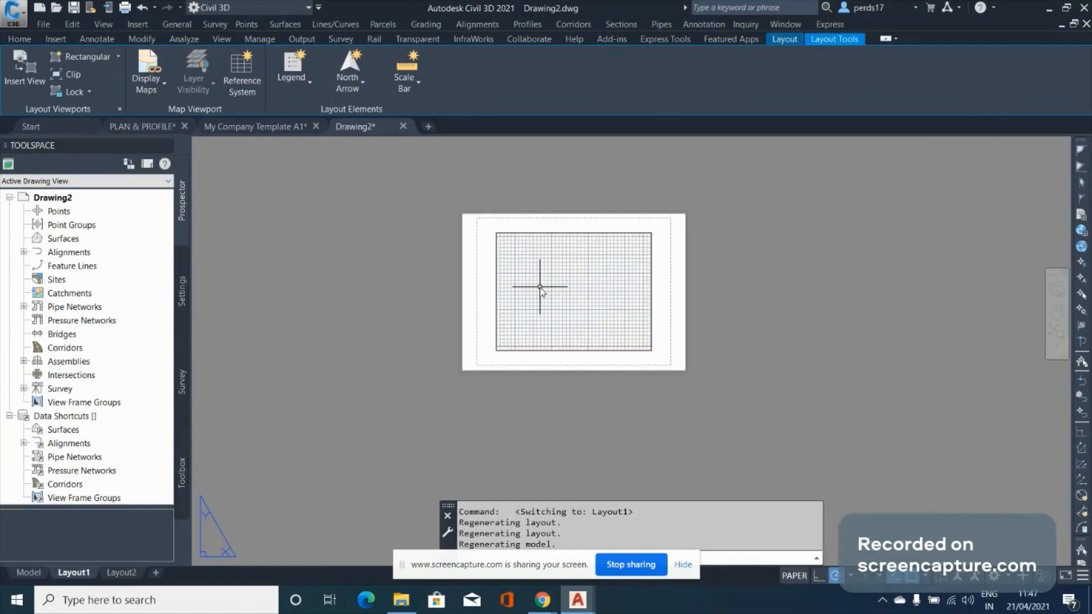
{"action": "left_click", "coordinate": [446, 197]}
{"action": "left_click", "coordinate": [721, 411]}
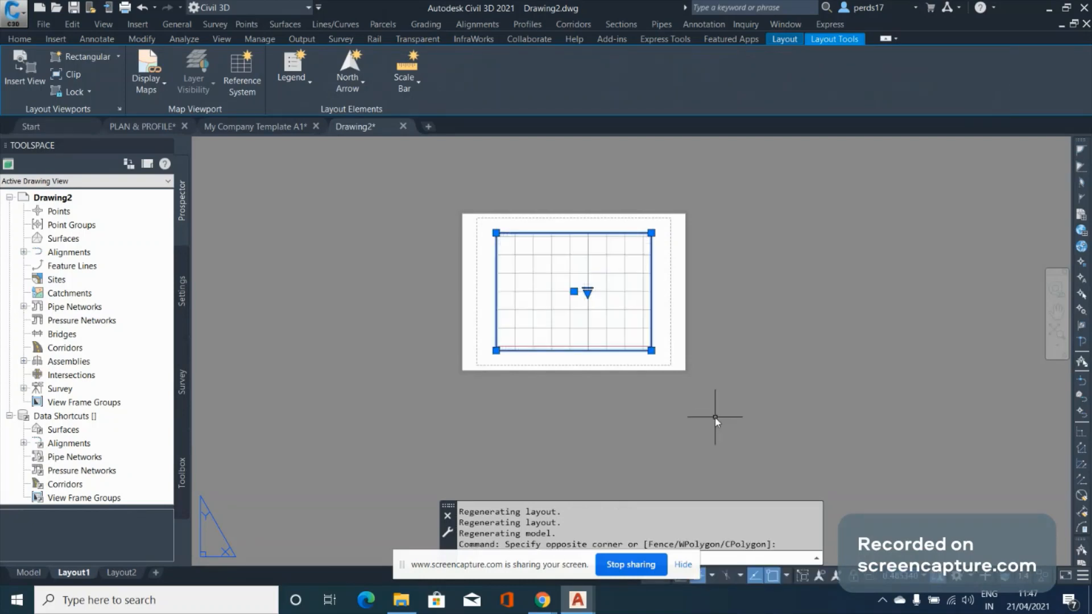
{"action": "key", "text": "Delete"}
Draw a rectangle on Layout1 from corner 0,0 with length 841 and width 594, extending up and right from that corner
{"action": "type", "text": "REC"}
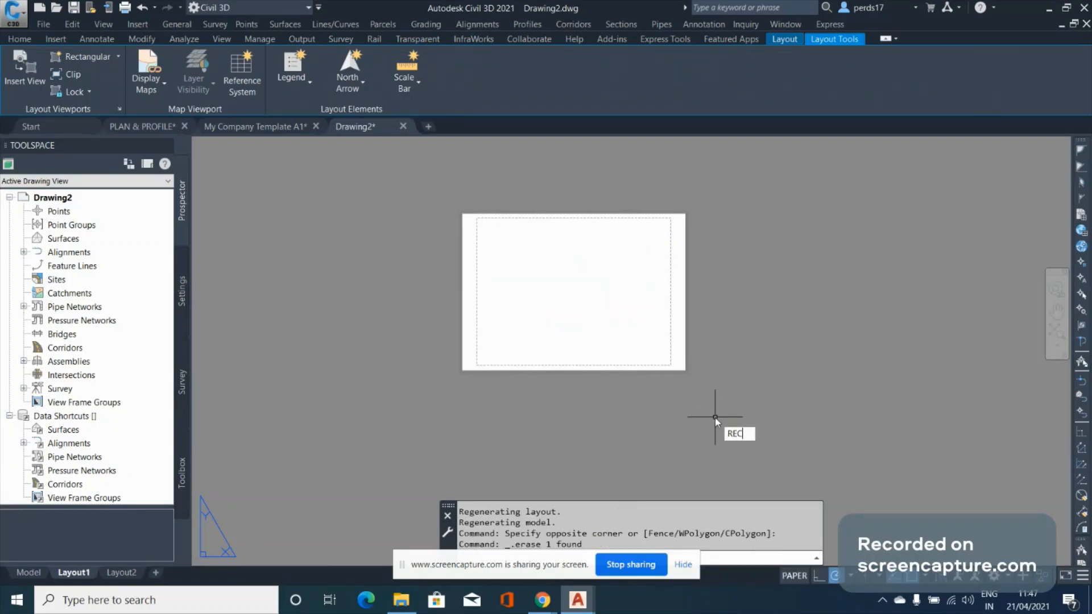
{"action": "key", "text": "Return"}
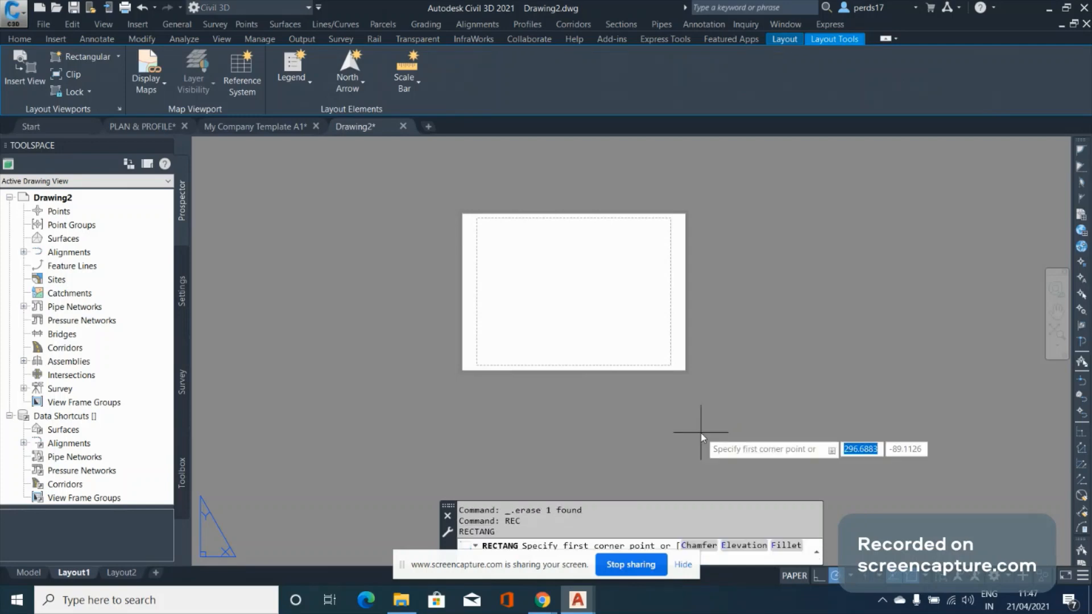
{"action": "type", "text": "0"}
{"action": "key", "text": "Tab"}
{"action": "type", "text": "0"}
{"action": "key", "text": "Tab"}
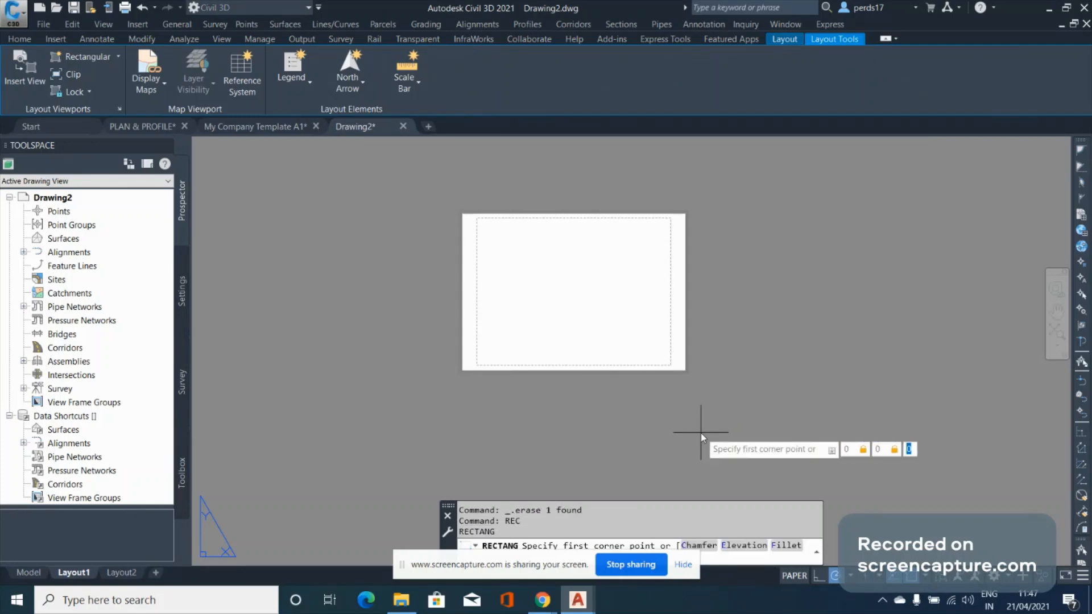
{"action": "key", "text": "Return"}
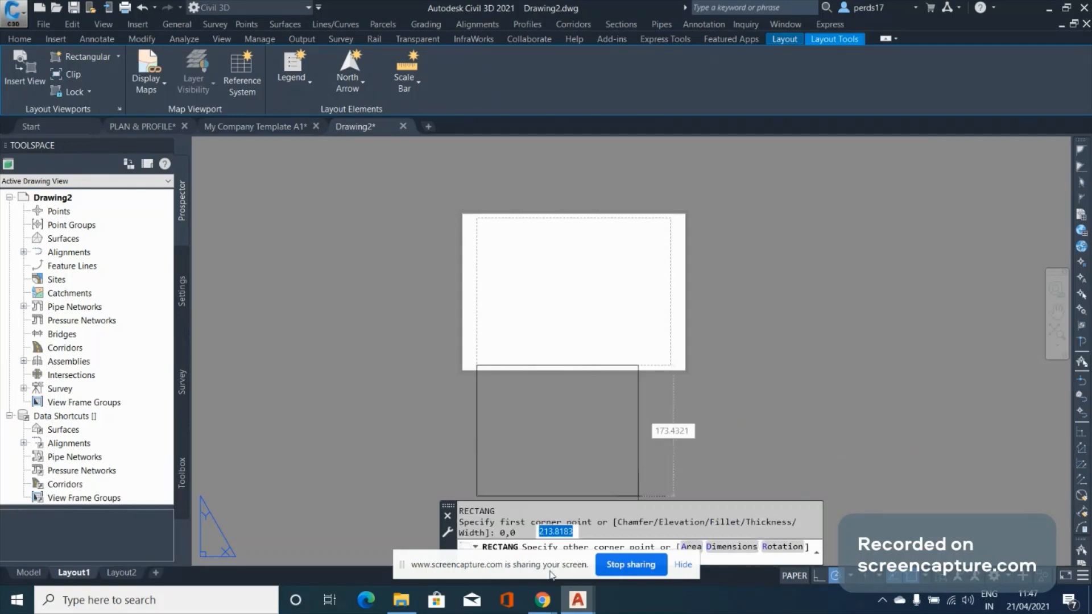
{"action": "left_click_drag", "start_coordinate": [550, 575], "coordinate": [266, 565]}
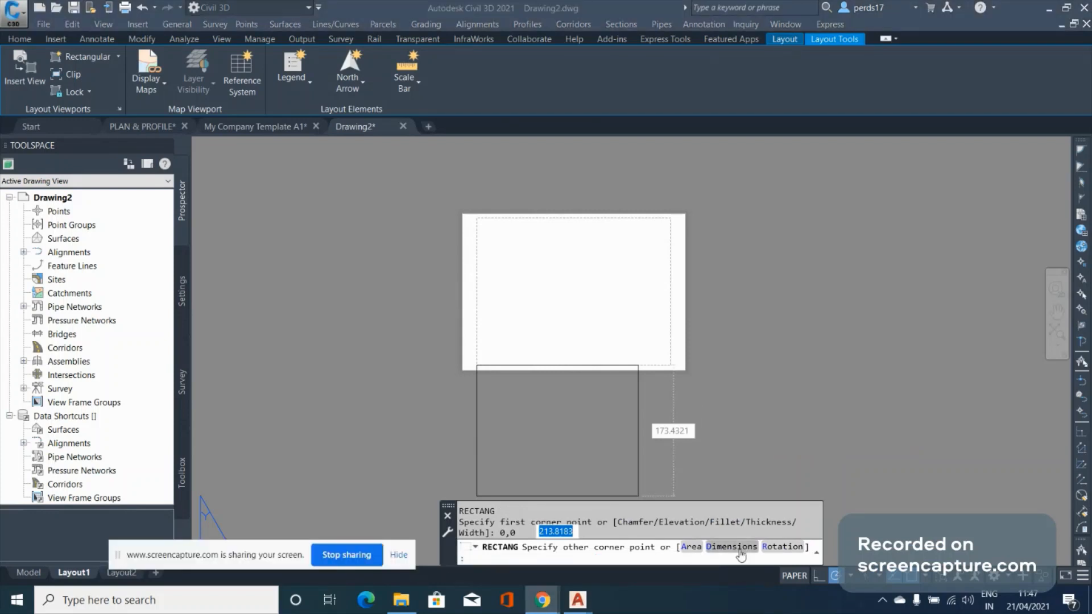
{"action": "left_click", "coordinate": [731, 547]}
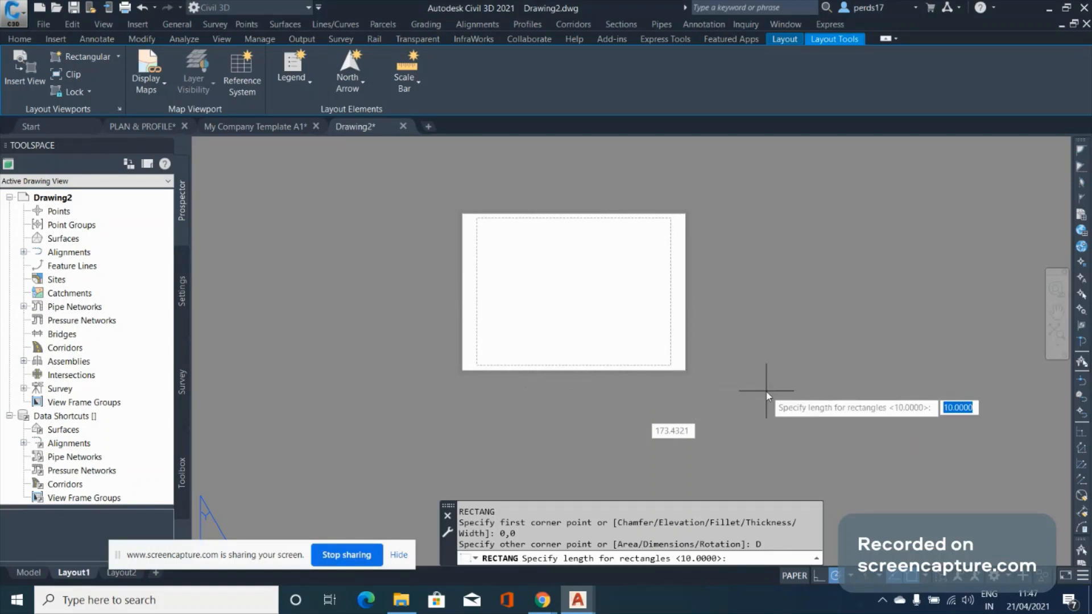
{"action": "type", "text": "84"}
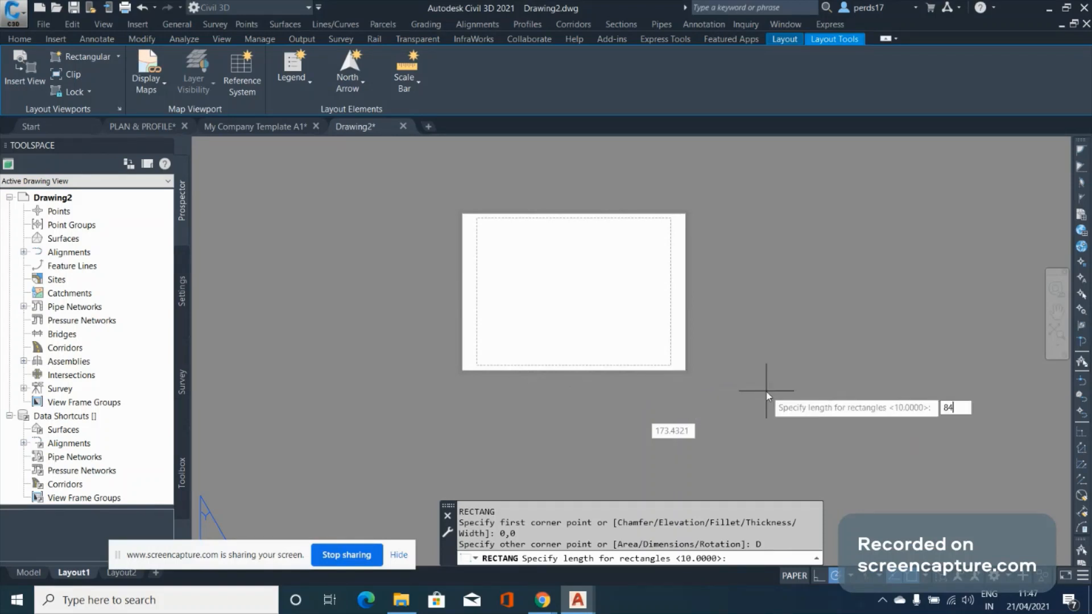
{"action": "type", "text": "1"}
{"action": "key", "text": "Return"}
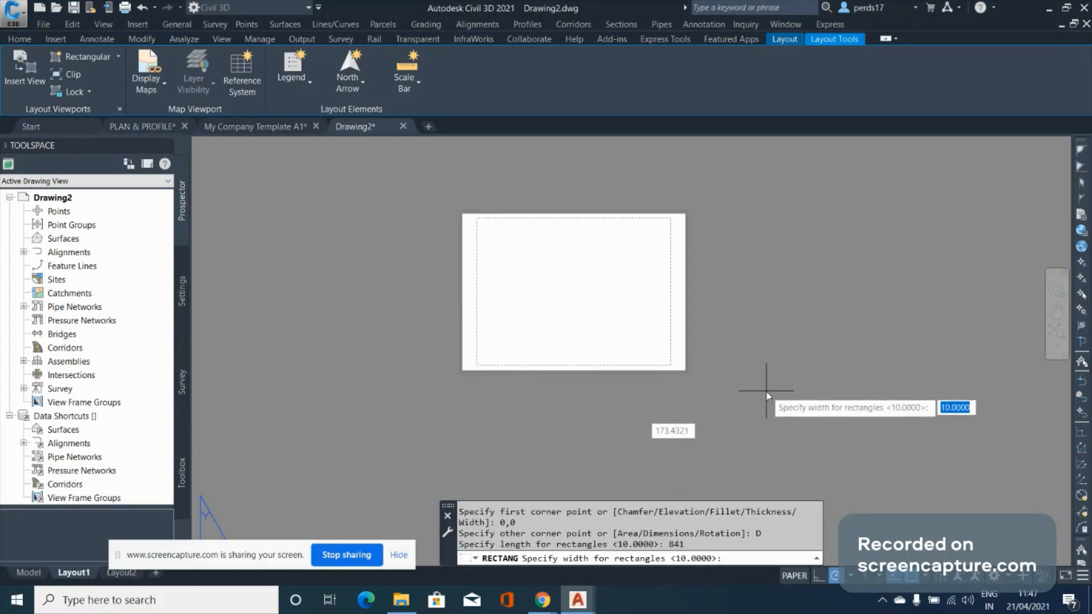
{"action": "type", "text": "594"}
{"action": "key", "text": "Return"}
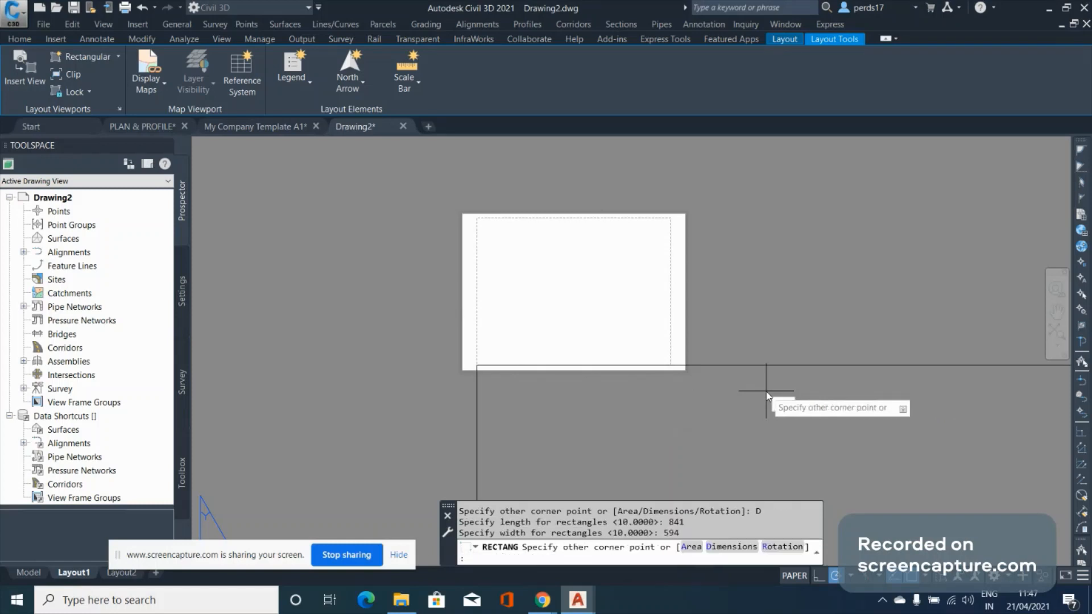
{"action": "left_click", "coordinate": [749, 185]}
{"action": "scroll", "coordinate": [693, 289], "scroll_direction": "down", "scroll_amount": 2}
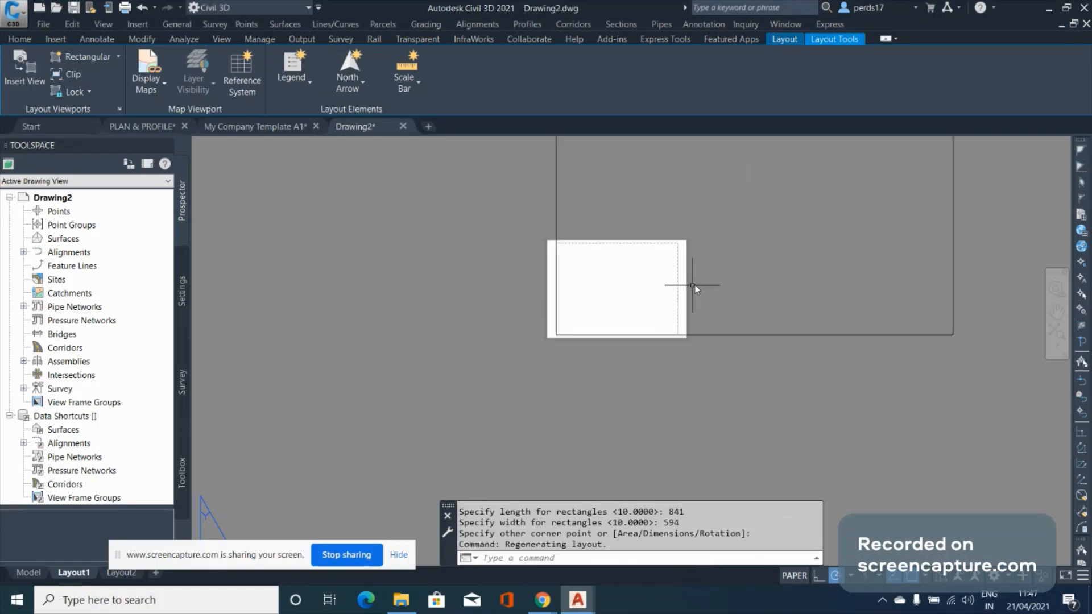
{"action": "key", "text": "Escape"}
{"action": "scroll", "coordinate": [719, 338], "scroll_direction": "down", "scroll_amount": 2}
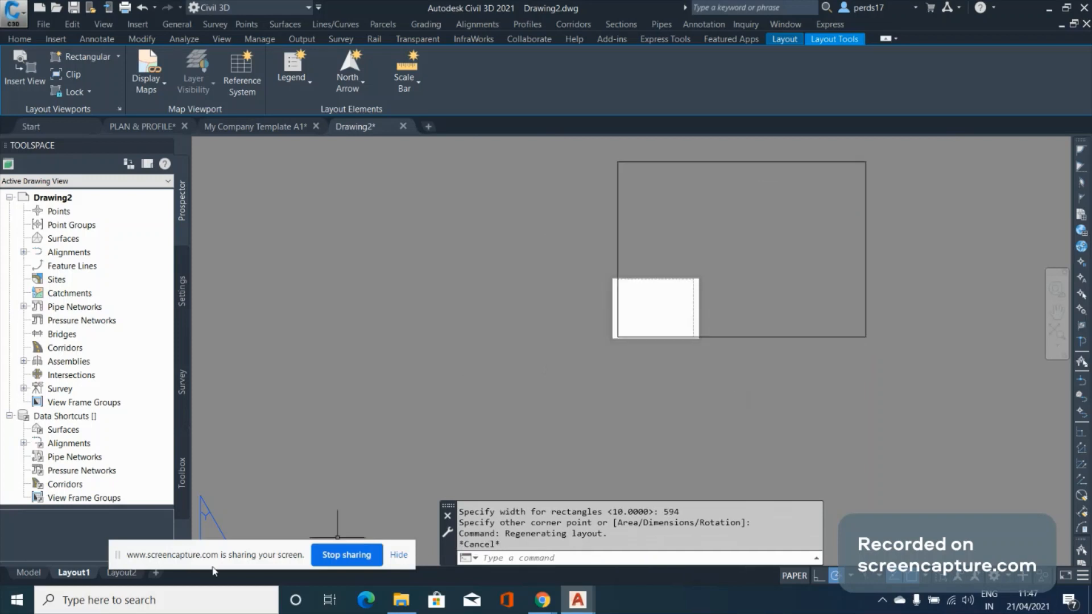
Create a new page setup named A1 for Layout1
{"action": "right_click", "coordinate": [84, 573]}
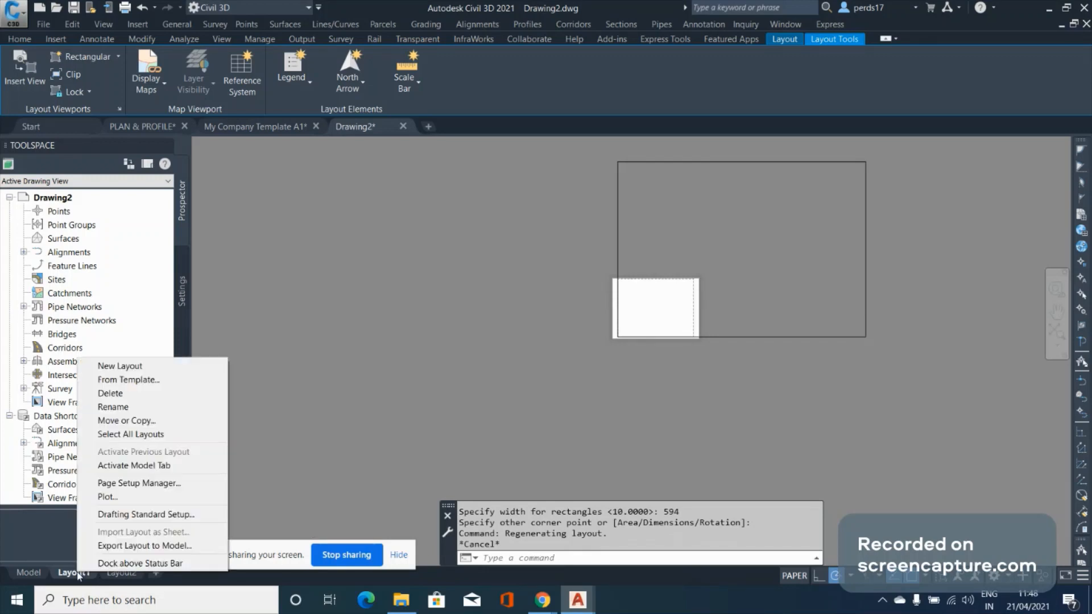
{"action": "left_click", "coordinate": [164, 483]}
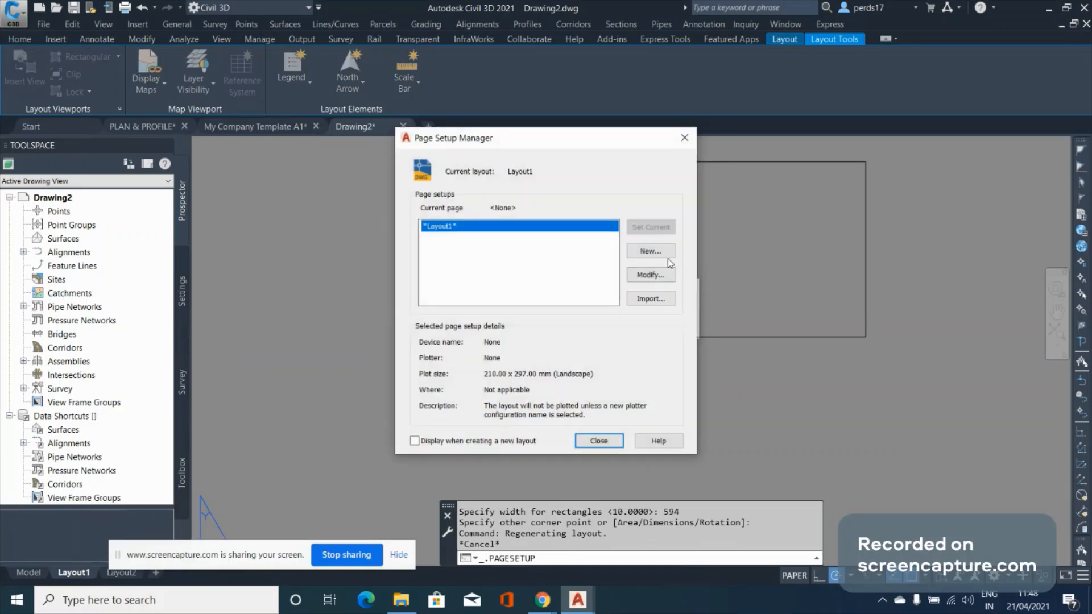
{"action": "left_click", "coordinate": [649, 251]}
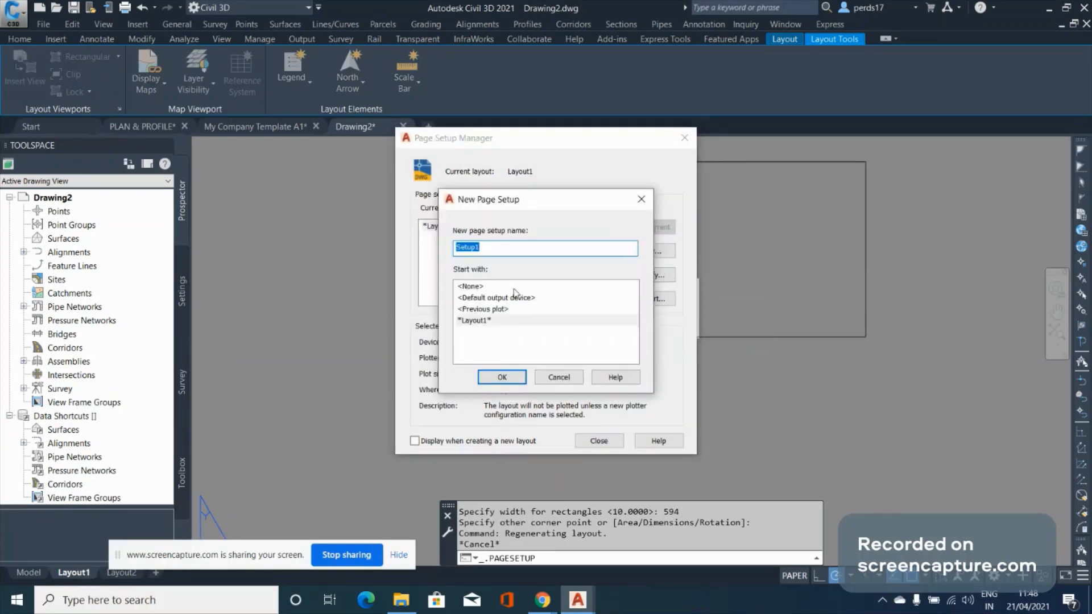
{"action": "type", "text": "A1"}
{"action": "left_click", "coordinate": [501, 378]}
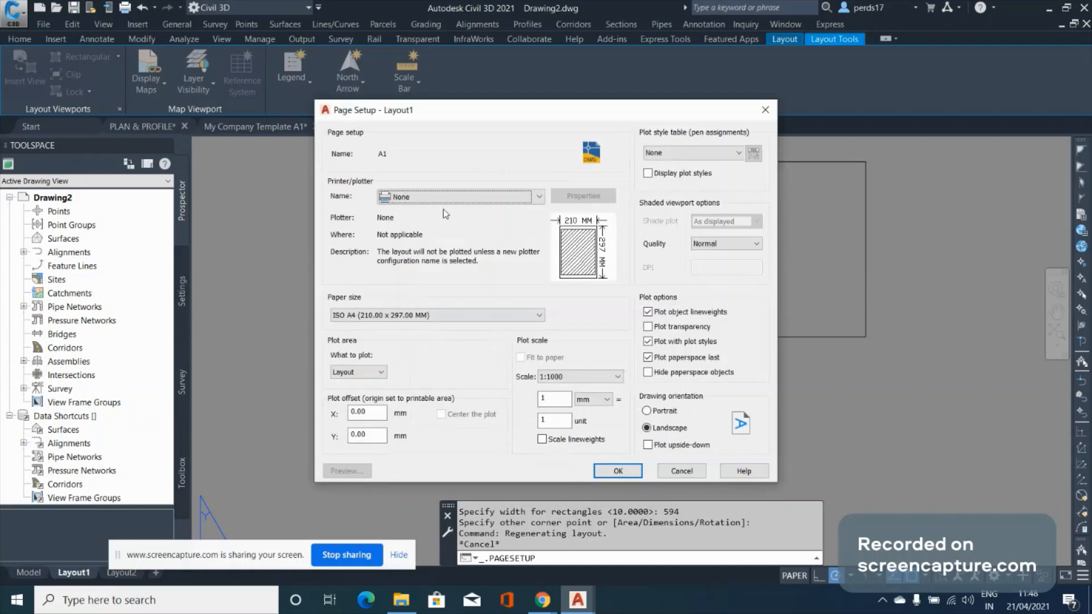
Configure the A1 page setup with the DWG To PDF.pc3 plotter, the acad.ctb plot style table and plot transparency enabled
{"action": "left_click", "coordinate": [447, 197]}
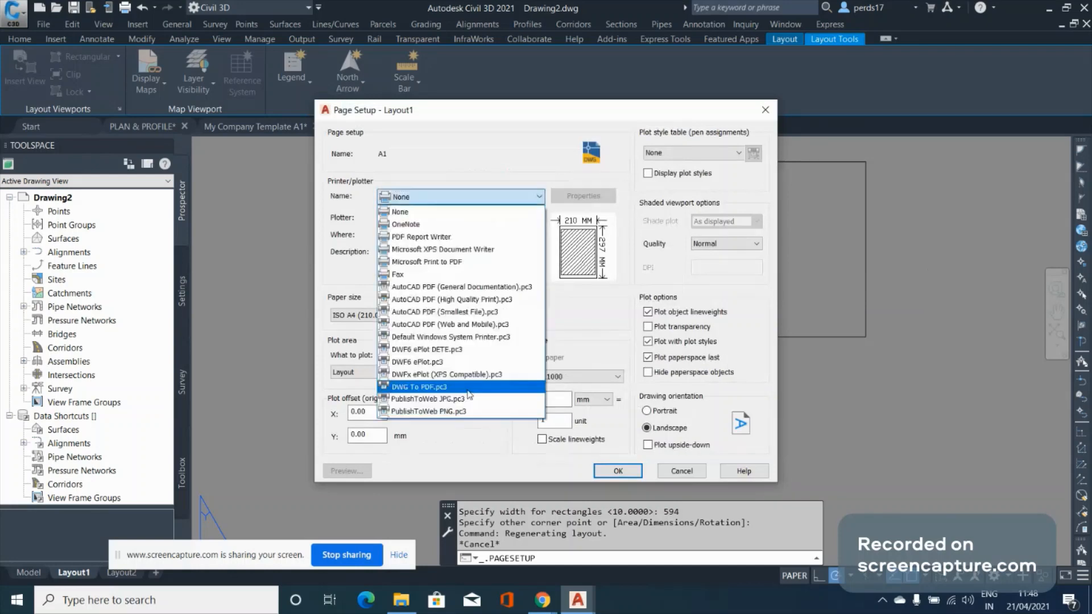
{"action": "left_click", "coordinate": [458, 391]}
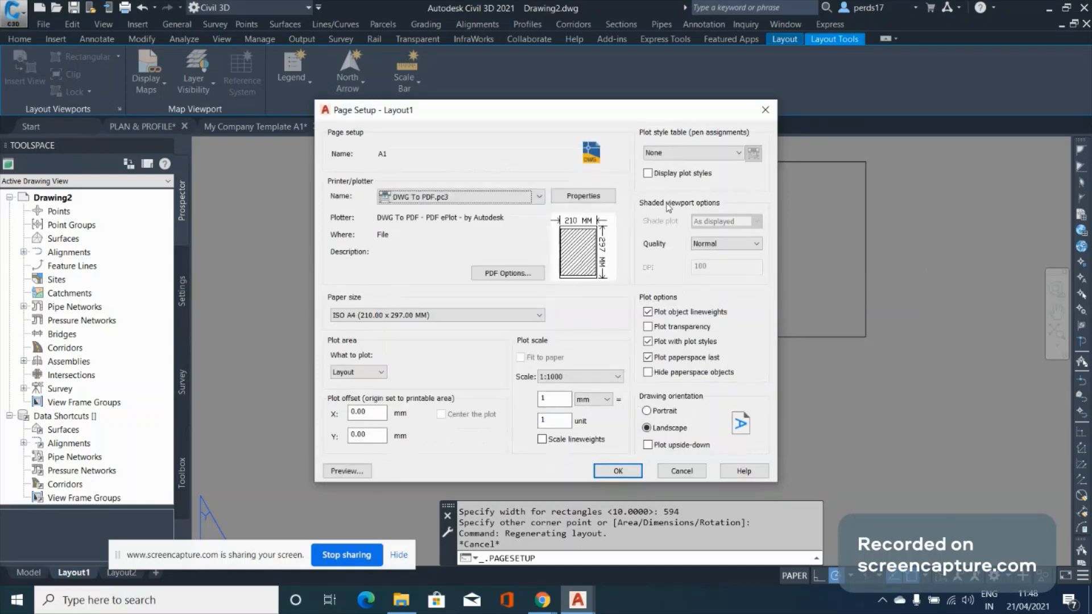
{"action": "left_click", "coordinate": [689, 153]}
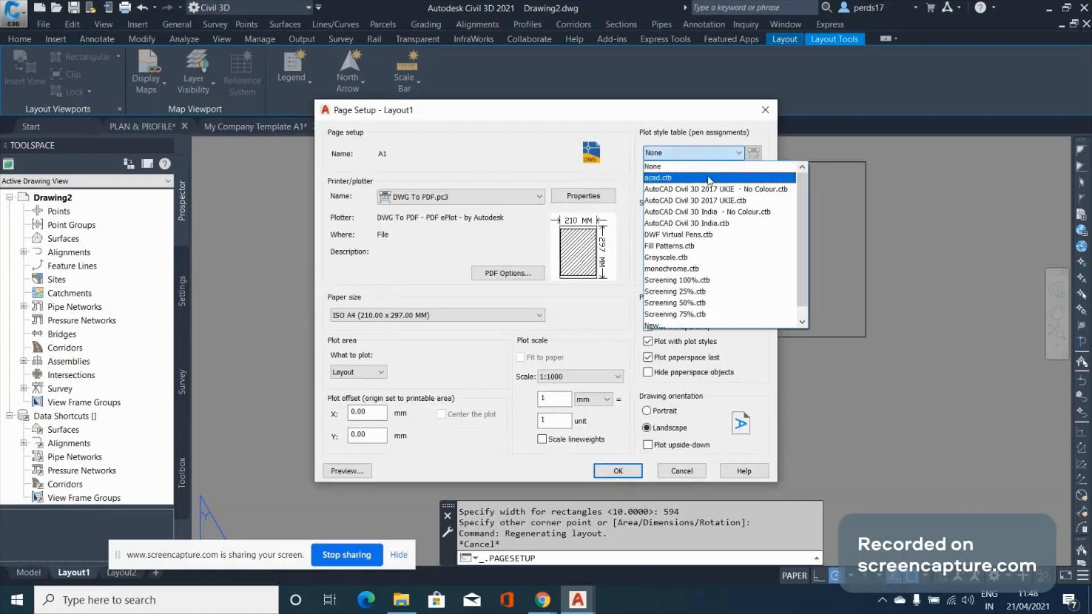
{"action": "left_click", "coordinate": [658, 178]}
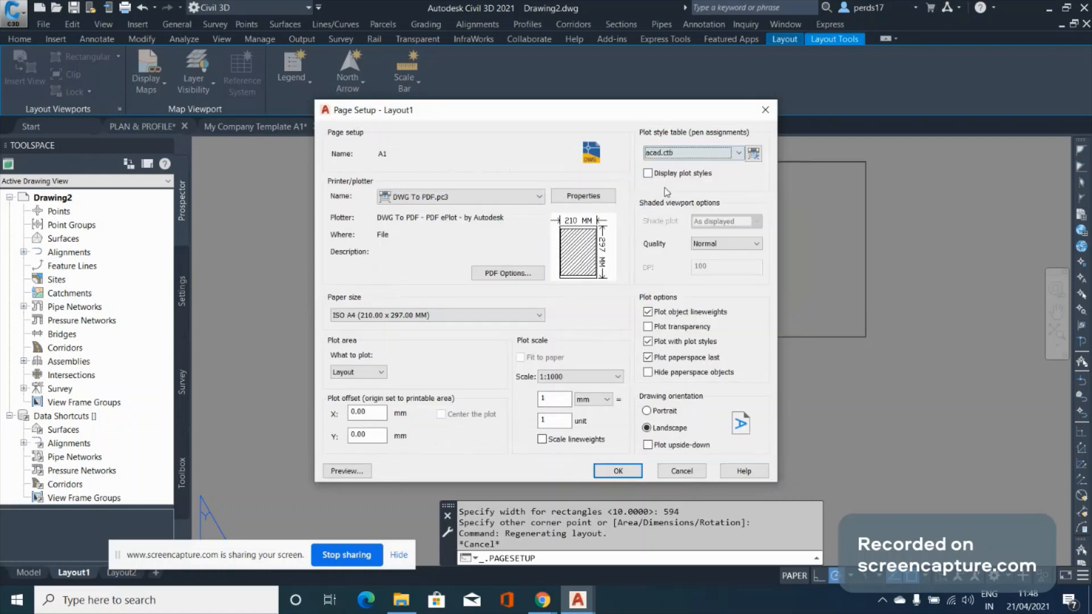
{"action": "left_click", "coordinate": [664, 328]}
Set the page setup's paper size to ISO full bleed A1 (841.00 x 594.00 MM)
{"action": "left_click", "coordinate": [539, 315]}
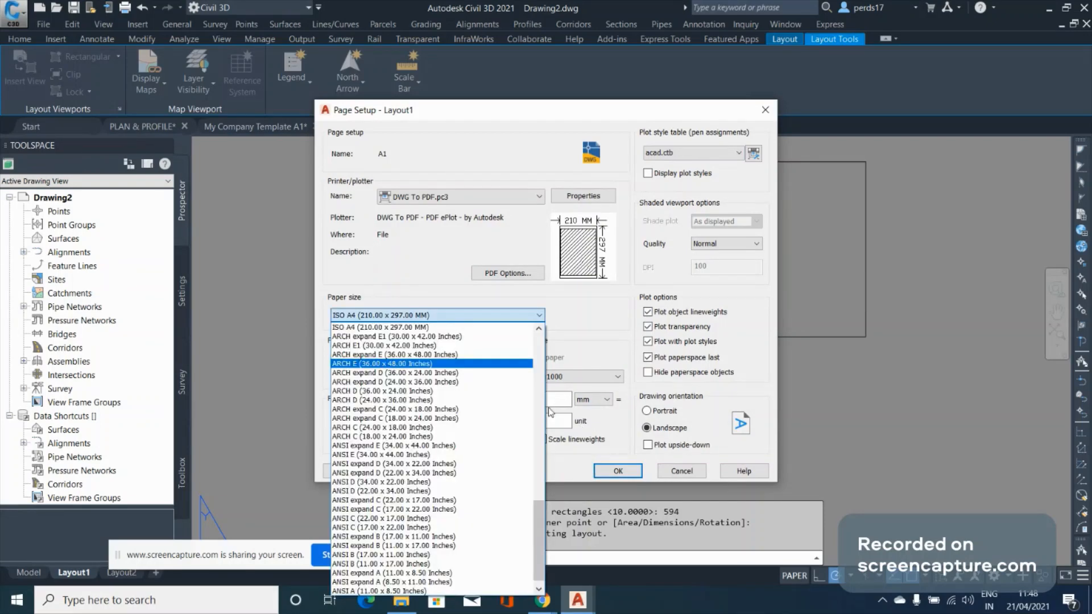
{"action": "scroll", "coordinate": [550, 386], "scroll_direction": "up", "scroll_amount": 10}
{"action": "scroll", "coordinate": [550, 360], "scroll_direction": "up", "scroll_amount": 1}
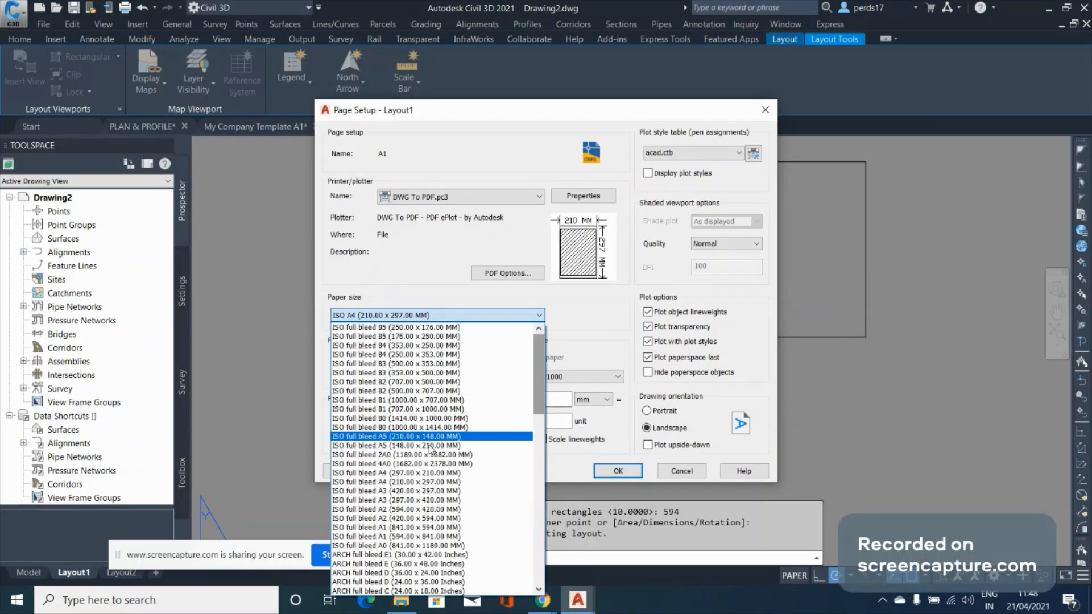
{"action": "left_click", "coordinate": [398, 527]}
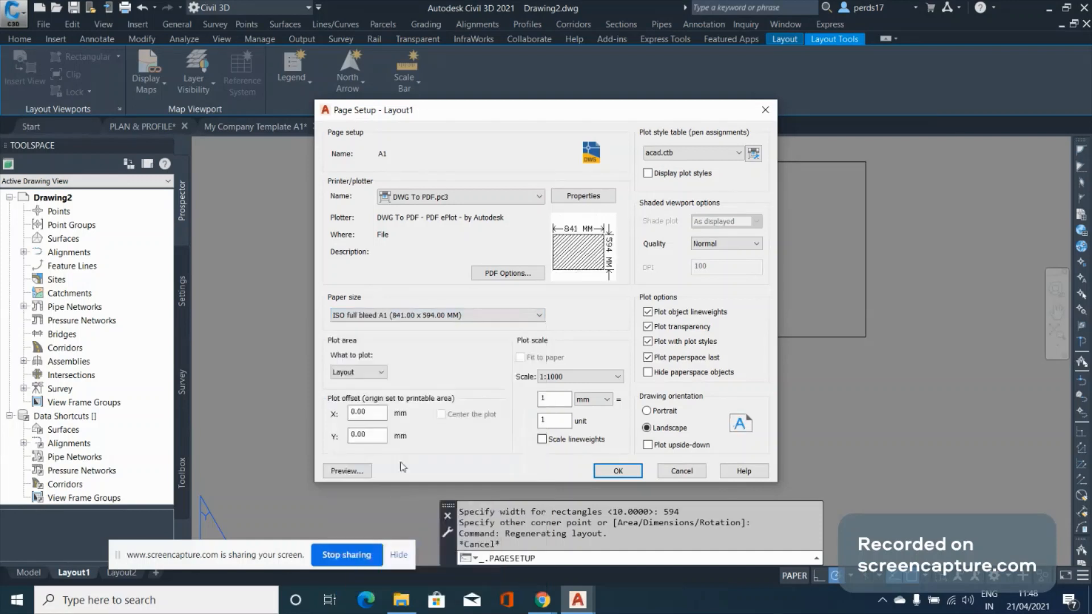
Set the A1 page setup's plot area to a window covering the sheet rectangle from corner 0,0 to 841,594
{"action": "left_click", "coordinate": [381, 372]}
{"action": "left_click", "coordinate": [376, 380]}
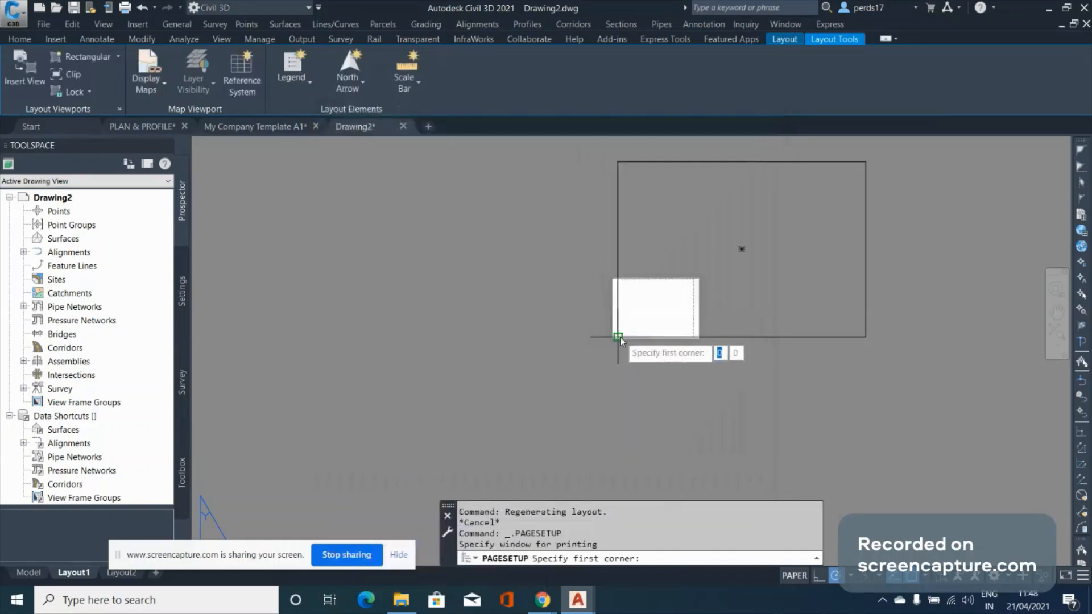
{"action": "left_click", "coordinate": [618, 337]}
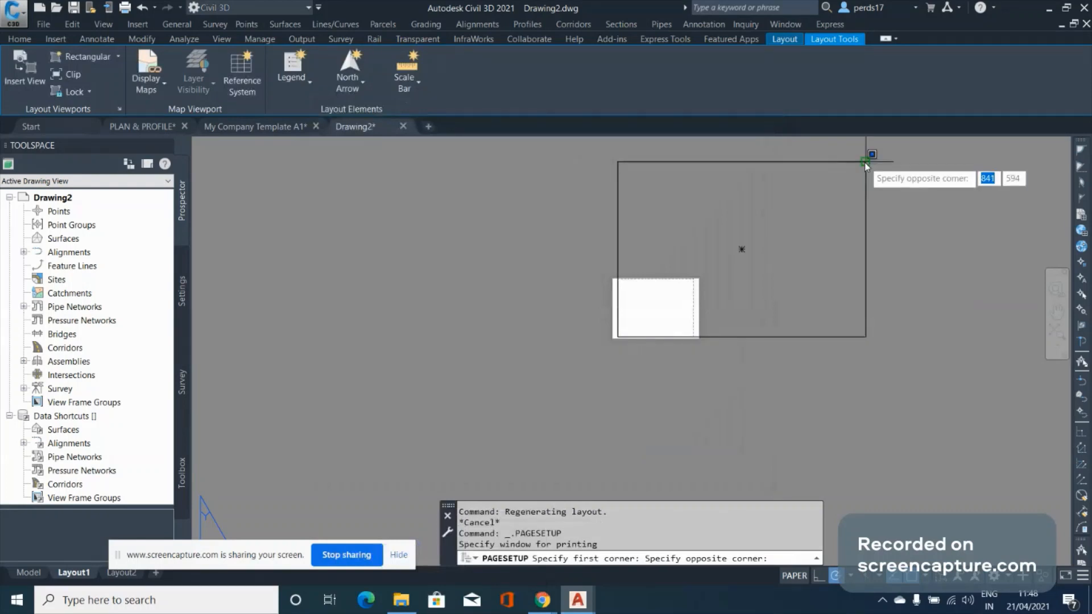
{"action": "left_click", "coordinate": [864, 162]}
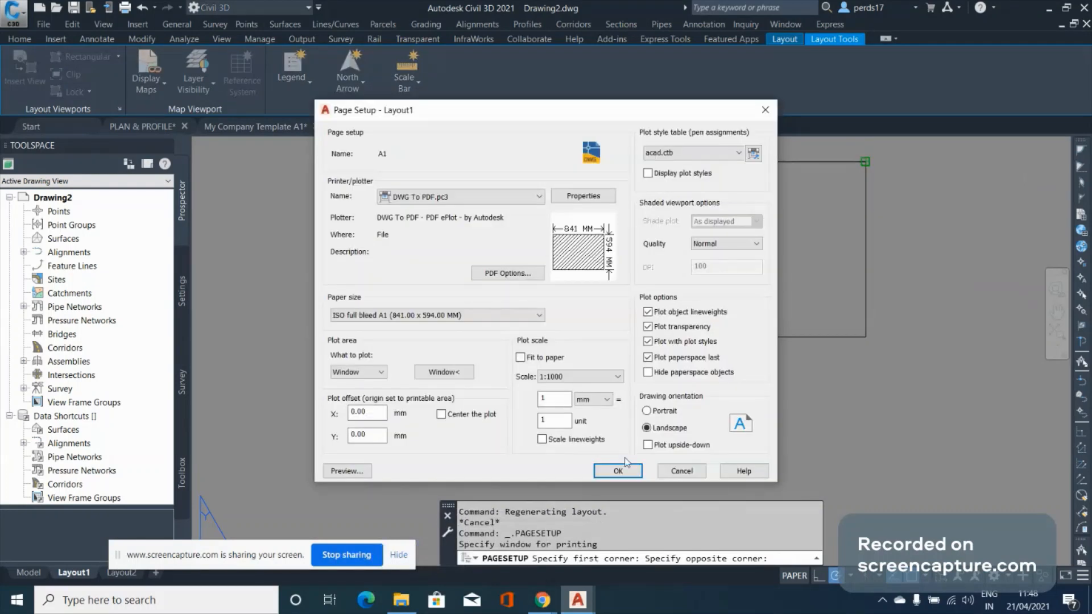
Enable Scale lineweights in the A1 page setup, save it and make it current for Layout1
{"action": "left_click", "coordinate": [578, 442]}
{"action": "left_click", "coordinate": [619, 471]}
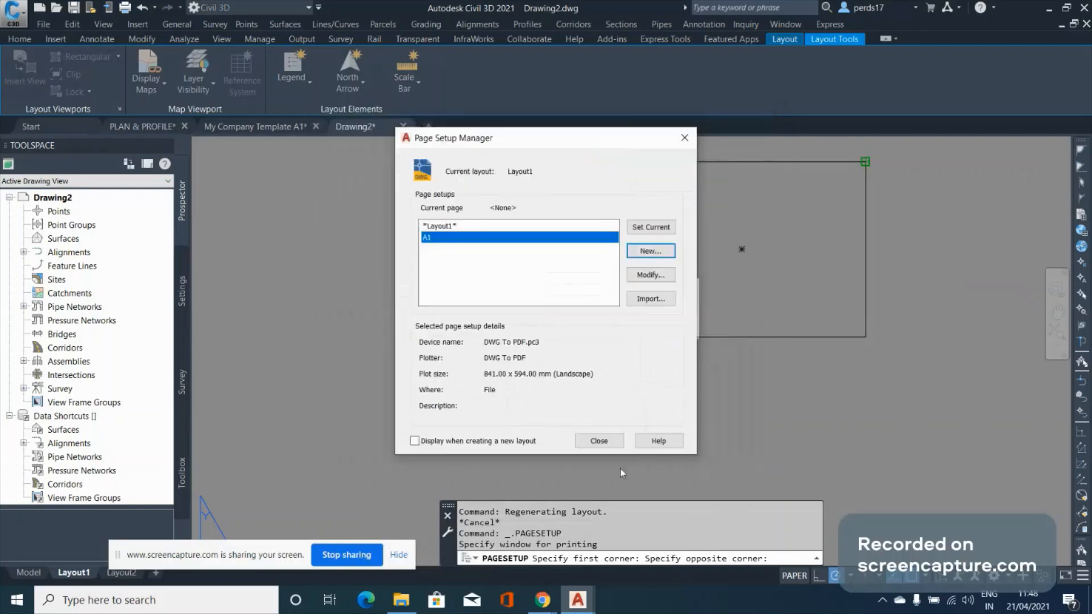
{"action": "left_click", "coordinate": [652, 228]}
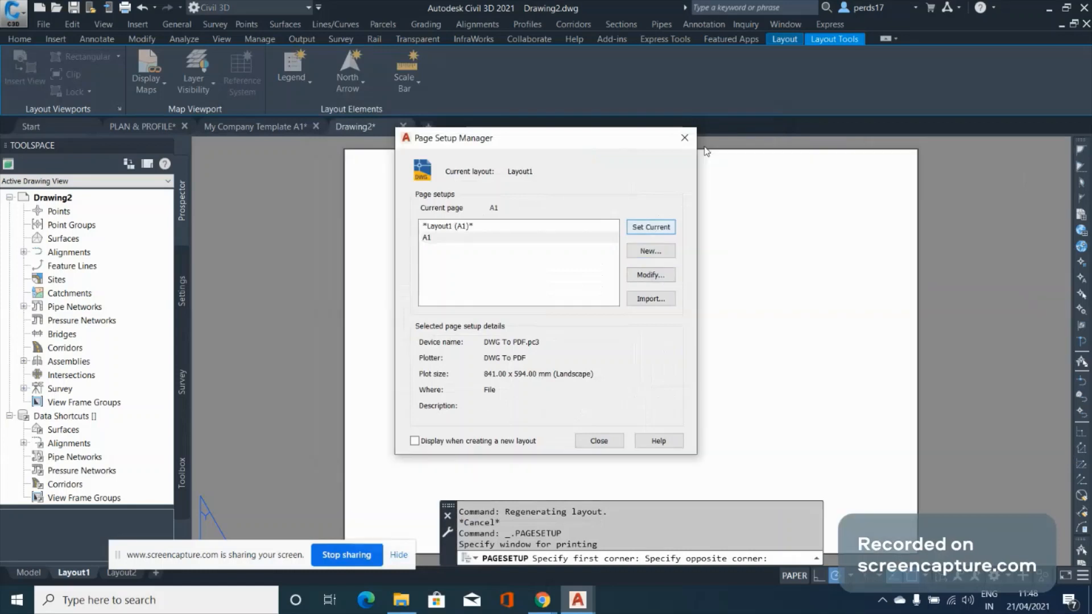
{"action": "left_click", "coordinate": [685, 138]}
Preview the plot of the blank Layout1 sheet with the A1 page setup, and leave without plotting
{"action": "scroll", "coordinate": [510, 214], "scroll_direction": "down", "scroll_amount": 1}
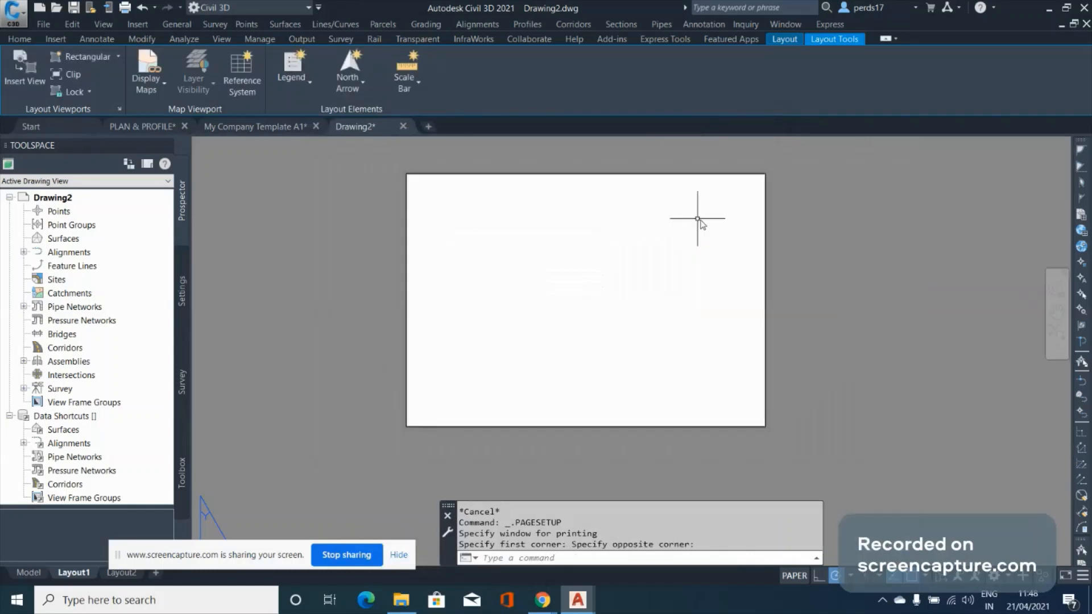
{"action": "left_click", "coordinate": [764, 195]}
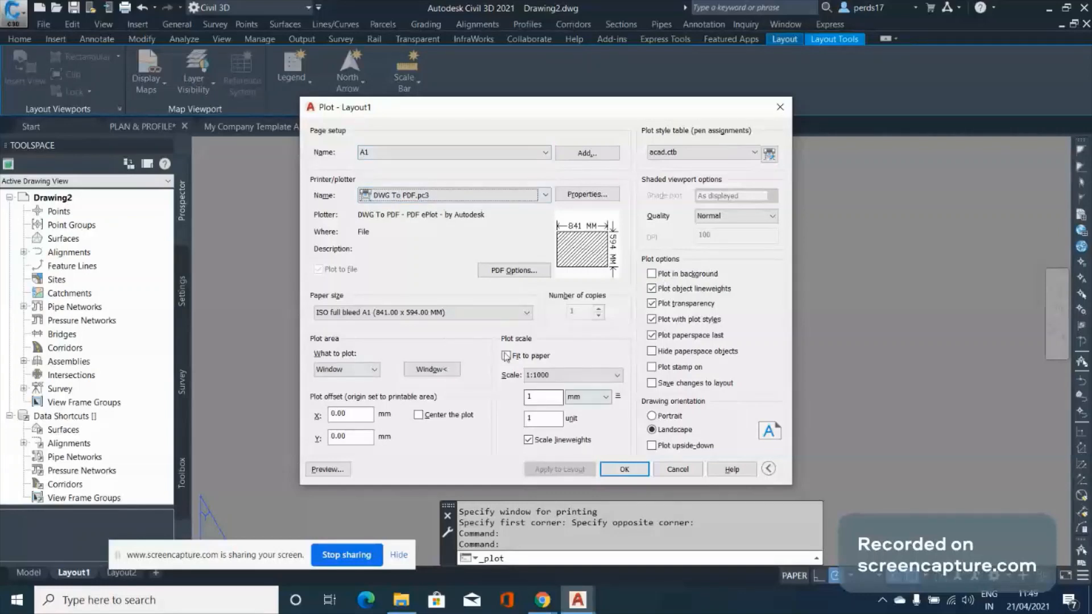
{"action": "left_click", "coordinate": [341, 474]}
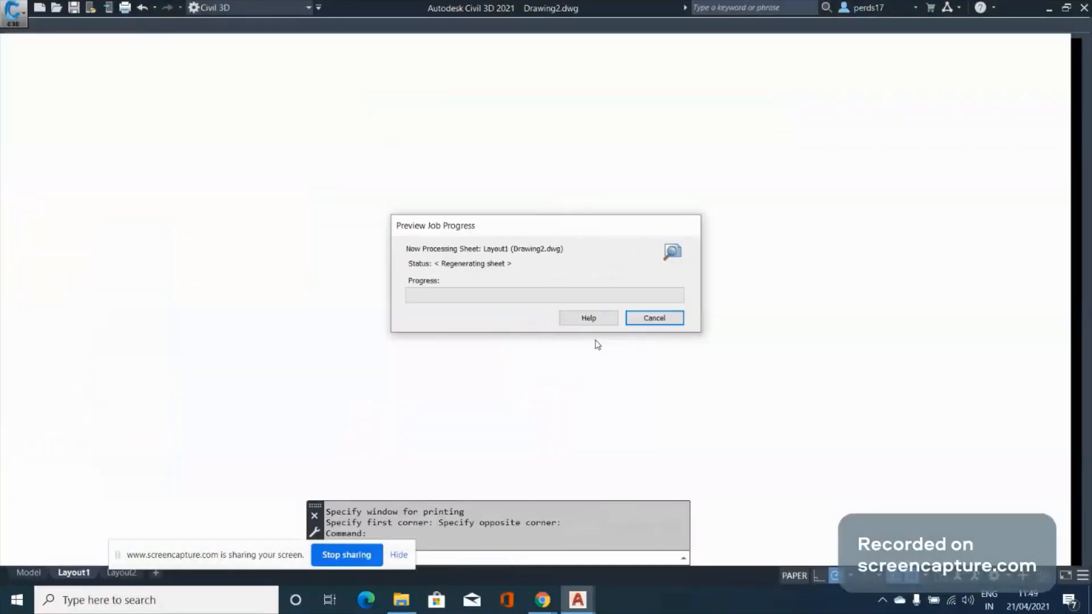
{"action": "key", "text": "Escape"}
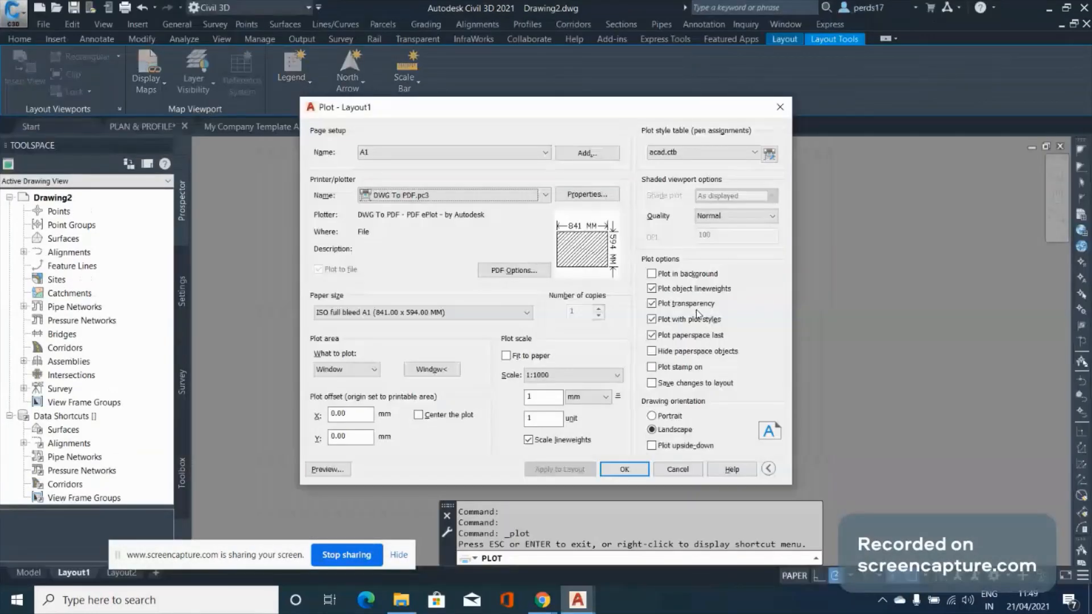
{"action": "key", "text": "Escape"}
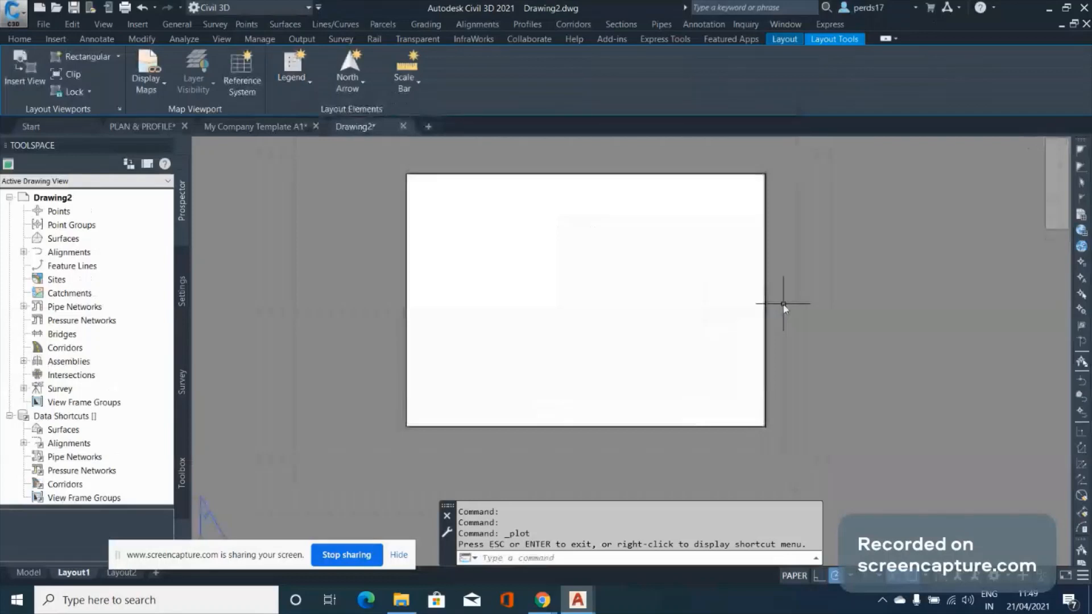
Attach the My Company Template A1 drawing as an overlay xref at insertion point 0,0,0, scale 1 and rotation 0
{"action": "type", "text": "XR"}
{"action": "key", "text": "Return"}
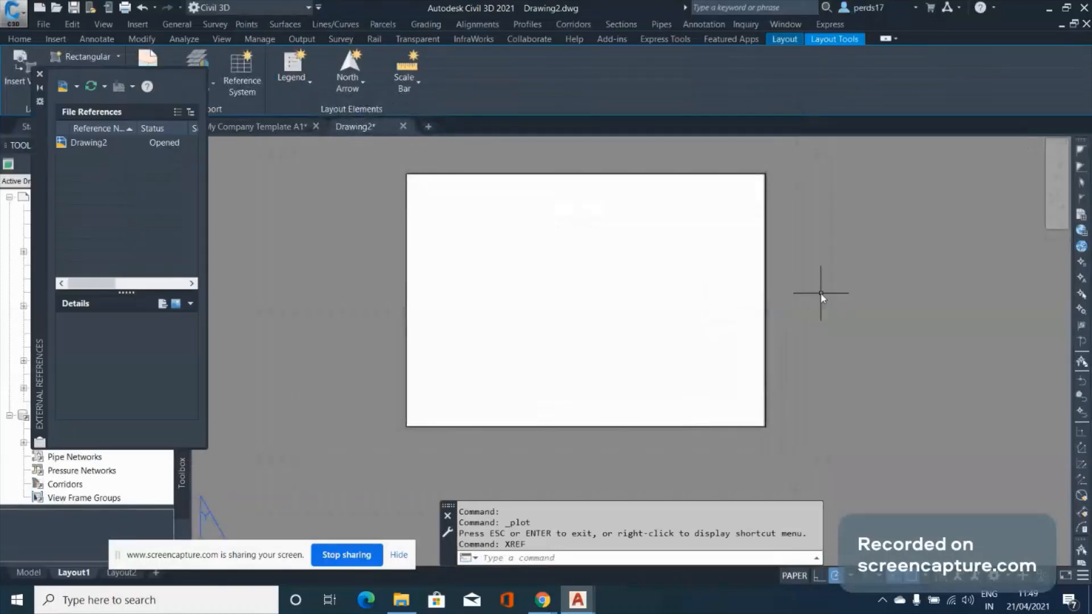
{"action": "left_click", "coordinate": [77, 87]}
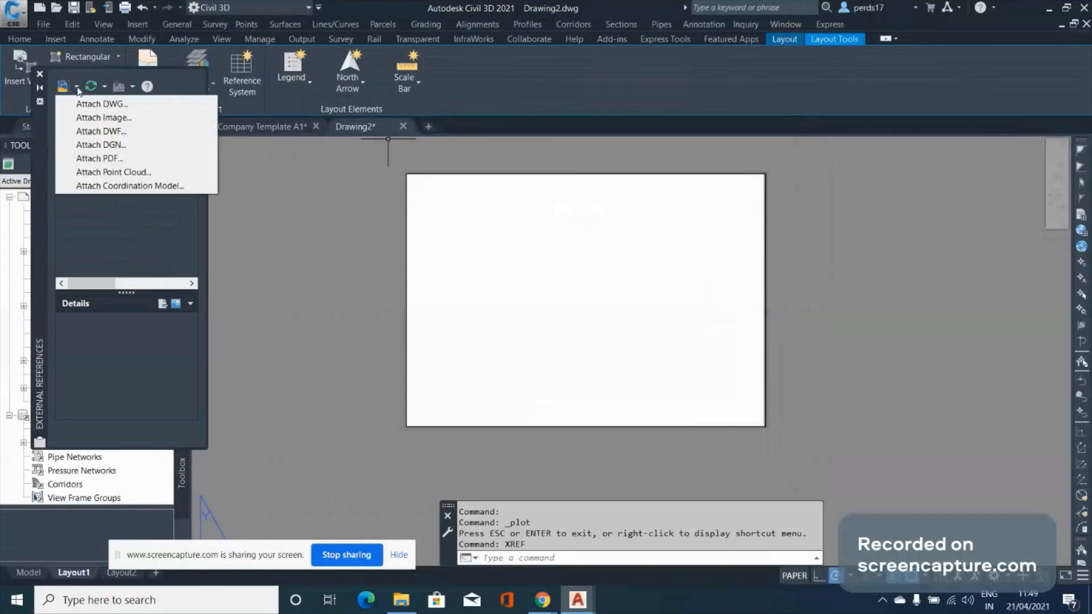
{"action": "left_click", "coordinate": [101, 104]}
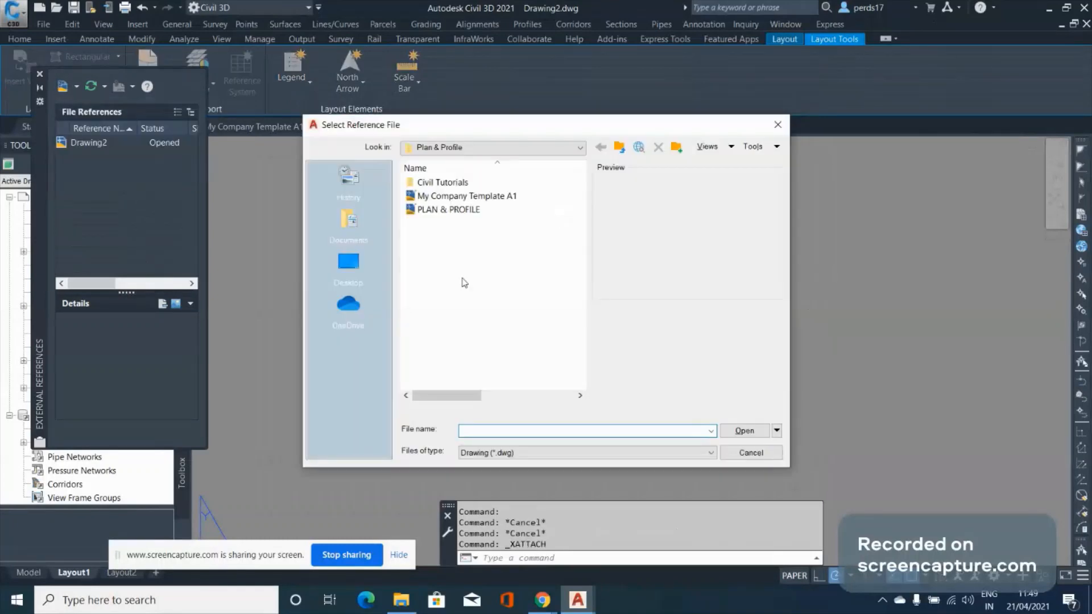
{"action": "left_click", "coordinate": [478, 198]}
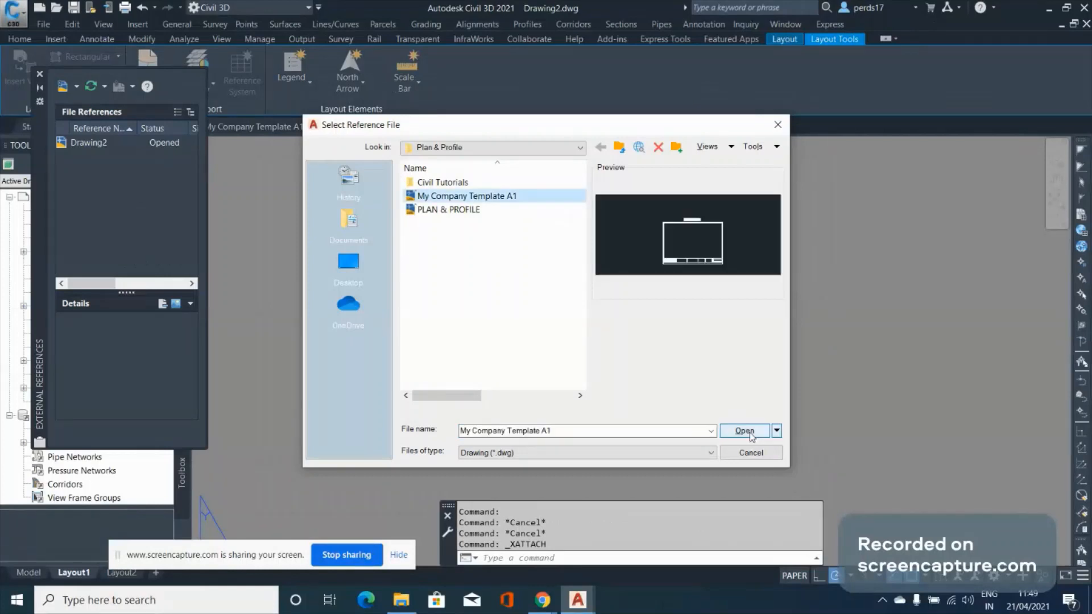
{"action": "left_click", "coordinate": [744, 432]}
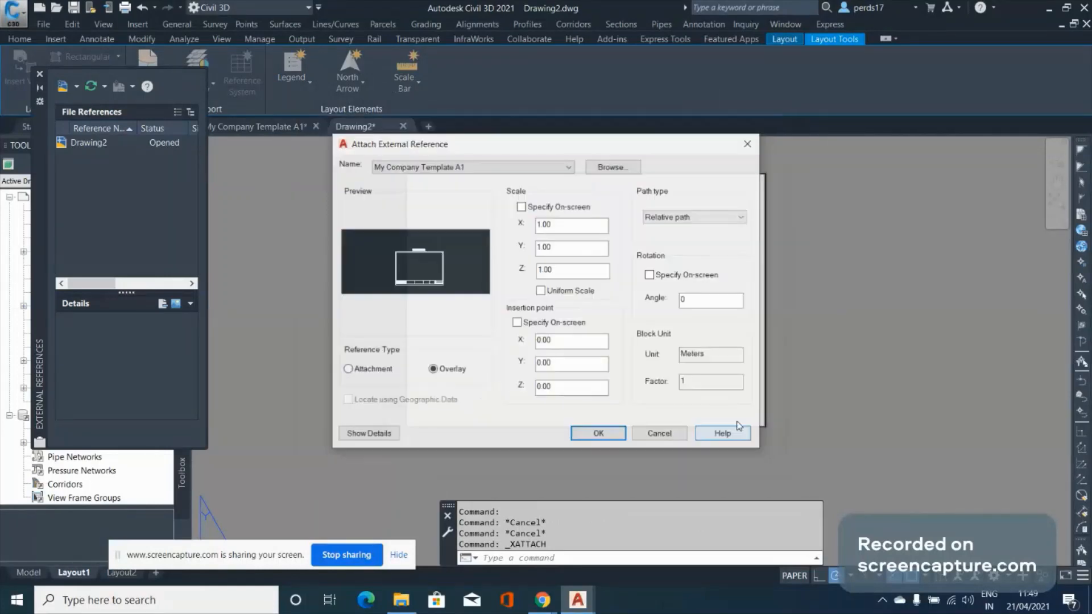
{"action": "left_click", "coordinate": [607, 434]}
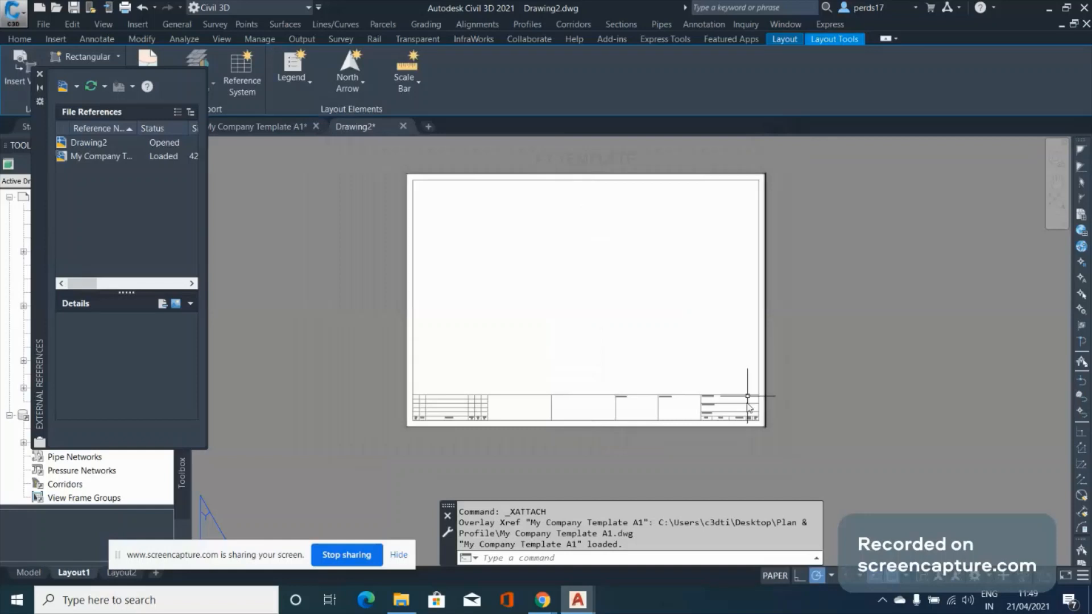
Inspect the attached title block and preview the plot of Layout1, leaving without plotting
{"action": "scroll", "coordinate": [747, 397], "scroll_direction": "up", "scroll_amount": 3}
{"action": "scroll", "coordinate": [802, 450], "scroll_direction": "down", "scroll_amount": 3}
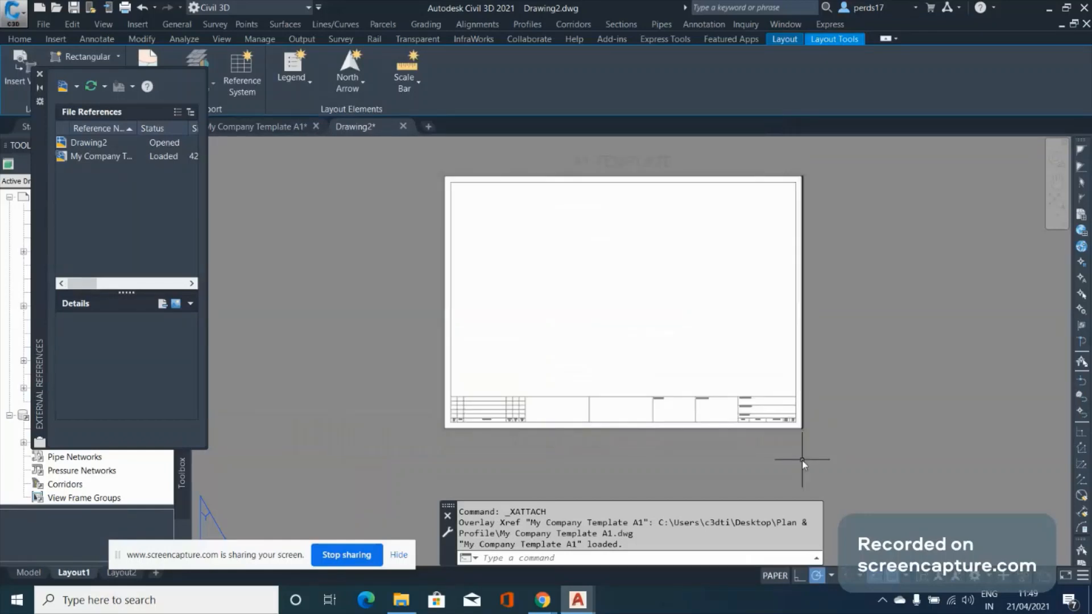
{"action": "key", "text": "ctrl+p"}
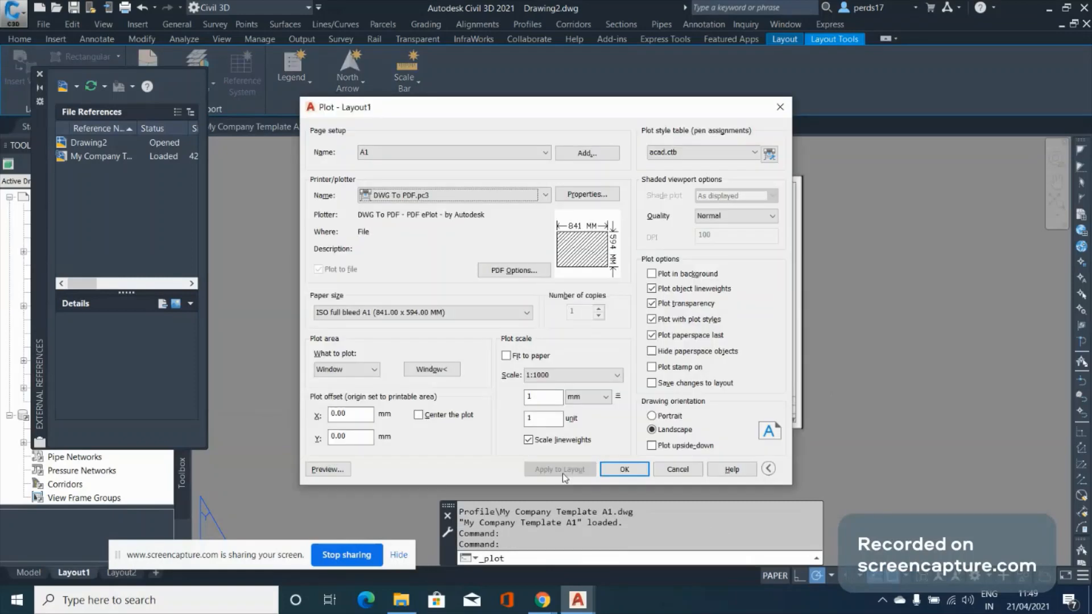
{"action": "left_click", "coordinate": [336, 469]}
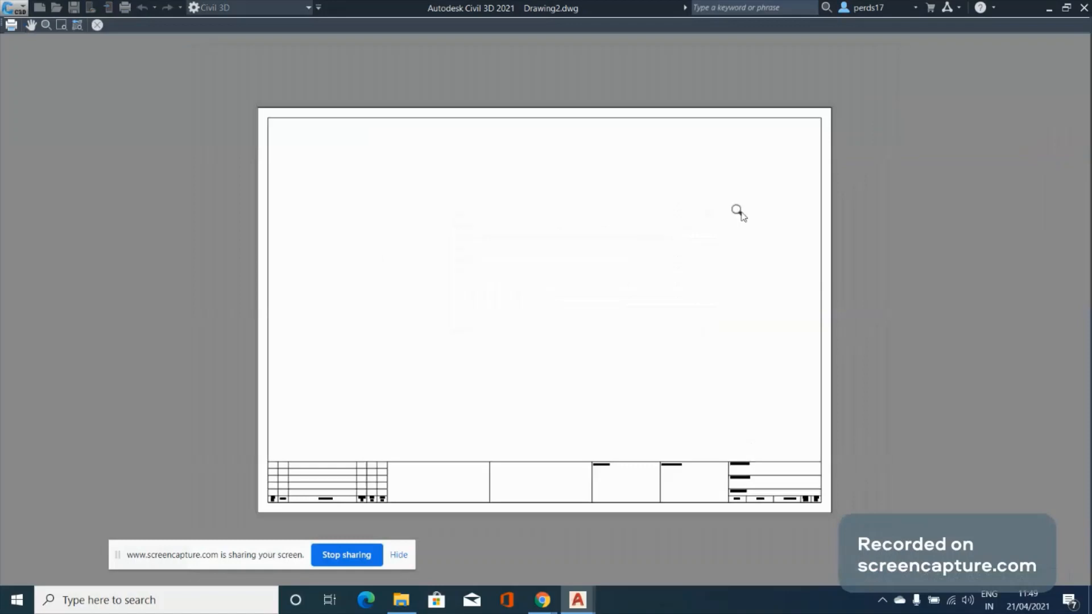
{"action": "key", "text": "Escape"}
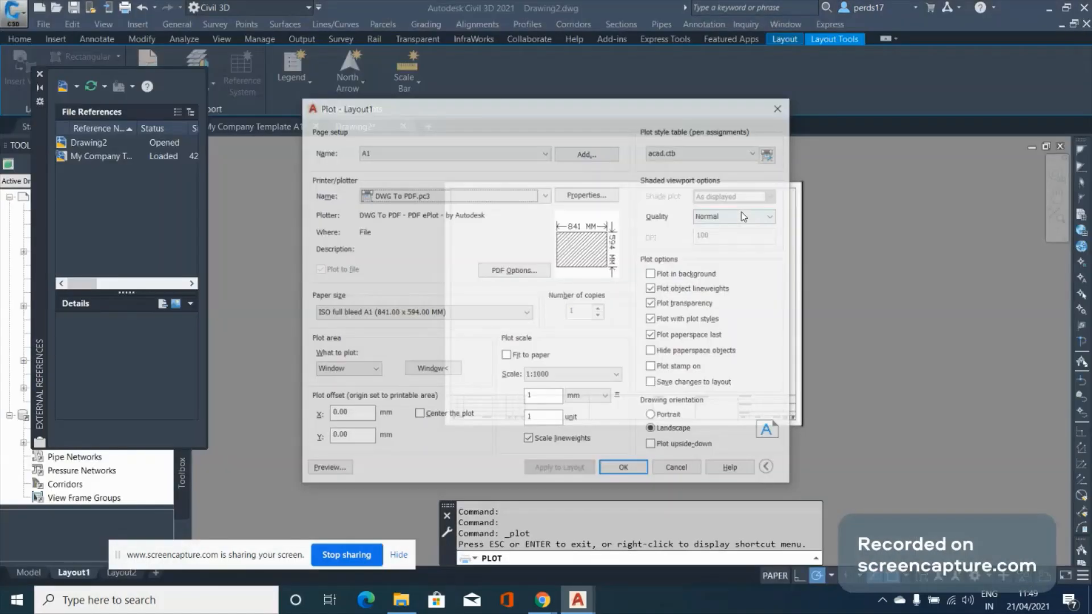
{"action": "left_click", "coordinate": [685, 473]}
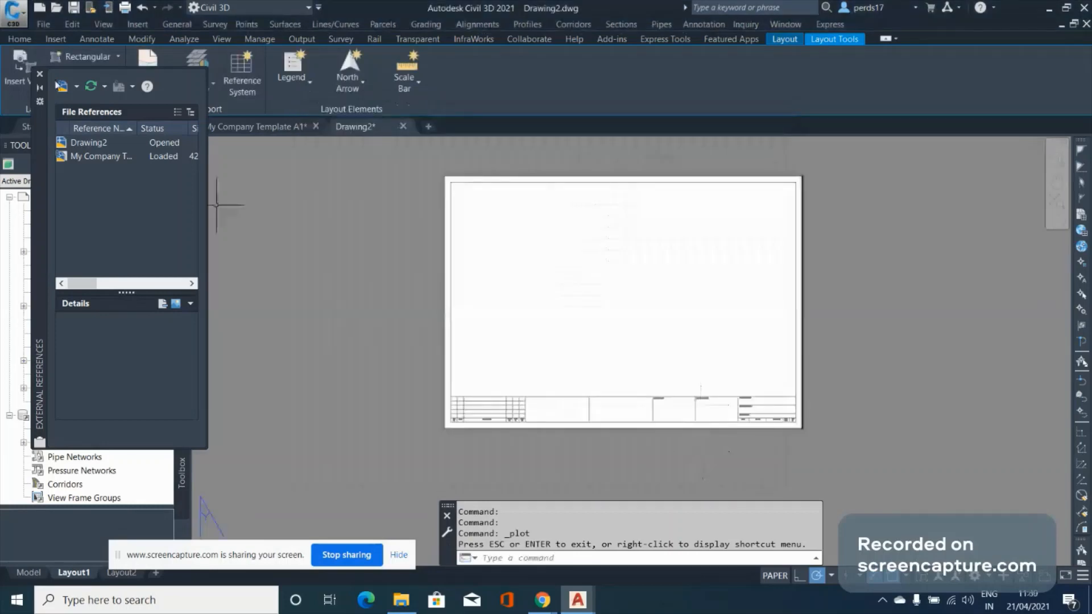
Create a rectangular viewport from the inner border's upper-left corner to the midpoint of its right edge at 826,297
{"action": "left_click", "coordinate": [39, 75]}
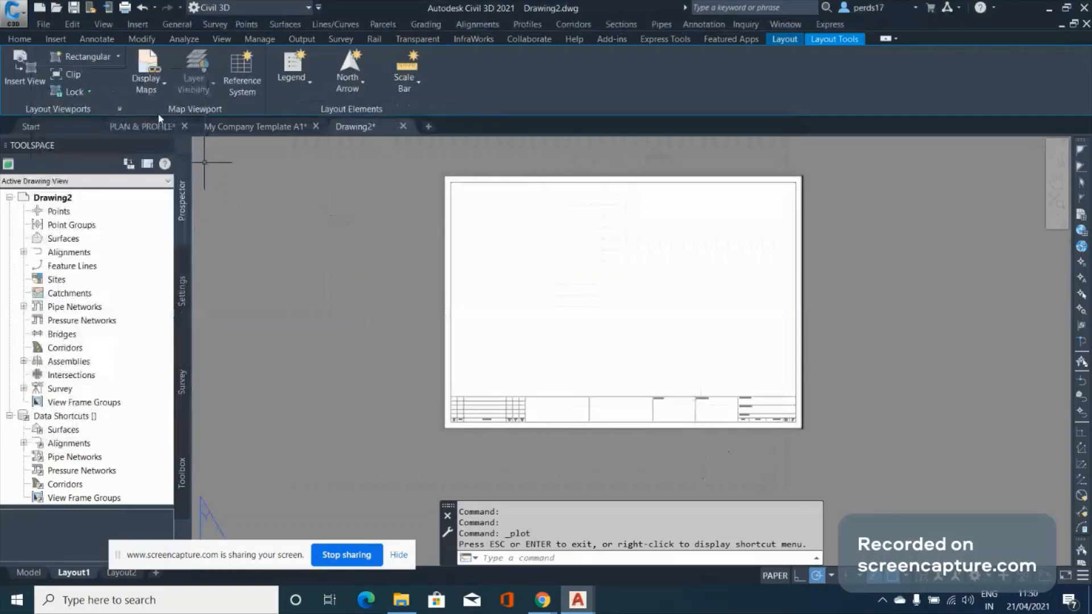
{"action": "left_click", "coordinate": [117, 56]}
{"action": "left_click", "coordinate": [98, 80]}
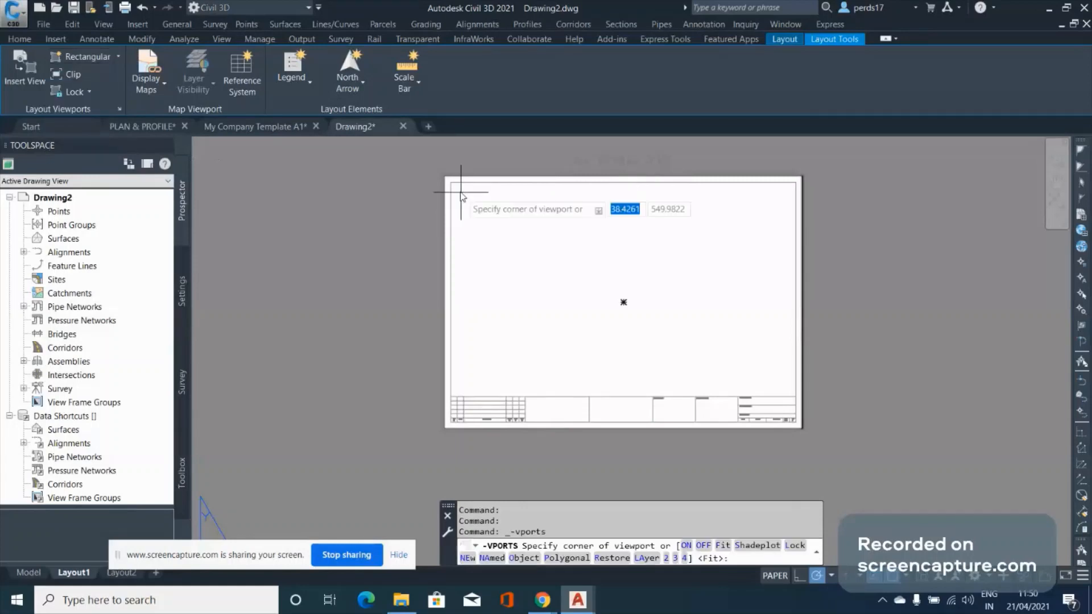
{"action": "left_click", "coordinate": [451, 183]}
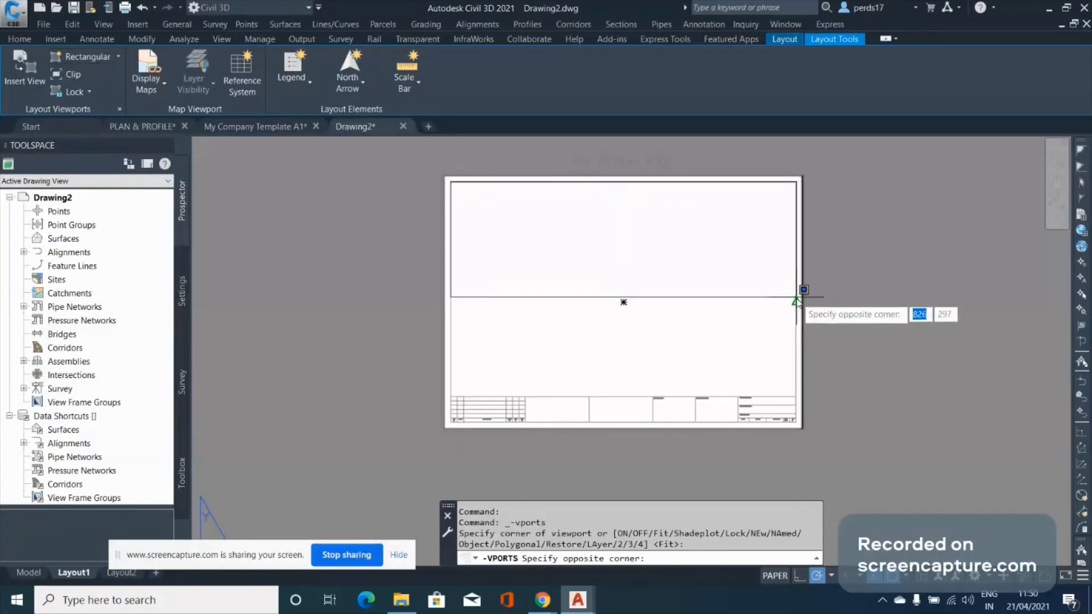
{"action": "left_click", "coordinate": [796, 301]}
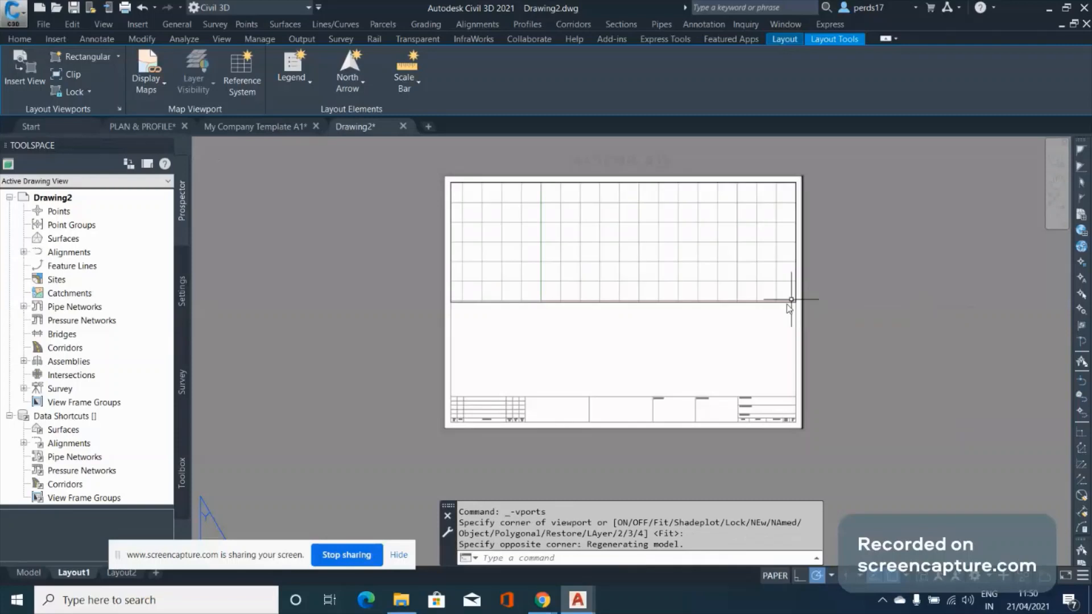
Turn off the drawing grid inside the new viewport and return to paper space
{"action": "left_click", "coordinate": [716, 302]}
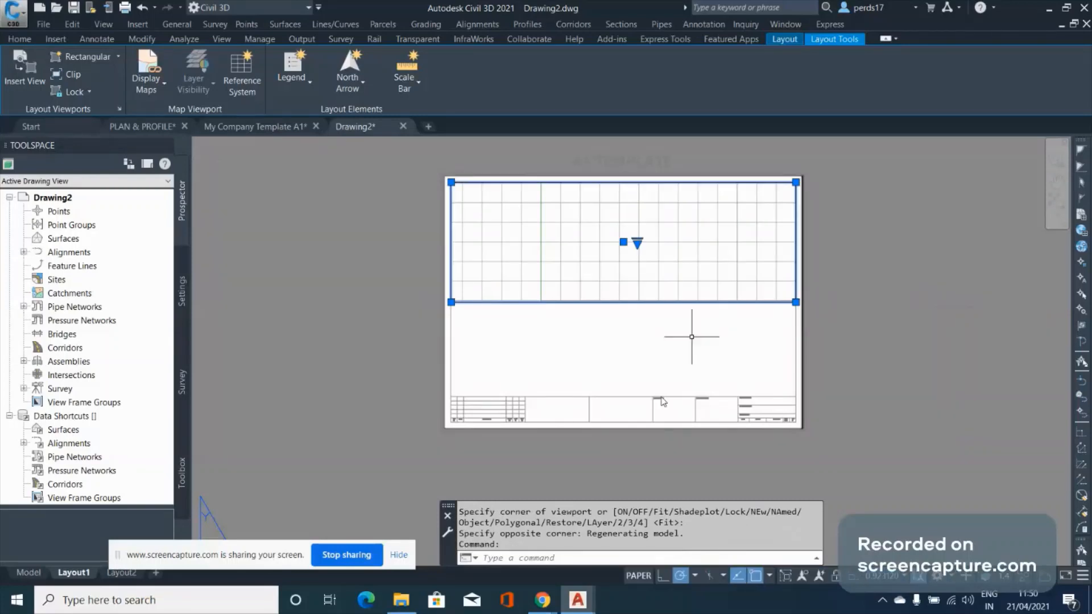
{"action": "double_click", "coordinate": [668, 274]}
{"action": "left_click", "coordinate": [616, 576]}
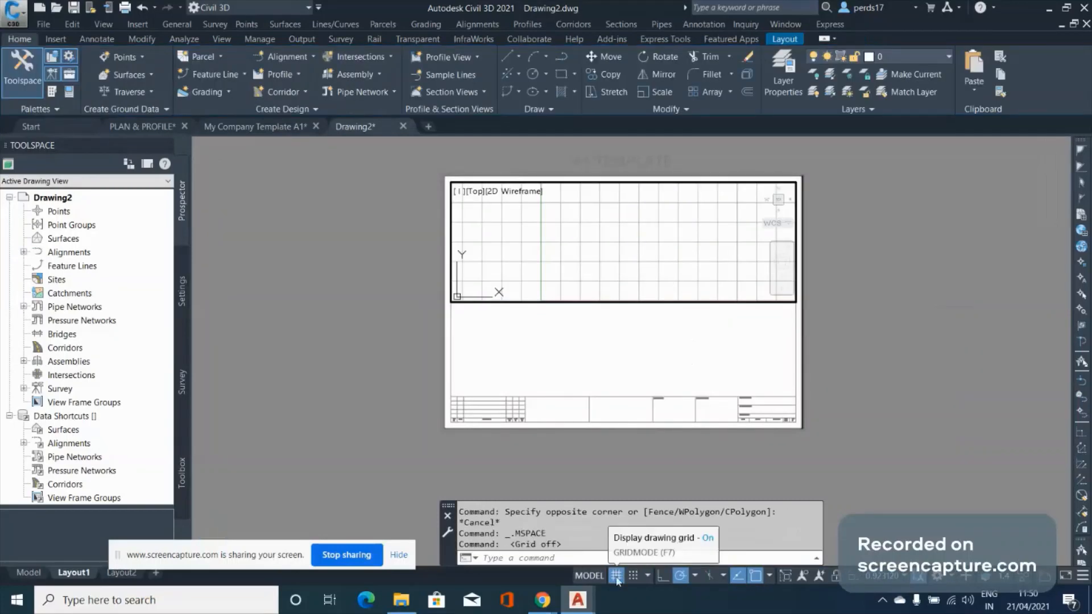
{"action": "double_click", "coordinate": [422, 298]}
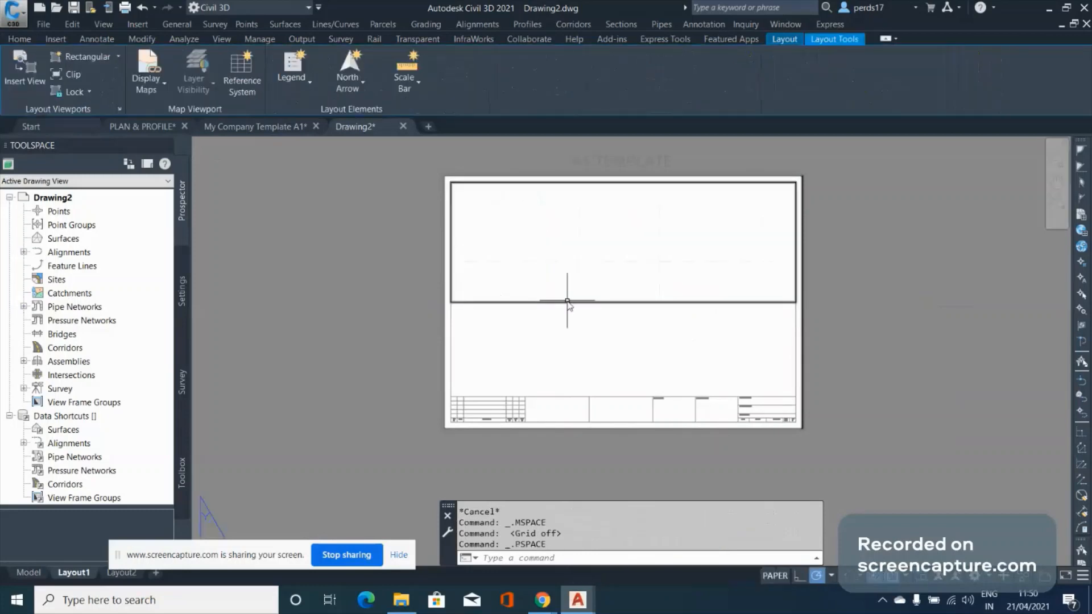
Stretch the viewport's lower-right corner straight up along the inner border to reduce the viewport's height
{"action": "left_click", "coordinate": [567, 301]}
{"action": "left_click", "coordinate": [795, 302]}
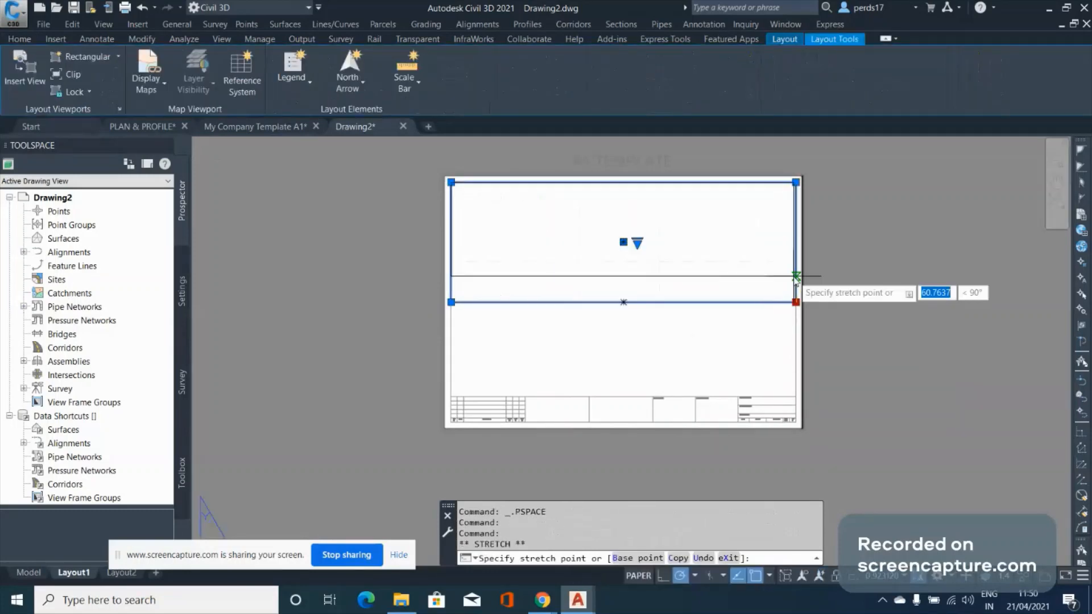
{"action": "left_click", "coordinate": [796, 288]}
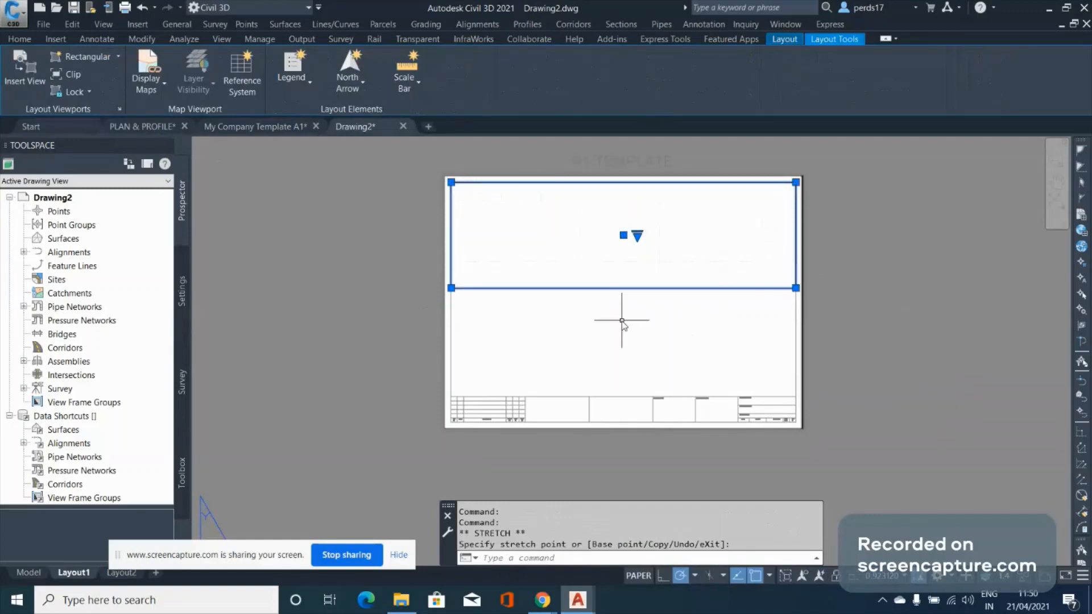
Show the viewport's properties and set its scale to 1:1000
{"action": "type", "text": "ch"}
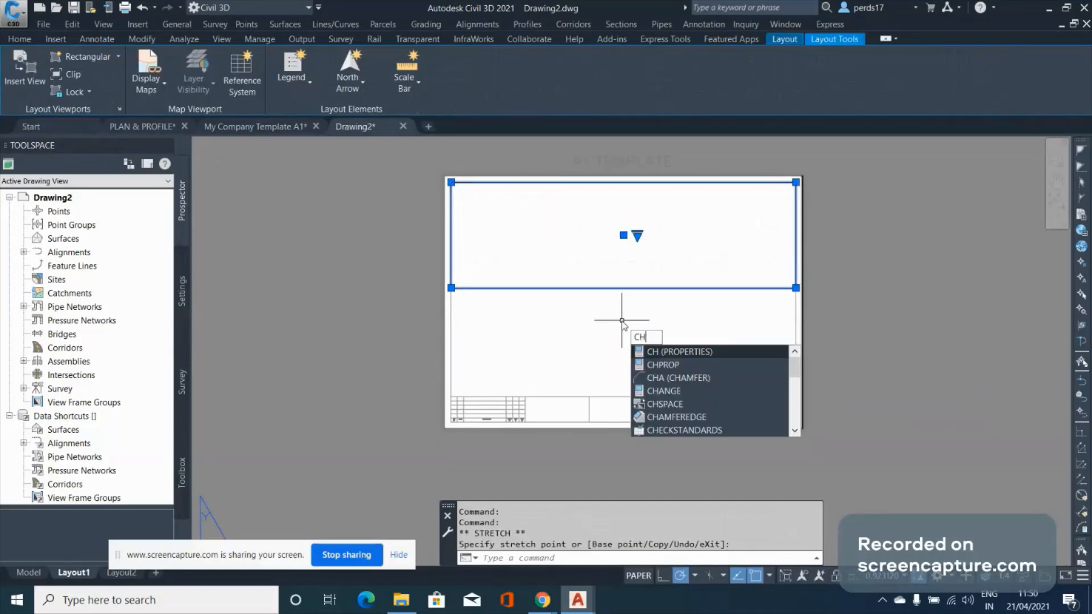
{"action": "key", "text": "Return"}
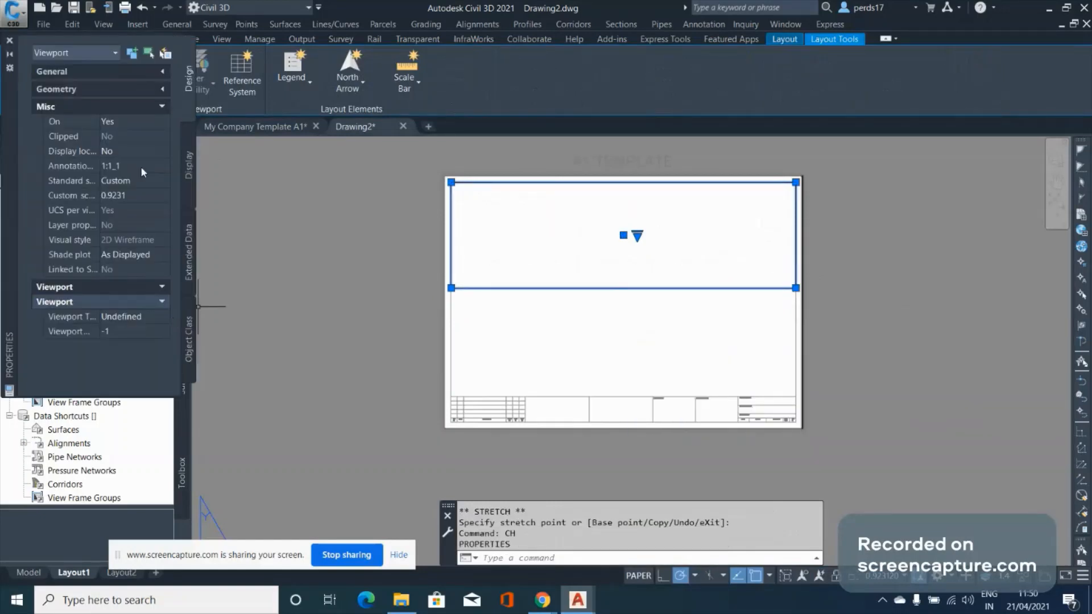
{"action": "left_click", "coordinate": [637, 236]}
{"action": "left_click", "coordinate": [678, 250]}
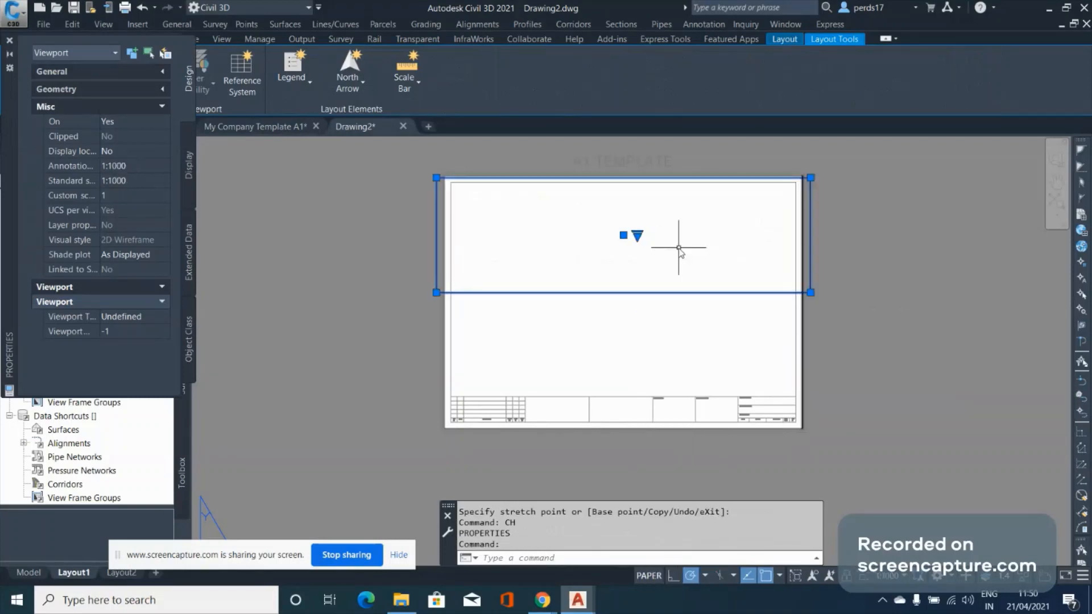
Stretch the viewport's two upper corners inward onto the upper corners of the sheet's inner border
{"action": "left_click", "coordinate": [436, 178]}
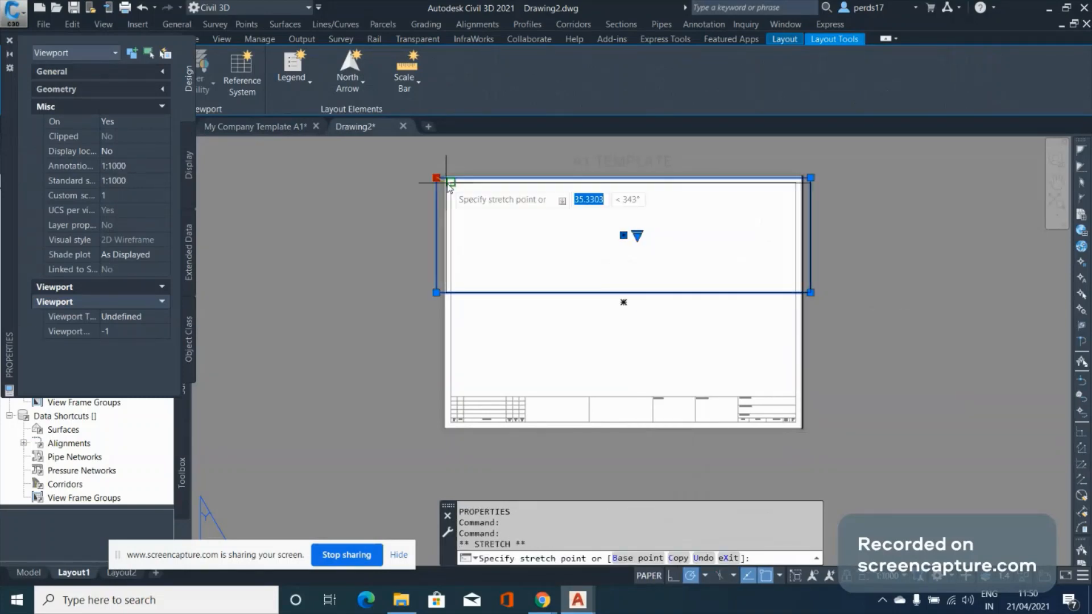
{"action": "left_click", "coordinate": [450, 182]}
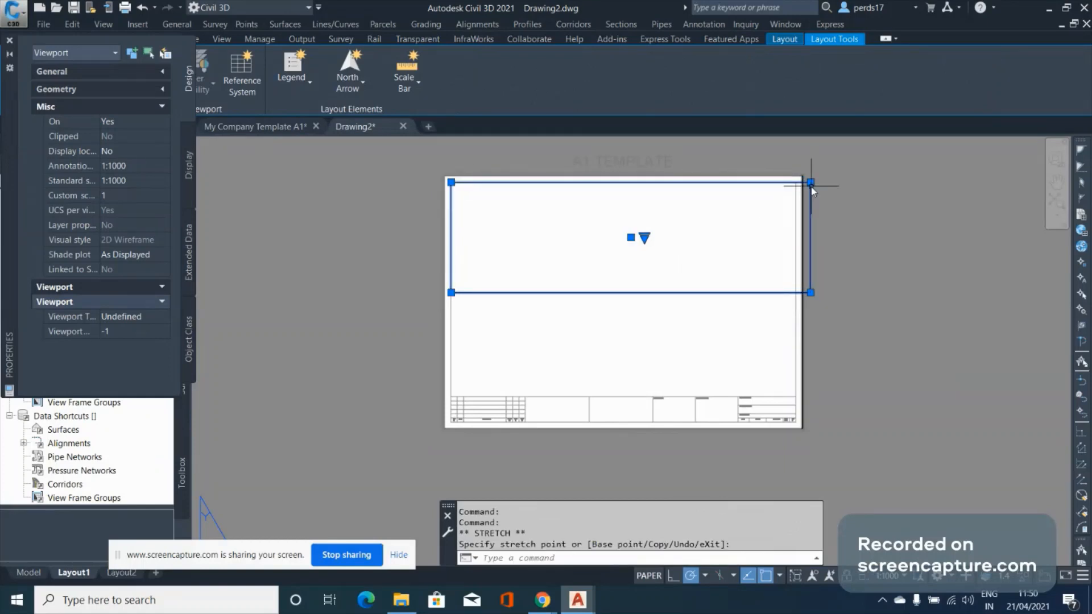
{"action": "left_click", "coordinate": [810, 182]}
{"action": "left_click", "coordinate": [796, 182]}
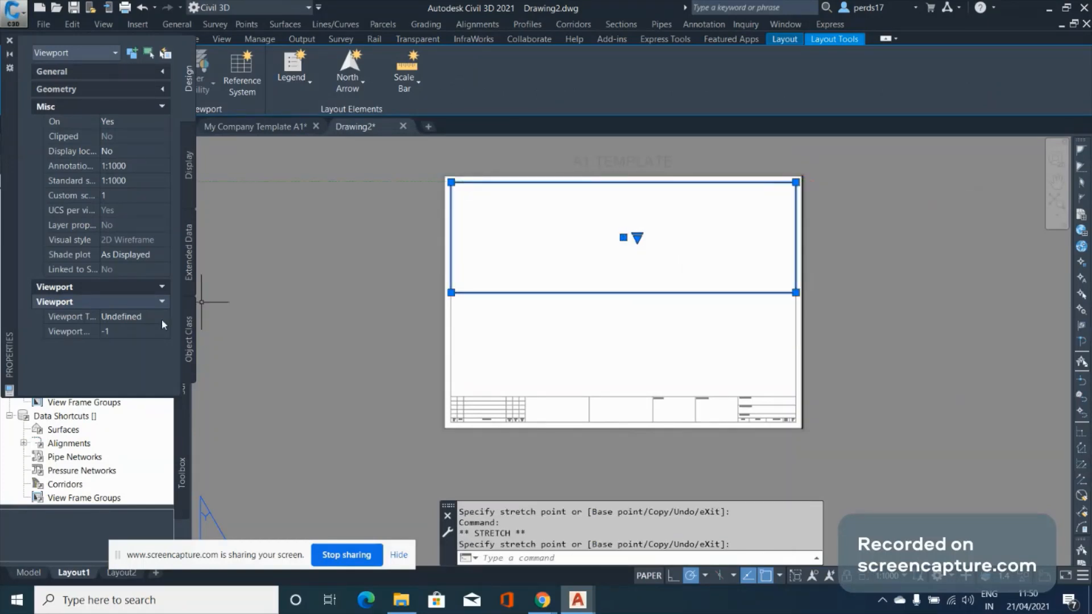
Set the viewport's type to Plan and deselect it
{"action": "left_click", "coordinate": [130, 320]}
{"action": "left_click", "coordinate": [131, 321]}
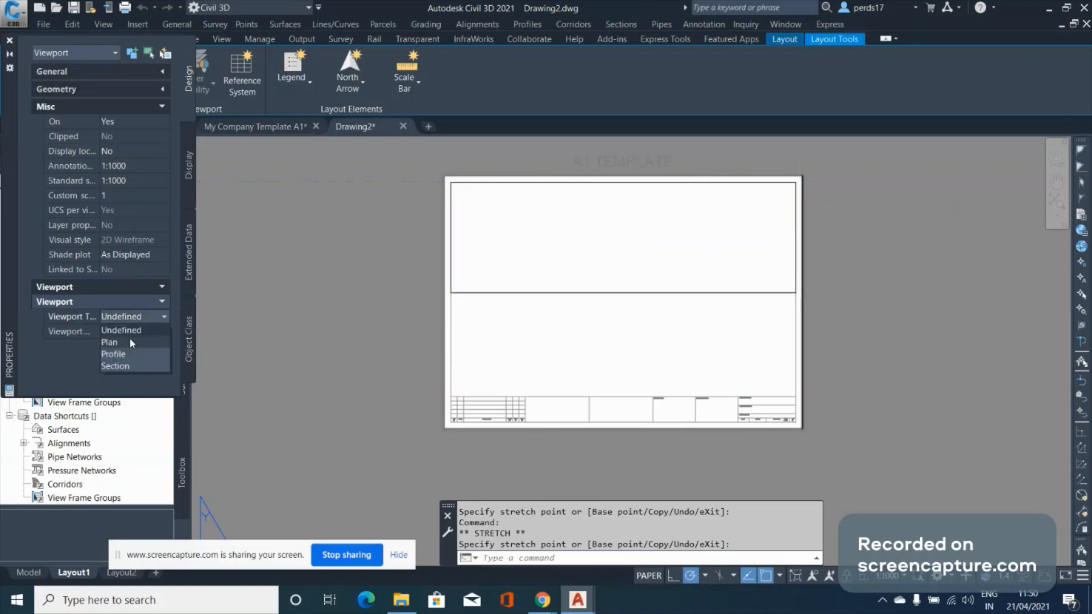
{"action": "left_click", "coordinate": [132, 343]}
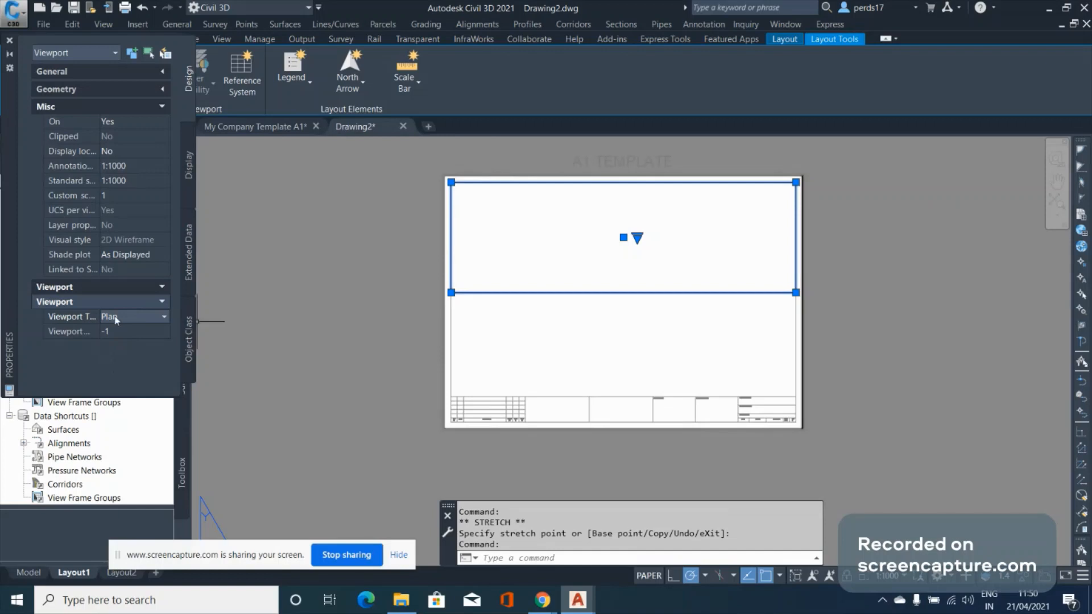
{"action": "key", "text": "Escape"}
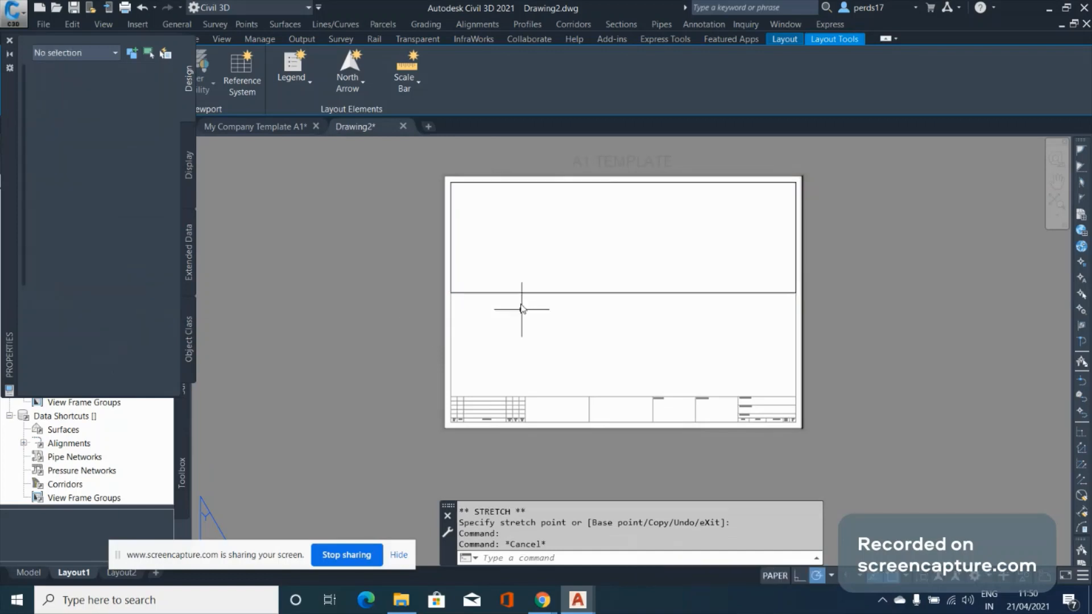
Copy the Plan viewport straight down from its upper-left corner to its lower-left corner, placing one copy directly beneath it
{"action": "left_click", "coordinate": [514, 293]}
{"action": "type", "text": "x"}
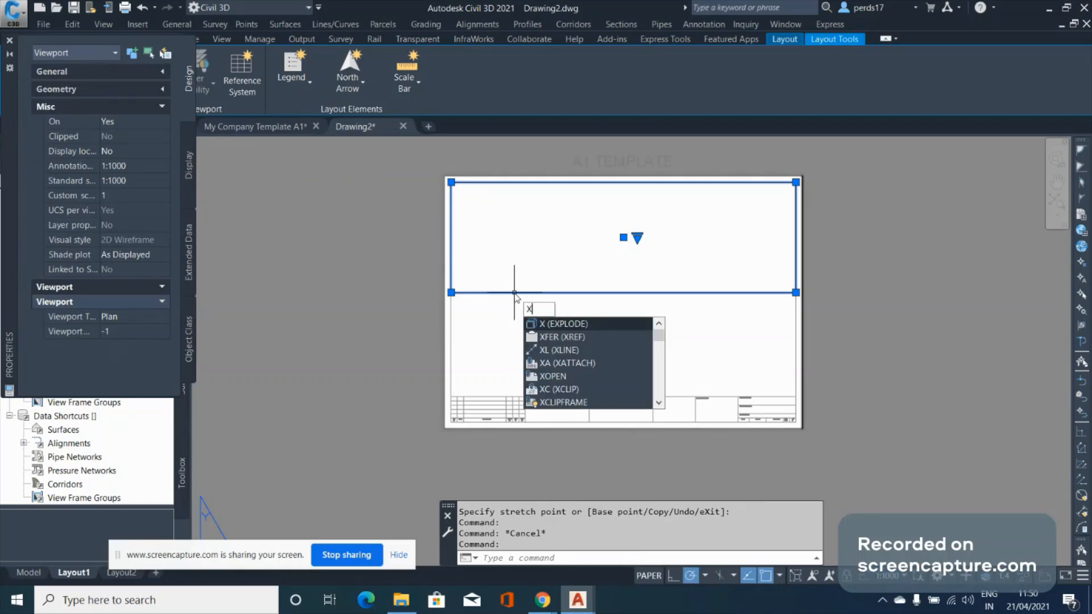
{"action": "key", "text": "BackSpace"}
{"action": "type", "text": "c"}
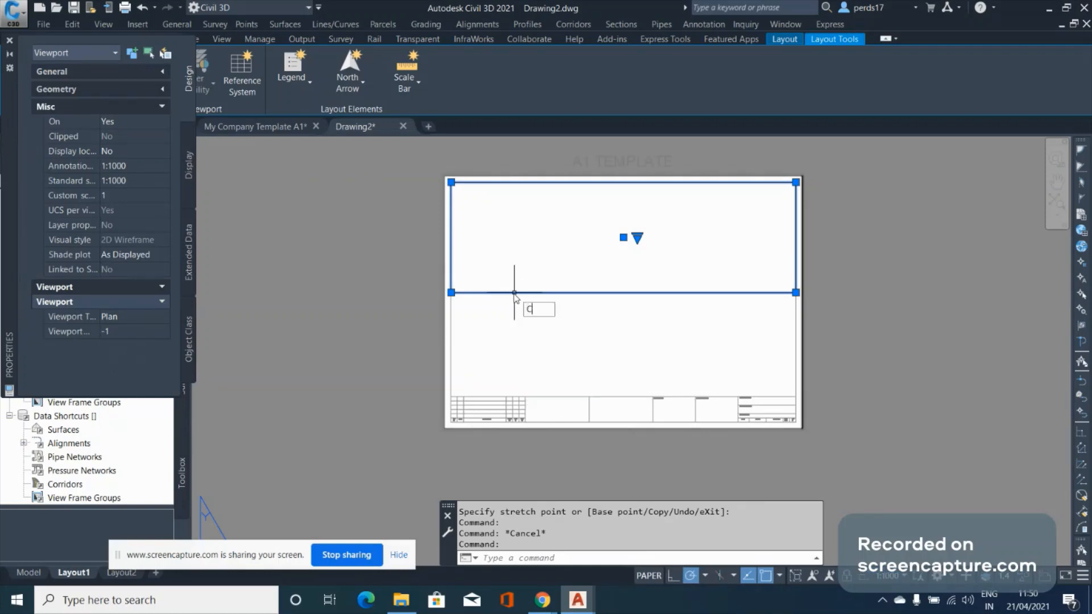
{"action": "type", "text": "o"}
{"action": "key", "text": "Return"}
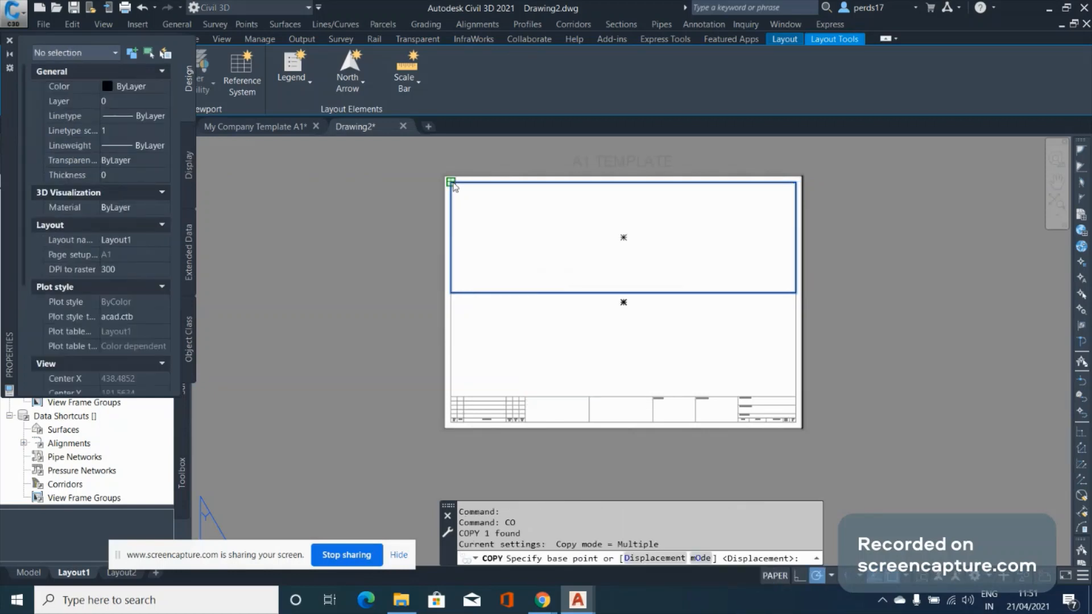
{"action": "left_click", "coordinate": [454, 185]}
{"action": "left_click", "coordinate": [449, 292]}
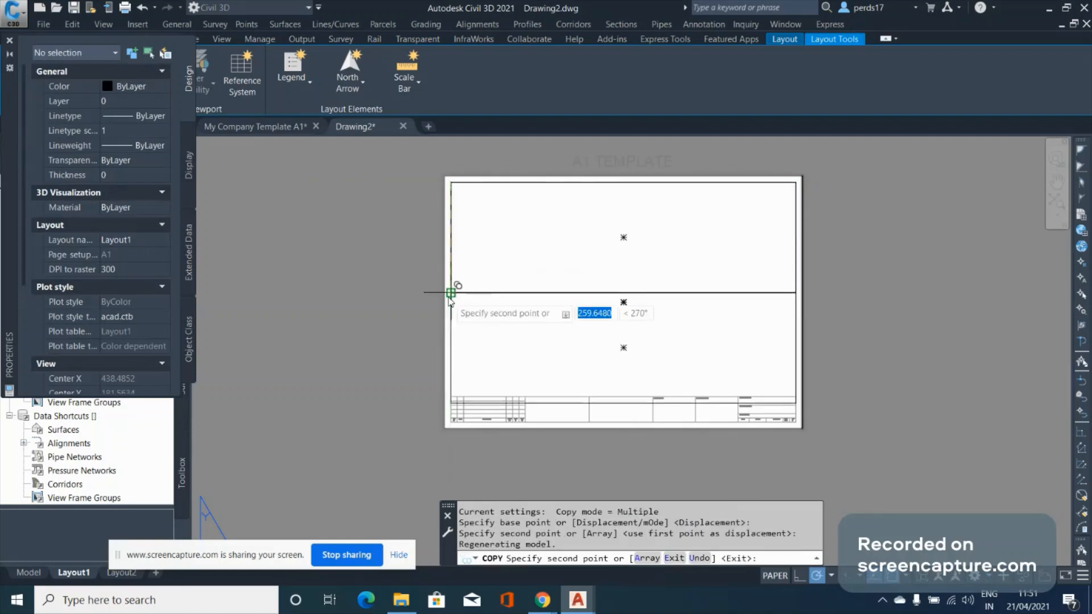
{"action": "key", "text": "Escape"}
Stretch the lower viewport's lower-right corner up to the top edge of the title block
{"action": "scroll", "coordinate": [791, 412], "scroll_direction": "up", "scroll_amount": 4}
{"action": "left_click", "coordinate": [780, 375]}
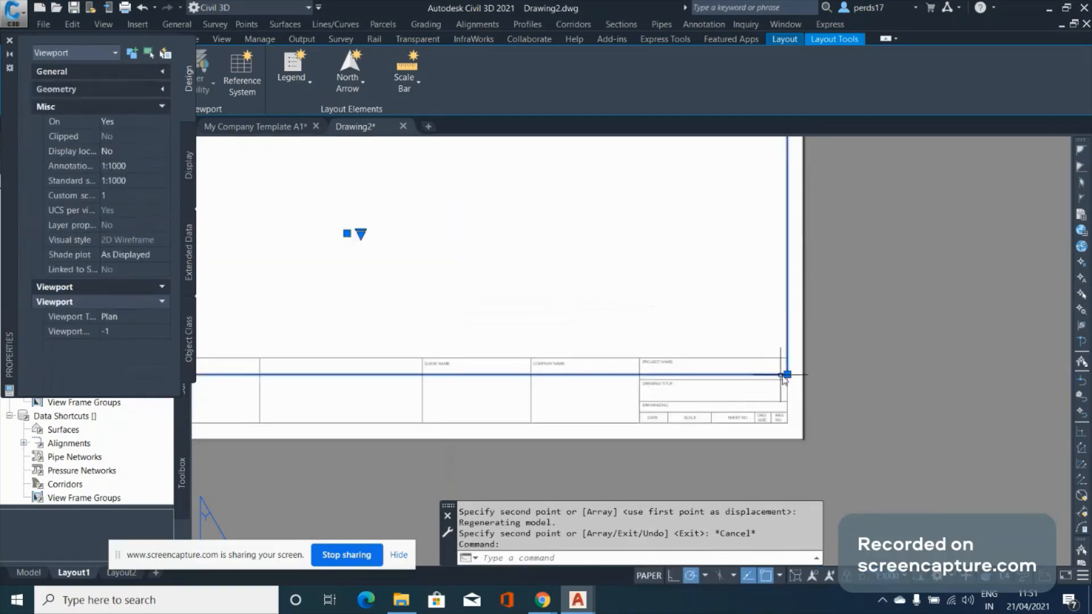
{"action": "left_click", "coordinate": [787, 374]}
{"action": "left_click", "coordinate": [787, 358]}
Select both viewports and stretch their shared edge upward along the inner border, making the lower viewport taller
{"action": "scroll", "coordinate": [763, 417], "scroll_direction": "down", "scroll_amount": 2}
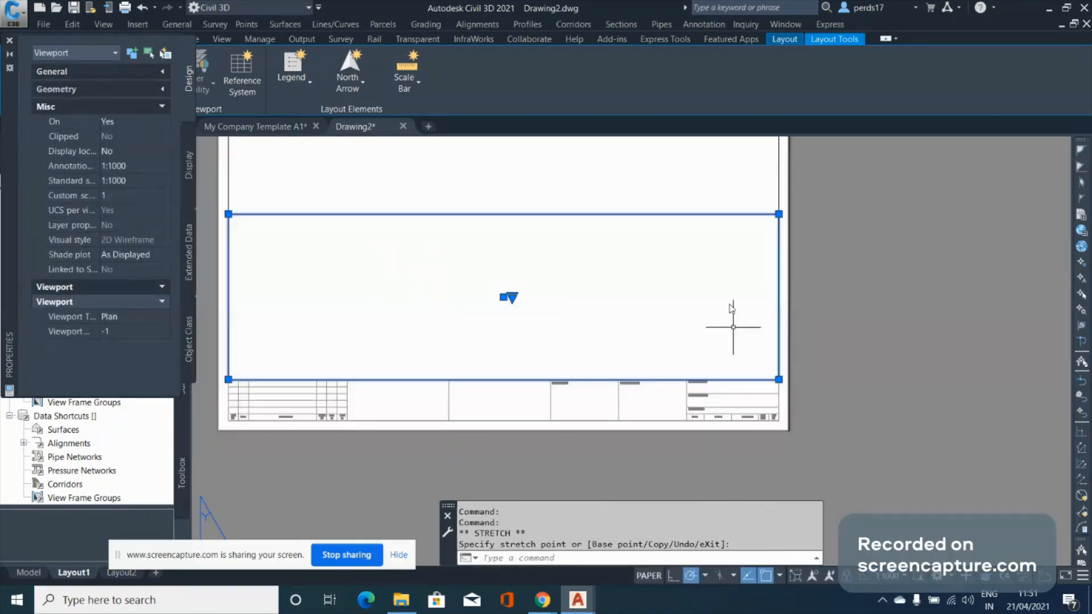
{"action": "scroll", "coordinate": [732, 308], "scroll_direction": "up", "scroll_amount": 2}
{"action": "scroll", "coordinate": [725, 307], "scroll_direction": "down", "scroll_amount": 3}
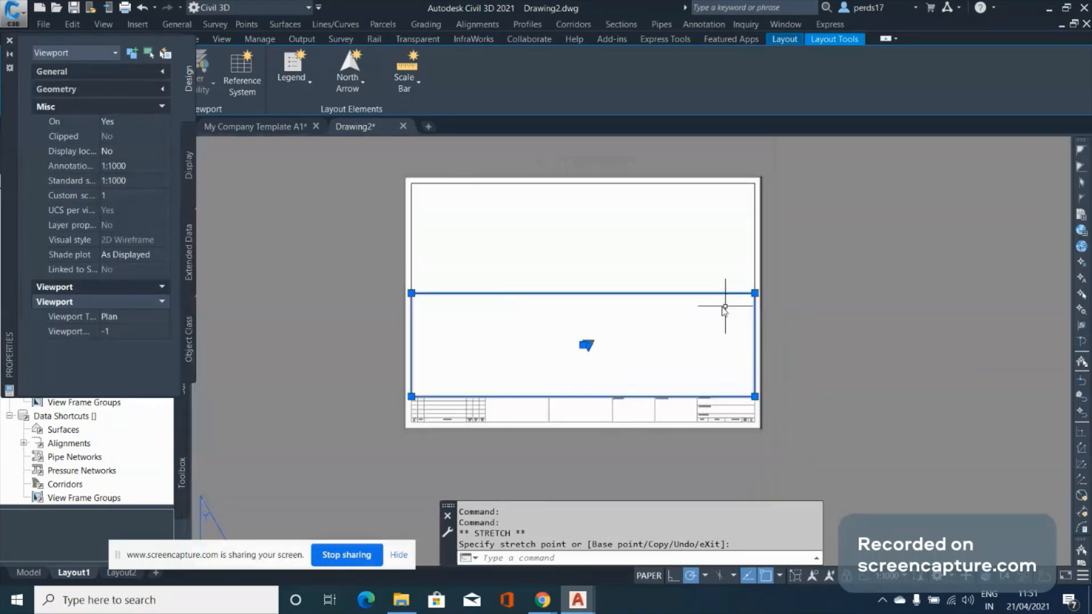
{"action": "left_click", "coordinate": [754, 275]}
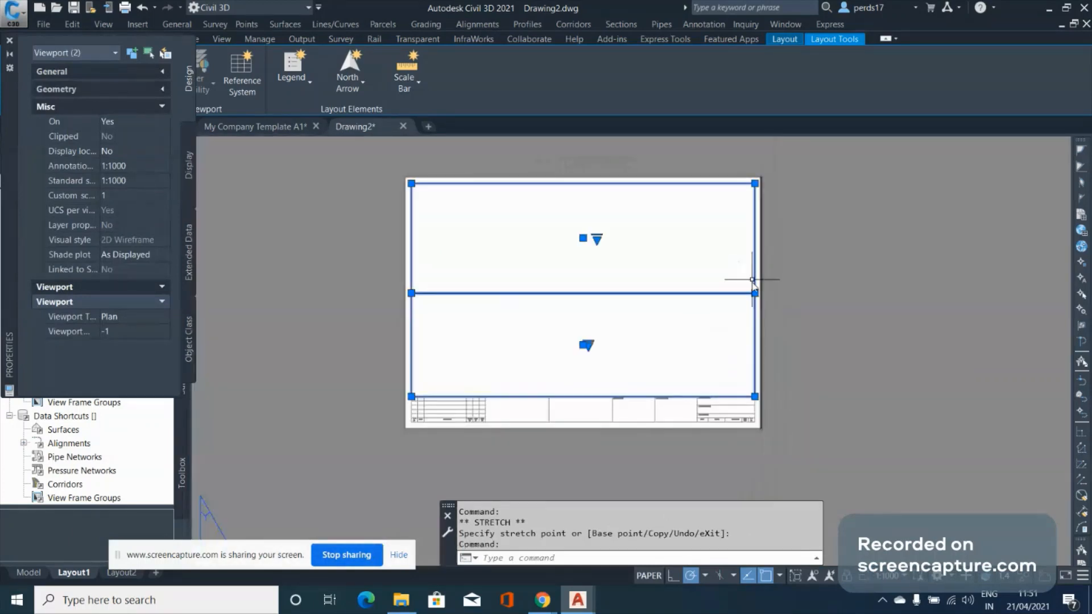
{"action": "left_click", "coordinate": [755, 293]}
{"action": "scroll", "coordinate": [754, 293], "scroll_direction": "up", "scroll_amount": 2}
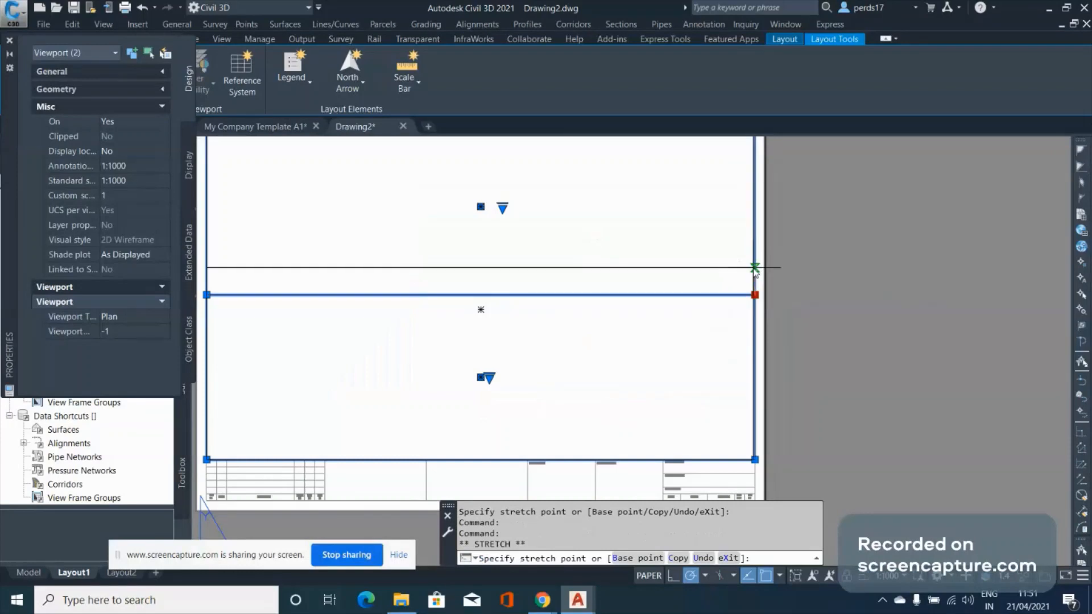
{"action": "left_click", "coordinate": [755, 268]}
{"action": "scroll", "coordinate": [755, 273], "scroll_direction": "down", "scroll_amount": 2}
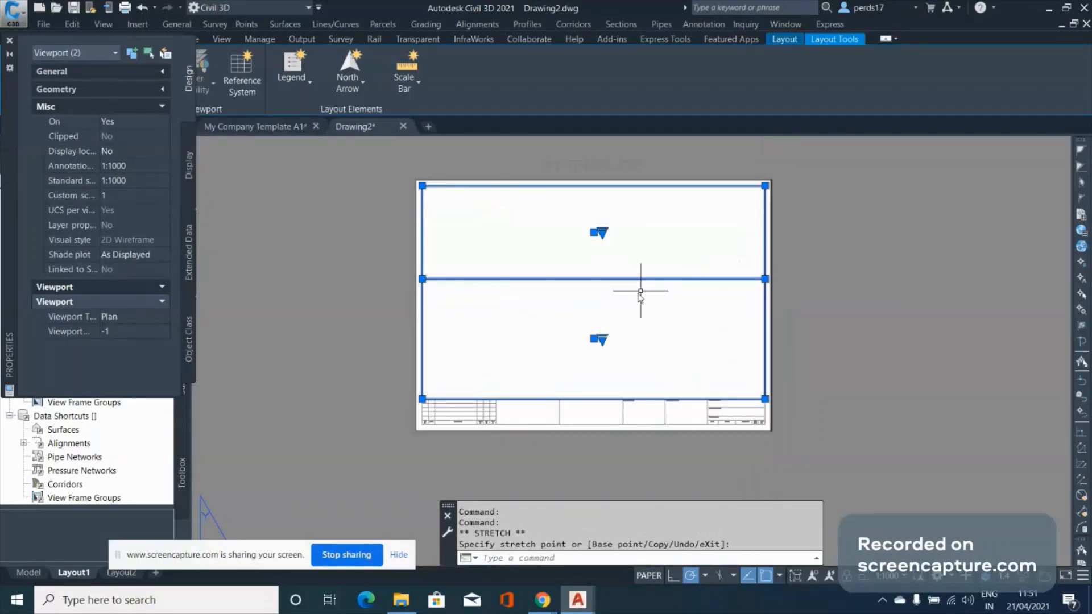
{"action": "key", "text": "Escape"}
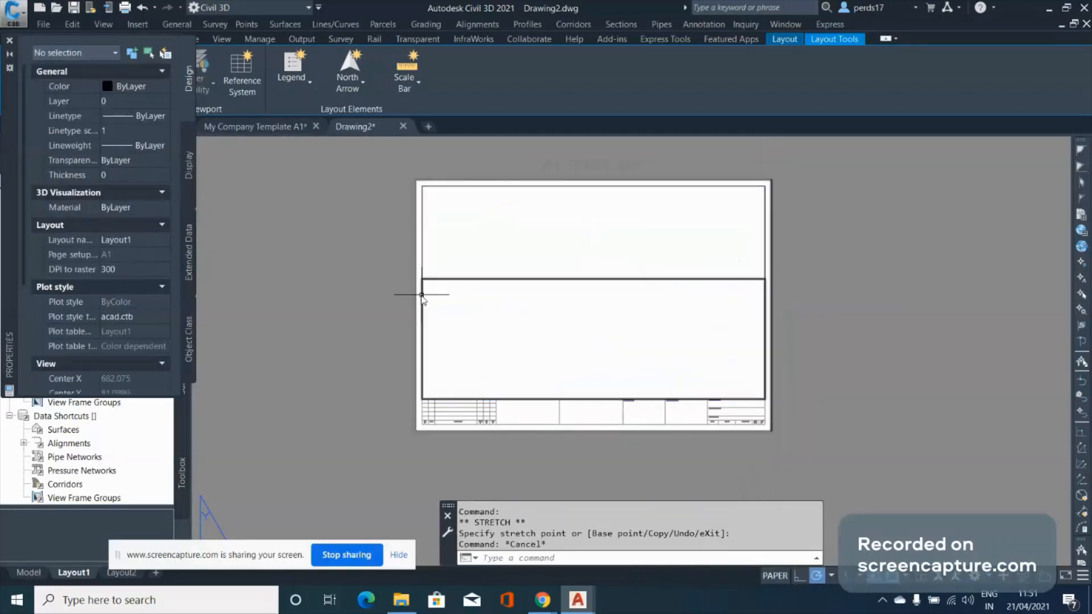
Set the lower viewport's type to Profile
{"action": "left_click", "coordinate": [421, 295]}
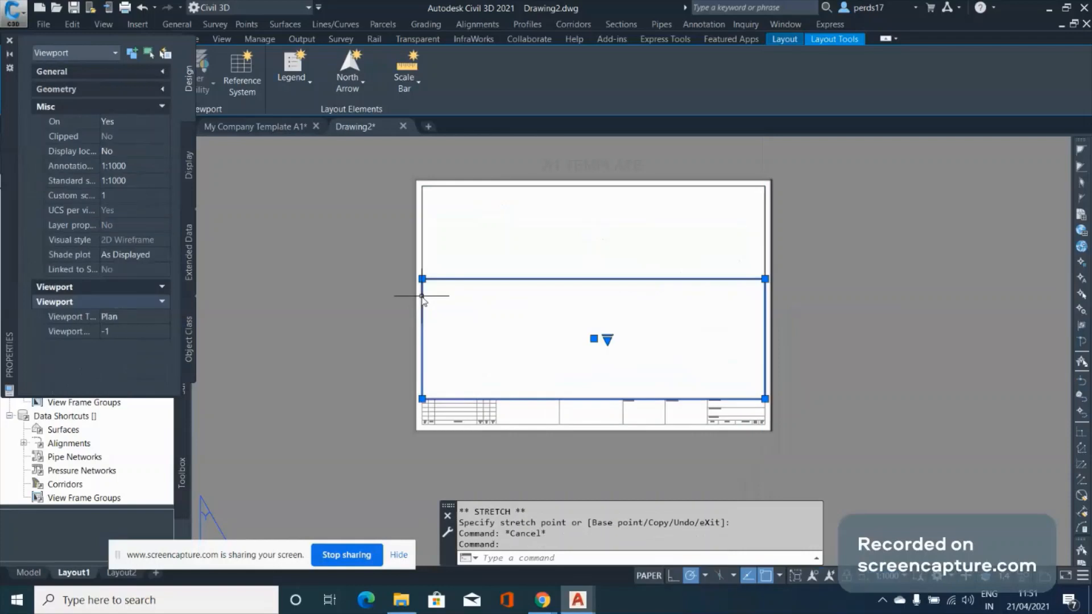
{"action": "left_click", "coordinate": [132, 317]}
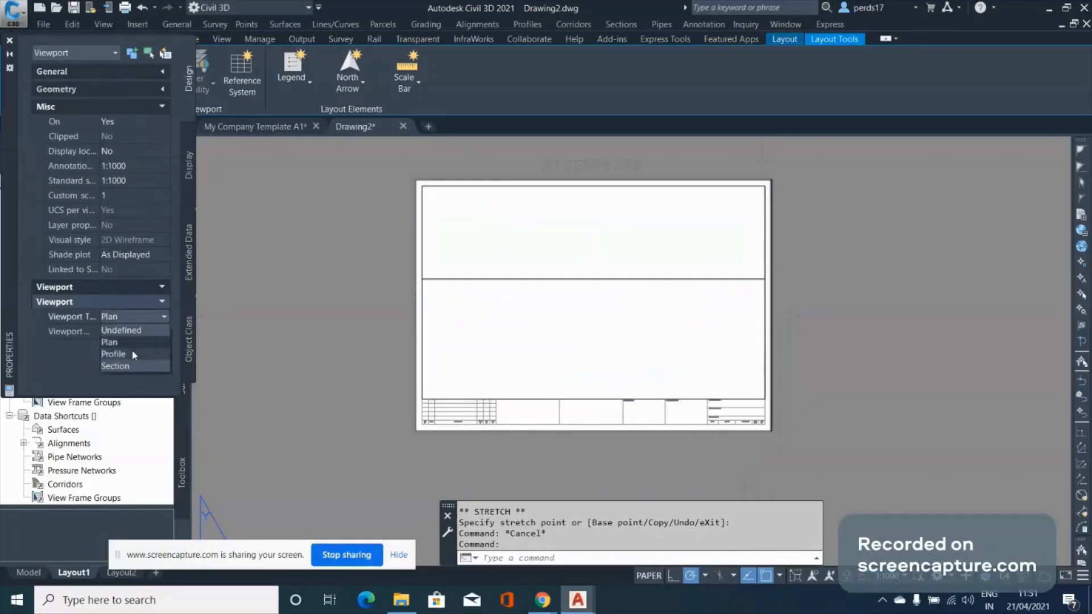
{"action": "left_click", "coordinate": [113, 354]}
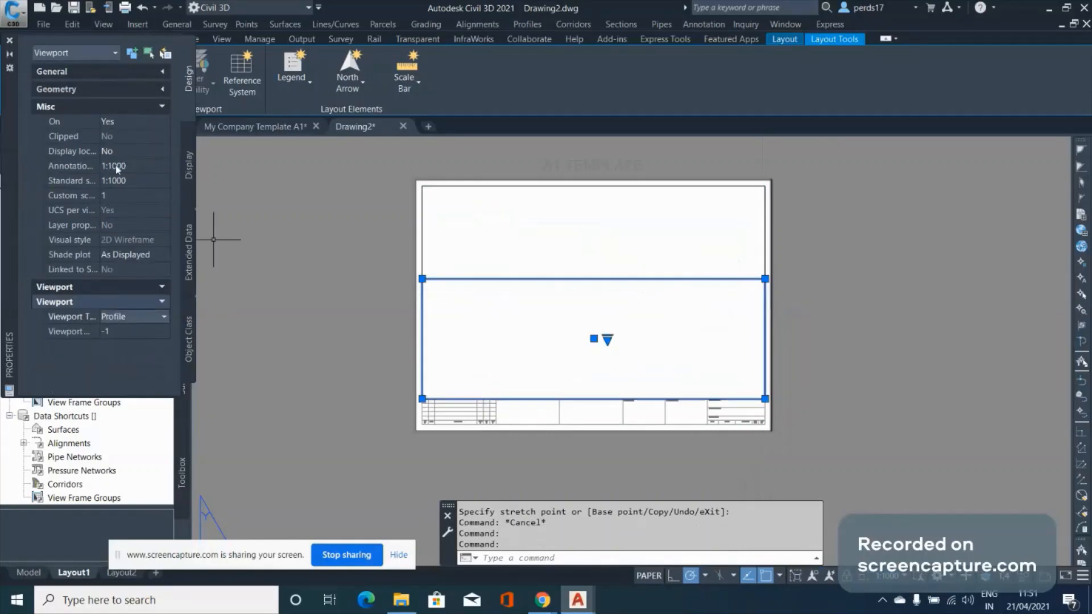
Lock the display of both the Plan and Profile viewports, and clear the selection
{"action": "left_click", "coordinate": [505, 272]}
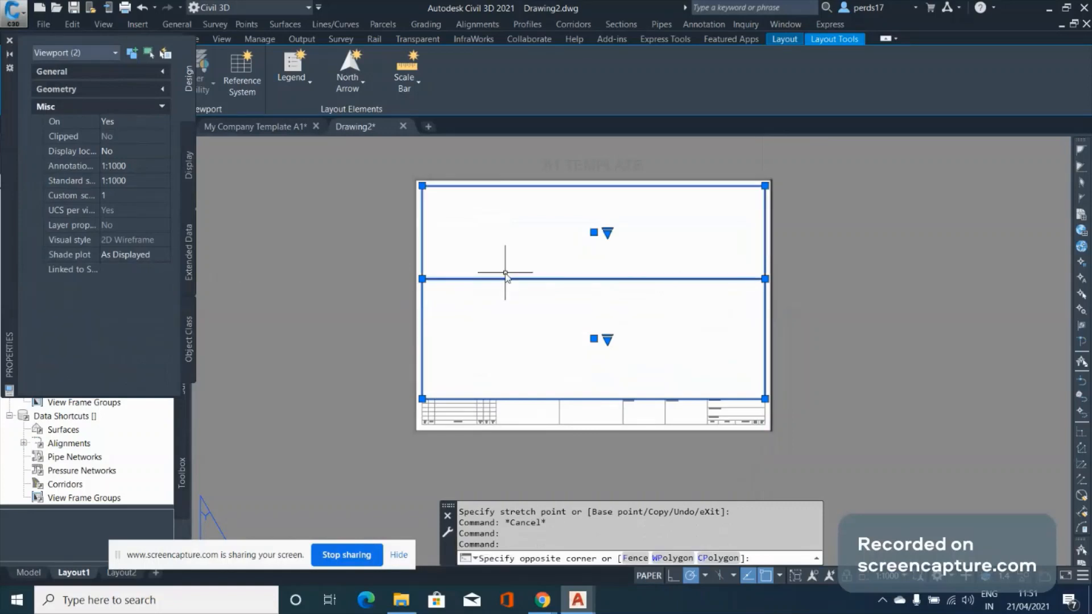
{"action": "left_click", "coordinate": [136, 151]}
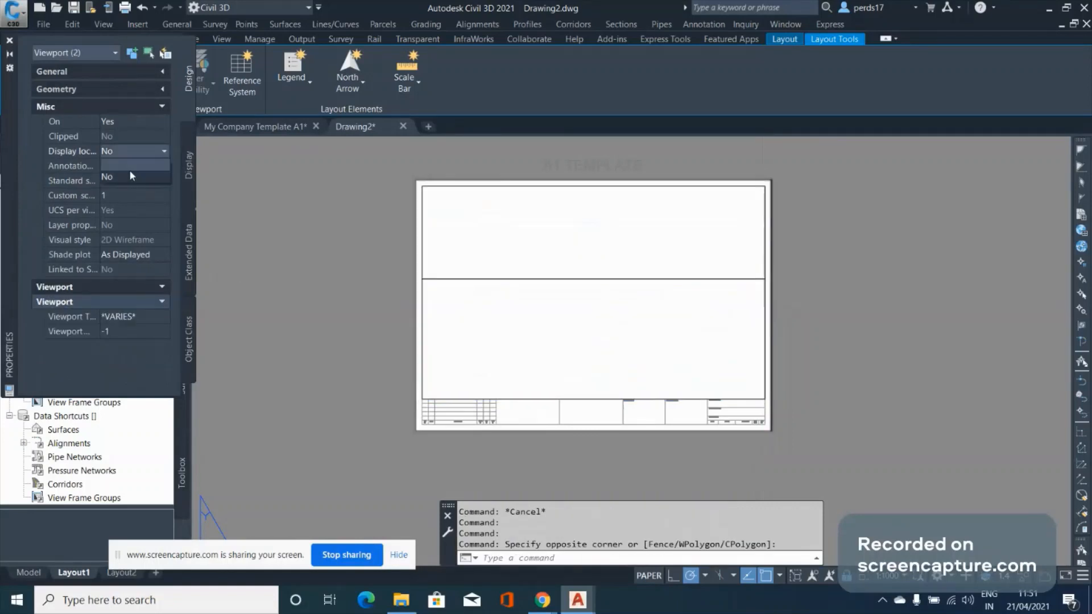
{"action": "left_click", "coordinate": [128, 165]}
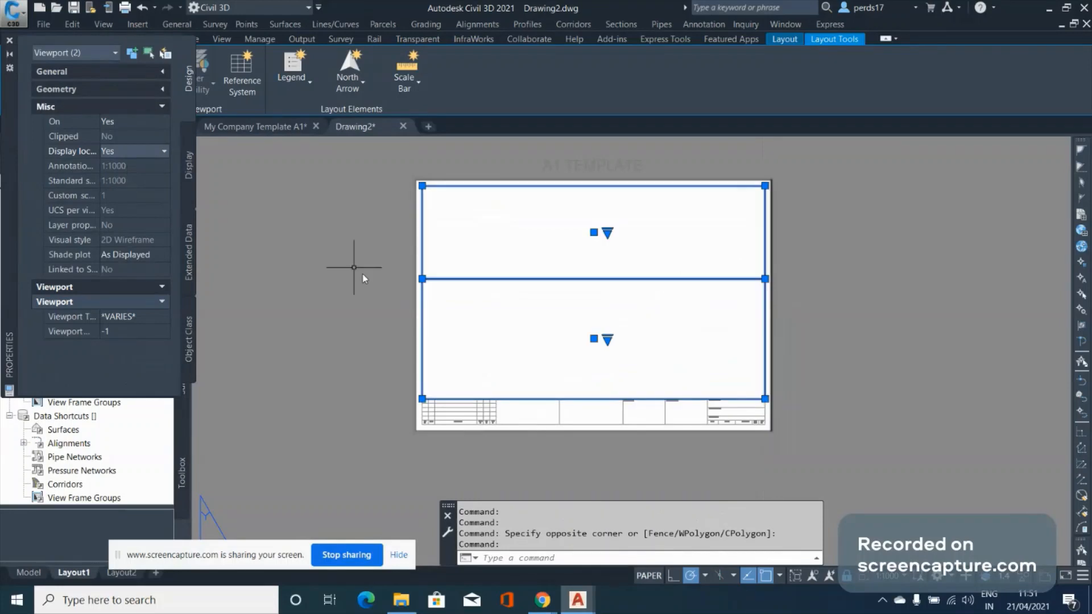
{"action": "key", "text": "Escape"}
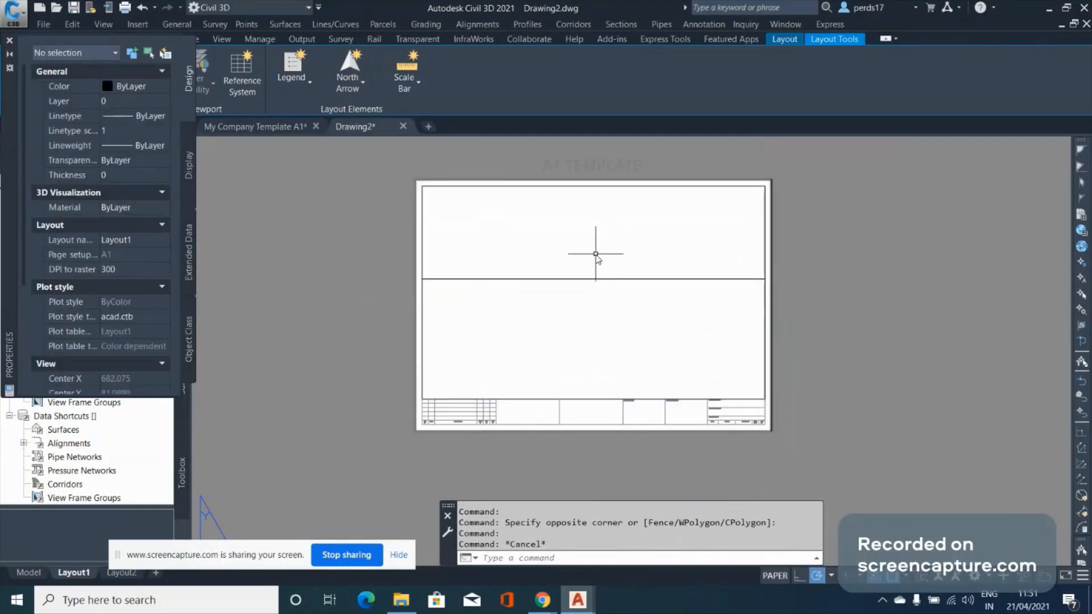
{"action": "left_click", "coordinate": [421, 227]}
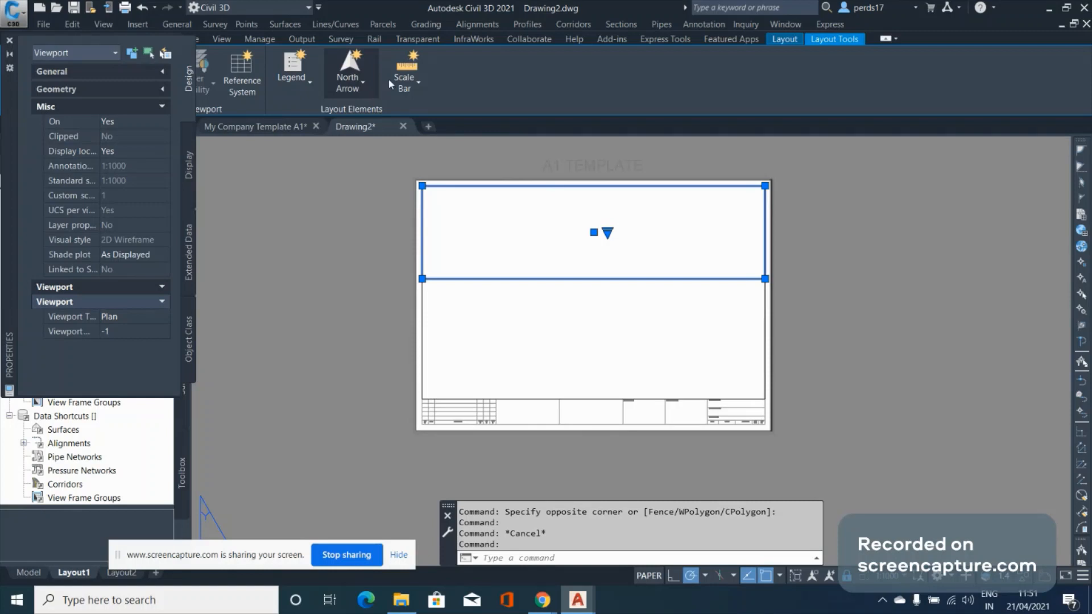
{"action": "left_click", "coordinate": [358, 89]}
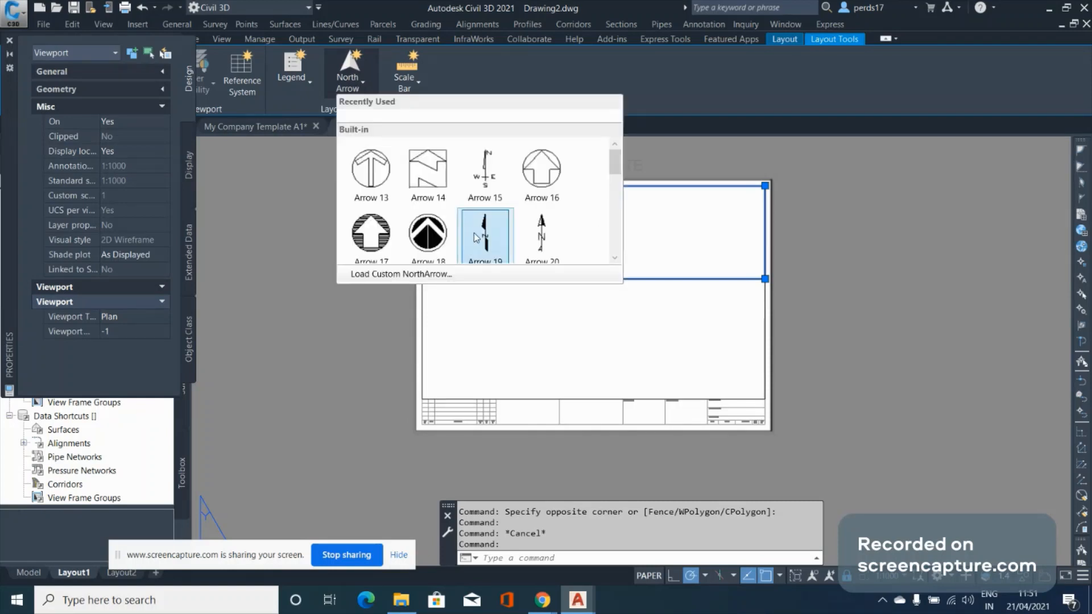
{"action": "scroll", "coordinate": [529, 235], "scroll_direction": "down", "scroll_amount": 1}
{"action": "scroll", "coordinate": [528, 233], "scroll_direction": "down", "scroll_amount": 1}
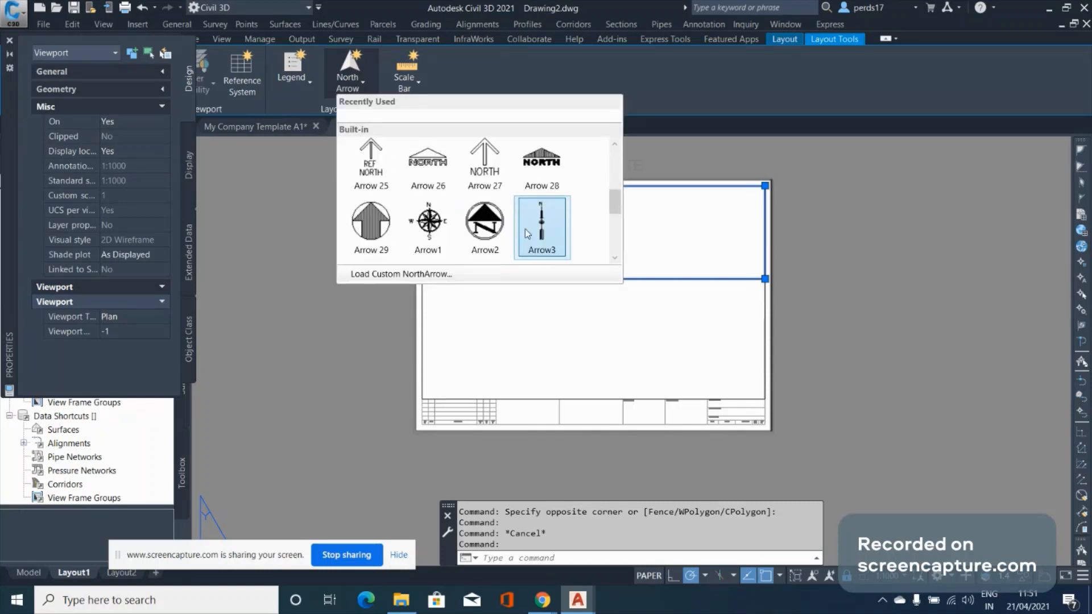
{"action": "scroll", "coordinate": [487, 192], "scroll_direction": "down", "scroll_amount": 1}
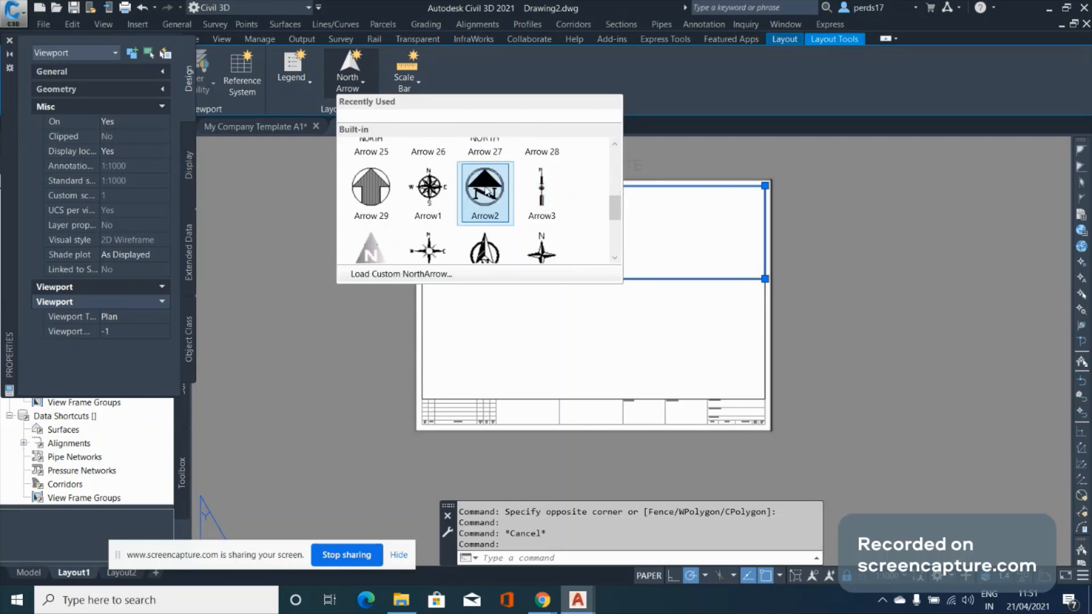
{"action": "left_click", "coordinate": [487, 193]}
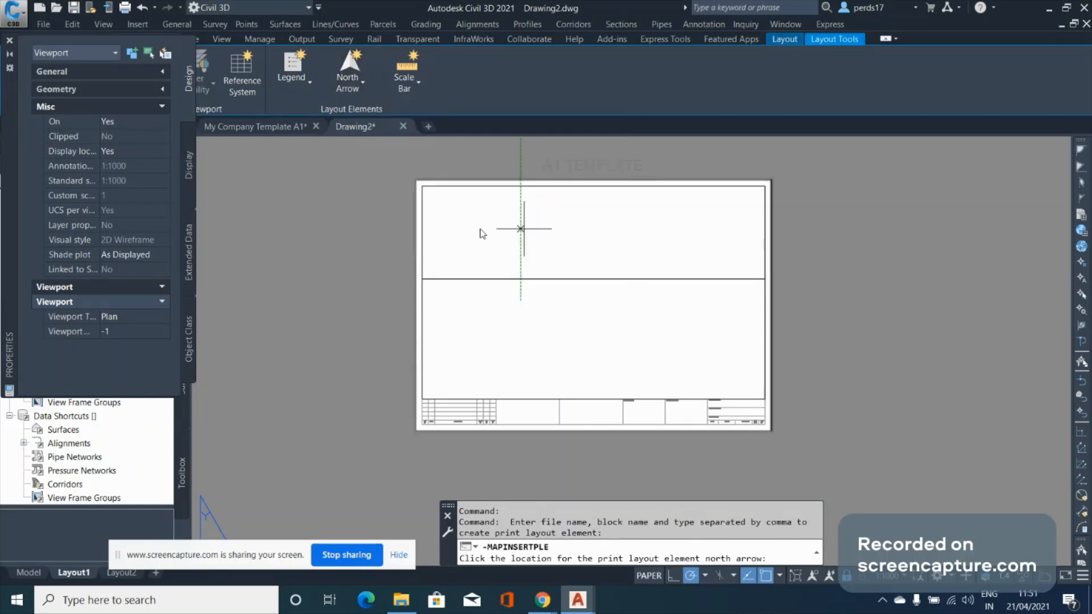
{"action": "scroll", "coordinate": [480, 228], "scroll_direction": "up", "scroll_amount": 2}
{"action": "scroll", "coordinate": [427, 189], "scroll_direction": "down", "scroll_amount": 1}
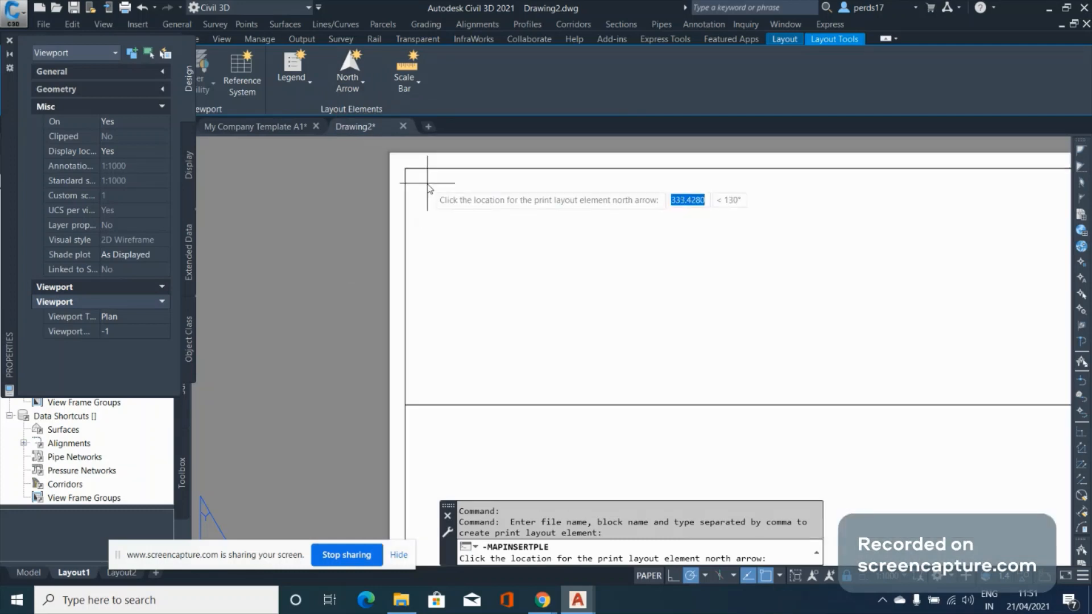
{"action": "scroll", "coordinate": [467, 221], "scroll_direction": "down", "scroll_amount": 1}
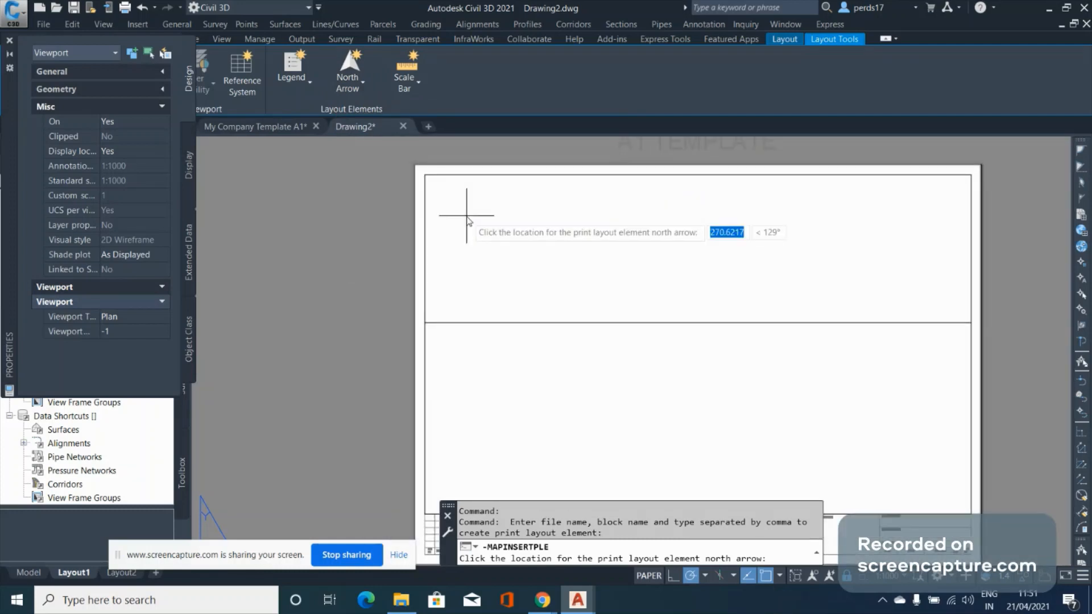
{"action": "key", "text": "Escape"}
{"action": "scroll", "coordinate": [469, 205], "scroll_direction": "down", "scroll_amount": 2}
Insert the Arrow2 north arrow for the Plan viewport near the sheet's upper-left corner
{"action": "left_click", "coordinate": [462, 186]}
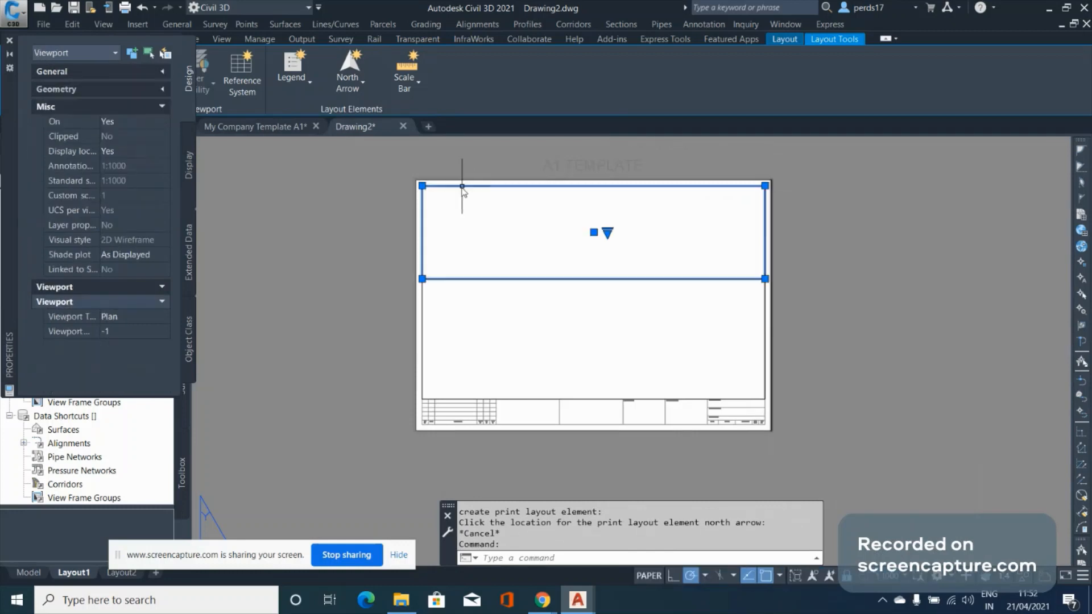
{"action": "left_click", "coordinate": [348, 90]}
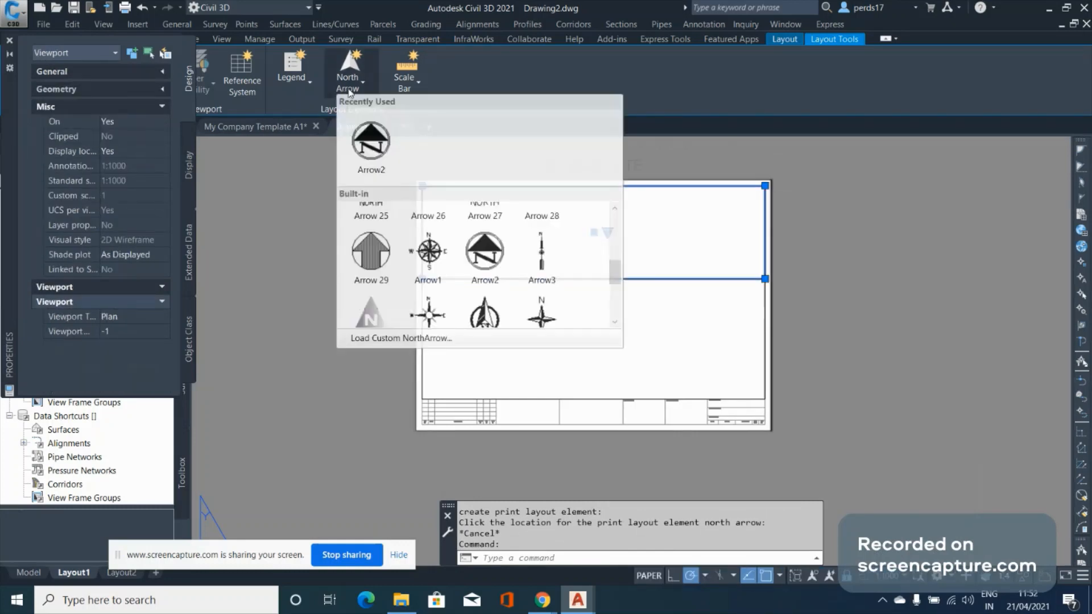
{"action": "left_click", "coordinate": [370, 136]}
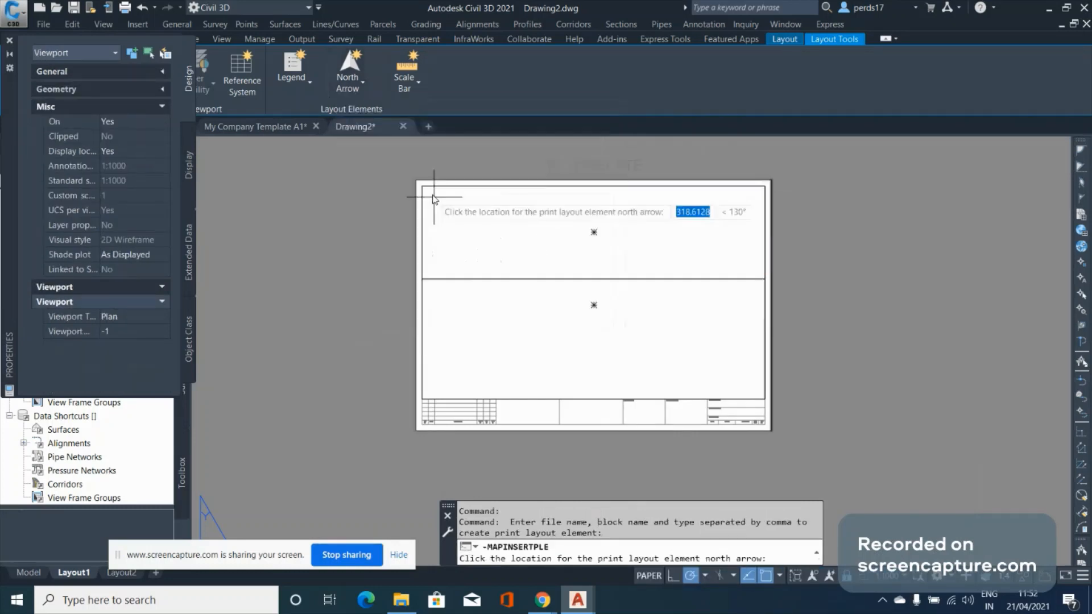
{"action": "scroll", "coordinate": [434, 199], "scroll_direction": "up", "scroll_amount": 5}
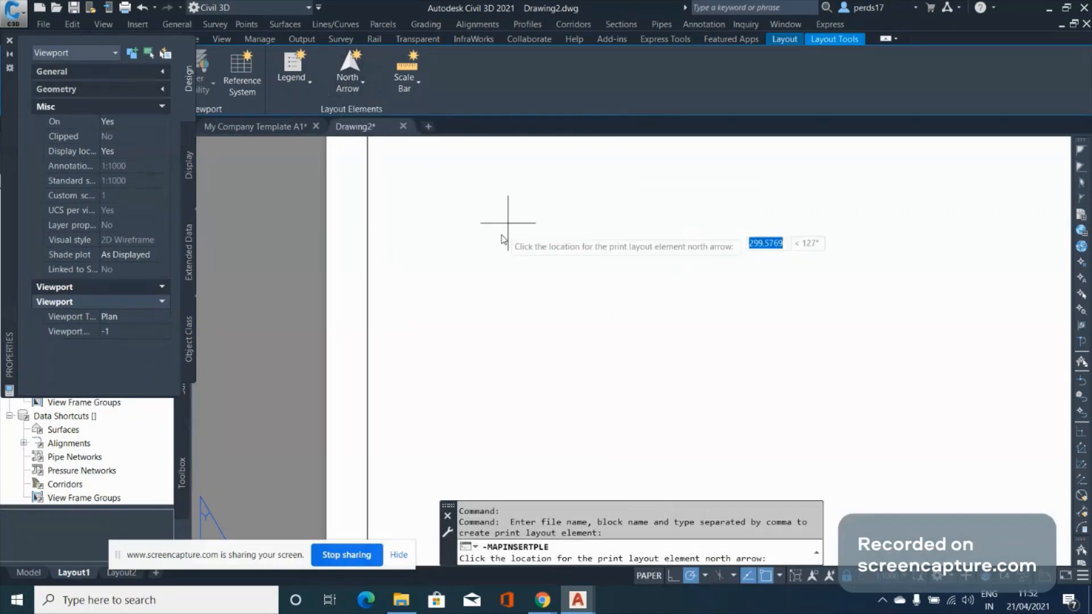
{"action": "scroll", "coordinate": [501, 239], "scroll_direction": "down", "scroll_amount": 2}
{"action": "left_click", "coordinate": [491, 271]}
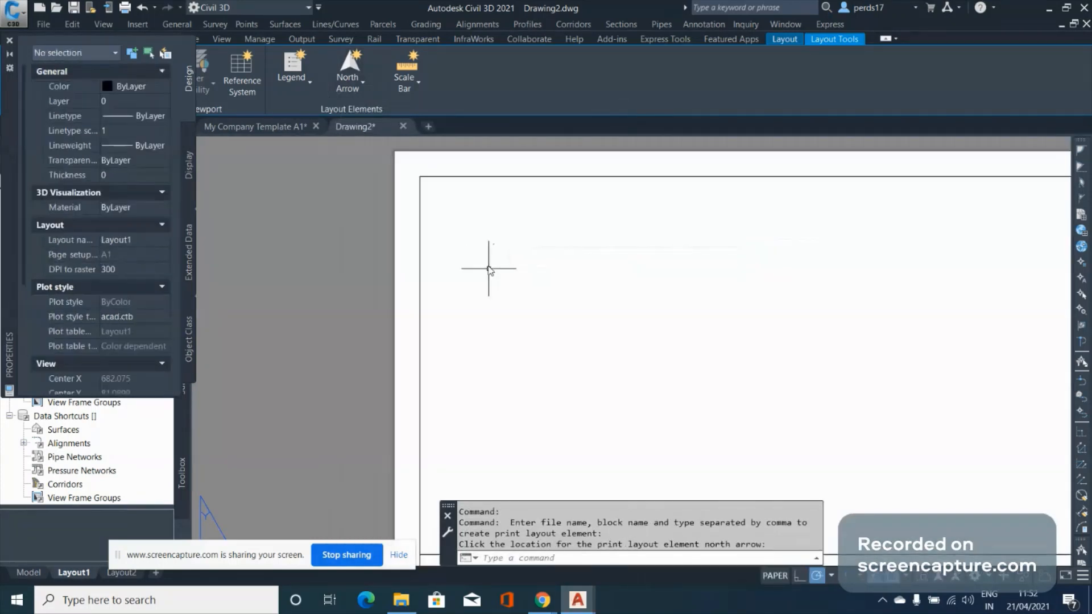
Select the tiny north arrow block and enlarge it by stretching its size grip out to the left paper edge
{"action": "left_click", "coordinate": [484, 236]}
{"action": "left_click", "coordinate": [514, 258]}
{"action": "scroll", "coordinate": [489, 245], "scroll_direction": "up", "scroll_amount": 4}
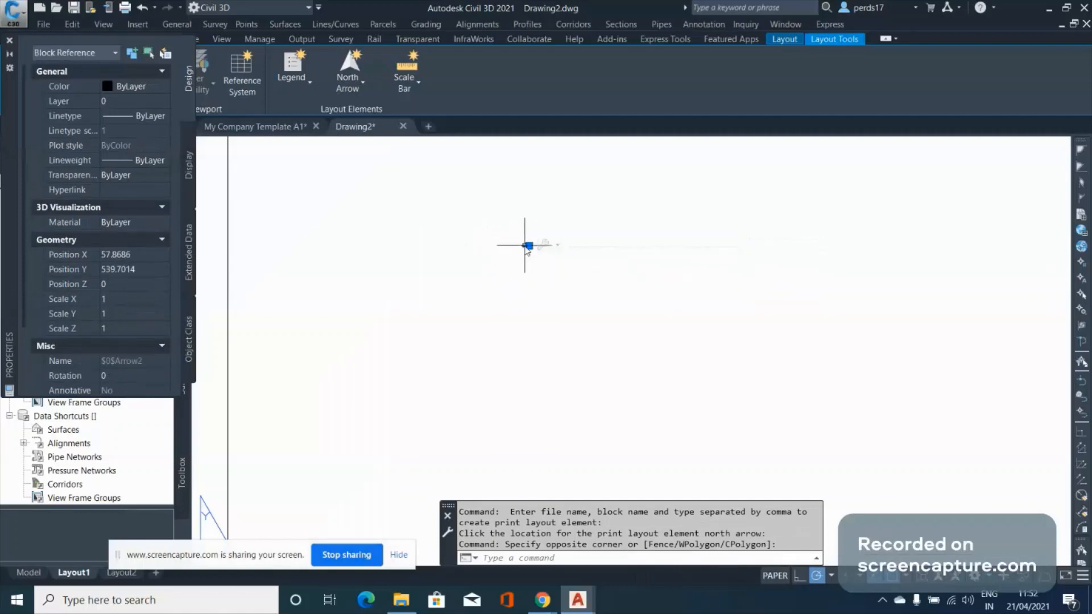
{"action": "left_click", "coordinate": [535, 239]}
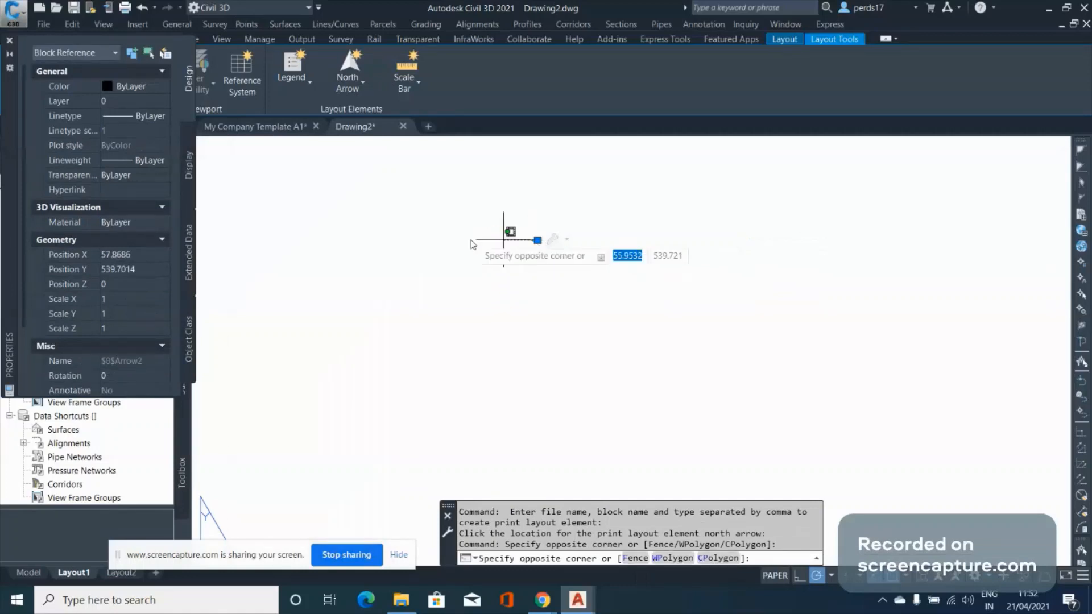
{"action": "middle_click_drag", "start_coordinate": [514, 251], "coordinate": [538, 227]}
{"action": "key", "text": "Escape"}
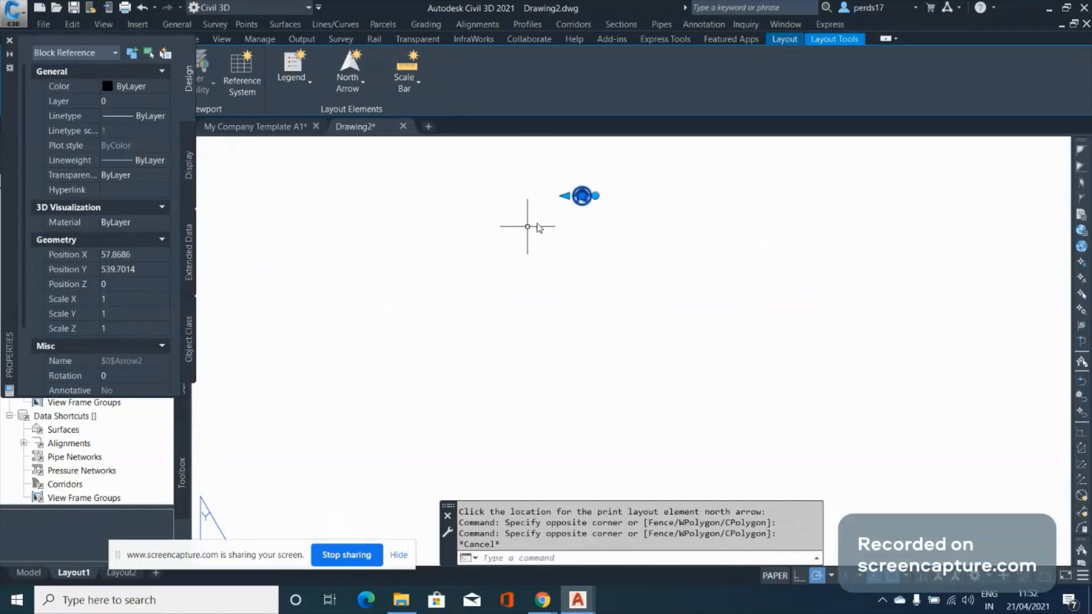
{"action": "left_click", "coordinate": [566, 195]}
{"action": "scroll", "coordinate": [583, 258], "scroll_direction": "down", "scroll_amount": 3}
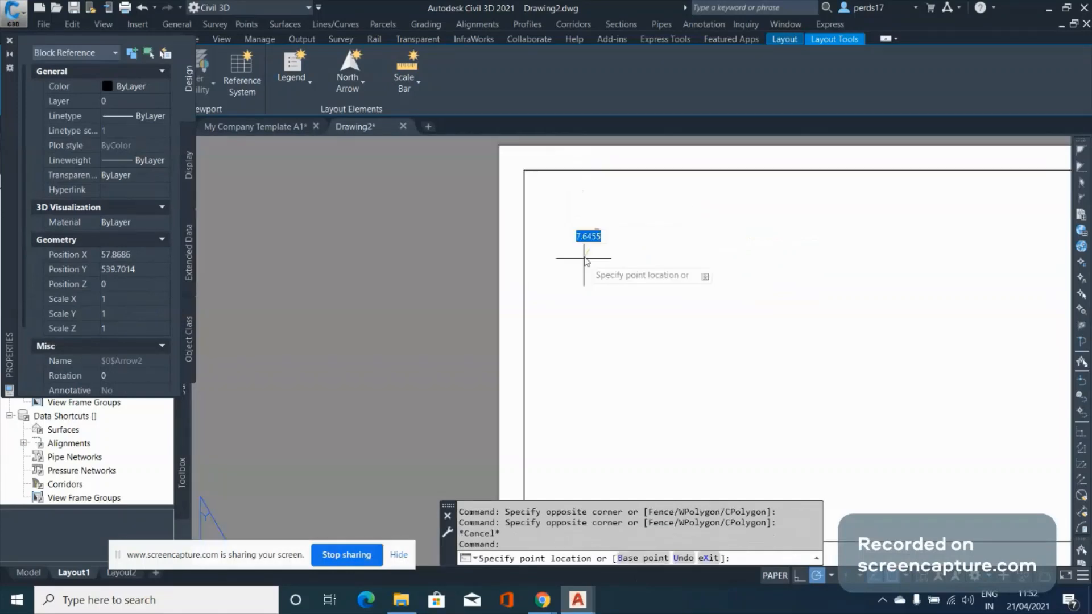
{"action": "left_click", "coordinate": [498, 237]}
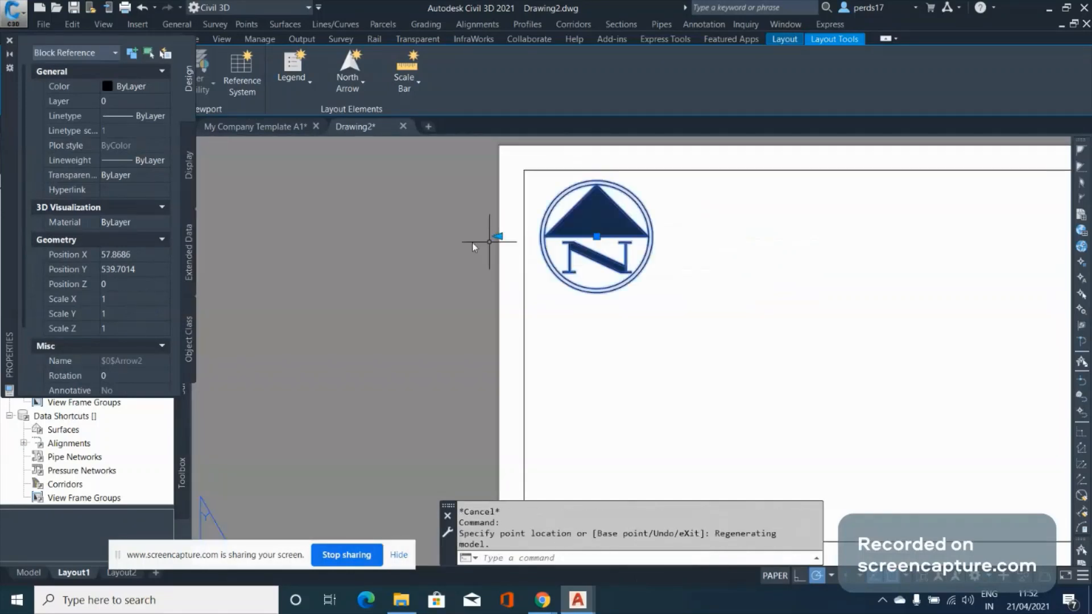
Shrink the north arrow slightly by moving its size grip about 11 units inward, and clear the selection
{"action": "scroll", "coordinate": [474, 241], "scroll_direction": "down", "scroll_amount": 4}
{"action": "scroll", "coordinate": [461, 206], "scroll_direction": "up", "scroll_amount": 2}
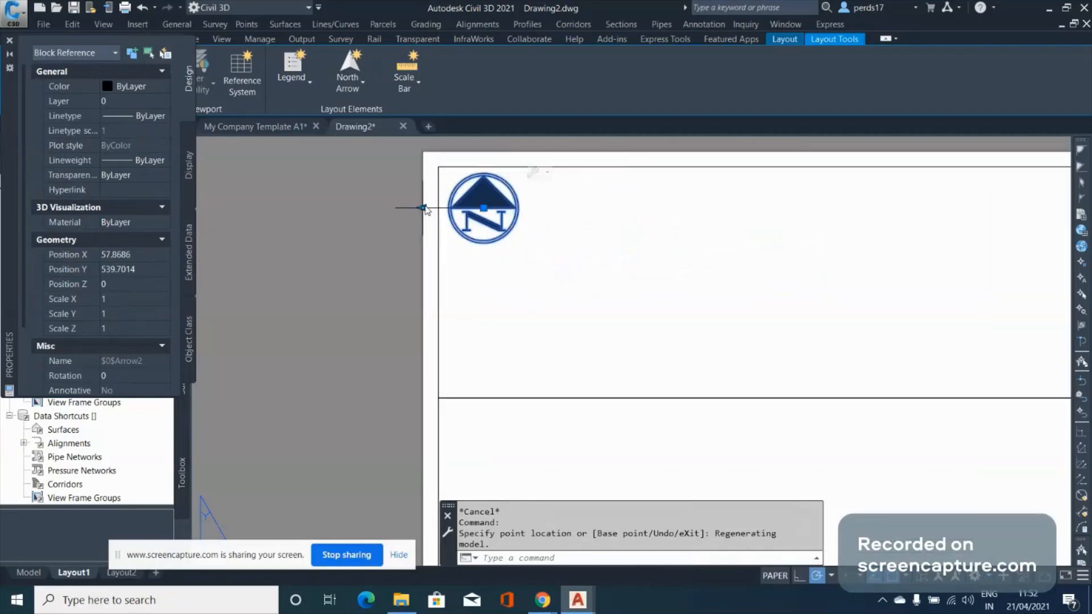
{"action": "left_click", "coordinate": [424, 208]}
{"action": "scroll", "coordinate": [440, 210], "scroll_direction": "up", "scroll_amount": 2}
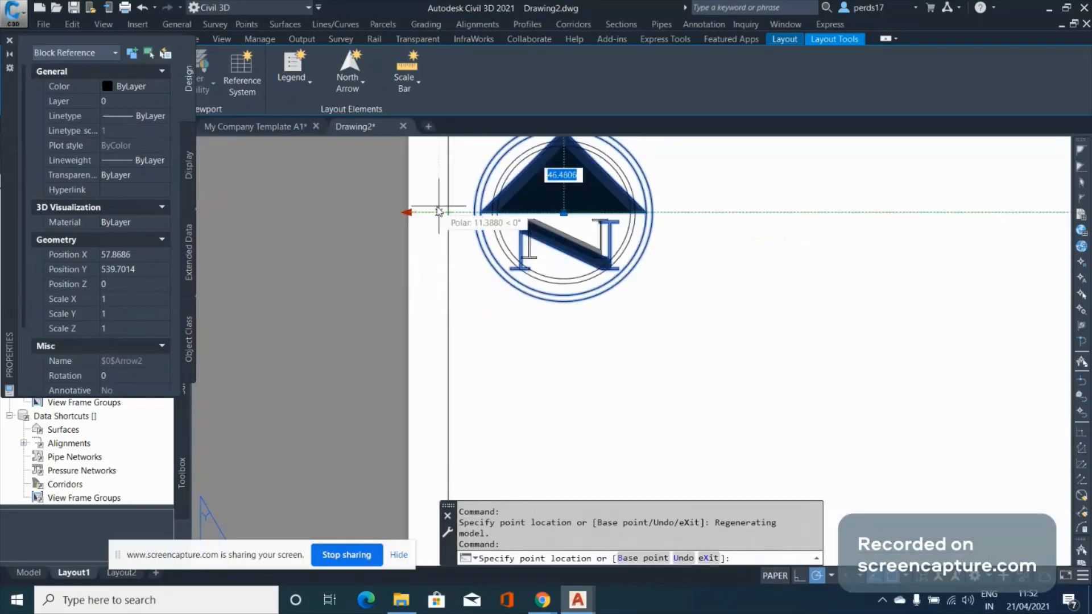
{"action": "left_click", "coordinate": [436, 211]}
{"action": "key", "text": "Escape"}
{"action": "scroll", "coordinate": [433, 225], "scroll_direction": "down", "scroll_amount": 4}
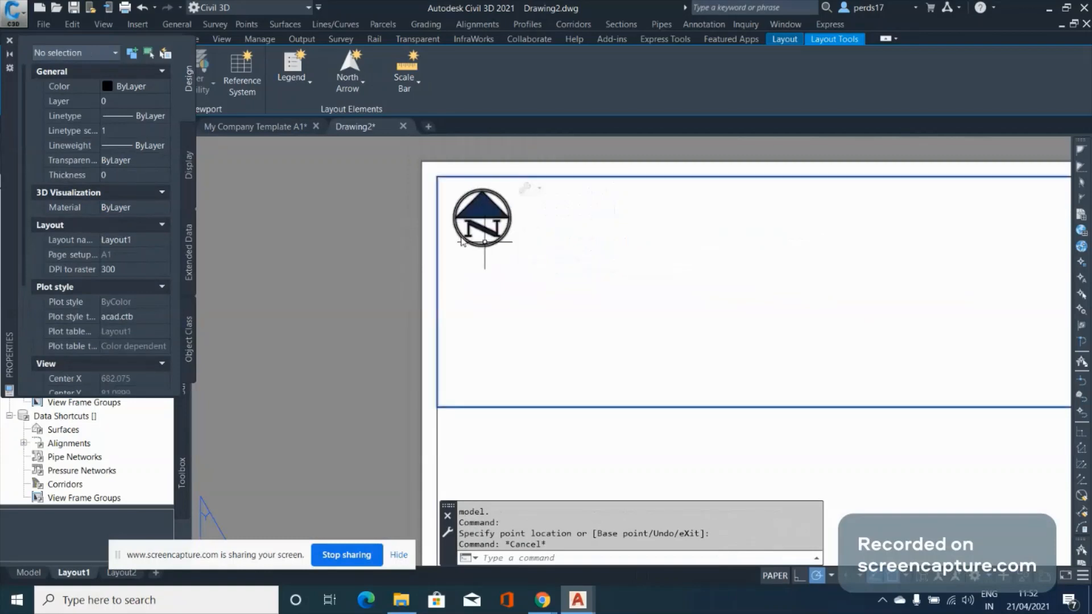
Examine the completed sheet and its title block fields in Layout1, and close the Properties palette
{"action": "scroll", "coordinate": [462, 242], "scroll_direction": "down", "scroll_amount": 2}
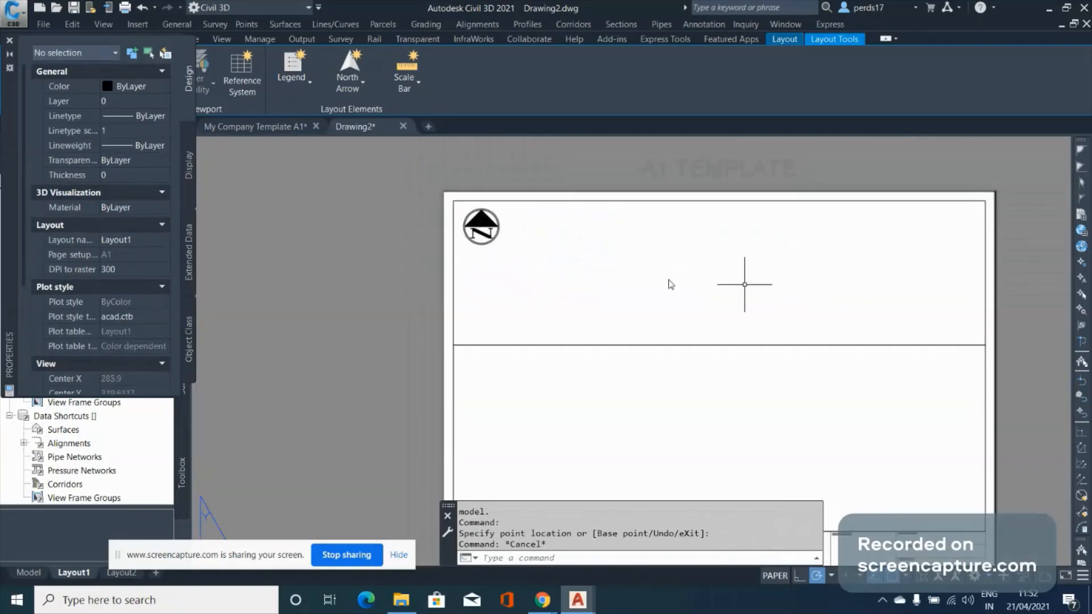
{"action": "scroll", "coordinate": [744, 284], "scroll_direction": "down", "scroll_amount": 2}
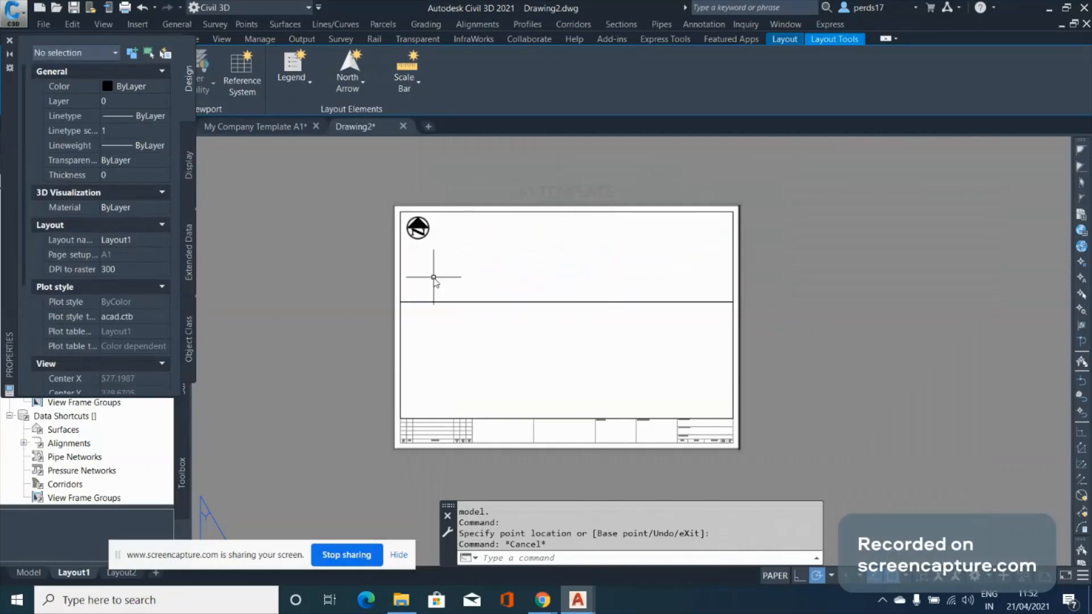
{"action": "scroll", "coordinate": [434, 278], "scroll_direction": "down", "scroll_amount": 2}
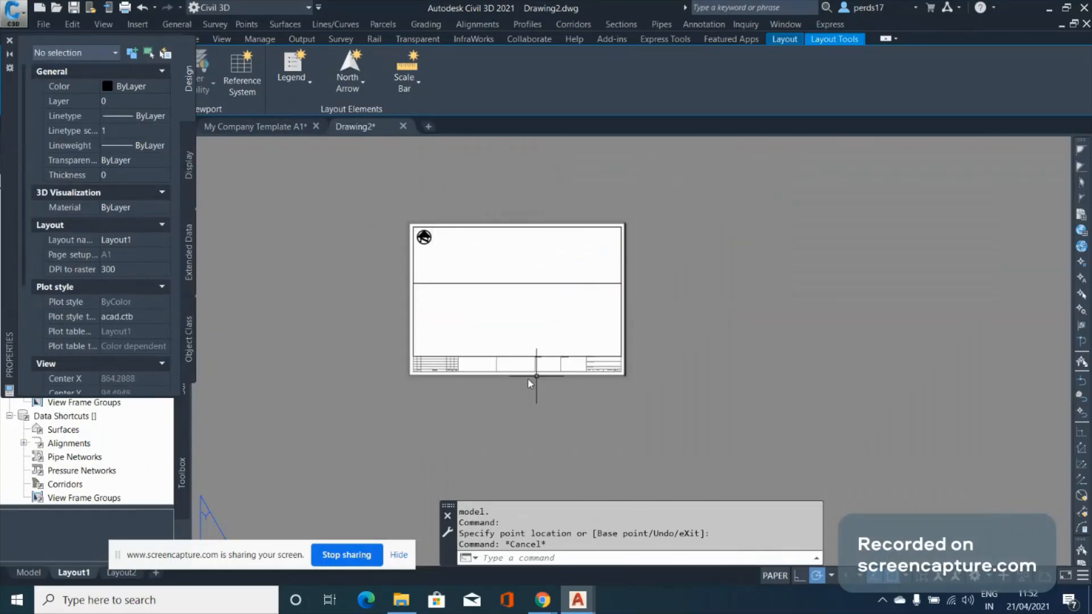
{"action": "scroll", "coordinate": [534, 377], "scroll_direction": "up", "scroll_amount": 3}
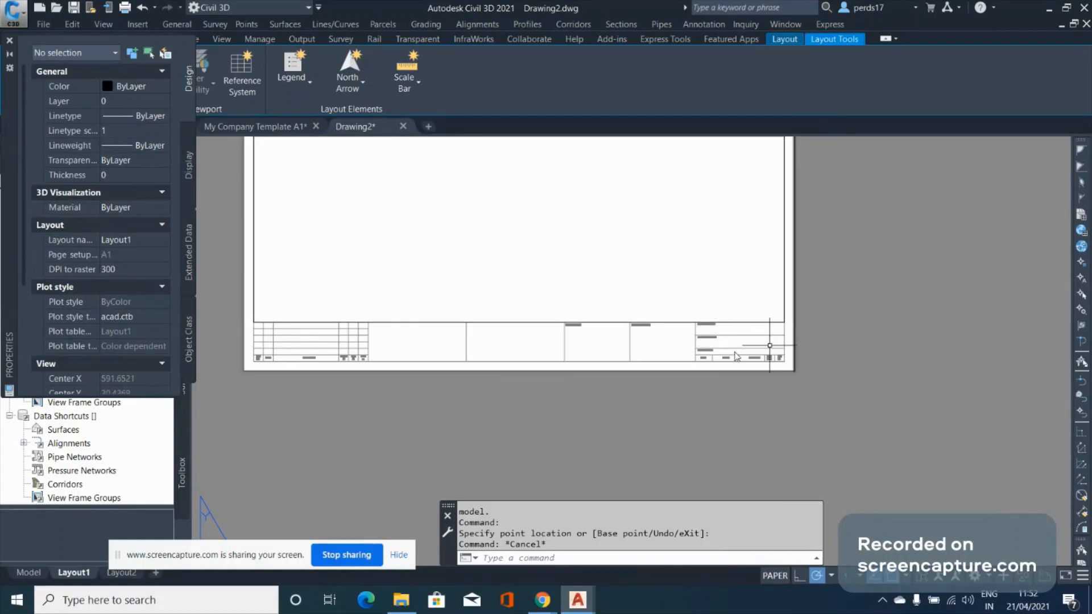
{"action": "scroll", "coordinate": [769, 345], "scroll_direction": "up", "scroll_amount": 3}
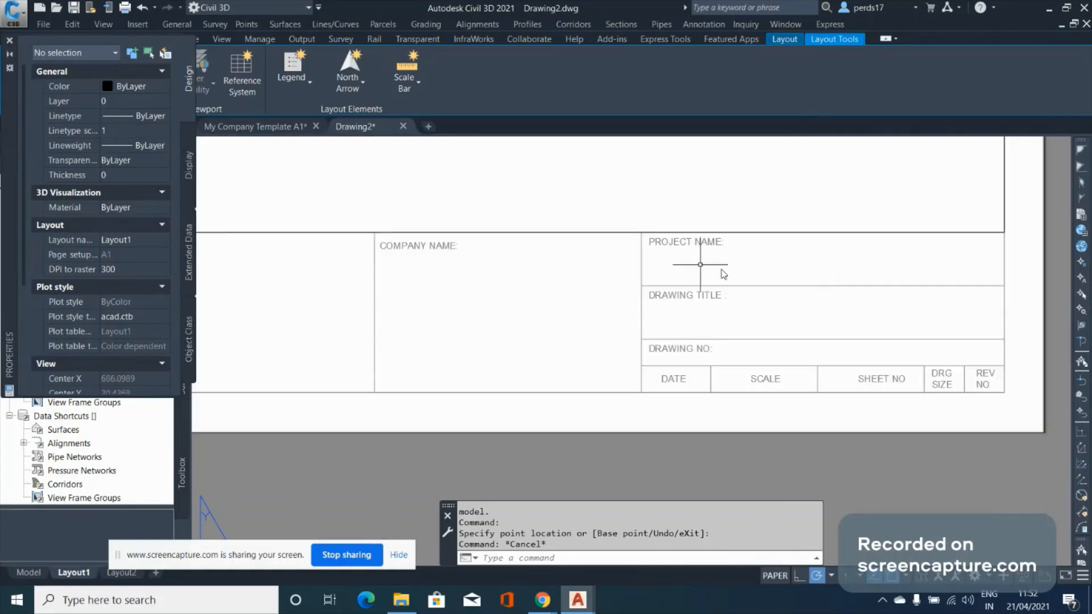
{"action": "middle_click_drag", "start_coordinate": [413, 289], "coordinate": [705, 300]}
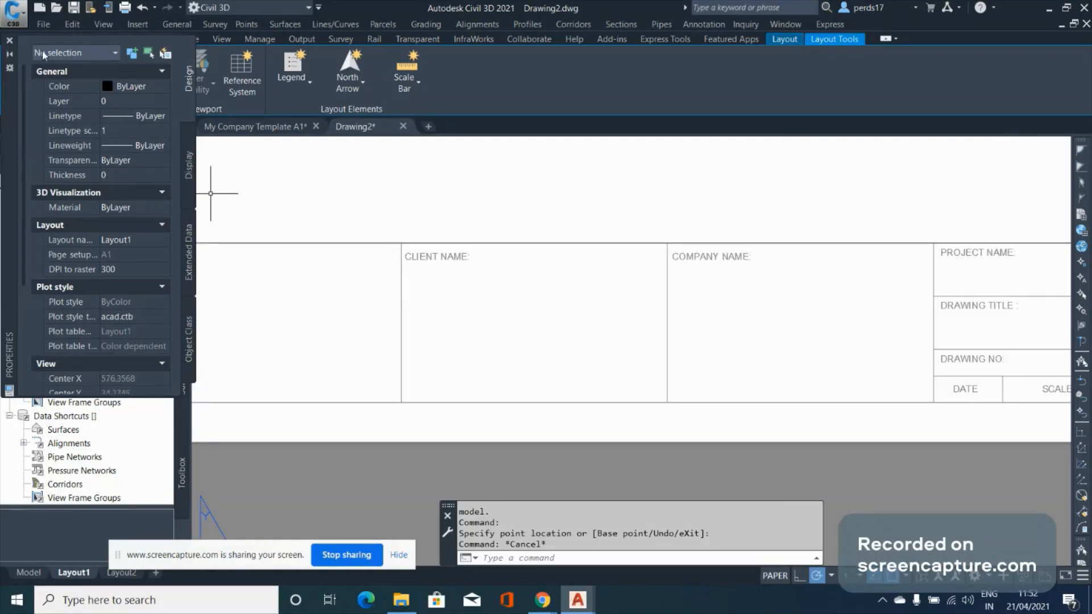
{"action": "left_click", "coordinate": [9, 40]}
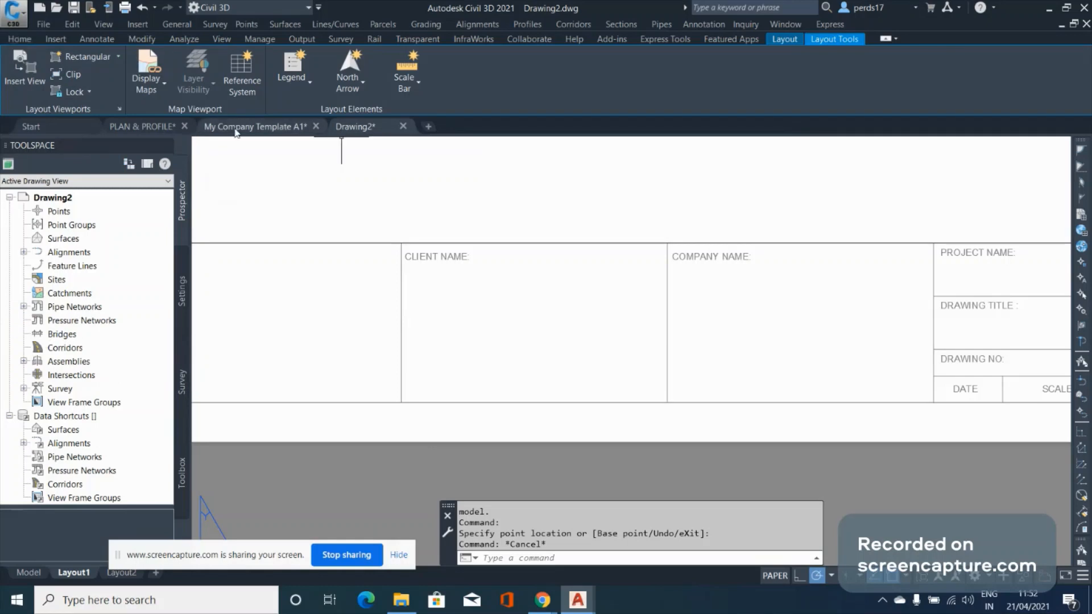
Examine the title block in the My Company Template A1 drawing, and return to the title block in Drawing2
{"action": "left_click", "coordinate": [284, 128]}
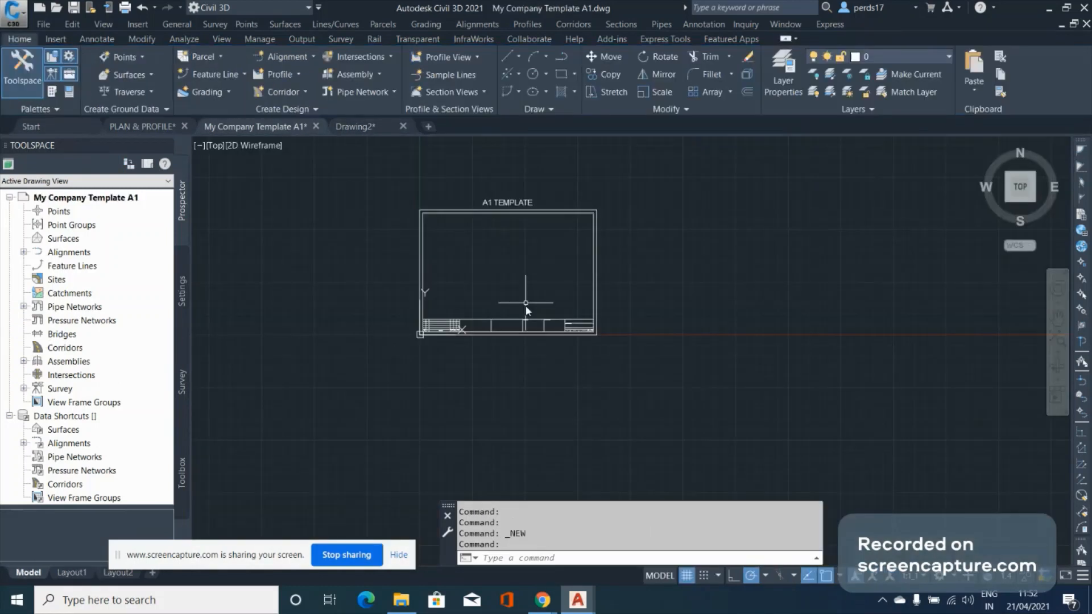
{"action": "scroll", "coordinate": [526, 307], "scroll_direction": "up", "scroll_amount": 5}
{"action": "scroll", "coordinate": [591, 297], "scroll_direction": "up", "scroll_amount": 2}
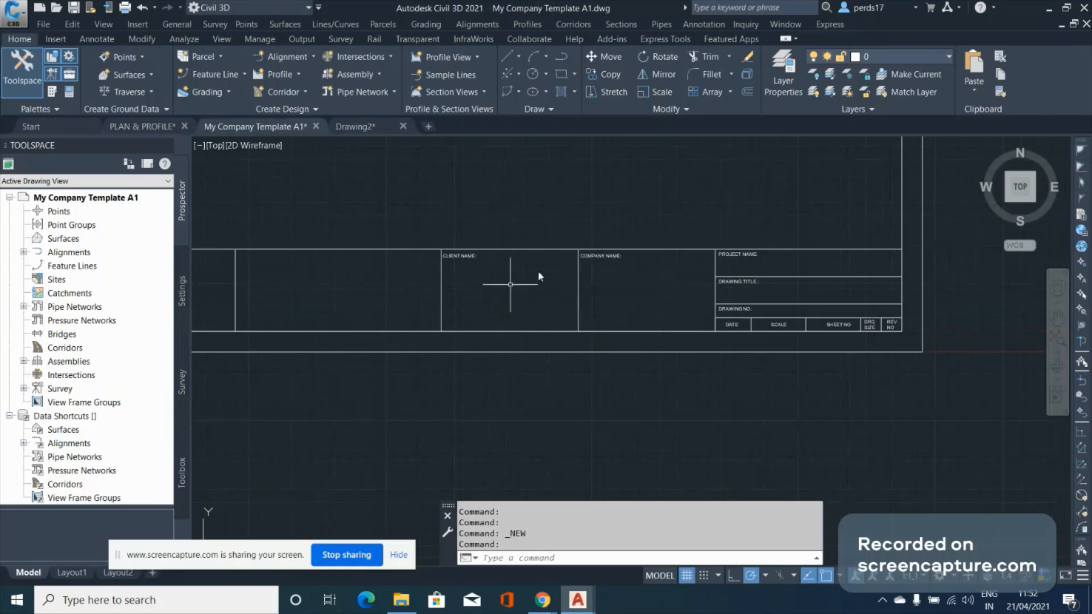
{"action": "mouse_move", "coordinate": [371, 127]}
{"action": "left_click", "coordinate": [372, 199]}
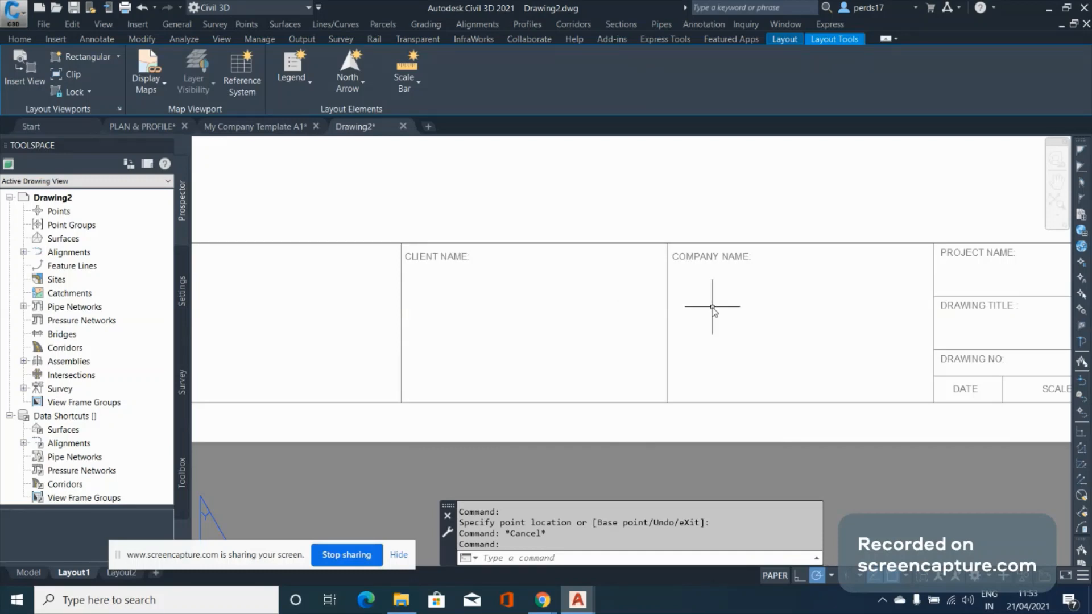
{"action": "scroll", "coordinate": [712, 307], "scroll_direction": "down", "scroll_amount": 5}
{"action": "scroll", "coordinate": [631, 299], "scroll_direction": "up", "scroll_amount": 4}
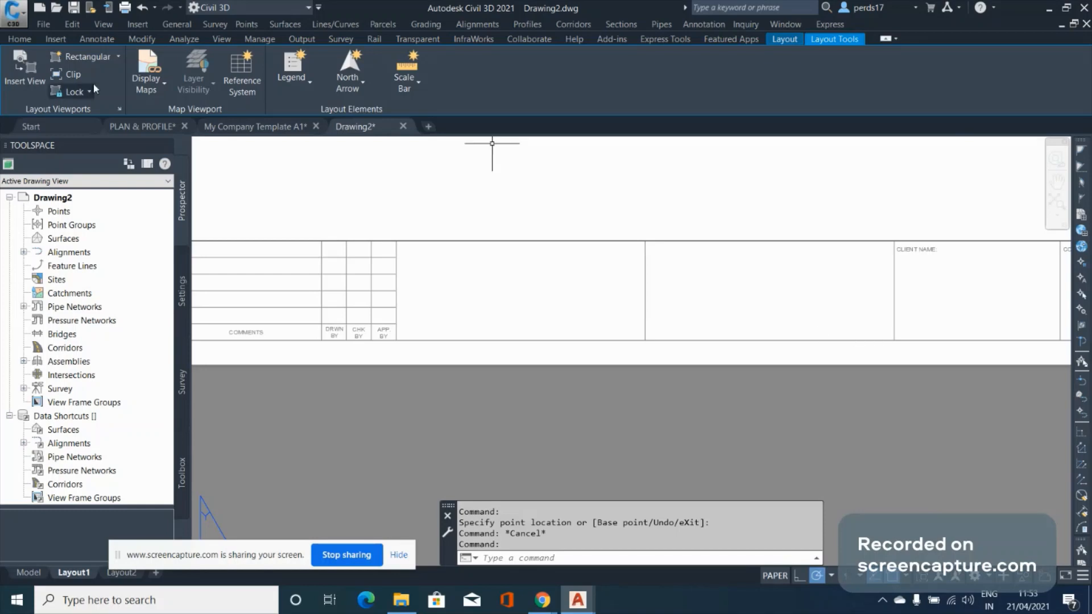
Create a new drawing from the acadiso template
{"action": "left_click", "coordinate": [16, 12]}
{"action": "left_click", "coordinate": [40, 87]}
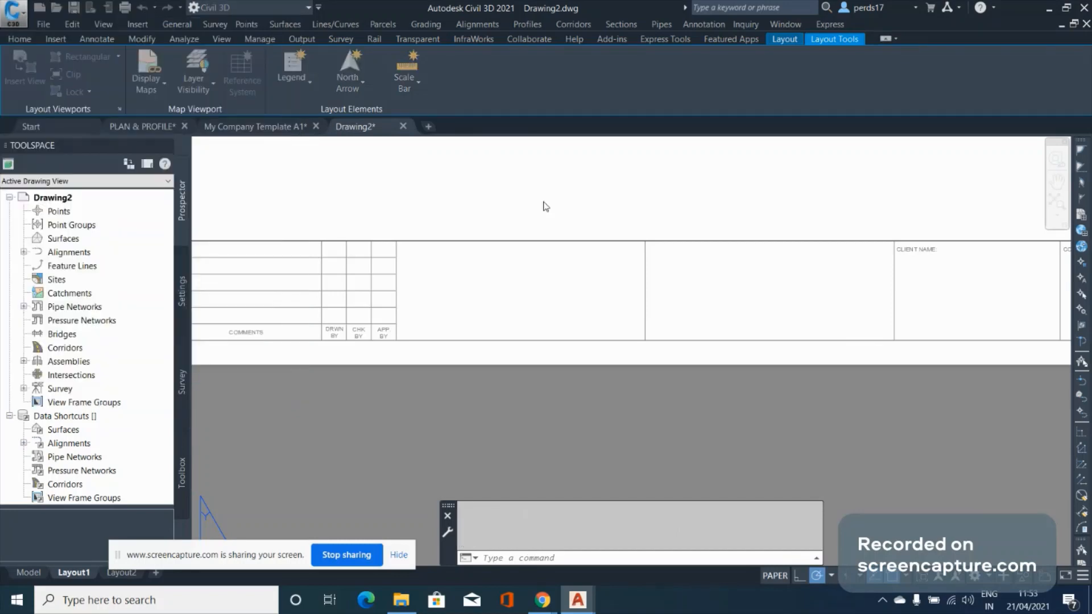
{"action": "double_click", "coordinate": [482, 183]}
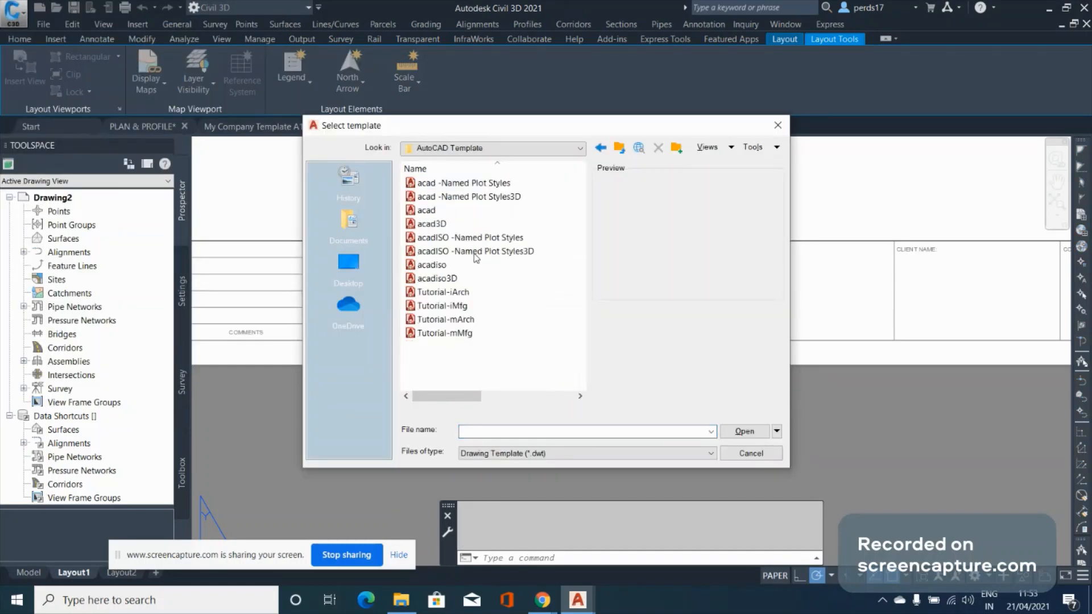
{"action": "left_click", "coordinate": [432, 265]}
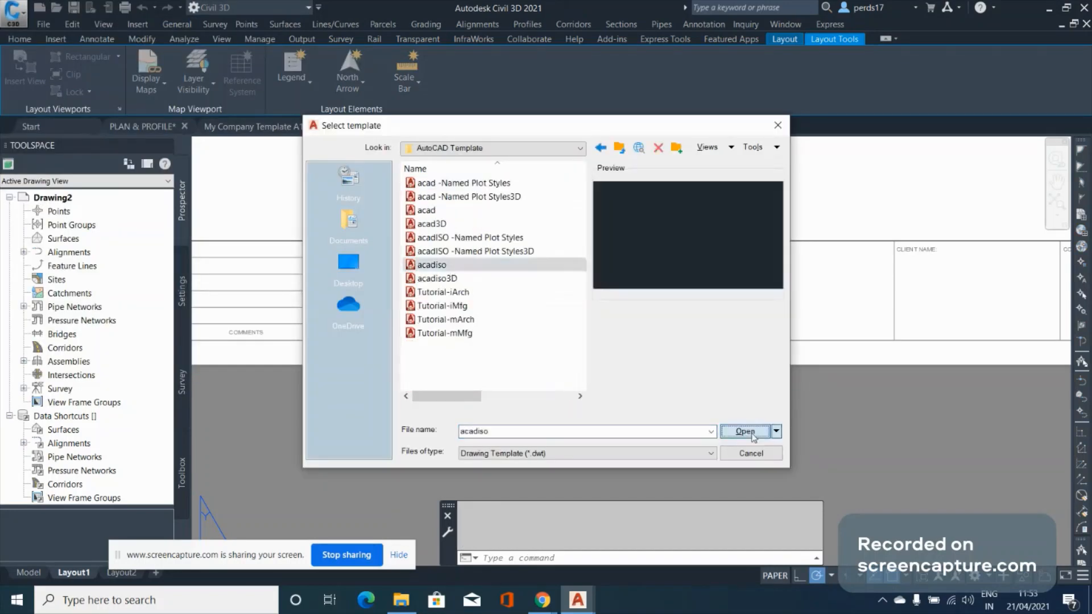
{"action": "left_click", "coordinate": [745, 432]}
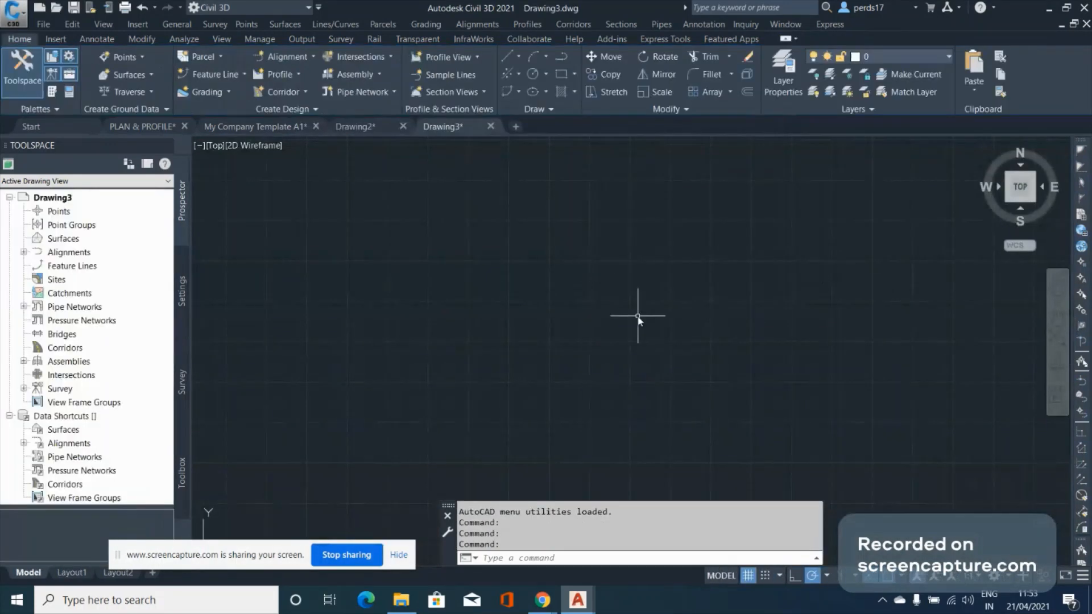
Draw a circle with a radius of about 642 near the middle of the new drawing's model space
{"action": "type", "text": "c"}
{"action": "key", "text": "Return"}
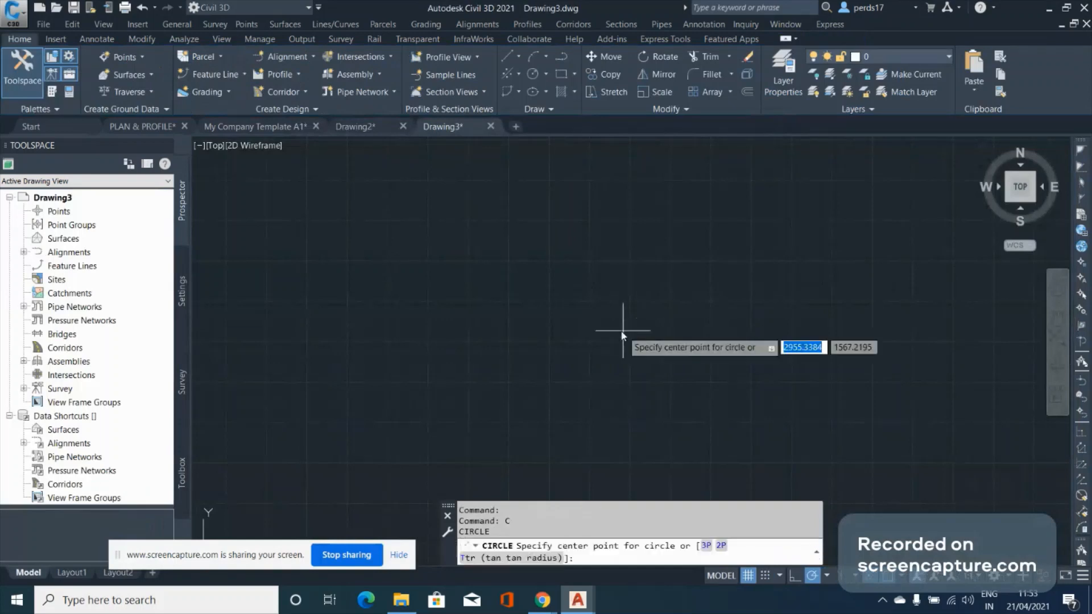
{"action": "left_click", "coordinate": [615, 330]}
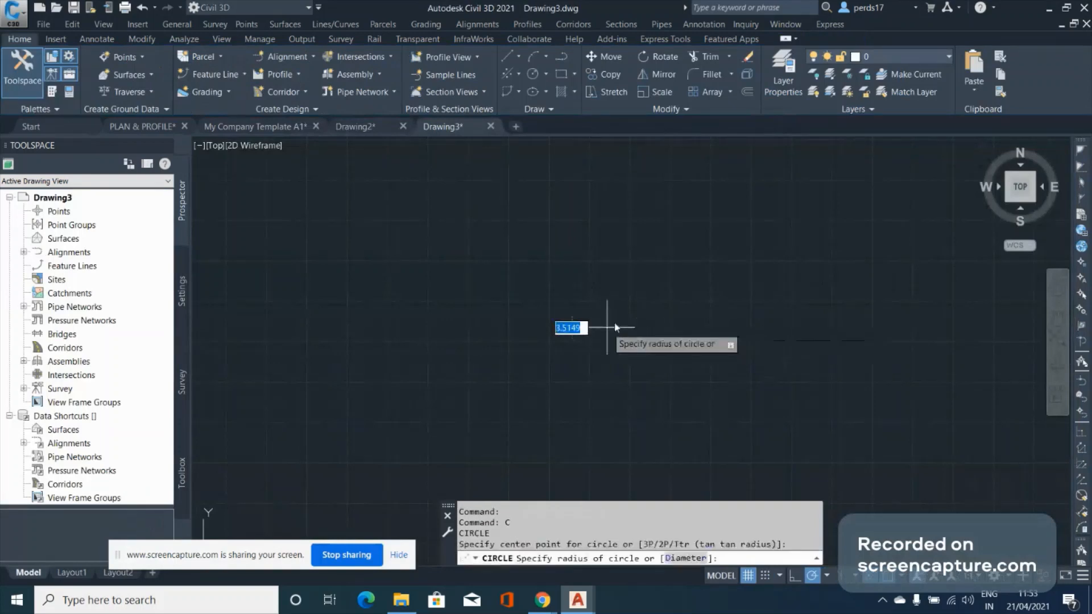
{"action": "left_click", "coordinate": [686, 264]}
Fix the circle's radius at about 642 and set its centre to X 500000, Y 500000
{"action": "left_click", "coordinate": [685, 265]}
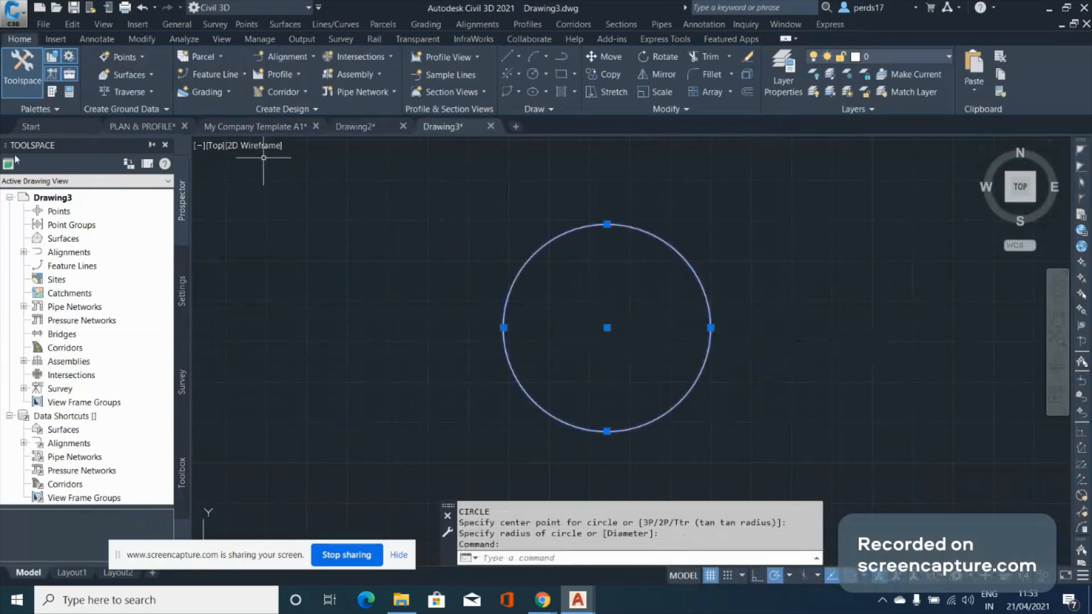
{"action": "key", "text": "ctrl+1"}
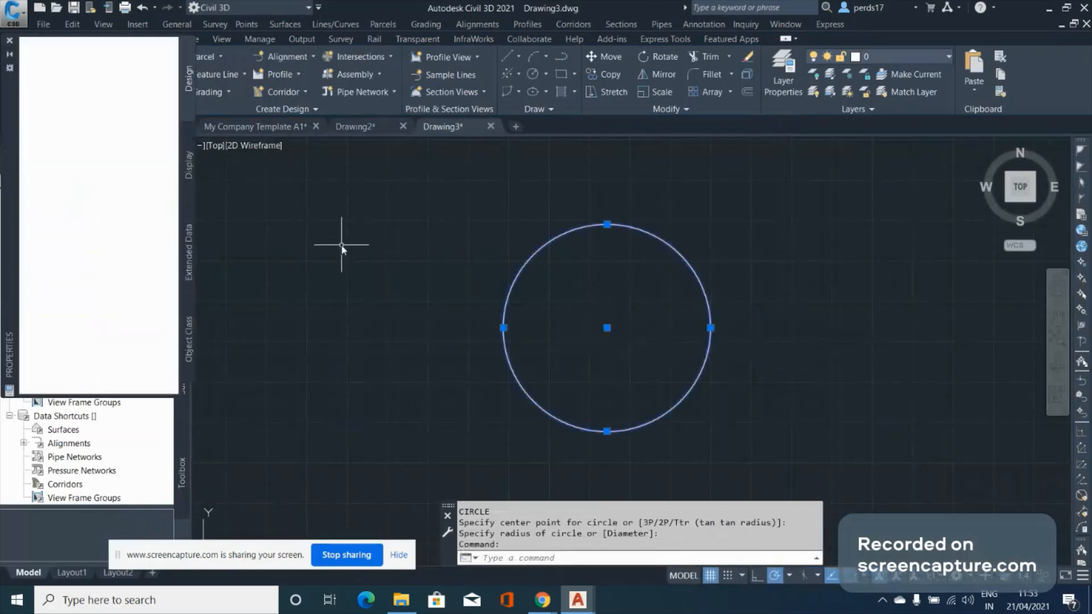
{"action": "left_click", "coordinate": [142, 269]}
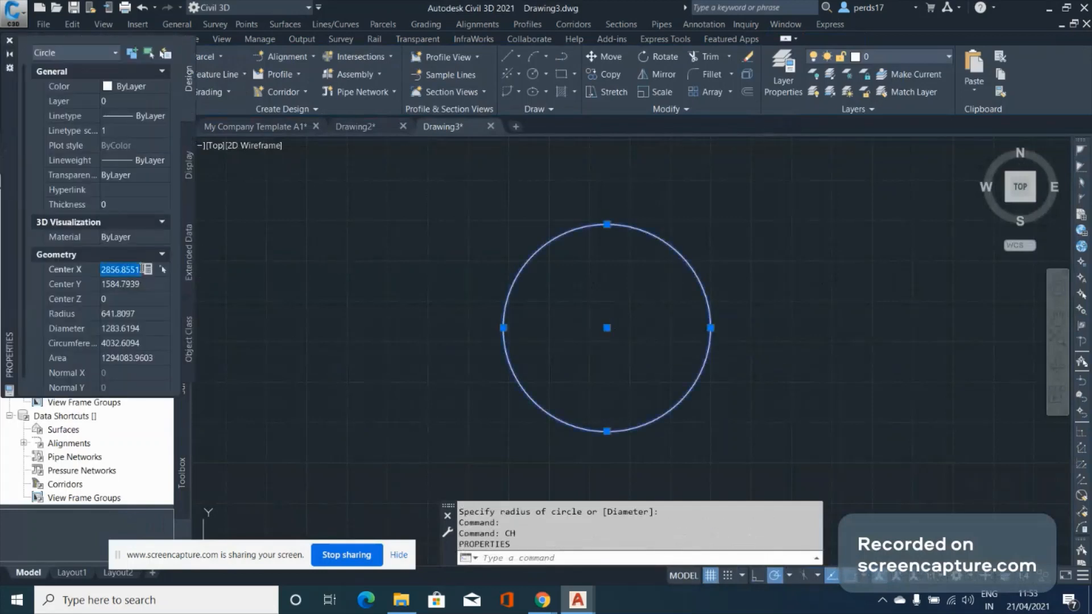
{"action": "type", "text": "500000"}
{"action": "left_click", "coordinate": [142, 284]}
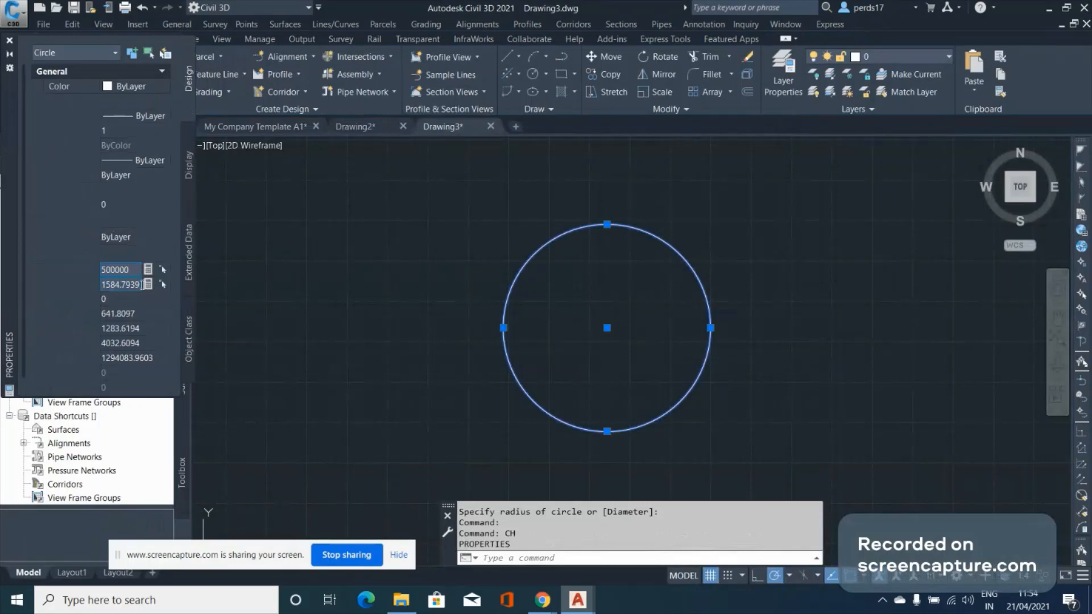
{"action": "type", "text": "5000"}
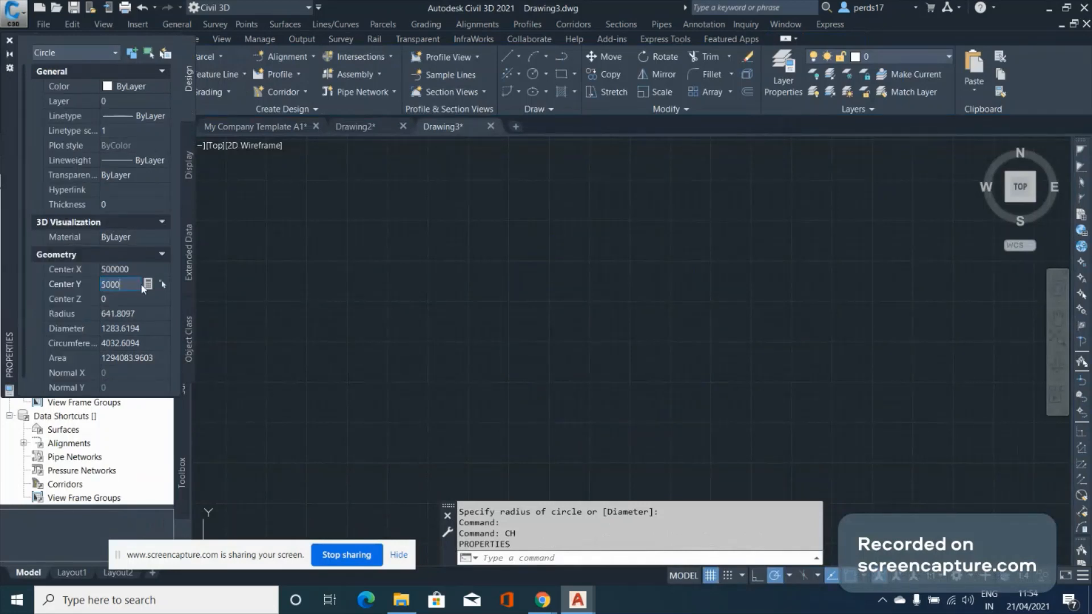
{"action": "type", "text": "00"}
{"action": "key", "text": "Return"}
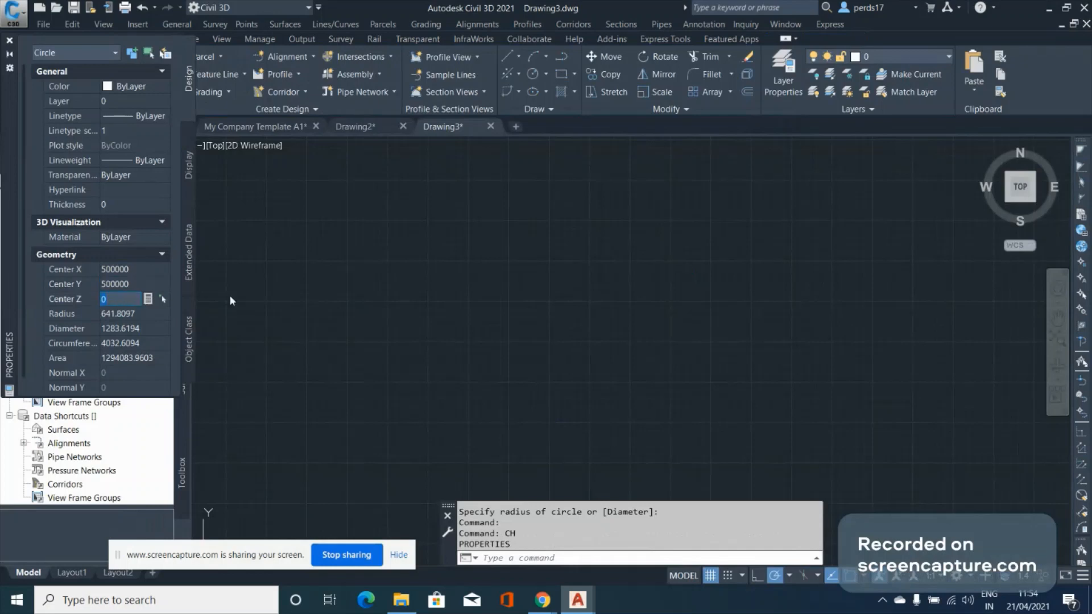
{"action": "key", "text": "Escape"}
{"action": "type", "text": "Z"}
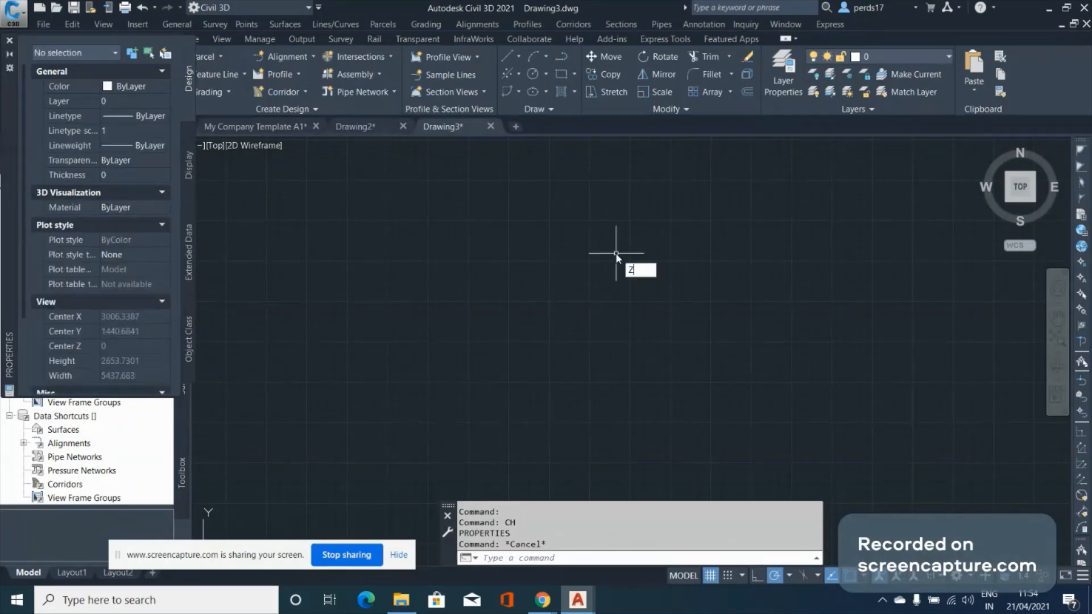
{"action": "key", "text": "Return"}
{"action": "type", "text": "E"}
{"action": "key", "text": "Return"}
{"action": "scroll", "coordinate": [612, 244], "scroll_direction": "down", "scroll_amount": 2}
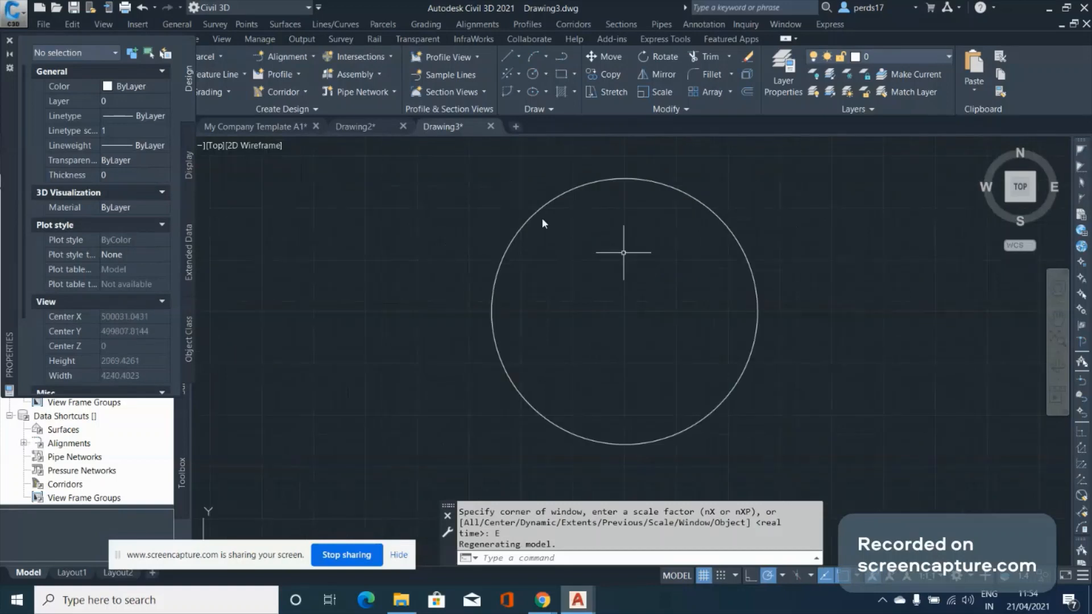
In Drawing2's Layout1, measure the width of the empty title block box beside the revision table using a trial linear dimension
{"action": "left_click", "coordinate": [357, 127]}
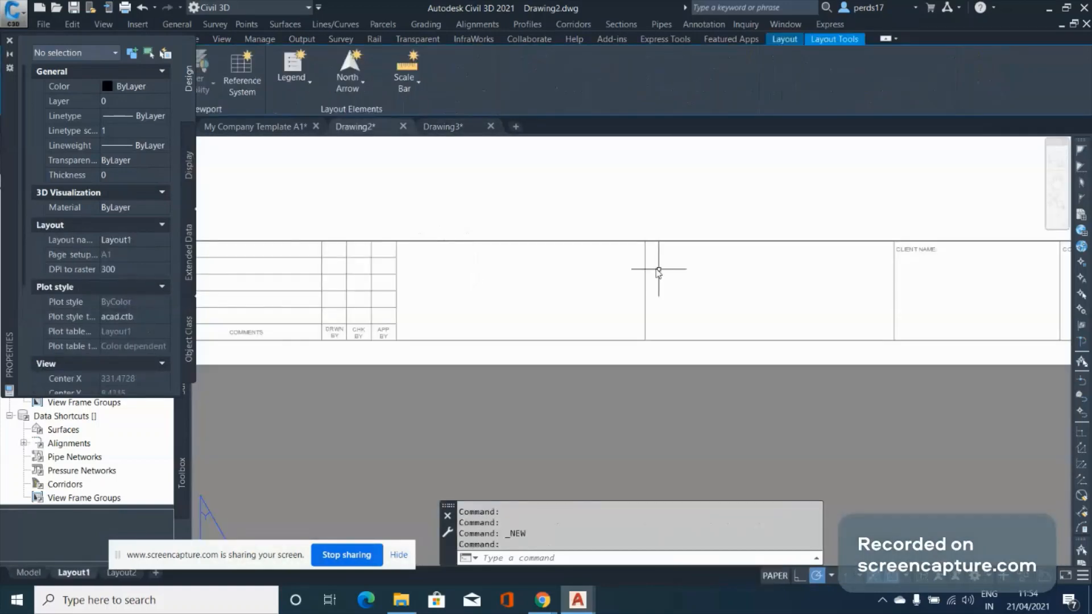
{"action": "left_click", "coordinate": [9, 43]}
{"action": "left_click", "coordinate": [97, 38]}
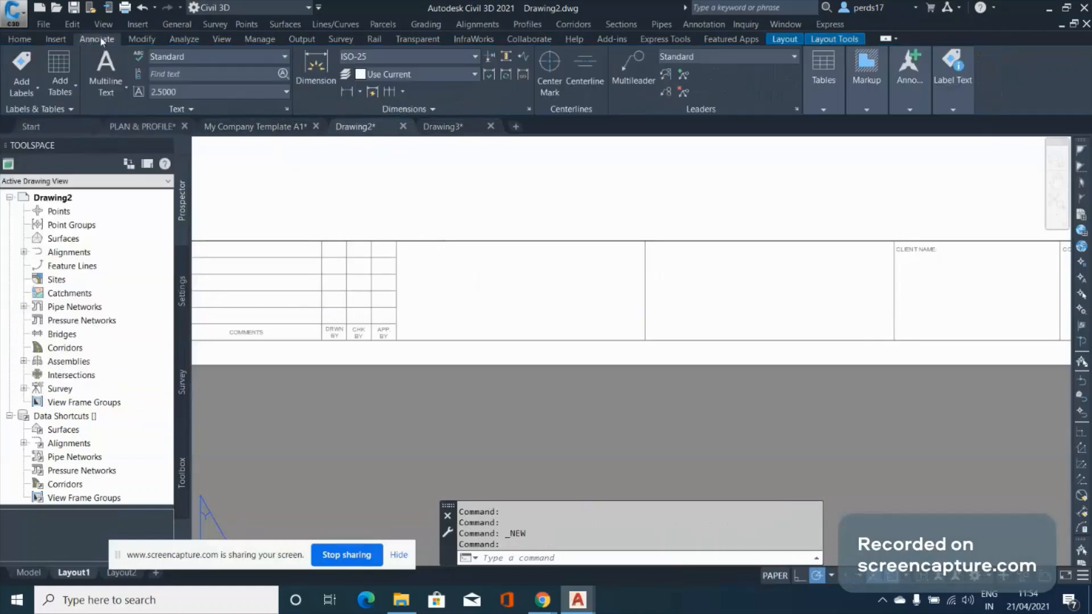
{"action": "left_click", "coordinate": [347, 92]}
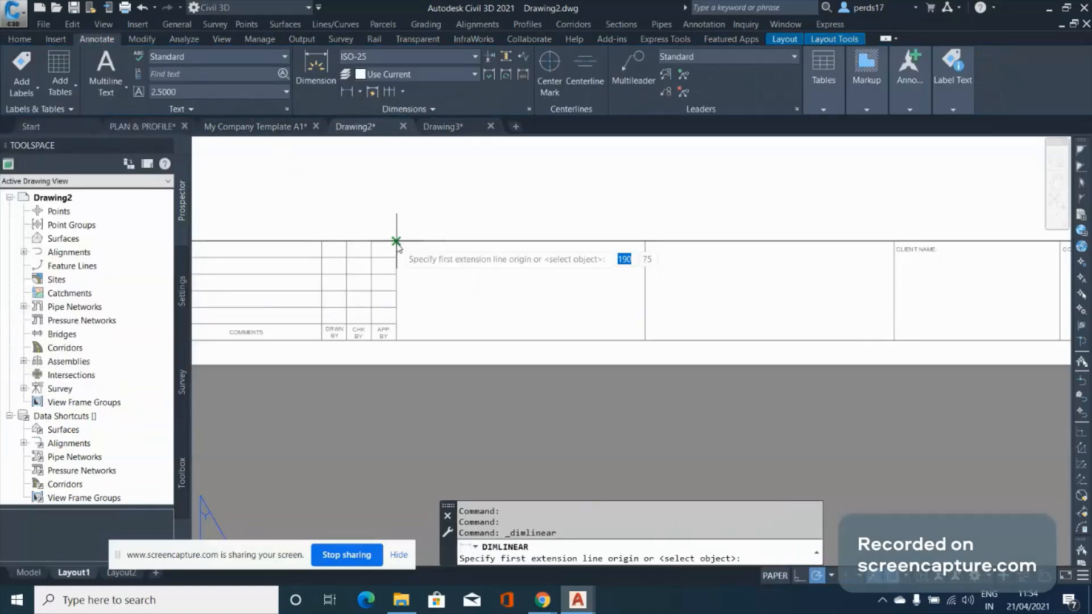
{"action": "left_click", "coordinate": [397, 242]}
{"action": "left_click", "coordinate": [642, 242]}
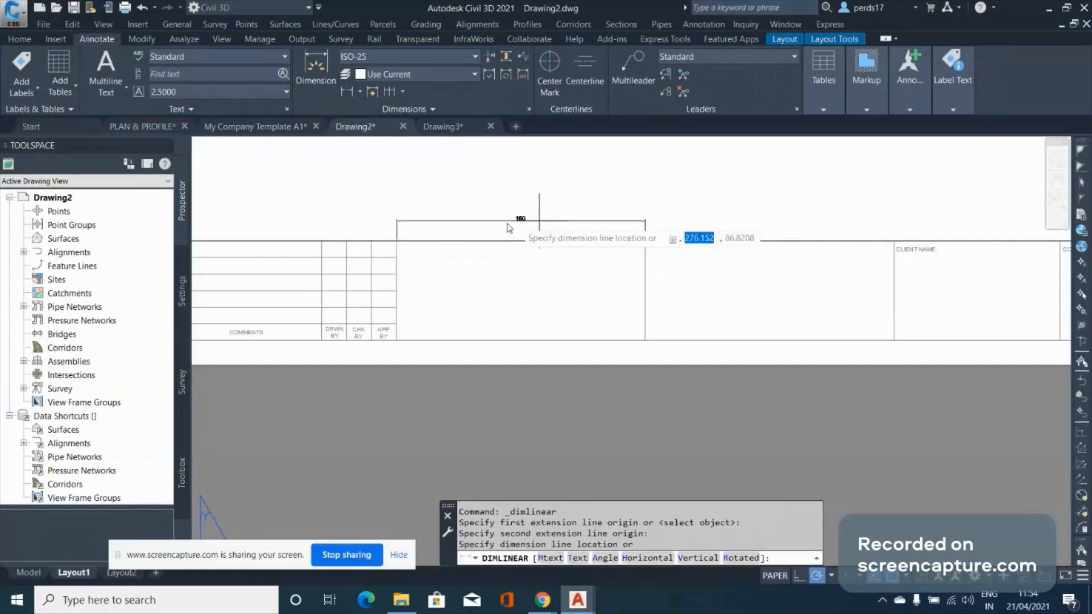
{"action": "middle_click_drag", "start_coordinate": [539, 220], "coordinate": [549, 217]}
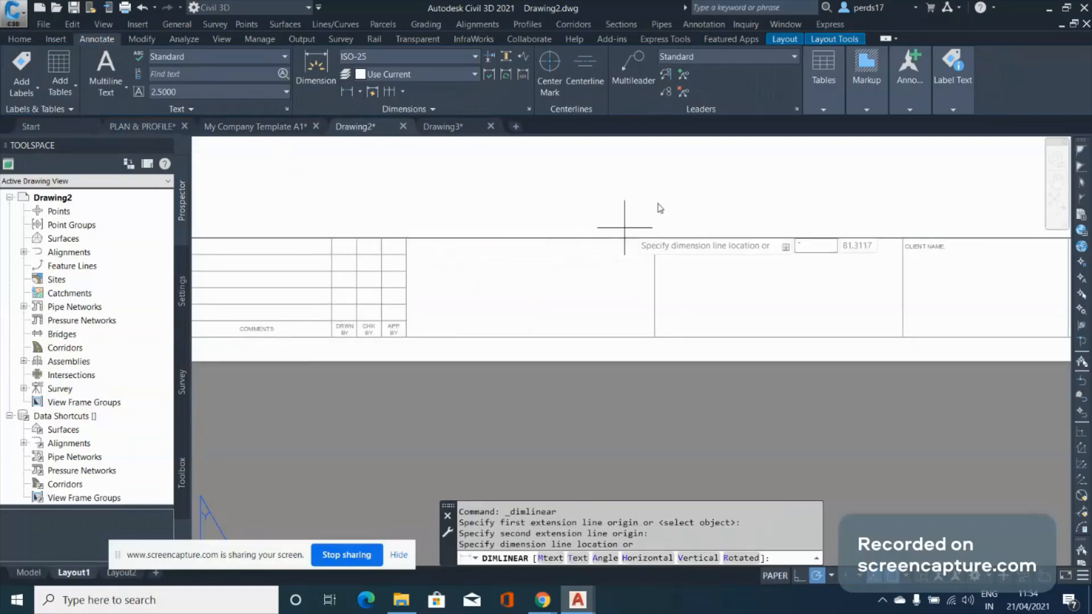
{"action": "key", "text": "Escape"}
Measure the height of the empty title block box with a trial linear dimension along its dividing line
{"action": "key", "text": "Return"}
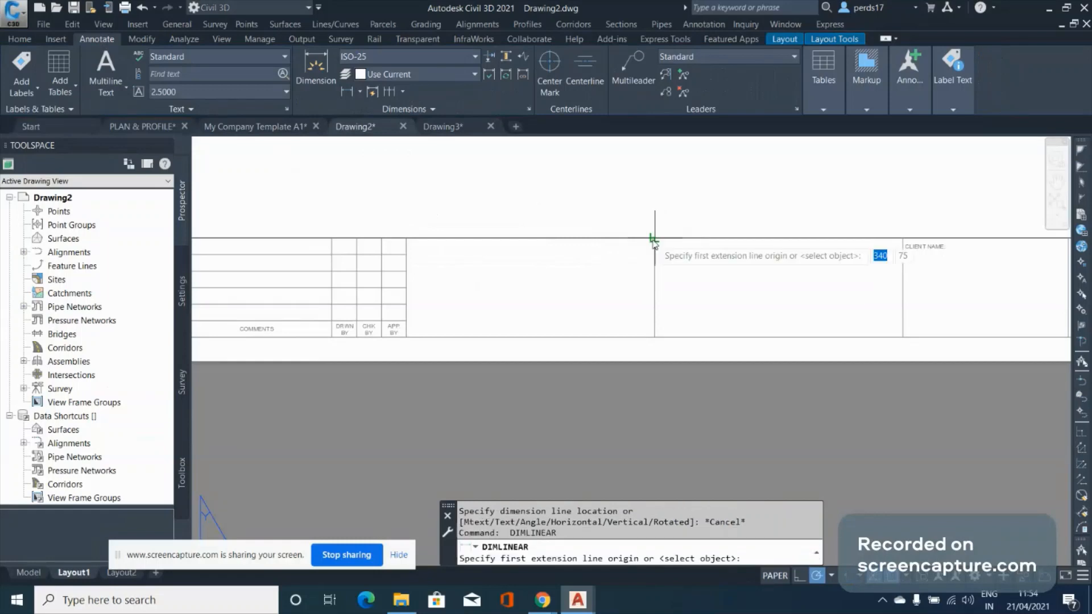
{"action": "left_click", "coordinate": [653, 240]}
{"action": "left_click", "coordinate": [654, 338]}
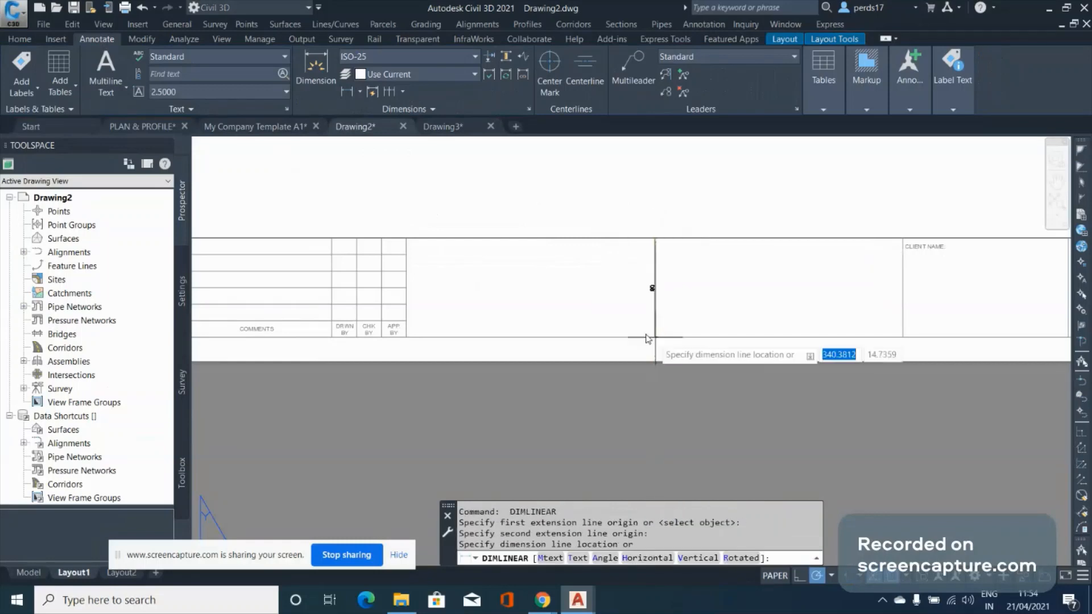
{"action": "scroll", "coordinate": [649, 339], "scroll_direction": "up", "scroll_amount": 2}
{"action": "scroll", "coordinate": [628, 312], "scroll_direction": "down", "scroll_amount": 2}
{"action": "key", "text": "Escape"}
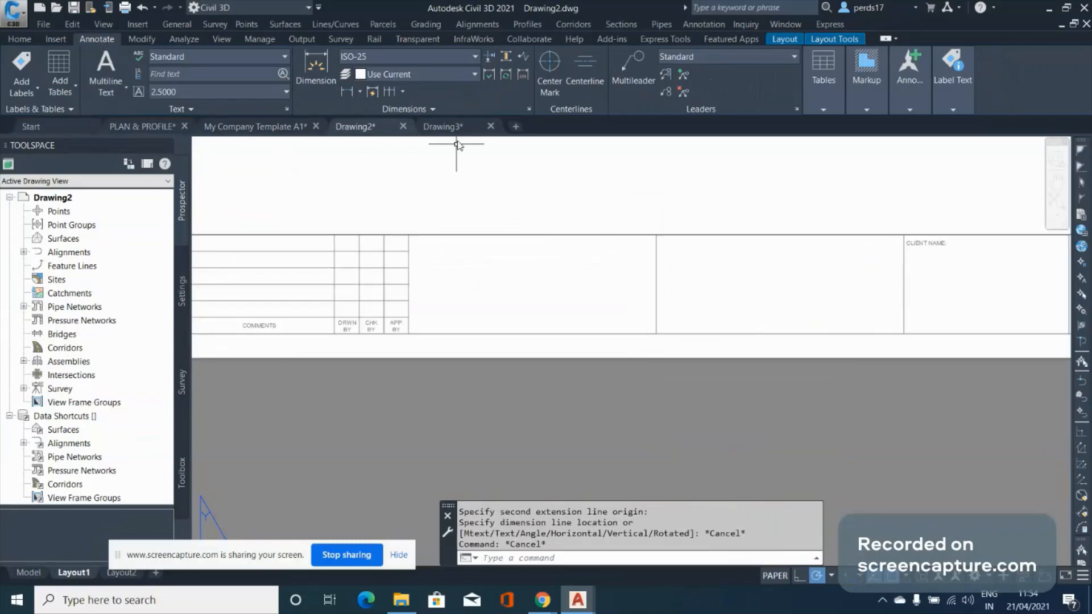
In Drawing3, draw a rectangle 150 long and 60 wide starting from the circle's centre
{"action": "left_click", "coordinate": [455, 128]}
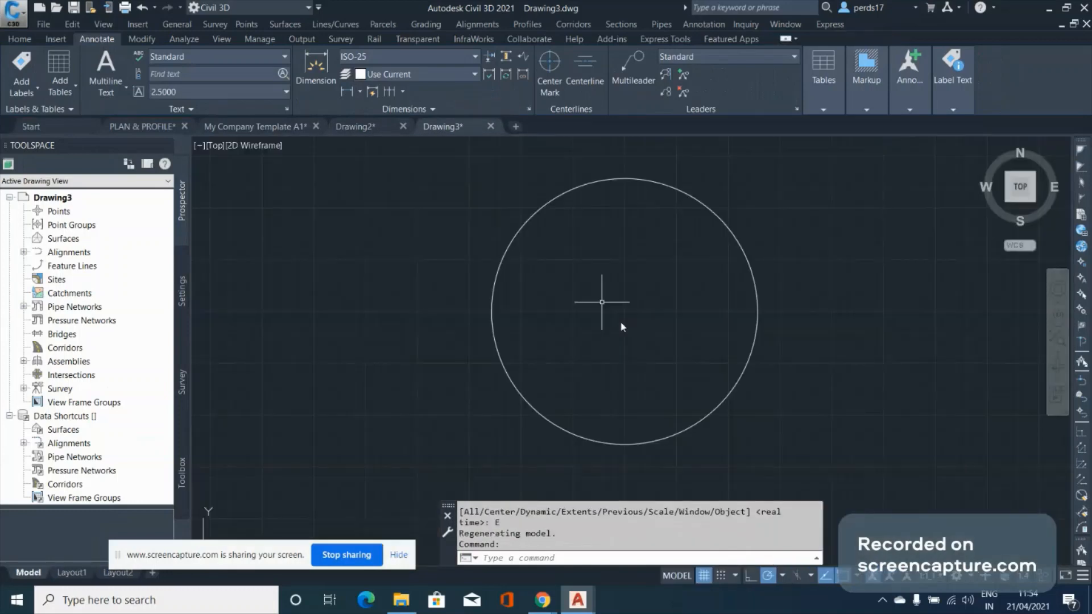
{"action": "type", "text": "REC"}
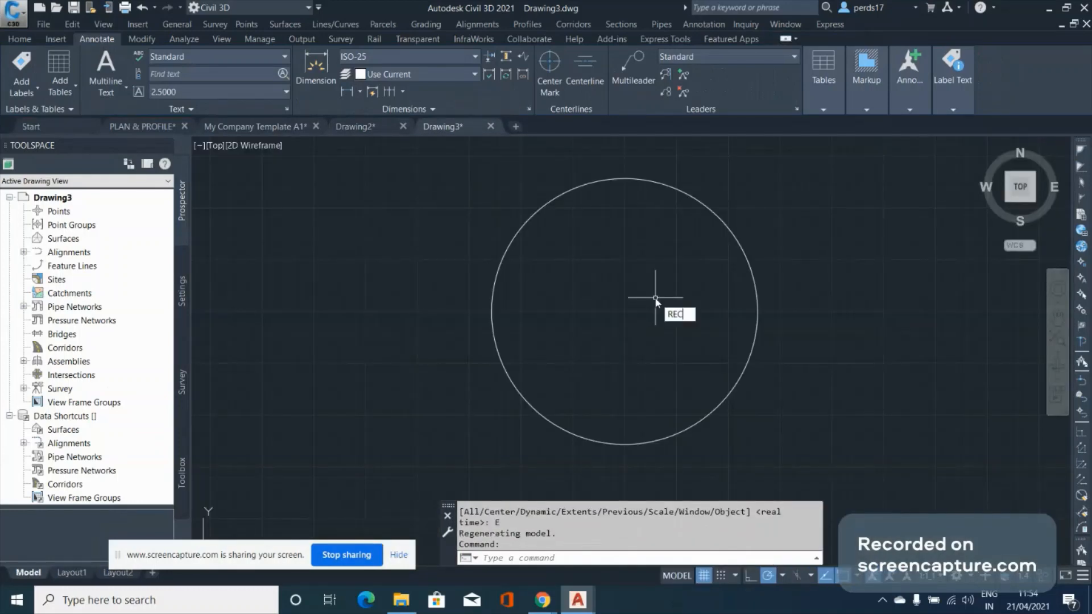
{"action": "key", "text": "Return"}
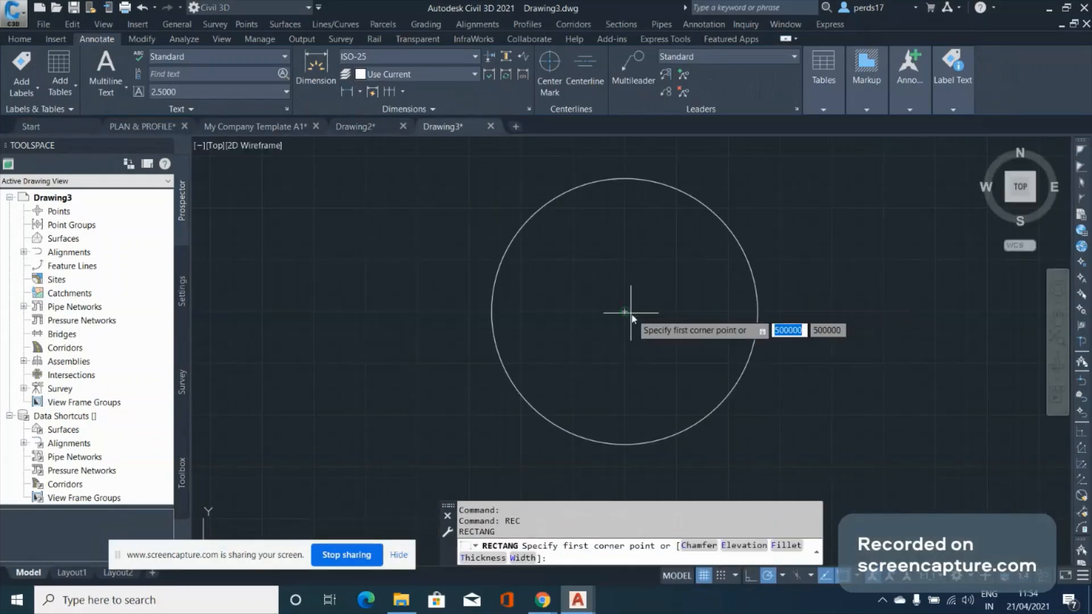
{"action": "left_click", "coordinate": [624, 312]}
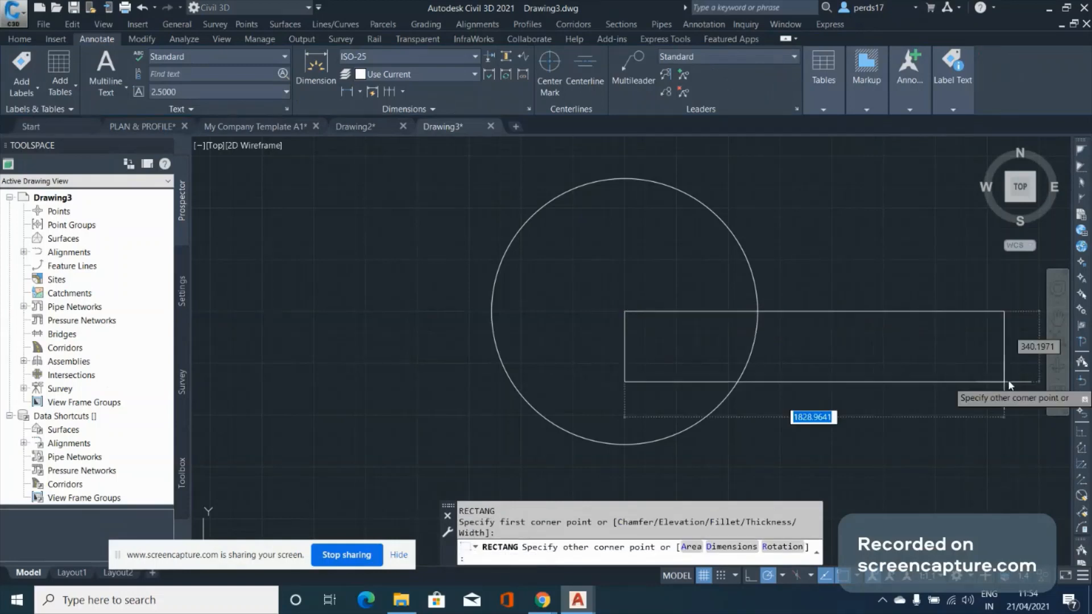
{"action": "left_click", "coordinate": [743, 549]}
{"action": "type", "text": "1"}
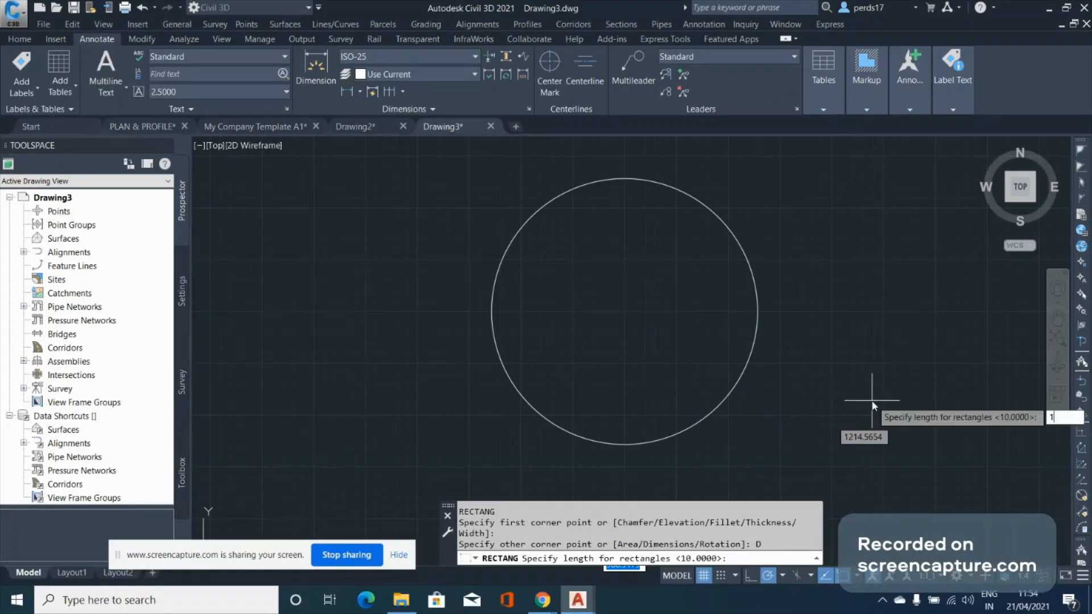
{"action": "type", "text": "50"}
{"action": "key", "text": "Return"}
{"action": "type", "text": "60"}
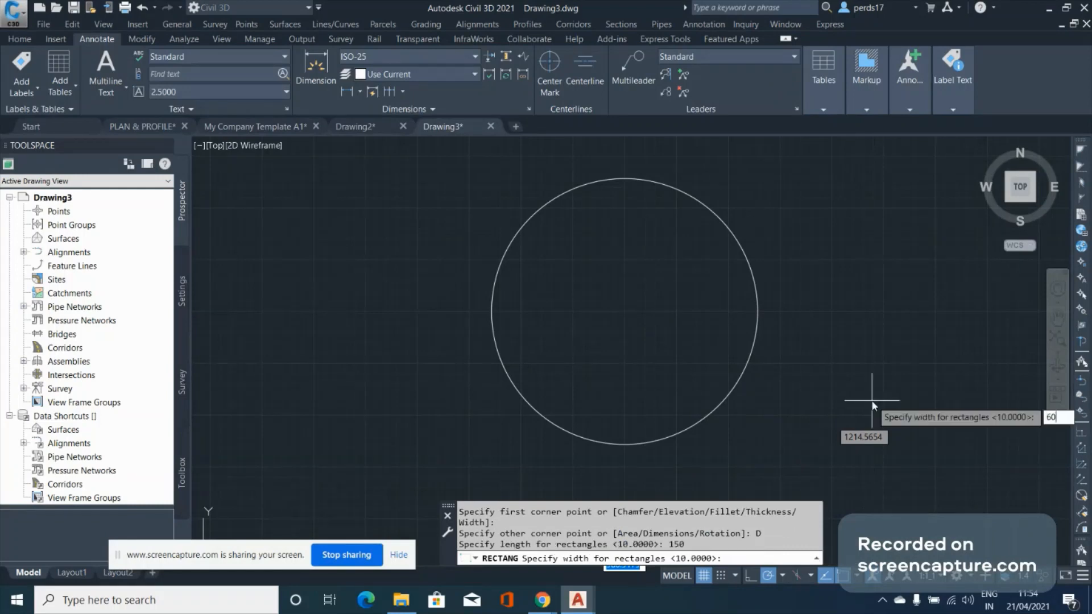
{"action": "key", "text": "Return"}
{"action": "key", "text": "Return"}
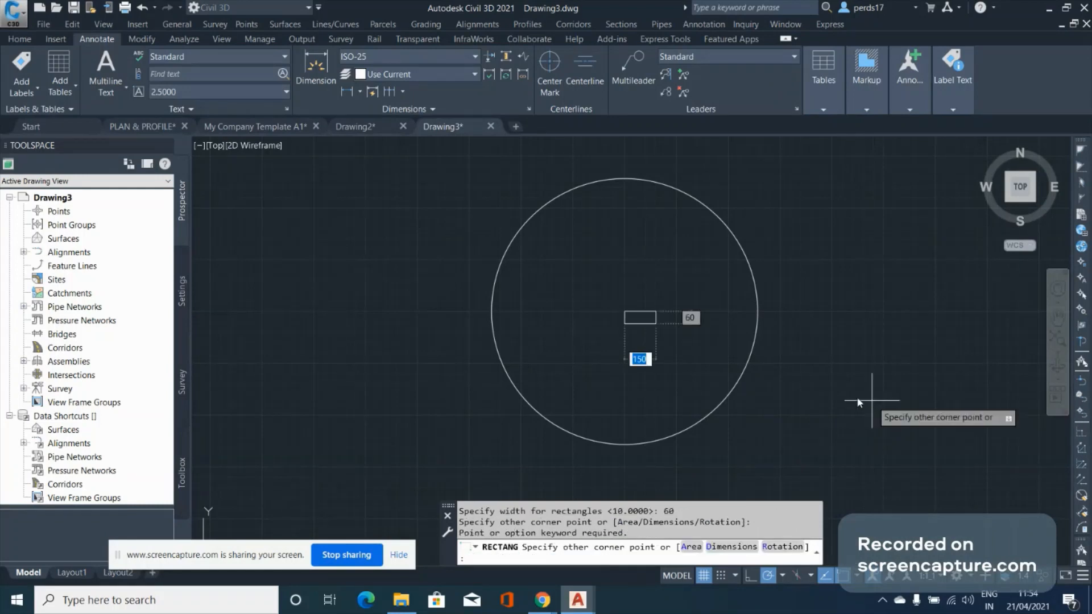
{"action": "key", "text": "Return"}
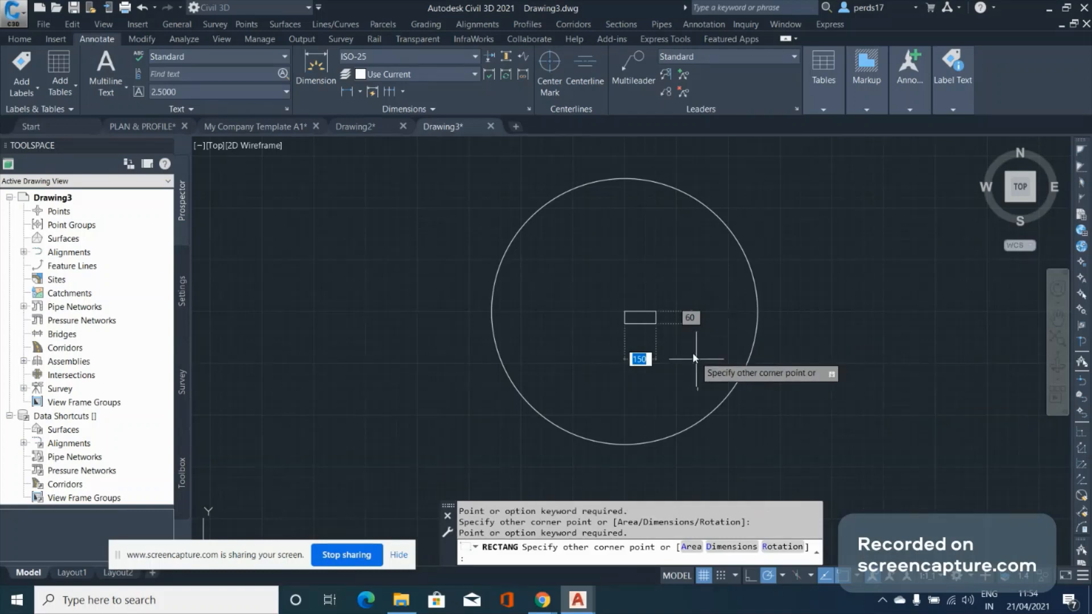
{"action": "key", "text": "Return"}
Delete the circle around the rectangle
{"action": "scroll", "coordinate": [693, 357], "scroll_direction": "up", "scroll_amount": 5}
{"action": "scroll", "coordinate": [605, 287], "scroll_direction": "down", "scroll_amount": 2}
{"action": "left_click", "coordinate": [825, 359]}
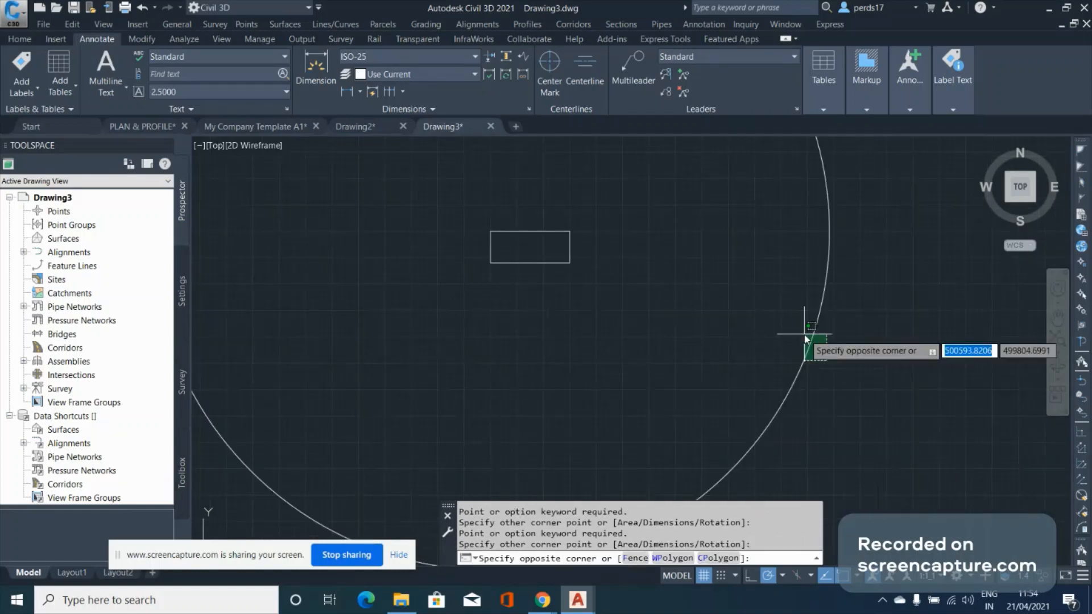
{"action": "left_click", "coordinate": [802, 341]}
{"action": "key", "text": "Delete"}
Add the multiline text "NOTES :" inside the rectangle's upper-left corner
{"action": "scroll", "coordinate": [649, 353], "scroll_direction": "up", "scroll_amount": 5}
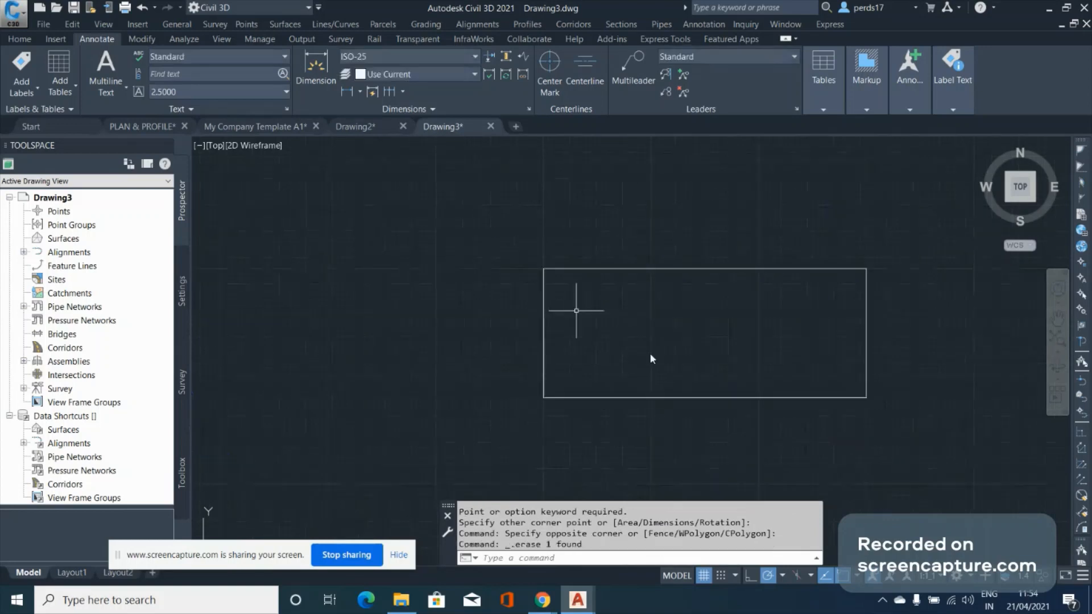
{"action": "type", "text": "MTEXT"}
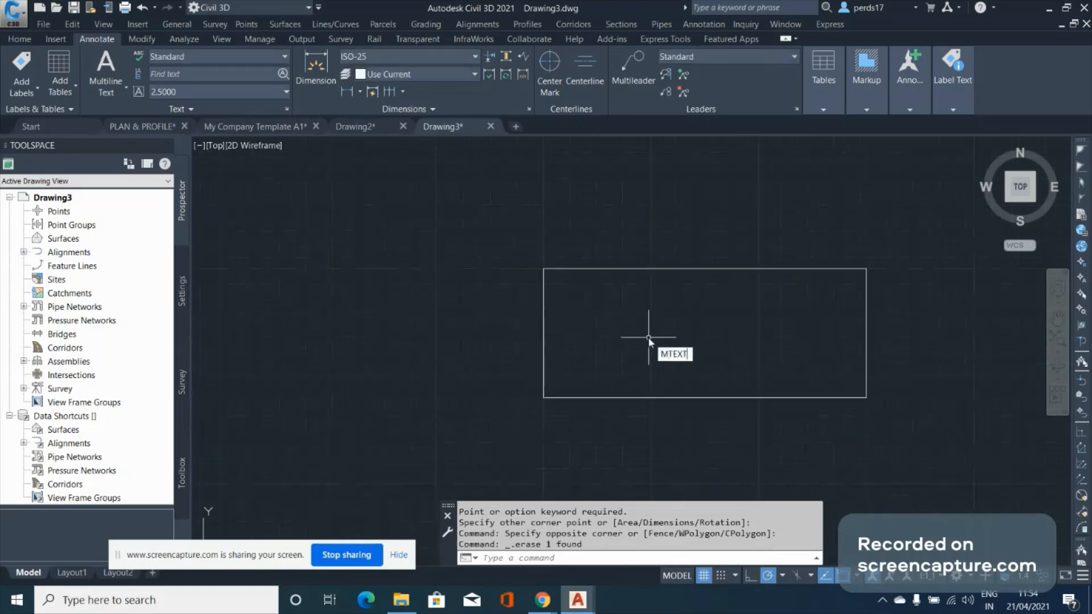
{"action": "key", "text": "Return"}
{"action": "left_click", "coordinate": [577, 289]}
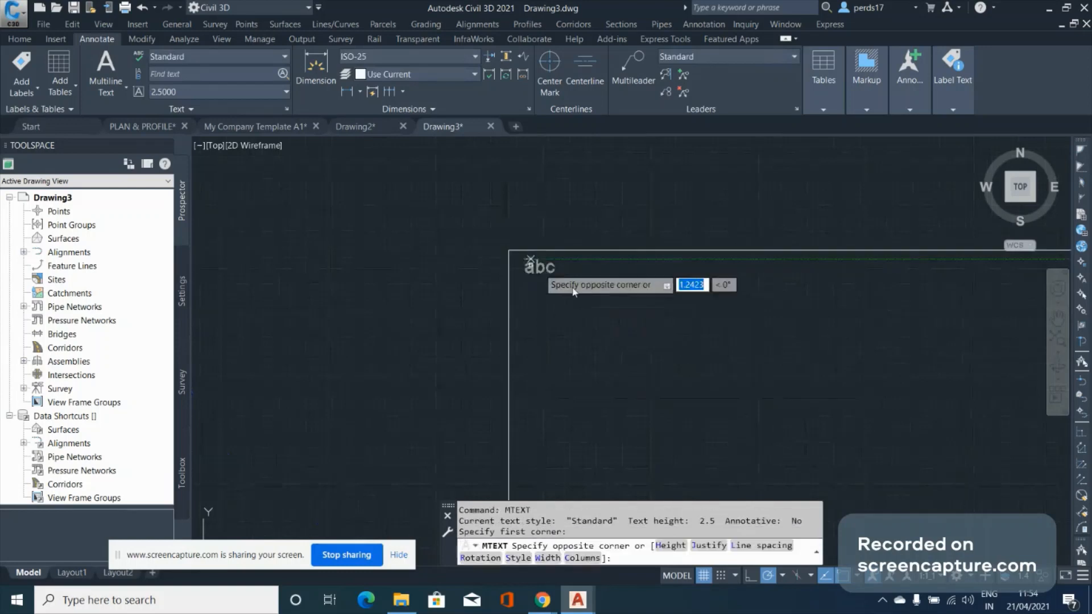
{"action": "left_click", "coordinate": [653, 310]}
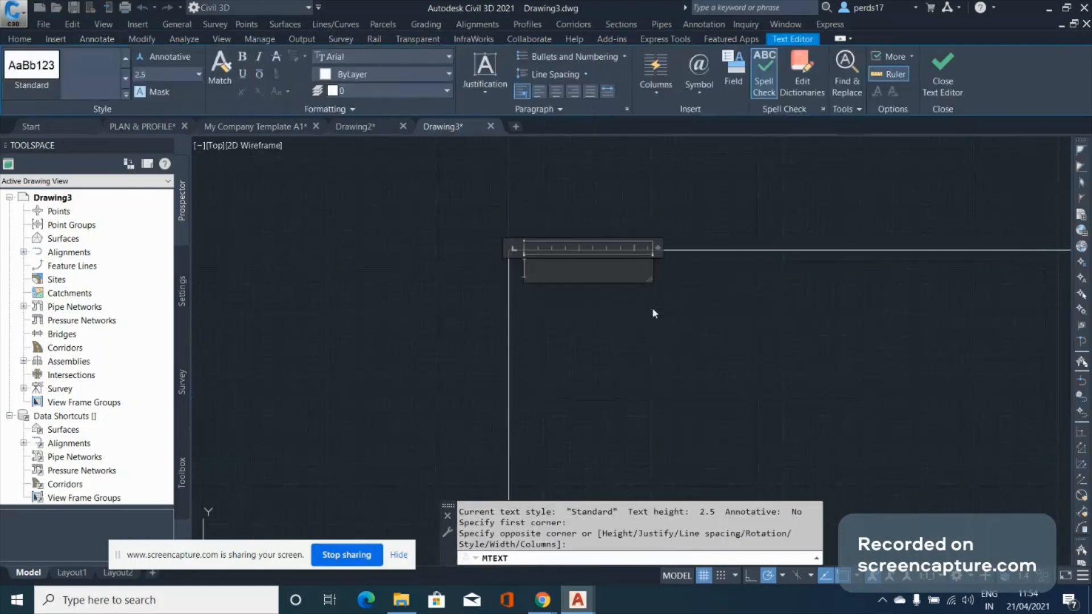
{"action": "type", "text": "NOTES :"}
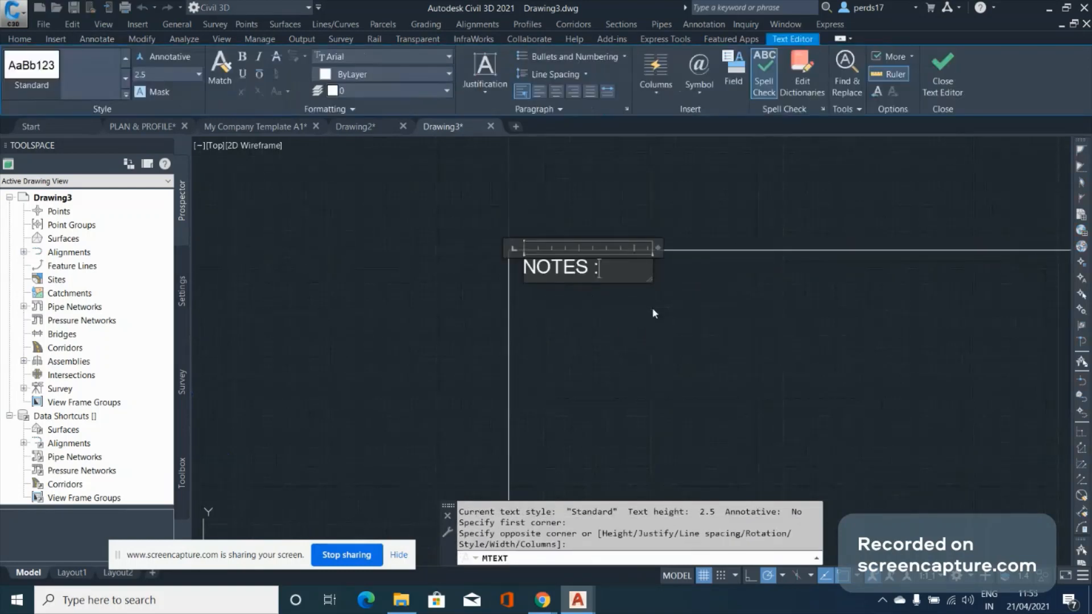
{"action": "left_click", "coordinate": [663, 327]}
Copy the rectangle together with its NOTES text to a spot beside the original
{"action": "left_click", "coordinate": [501, 274]}
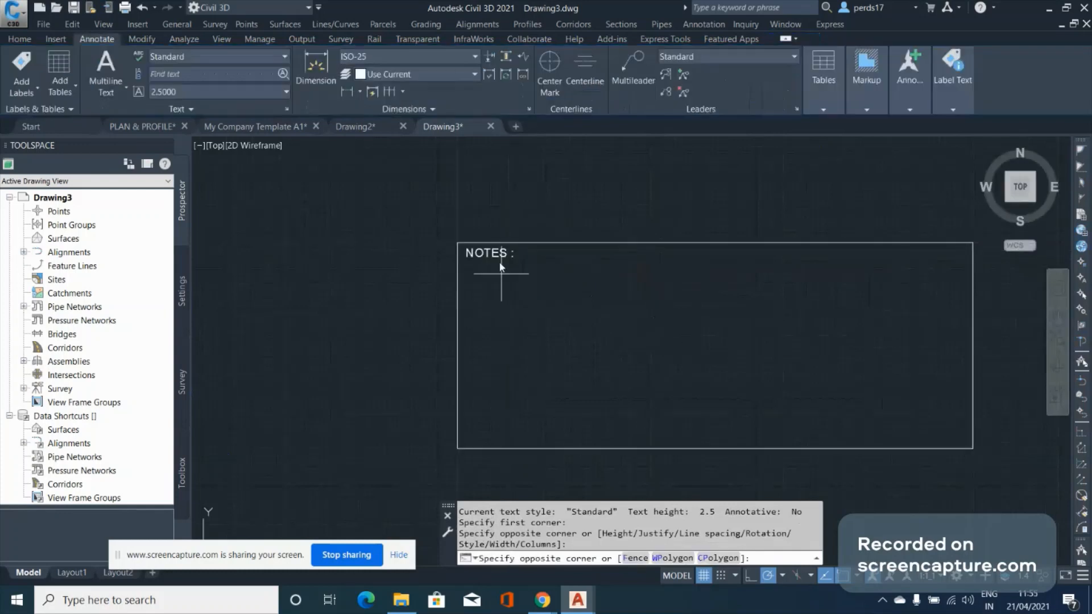
{"action": "left_click", "coordinate": [485, 225]}
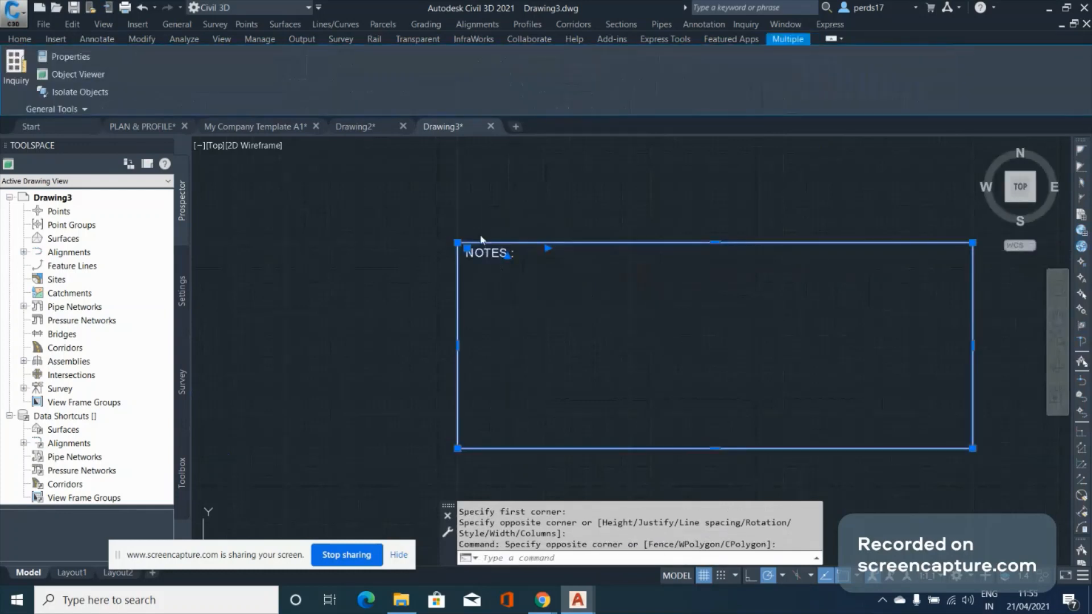
{"action": "type", "text": "co"}
{"action": "key", "text": "Return"}
{"action": "left_click", "coordinate": [459, 248]}
{"action": "scroll", "coordinate": [262, 229], "scroll_direction": "down", "scroll_amount": 5}
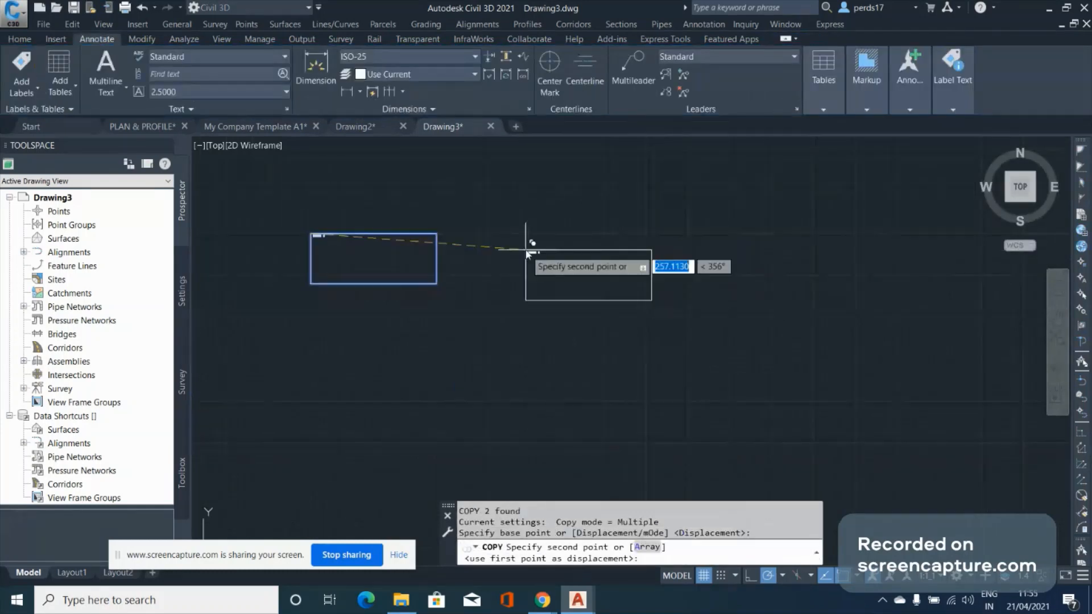
{"action": "scroll", "coordinate": [527, 254], "scroll_direction": "up", "scroll_amount": 2}
{"action": "left_click", "coordinate": [478, 224]}
{"action": "key", "text": "Escape"}
Change the text in the copied rectangle from NOTES to "LEGENDS :"
{"action": "scroll", "coordinate": [495, 232], "scroll_direction": "up", "scroll_amount": 5}
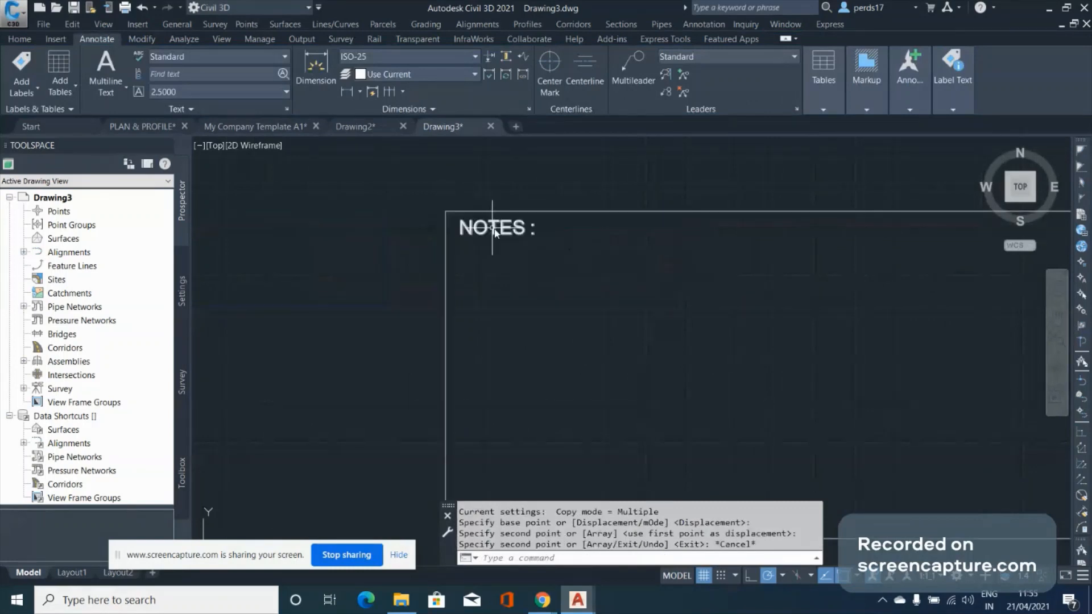
{"action": "double_click", "coordinate": [494, 232]}
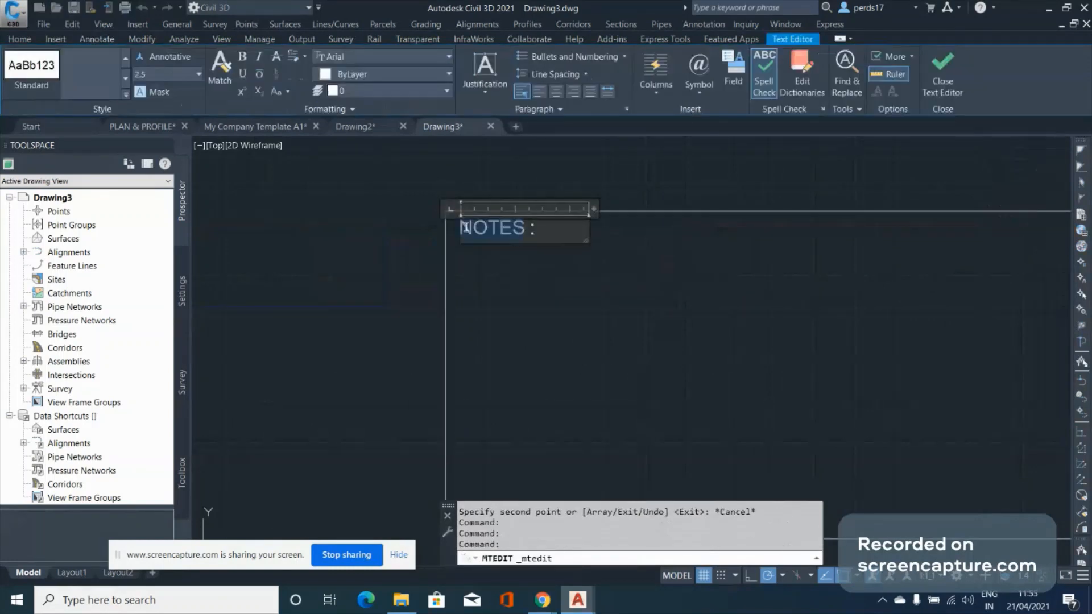
{"action": "type", "text": "LEGE"}
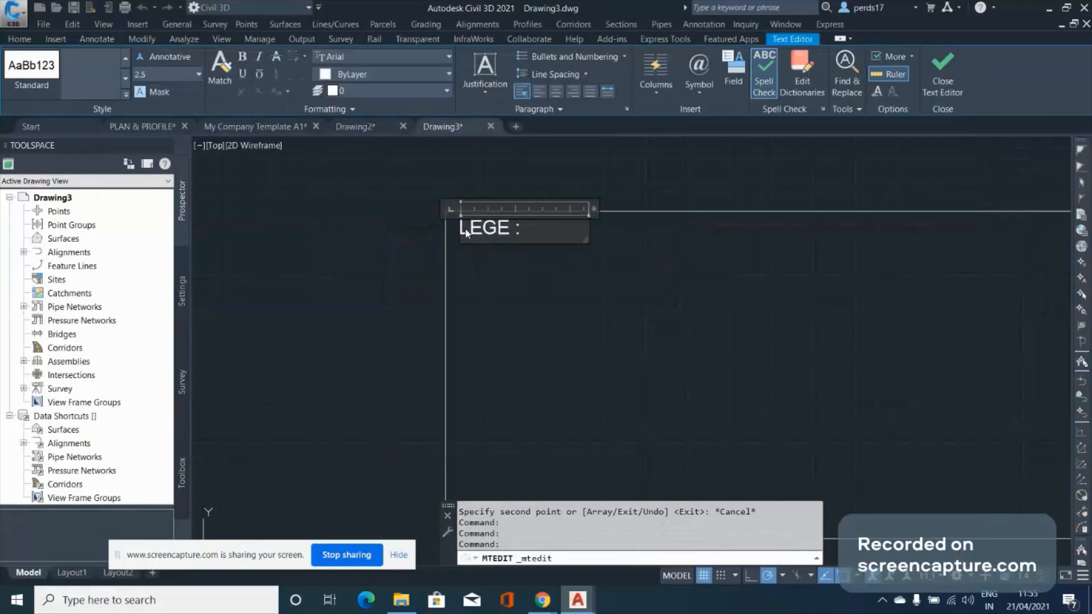
{"action": "type", "text": "NDS"}
{"action": "left_click", "coordinate": [521, 283]}
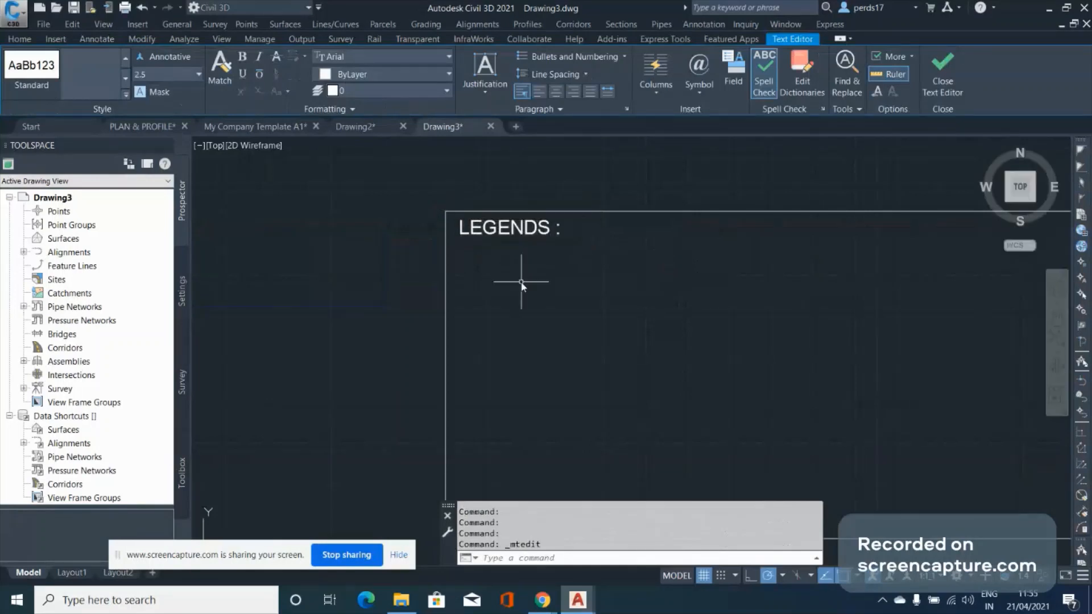
{"action": "scroll", "coordinate": [628, 272], "scroll_direction": "down", "scroll_amount": 3}
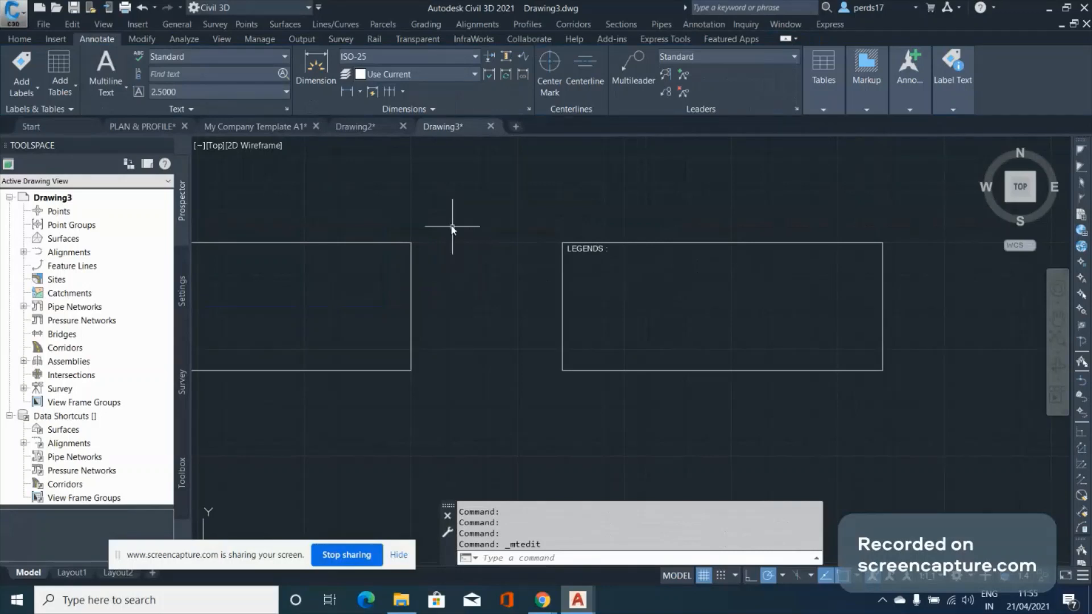
Save Drawing3 as "Notes & Legend" in the Plan & Profile folder
{"action": "left_click", "coordinate": [359, 127]}
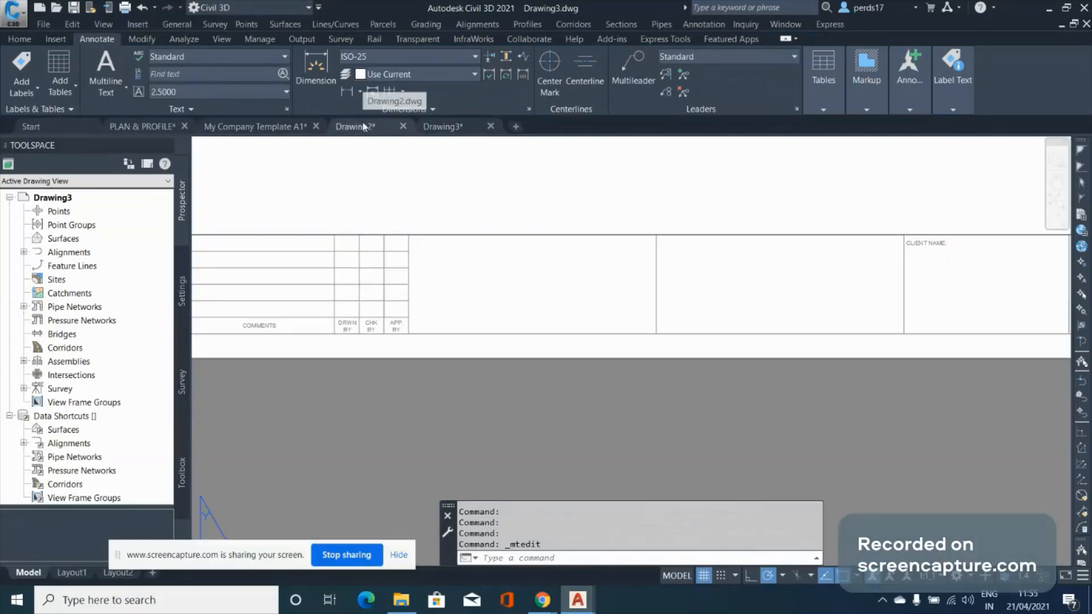
{"action": "left_click", "coordinate": [438, 127]}
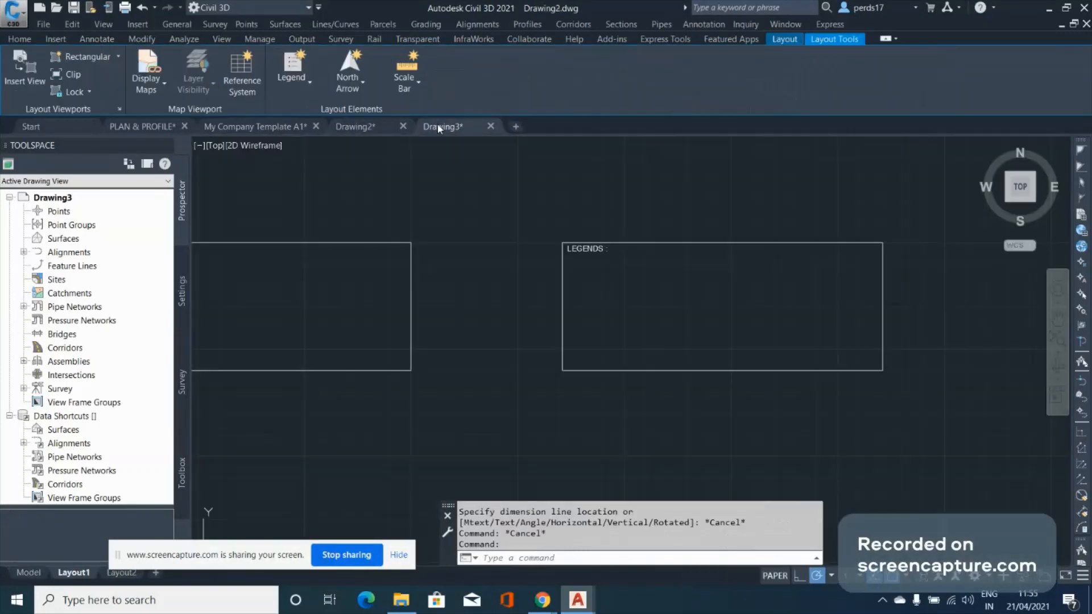
{"action": "left_click", "coordinate": [4, 10]}
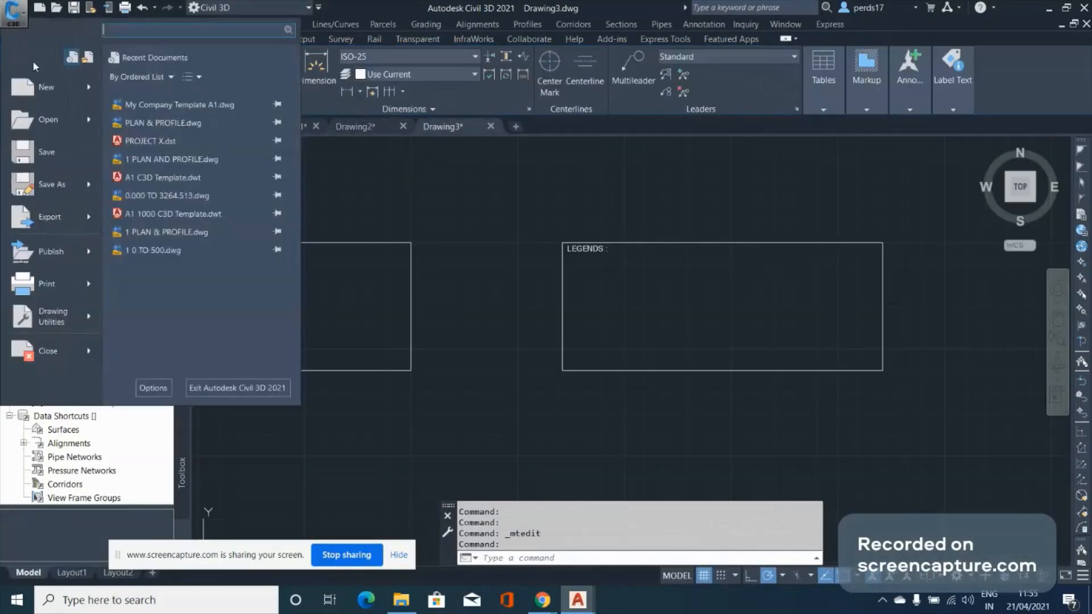
{"action": "left_click", "coordinate": [60, 188]}
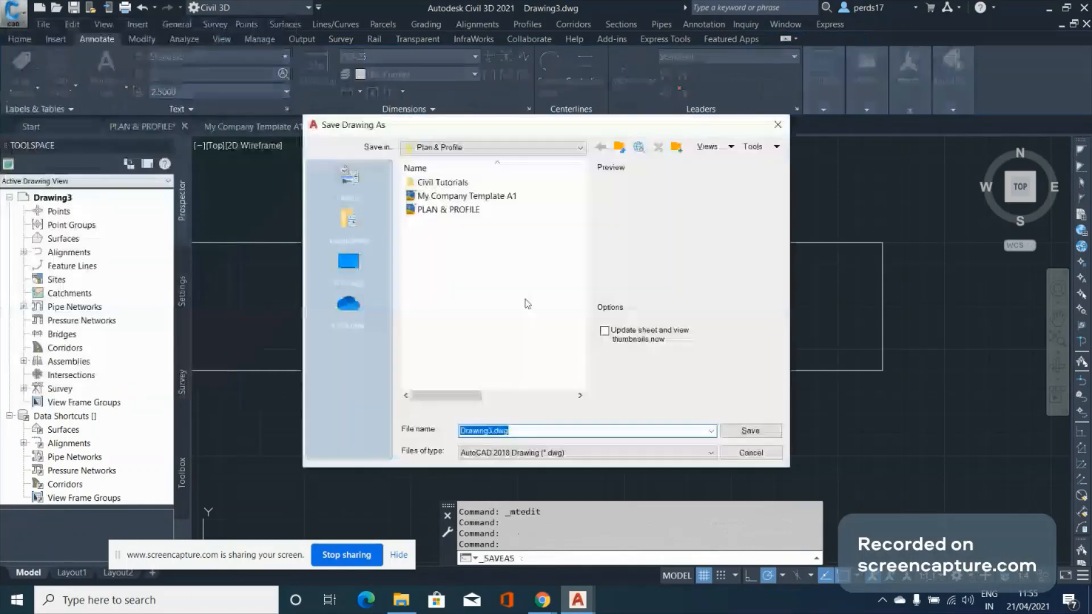
{"action": "type", "text": "N"}
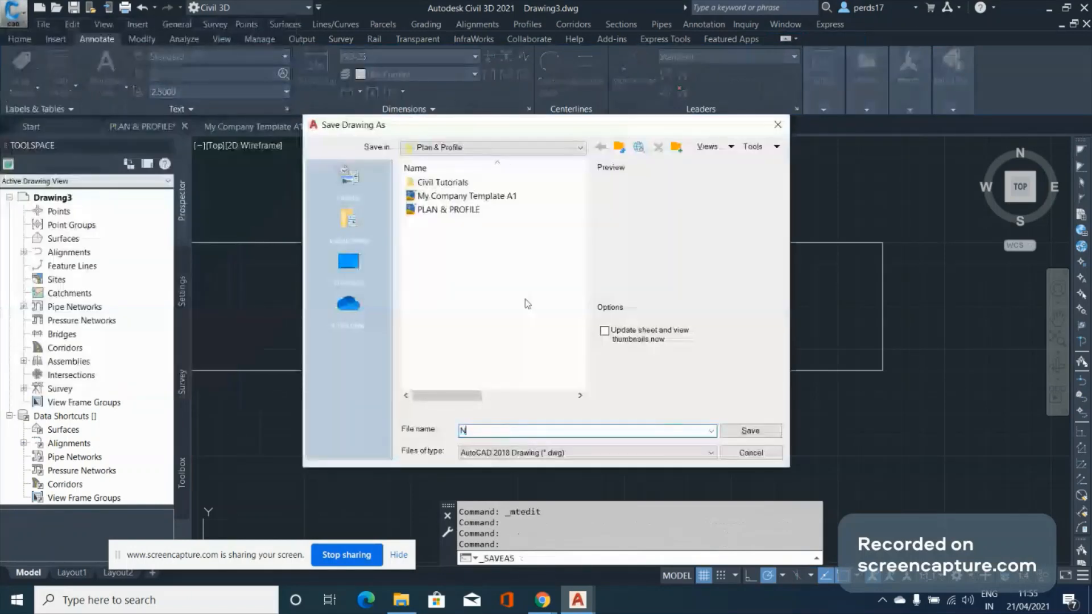
{"action": "type", "text": "otes"}
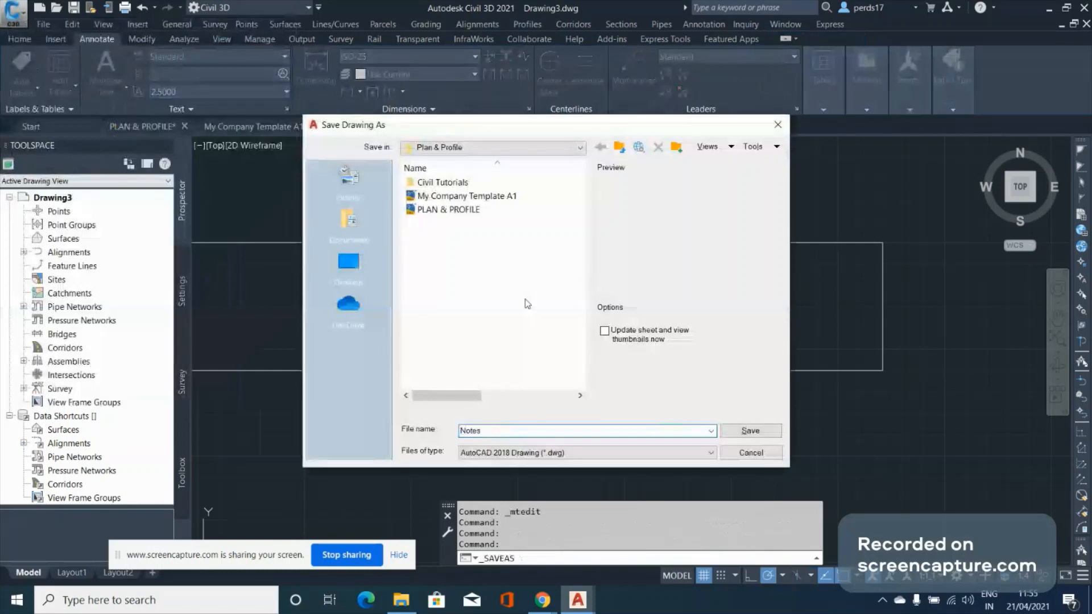
{"action": "type", "text": " & Legeb"}
{"action": "key", "text": "BackSpace"}
{"action": "type", "text": "nd"}
{"action": "left_click", "coordinate": [751, 431]}
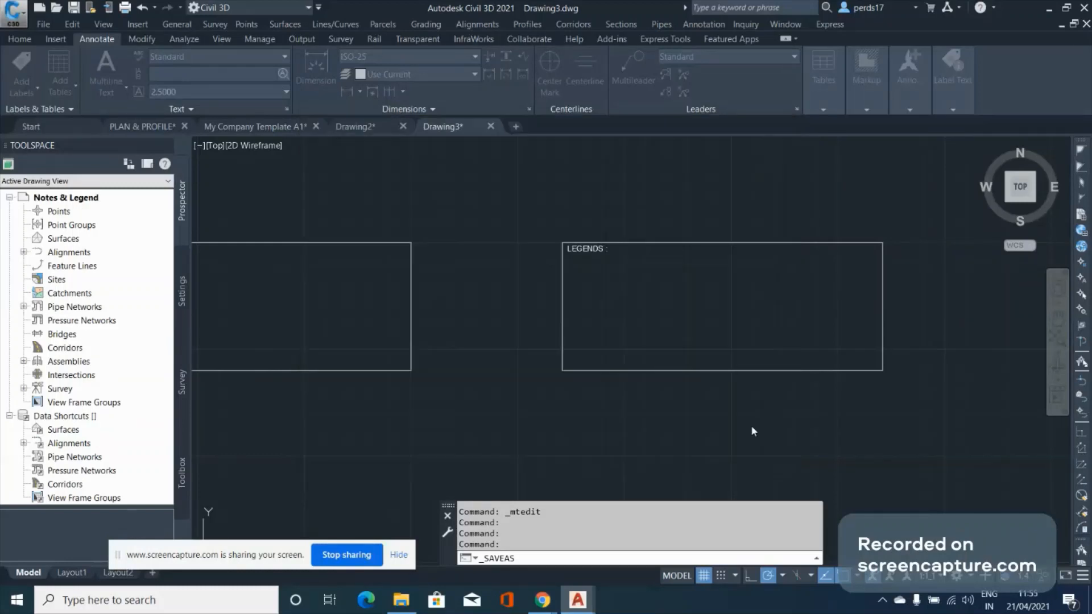
Attach the Notes & Legend drawing as an external reference in Drawing2's model space
{"action": "left_click", "coordinate": [372, 128]}
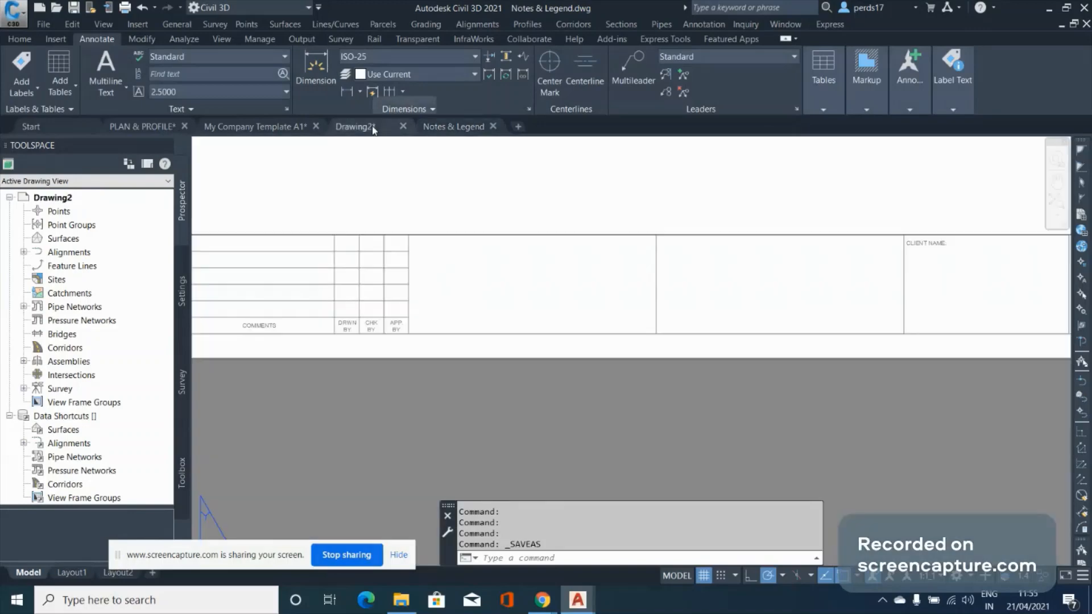
{"action": "left_click", "coordinate": [31, 572]}
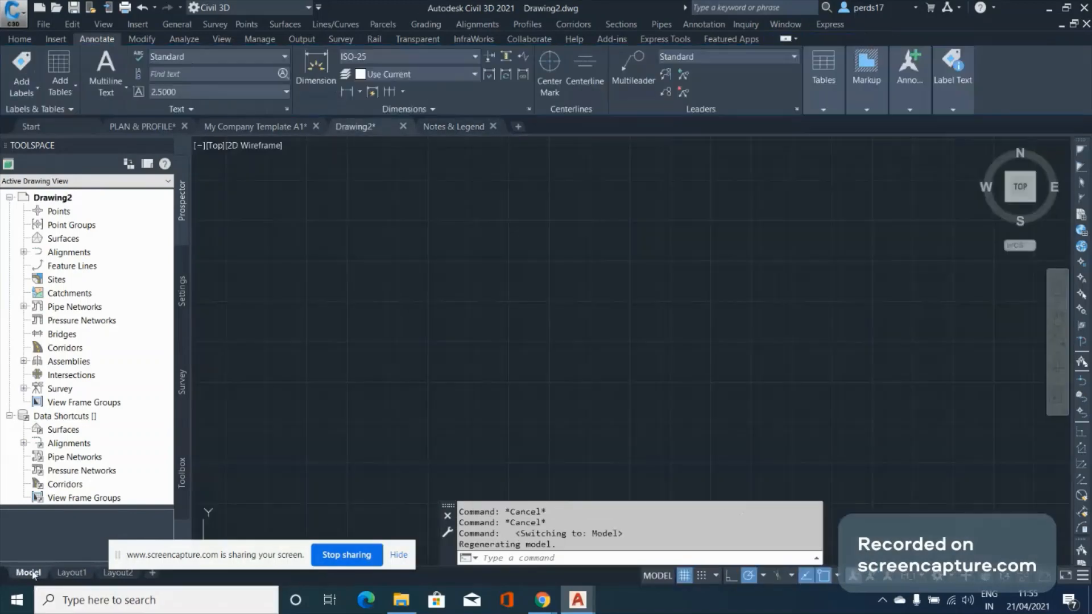
{"action": "type", "text": "xref"}
{"action": "key", "text": "Return"}
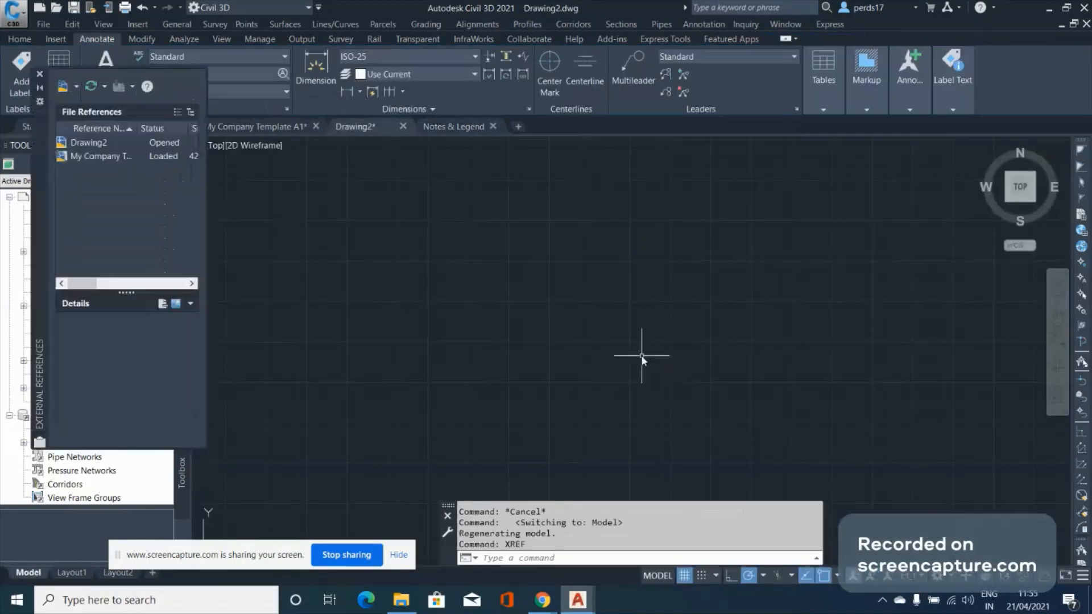
{"action": "left_click", "coordinate": [79, 87]}
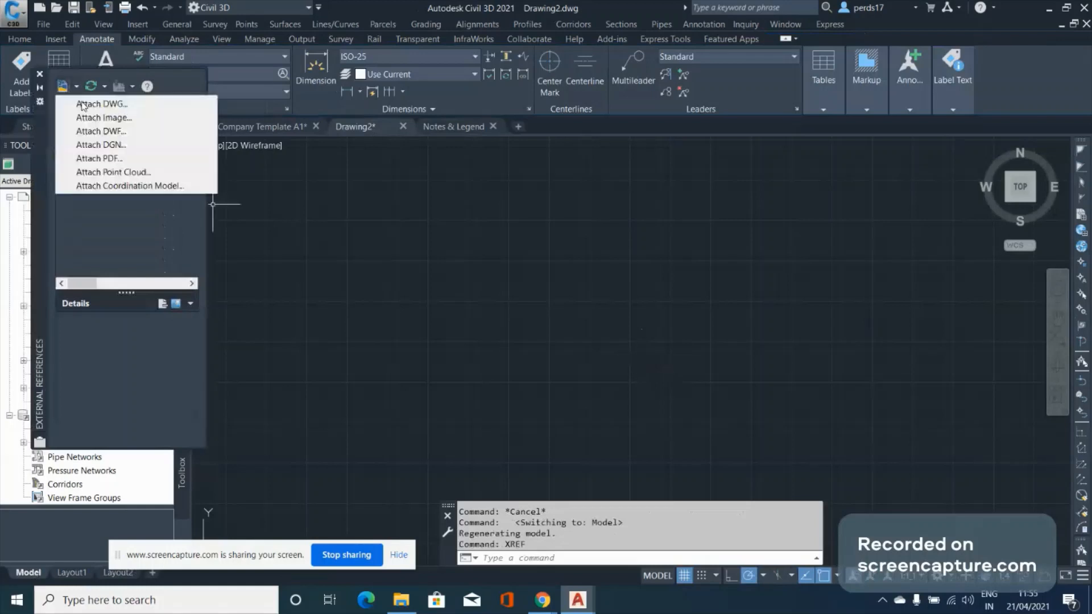
{"action": "left_click", "coordinate": [85, 104]}
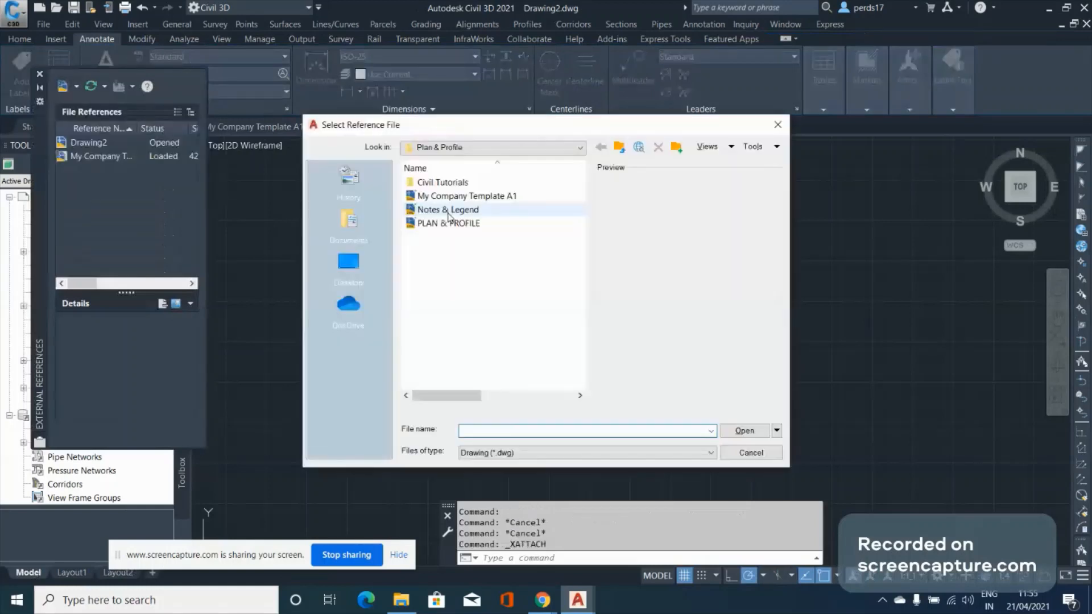
{"action": "left_click", "coordinate": [448, 210]}
{"action": "left_click", "coordinate": [745, 430]}
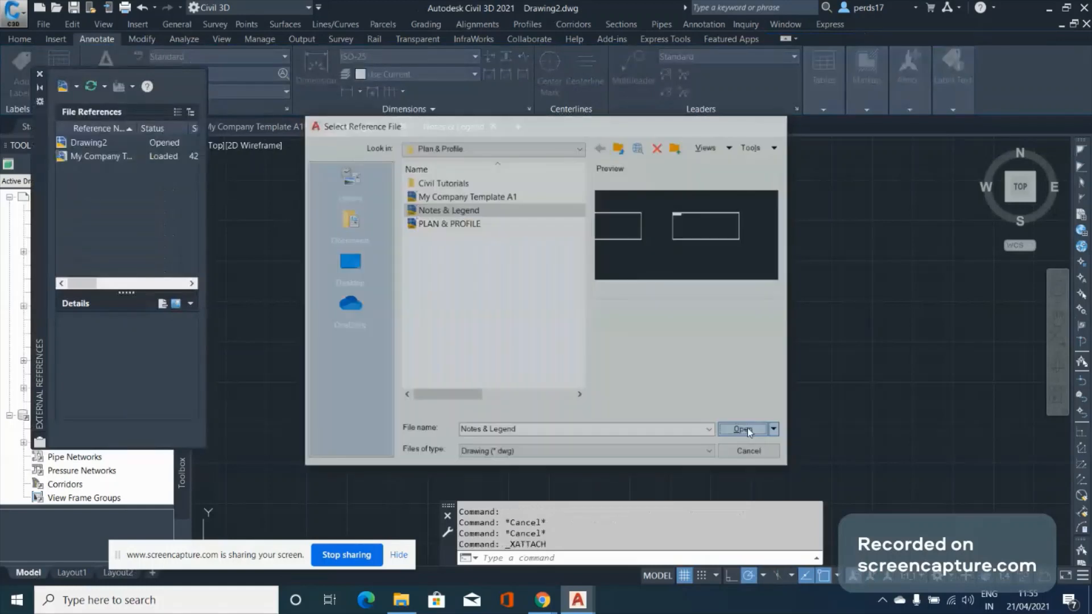
{"action": "left_click", "coordinate": [600, 433]}
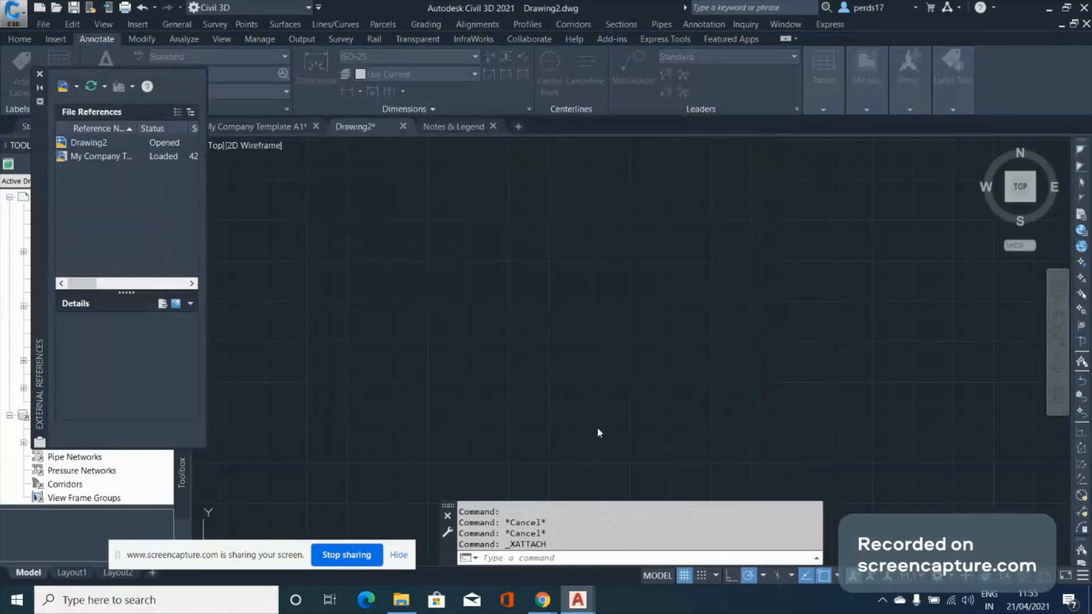
{"action": "left_click", "coordinate": [39, 75]}
In Layout1, create a rectangular viewport filling the empty title-block cell beside the revision table
{"action": "left_click", "coordinate": [74, 573]}
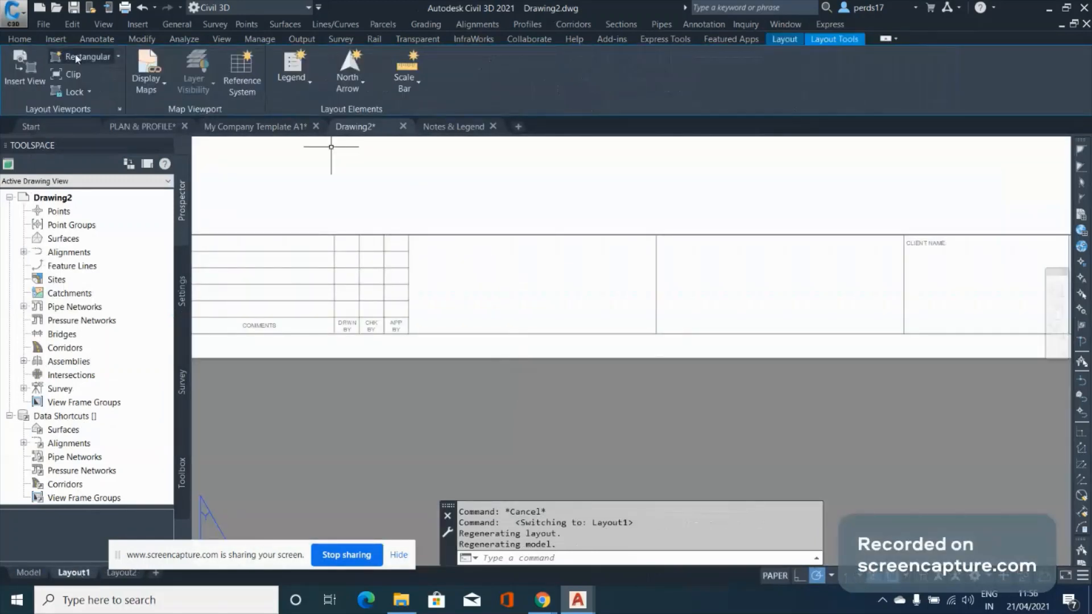
{"action": "left_click", "coordinate": [77, 57]}
{"action": "left_click", "coordinate": [409, 235]}
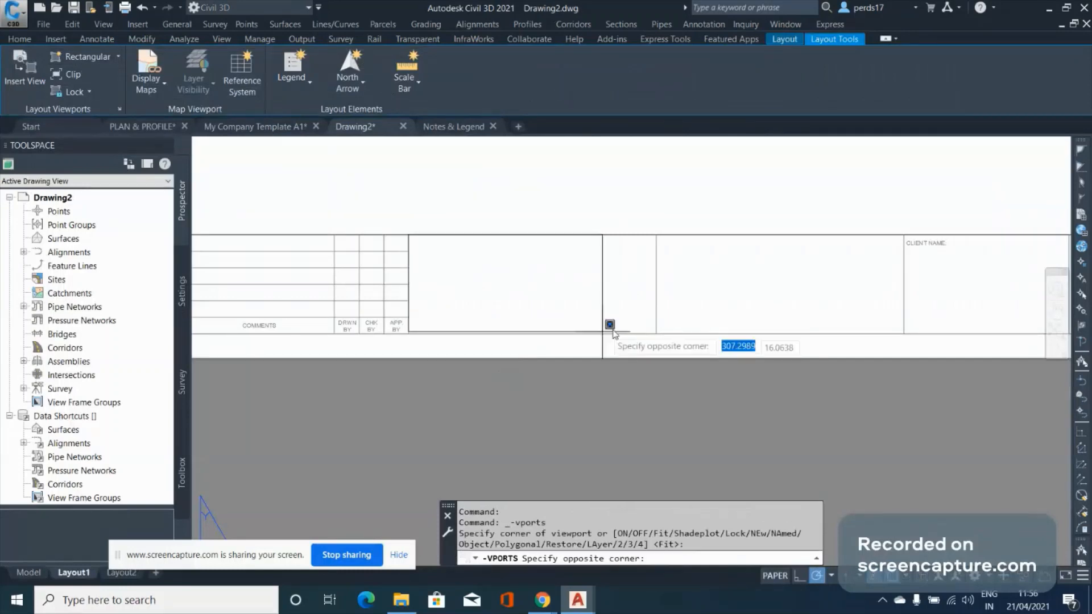
{"action": "left_click", "coordinate": [656, 334]}
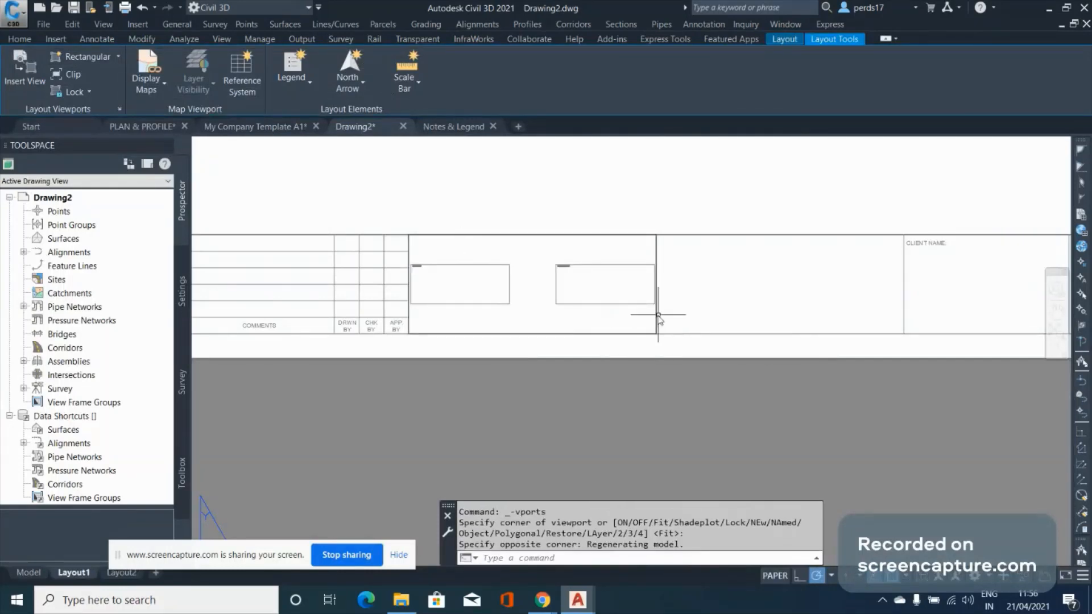
Set the new viewport's scale to 1:1000
{"action": "left_click", "coordinate": [657, 315]}
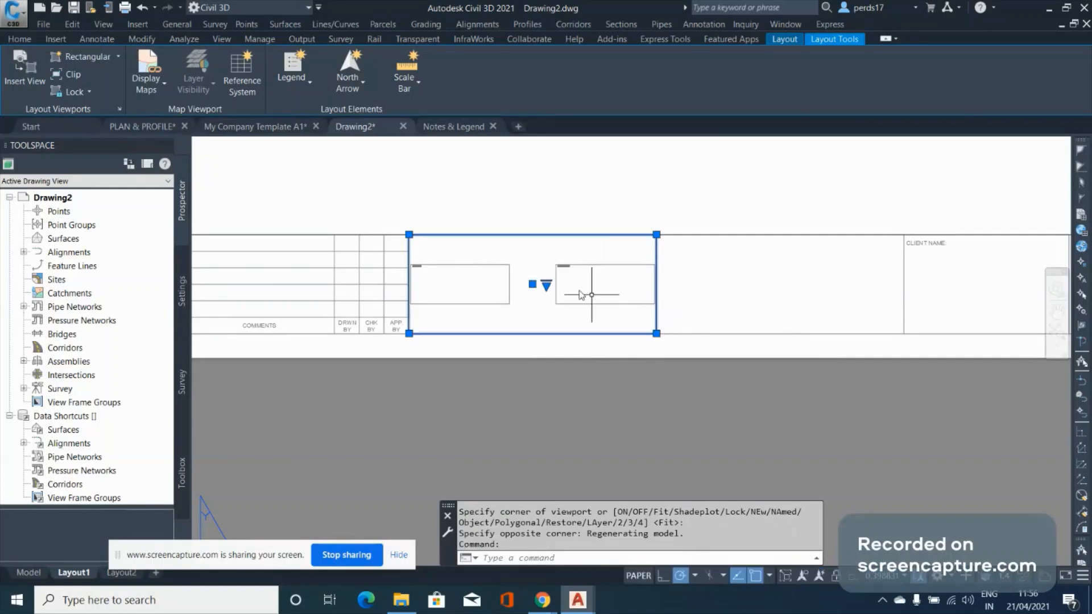
{"action": "left_click", "coordinate": [546, 284]}
{"action": "left_click", "coordinate": [584, 262]}
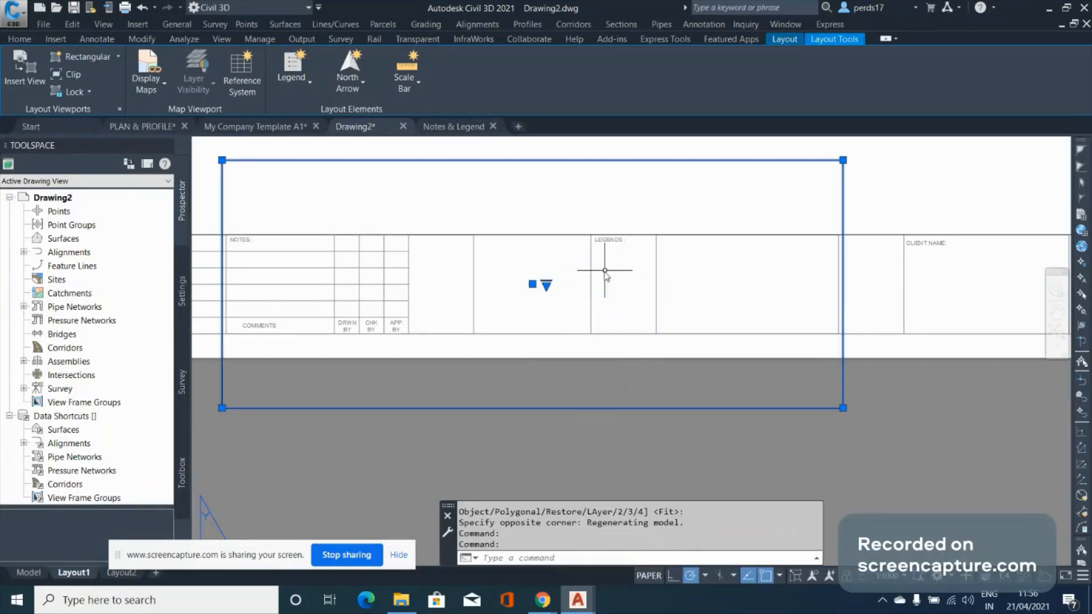
{"action": "scroll", "coordinate": [794, 378], "scroll_direction": "down", "scroll_amount": 2}
{"action": "middle_click_drag", "start_coordinate": [794, 377], "coordinate": [789, 373]}
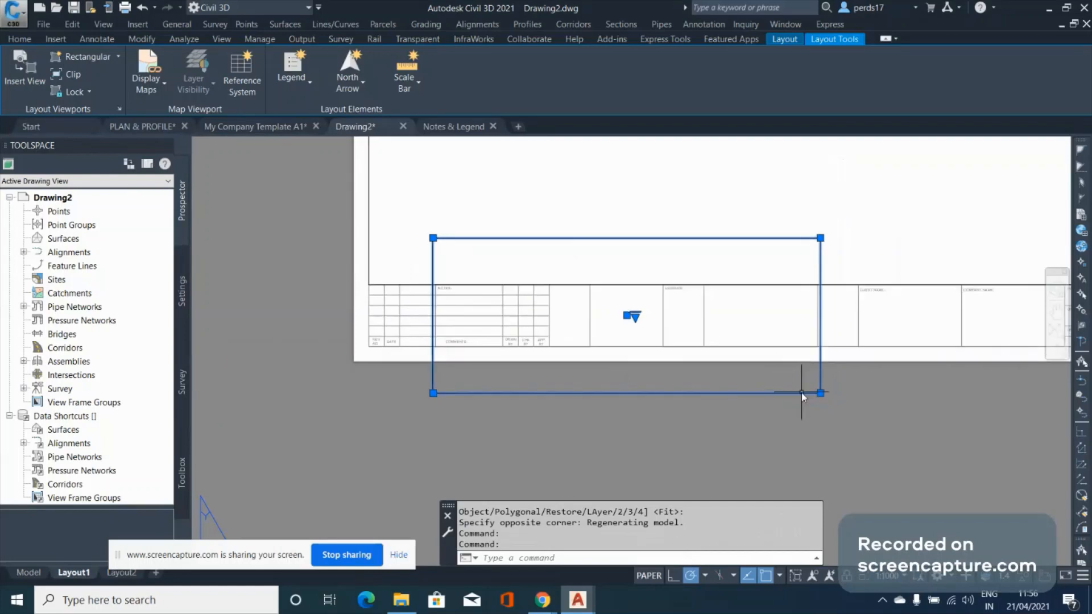
{"action": "key", "text": "Escape"}
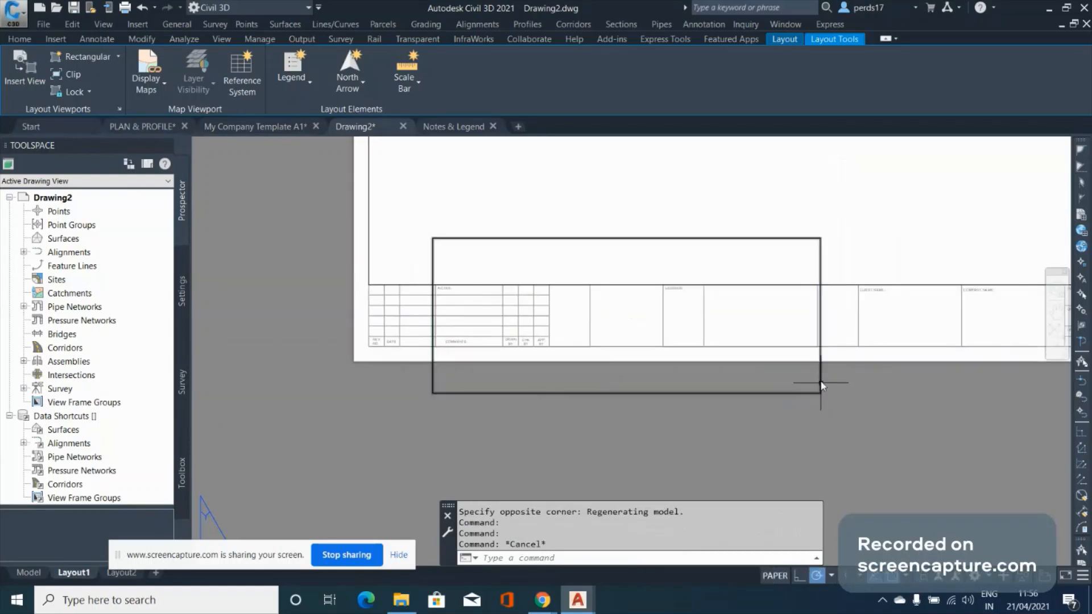
Stretch two opposite corners of the viewport so that it frames exactly the NOTES box
{"action": "left_click", "coordinate": [819, 386]}
{"action": "left_click", "coordinate": [820, 393]}
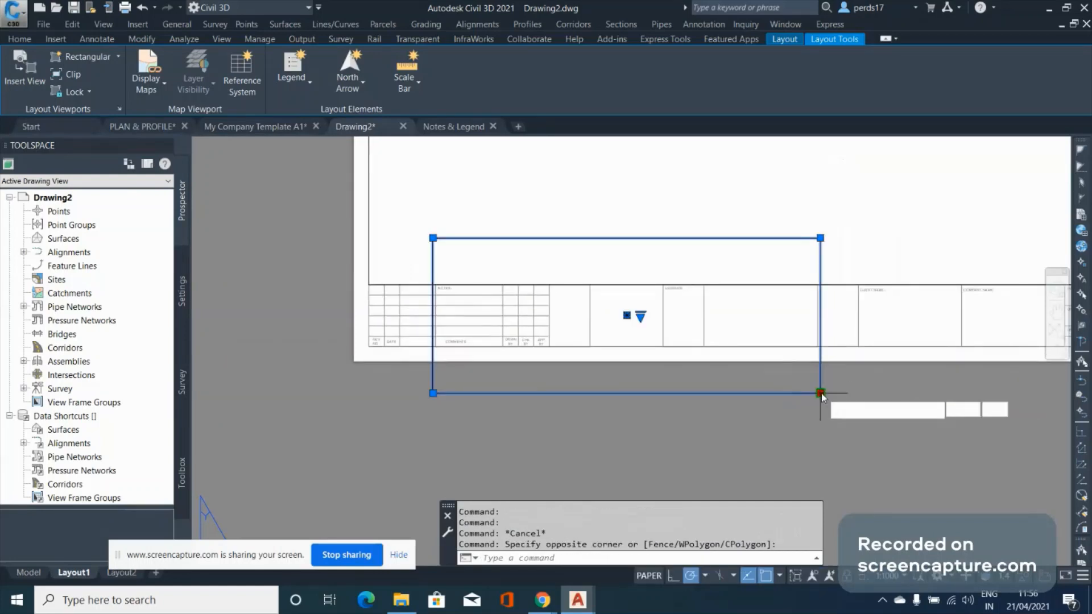
{"action": "left_click", "coordinate": [820, 393]}
{"action": "scroll", "coordinate": [601, 363], "scroll_direction": "up", "scroll_amount": 4}
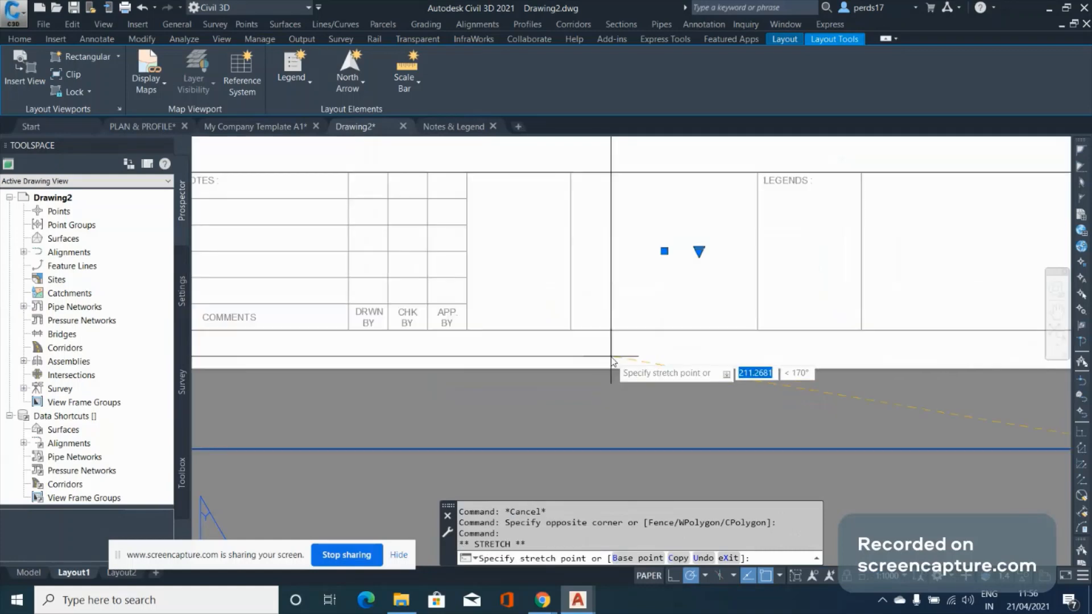
{"action": "scroll", "coordinate": [612, 362], "scroll_direction": "down", "scroll_amount": 2}
{"action": "scroll", "coordinate": [630, 338], "scroll_direction": "up", "scroll_amount": 4}
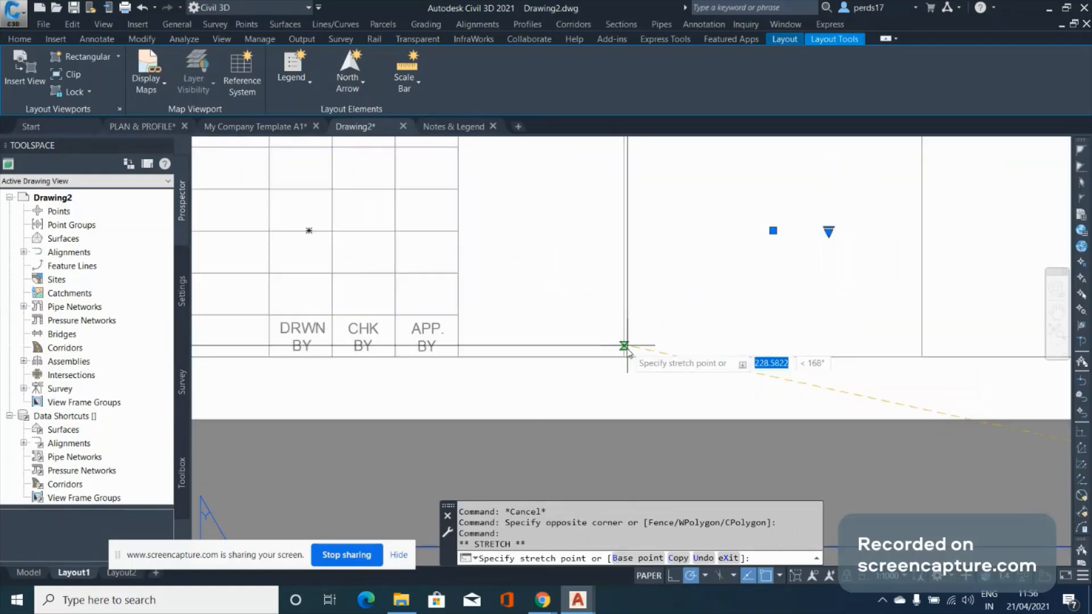
{"action": "left_click", "coordinate": [625, 346]}
{"action": "scroll", "coordinate": [693, 357], "scroll_direction": "down", "scroll_amount": 4}
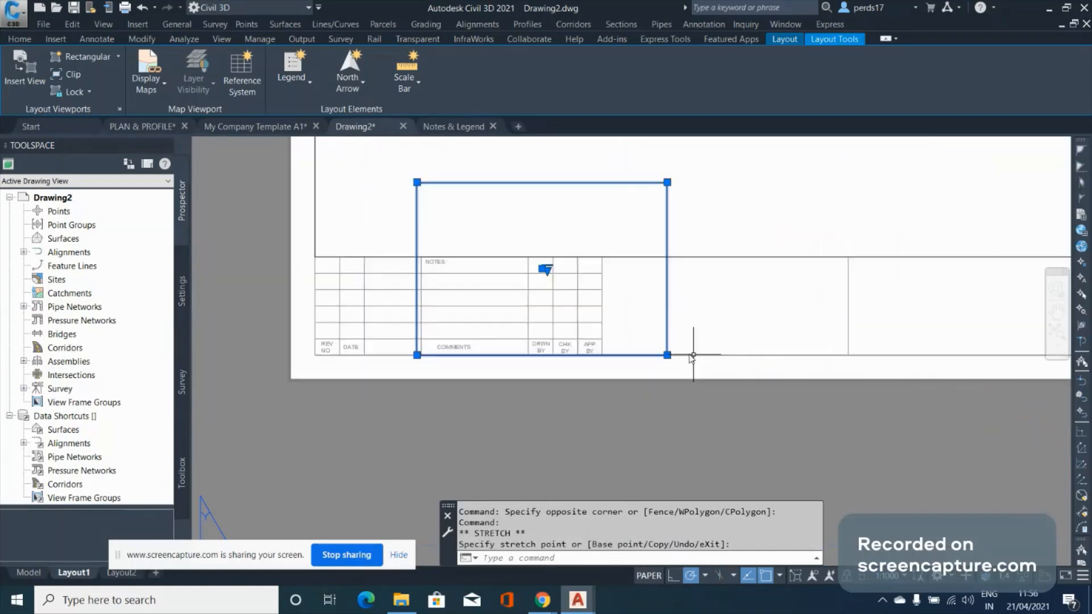
{"action": "left_click", "coordinate": [417, 183]}
{"action": "scroll", "coordinate": [432, 255], "scroll_direction": "up", "scroll_amount": 4}
{"action": "left_click", "coordinate": [412, 267]}
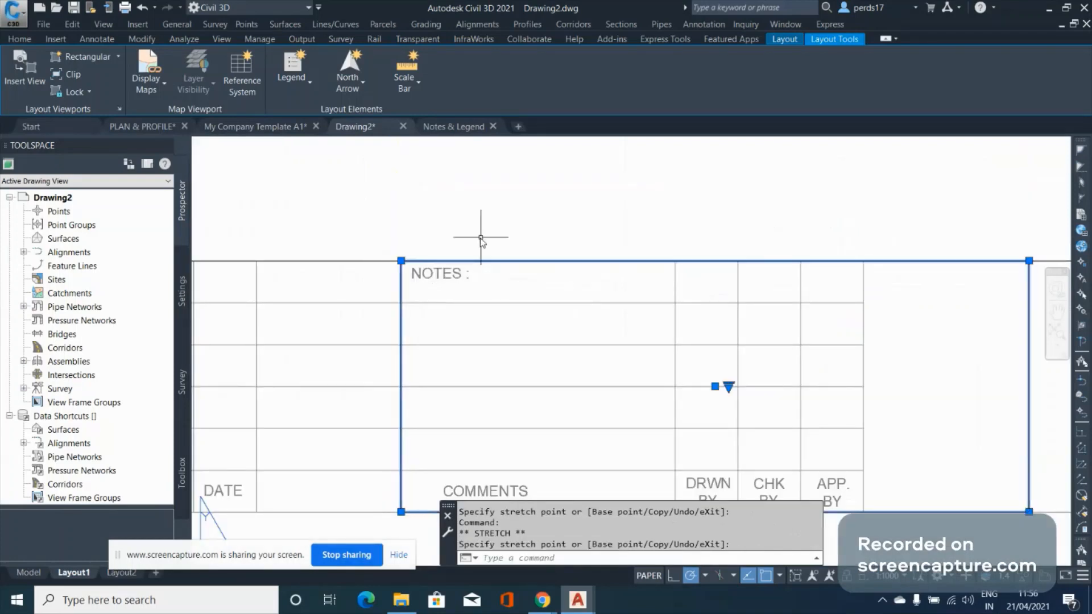
Move the NOTES viewport by its upper-left corner to the upper-left corner of the empty cell beside the revision table
{"action": "type", "text": "m"}
{"action": "key", "text": "Return"}
{"action": "left_click", "coordinate": [408, 260]}
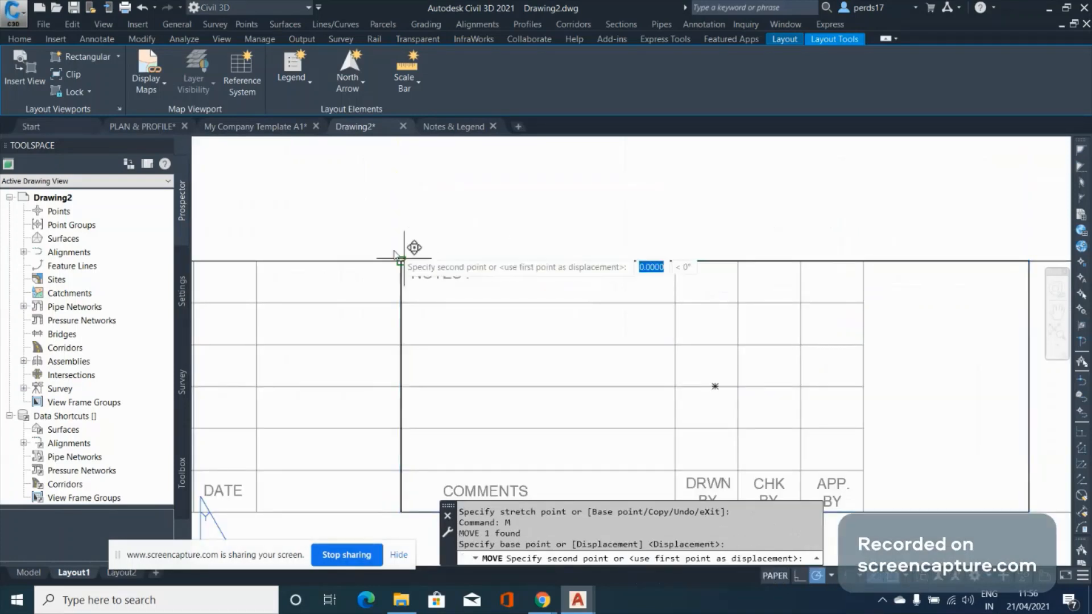
{"action": "scroll", "coordinate": [396, 253], "scroll_direction": "down", "scroll_amount": 4}
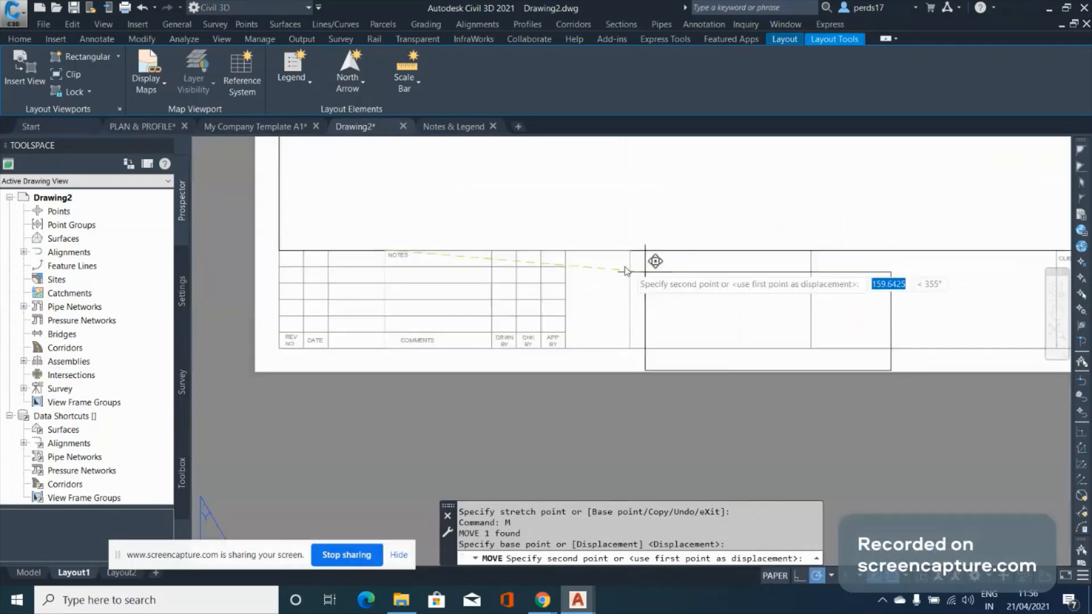
{"action": "left_click", "coordinate": [566, 250]}
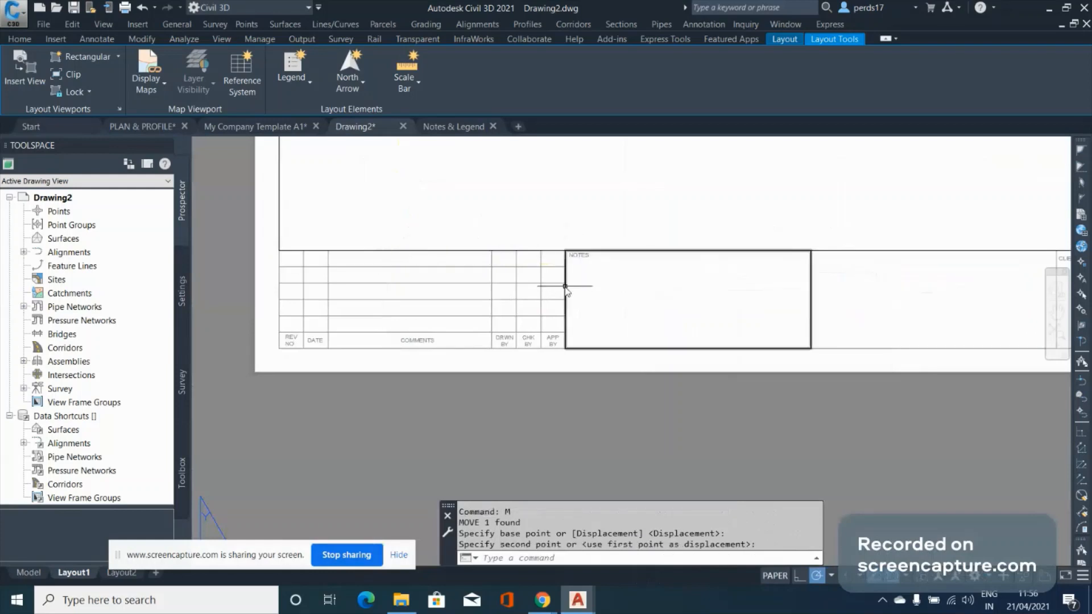
Copy the NOTES viewport by its upper-left corner into the adjoining empty title-block cell, placing it at the original's upper-right corner
{"action": "left_click", "coordinate": [565, 287]}
{"action": "type", "text": "c"}
{"action": "key", "text": "BackSpace"}
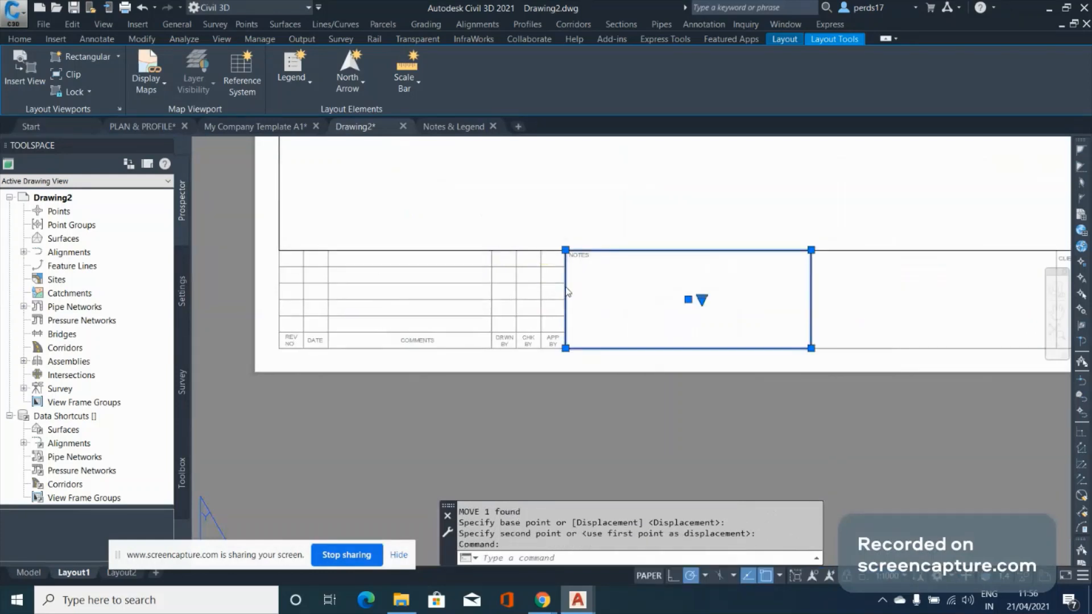
{"action": "type", "text": "co"}
{"action": "key", "text": "Return"}
{"action": "left_click", "coordinate": [565, 251]}
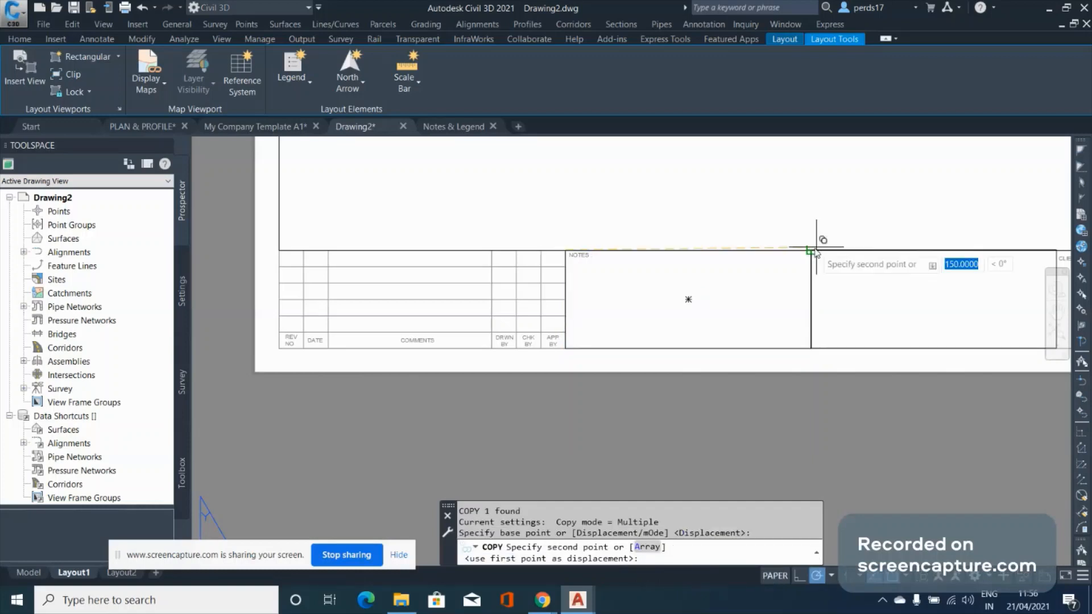
{"action": "left_click", "coordinate": [816, 248]}
{"action": "key", "text": "Escape"}
Stretch the copied viewport's lower-right corner outward past the LEGENDS box, and snap its upper-left corner to the box's upper-left corner
{"action": "middle_click_drag", "start_coordinate": [613, 271], "coordinate": [362, 255]}
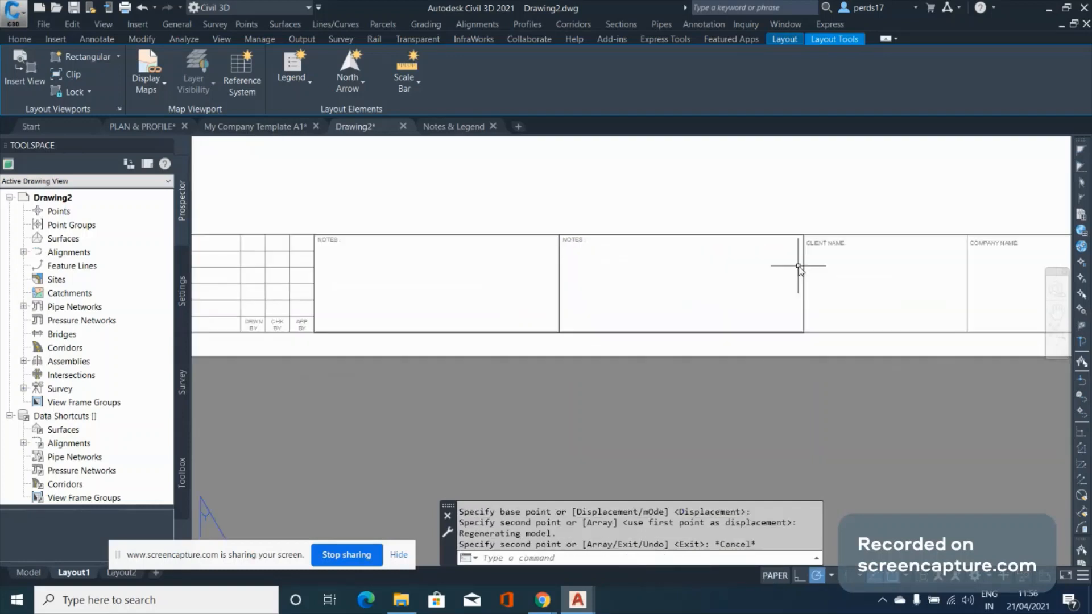
{"action": "left_click", "coordinate": [804, 265]}
{"action": "scroll", "coordinate": [711, 324], "scroll_direction": "down", "scroll_amount": 4}
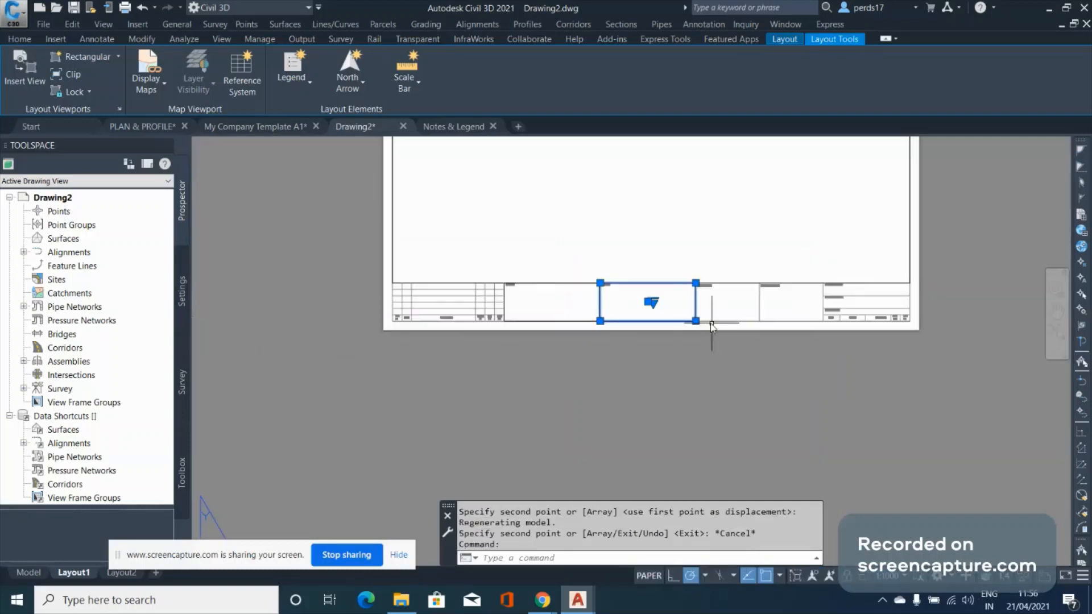
{"action": "left_click", "coordinate": [695, 321]}
{"action": "left_click", "coordinate": [783, 322]}
{"action": "scroll", "coordinate": [779, 324], "scroll_direction": "up", "scroll_amount": 4}
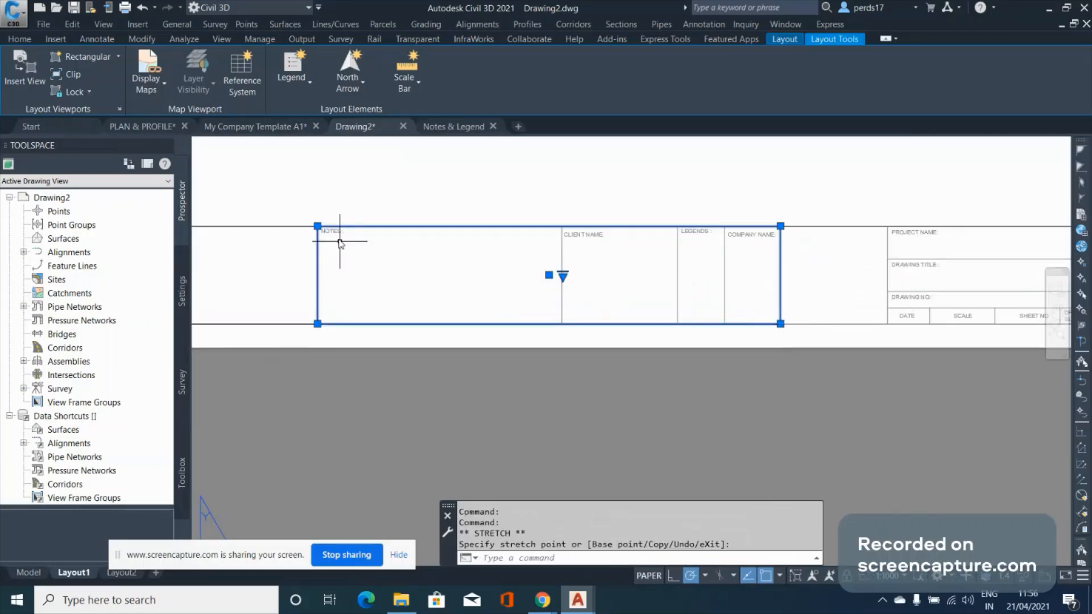
{"action": "left_click", "coordinate": [317, 225]}
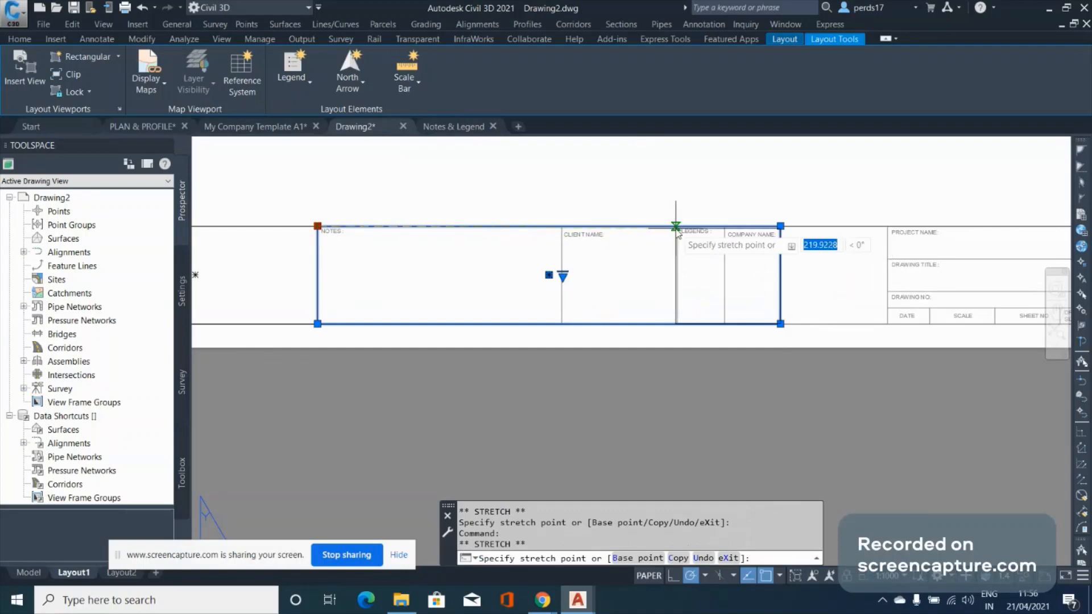
{"action": "left_click", "coordinate": [675, 227]}
{"action": "scroll", "coordinate": [677, 230], "scroll_direction": "up", "scroll_amount": 4}
{"action": "scroll", "coordinate": [677, 234], "scroll_direction": "up", "scroll_amount": 4}
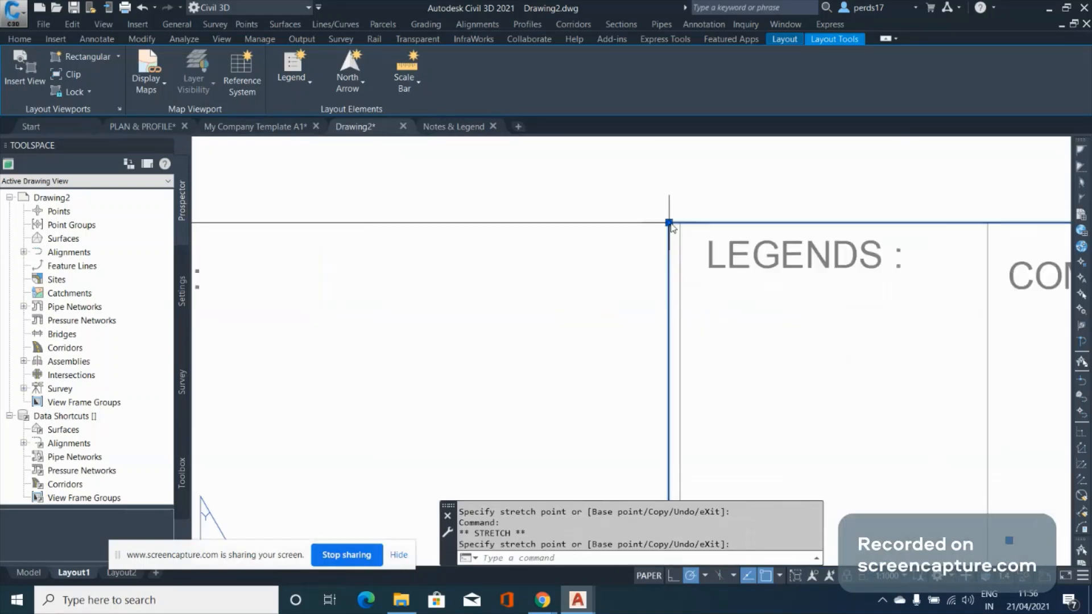
{"action": "left_click", "coordinate": [669, 223]}
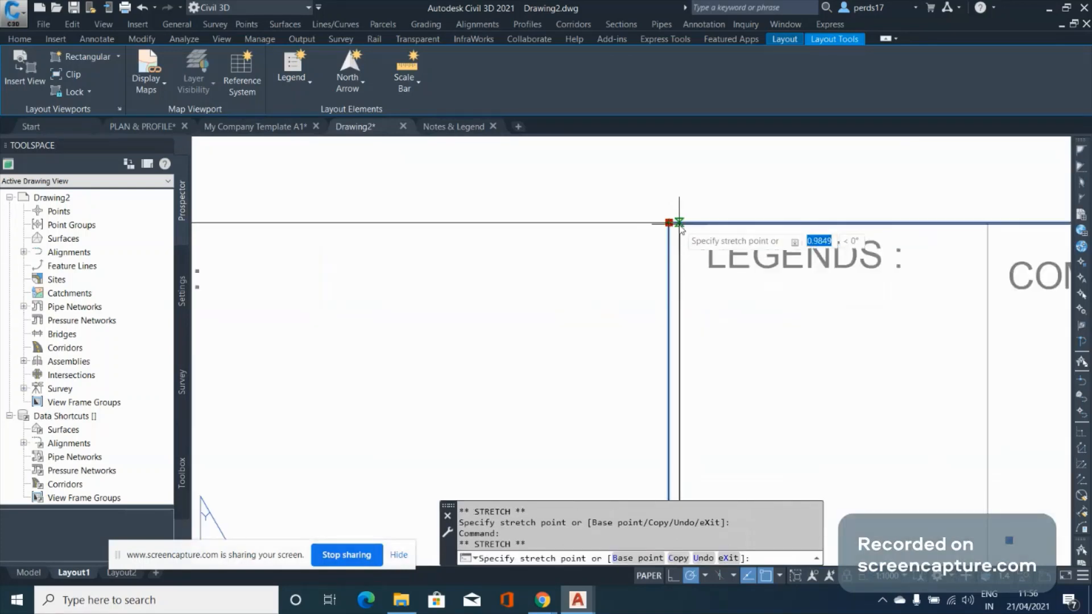
{"action": "left_click", "coordinate": [680, 225]}
Move the LEGENDS viewport by its upper-left corner to the upper-right corner of the NOTES viewport
{"action": "scroll", "coordinate": [677, 240], "scroll_direction": "down", "scroll_amount": 4}
{"action": "type", "text": "m"}
{"action": "key", "text": "Return"}
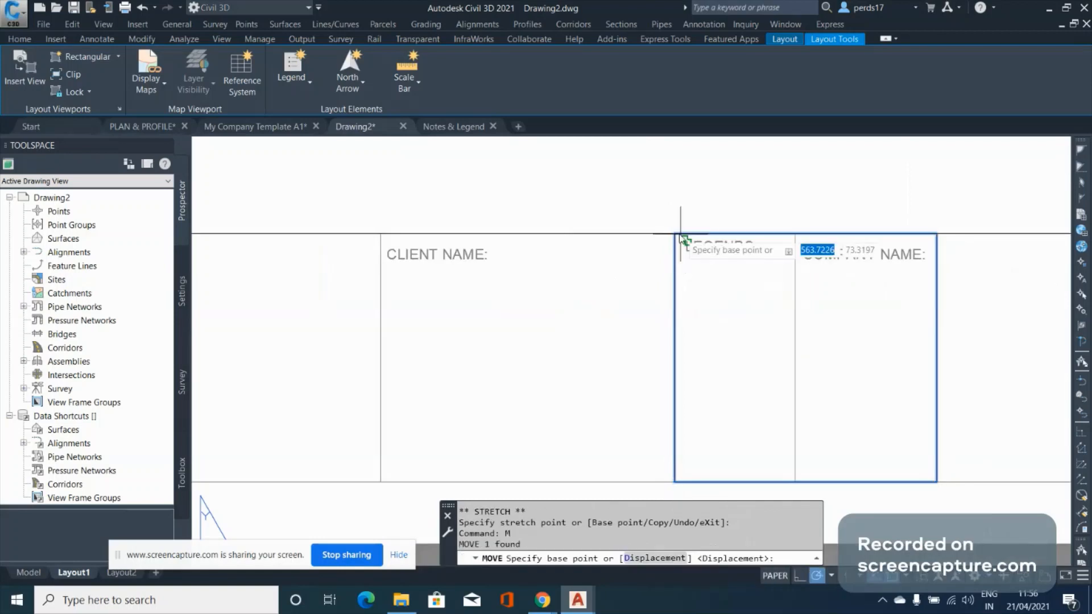
{"action": "left_click", "coordinate": [680, 235]}
{"action": "scroll", "coordinate": [681, 234], "scroll_direction": "down", "scroll_amount": 4}
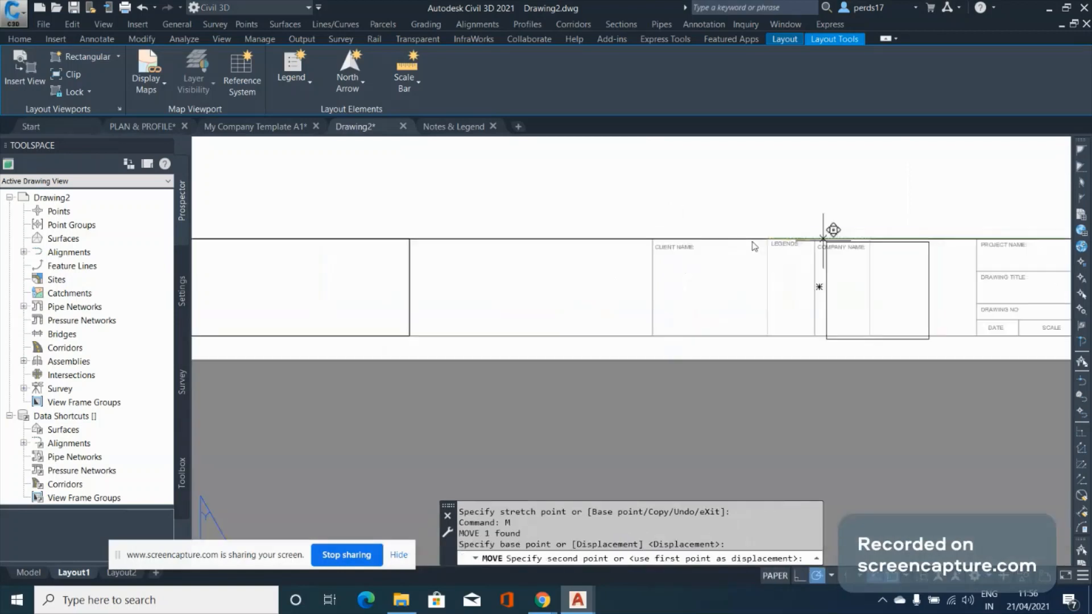
{"action": "left_click", "coordinate": [410, 240]}
{"action": "key", "text": "Escape"}
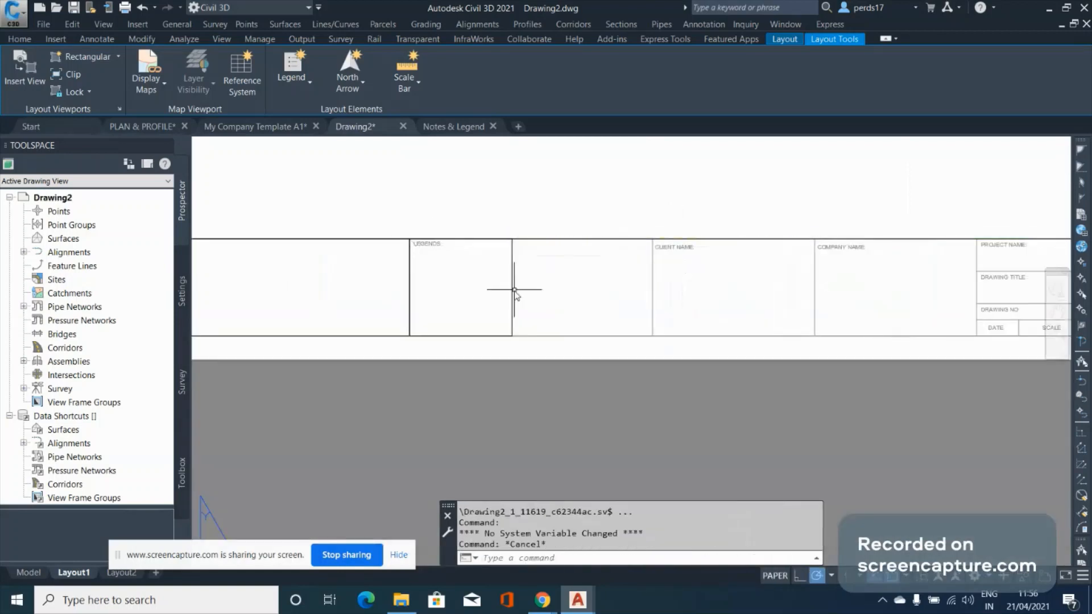
Stretch the LEGENDS viewport's lower-right corner to the lower-left corner of the CLIENT NAME cell so it fills its own cell
{"action": "left_click", "coordinate": [512, 291]}
{"action": "left_click", "coordinate": [511, 336]}
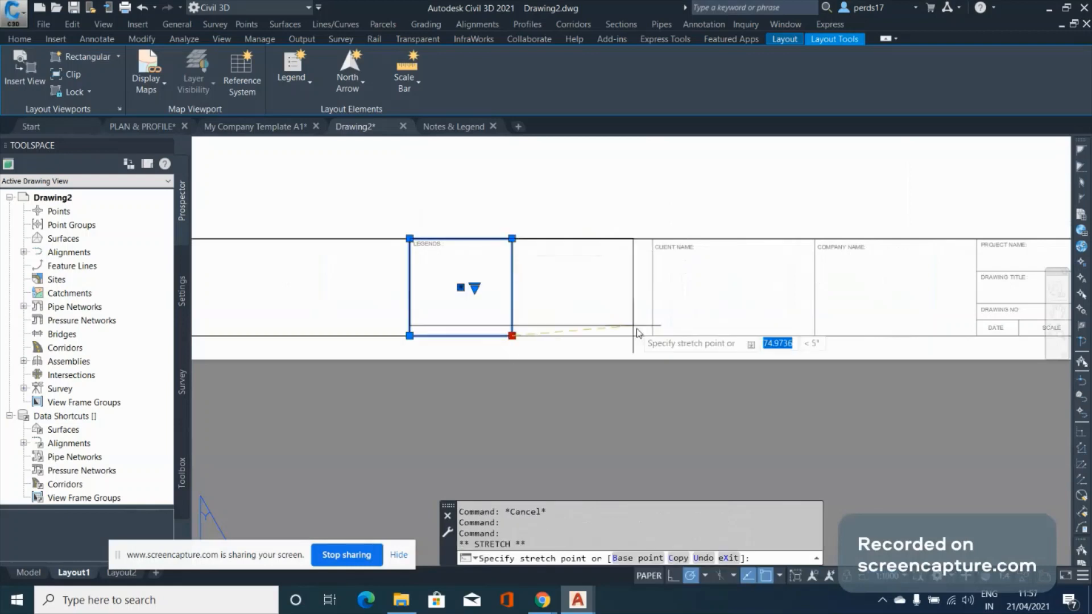
{"action": "key", "text": "Escape"}
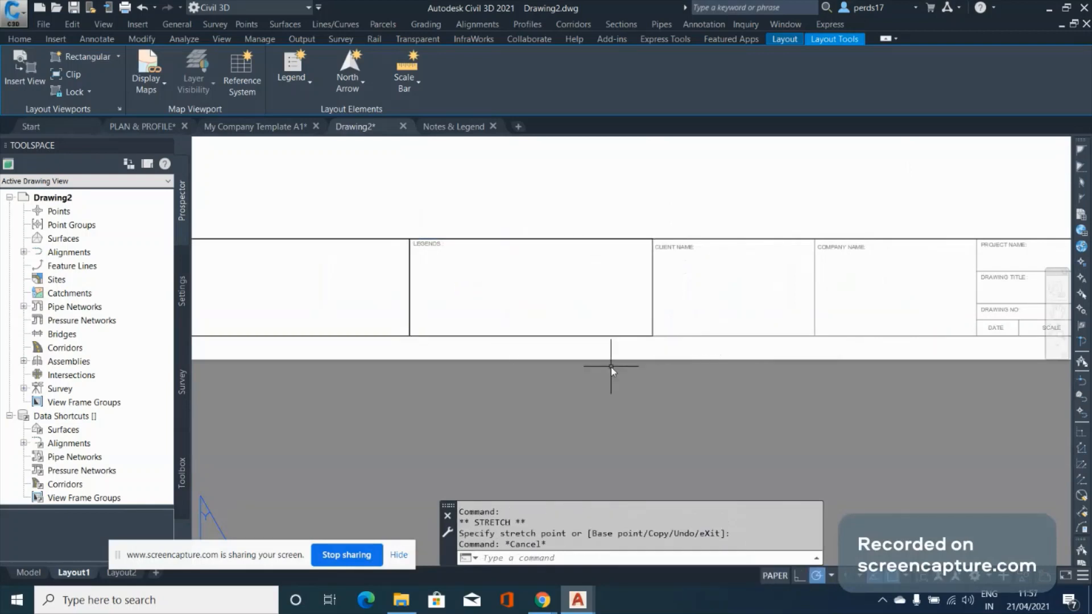
Set Display locked to Yes for both the NOTES and LEGENDS viewports
{"action": "scroll", "coordinate": [611, 371], "scroll_direction": "down", "scroll_amount": 2}
{"action": "left_click_drag", "start_coordinate": [510, 305], "coordinate": [498, 299]}
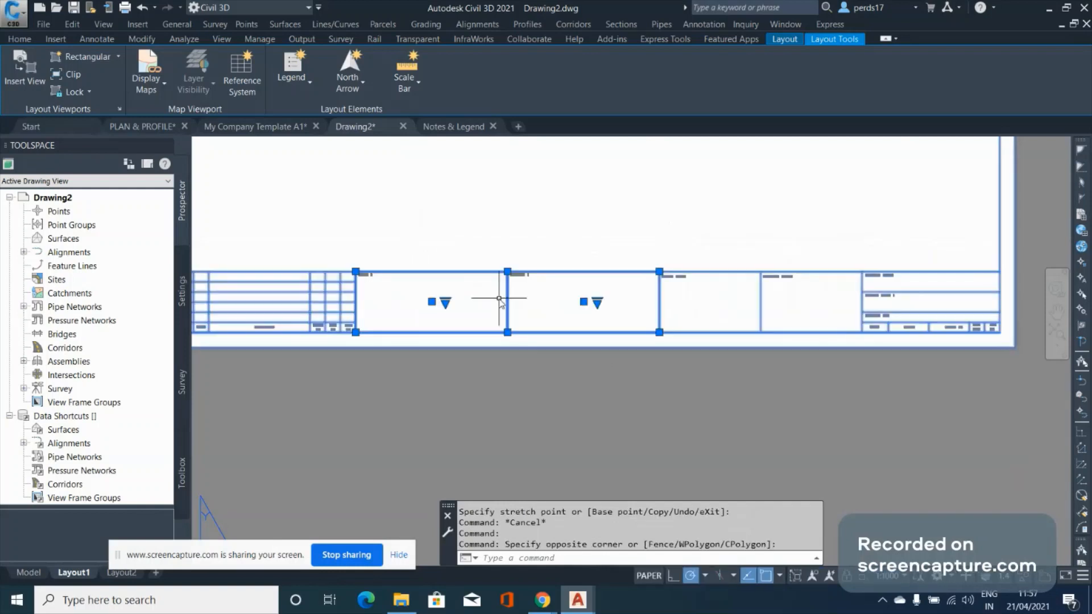
{"action": "key", "text": "Escape"}
{"action": "left_click", "coordinate": [507, 297]}
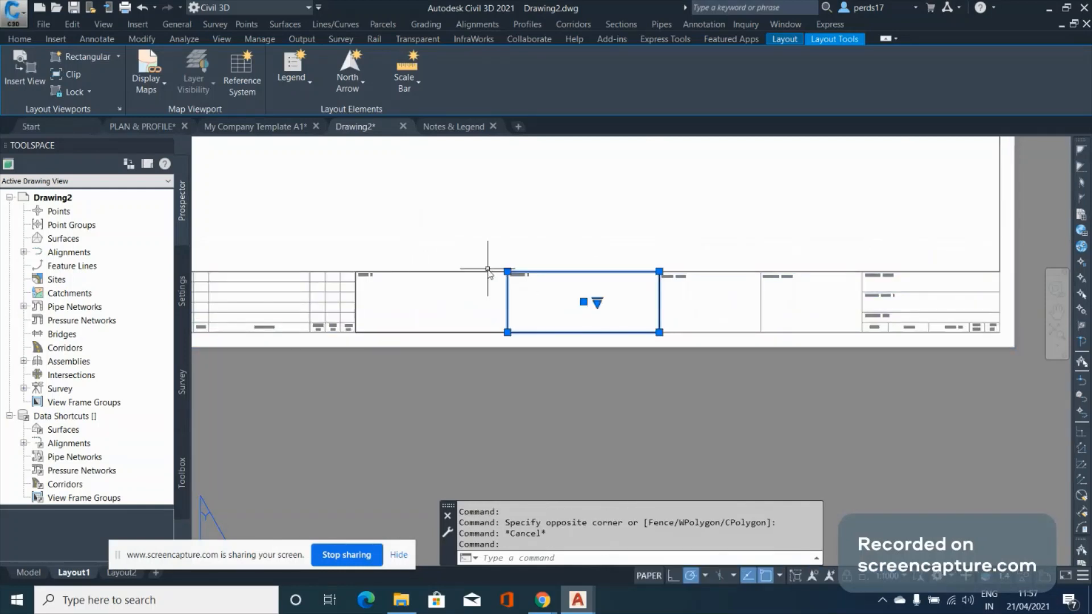
{"action": "left_click", "coordinate": [487, 271]}
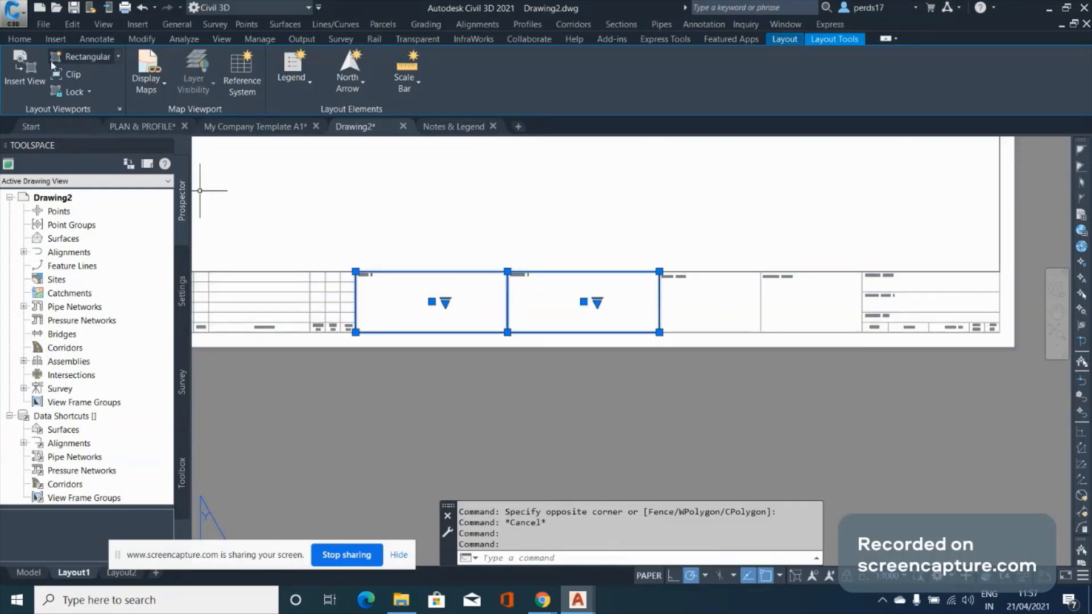
{"action": "type", "text": "CH"}
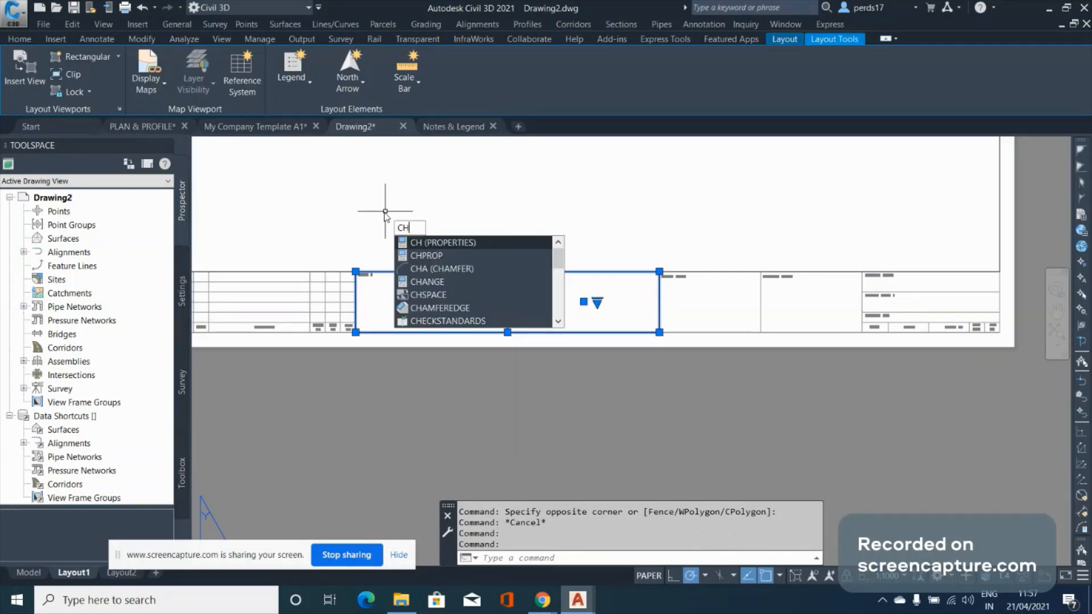
{"action": "key", "text": "Return"}
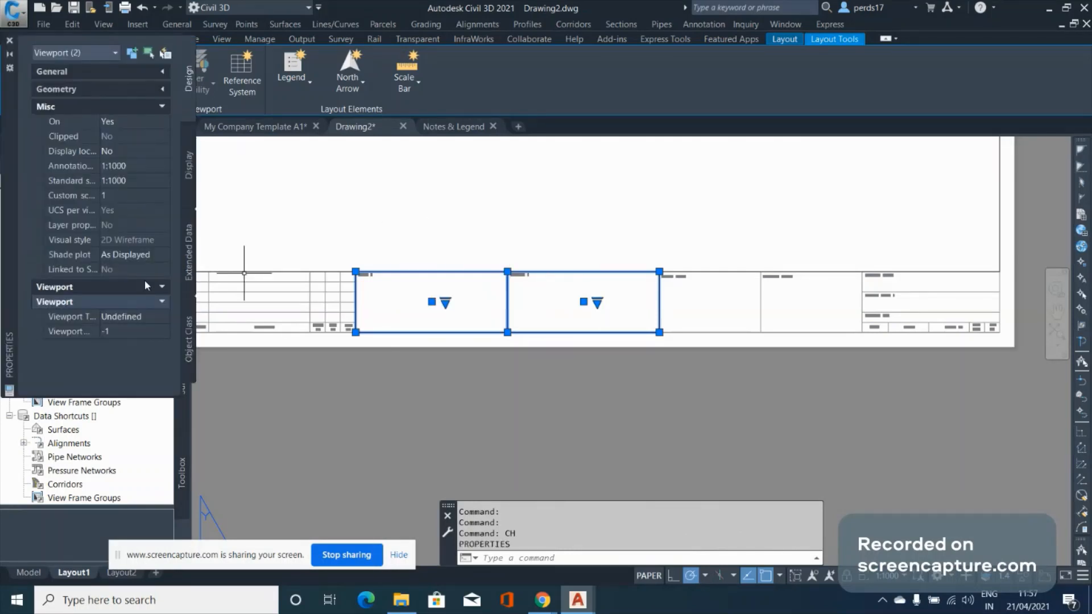
{"action": "left_click", "coordinate": [124, 152]}
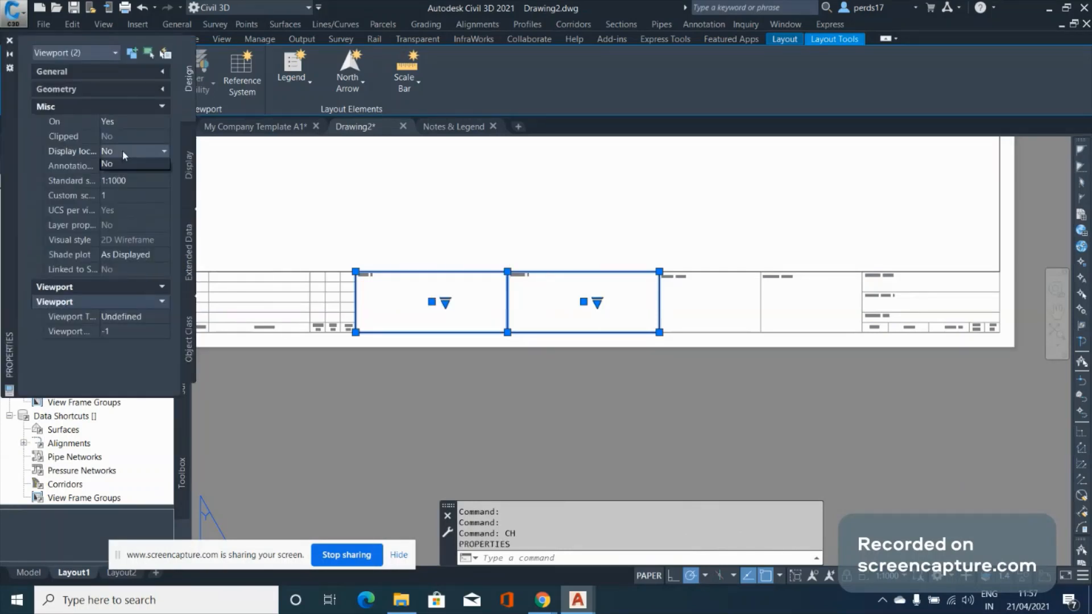
{"action": "left_click", "coordinate": [108, 165]}
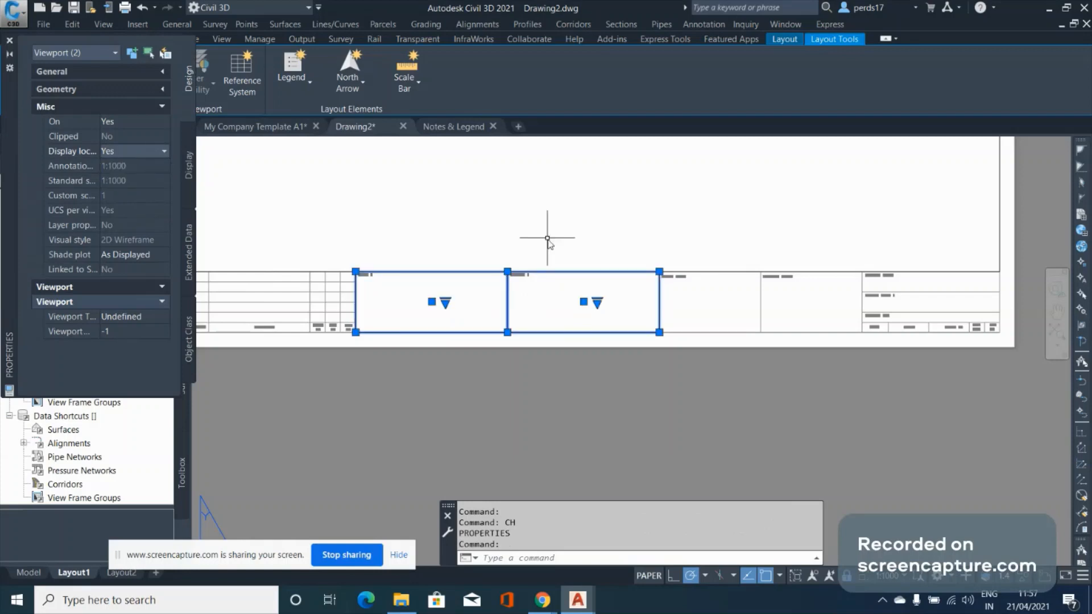
{"action": "key", "text": "Escape"}
Review the Notes & Legend and My Company Template A1 drawings against Drawing2's title block, closing the object properties
{"action": "scroll", "coordinate": [569, 336], "scroll_direction": "down", "scroll_amount": 2}
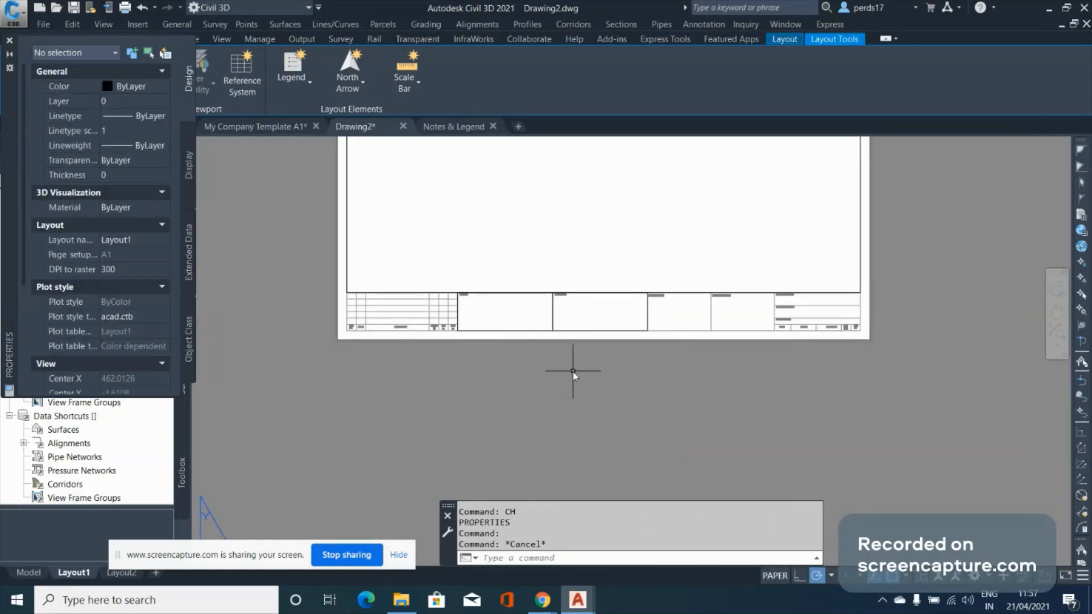
{"action": "left_click", "coordinate": [455, 126]}
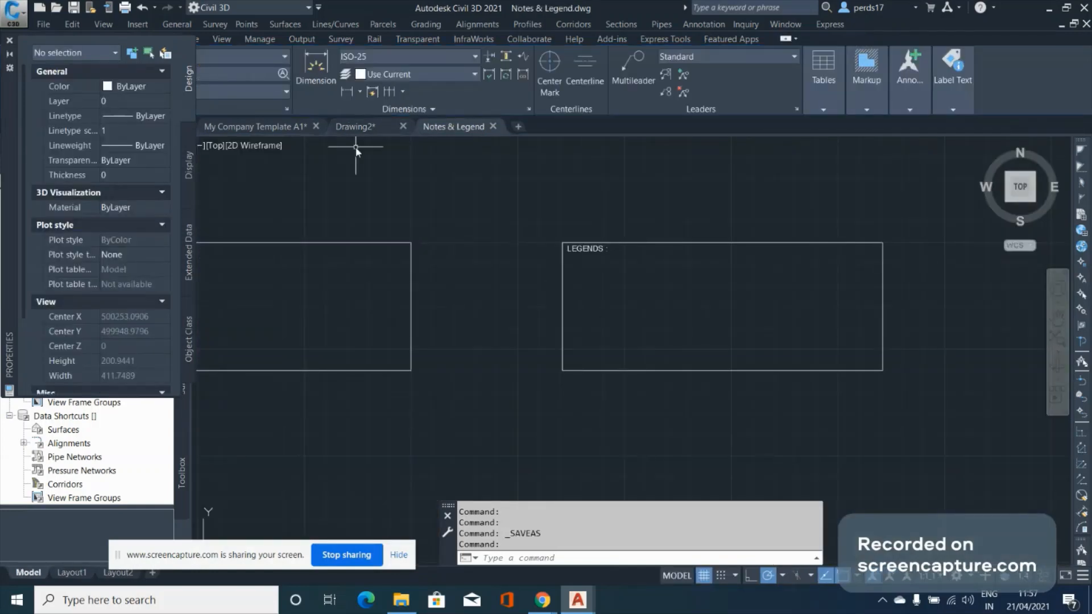
{"action": "left_click", "coordinate": [278, 129]}
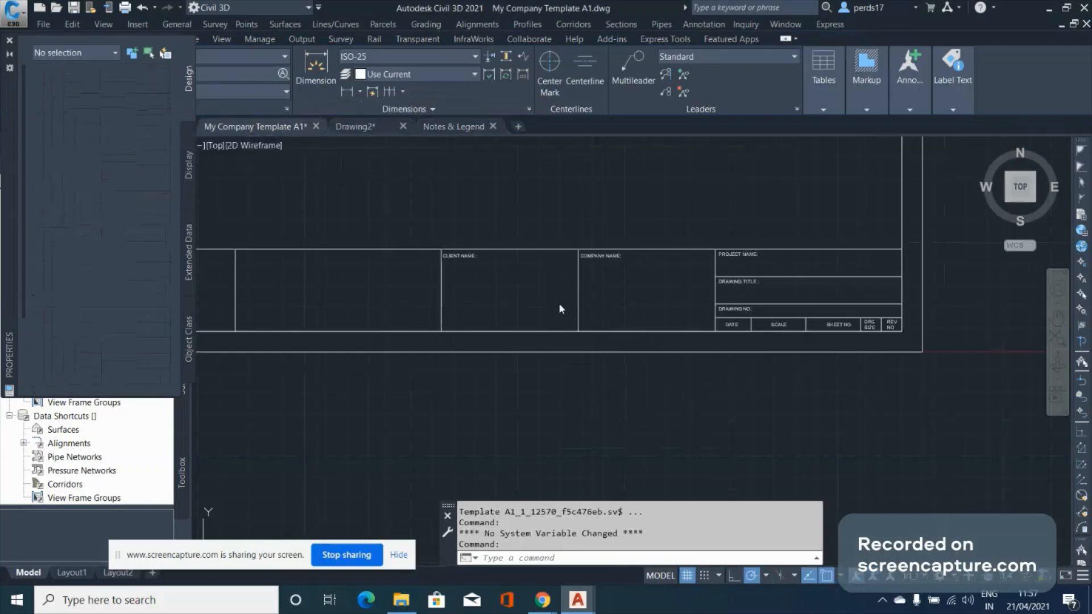
{"action": "left_click", "coordinate": [370, 130]}
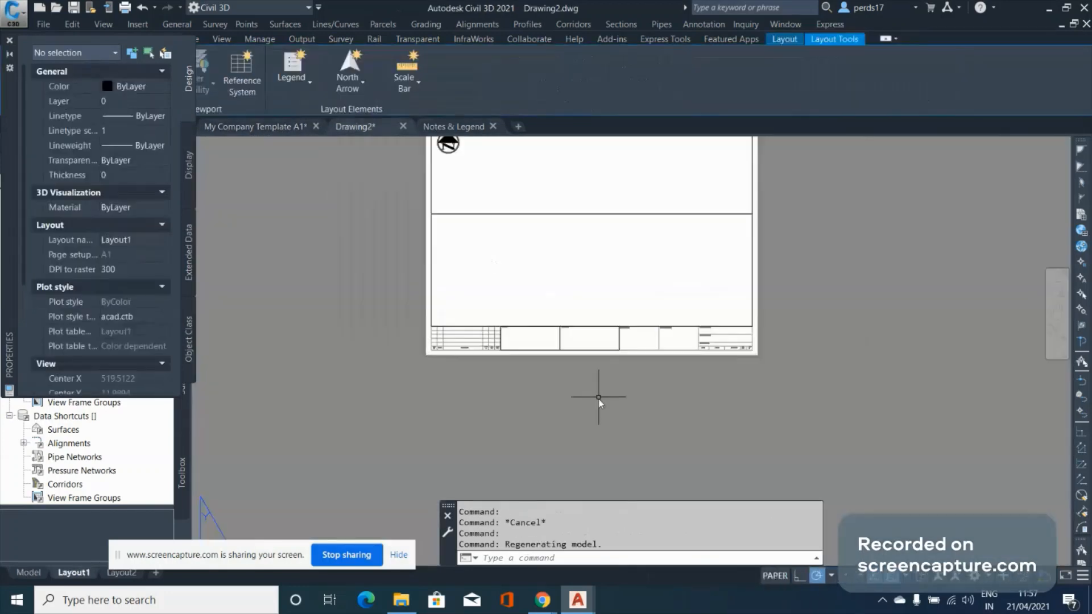
{"action": "left_click", "coordinate": [10, 42]}
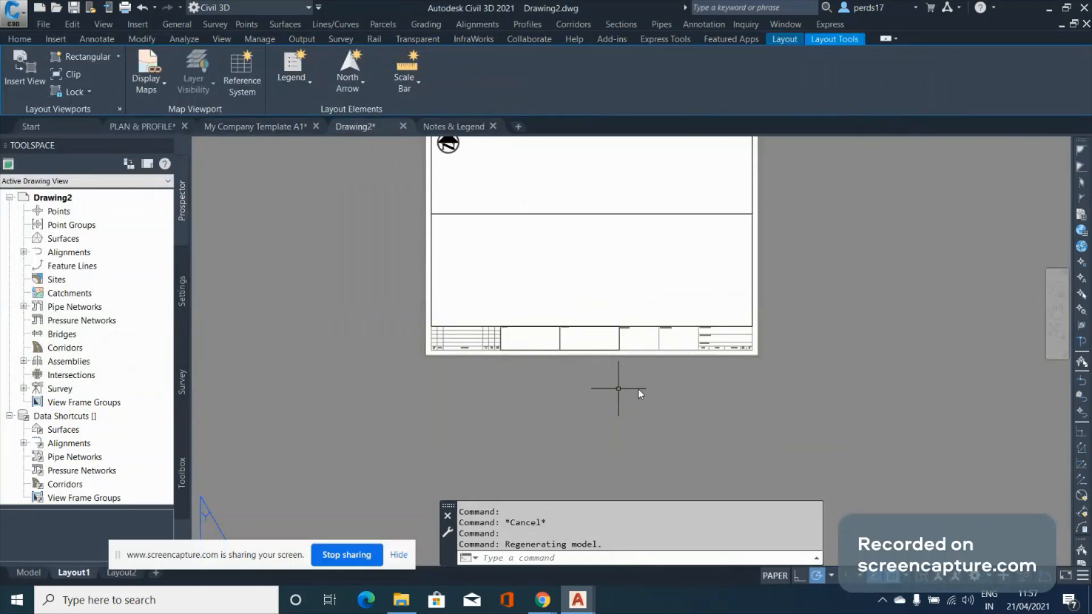
{"action": "scroll", "coordinate": [721, 349], "scroll_direction": "up", "scroll_amount": 8}
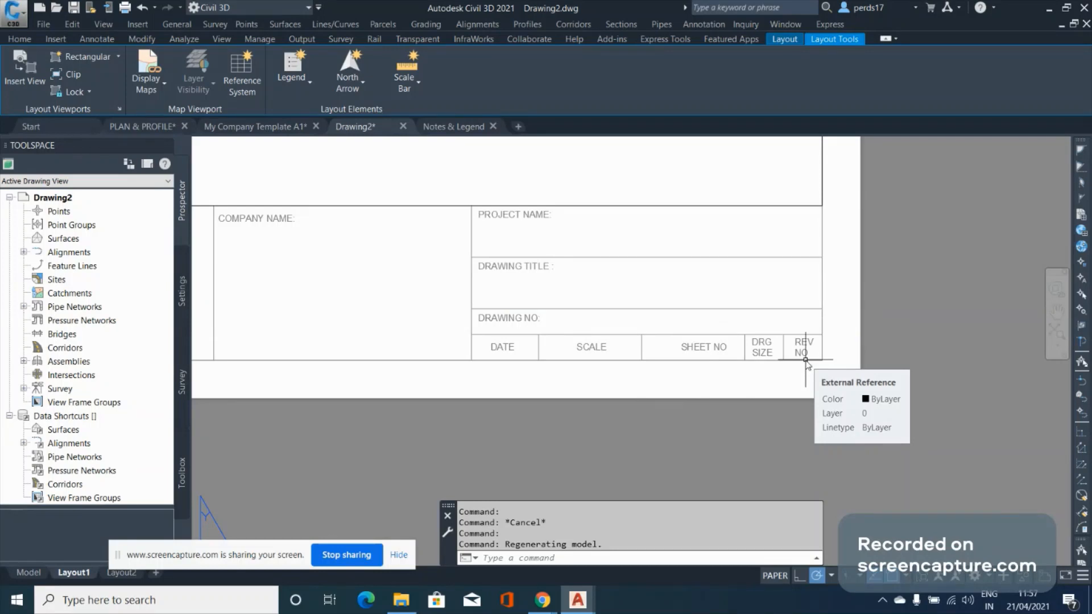
{"action": "scroll", "coordinate": [817, 357], "scroll_direction": "down", "scroll_amount": 5}
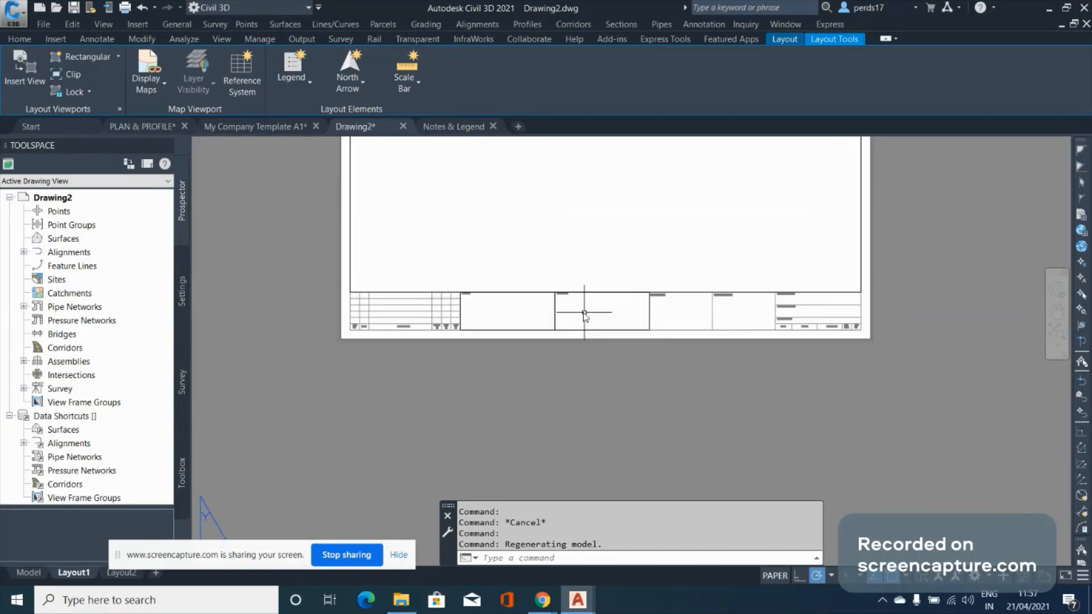
Save the drawing as an AutoCAD Drawing Template (*.dwt) named A1 C3D Template in the desktop's Plan & Profile folder, keeping the Metric template options
{"action": "left_click", "coordinate": [16, 17]}
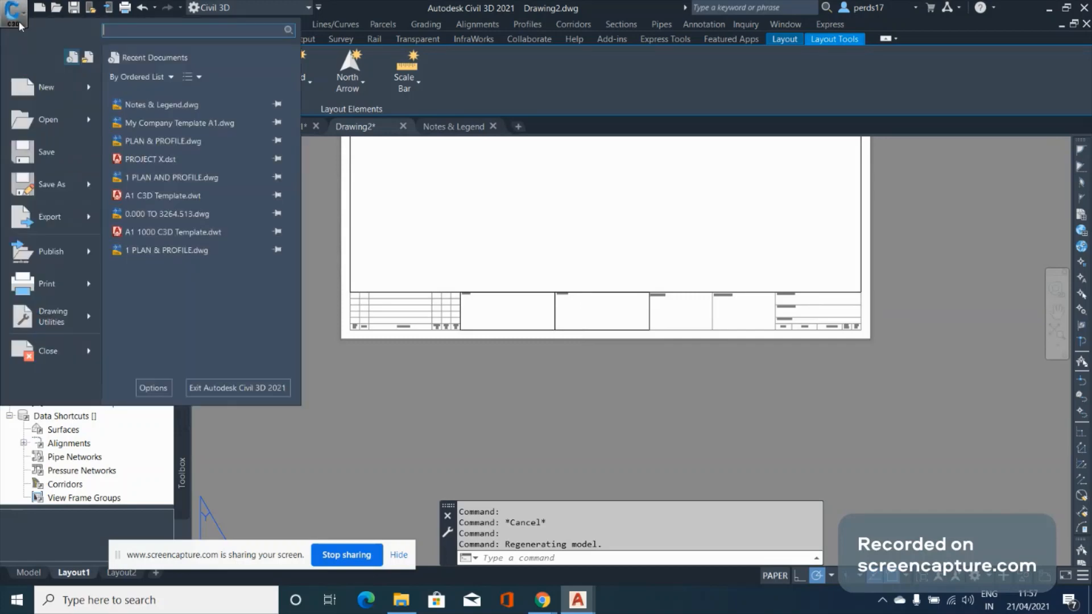
{"action": "left_click", "coordinate": [51, 184]}
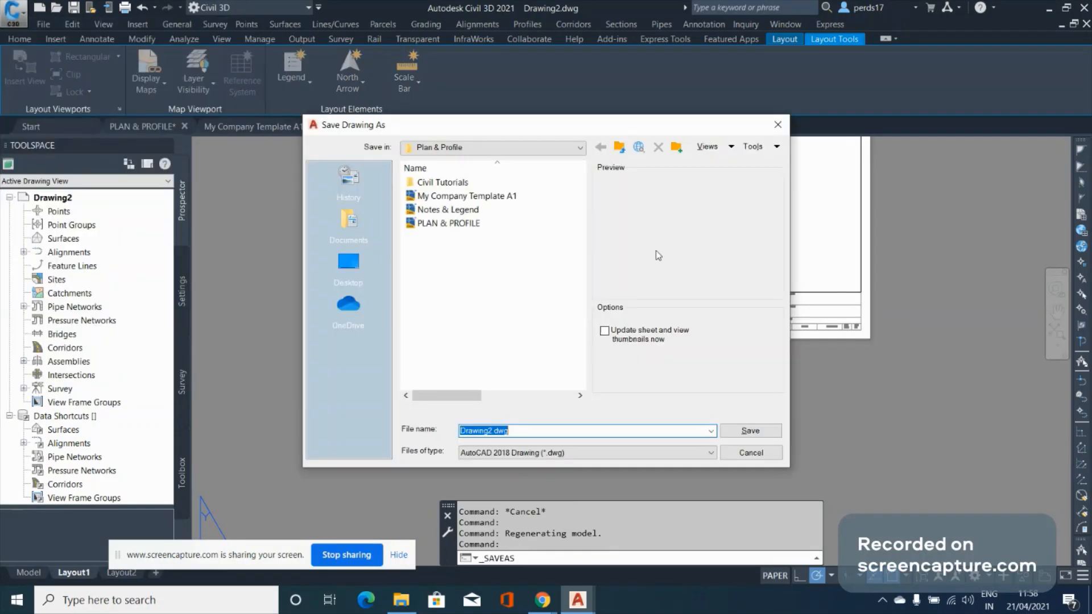
{"action": "left_click", "coordinate": [547, 453]}
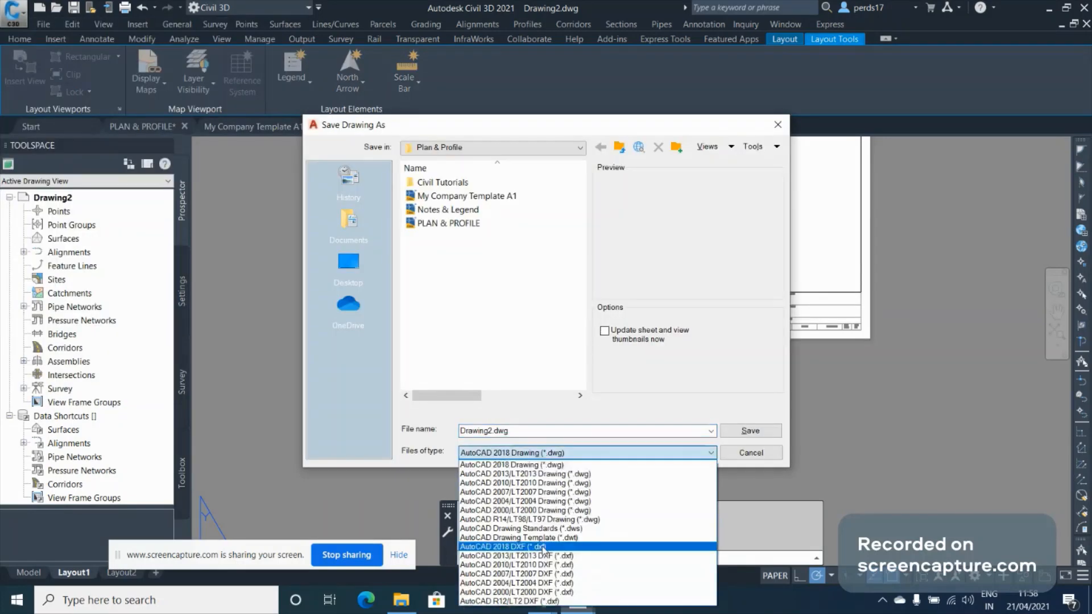
{"action": "left_click", "coordinate": [545, 537]}
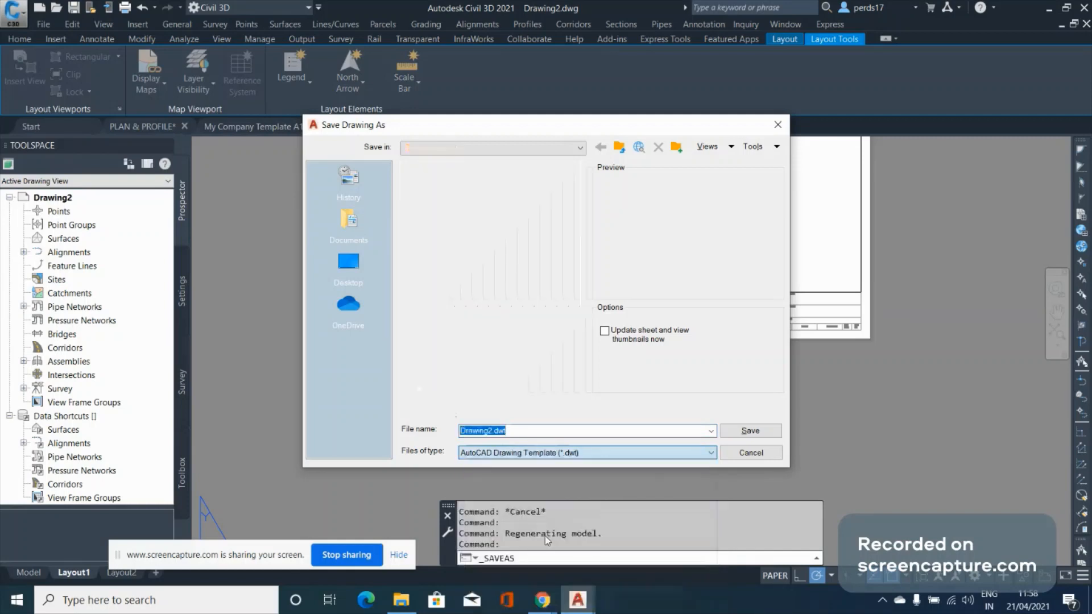
{"action": "key", "text": "BackSpace"}
{"action": "left_click", "coordinate": [349, 263]}
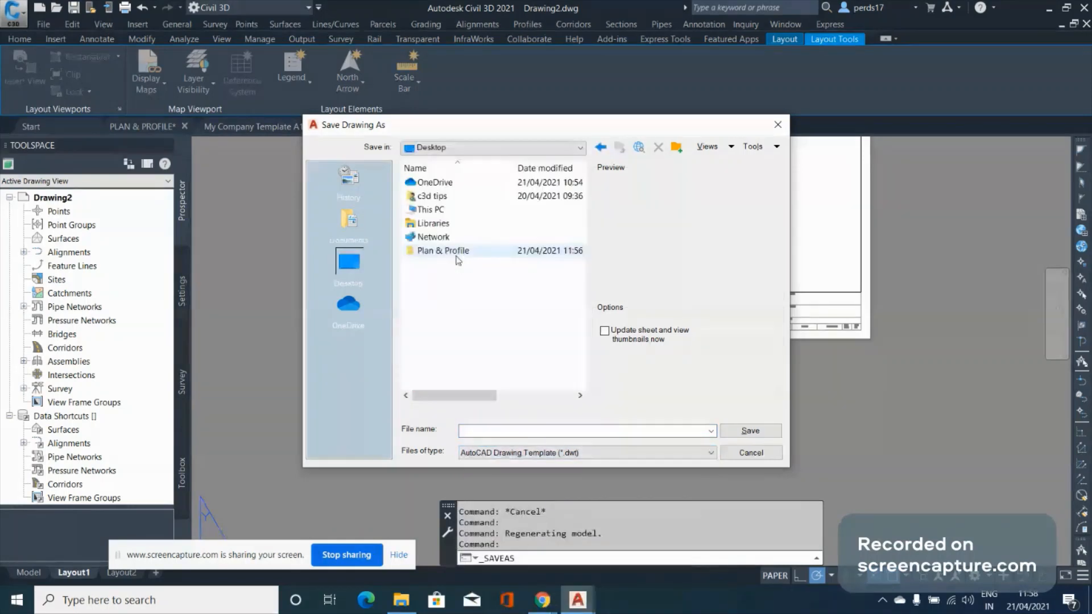
{"action": "double_click", "coordinate": [449, 251]}
{"action": "left_click", "coordinate": [490, 431]}
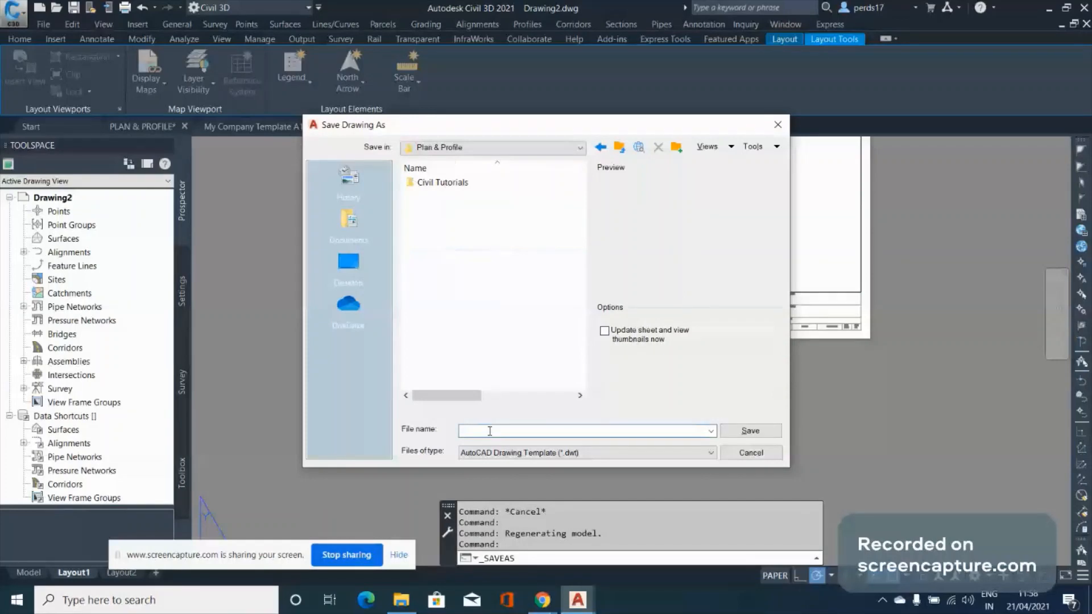
{"action": "type", "text": "A1 C3D Template"}
{"action": "left_click", "coordinate": [739, 432]}
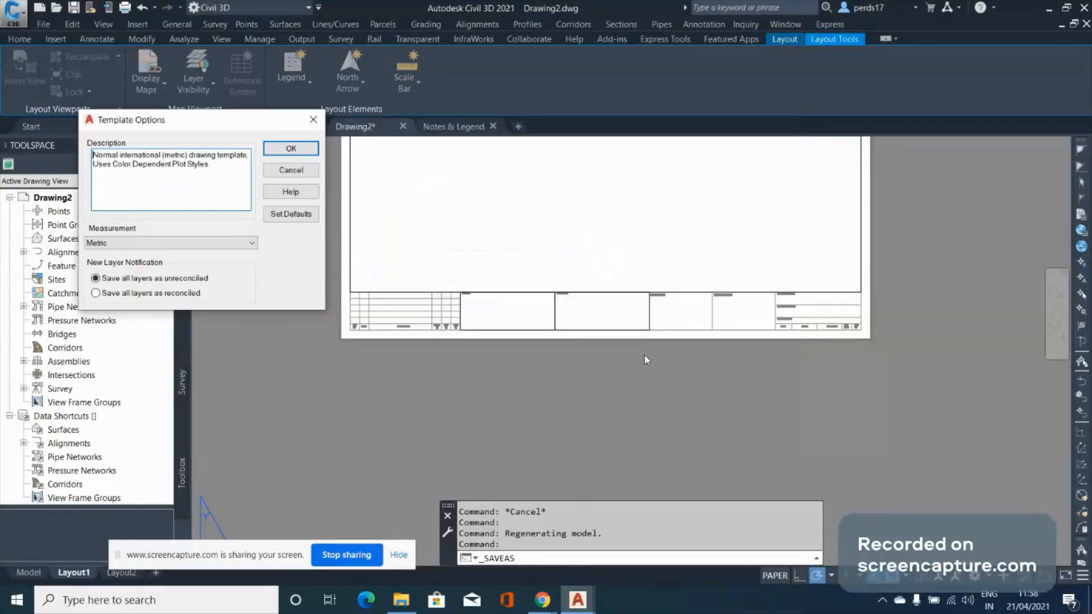
{"action": "left_click", "coordinate": [291, 150]}
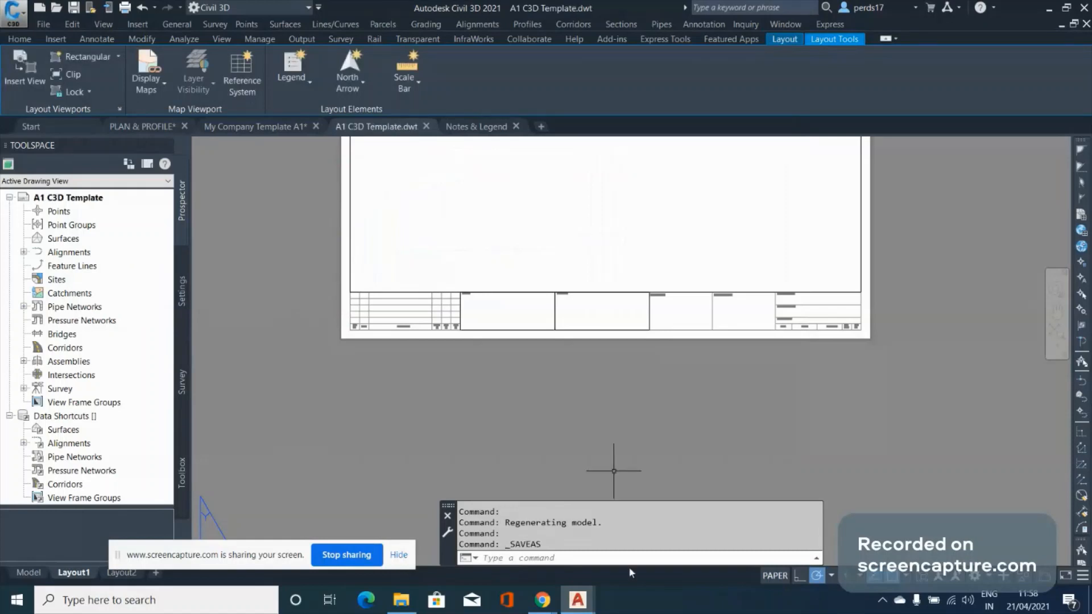
Close the Notes & Legend drawing and the A1 C3D Template drawing, saving the changes to the template
{"action": "scroll", "coordinate": [579, 405], "scroll_direction": "down", "scroll_amount": 2}
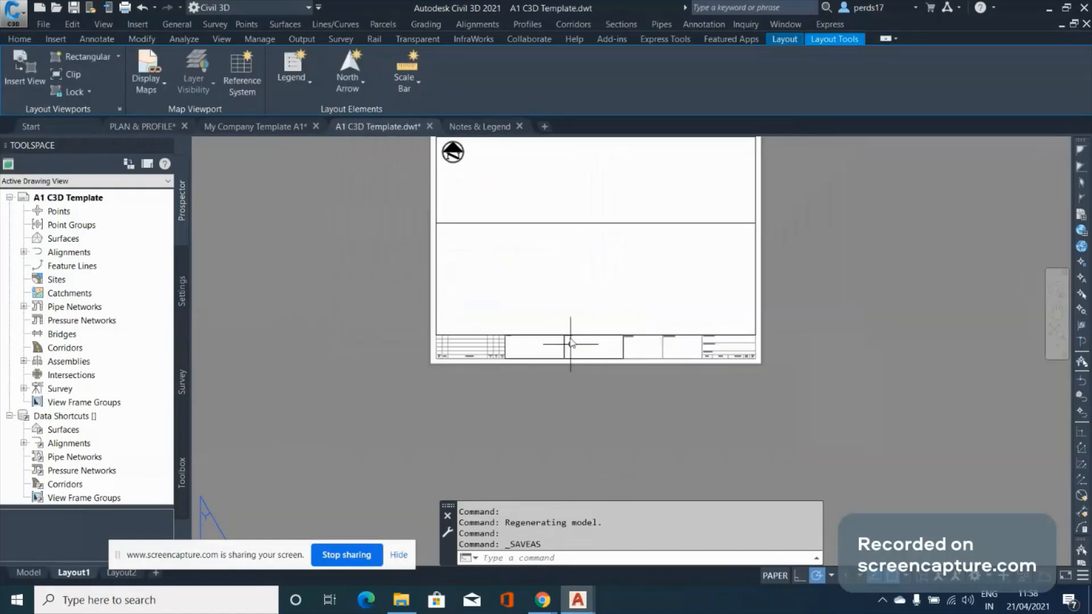
{"action": "left_click", "coordinate": [484, 129]}
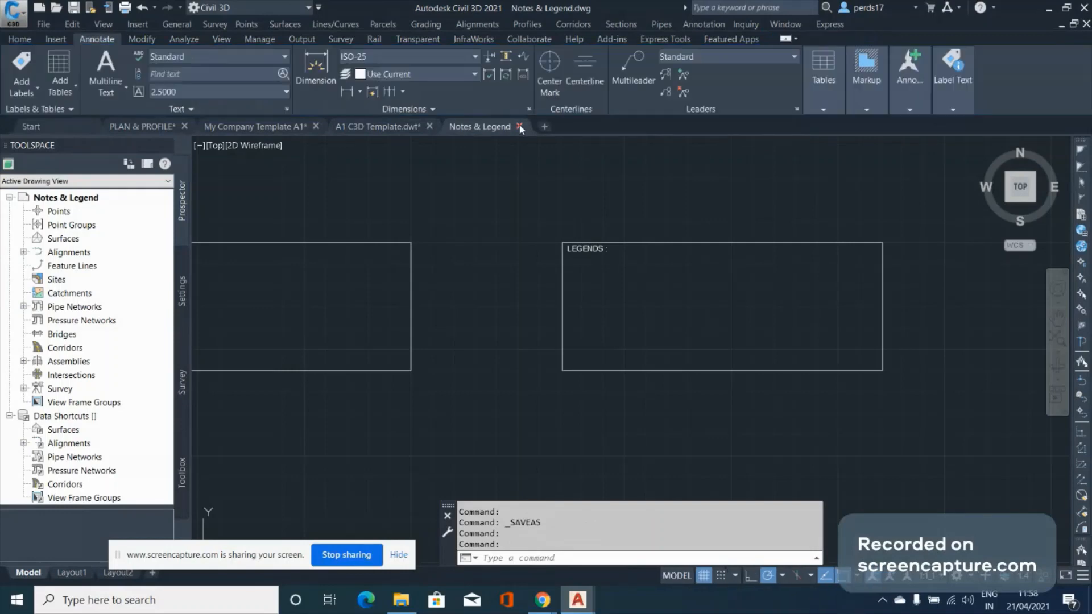
{"action": "left_click", "coordinate": [520, 127]}
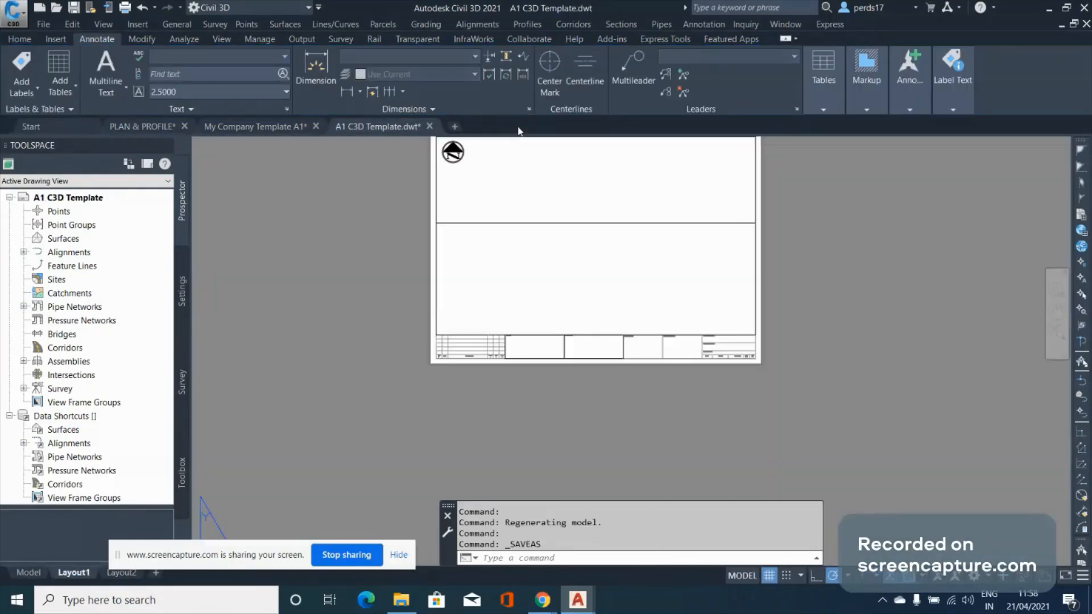
{"action": "left_click", "coordinate": [430, 127]}
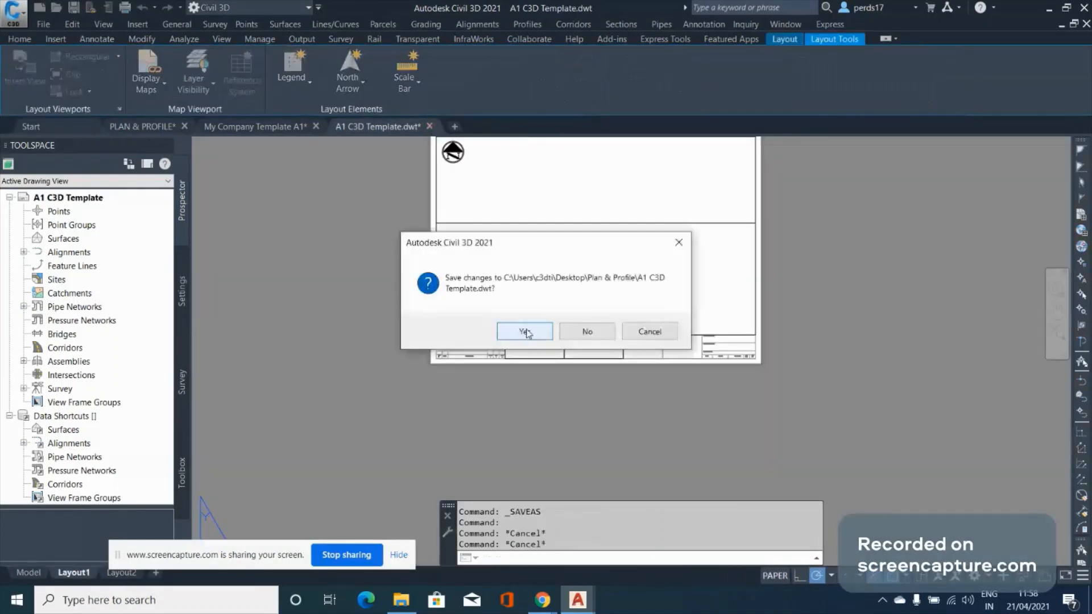
{"action": "left_click", "coordinate": [524, 331]}
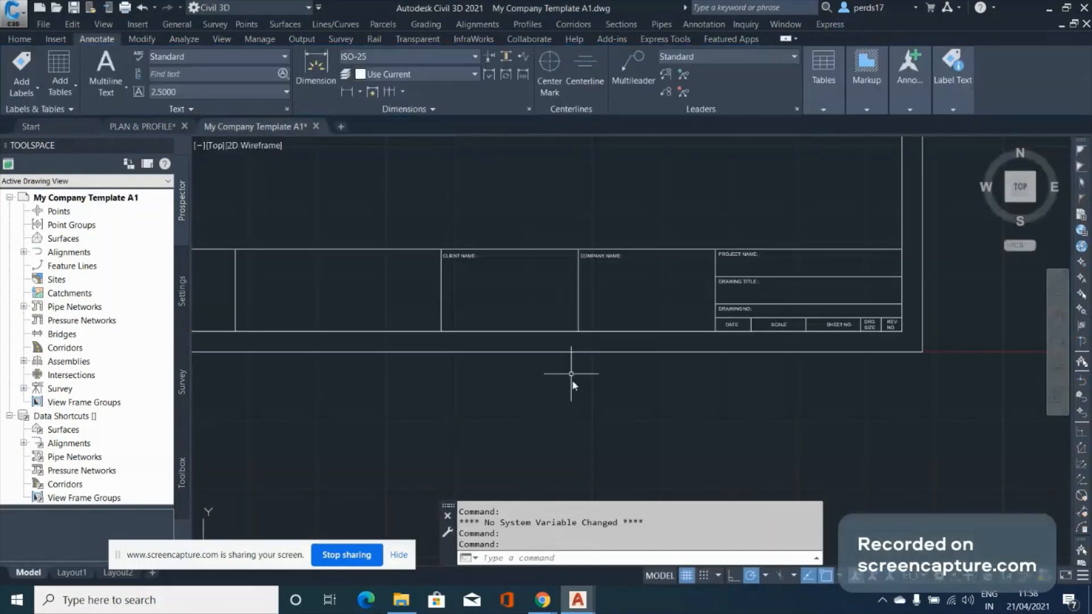
{"action": "scroll", "coordinate": [705, 417], "scroll_direction": "down", "scroll_amount": 4}
{"action": "scroll", "coordinate": [709, 421], "scroll_direction": "up", "scroll_amount": 10}
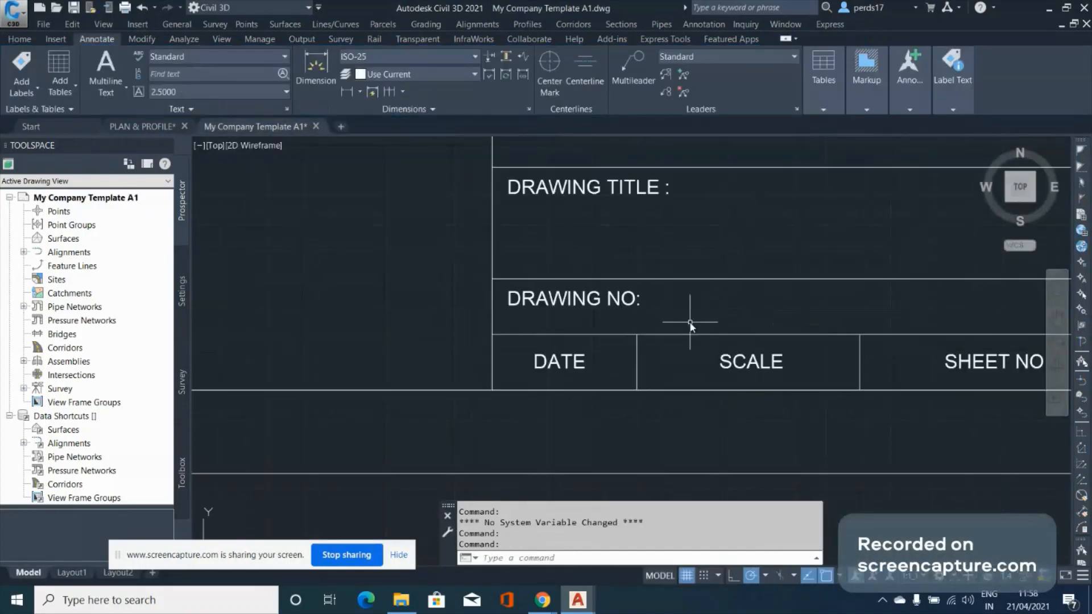
{"action": "scroll", "coordinate": [790, 318], "scroll_direction": "down", "scroll_amount": 3}
{"action": "scroll", "coordinate": [948, 348], "scroll_direction": "down", "scroll_amount": 4}
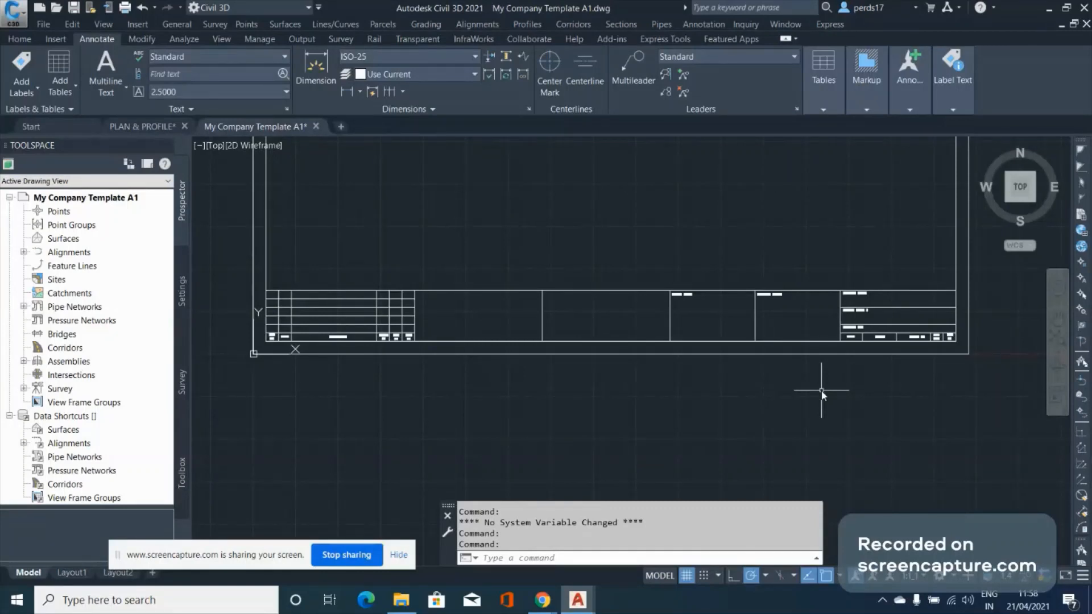
Open the Sheet Set Manager with the SSM command
{"action": "type", "text": "ssm"}
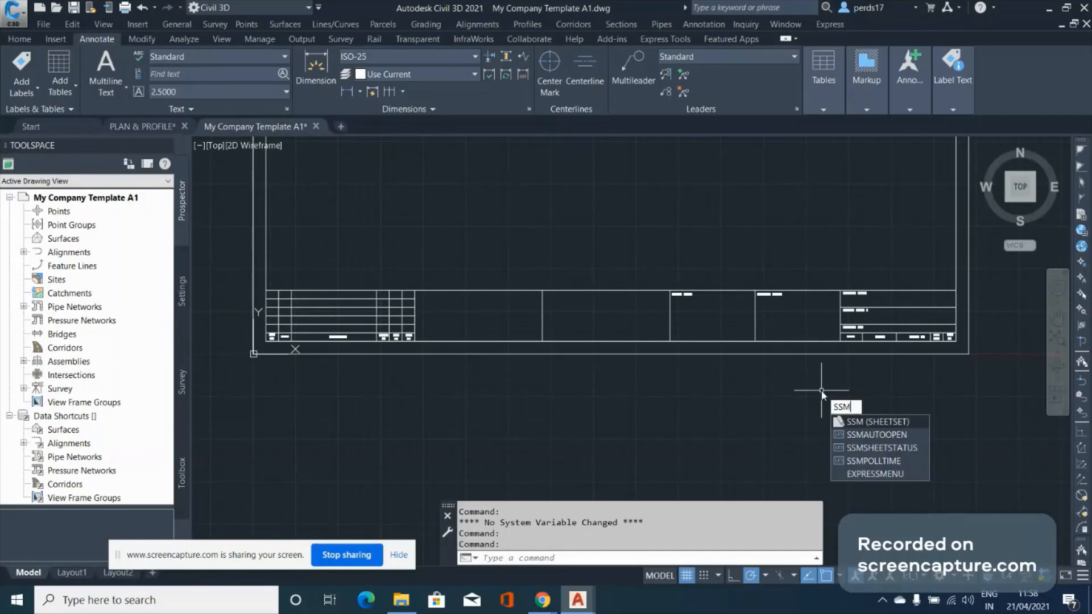
{"action": "key", "text": "Return"}
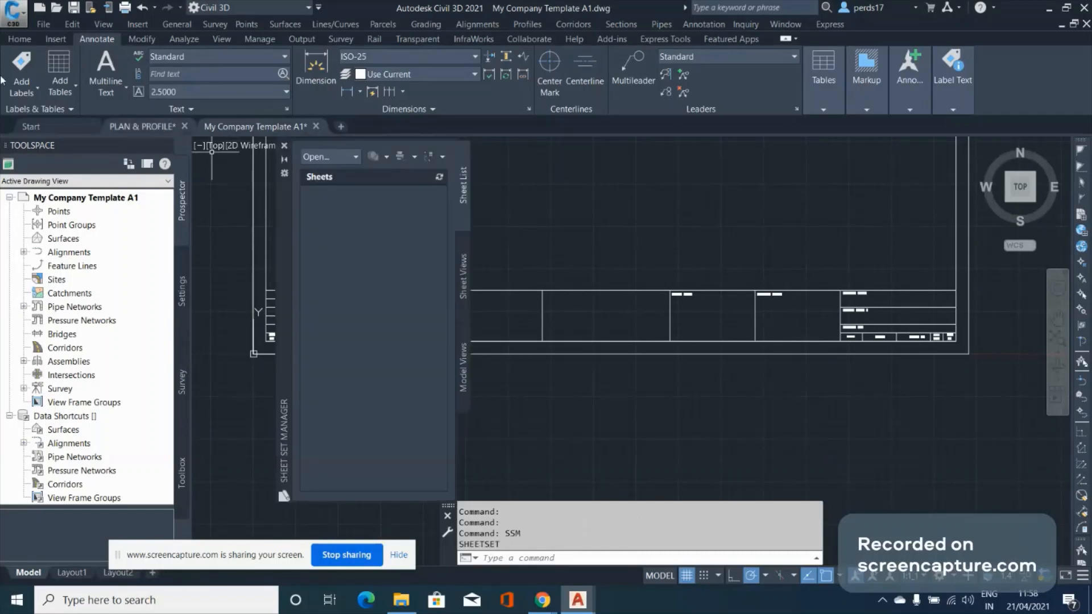
{"action": "left_click", "coordinate": [18, 38]}
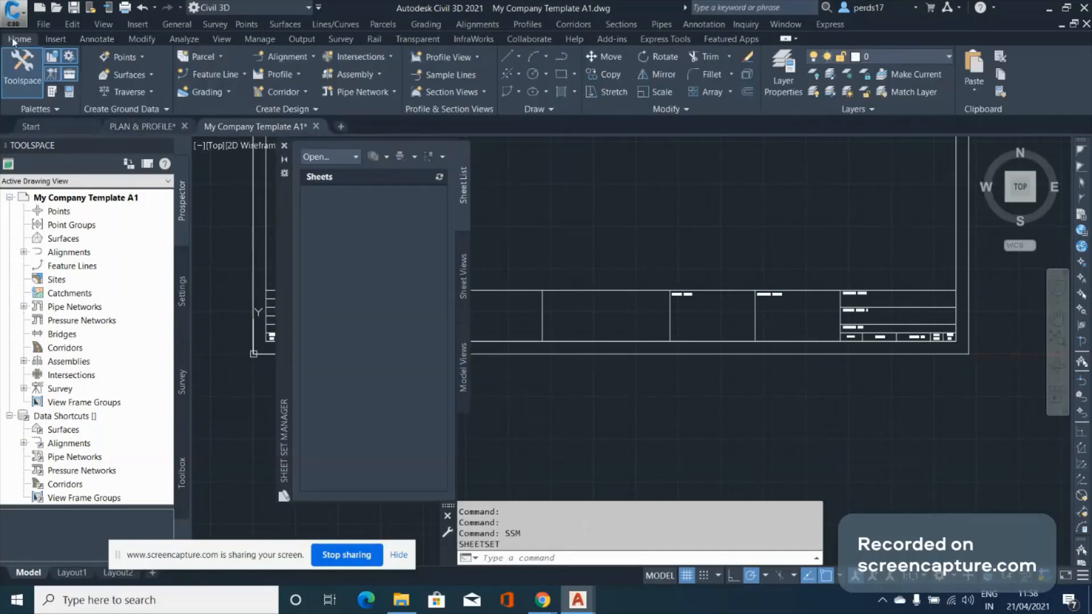
{"action": "left_click", "coordinate": [66, 109]}
Start a new sheet set from existing drawings, named PROJECT X, keeping its data file in the desktop's Plan & Profile folder
{"action": "left_click", "coordinate": [355, 158]}
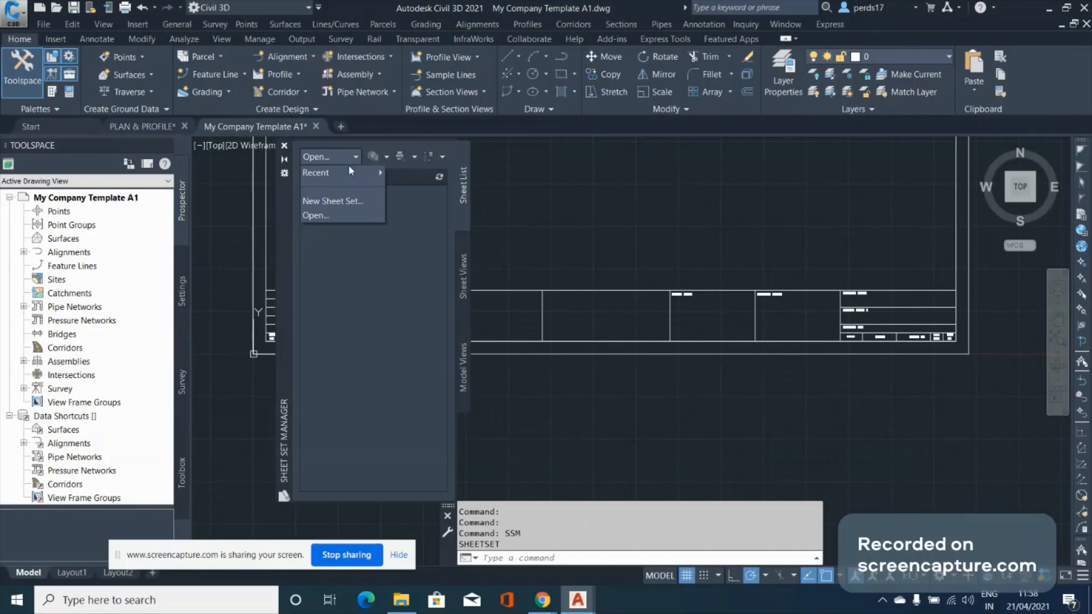
{"action": "left_click", "coordinate": [334, 202]}
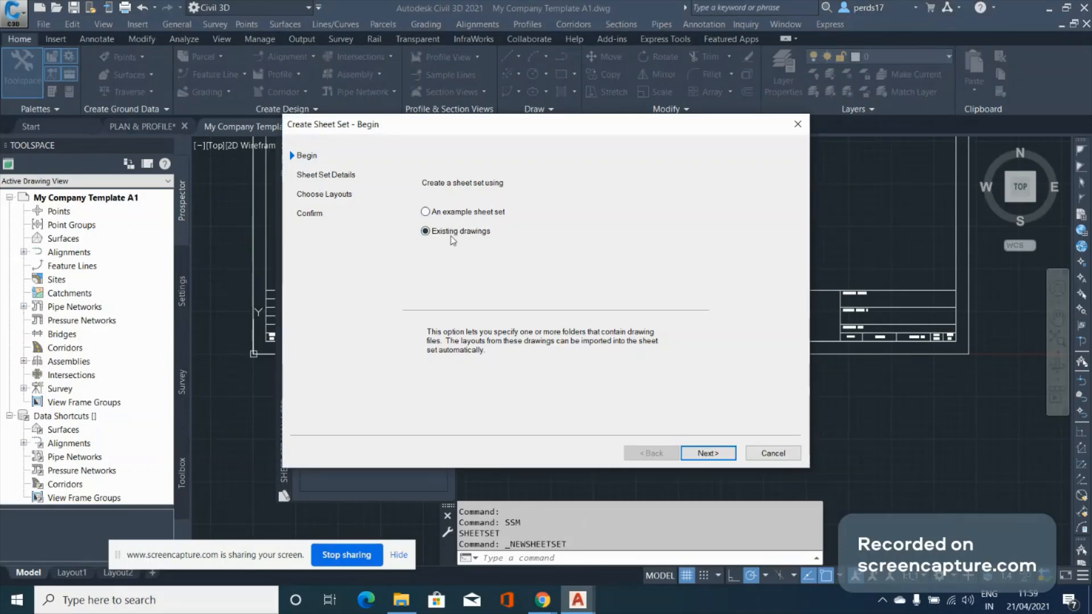
{"action": "left_click", "coordinate": [714, 454]}
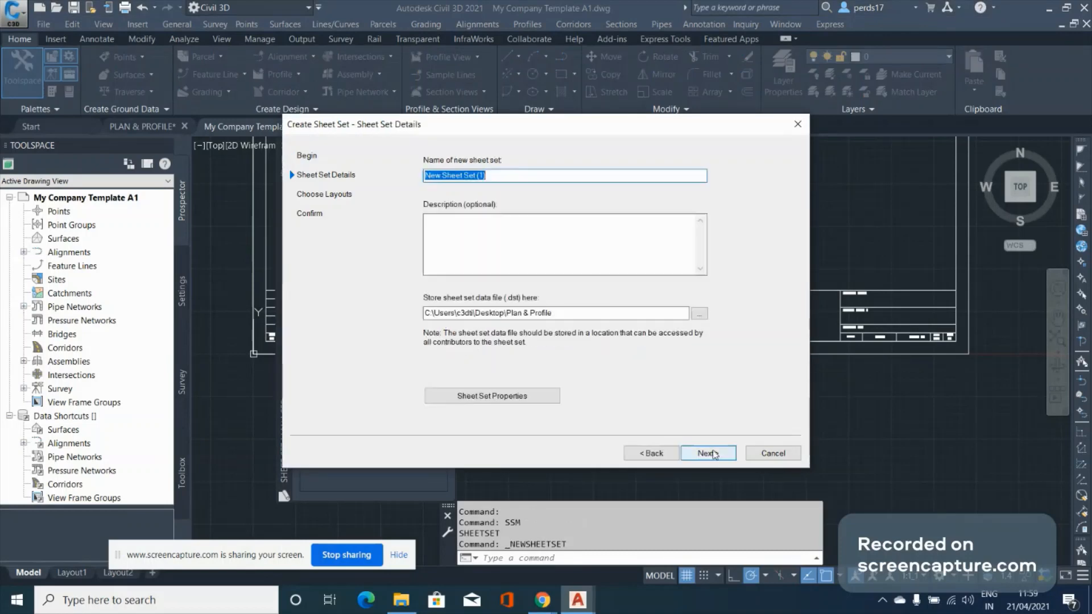
{"action": "type", "text": "pr"}
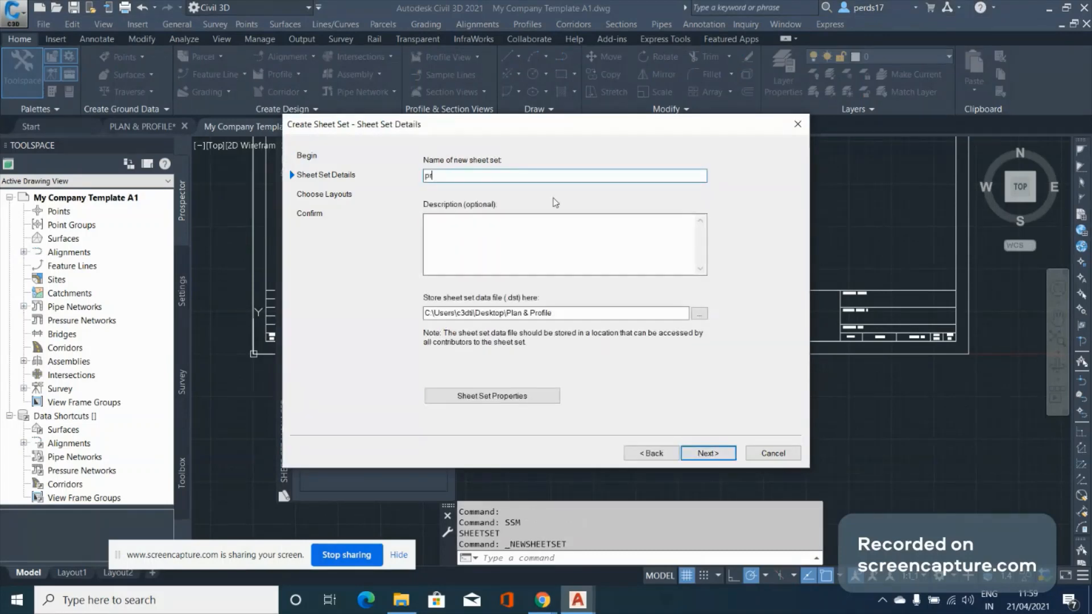
{"action": "key", "text": "BackSpace"}
{"action": "key", "text": "BackSpace"}
{"action": "type", "text": "PROJECT X"}
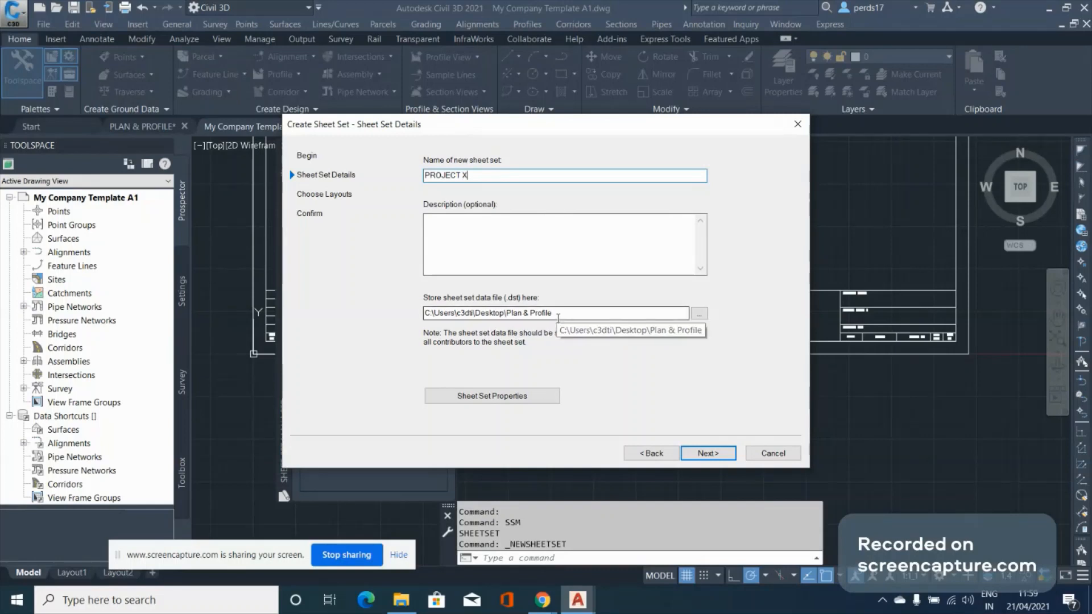
{"action": "left_click", "coordinate": [718, 455]}
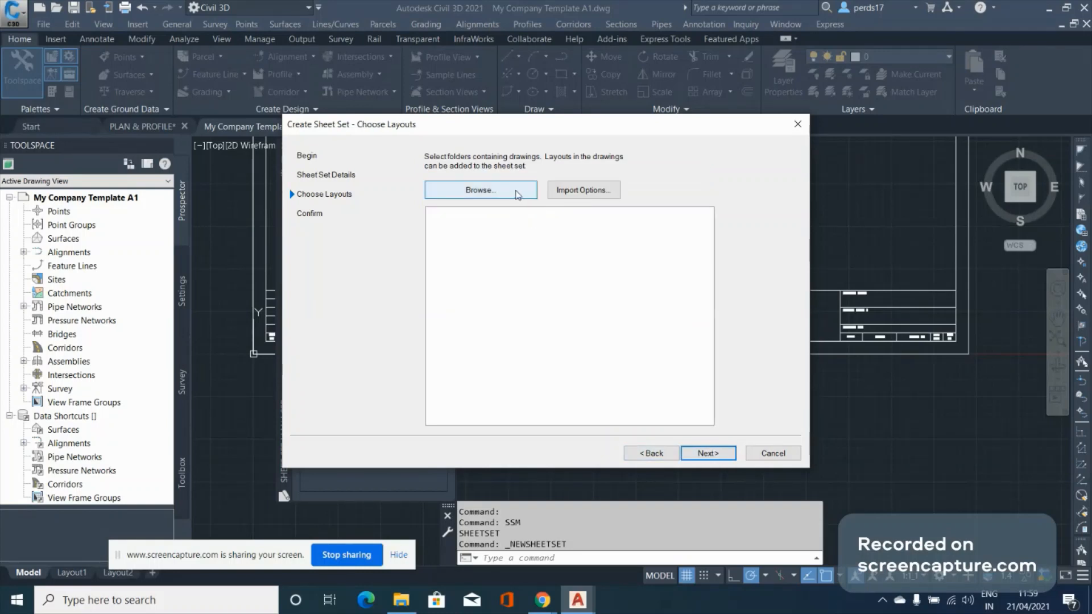
{"action": "left_click", "coordinate": [516, 194]}
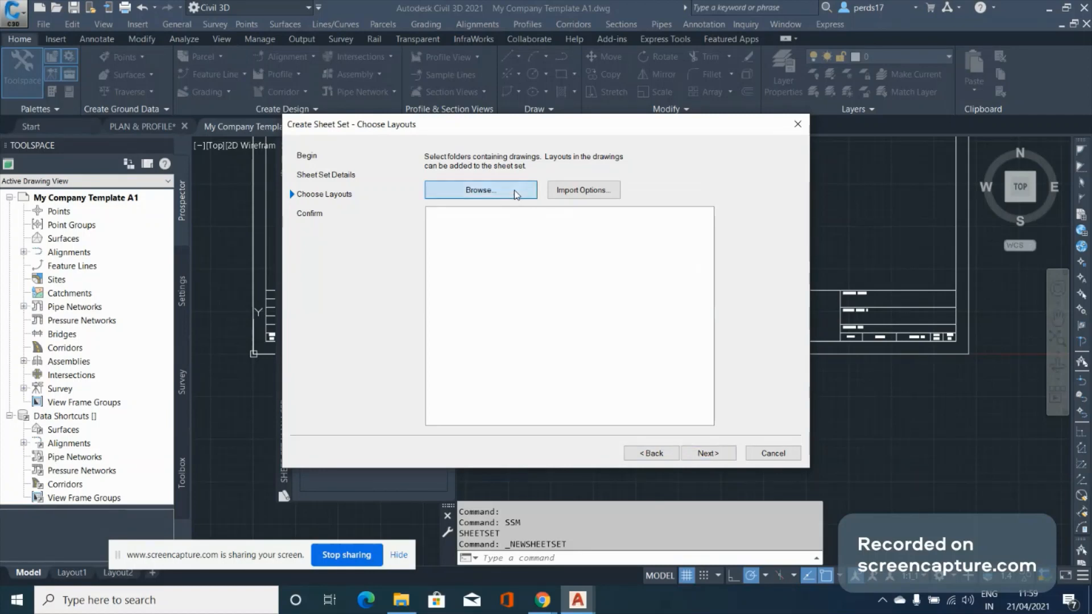
{"action": "scroll", "coordinate": [608, 288], "scroll_direction": "up", "scroll_amount": 3}
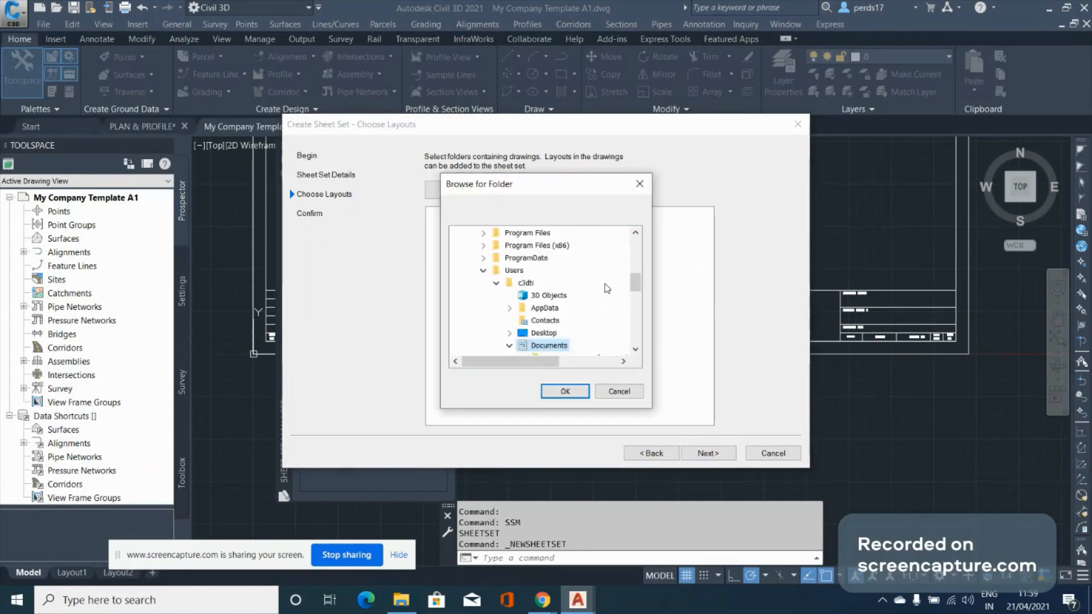
{"action": "left_click", "coordinate": [628, 392]}
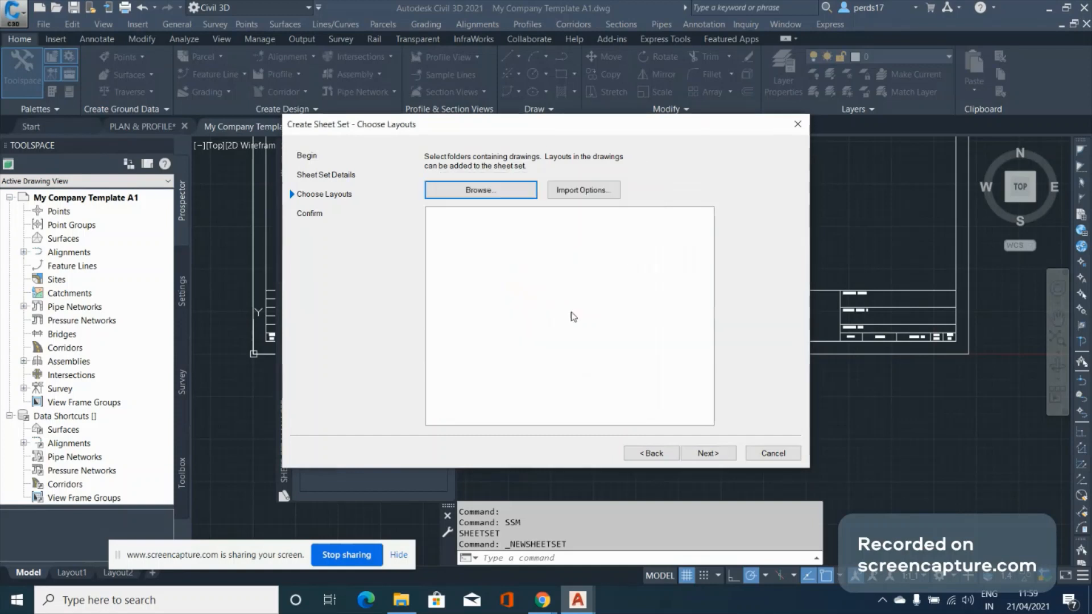
Finish creating the PROJECT X sheet set without adding any drawing folders or layouts
{"action": "left_click", "coordinate": [707, 454]}
{"action": "left_click", "coordinate": [709, 452]}
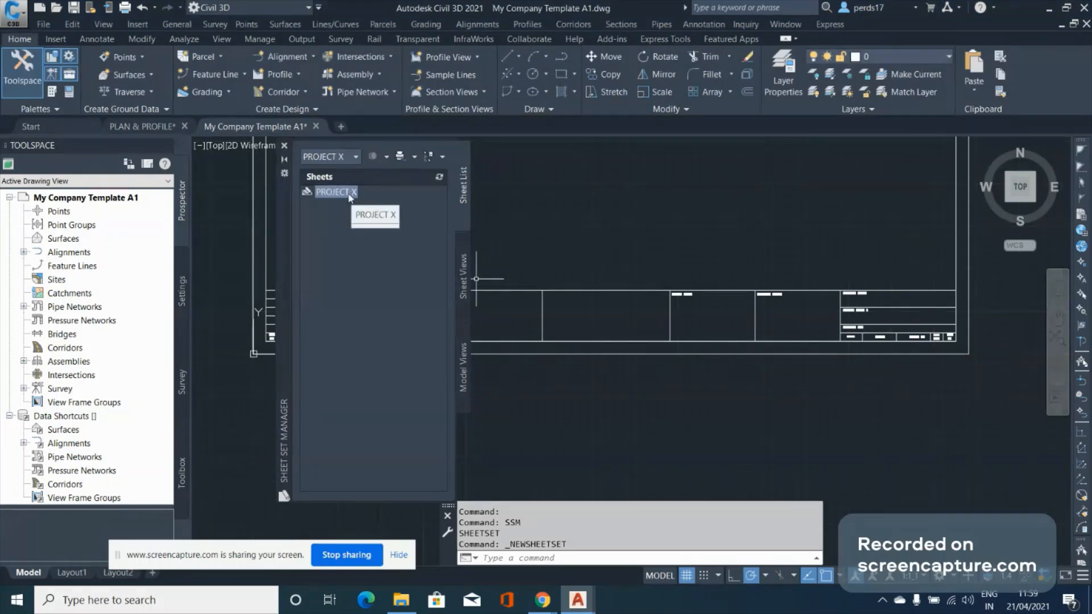
Set PROJECT X's sheet creation template to Layout1 of A1 C3D Template.dwt from the desktop's Plan & Profile folder
{"action": "right_click", "coordinate": [350, 197]}
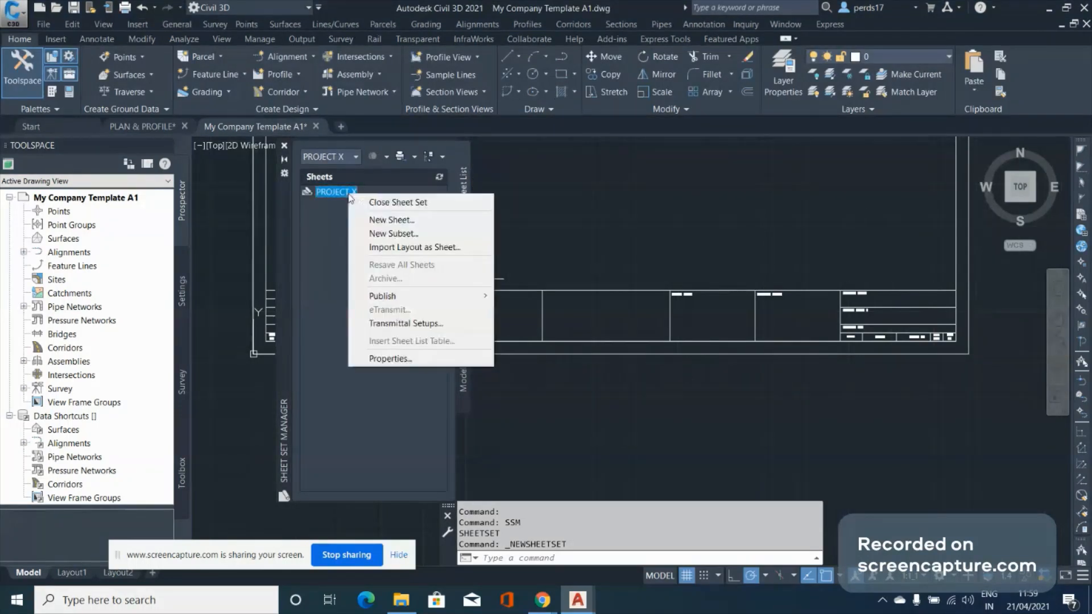
{"action": "left_click", "coordinate": [401, 359]}
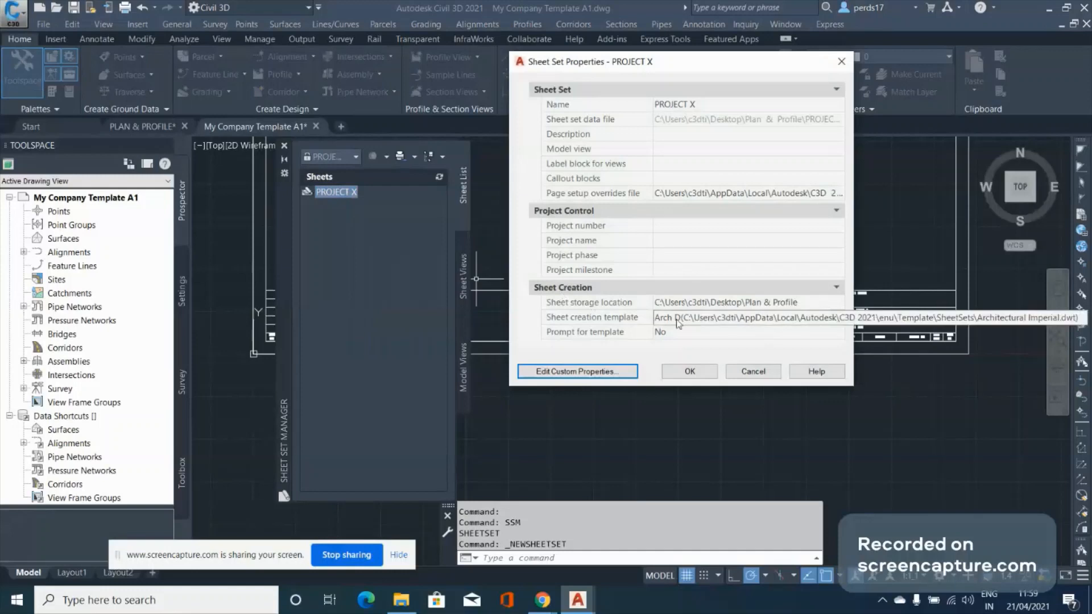
{"action": "left_click", "coordinate": [771, 323]}
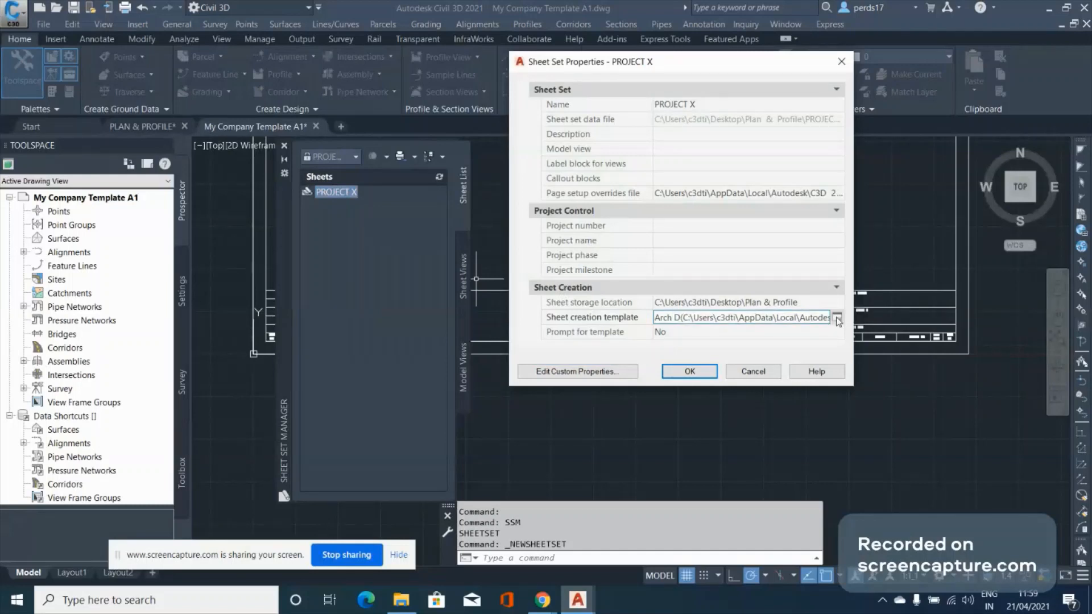
{"action": "left_click", "coordinate": [836, 319]}
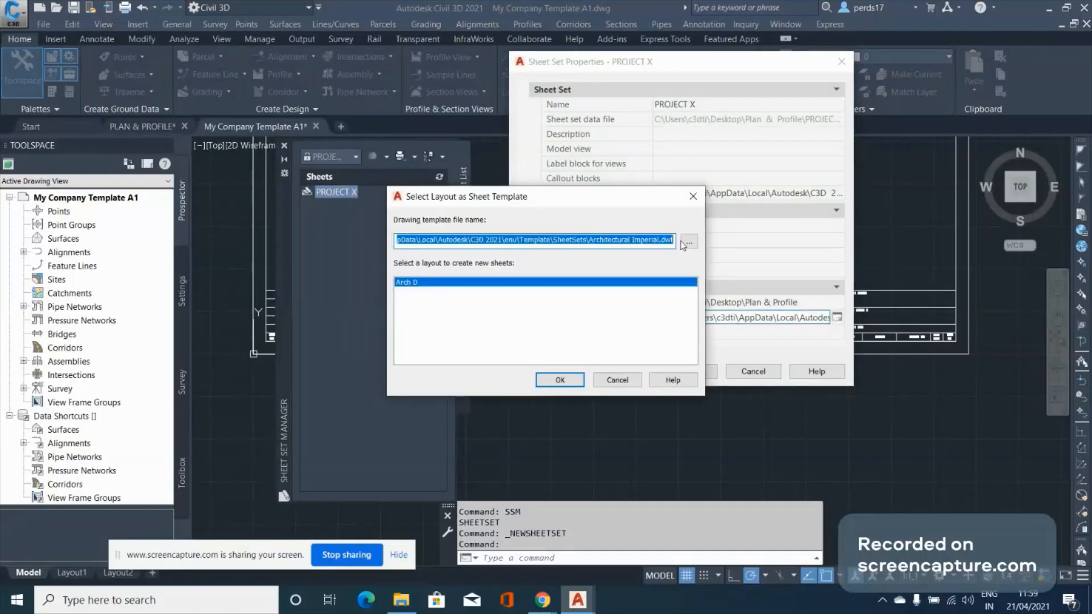
{"action": "left_click", "coordinate": [688, 243]}
{"action": "left_click", "coordinate": [348, 263]}
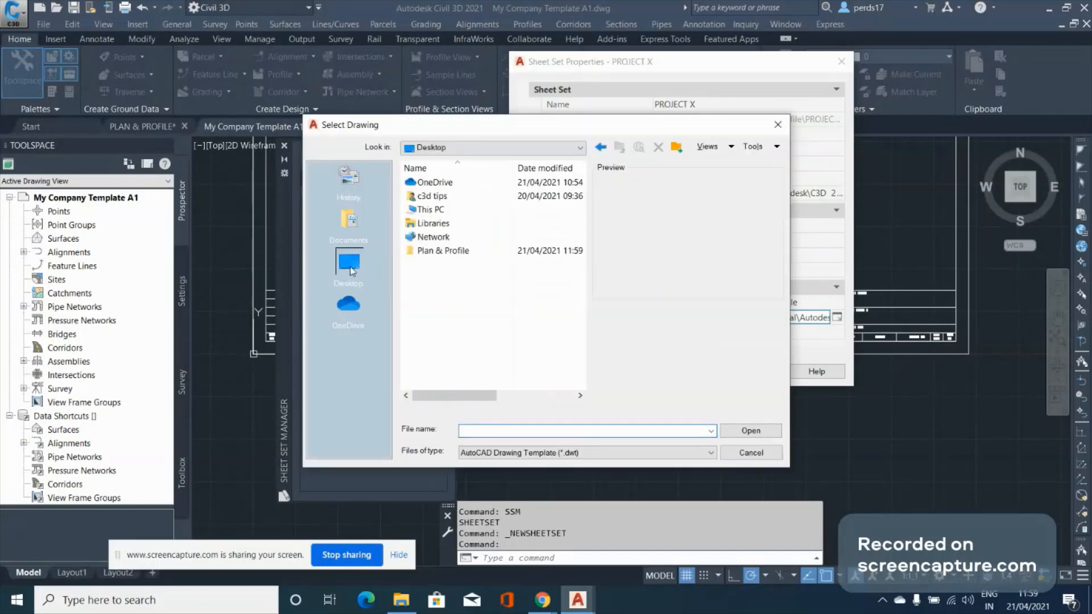
{"action": "double_click", "coordinate": [443, 250]}
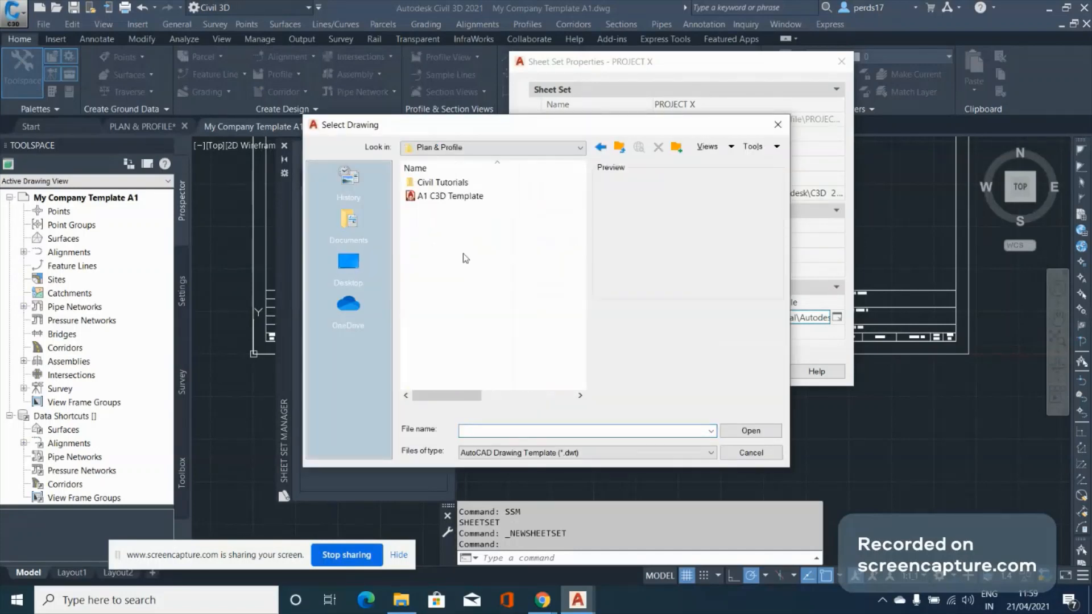
{"action": "left_click", "coordinate": [449, 196]}
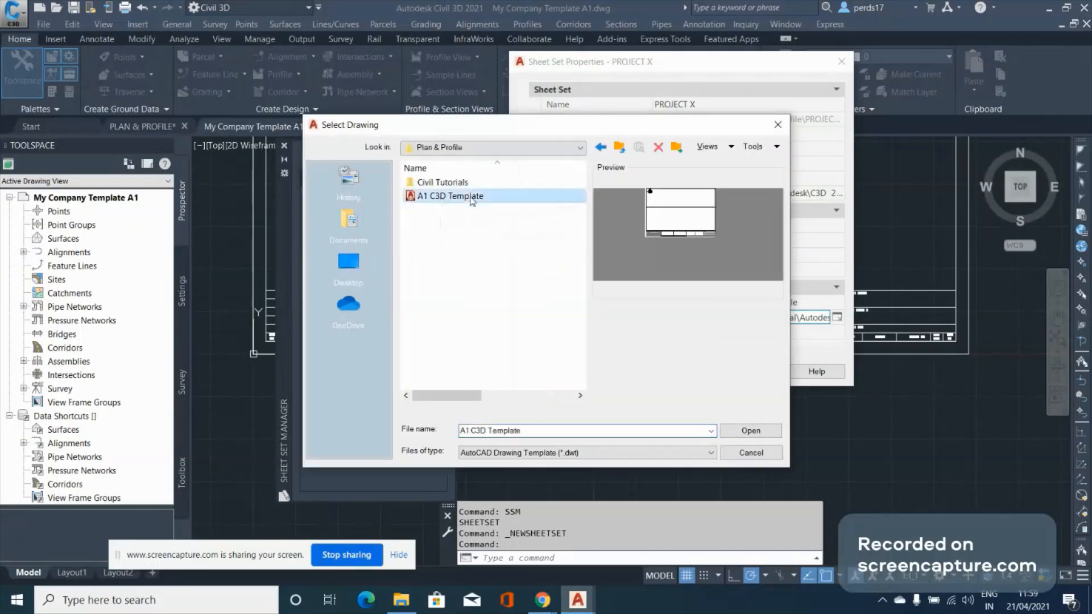
{"action": "left_click", "coordinate": [740, 432]}
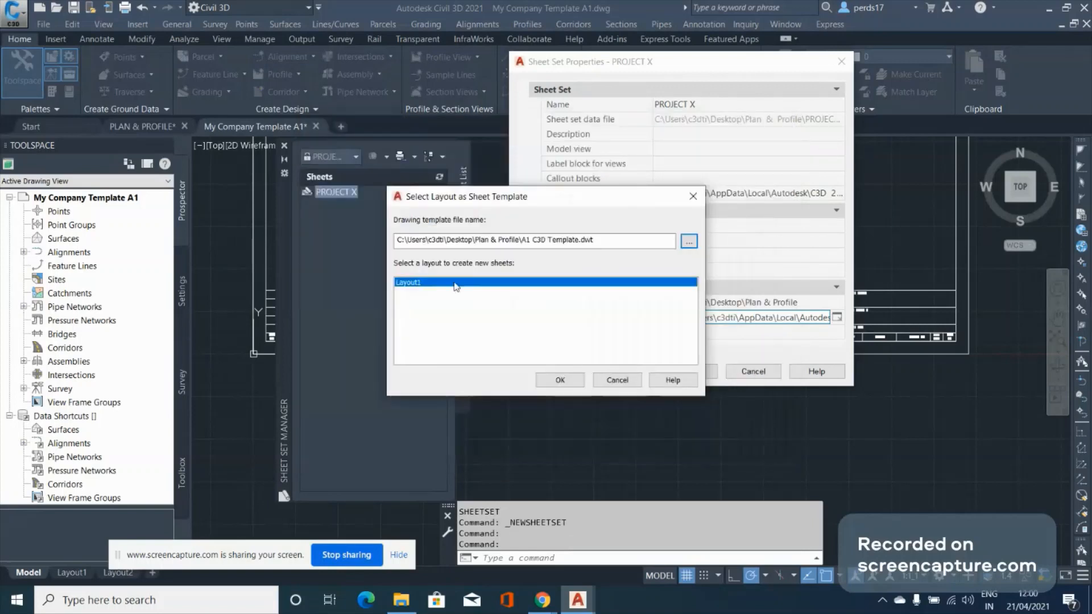
{"action": "left_click", "coordinate": [561, 380]}
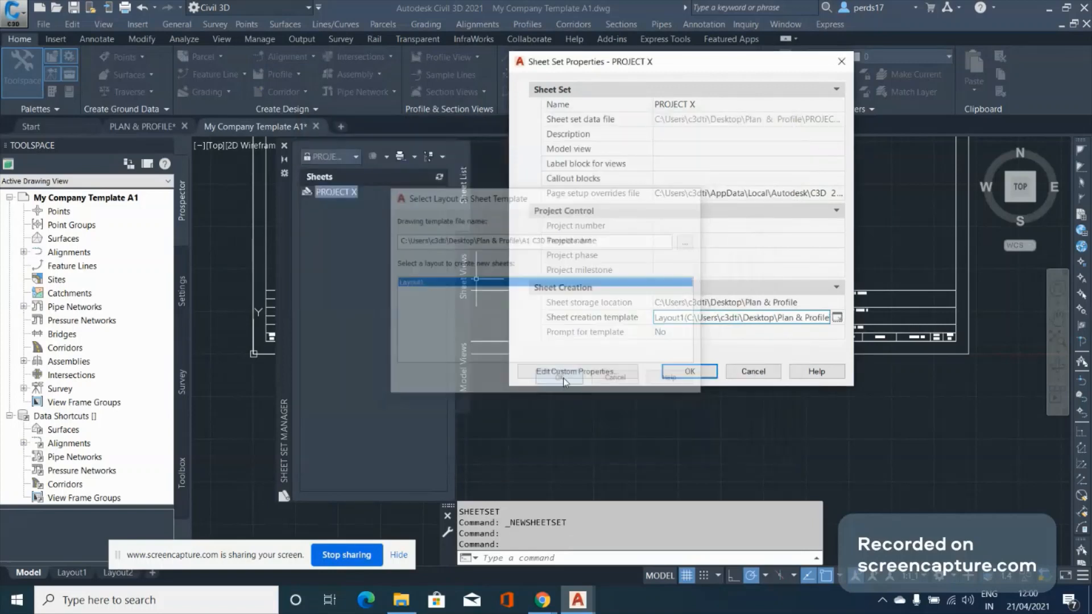
{"action": "left_click", "coordinate": [689, 371]}
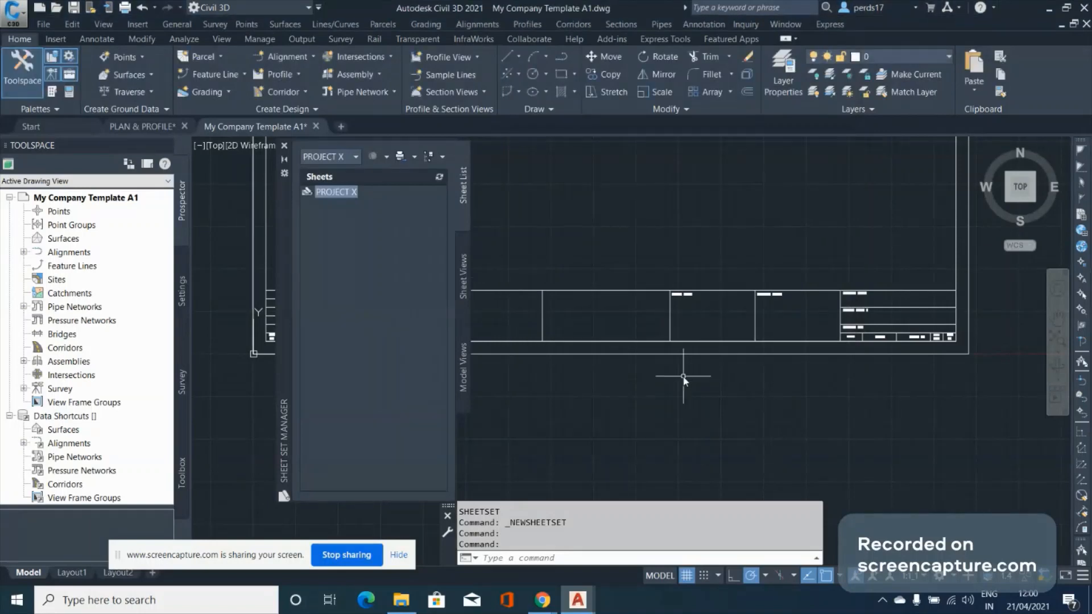
Add a new sheet to PROJECT X with number 1 and title PLAN & PROFILE
{"action": "right_click", "coordinate": [347, 198]}
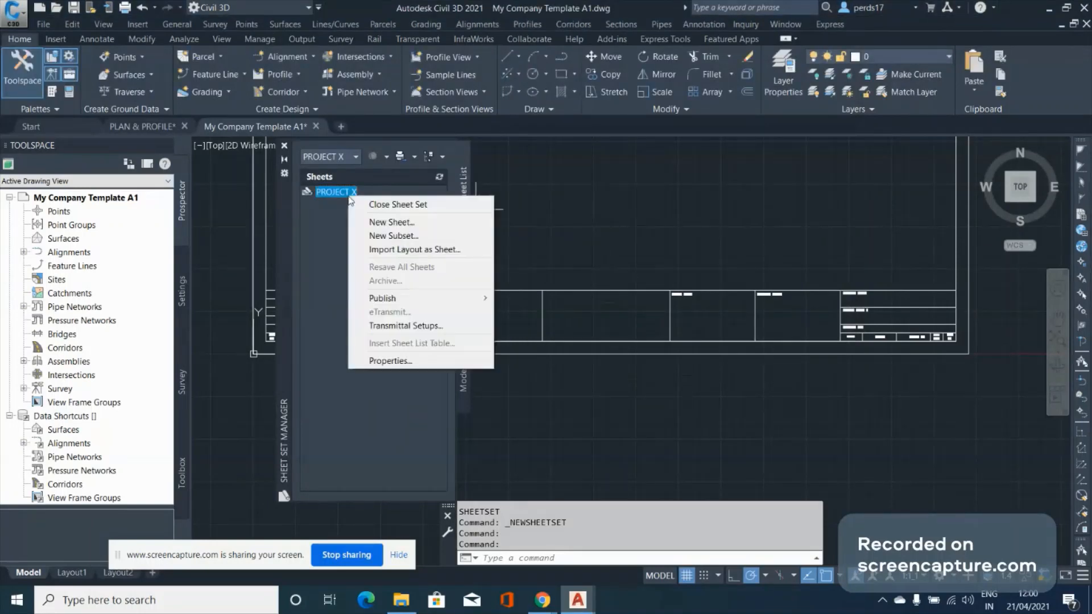
{"action": "left_click", "coordinate": [401, 226]}
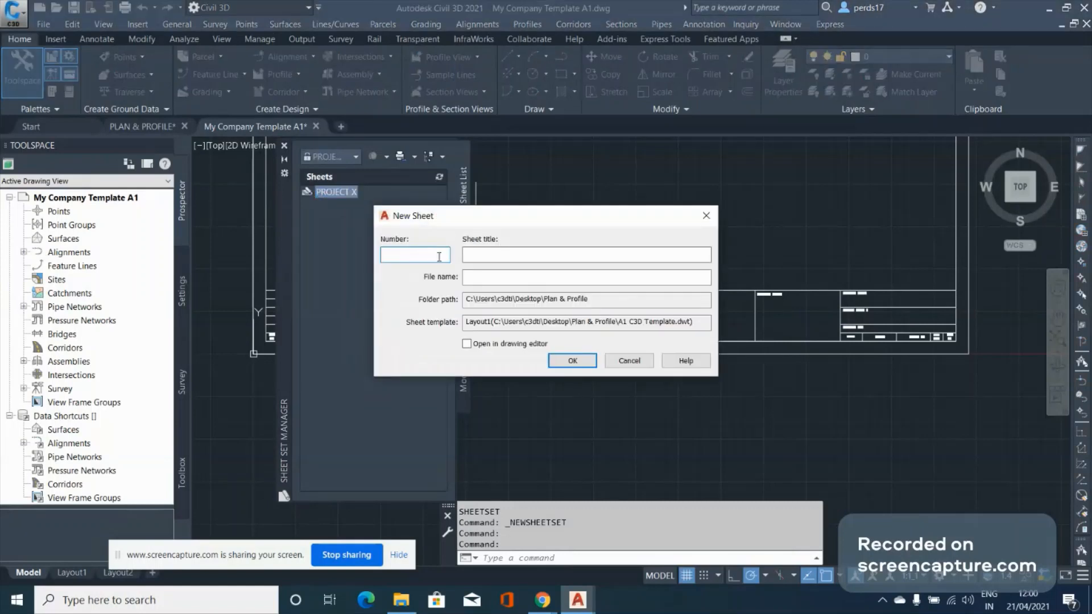
{"action": "type", "text": "1"}
{"action": "left_click", "coordinate": [478, 254]}
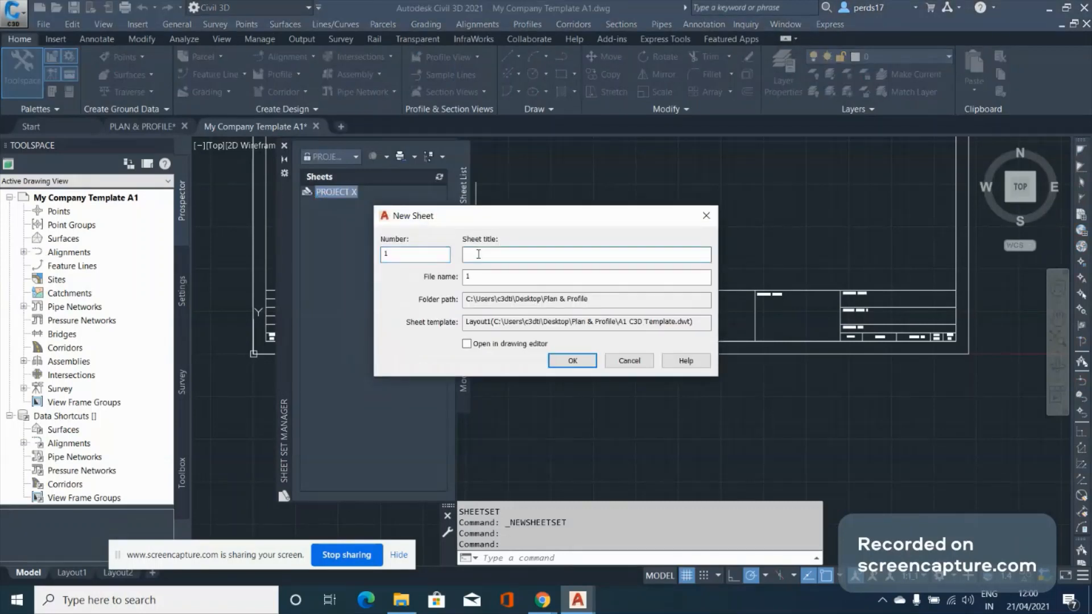
{"action": "type", "text": "PLAN & PROFILE"}
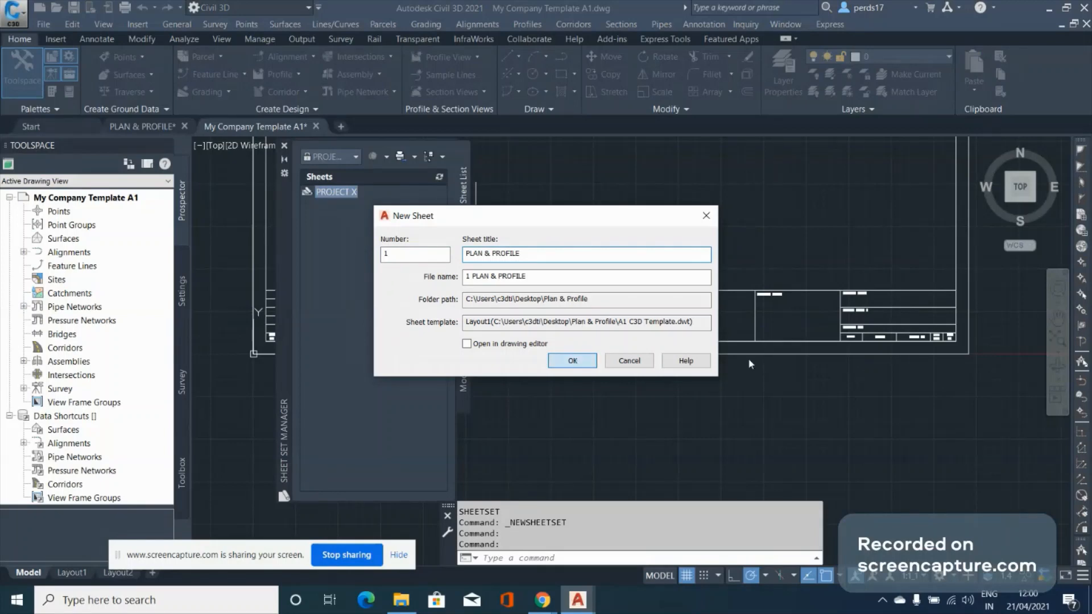
{"action": "key", "text": "Return"}
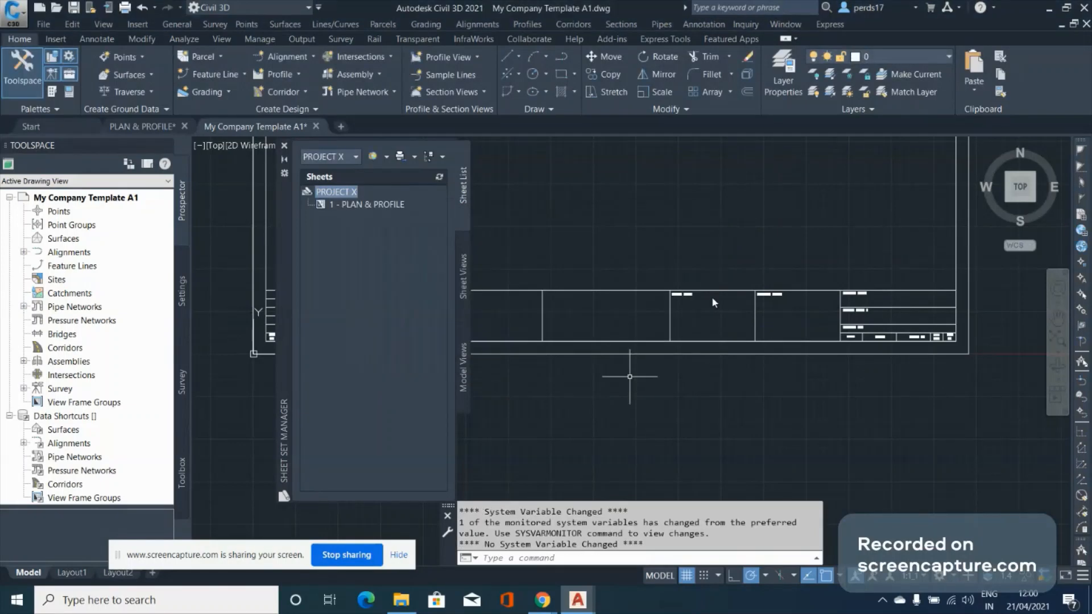
Open sheet 1 - PLAN & PROFILE from the PROJECT X sheet set and examine its title block
{"action": "right_click", "coordinate": [397, 209]}
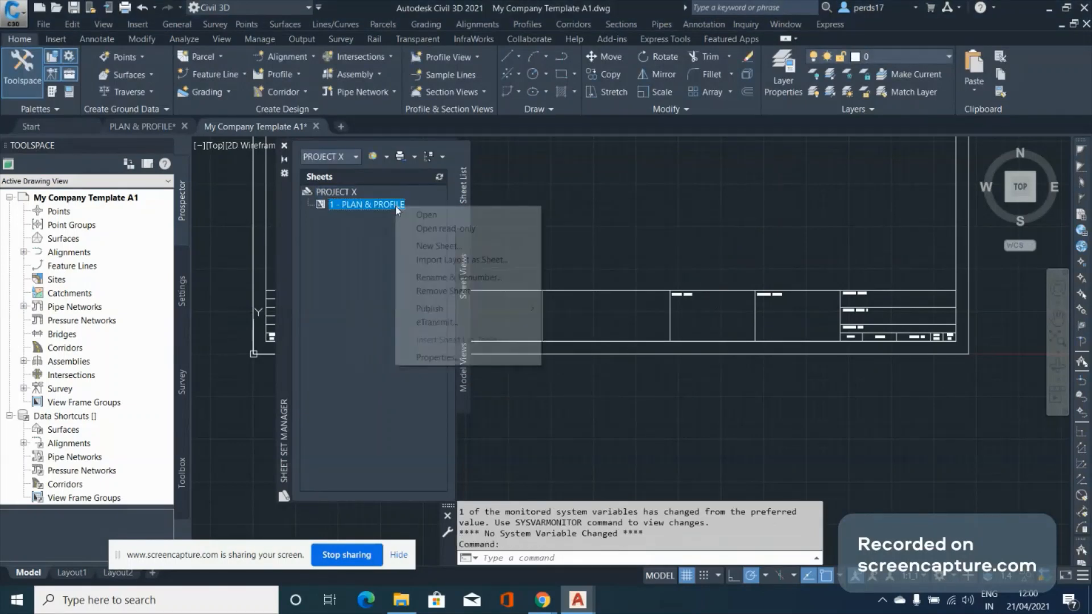
{"action": "left_click", "coordinate": [449, 213]}
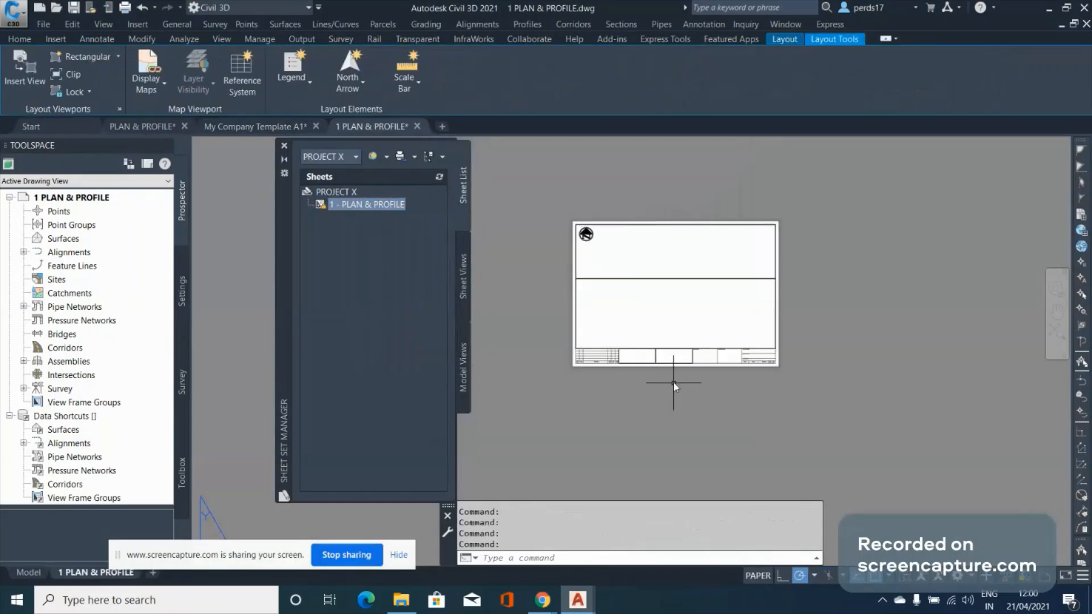
{"action": "scroll", "coordinate": [762, 368], "scroll_direction": "up", "scroll_amount": 2}
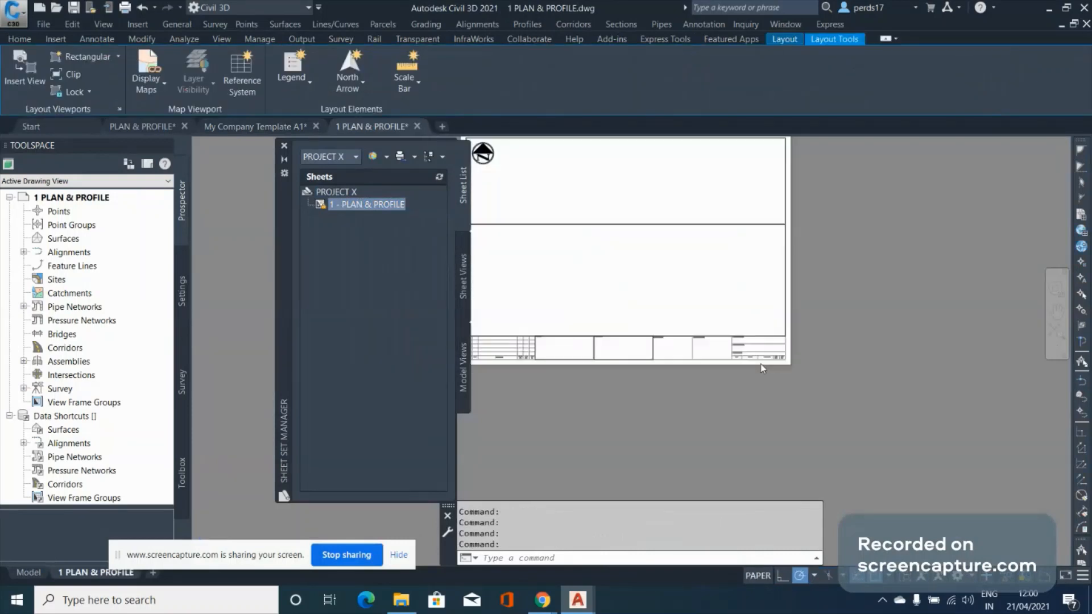
{"action": "scroll", "coordinate": [762, 366], "scroll_direction": "up", "scroll_amount": 3}
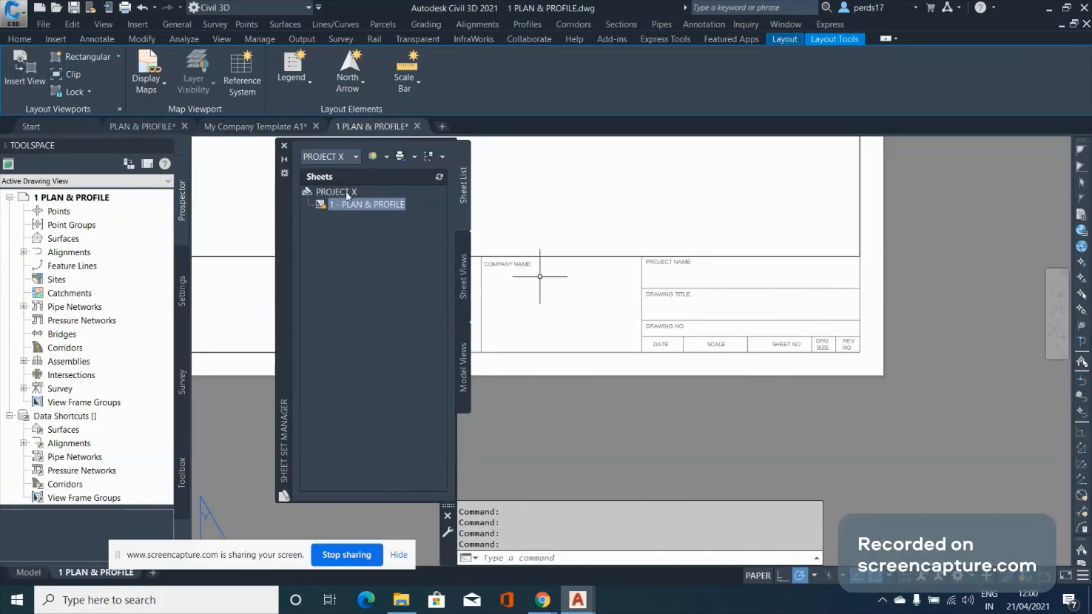
Switch to File Explorer, locate the PROJECT X sheet set file in the Plan & Profile folder, and return to the drawing
{"action": "left_click", "coordinate": [405, 603]}
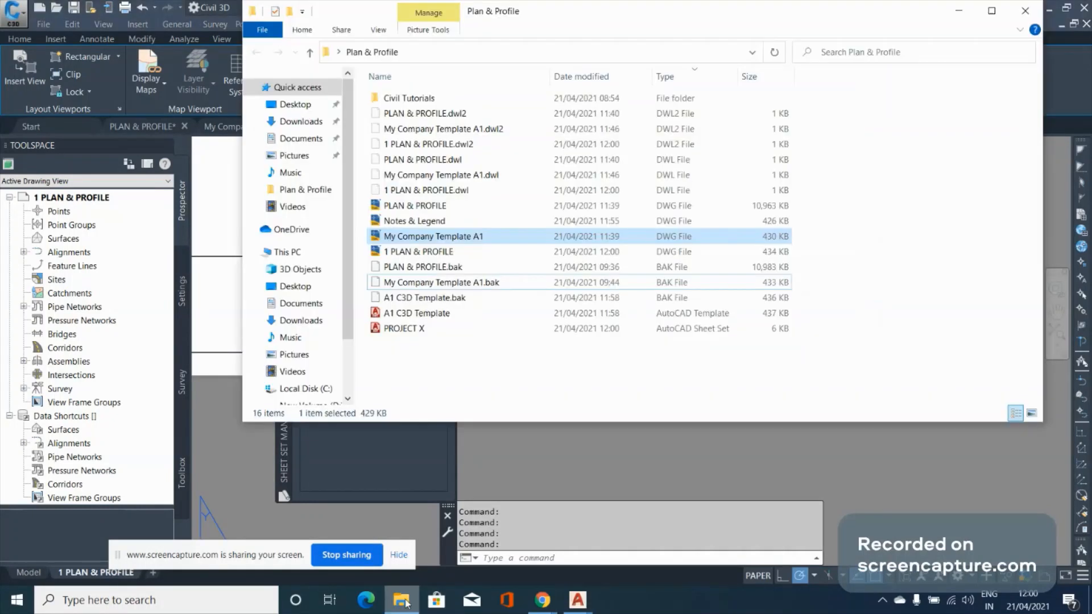
{"action": "double_click", "coordinate": [589, 13]}
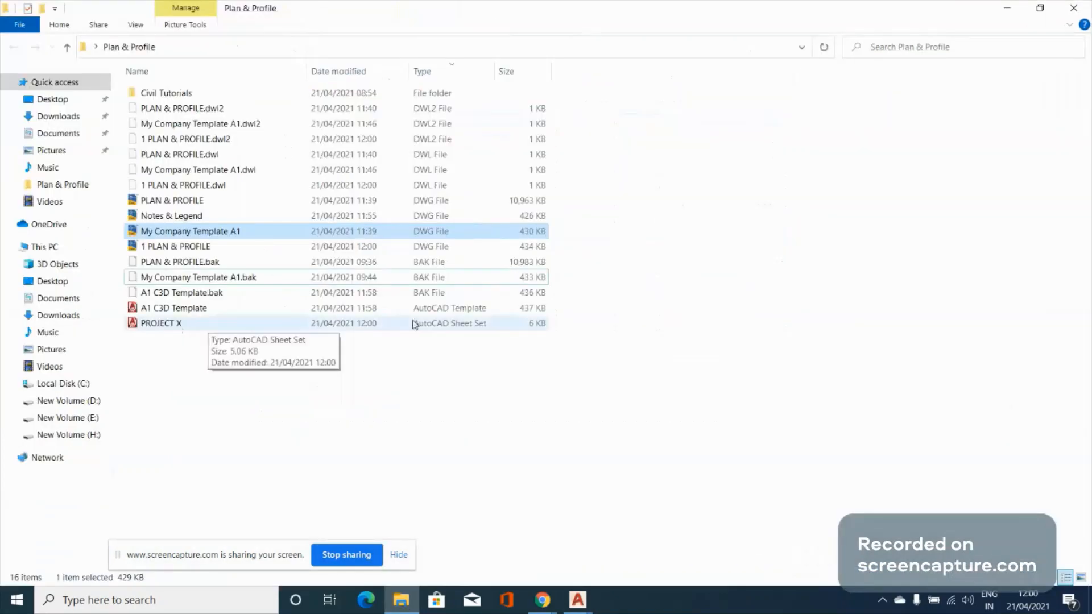
{"action": "left_click", "coordinate": [379, 325]}
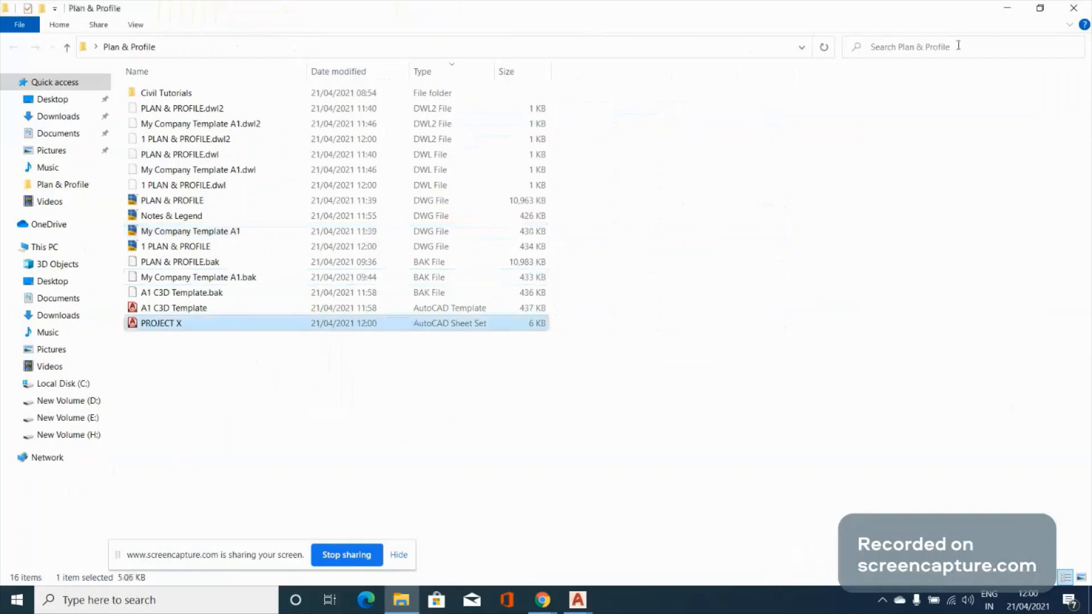
{"action": "left_click", "coordinate": [1012, 9]}
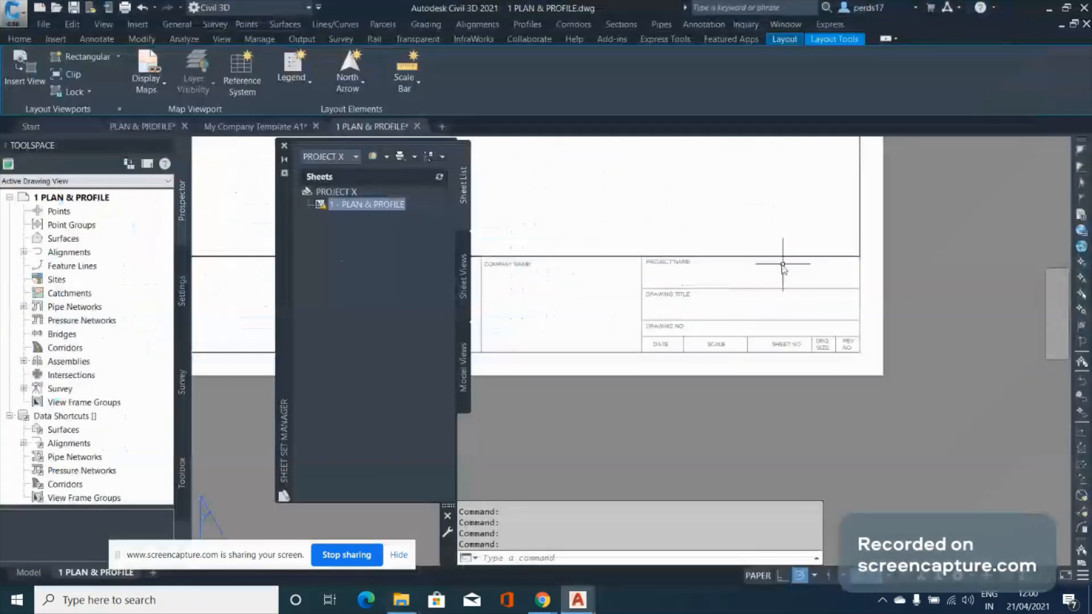
Start a multiline text box in the title block just below the PROJECT NAME label
{"action": "scroll", "coordinate": [659, 266], "scroll_direction": "up", "scroll_amount": 4}
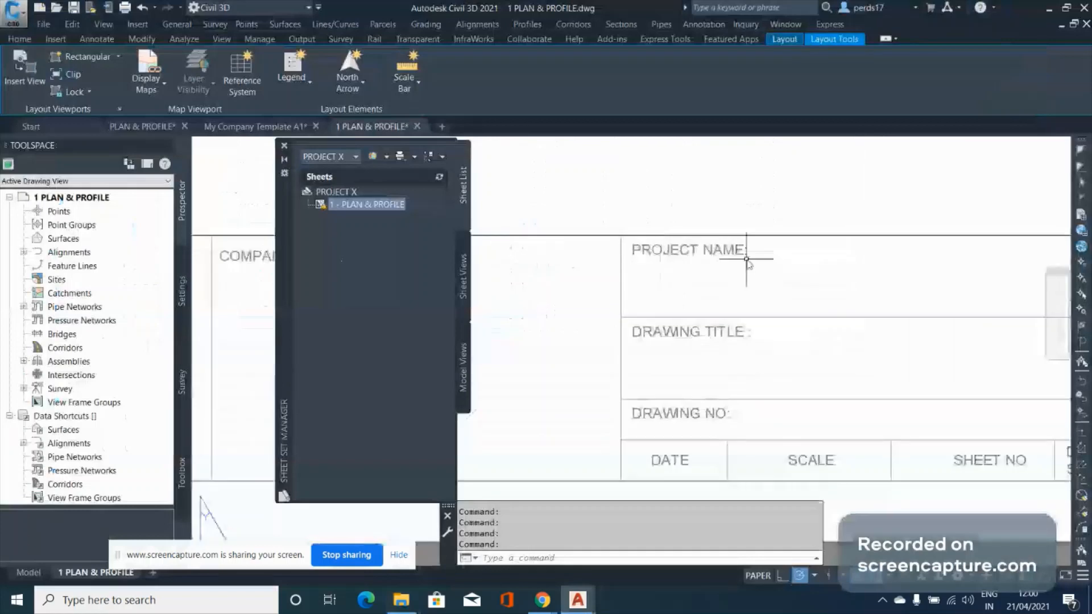
{"action": "scroll", "coordinate": [746, 259], "scroll_direction": "up", "scroll_amount": 2}
{"action": "scroll", "coordinate": [580, 262], "scroll_direction": "down", "scroll_amount": 4}
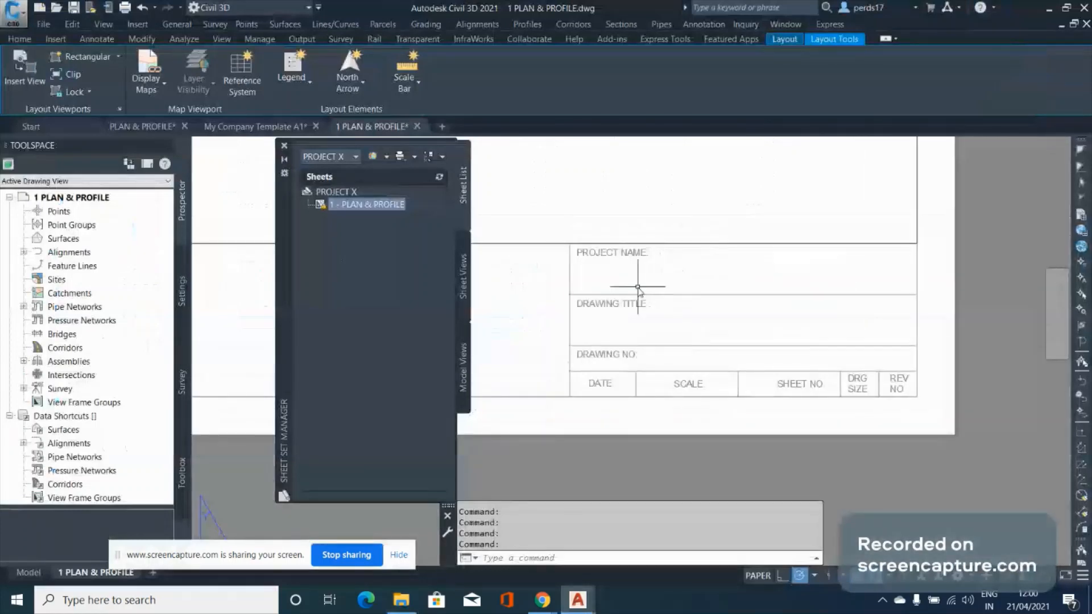
{"action": "type", "text": "M"}
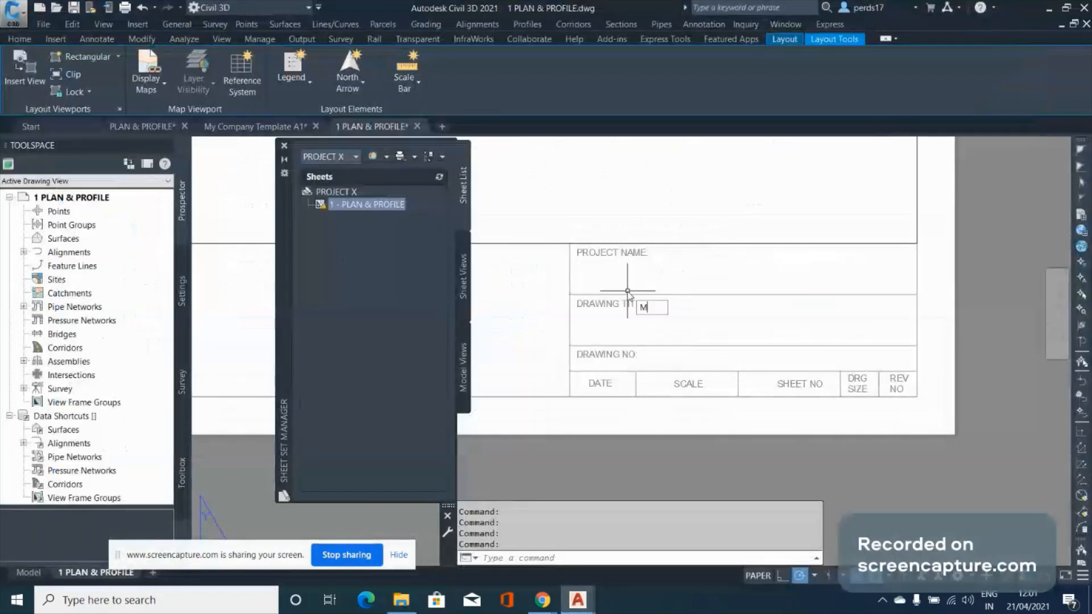
{"action": "type", "text": "TEXT"}
{"action": "key", "text": "Return"}
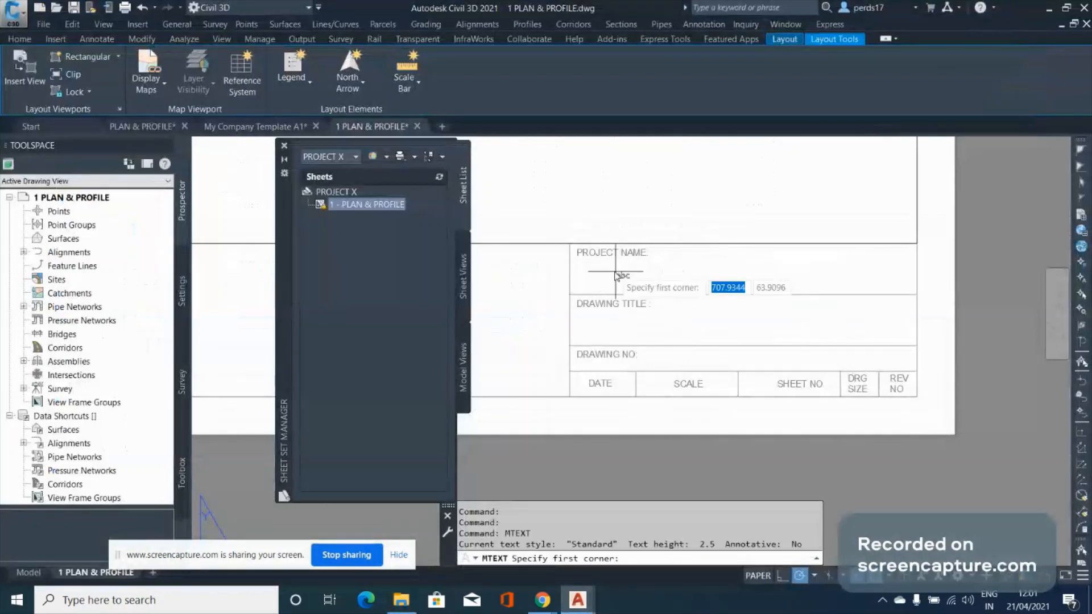
{"action": "left_click", "coordinate": [593, 264]}
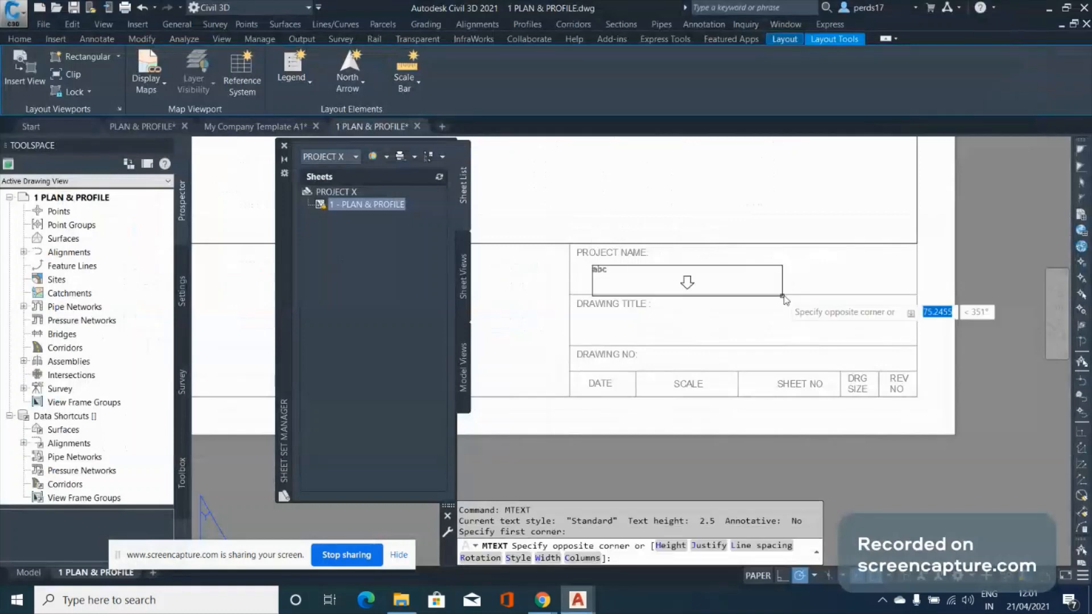
{"action": "left_click", "coordinate": [783, 296]}
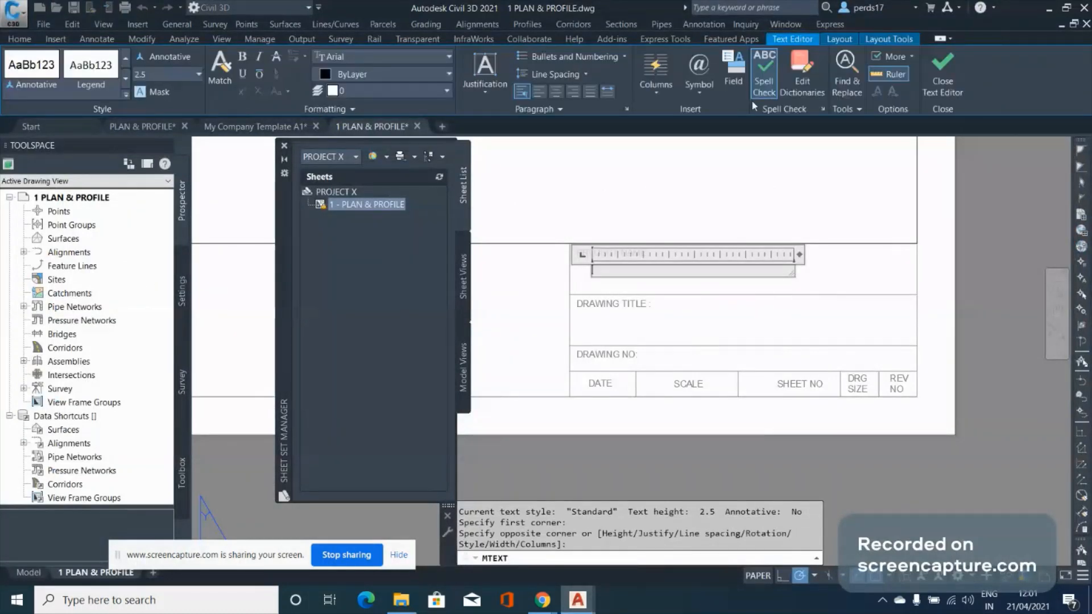
Insert the SheetSet field CurrentSheetSetProjectName in Uppercase format into the text box and finish the text
{"action": "left_click", "coordinate": [734, 72]}
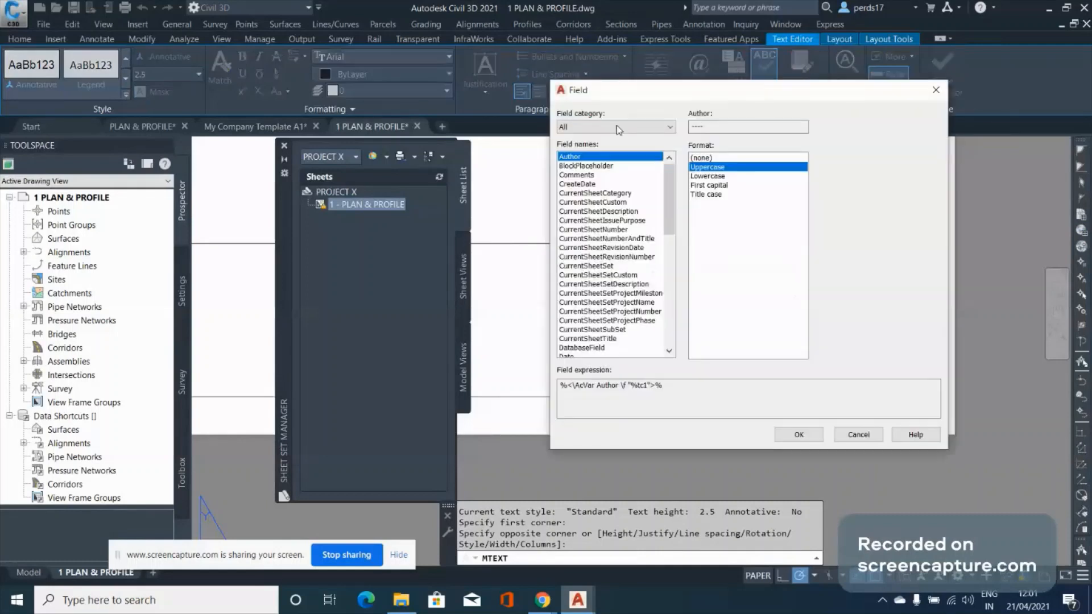
{"action": "left_click", "coordinate": [619, 127]}
{"action": "left_click", "coordinate": [594, 220]}
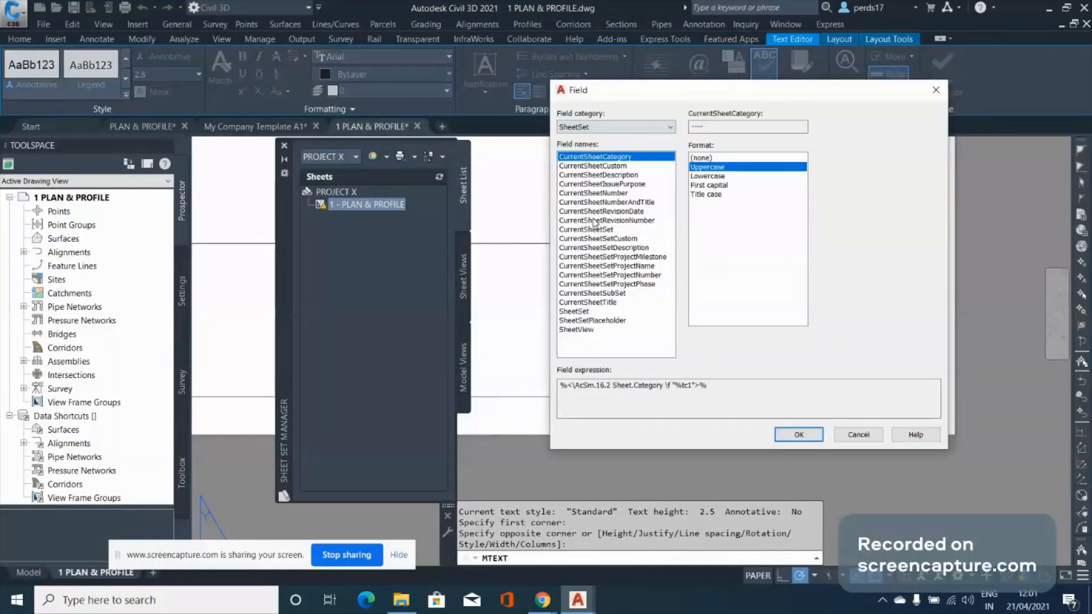
{"action": "left_click", "coordinate": [598, 267]}
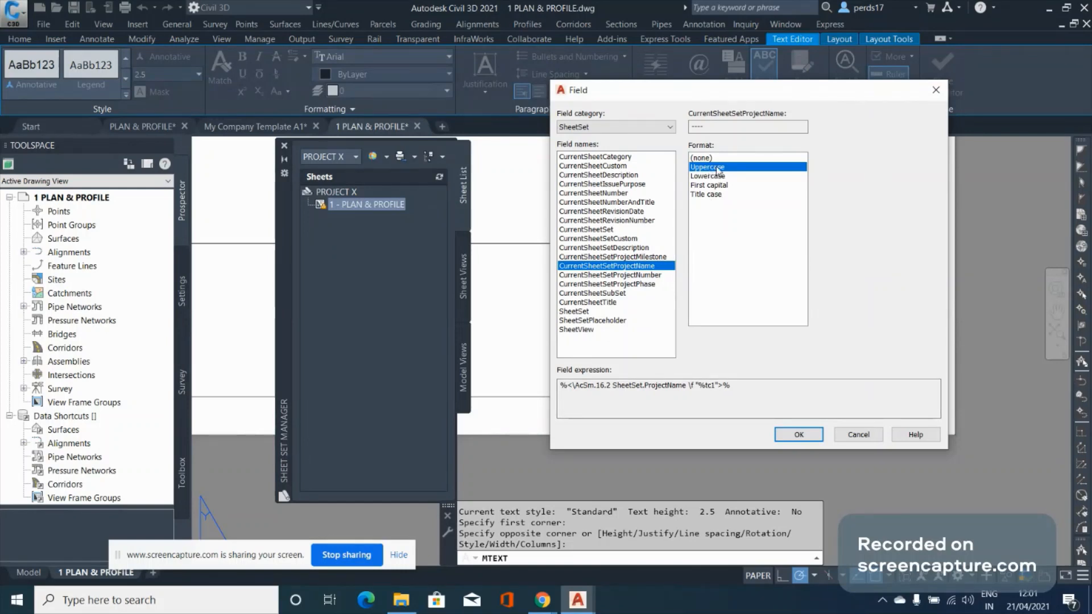
{"action": "left_click", "coordinate": [798, 435]}
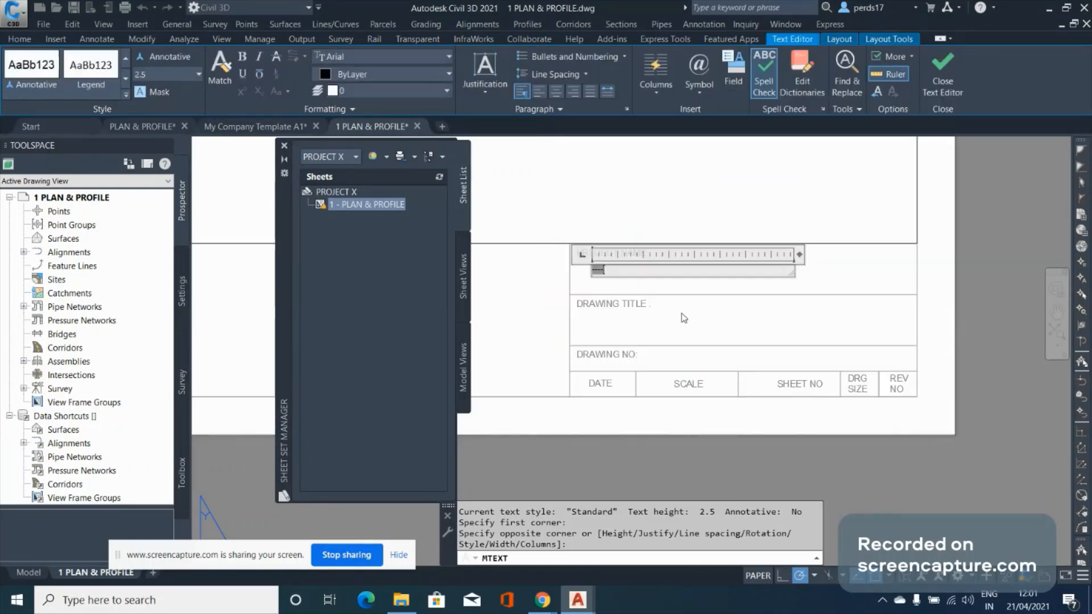
{"action": "left_click", "coordinate": [560, 273]}
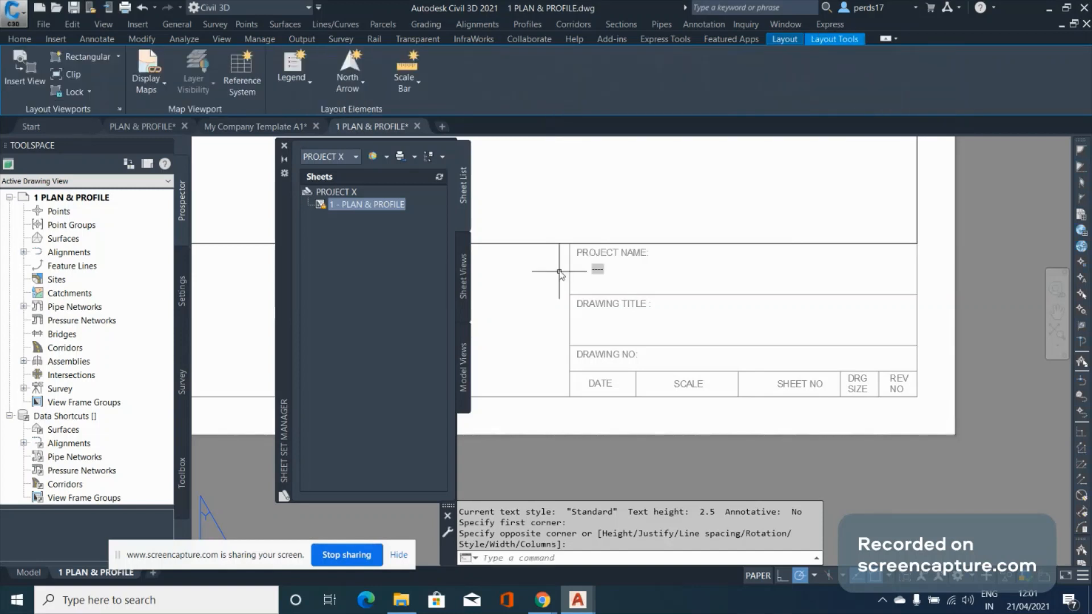
{"action": "scroll", "coordinate": [560, 273], "scroll_direction": "up", "scroll_amount": 4}
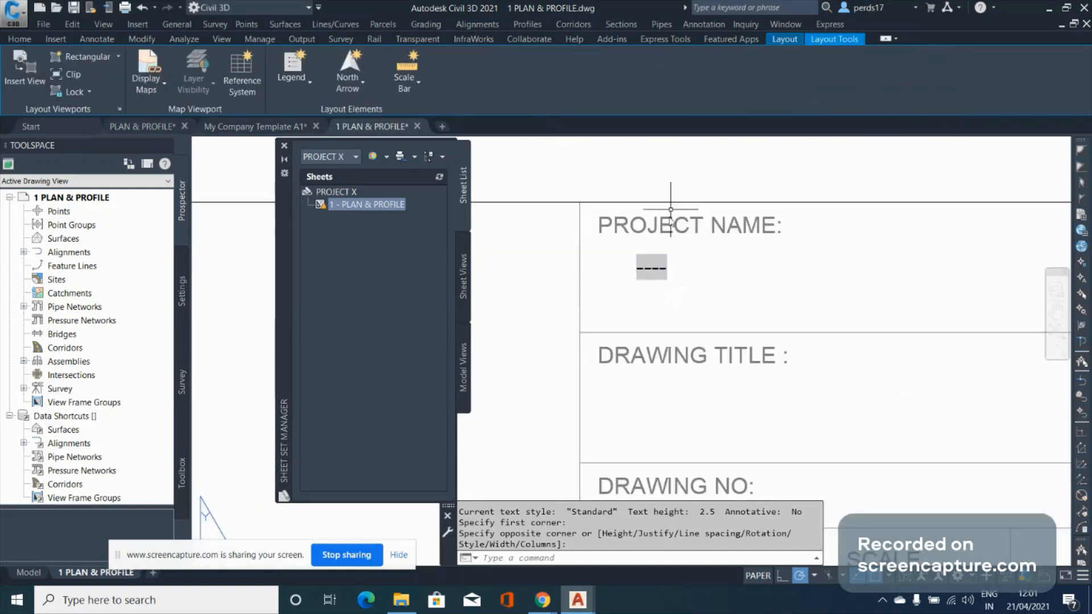
{"action": "scroll", "coordinate": [805, 265], "scroll_direction": "down", "scroll_amount": 2}
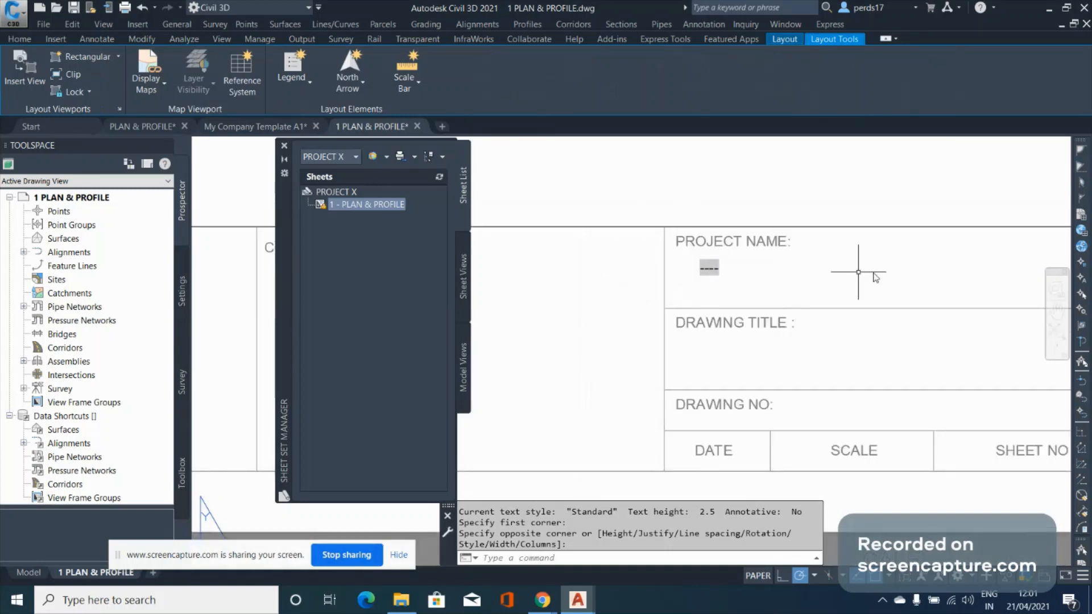
Set PROJECT X's project name property to STATE HIGHWAY XXX PHASE 1 and regenerate the drawing to update the field
{"action": "left_click", "coordinate": [336, 192]}
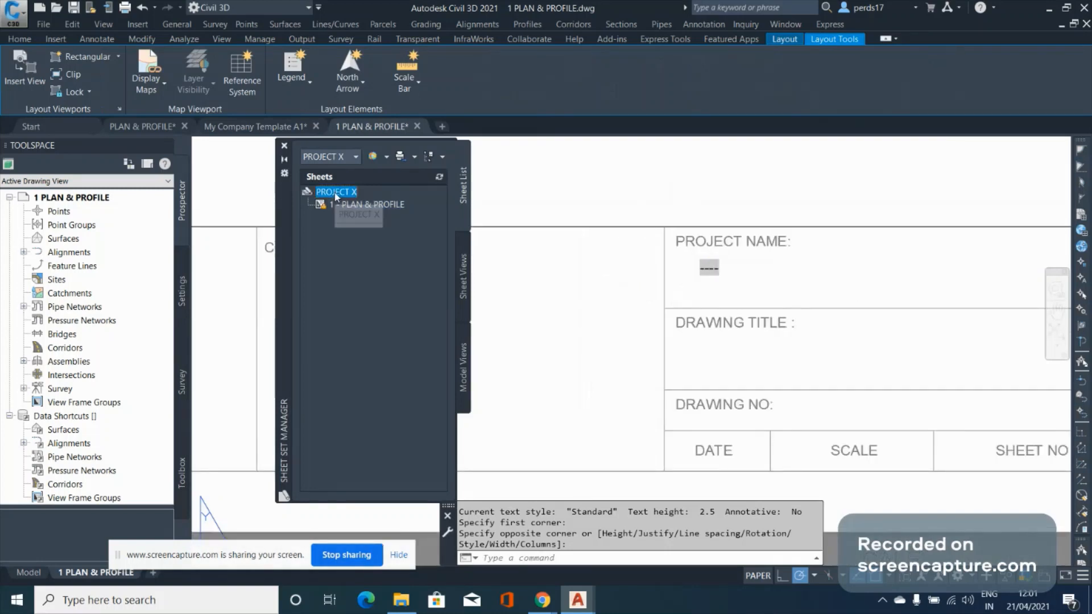
{"action": "right_click", "coordinate": [335, 195]}
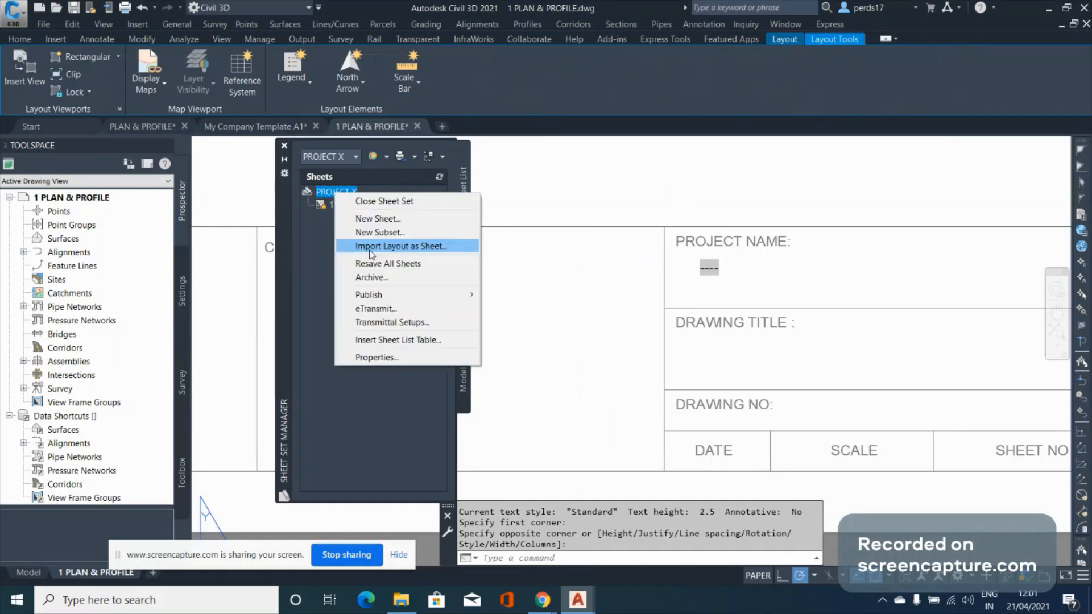
{"action": "left_click", "coordinate": [383, 356]}
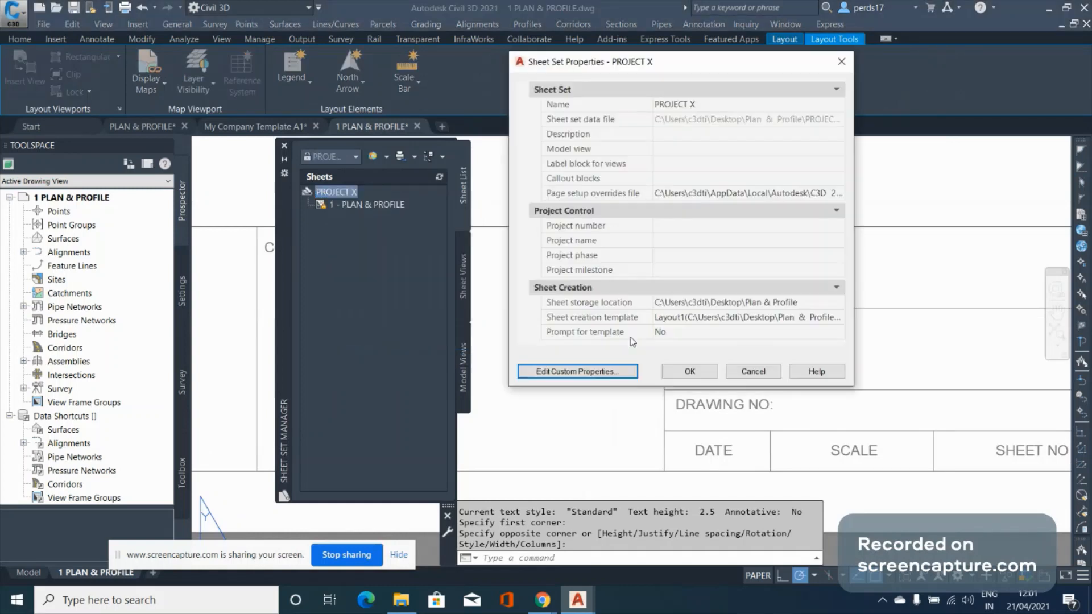
{"action": "left_click", "coordinate": [674, 240]}
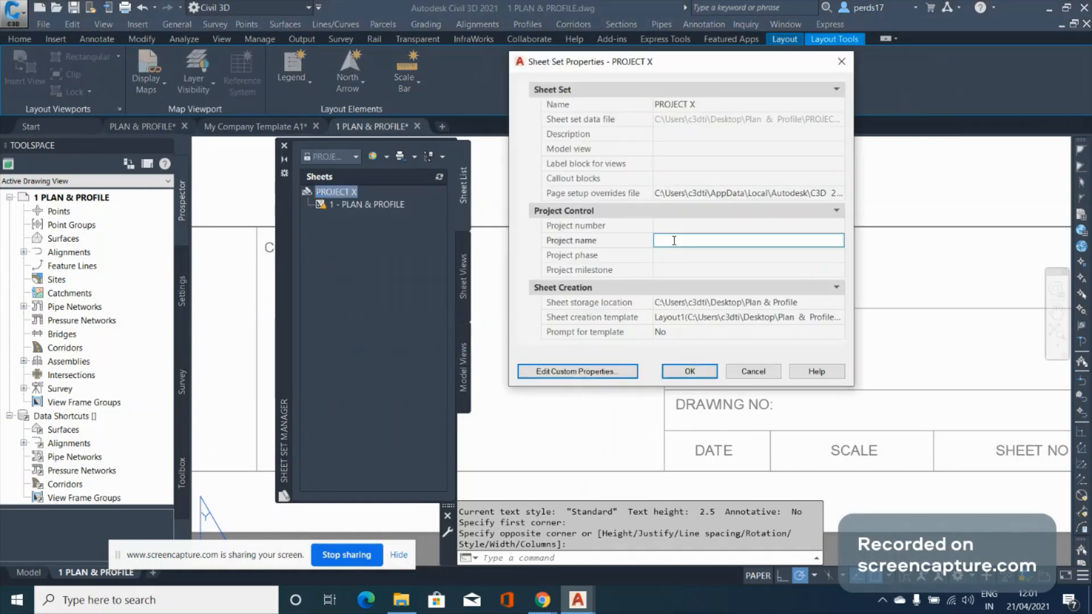
{"action": "type", "text": "STATE HIGHWAY XXX PHASE 1"}
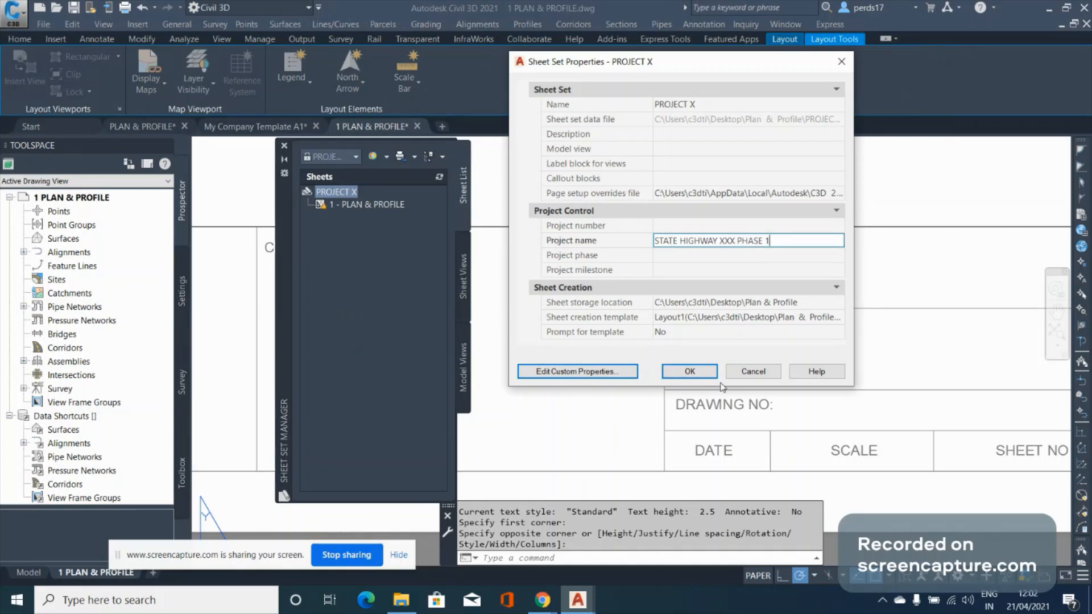
{"action": "left_click", "coordinate": [701, 373]}
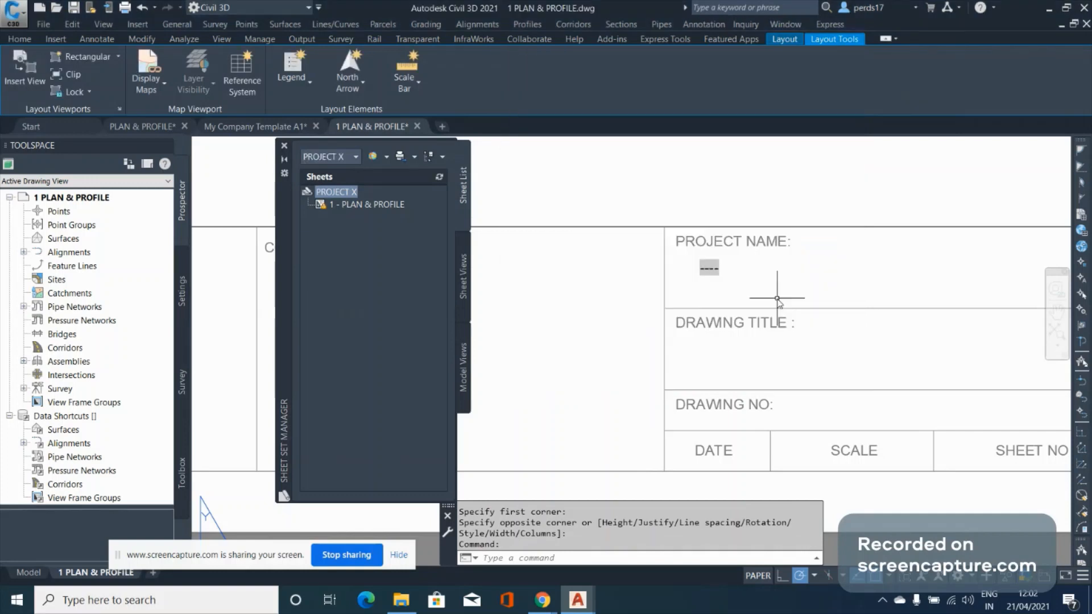
{"action": "type", "text": "REA"}
{"action": "key", "text": "Return"}
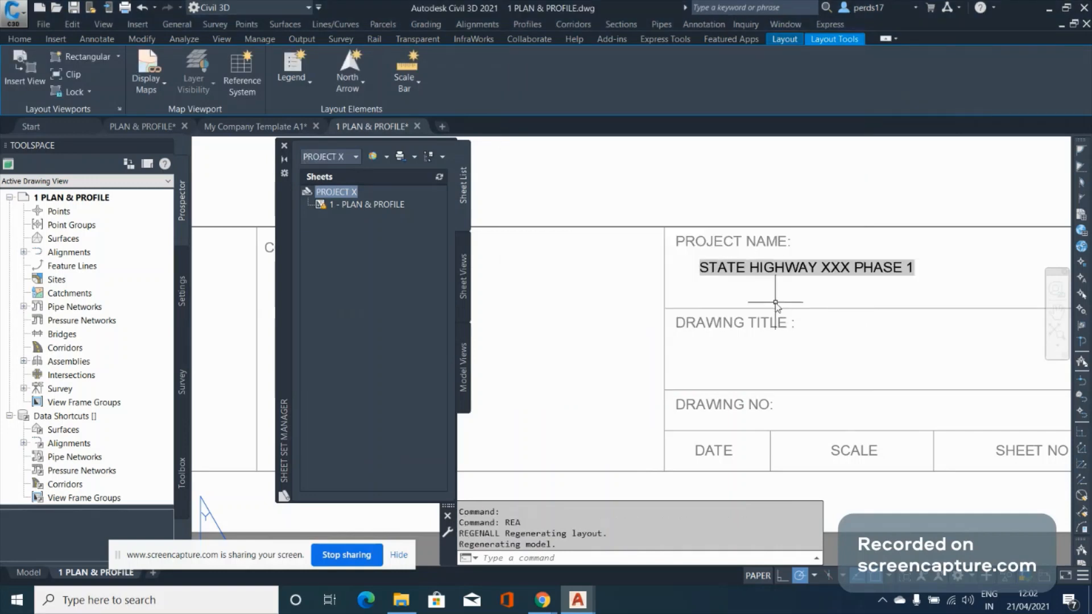
{"action": "left_click", "coordinate": [858, 267]}
{"action": "left_click", "coordinate": [830, 273]}
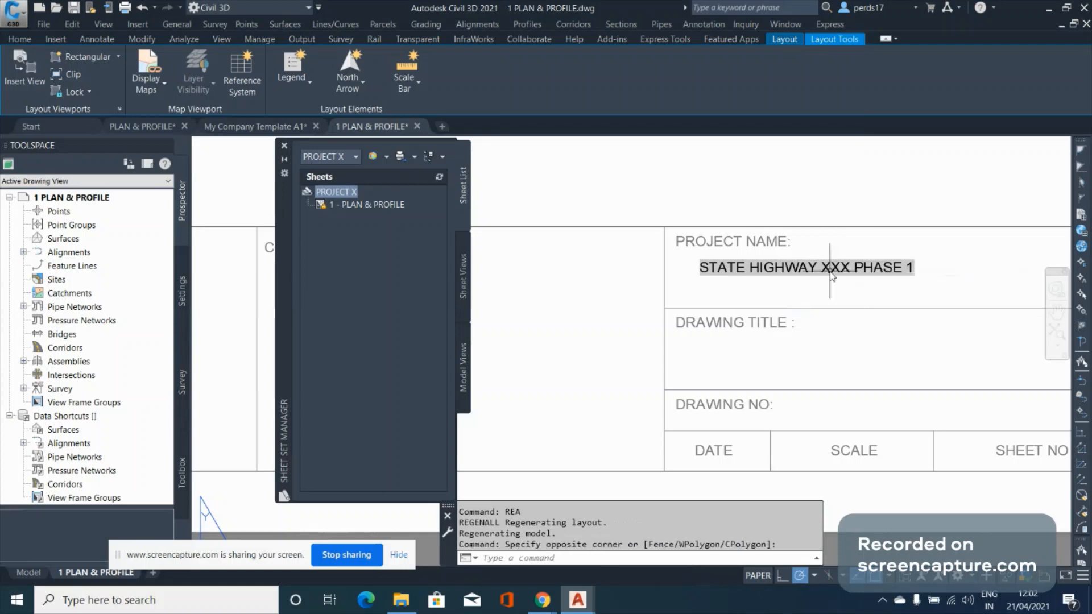
{"action": "left_click", "coordinate": [829, 268]}
{"action": "double_click", "coordinate": [786, 283]}
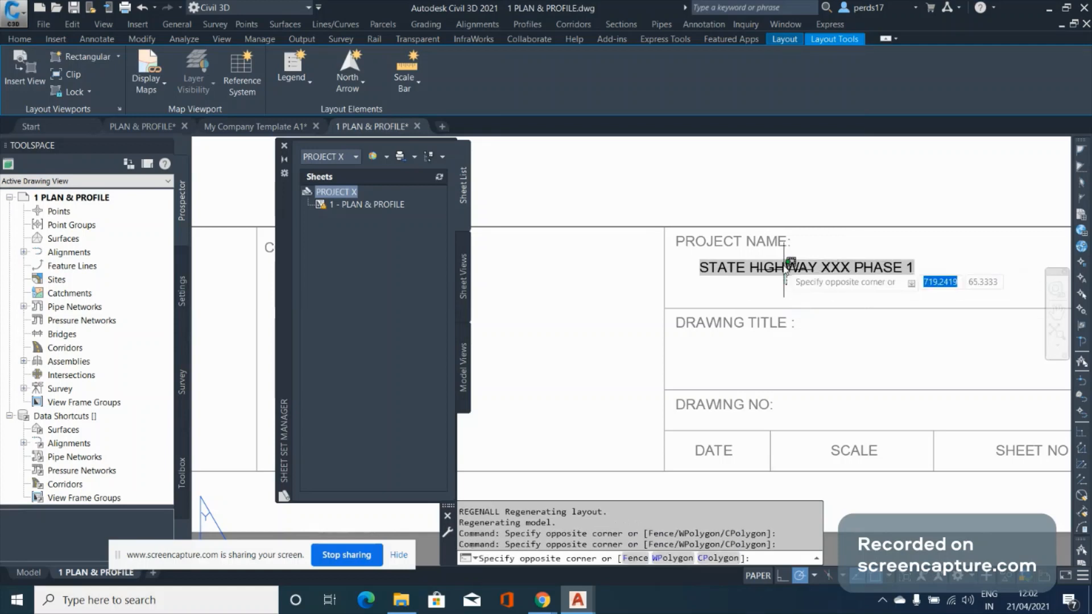
{"action": "double_click", "coordinate": [751, 271]}
{"action": "double_click", "coordinate": [687, 269]}
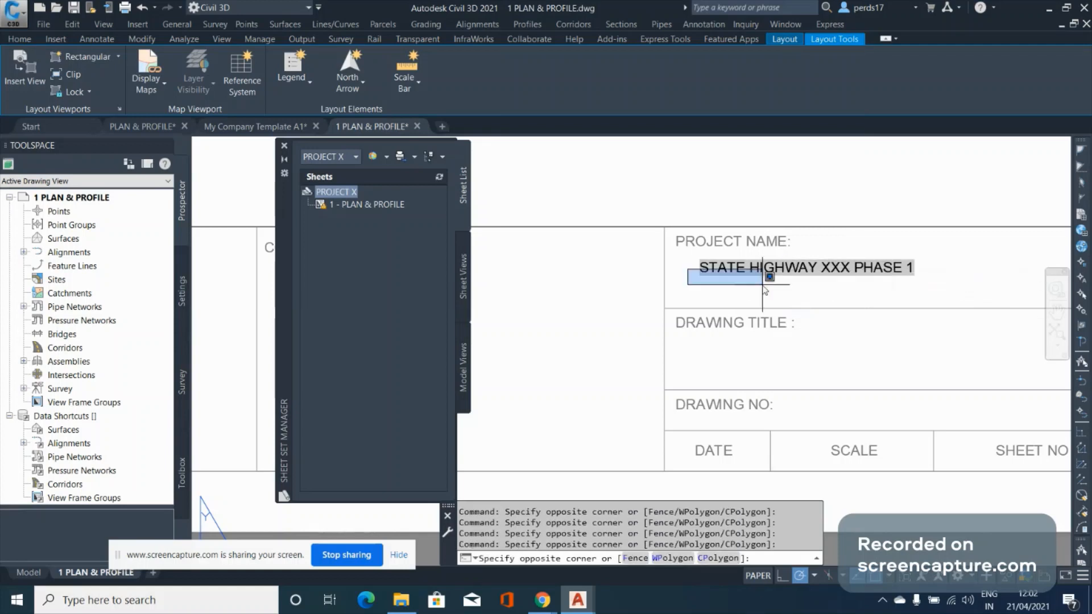
{"action": "key", "text": "Escape"}
{"action": "key", "text": "Escape"}
{"action": "key", "text": "Escape"}
Open the project name field text in the title block for editing and set its font to bold Artifakt Element Medium
{"action": "left_click", "coordinate": [740, 254]}
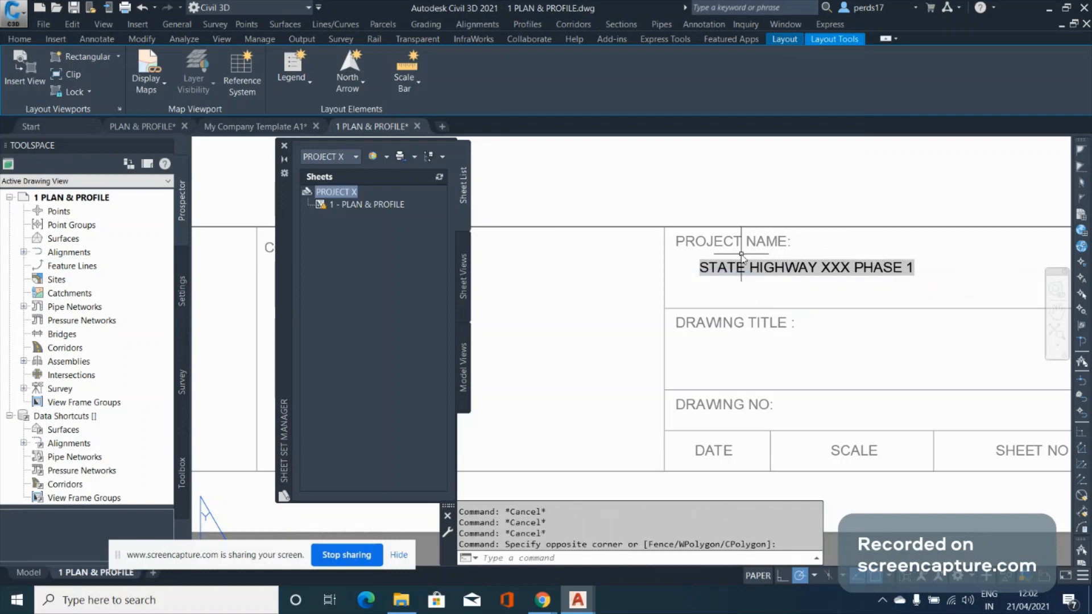
{"action": "left_click", "coordinate": [670, 275]}
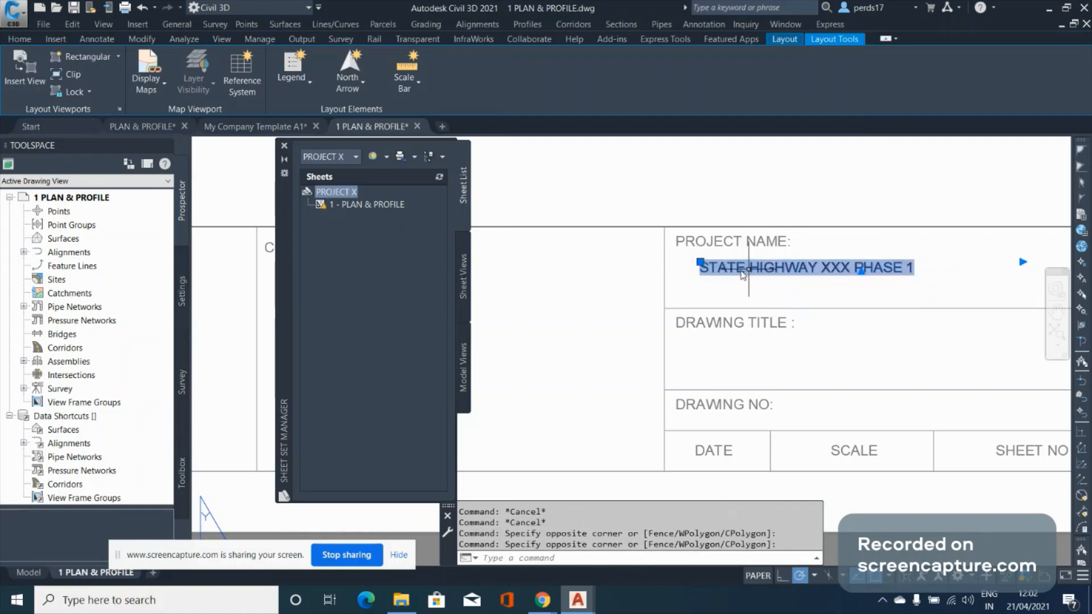
{"action": "middle_click_drag", "start_coordinate": [794, 271], "coordinate": [728, 272]}
{"action": "left_click", "coordinate": [731, 268]}
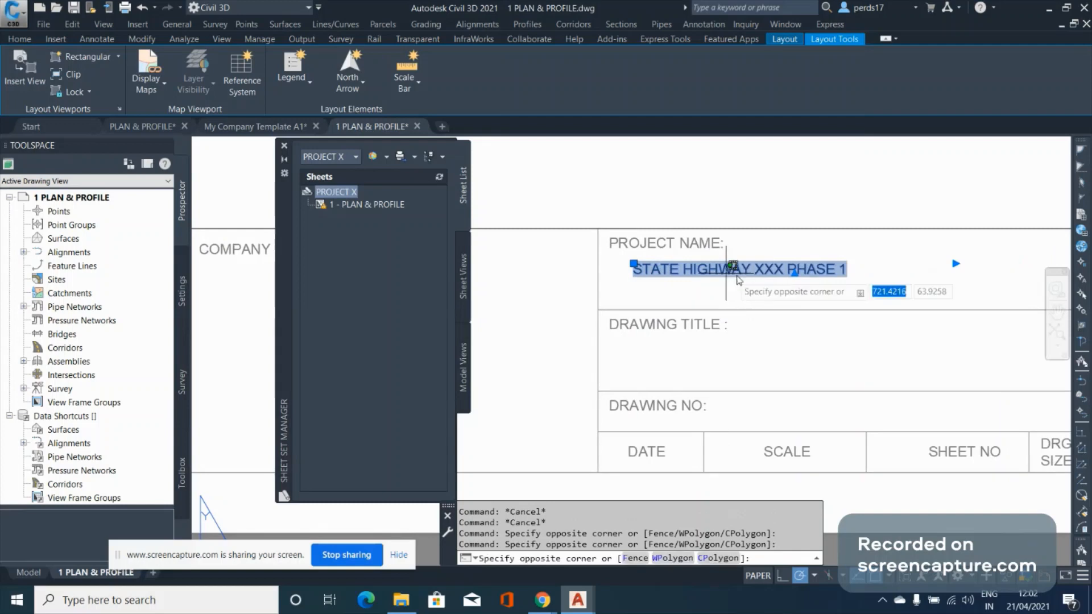
{"action": "double_click", "coordinate": [740, 269]}
{"action": "left_click", "coordinate": [787, 275]}
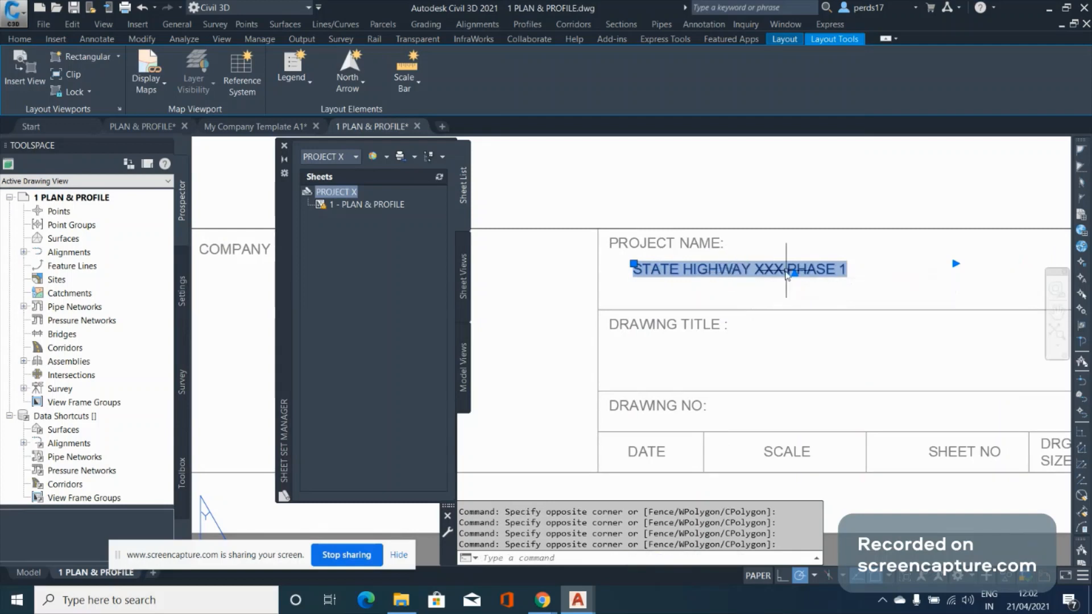
{"action": "key", "text": "Delete"}
{"action": "type", "text": "ED"}
{"action": "key", "text": "Return"}
{"action": "left_click", "coordinate": [810, 268]}
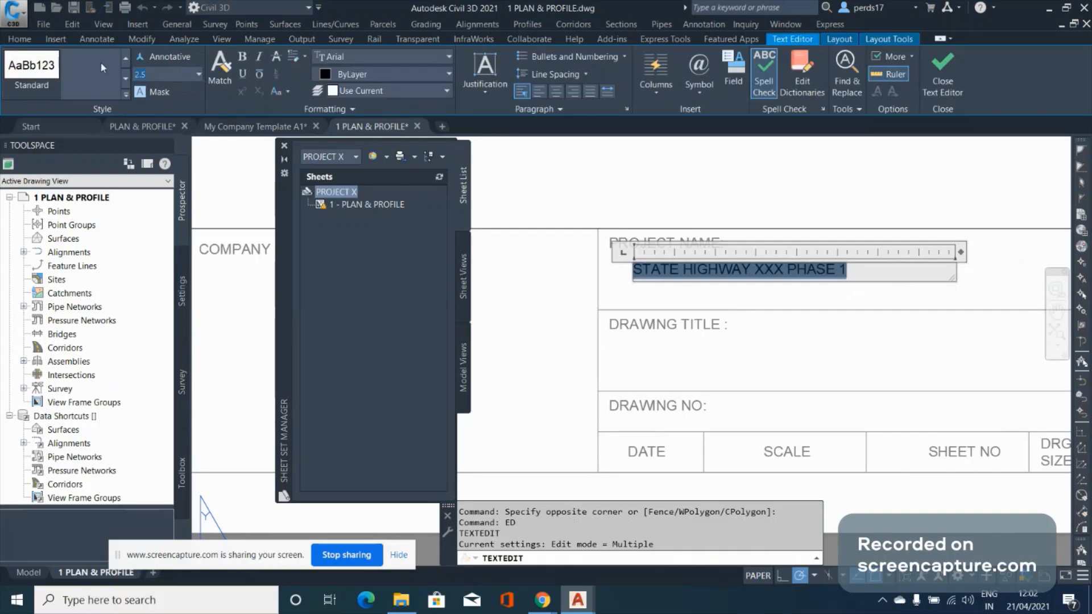
{"action": "type", "text": "5"}
{"action": "left_click", "coordinate": [377, 56]}
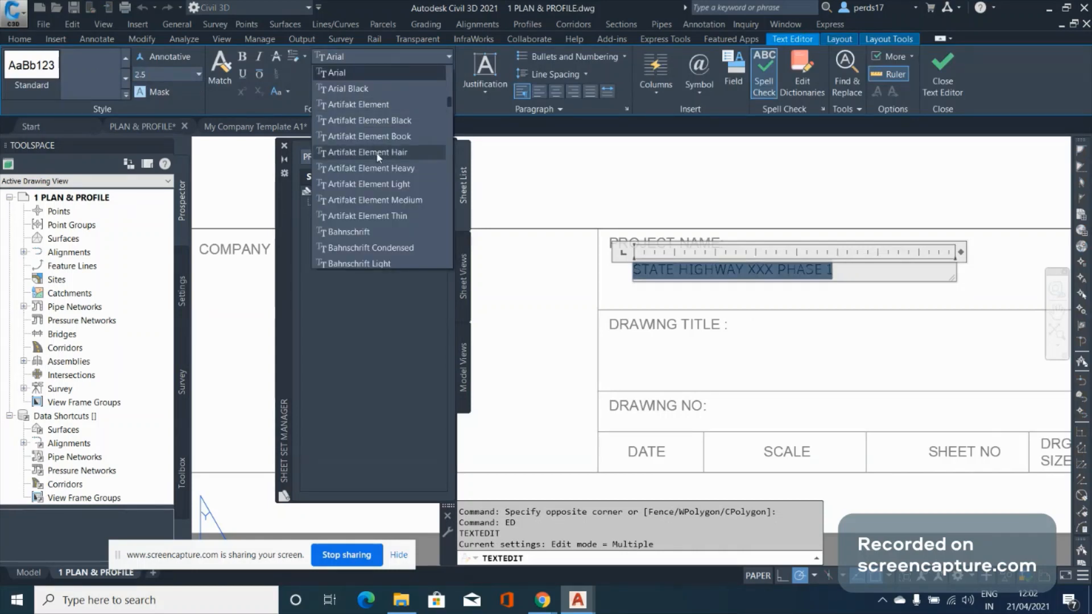
{"action": "left_click", "coordinate": [377, 201]}
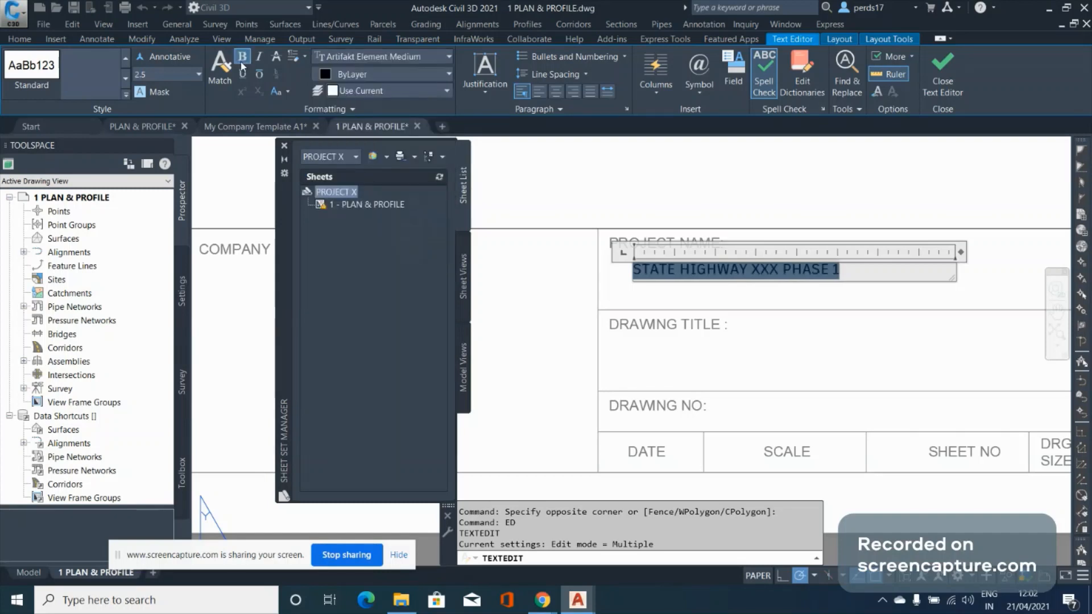
Set the project name text height to 5 and its colour to 39,118,187, and finish the text edit
{"action": "left_click", "coordinate": [172, 75]}
{"action": "type", "text": "5"}
{"action": "key", "text": "Return"}
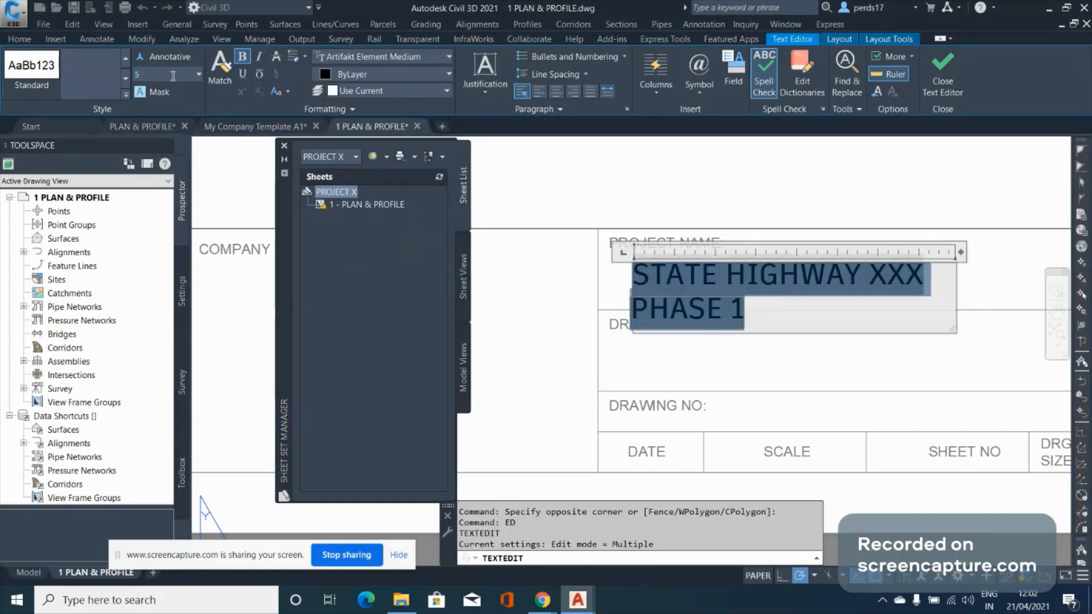
{"action": "left_click", "coordinate": [403, 80]}
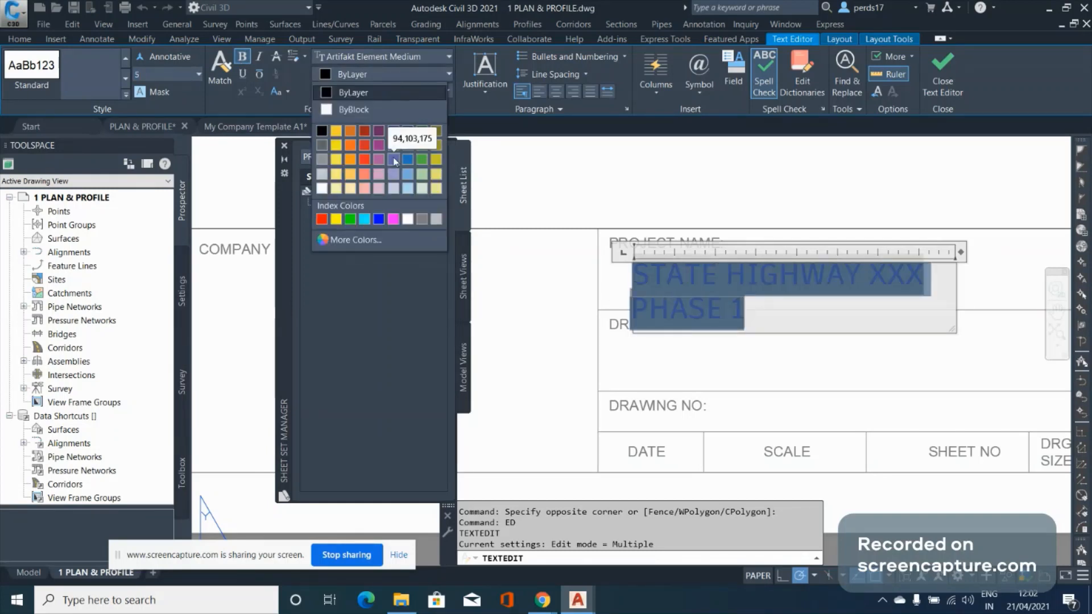
{"action": "left_click", "coordinate": [408, 160]}
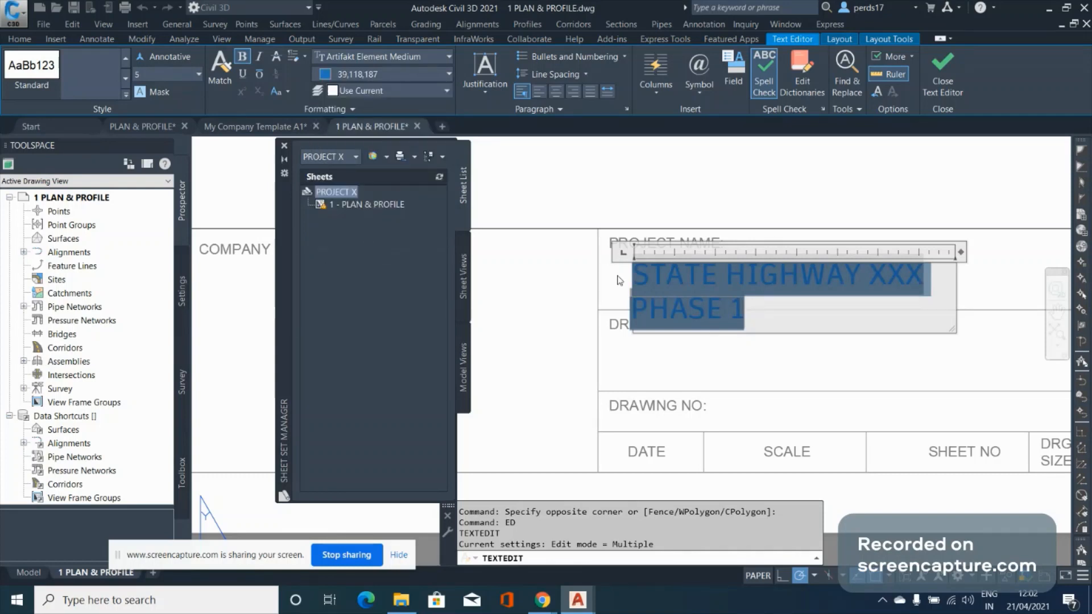
{"action": "scroll", "coordinate": [582, 278], "scroll_direction": "down", "scroll_amount": 2}
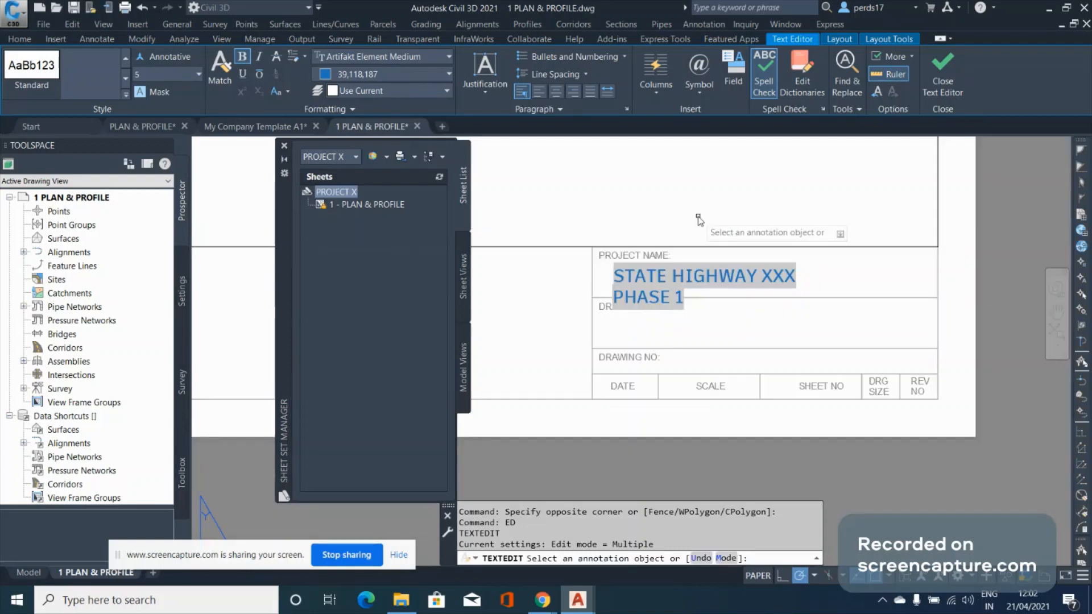
{"action": "key", "text": "Escape"}
Stretch the project name text box wider, past the title block's outer edge, so the name fits on one line
{"action": "left_click", "coordinate": [793, 261]}
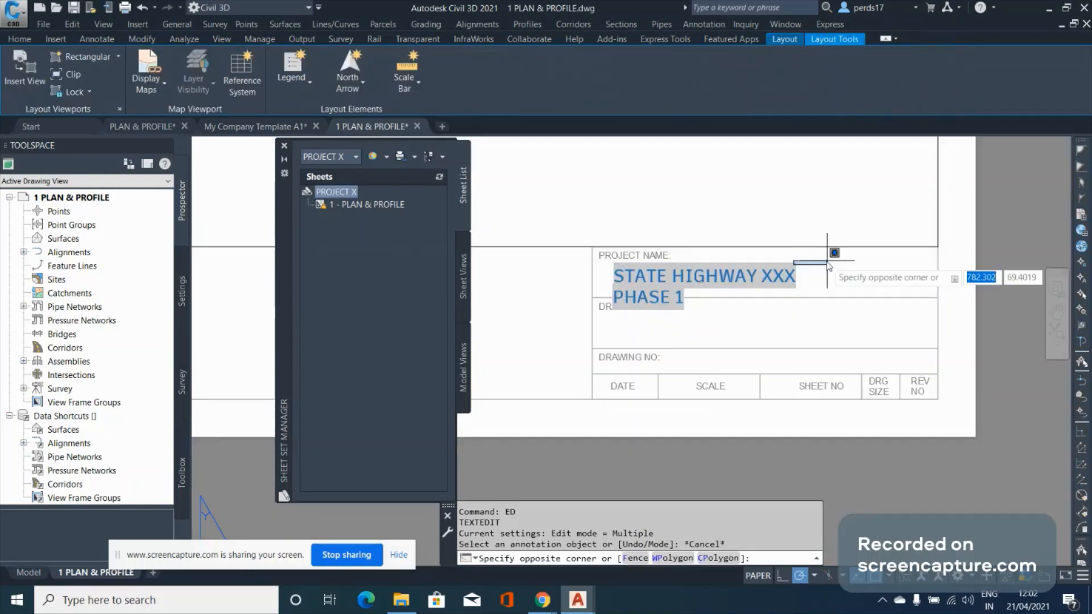
{"action": "left_click", "coordinate": [784, 260]}
{"action": "left_click", "coordinate": [816, 268]}
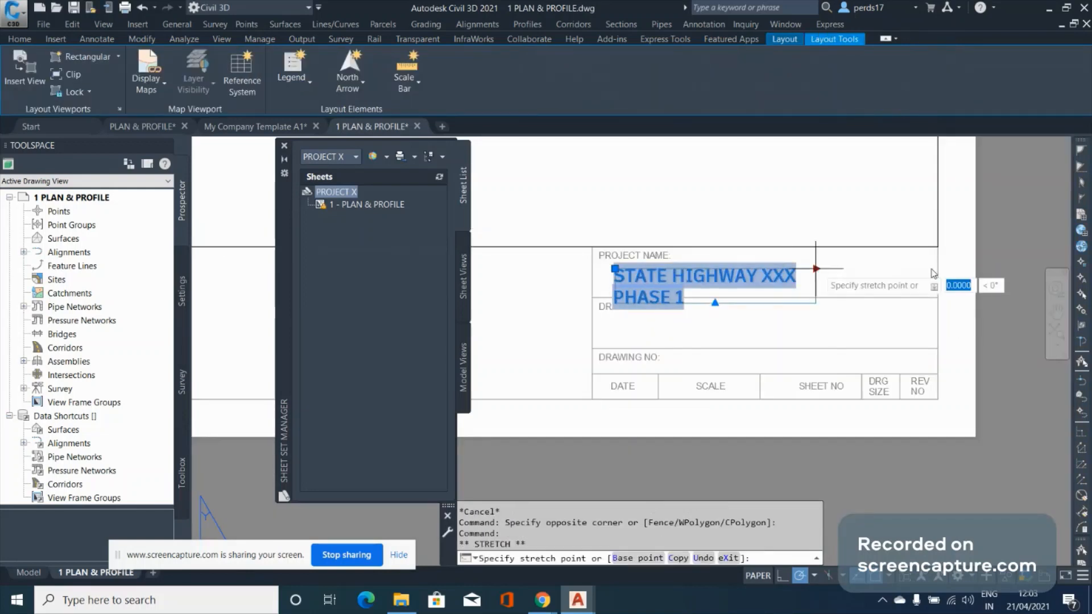
{"action": "left_click", "coordinate": [973, 267]}
{"action": "key", "text": "Escape"}
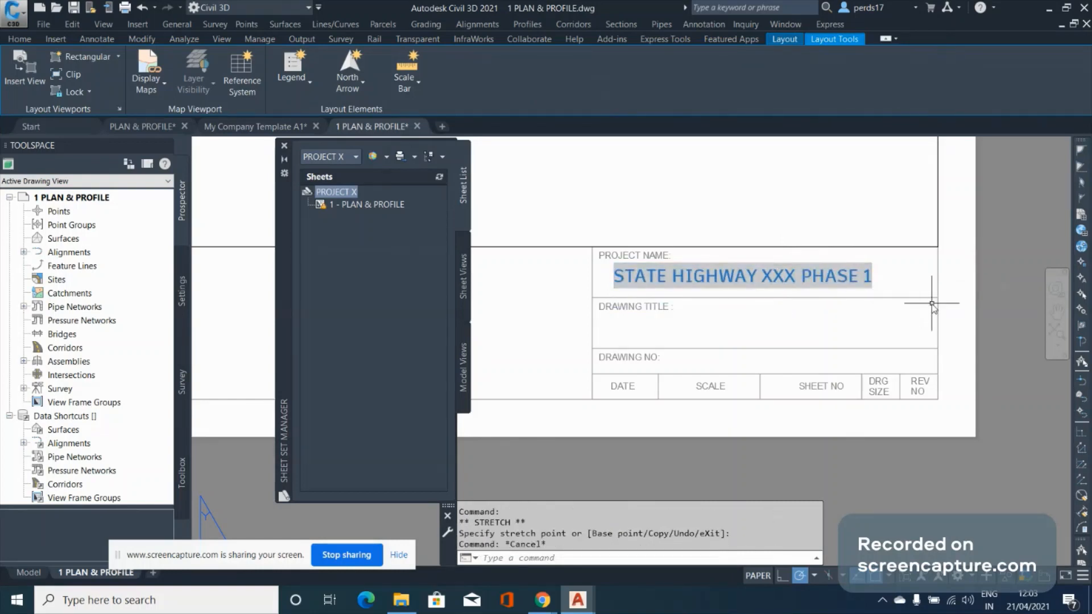
Change PROJECT X's project name property to STATE HIGHWAY XXX PHASE 2 and regenerate the drawing to update the field
{"action": "right_click", "coordinate": [351, 193]}
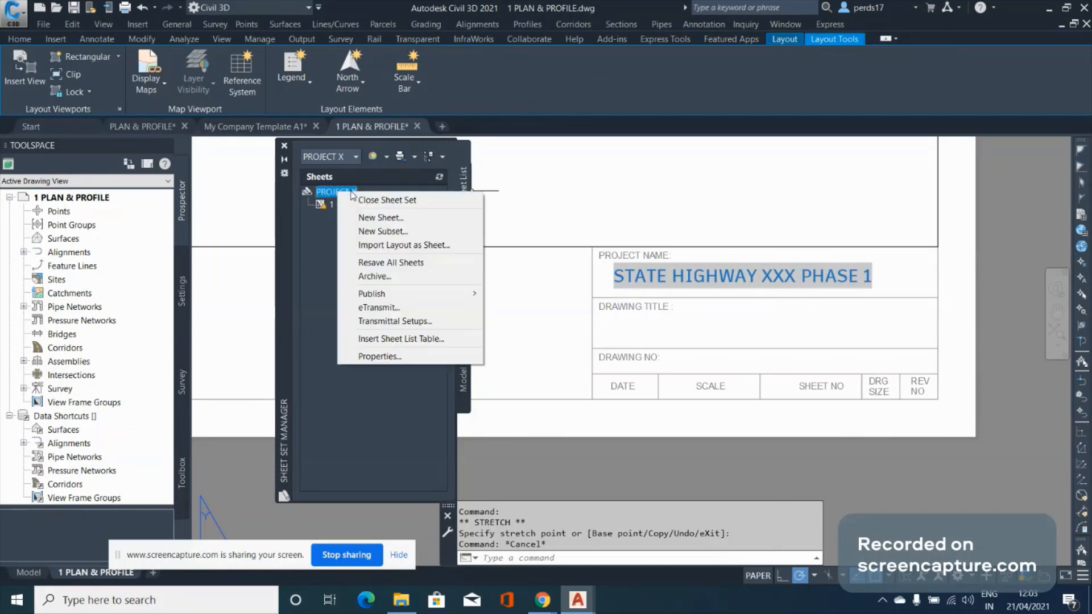
{"action": "left_click", "coordinate": [379, 356]}
{"action": "left_click", "coordinate": [781, 242]}
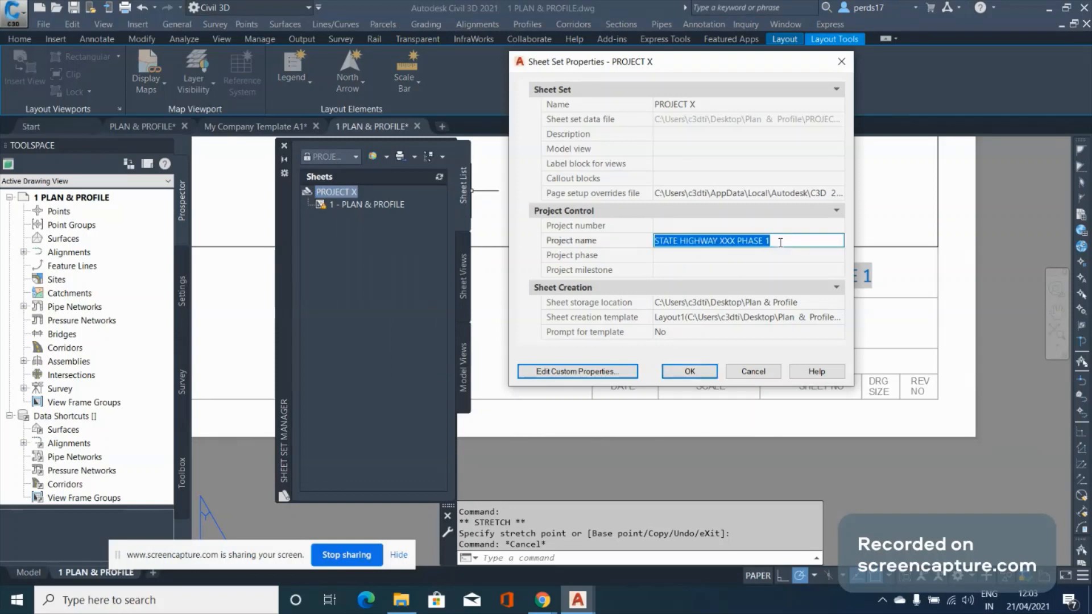
{"action": "left_click_drag", "start_coordinate": [780, 242], "coordinate": [770, 241]}
{"action": "type", "text": "2"}
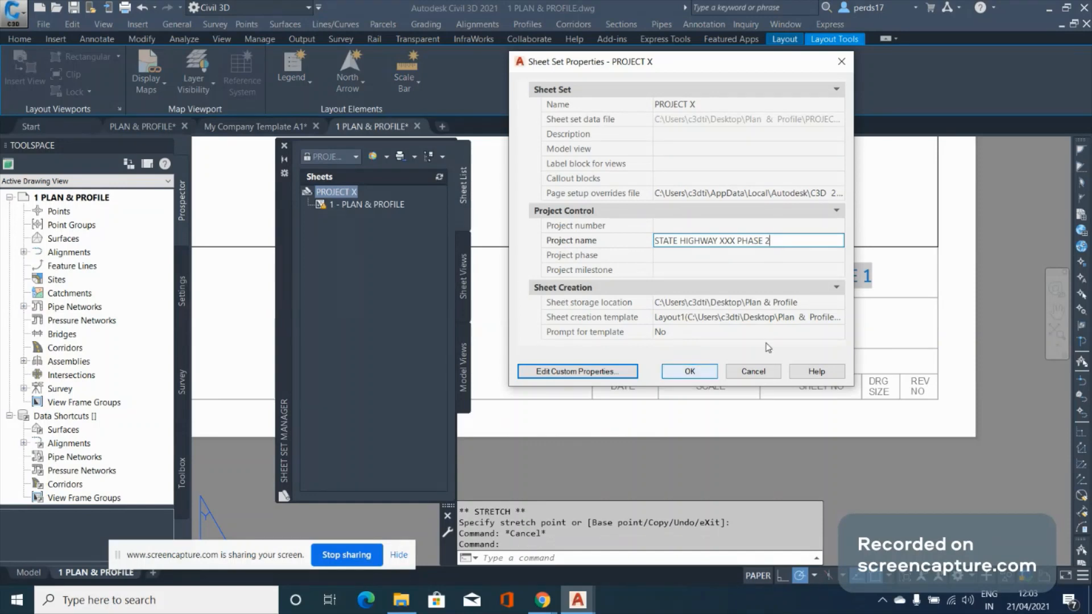
{"action": "key", "text": "Return"}
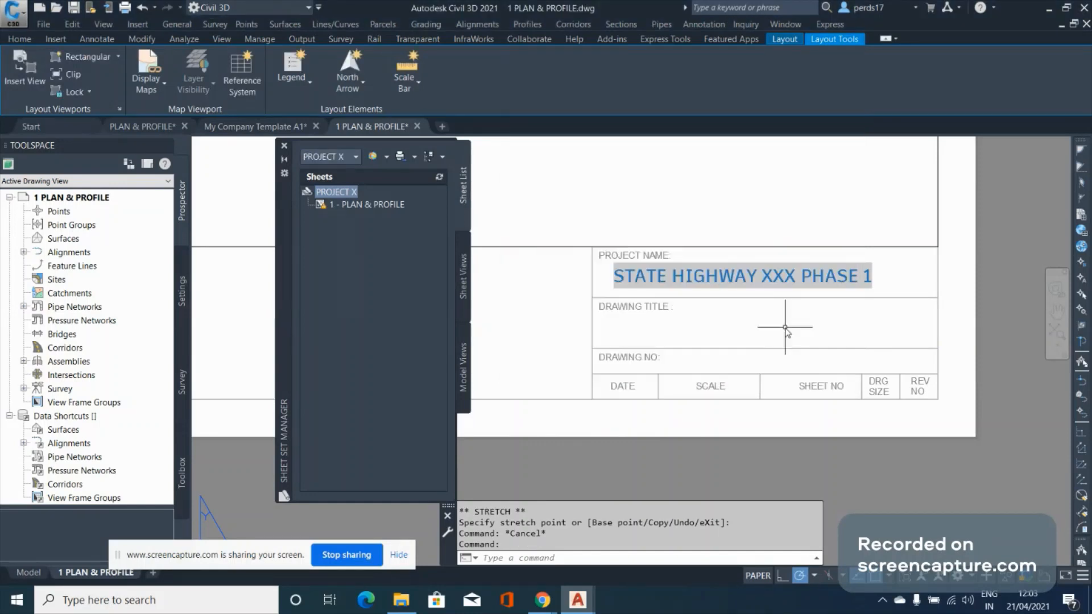
{"action": "type", "text": "REA"}
{"action": "key", "text": "Return"}
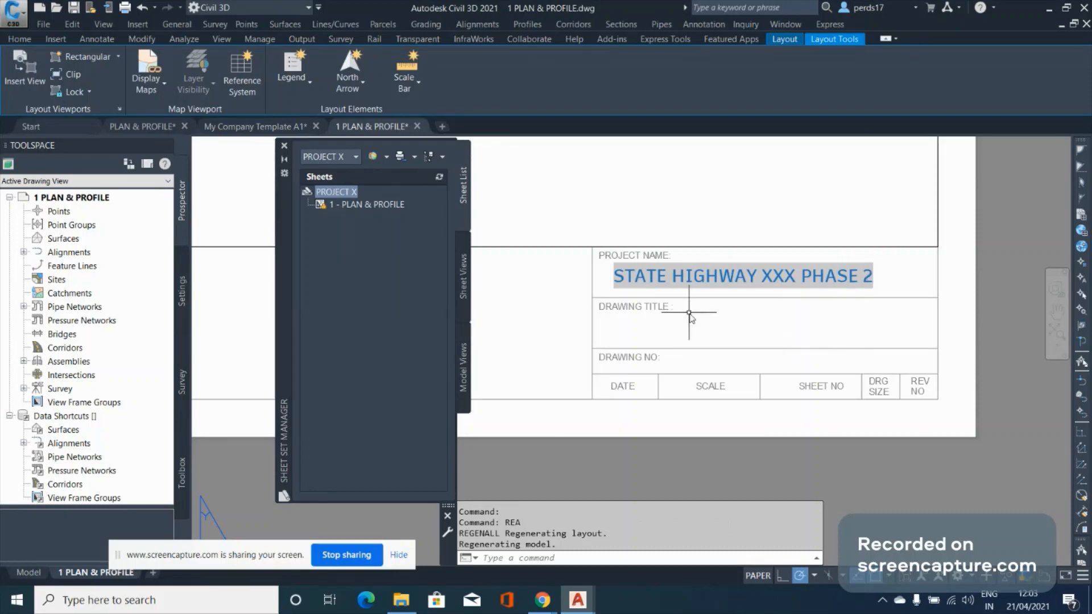
Place multiline text in the DRAWING TITLE cell and insert the CurrentSheetSubSet field in Uppercase format
{"action": "scroll", "coordinate": [668, 327], "scroll_direction": "up", "scroll_amount": 2}
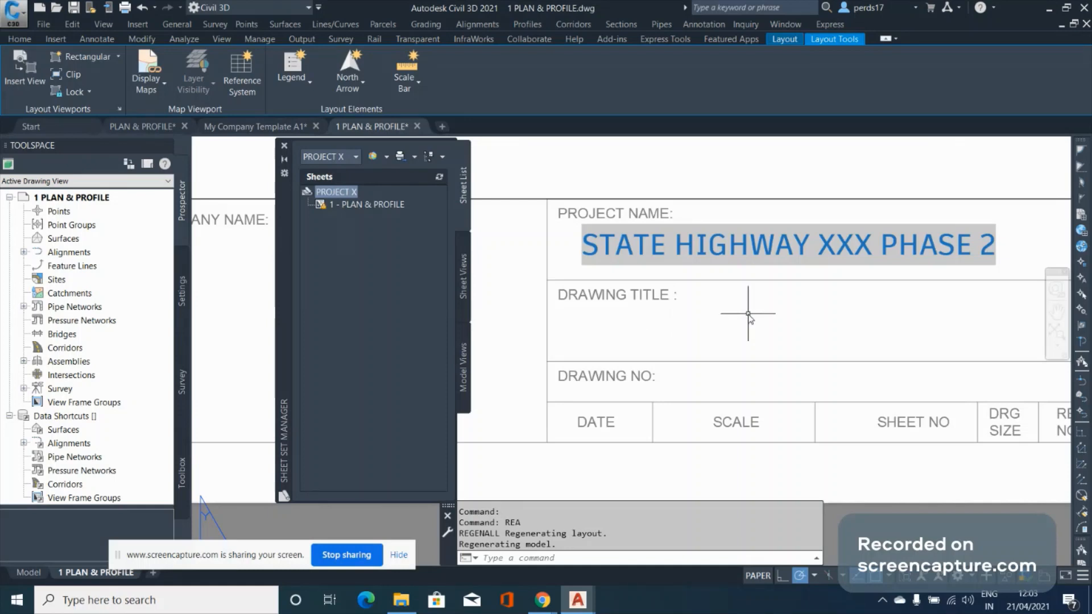
{"action": "type", "text": "MTEXT"}
{"action": "key", "text": "Return"}
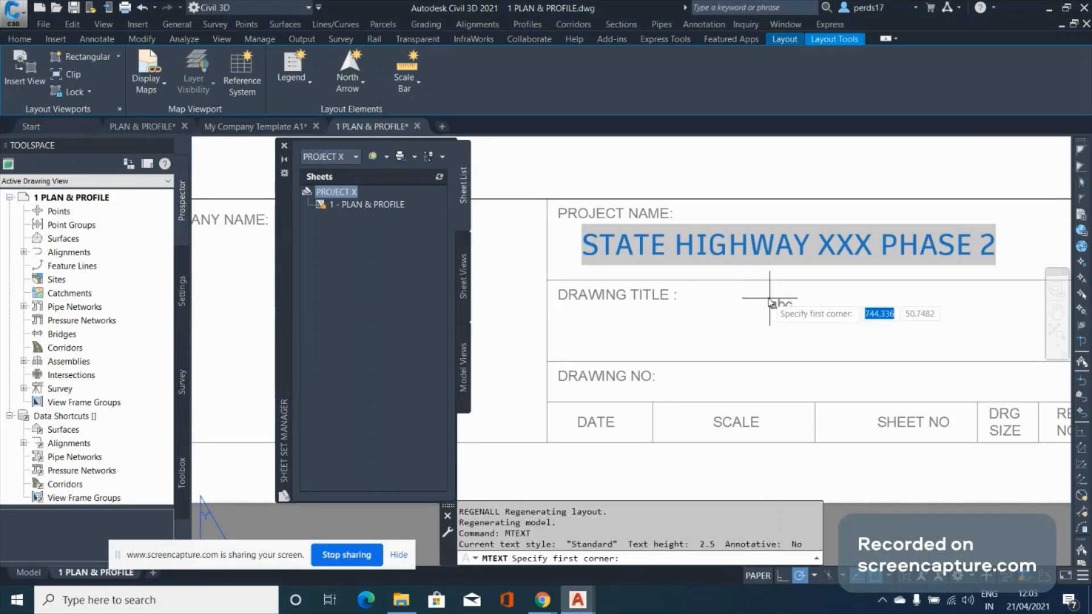
{"action": "left_click", "coordinate": [798, 291]}
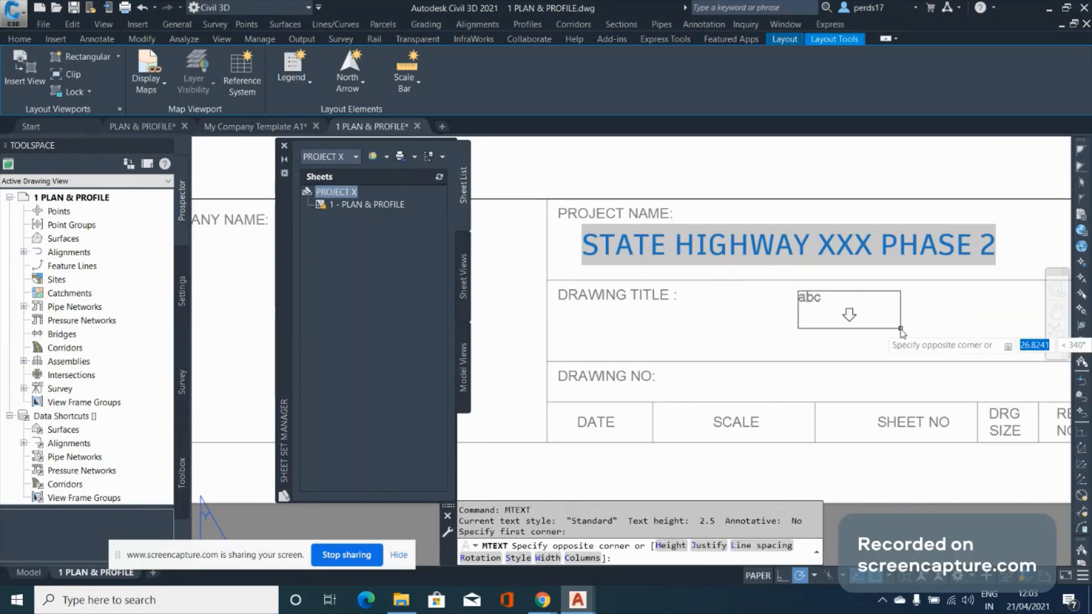
{"action": "left_click", "coordinate": [901, 330]}
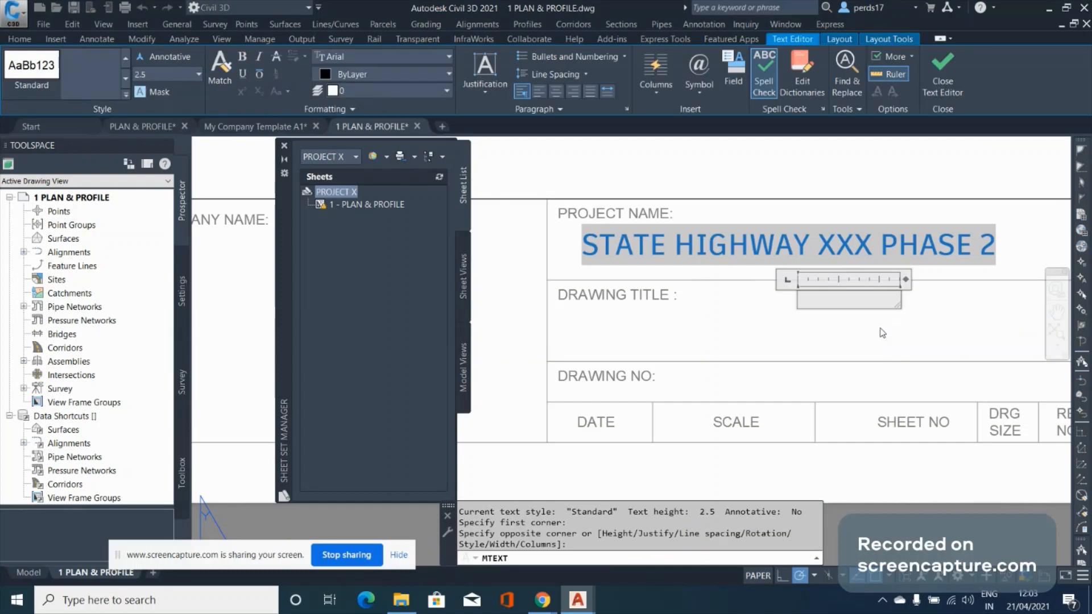
{"action": "left_click", "coordinate": [734, 74]}
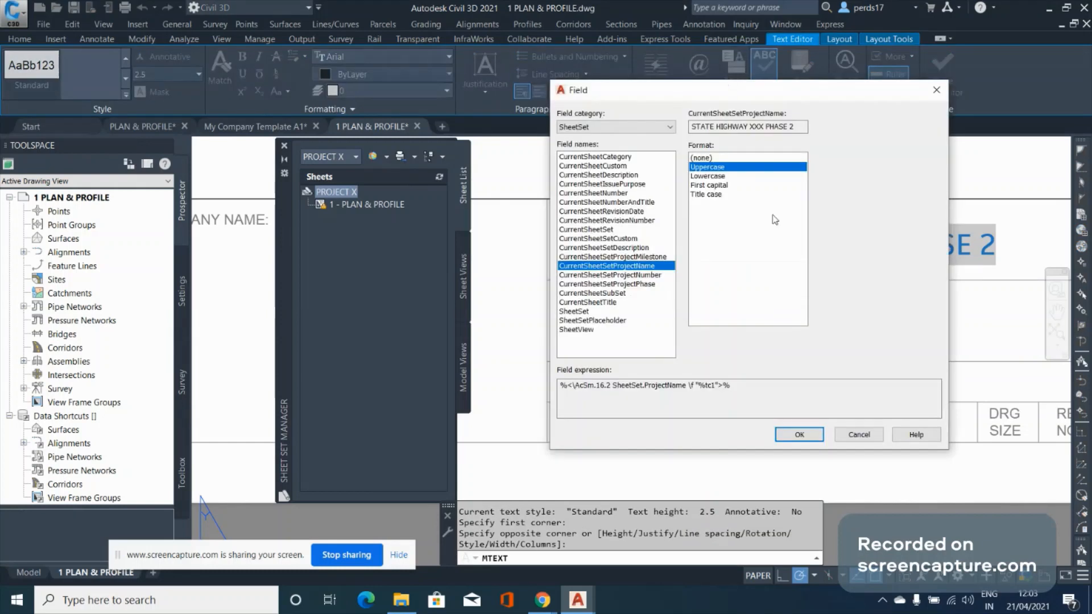
{"action": "left_click", "coordinate": [617, 293]}
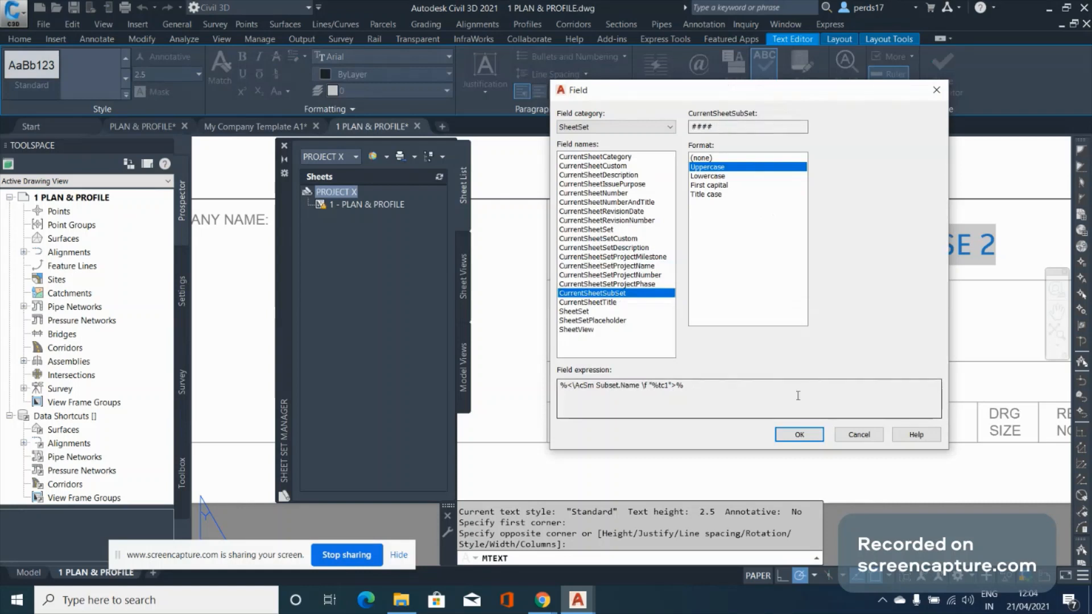
{"action": "left_click", "coordinate": [799, 435]}
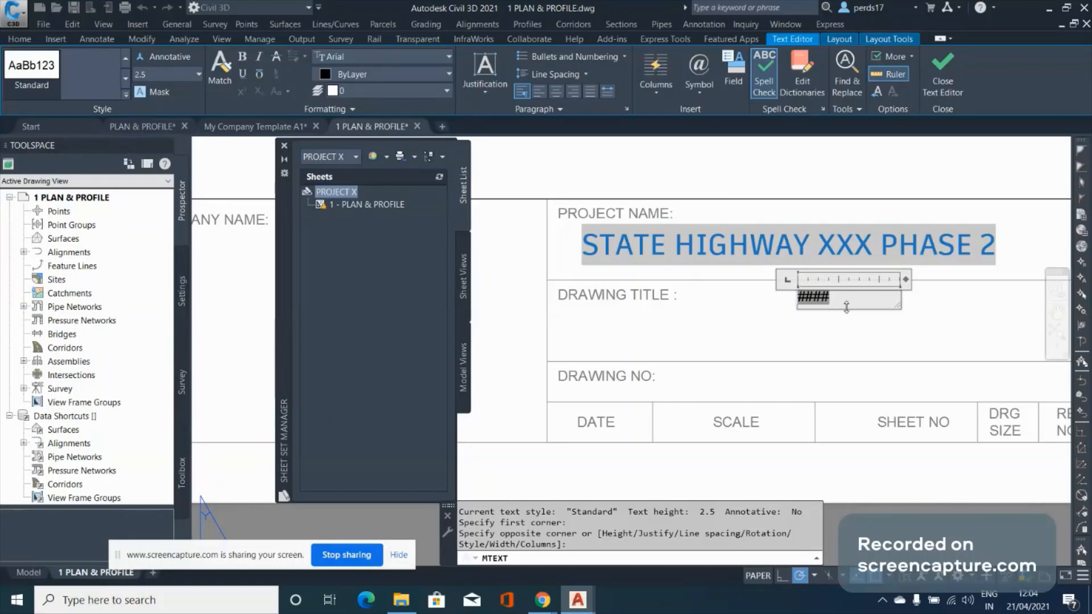
Add a second line to the drawing title text containing the CurrentSheetTitle field in Uppercase format
{"action": "key", "text": "Return"}
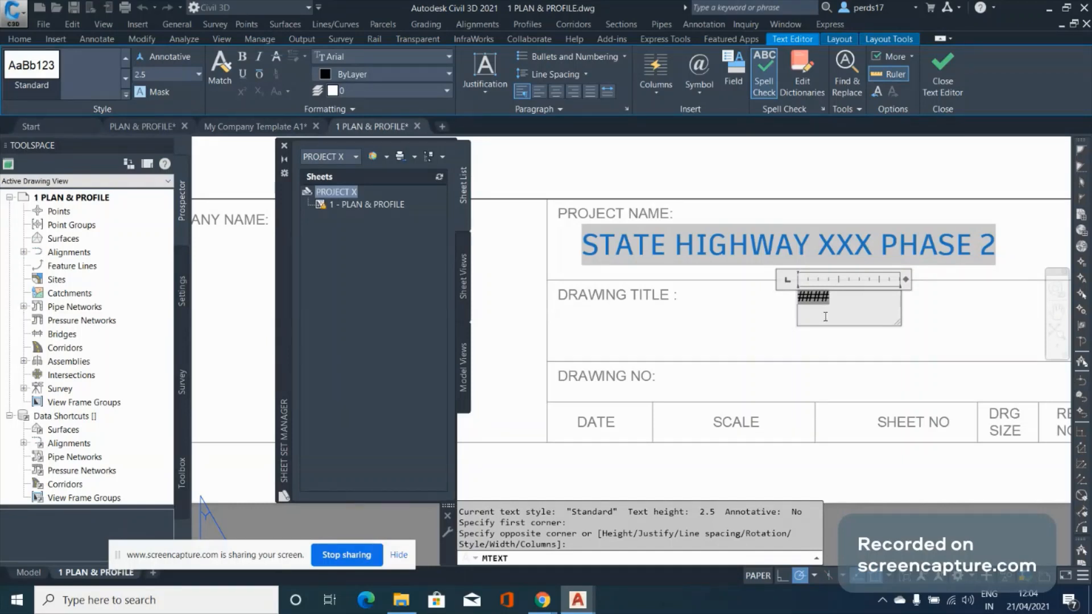
{"action": "left_click", "coordinate": [734, 79]}
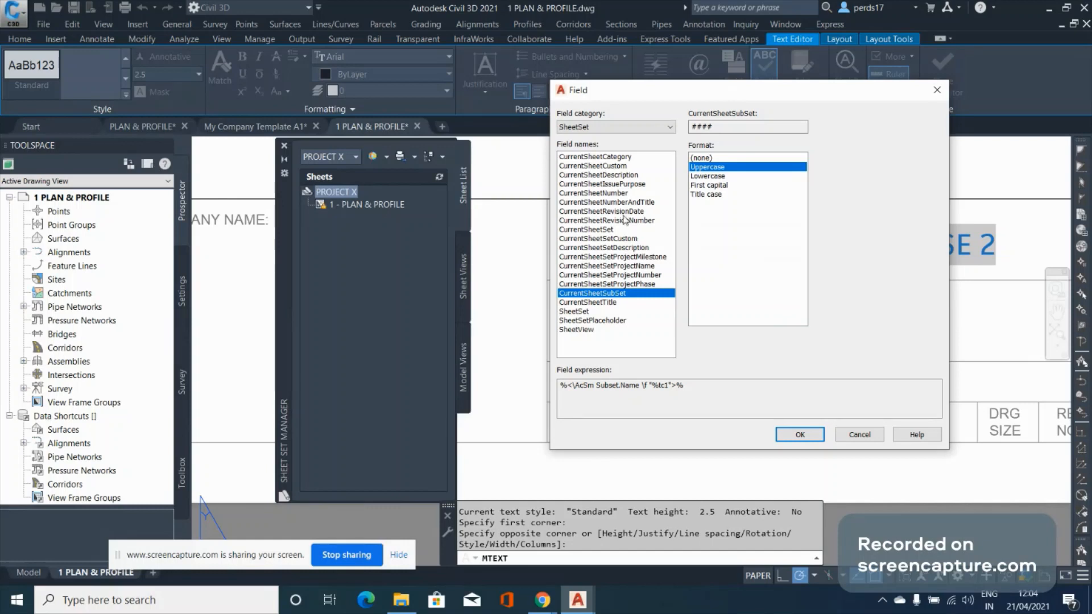
{"action": "left_click", "coordinate": [595, 302]}
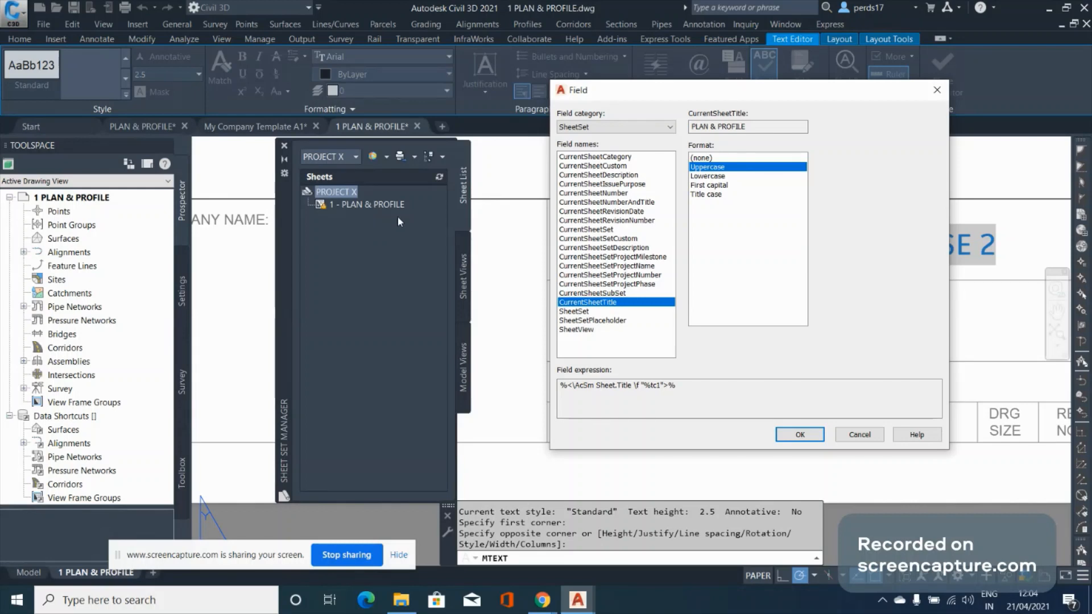
{"action": "left_click", "coordinate": [799, 434]}
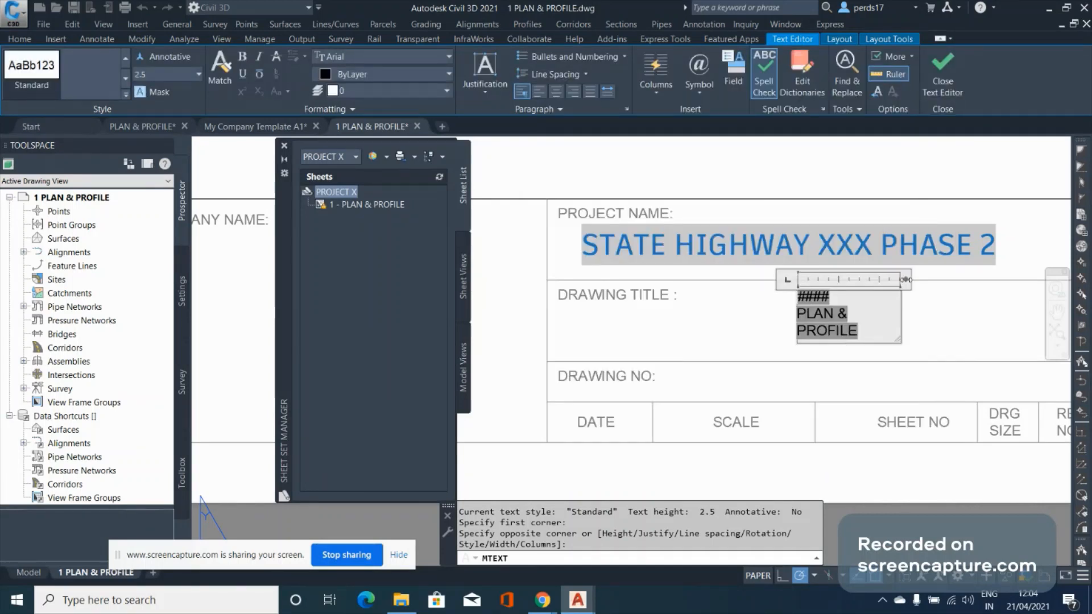
Widen the drawing title text box, centre both field lines and try to set their text height to 3.5
{"action": "left_click_drag", "start_coordinate": [905, 280], "coordinate": [975, 280]}
{"action": "key", "text": "ctrl+a"}
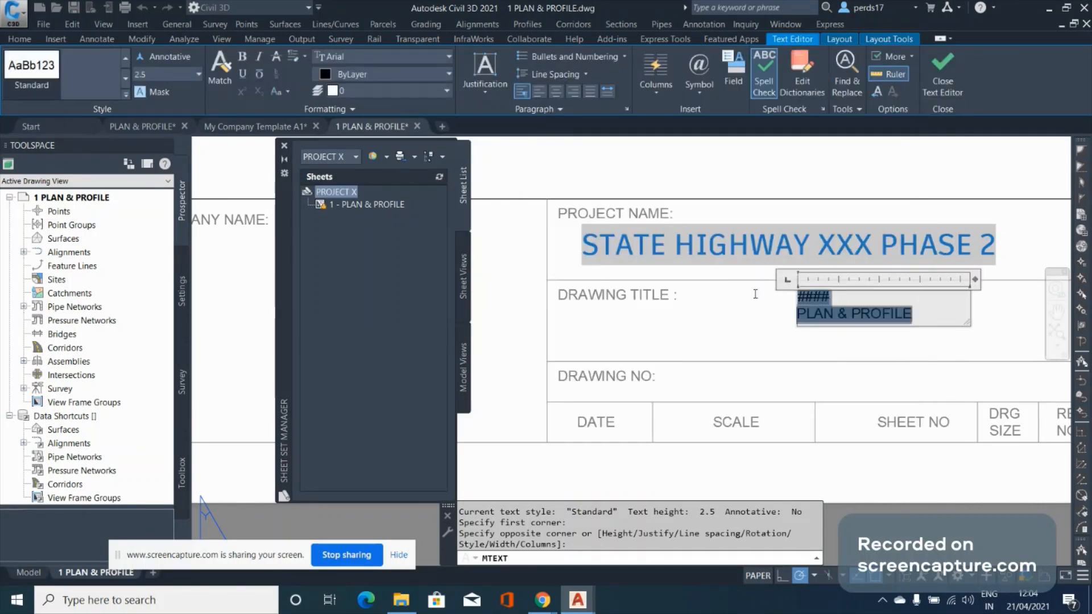
{"action": "left_click", "coordinate": [556, 93]}
{"action": "left_click", "coordinate": [161, 74]}
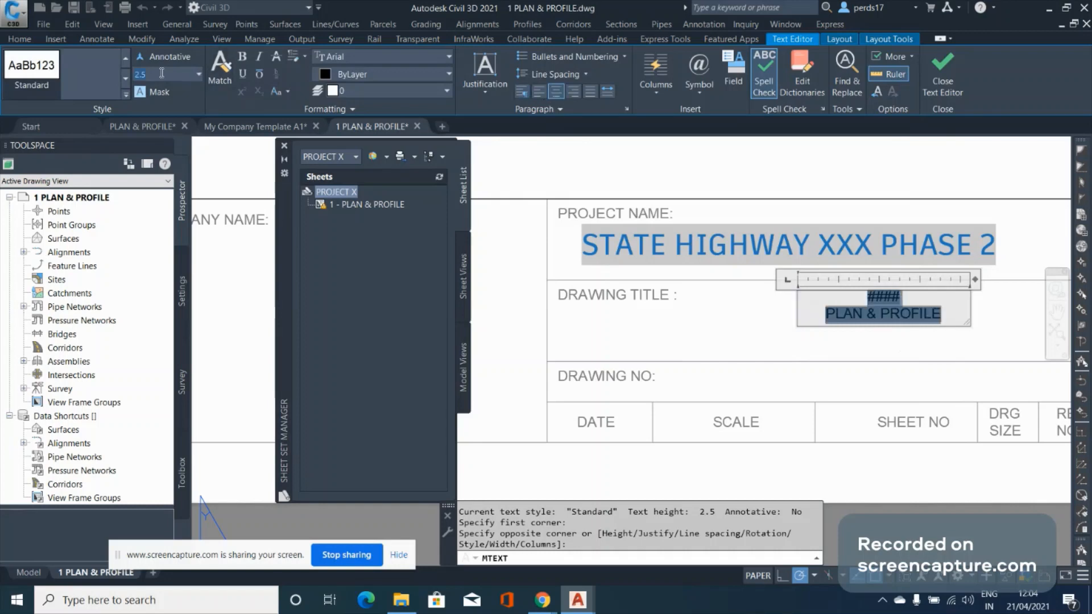
{"action": "type", "text": "3.5"}
Format both title fields as bold Artifakt Element Medium in colour 69,84,165 and finish editing the text
{"action": "left_click", "coordinate": [393, 74]}
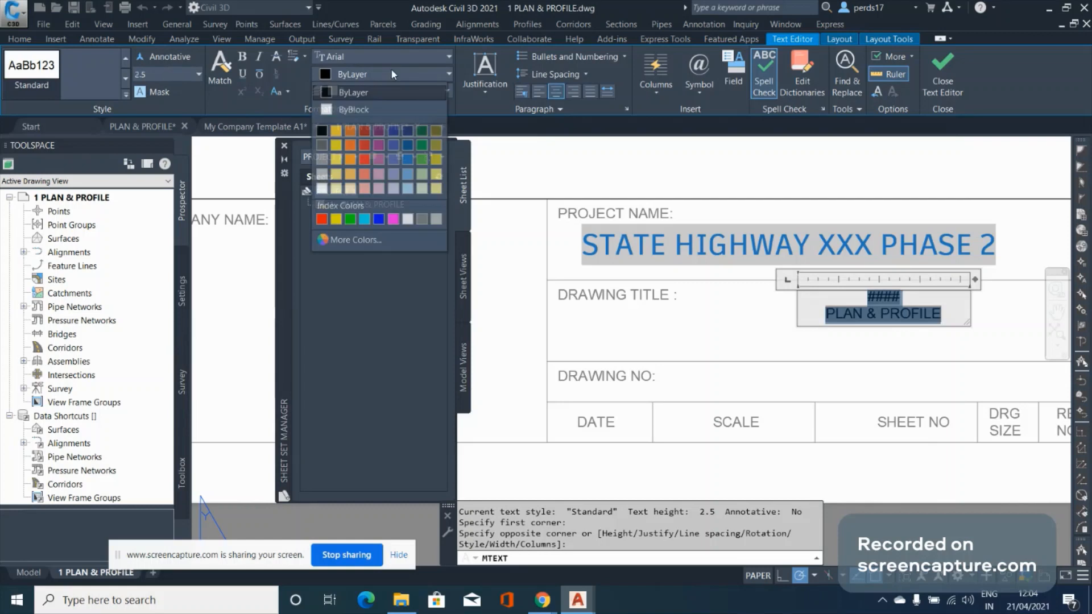
{"action": "left_click", "coordinate": [392, 146]}
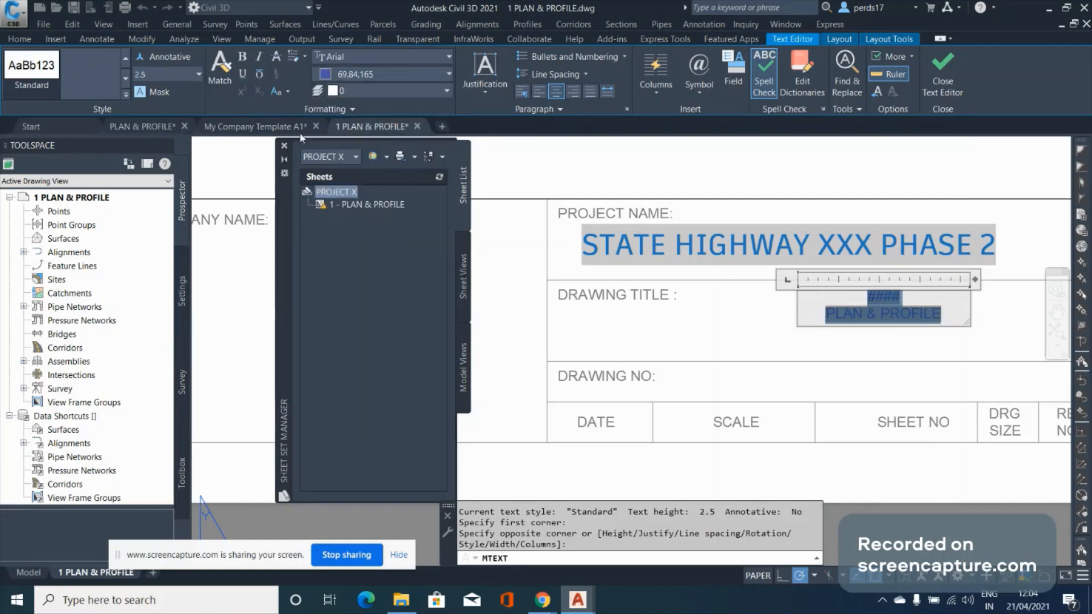
{"action": "left_click", "coordinate": [242, 58]}
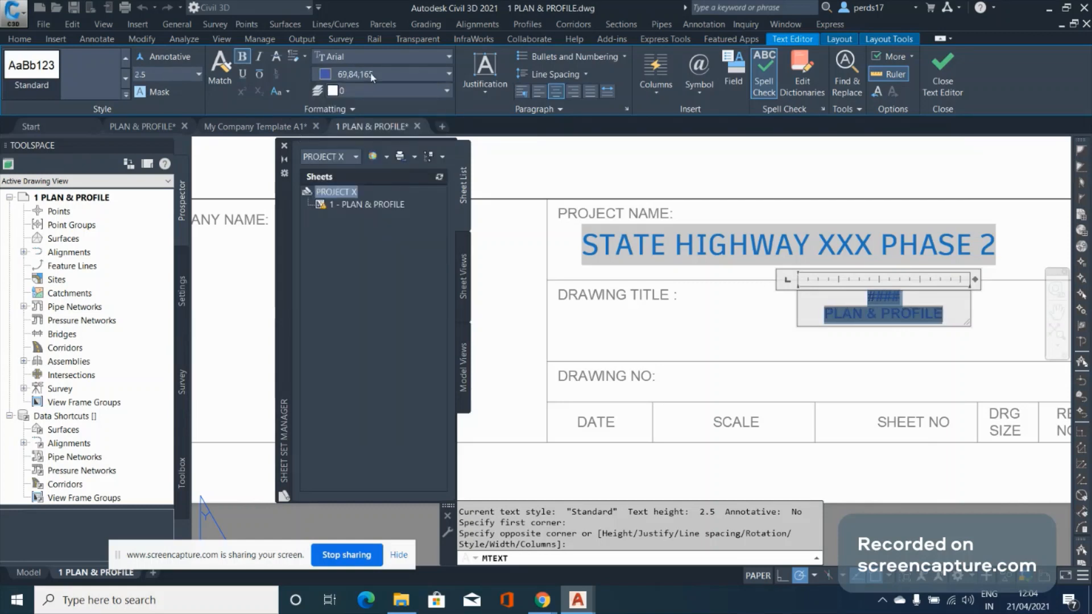
{"action": "left_click", "coordinate": [396, 56]}
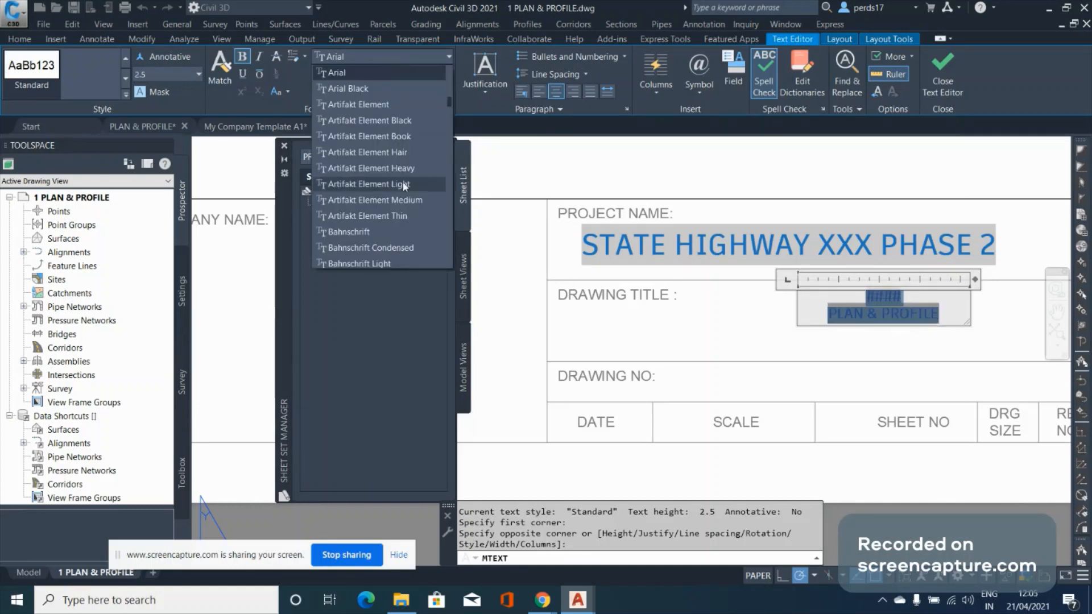
{"action": "left_click", "coordinate": [406, 200]}
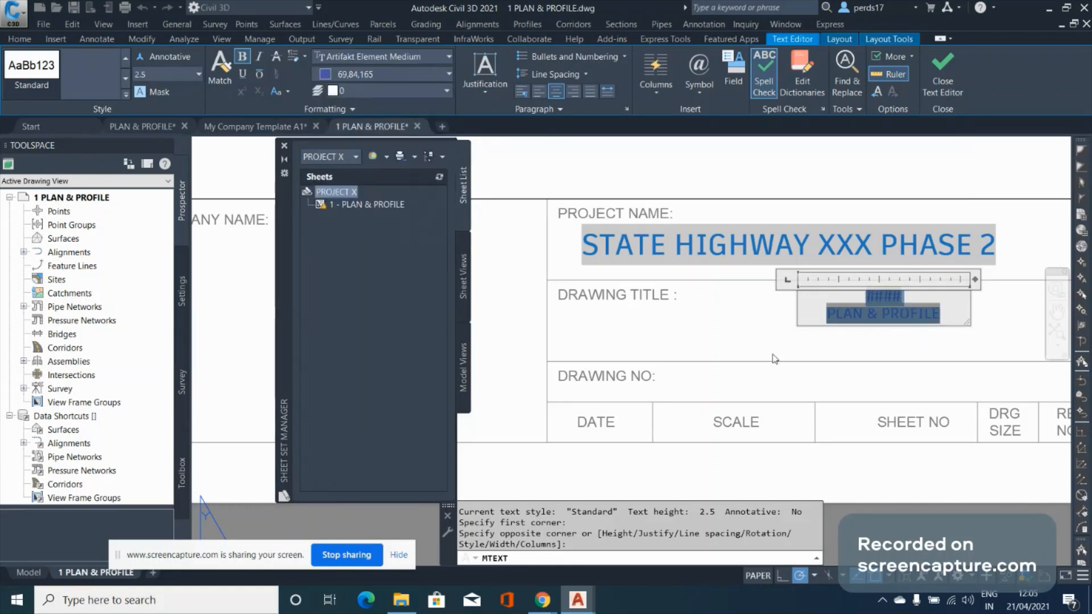
{"action": "left_click", "coordinate": [858, 345]}
Move the drawing title text straight down about 3.4 units within its cell
{"action": "left_click", "coordinate": [849, 331]}
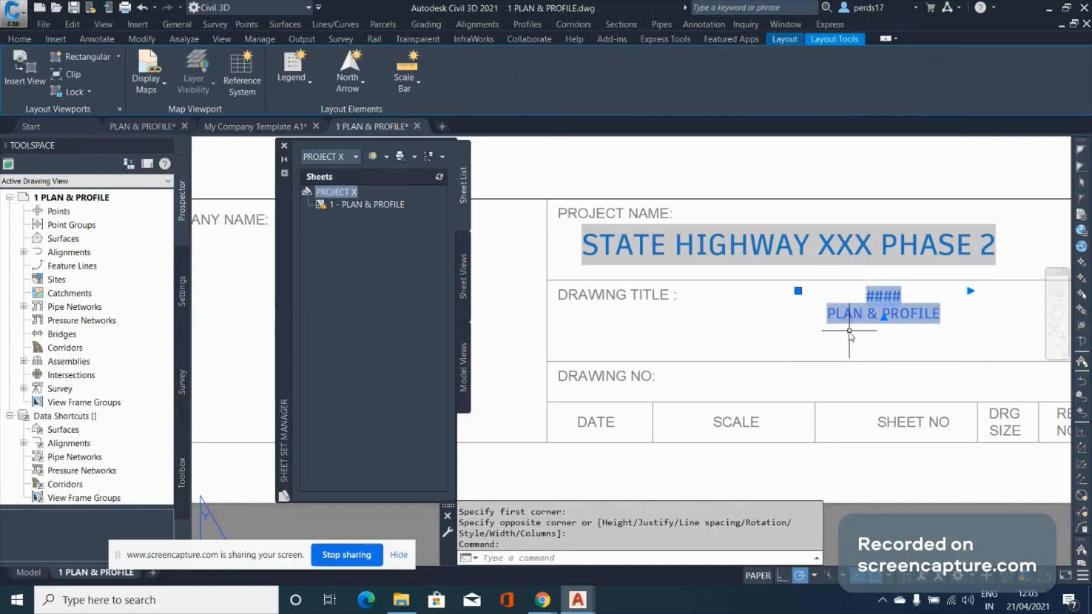
{"action": "type", "text": "M"}
{"action": "key", "text": "Return"}
{"action": "left_click", "coordinate": [795, 337]}
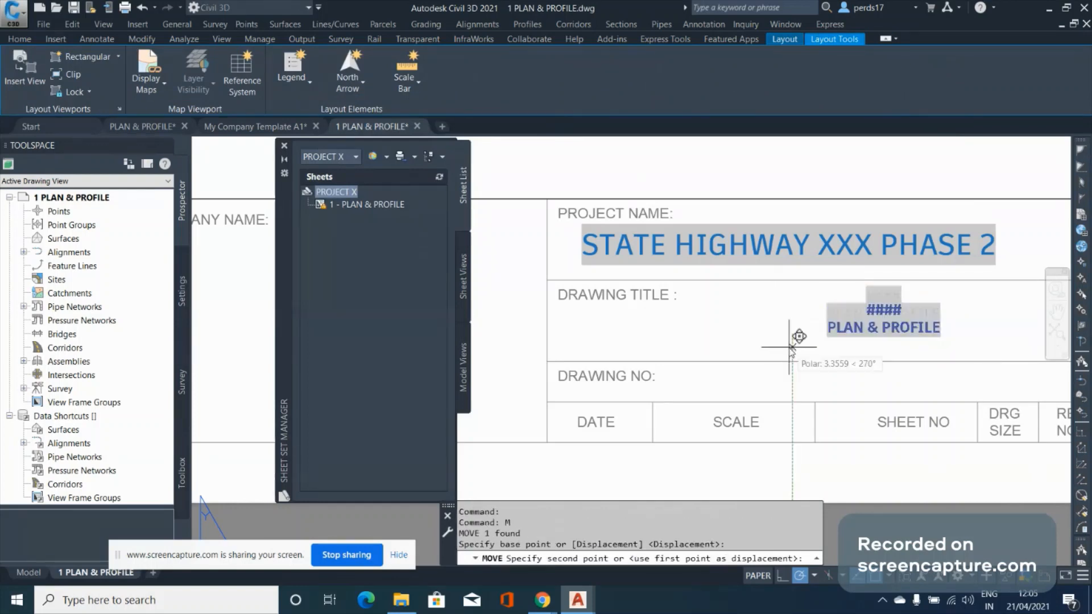
{"action": "key", "text": "Escape"}
Insert a blank line between the two title fields and move the text slightly up to fit the DRAWING TITLE cell
{"action": "double_click", "coordinate": [897, 307]}
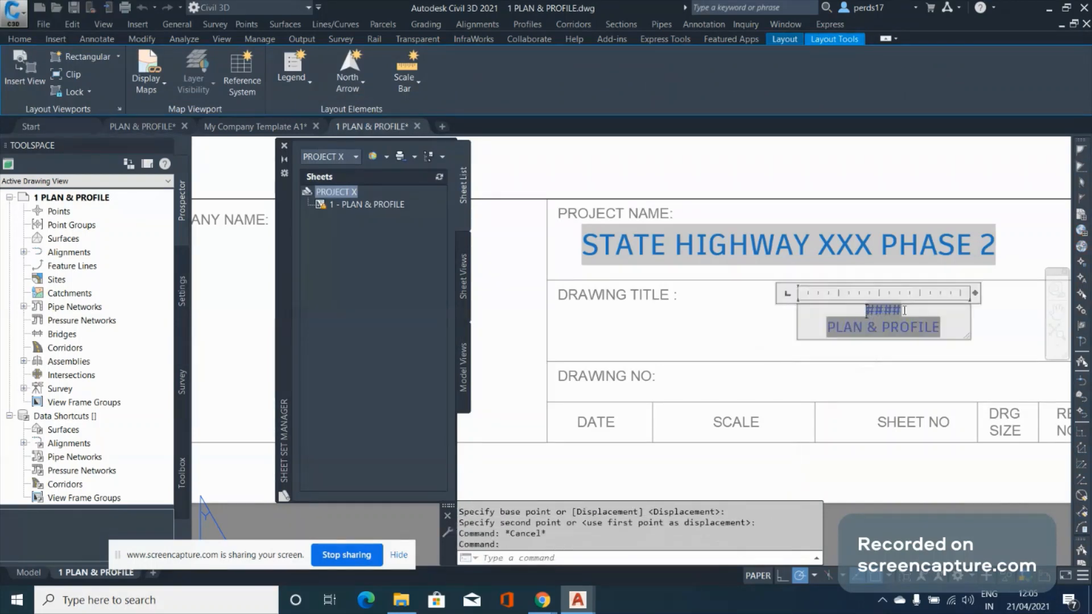
{"action": "key", "text": "Escape"}
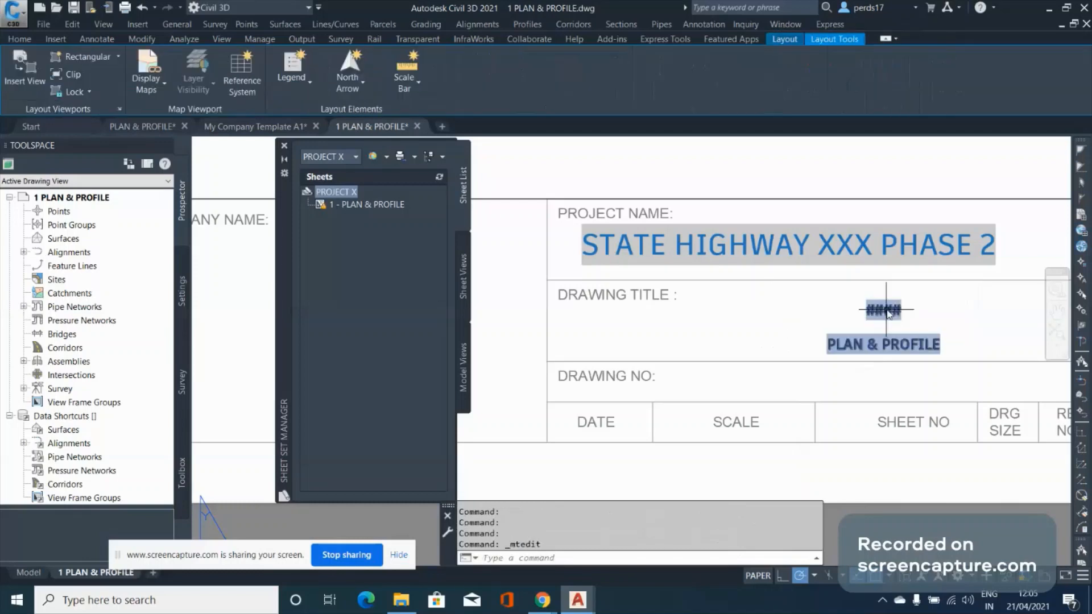
{"action": "left_click", "coordinate": [889, 312]}
{"action": "type", "text": "M"}
{"action": "key", "text": "Return"}
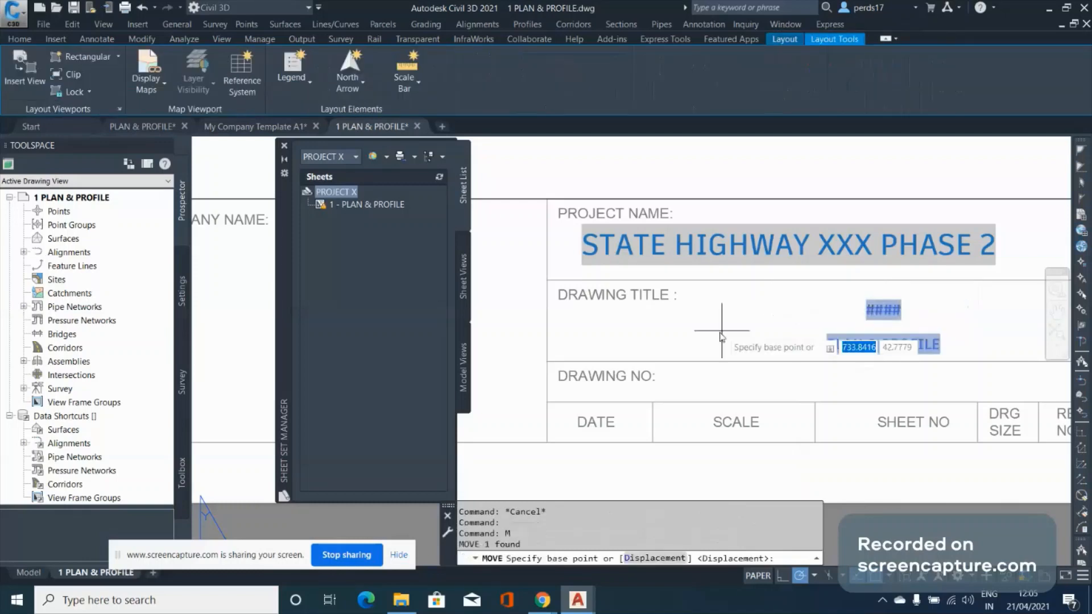
{"action": "left_click", "coordinate": [713, 333]}
{"action": "key", "text": "Escape"}
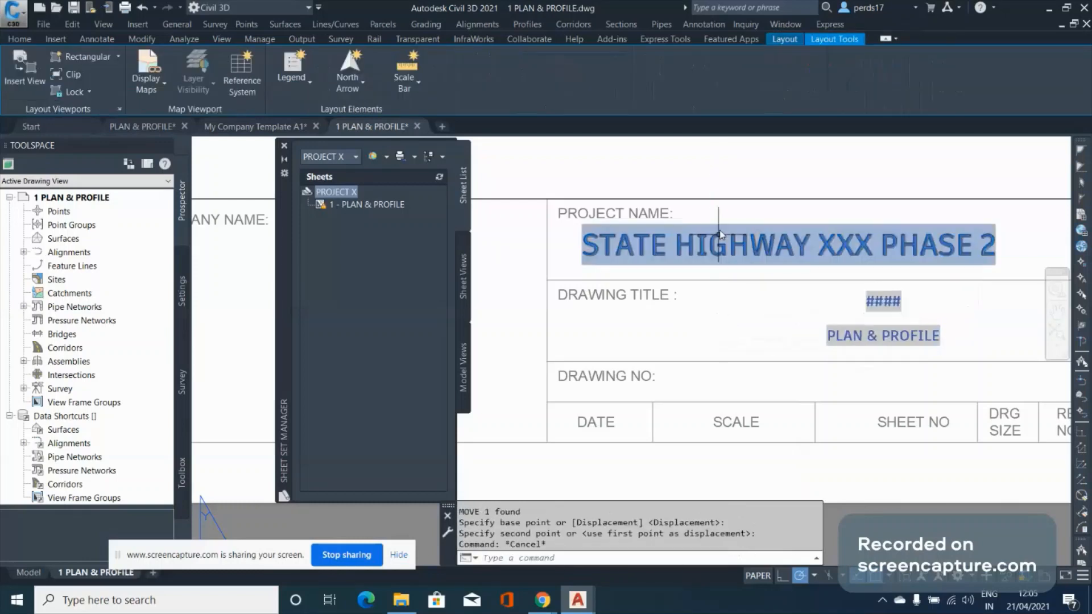
{"action": "scroll", "coordinate": [719, 234], "scroll_direction": "down", "scroll_amount": 2}
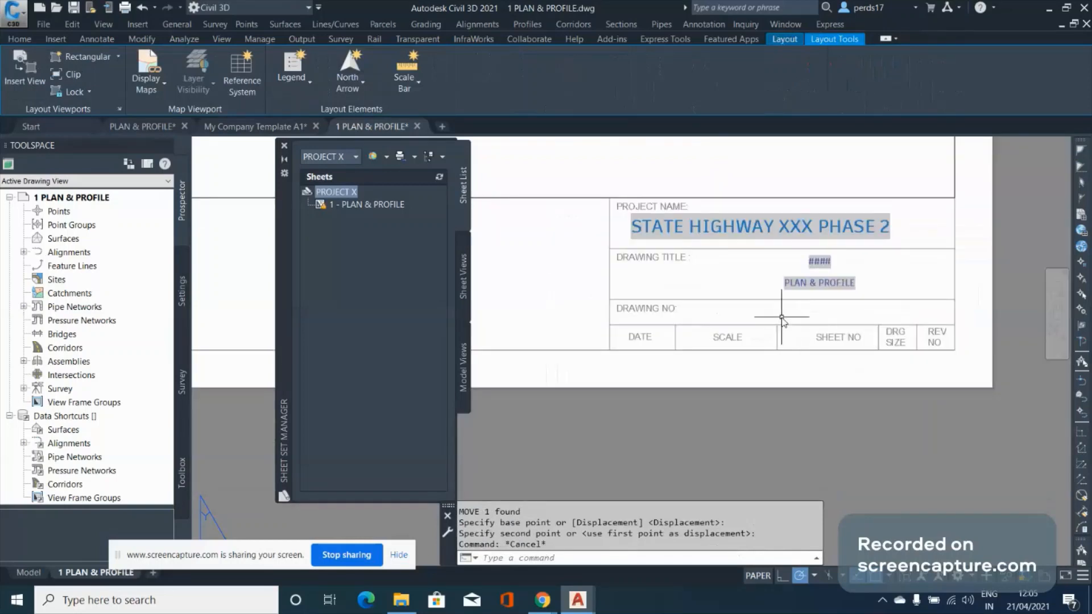
{"action": "scroll", "coordinate": [782, 318], "scroll_direction": "up", "scroll_amount": 2}
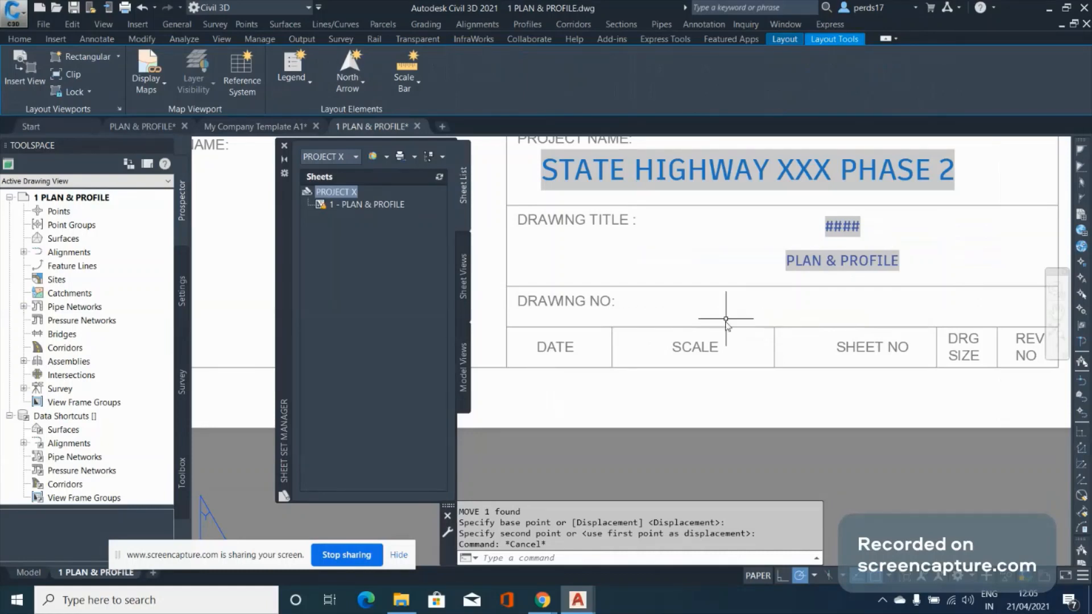
{"action": "key", "text": "Escape"}
{"action": "type", "text": "FIEL"}
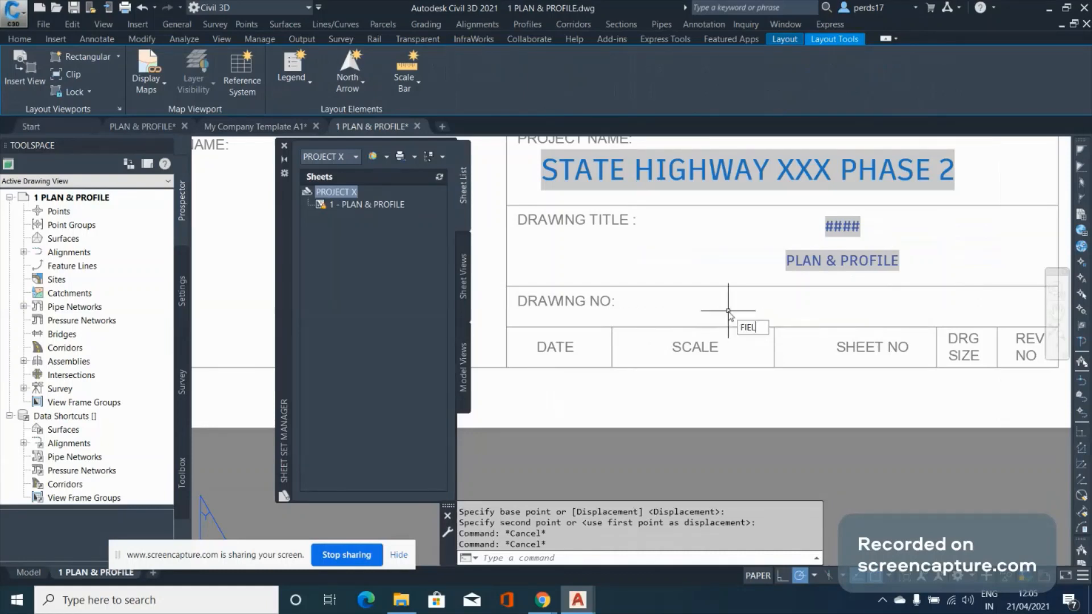
{"action": "key", "text": "Escape"}
{"action": "key", "text": "Escape"}
{"action": "type", "text": "MEX"}
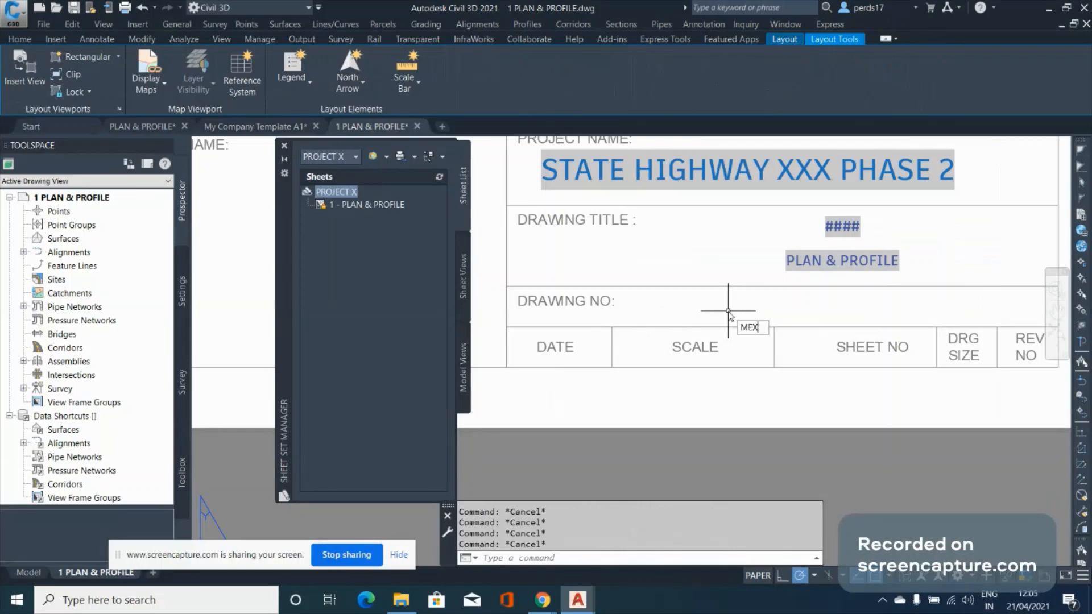
{"action": "key", "text": "Return"}
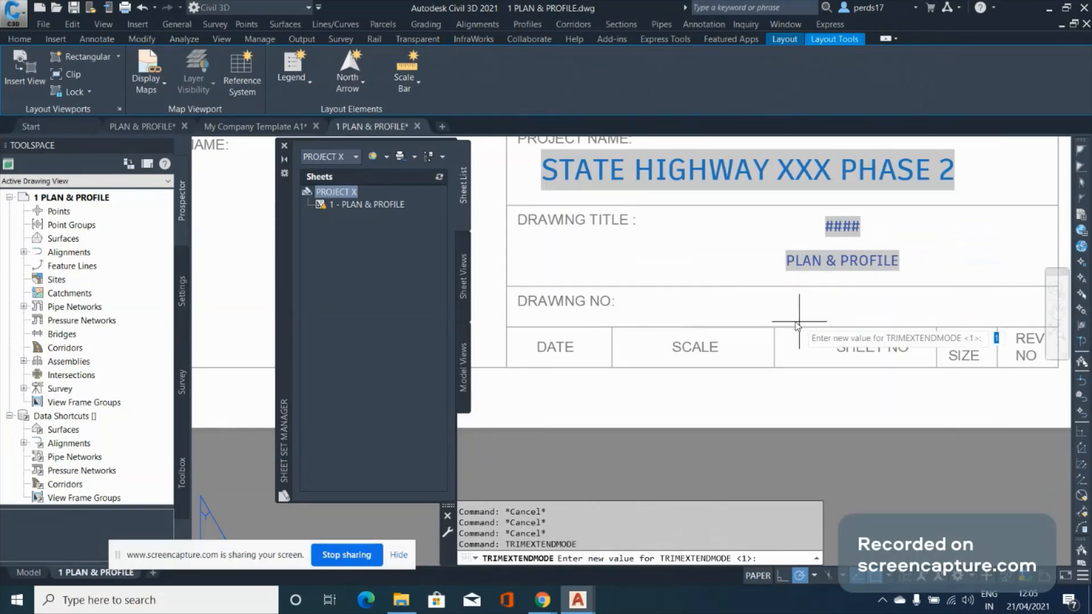
{"action": "key", "text": "Return"}
{"action": "left_click", "coordinate": [707, 306]}
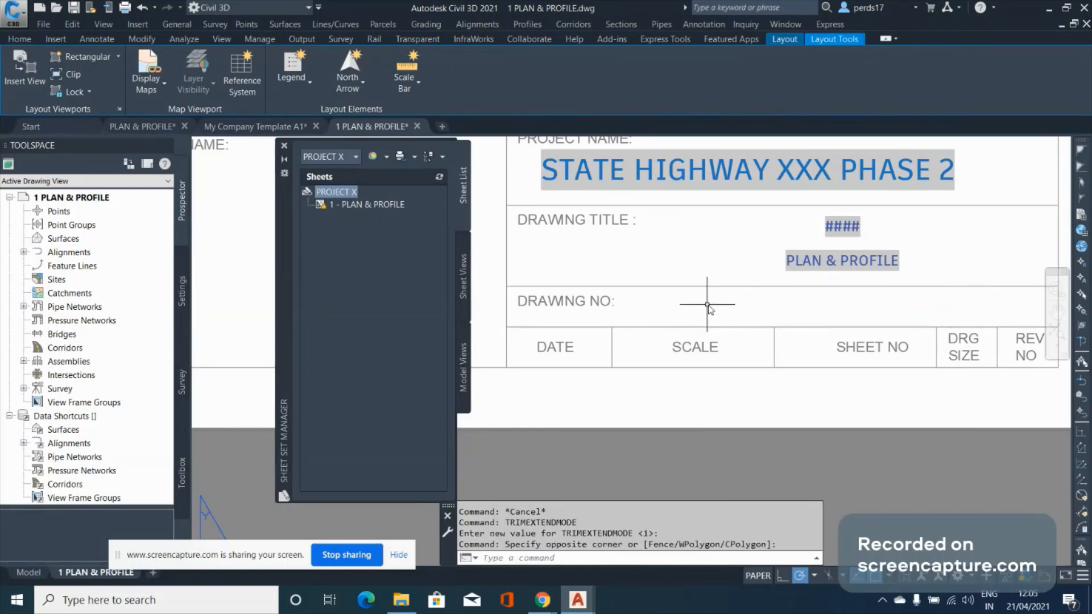
Add multiline text beside the DRAWING NO label containing the SheetSet field CurrentSheetDescription in uppercase
{"action": "type", "text": "MT"}
{"action": "key", "text": "Return"}
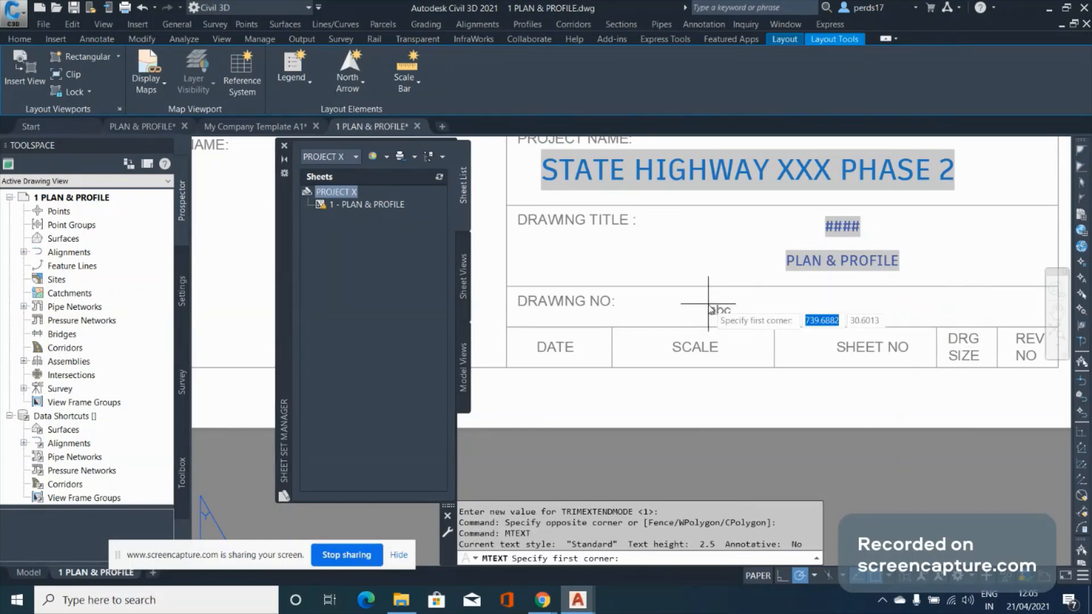
{"action": "left_click", "coordinate": [648, 299]}
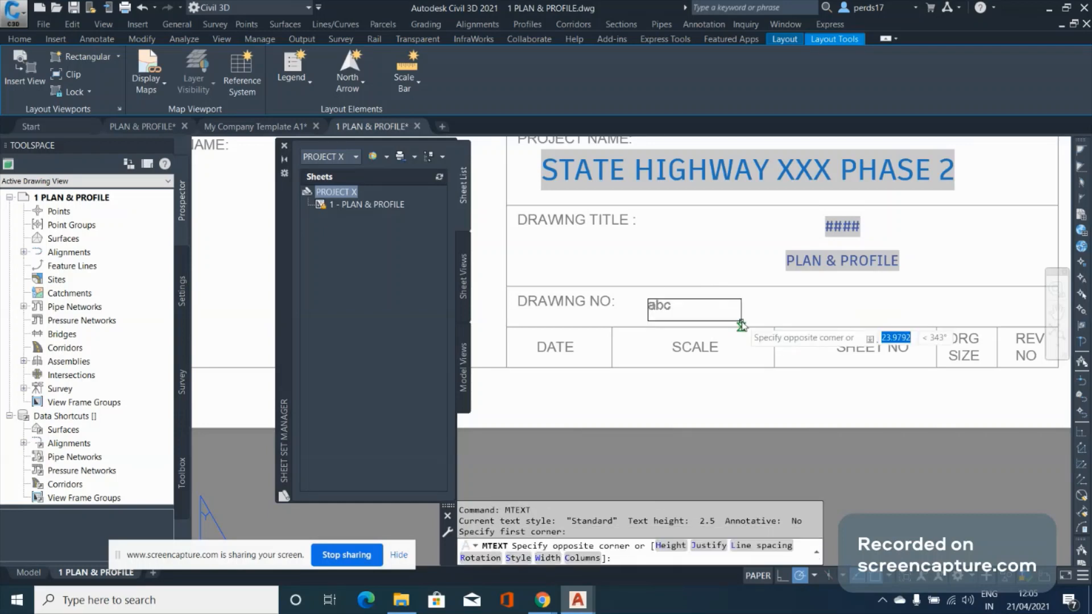
{"action": "left_click", "coordinate": [741, 324]}
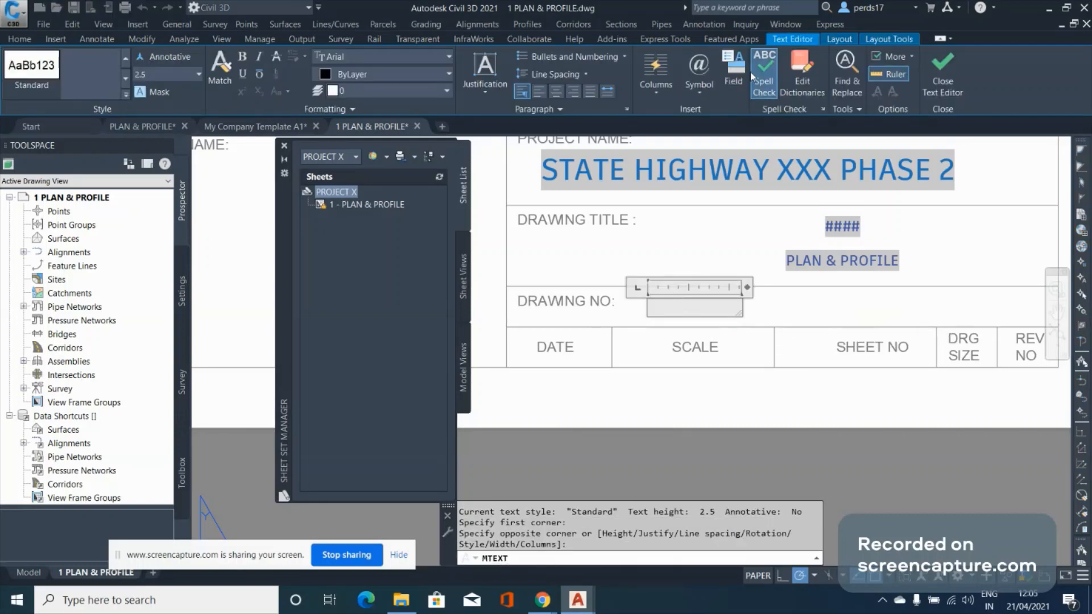
{"action": "left_click", "coordinate": [733, 71]}
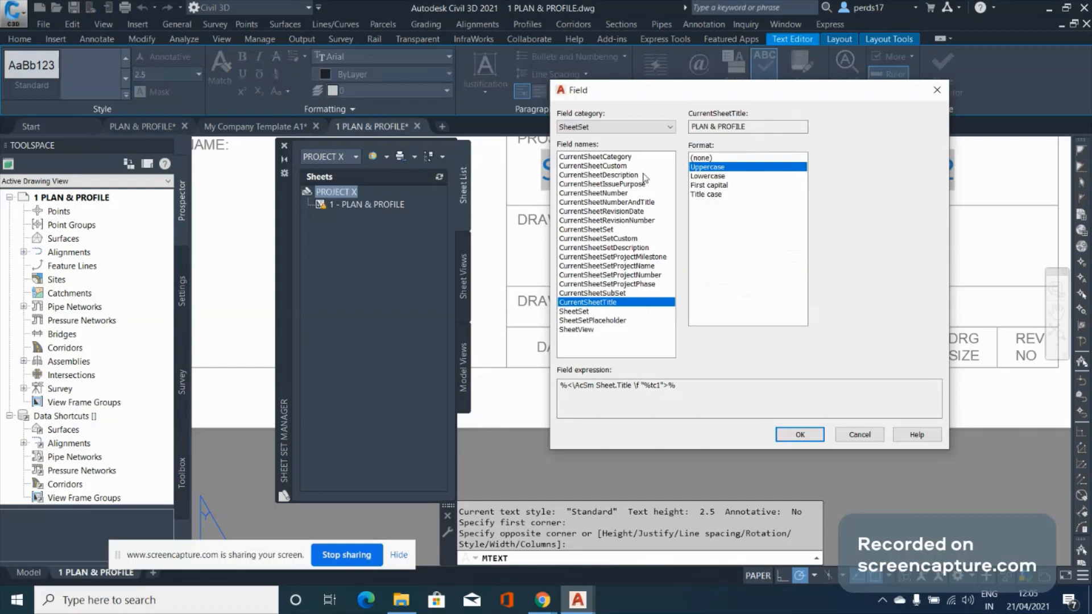
{"action": "left_click", "coordinate": [618, 176]}
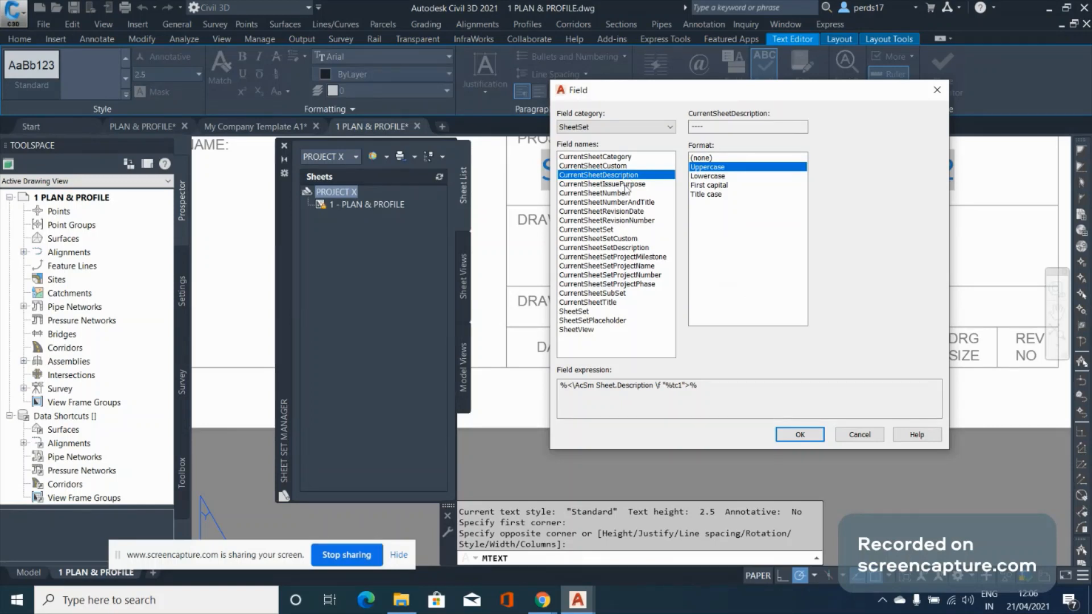
{"action": "left_click", "coordinate": [569, 239]}
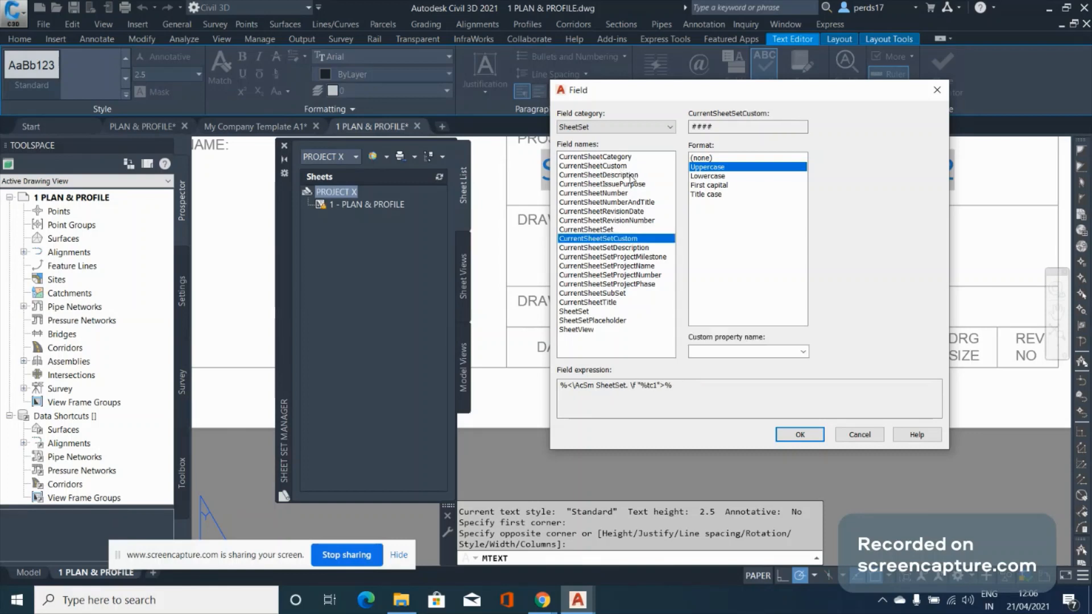
{"action": "left_click", "coordinate": [594, 175]}
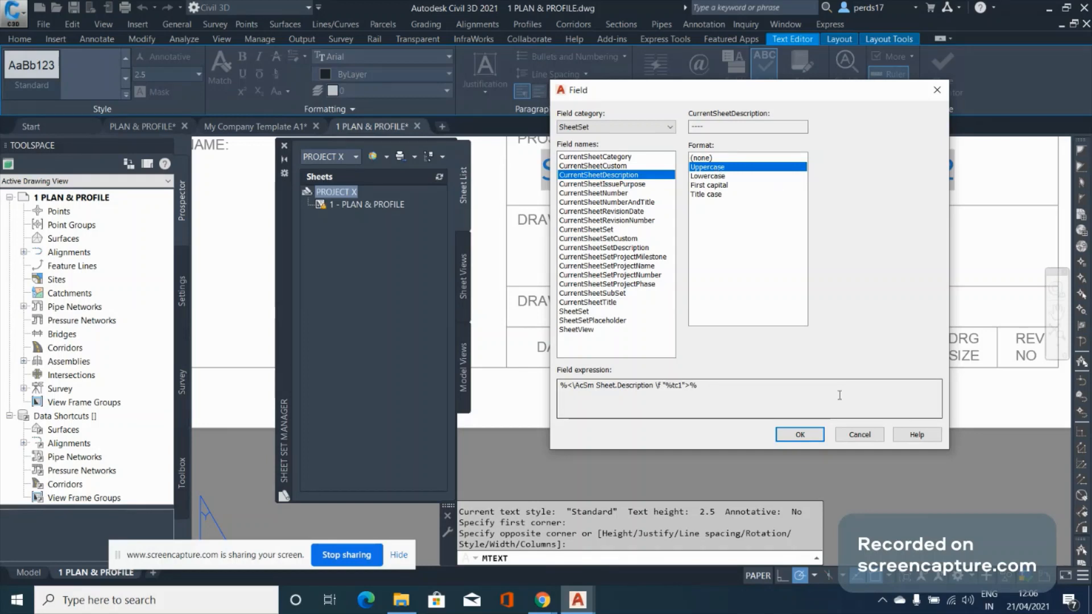
{"action": "left_click", "coordinate": [799, 435]}
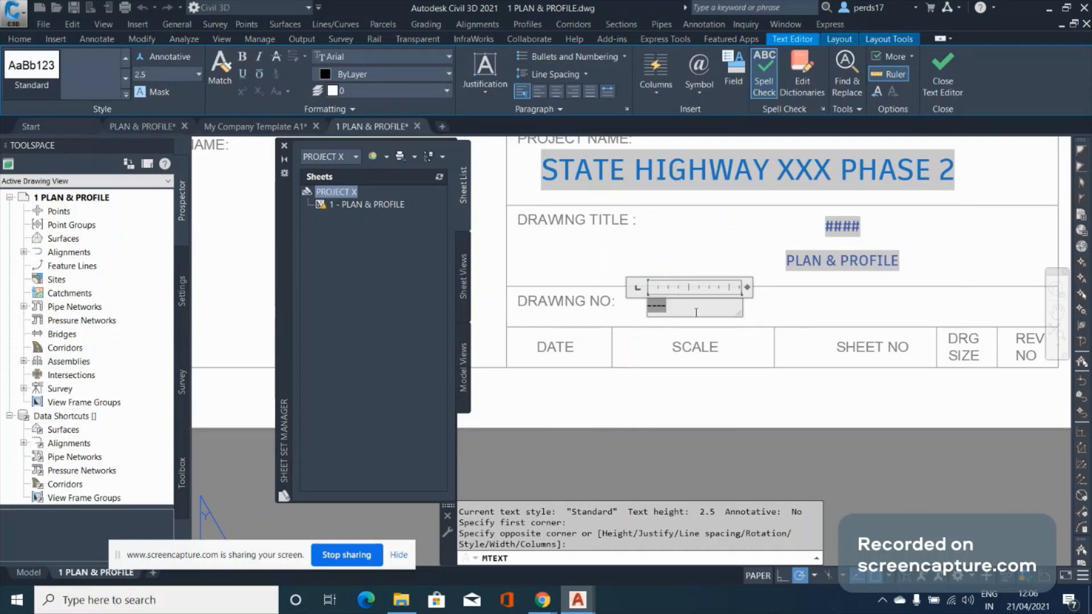
{"action": "left_click", "coordinate": [815, 309]}
Set the PROJECT X sheet set description to XXX/YYYY/ZZZZ/DDDD/ and regenerate the drawing
{"action": "left_click", "coordinate": [352, 194]}
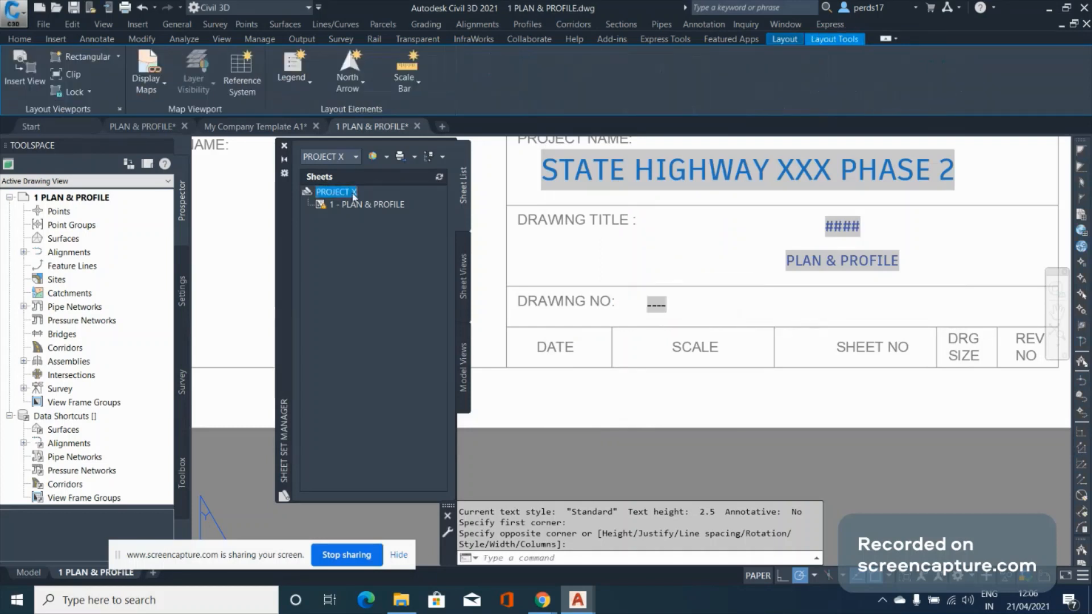
{"action": "right_click", "coordinate": [353, 196]}
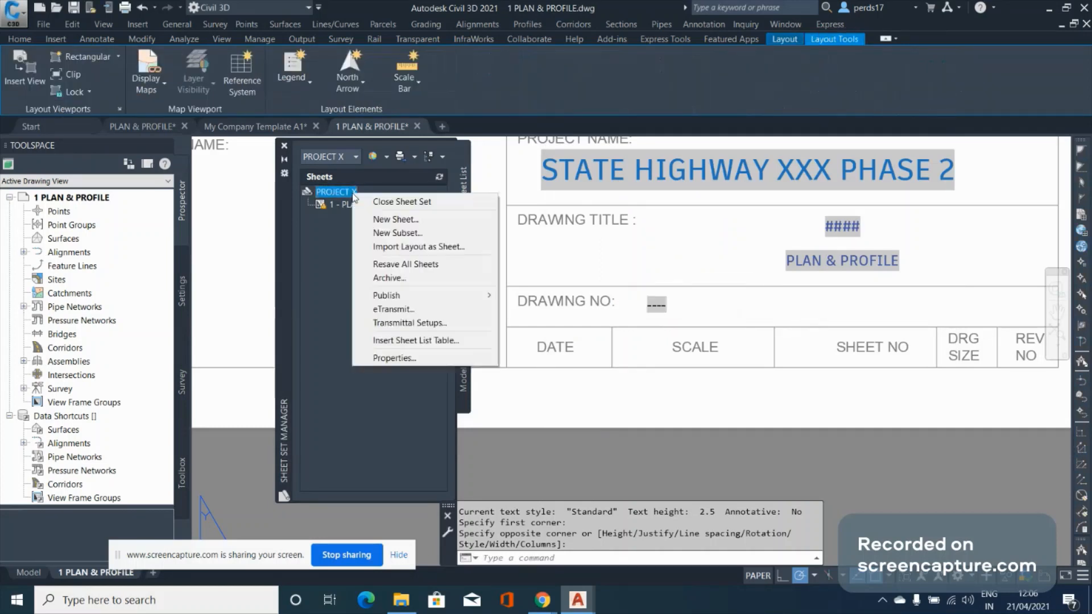
{"action": "left_click", "coordinate": [413, 358]}
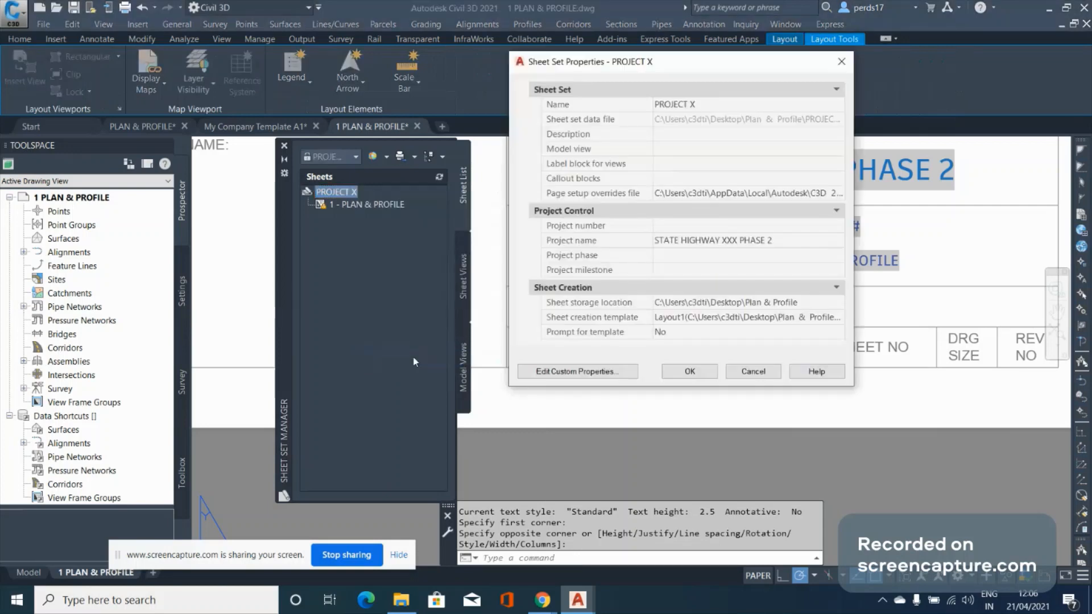
{"action": "left_click", "coordinate": [667, 134]}
{"action": "type", "text": "XXX"}
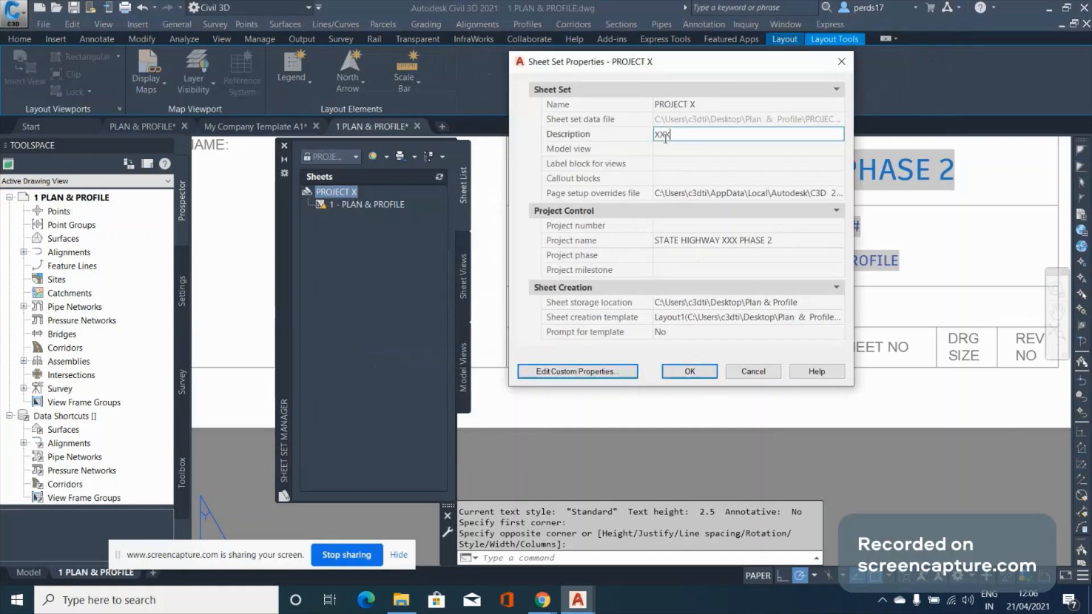
{"action": "type", "text": "/YYYY/ZZZZ/DDDD/000"}
{"action": "key", "text": "BackSpace"}
{"action": "key", "text": "BackSpace"}
{"action": "key", "text": "BackSpace"}
{"action": "left_click", "coordinate": [690, 371]}
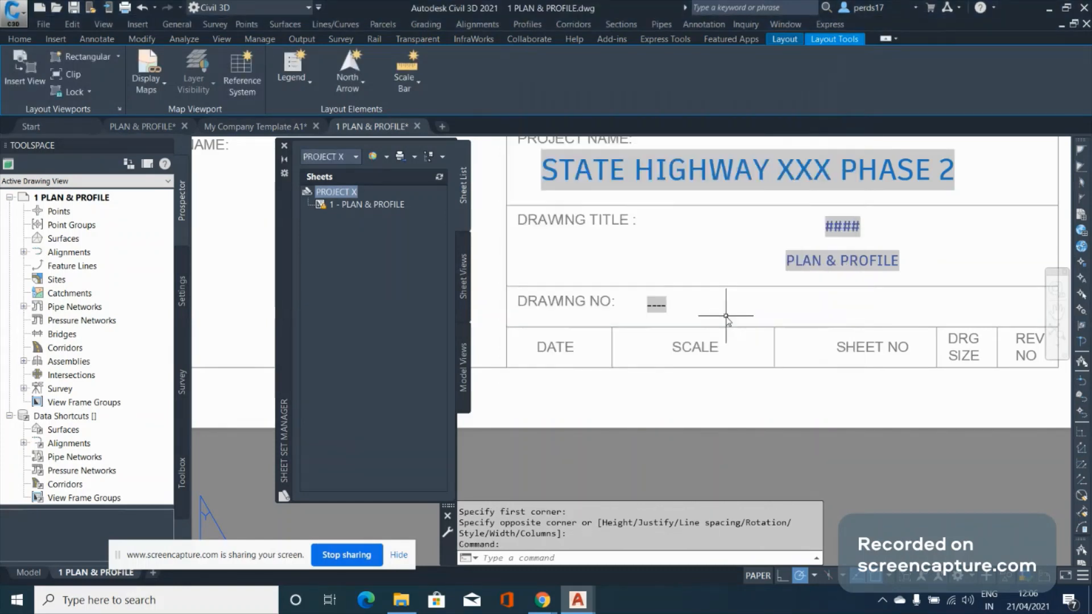
{"action": "type", "text": "REA"}
{"action": "key", "text": "Return"}
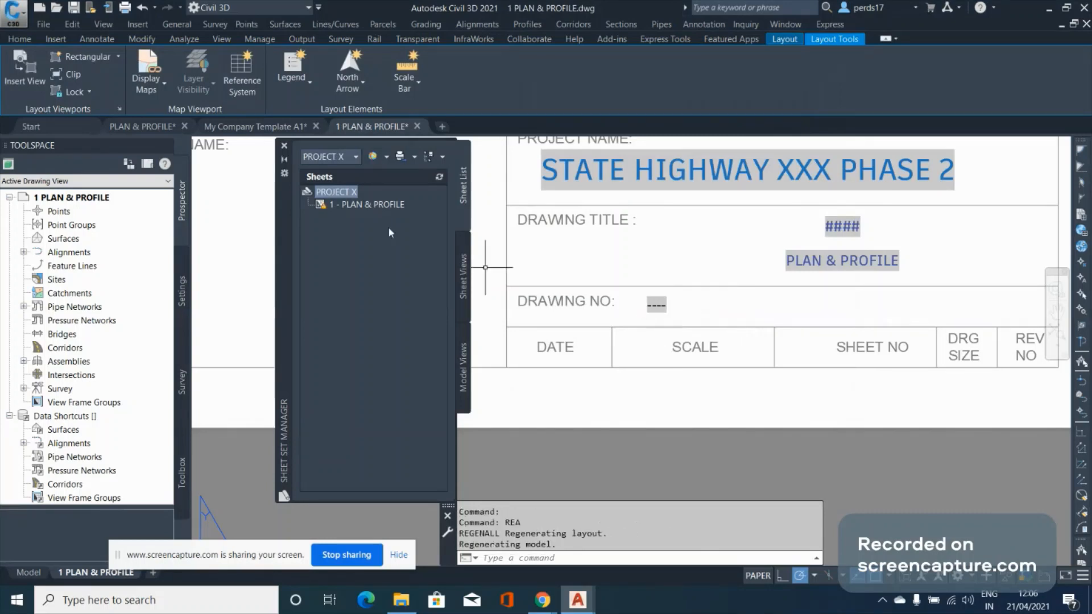
Set the description of sheet 1 - PLAN & PROFILE to XXX/YYY/ZZZ/DDD/ in its sheet properties
{"action": "left_click", "coordinate": [390, 206]}
{"action": "right_click", "coordinate": [390, 208]}
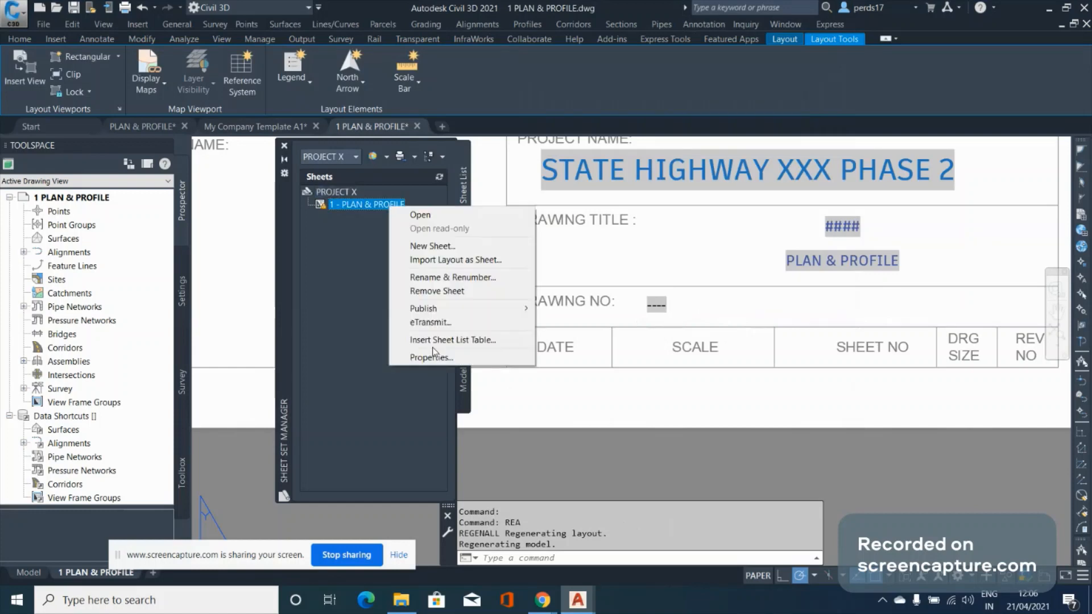
{"action": "left_click", "coordinate": [431, 357]}
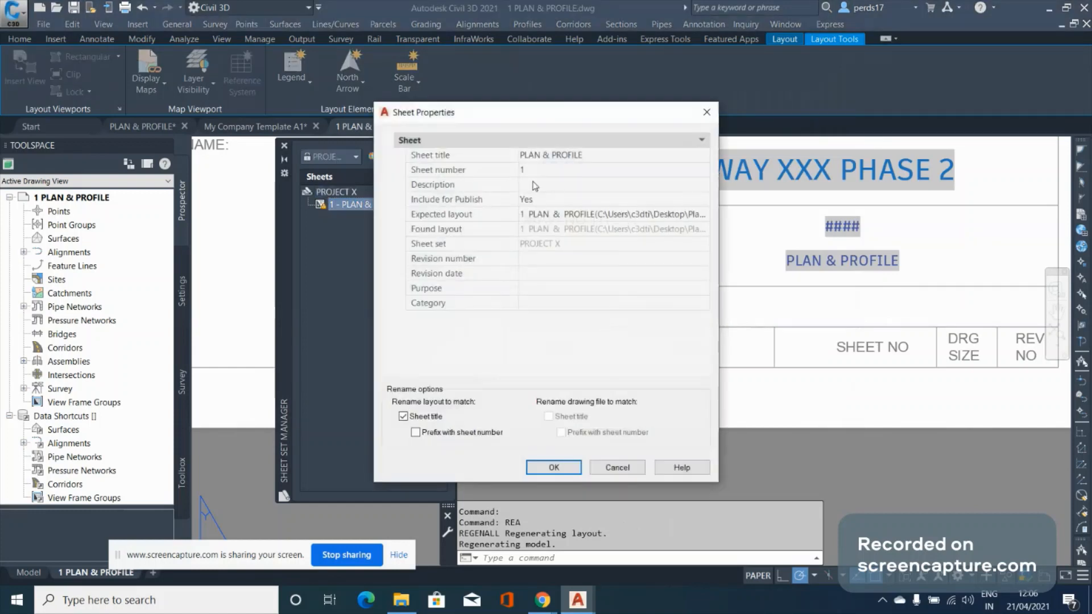
{"action": "left_click", "coordinate": [538, 186]}
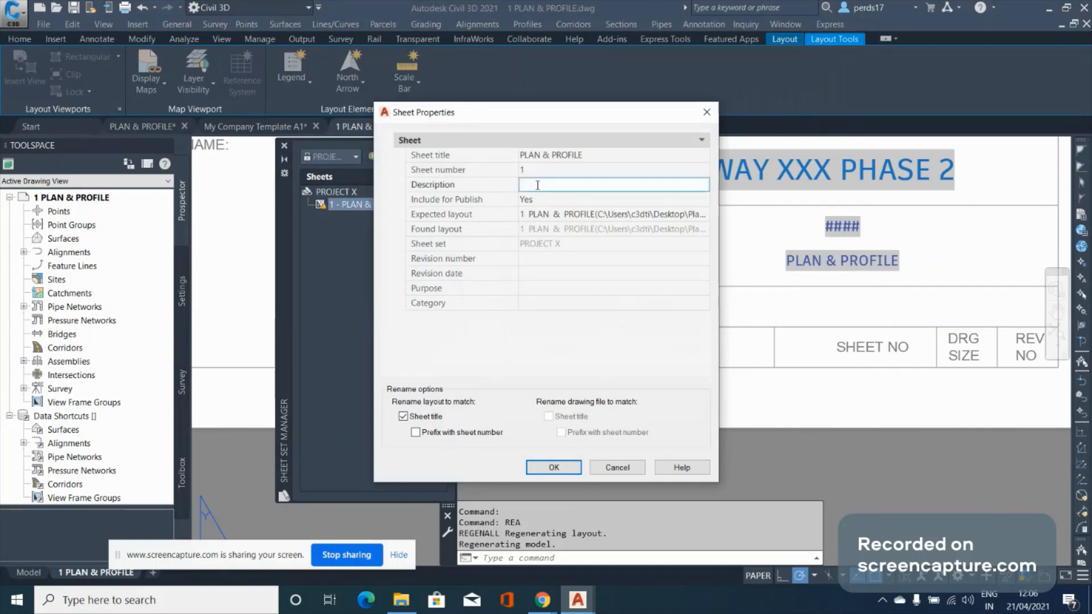
{"action": "type", "text": "XXX/YYY/ZZZ/DDD/"}
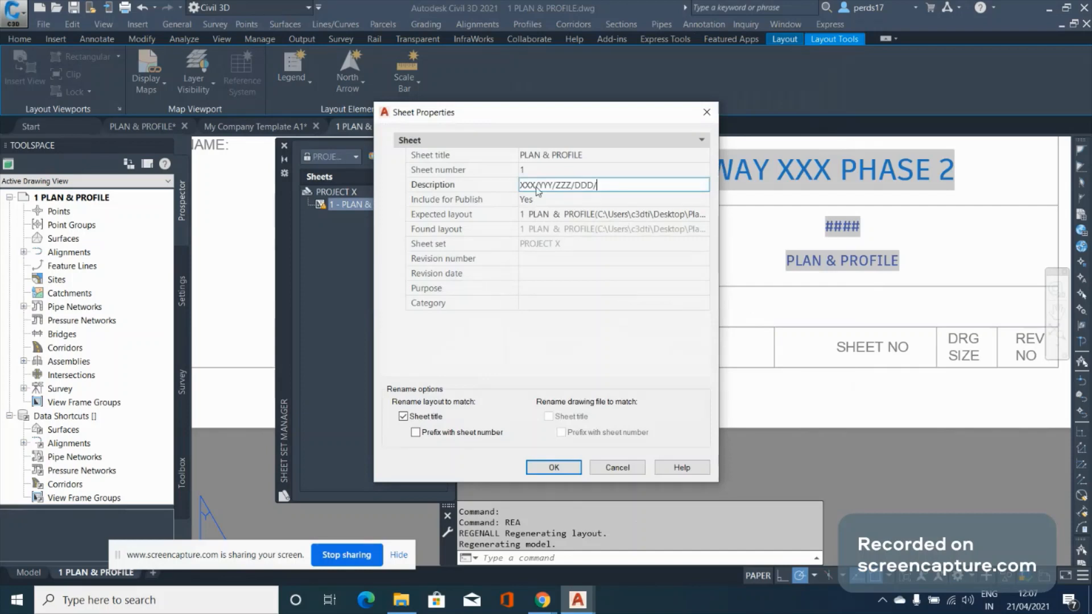
{"action": "left_click", "coordinate": [555, 468]}
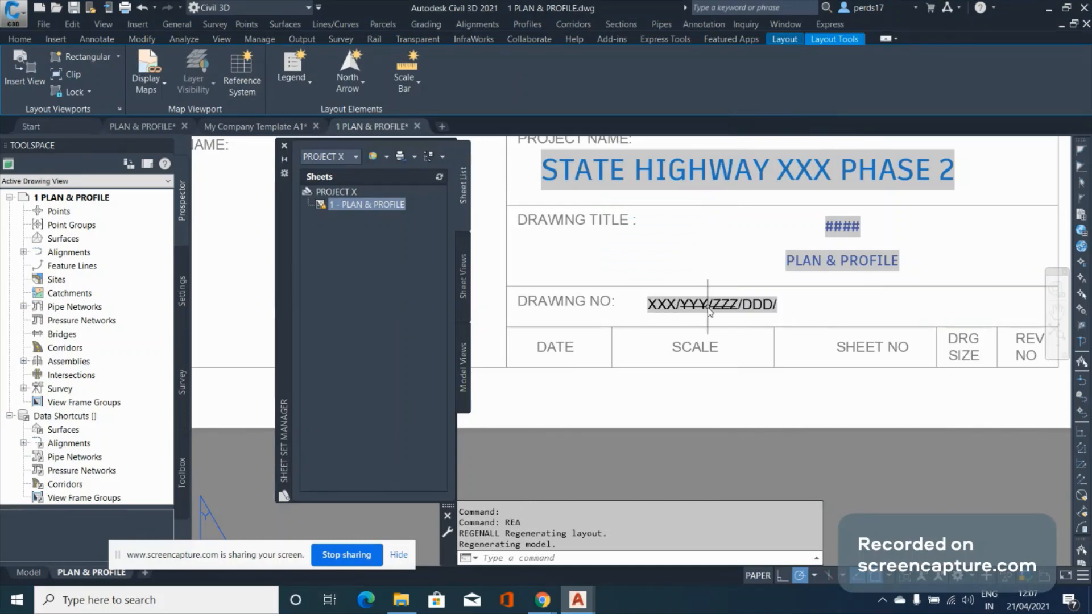
Delete the sheet description field text from the DRAWING NO cell
{"action": "left_click", "coordinate": [746, 306]}
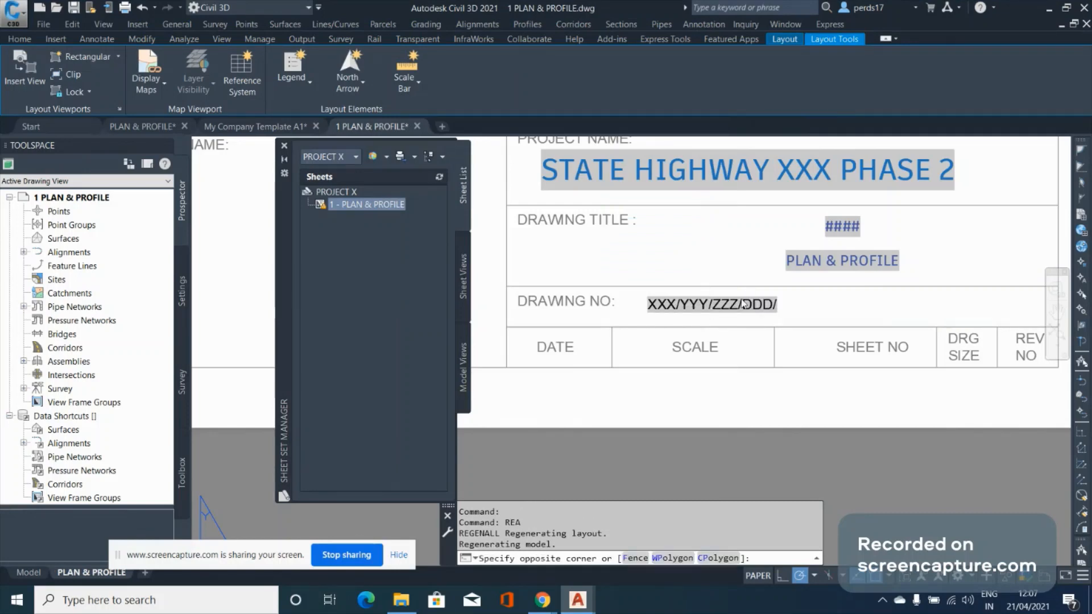
{"action": "left_click", "coordinate": [727, 304]}
{"action": "left_click", "coordinate": [803, 305]}
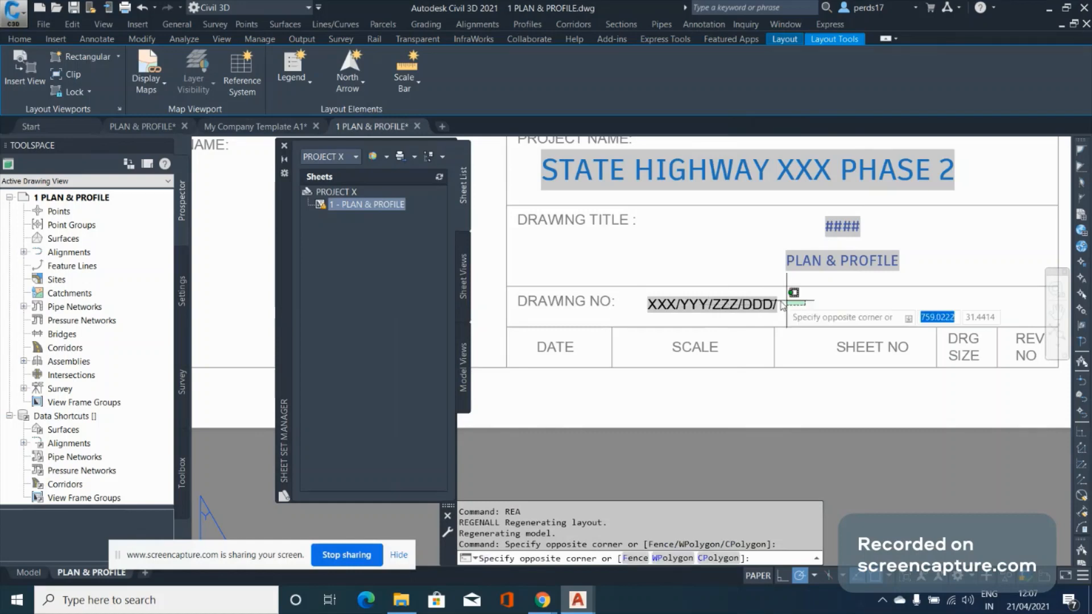
{"action": "left_click", "coordinate": [774, 307]}
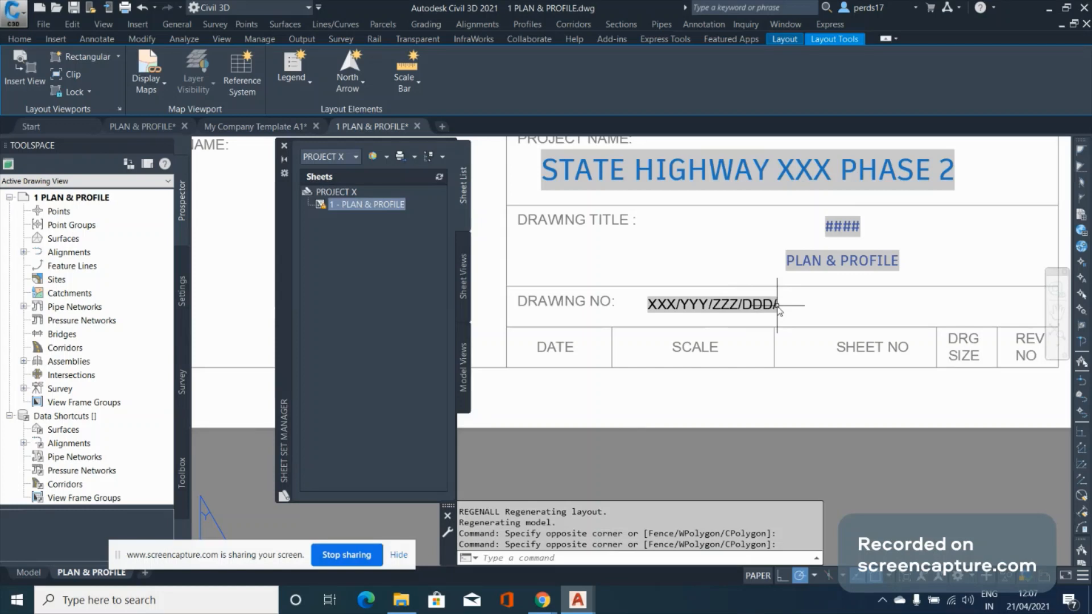
{"action": "left_click", "coordinate": [777, 306]}
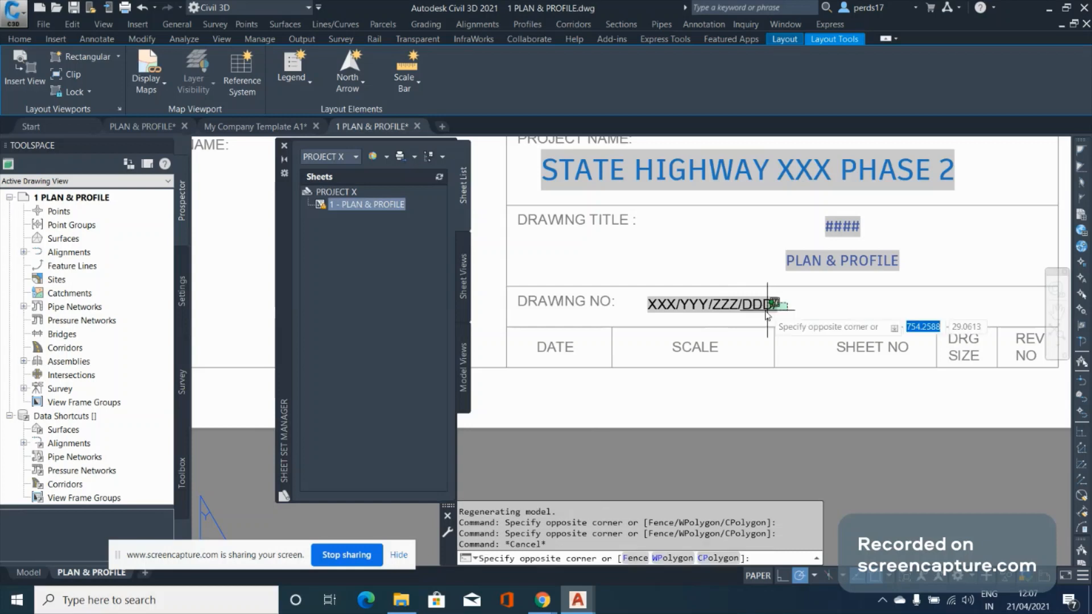
{"action": "left_click", "coordinate": [701, 315]}
{"action": "left_click", "coordinate": [660, 314]}
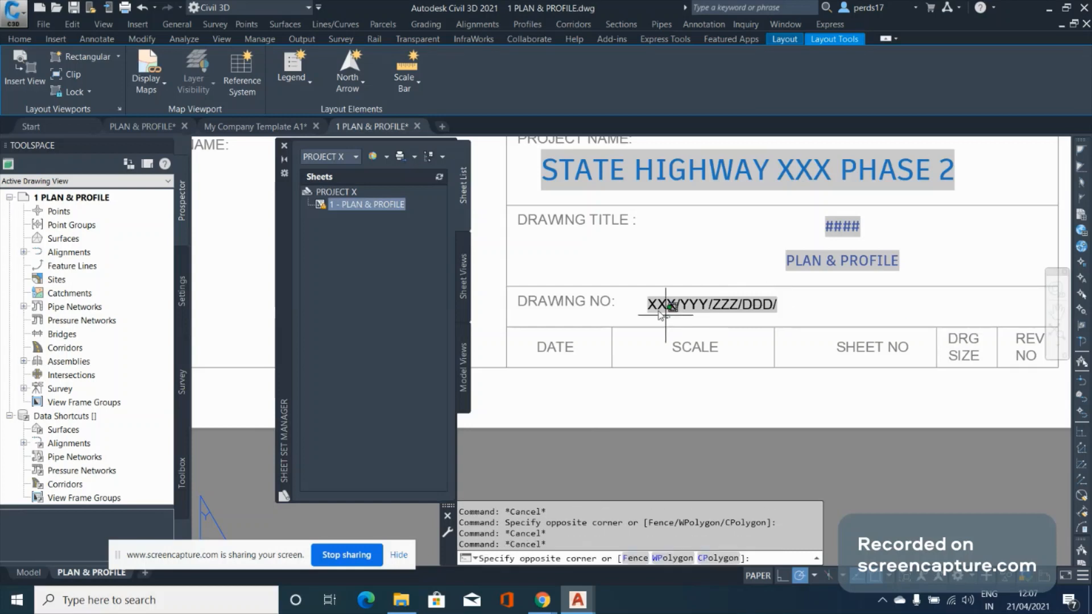
{"action": "left_click", "coordinate": [655, 278]}
{"action": "key", "text": "Delete"}
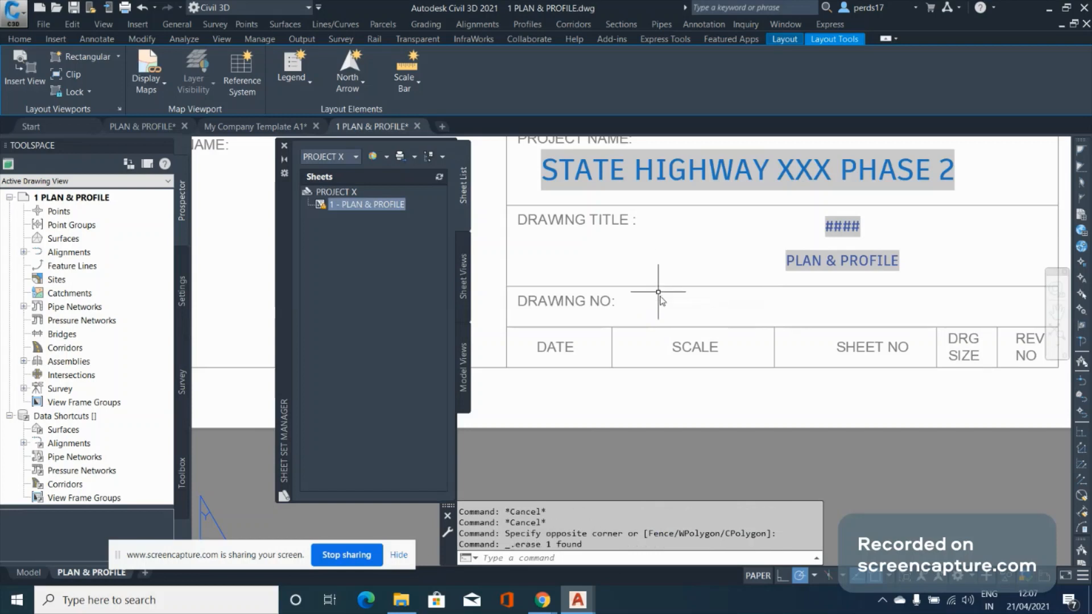
Create a new multiline text box beside the DRAWING NO label using the MTEXT command
{"action": "type", "text": "MTET"}
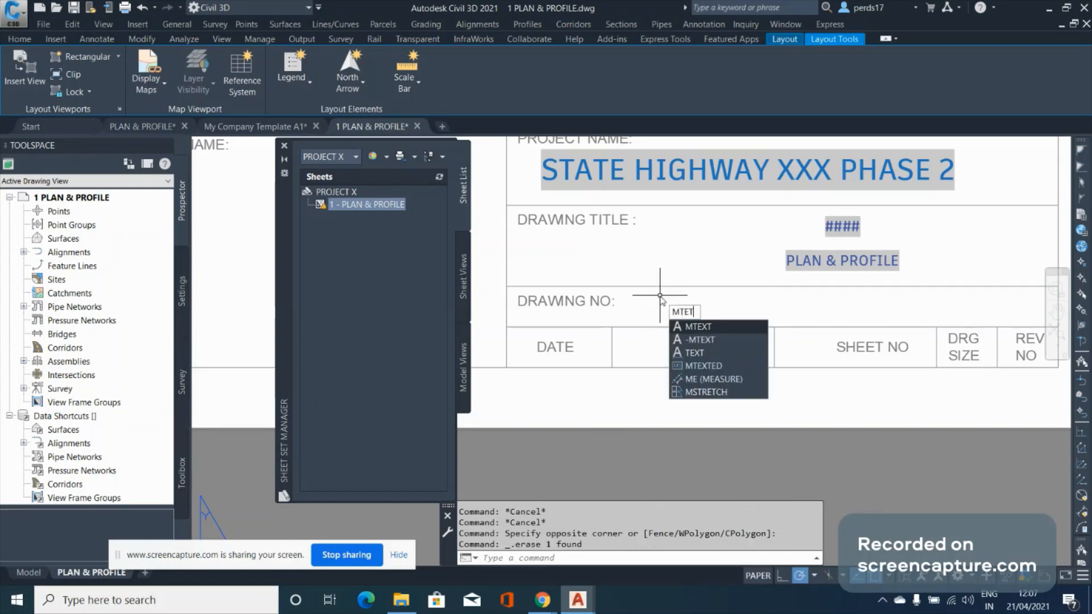
{"action": "key", "text": "BackSpace"}
{"action": "type", "text": "X"}
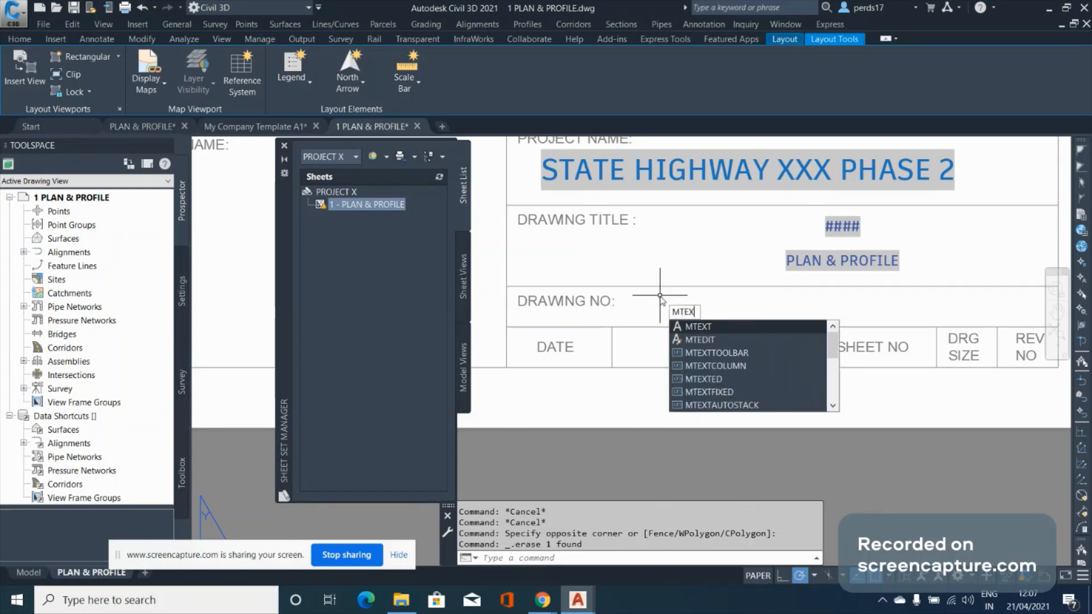
{"action": "type", "text": "R"}
{"action": "key", "text": "BackSpace"}
{"action": "type", "text": "T"}
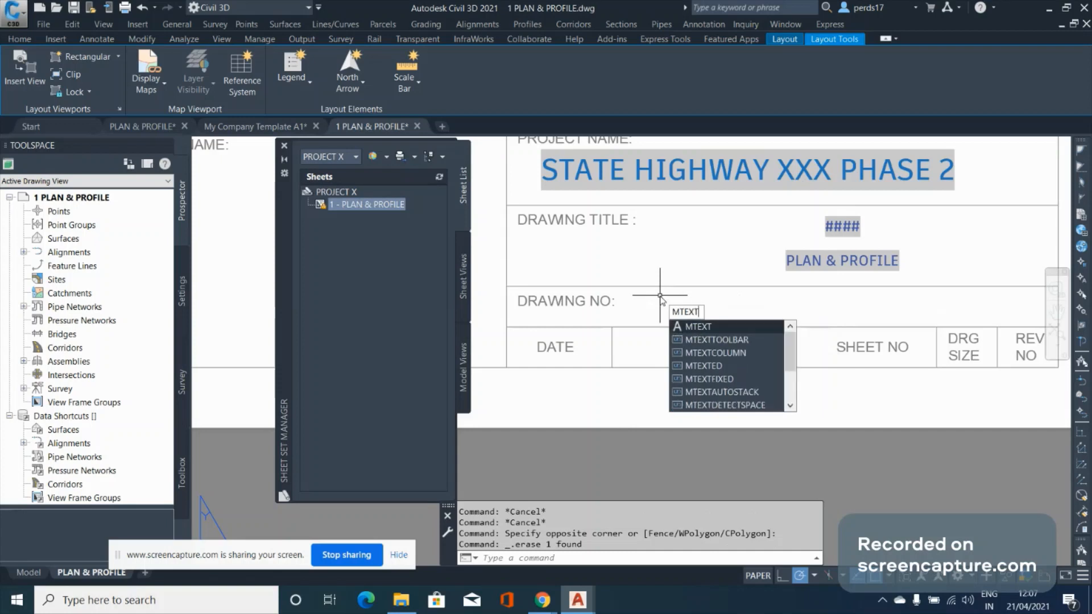
{"action": "key", "text": "Return"}
{"action": "left_click", "coordinate": [642, 299]}
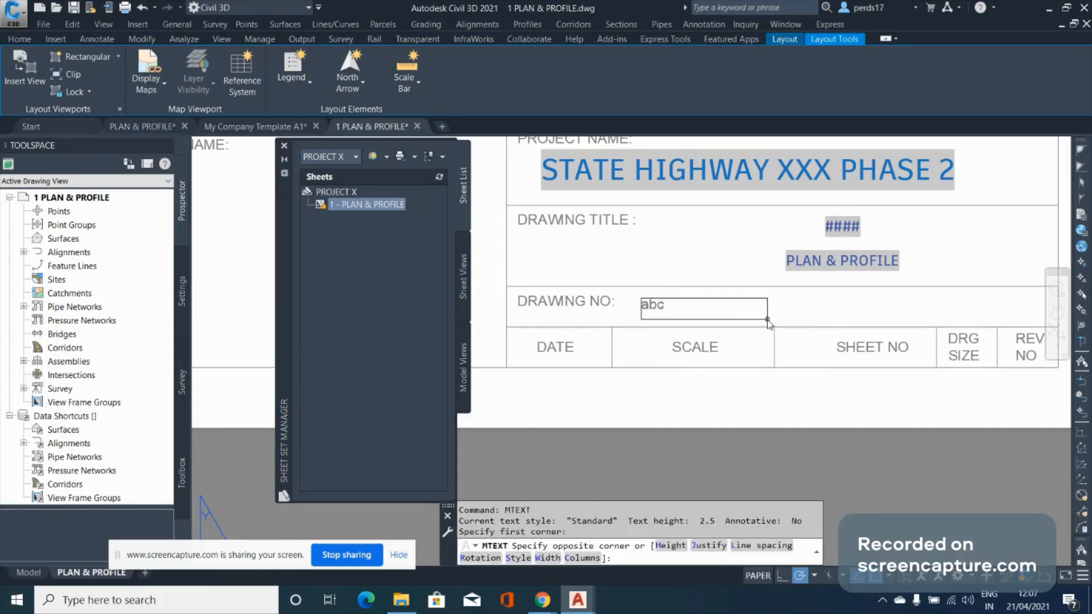
{"action": "left_click", "coordinate": [768, 320]}
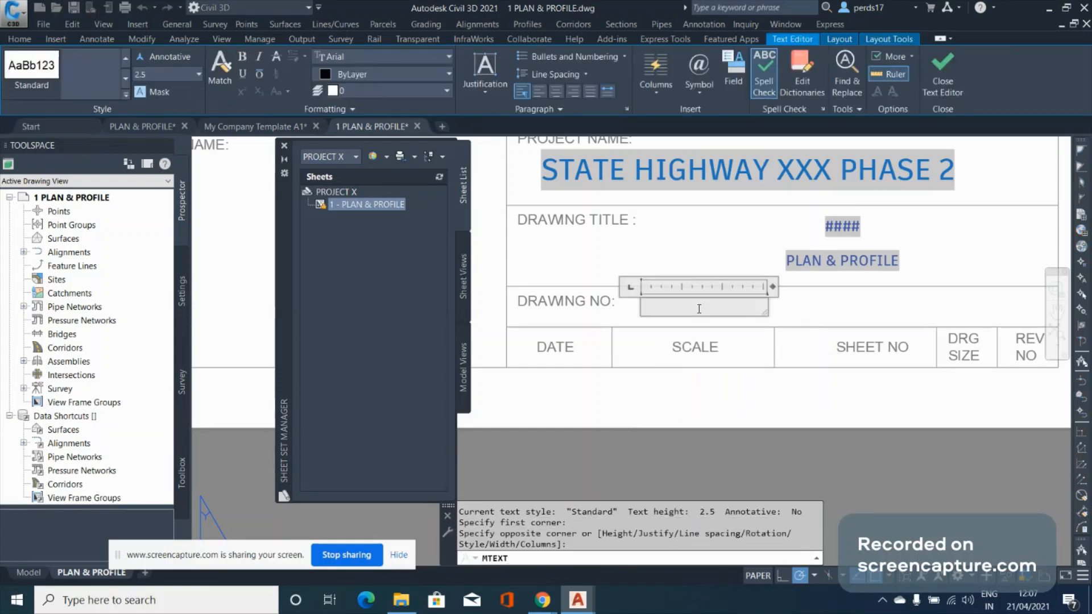
Insert the SheetSet field CurrentSheetSetDescription in uppercase format into the drawing number text box
{"action": "left_click", "coordinate": [733, 69]}
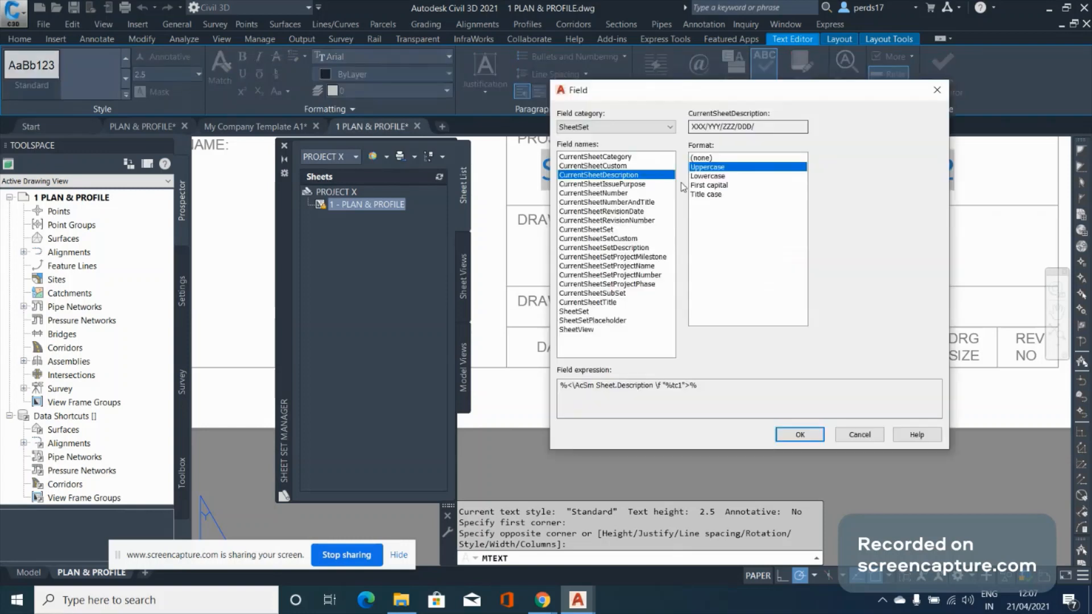
{"action": "left_click", "coordinate": [633, 248]}
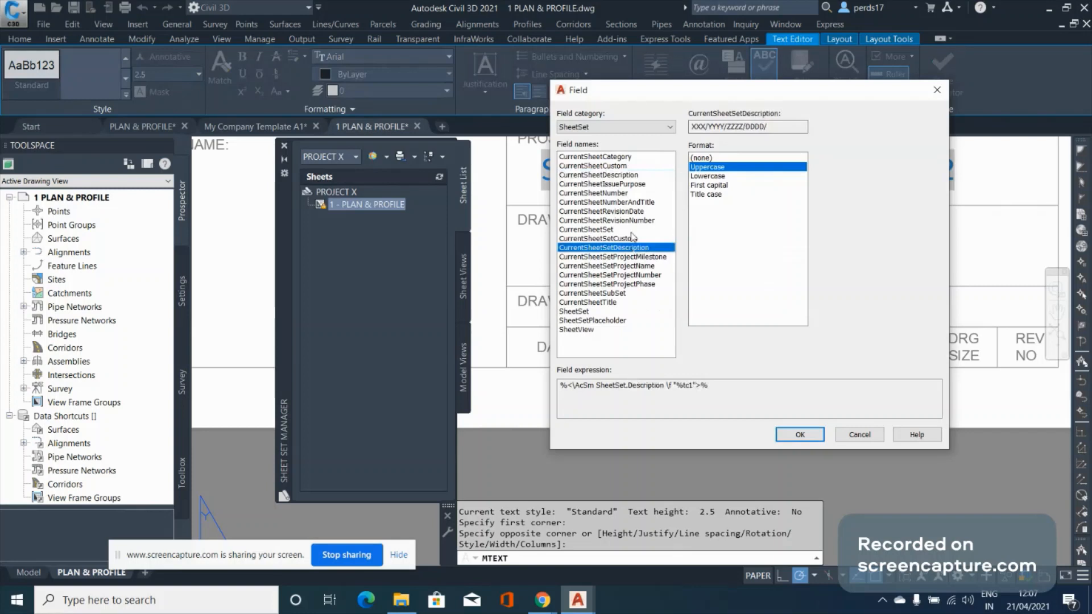
{"action": "left_click", "coordinate": [737, 176]}
{"action": "left_click", "coordinate": [718, 167]}
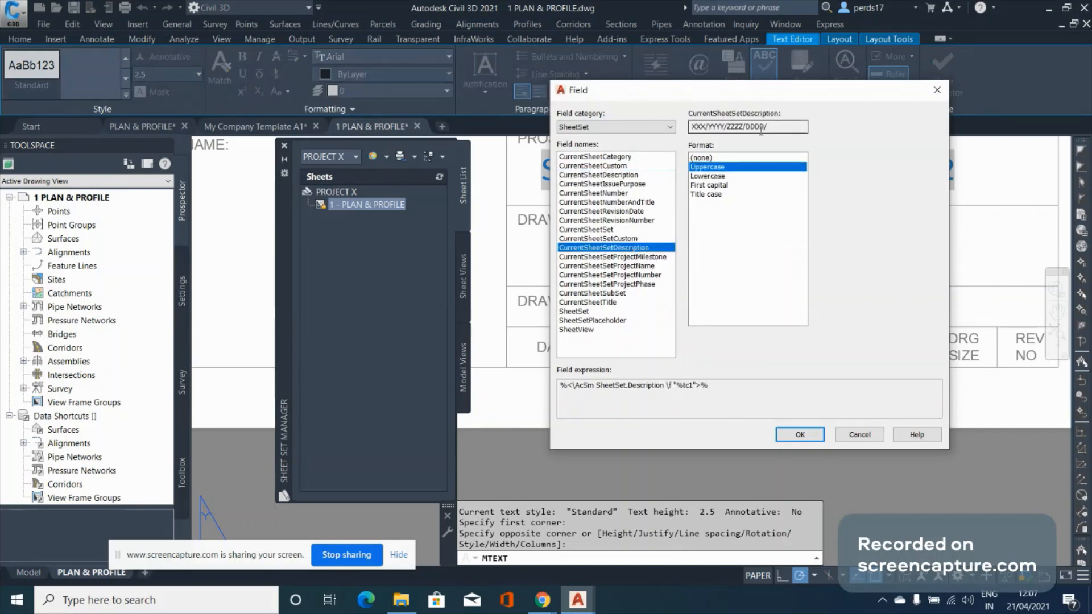
{"action": "left_click", "coordinate": [799, 435]}
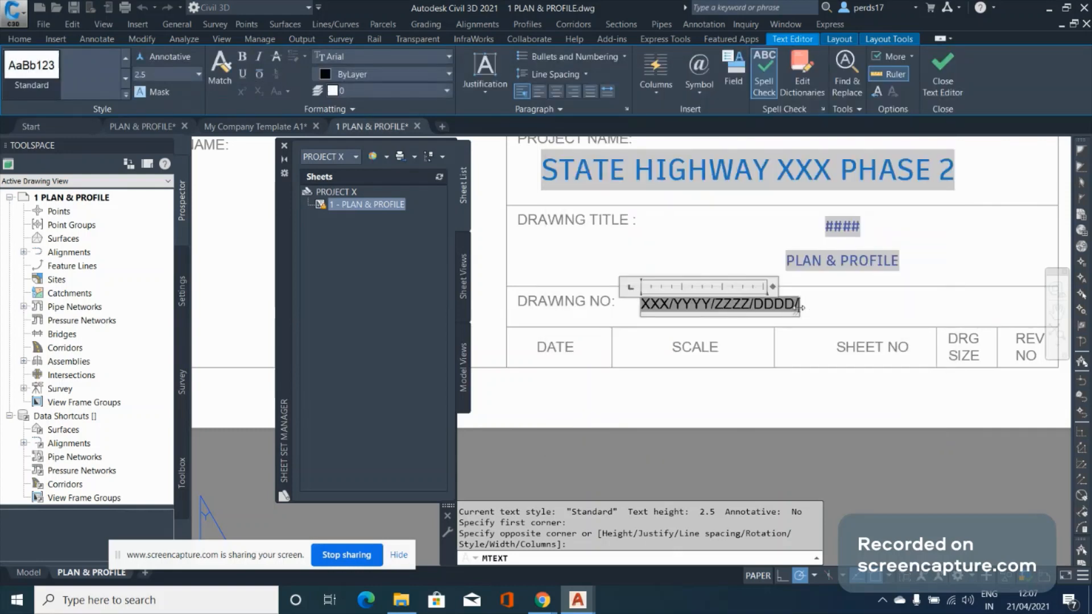
{"action": "left_click", "coordinate": [796, 307]}
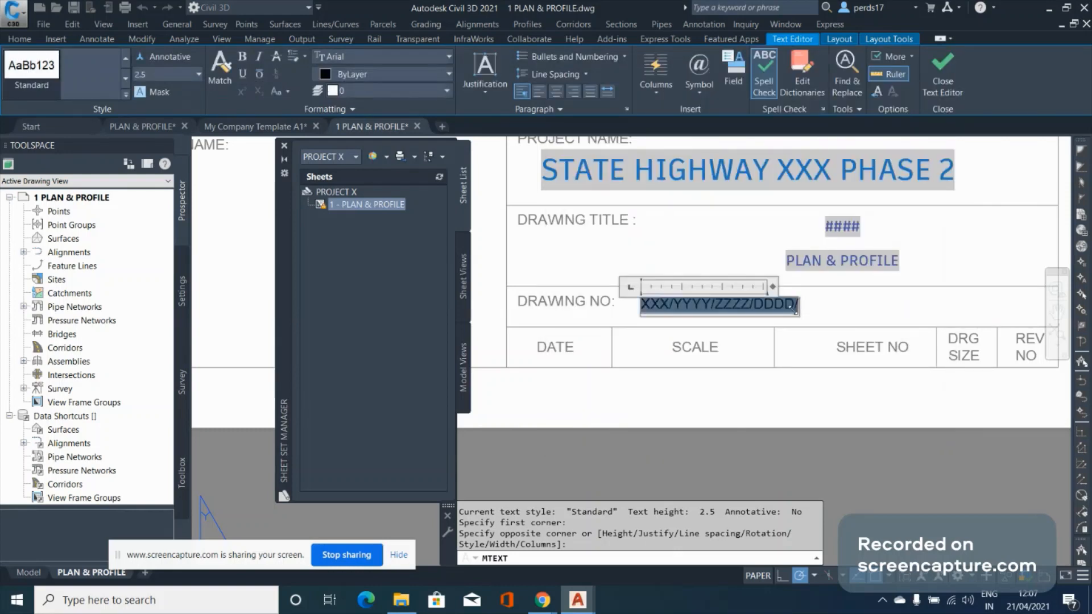
Append the SheetSet field CurrentSheetDescription in uppercase format after the existing field in the drawing number text and finish editing
{"action": "left_click", "coordinate": [796, 307]}
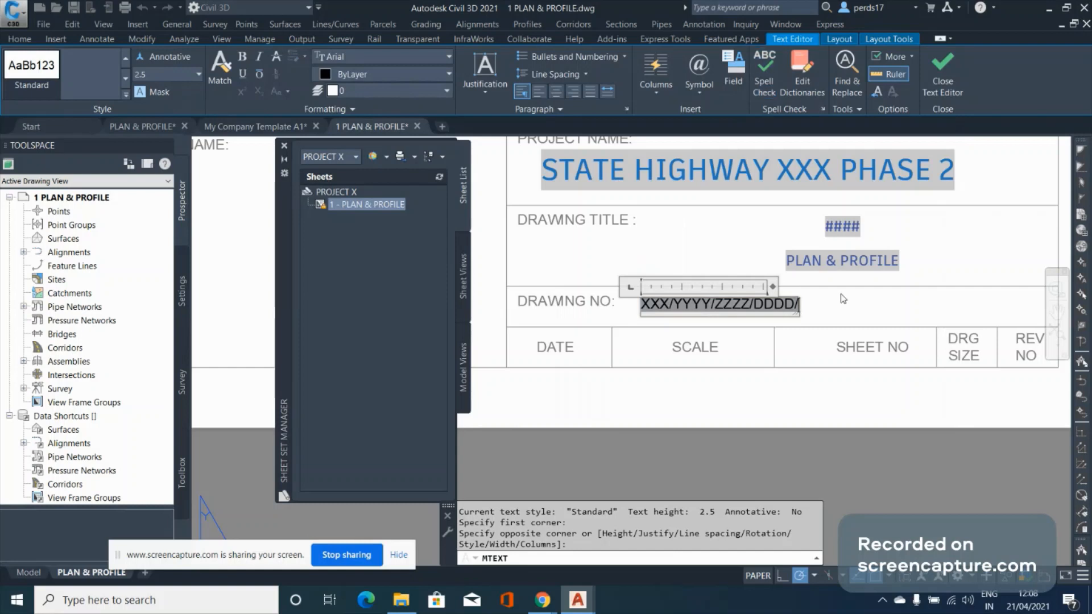
{"action": "left_click", "coordinate": [733, 68]}
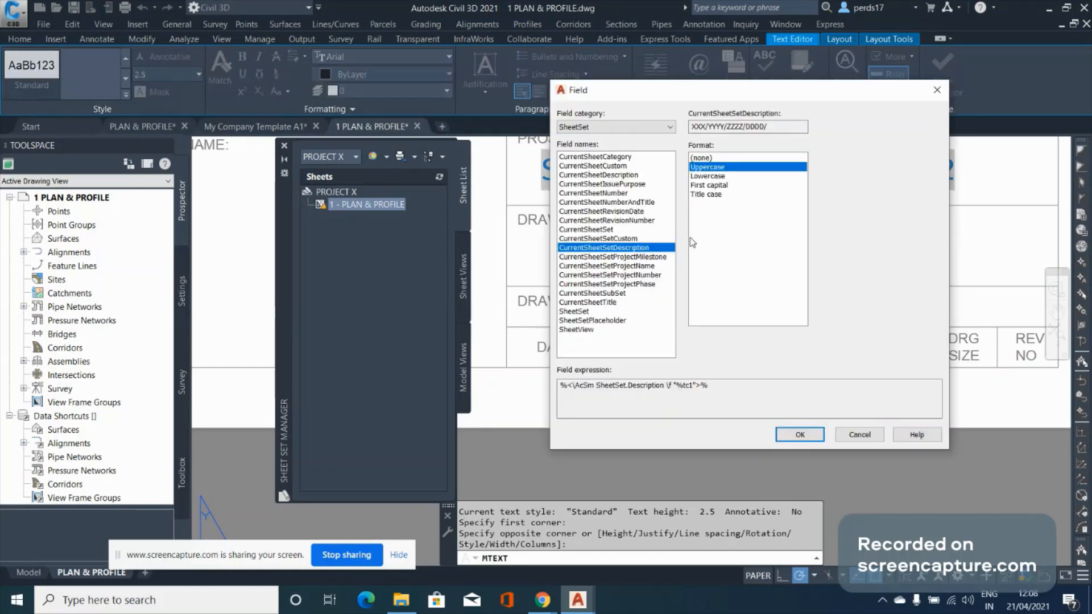
{"action": "left_click", "coordinate": [623, 175]}
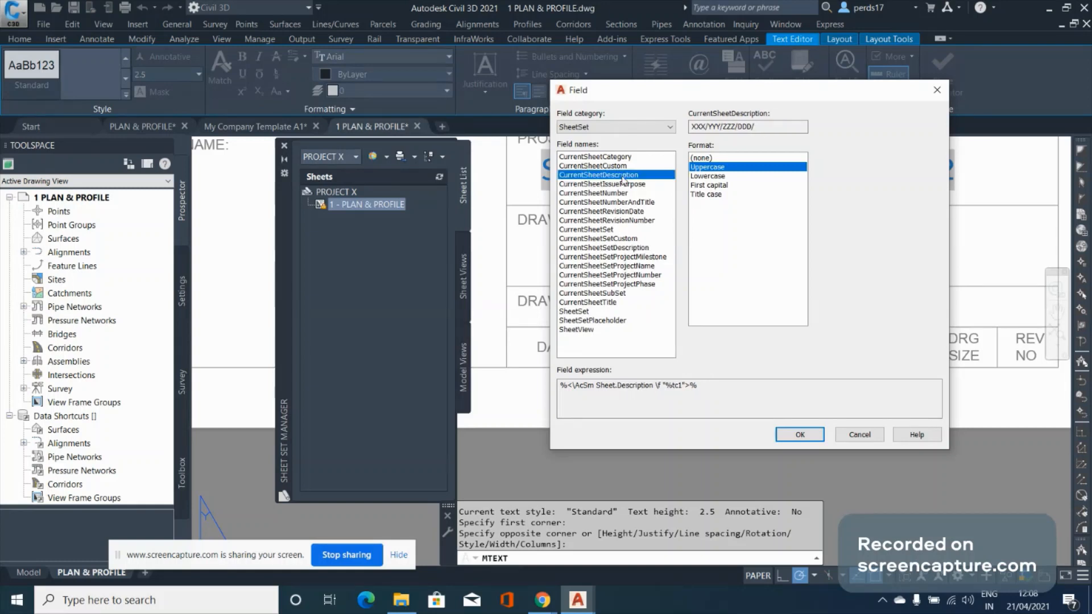
{"action": "left_click", "coordinate": [801, 435]}
{"action": "left_click", "coordinate": [966, 303]}
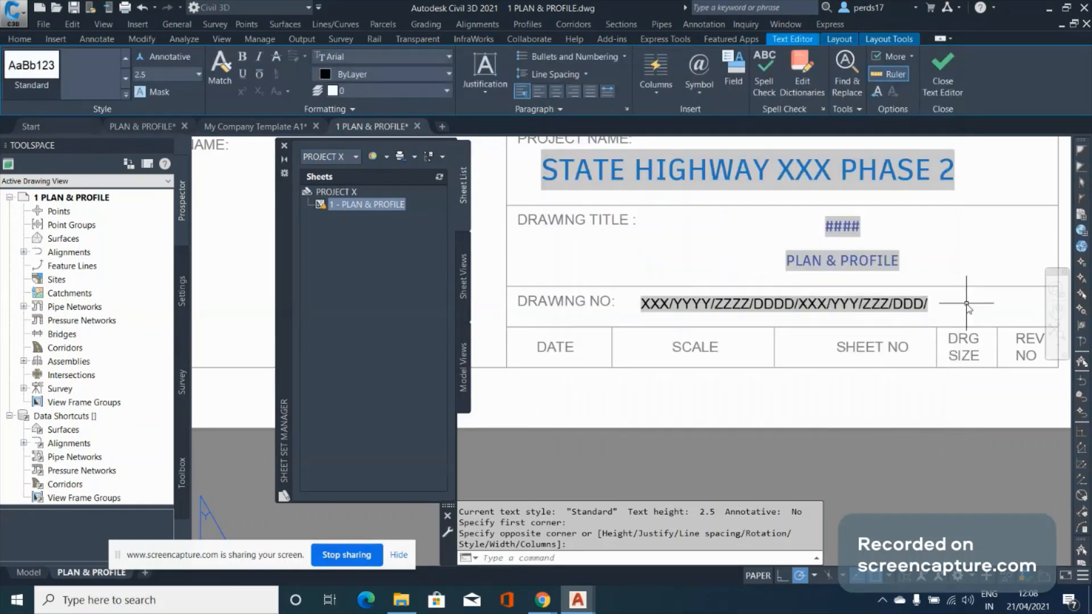
Set the description of sheet 1 - PLAN & PROFILE to 001 in its sheet properties and regenerate the drawing
{"action": "right_click", "coordinate": [387, 203]}
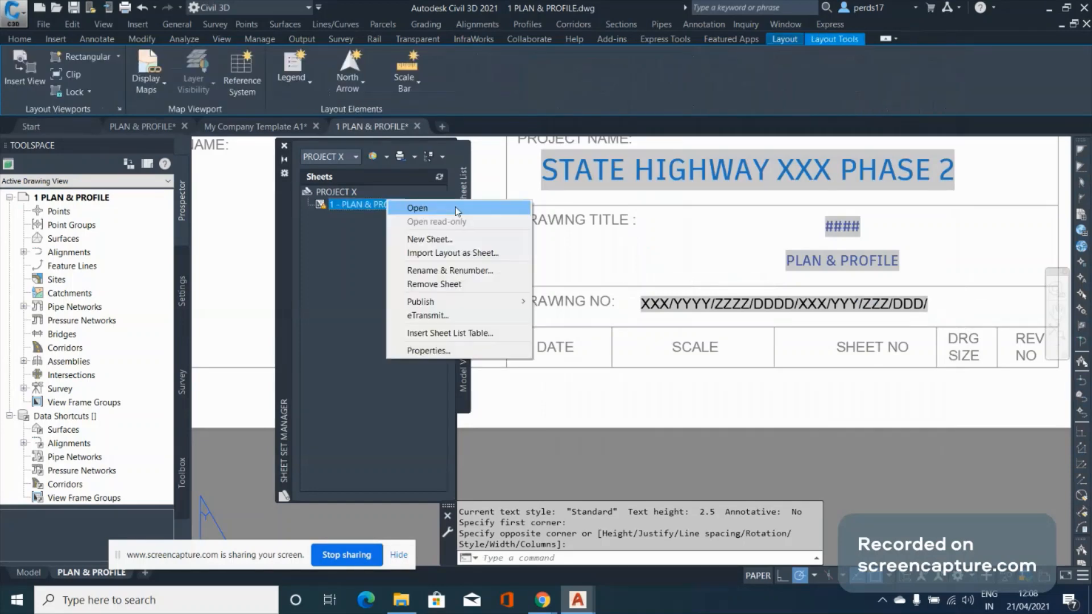
{"action": "left_click", "coordinate": [441, 352]}
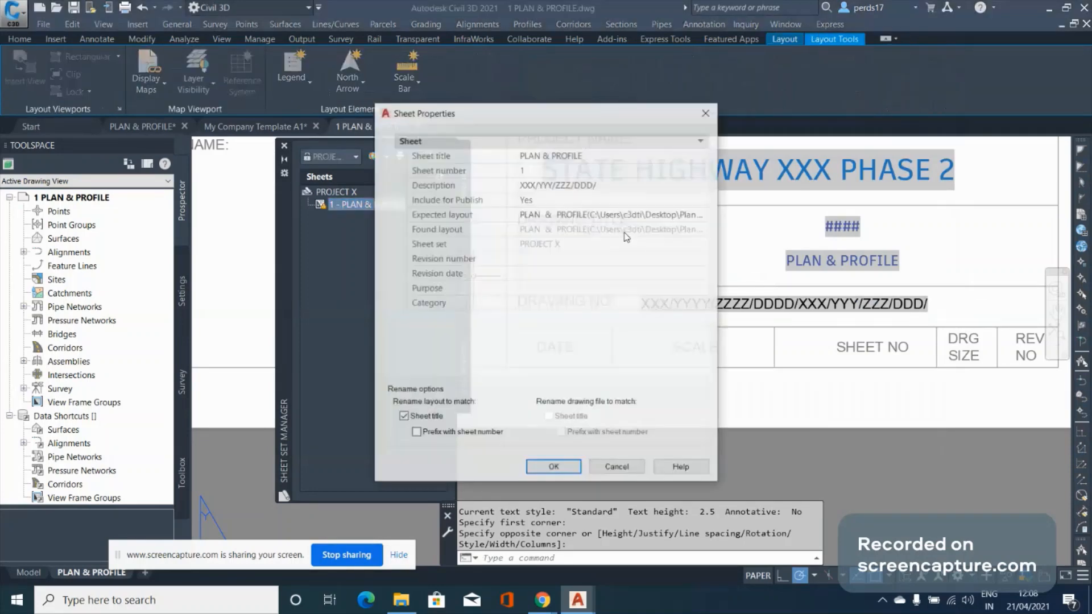
{"action": "left_click", "coordinate": [620, 186]}
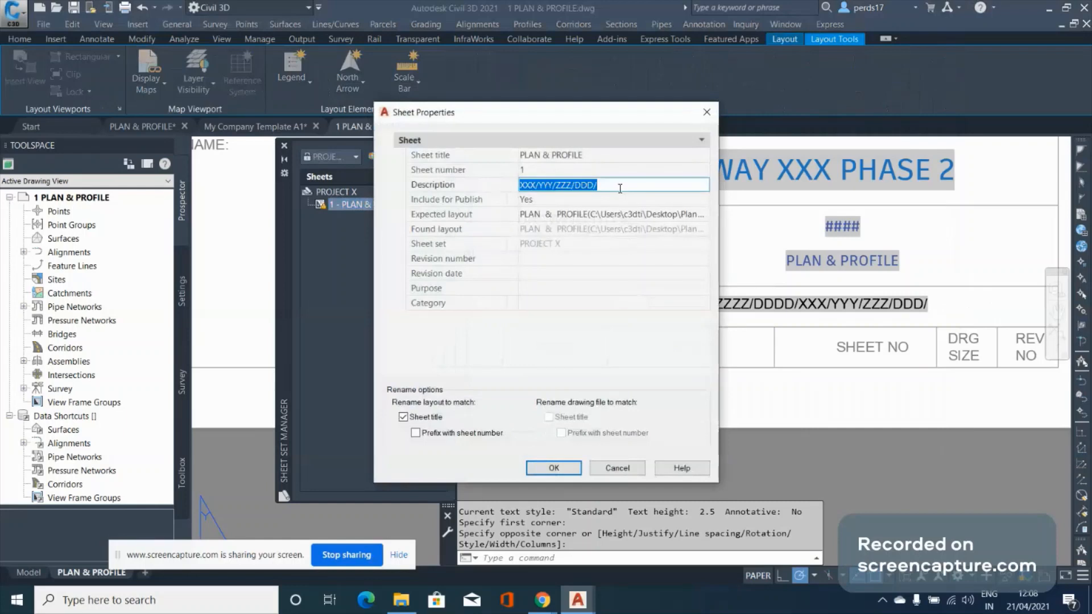
{"action": "type", "text": "000"}
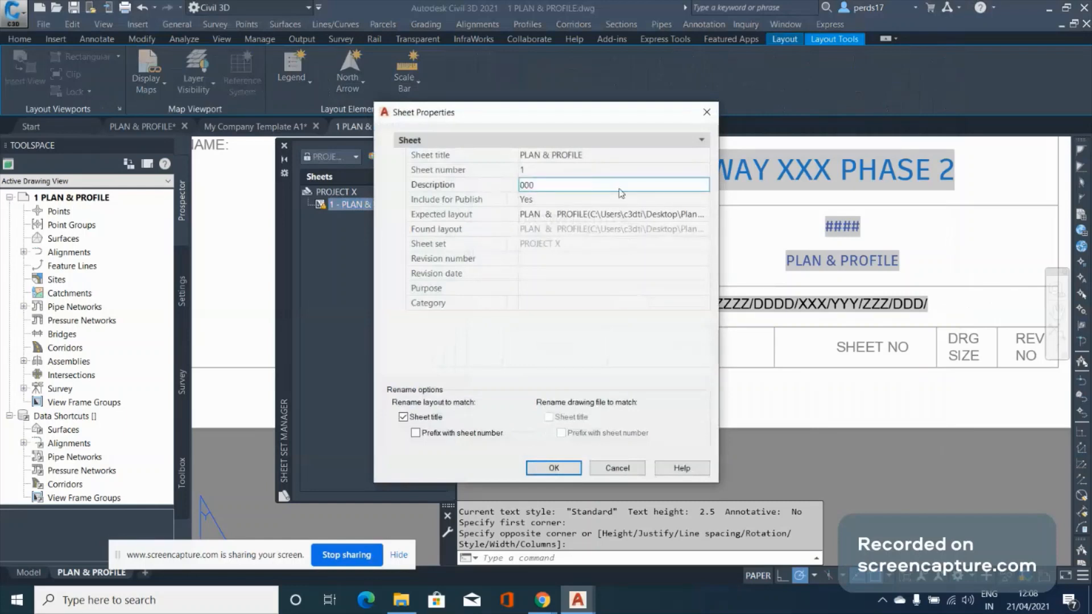
{"action": "key", "text": "BackSpace"}
{"action": "type", "text": "1"}
{"action": "key", "text": "BackSpace"}
{"action": "type", "text": "1"}
{"action": "left_click", "coordinate": [554, 468]}
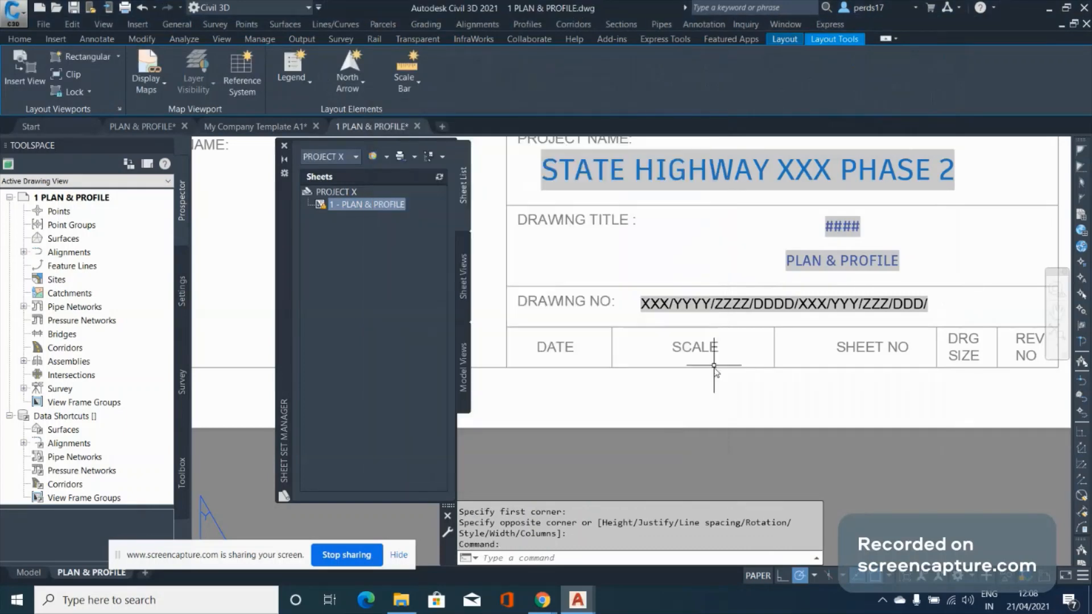
{"action": "type", "text": "REA"}
{"action": "key", "text": "Return"}
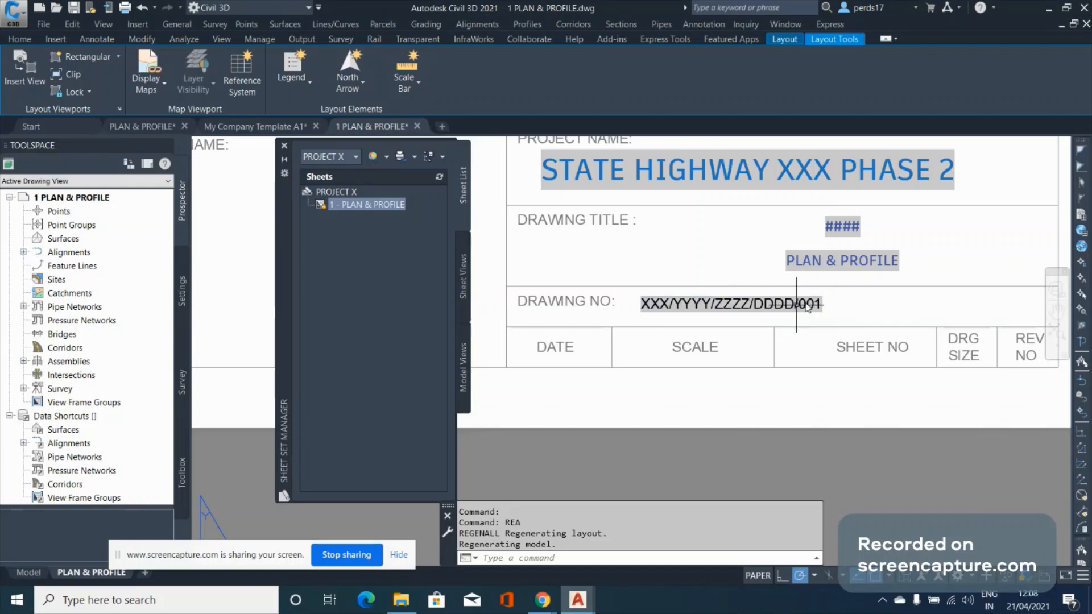
Create a multiline text box in the DATE cell using the MTEXT command and open the Field dialog for it
{"action": "scroll", "coordinate": [802, 305], "scroll_direction": "down", "scroll_amount": 2}
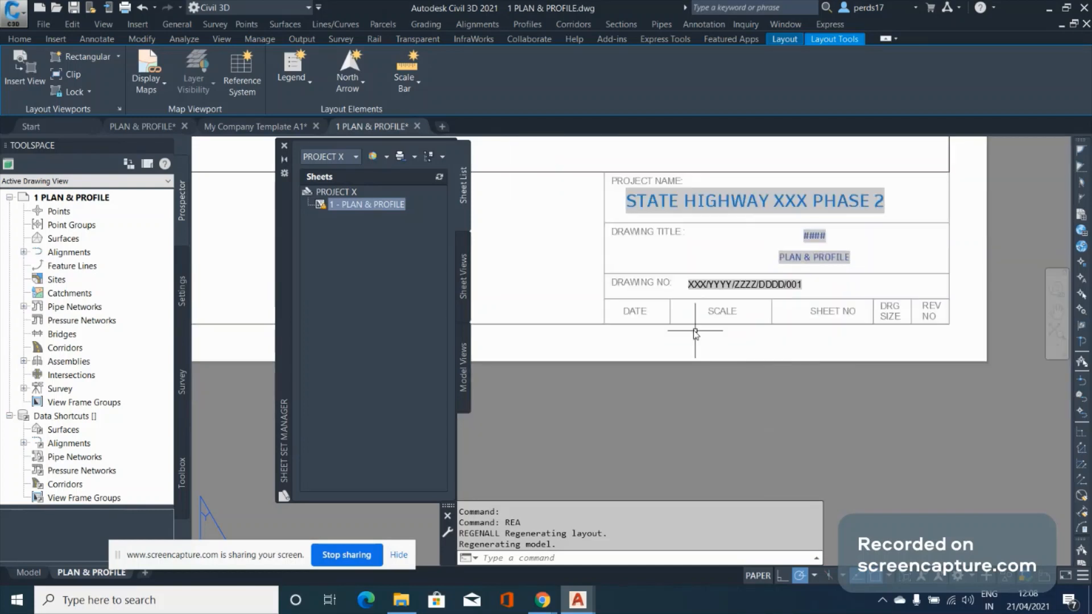
{"action": "scroll", "coordinate": [694, 330], "scroll_direction": "up", "scroll_amount": 2}
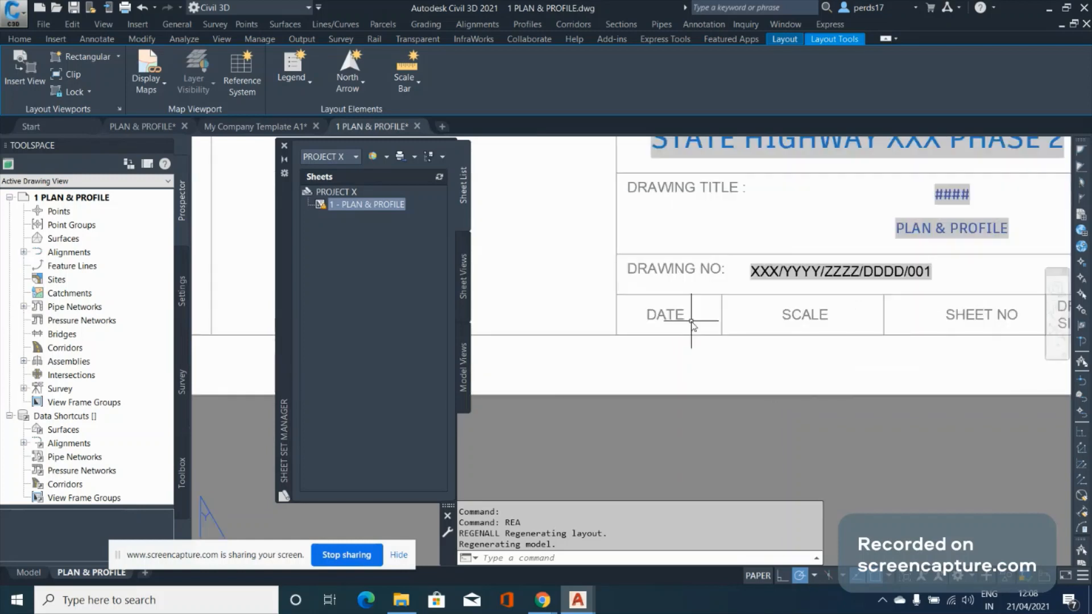
{"action": "type", "text": "MTEXT"}
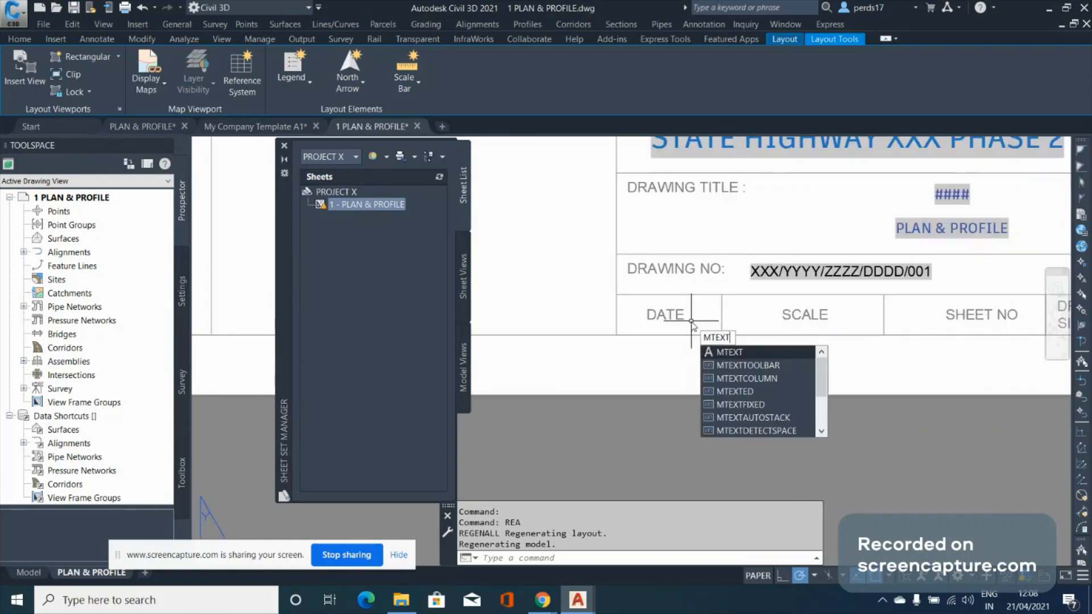
{"action": "key", "text": "Return"}
{"action": "scroll", "coordinate": [692, 326], "scroll_direction": "up", "scroll_amount": 2}
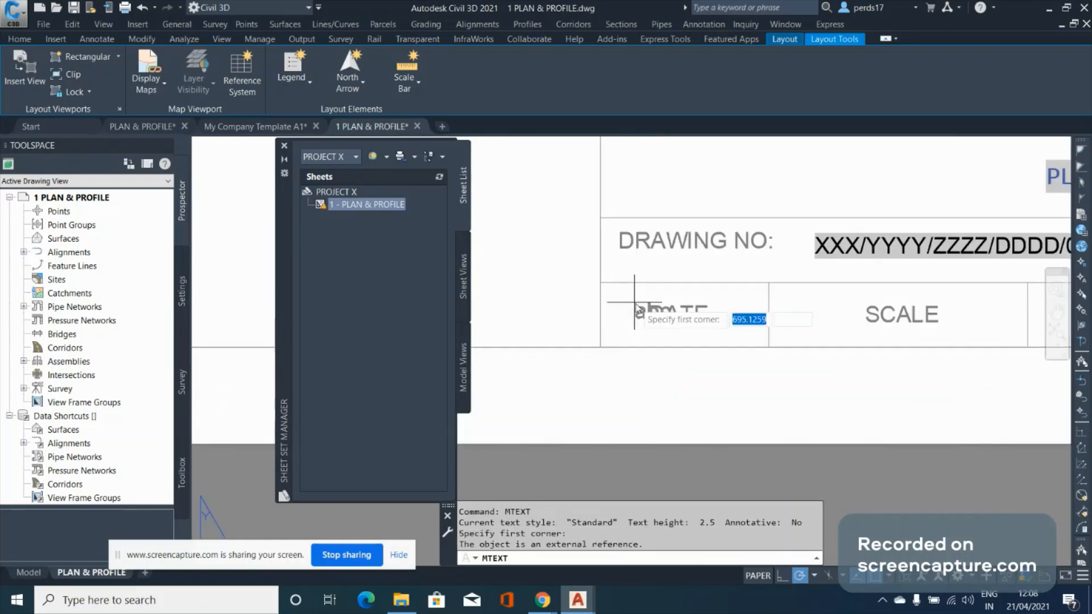
{"action": "left_click", "coordinate": [635, 303]}
{"action": "left_click", "coordinate": [727, 336]}
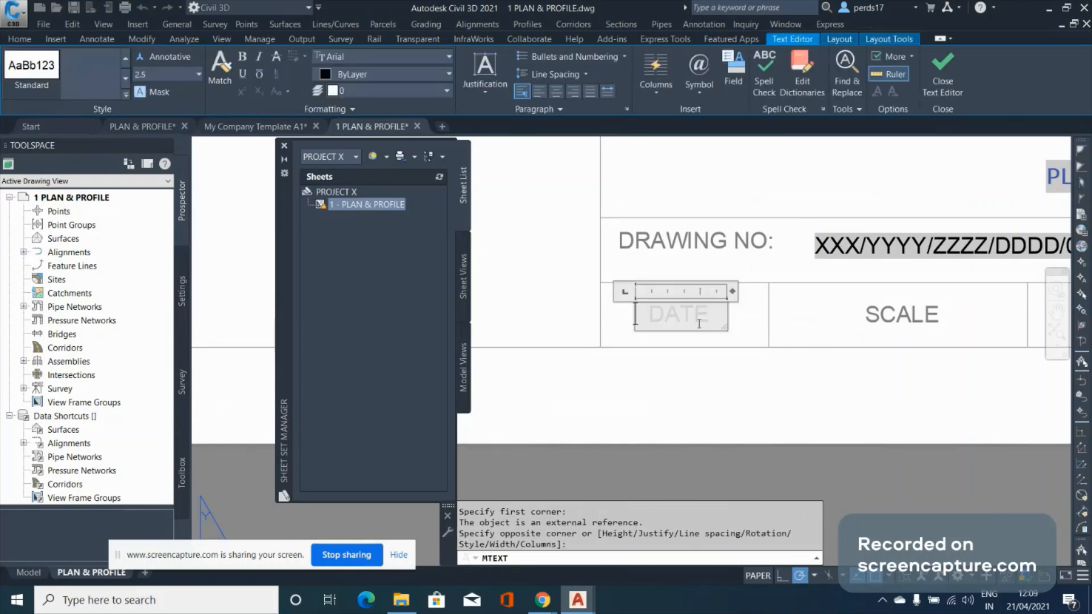
{"action": "left_click", "coordinate": [732, 68]}
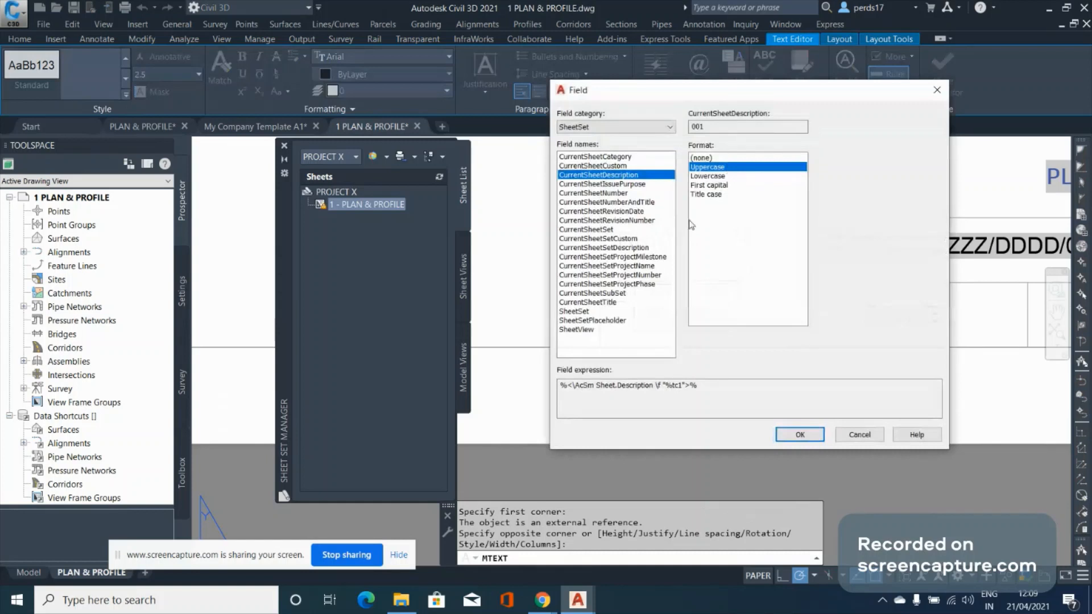
Examine the All, Date & Time and SheetSet field categories for a suitable date field, including PlotDate and the RevisionDate placeholder
{"action": "left_click", "coordinate": [617, 127]}
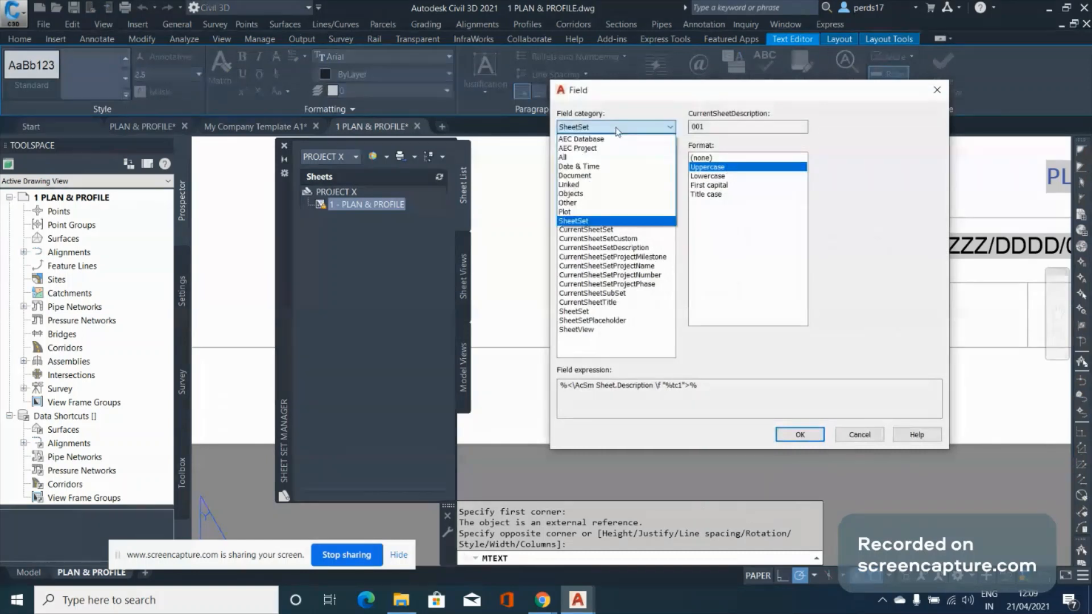
{"action": "left_click", "coordinate": [601, 157]}
{"action": "scroll", "coordinate": [673, 235], "scroll_direction": "down", "scroll_amount": 1}
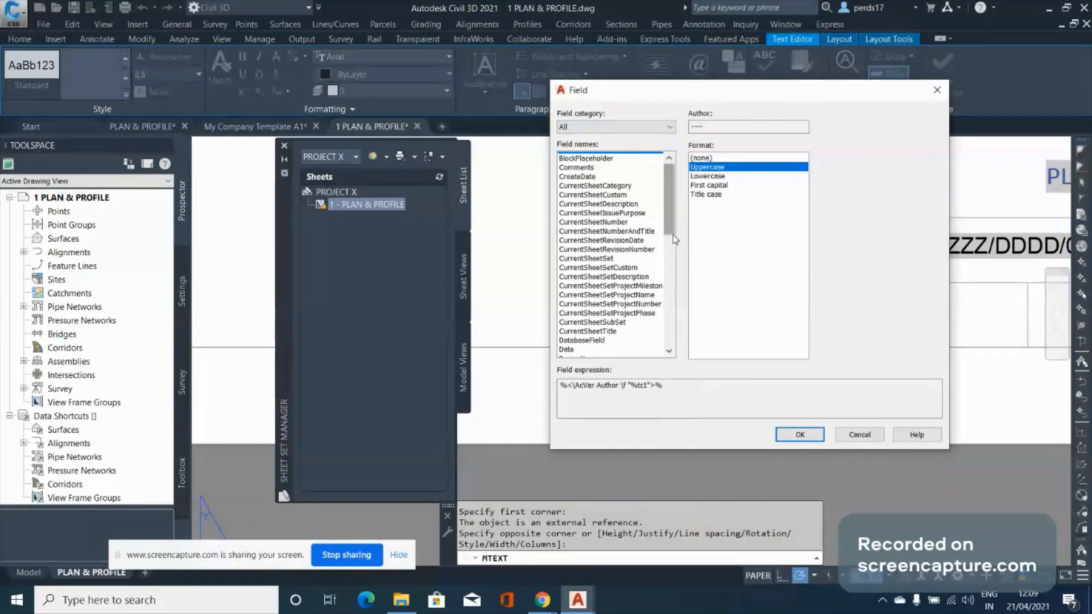
{"action": "left_click_drag", "start_coordinate": [673, 233], "coordinate": [685, 311]}
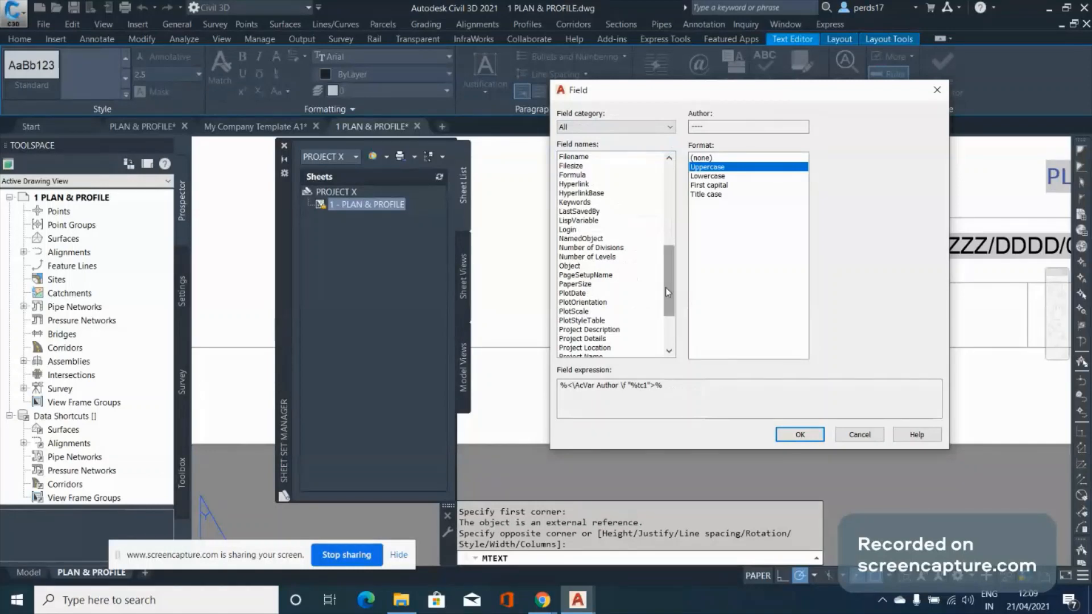
{"action": "left_click_drag", "start_coordinate": [665, 289], "coordinate": [675, 325]}
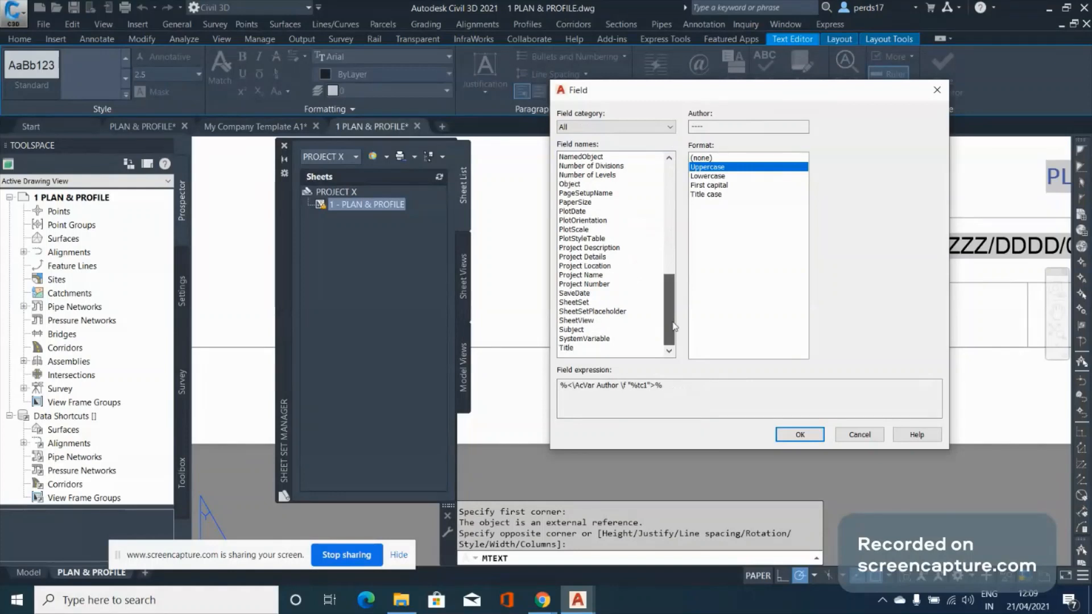
{"action": "left_click", "coordinate": [616, 126]}
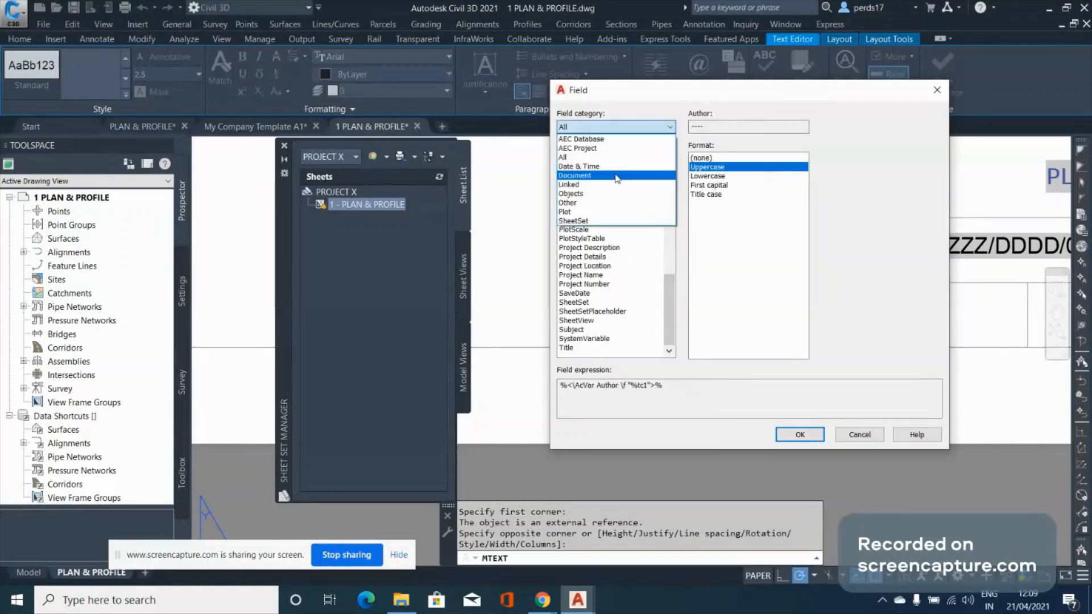
{"action": "left_click", "coordinate": [607, 166]}
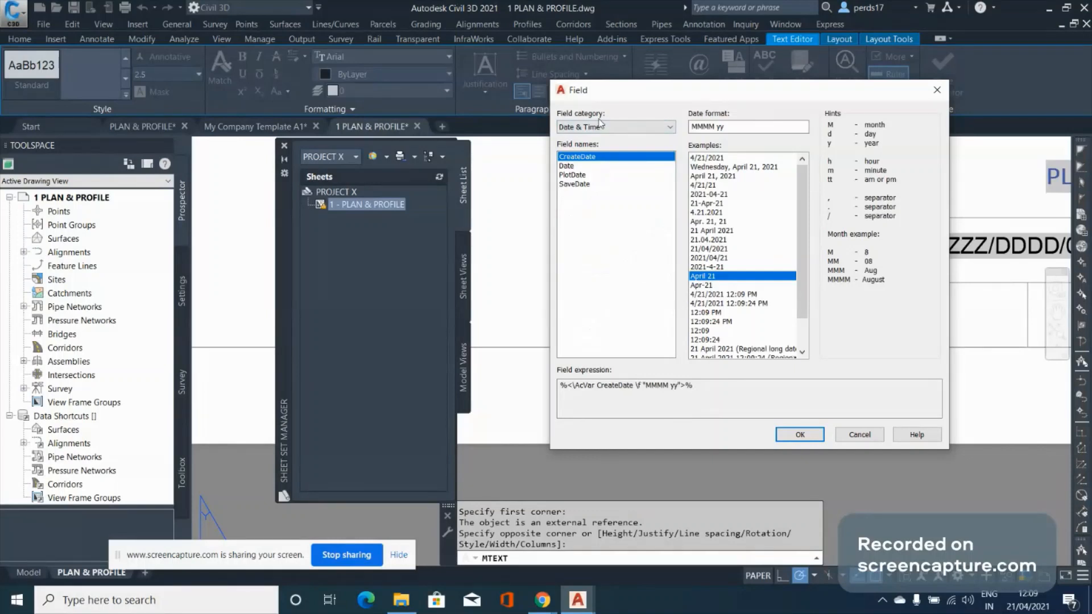
{"action": "left_click", "coordinate": [589, 185]}
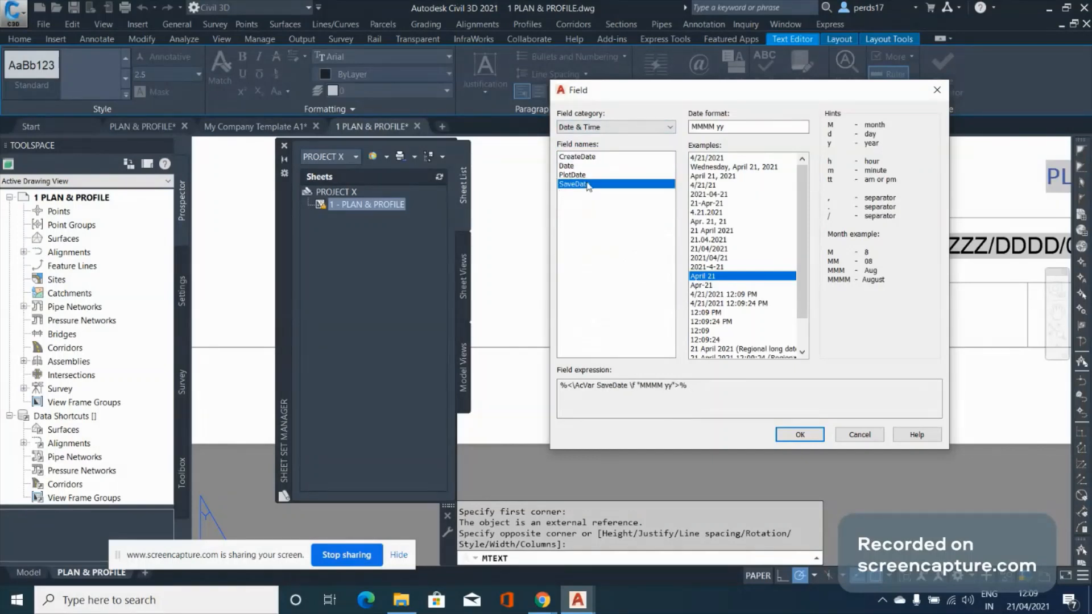
{"action": "left_click", "coordinate": [584, 176]}
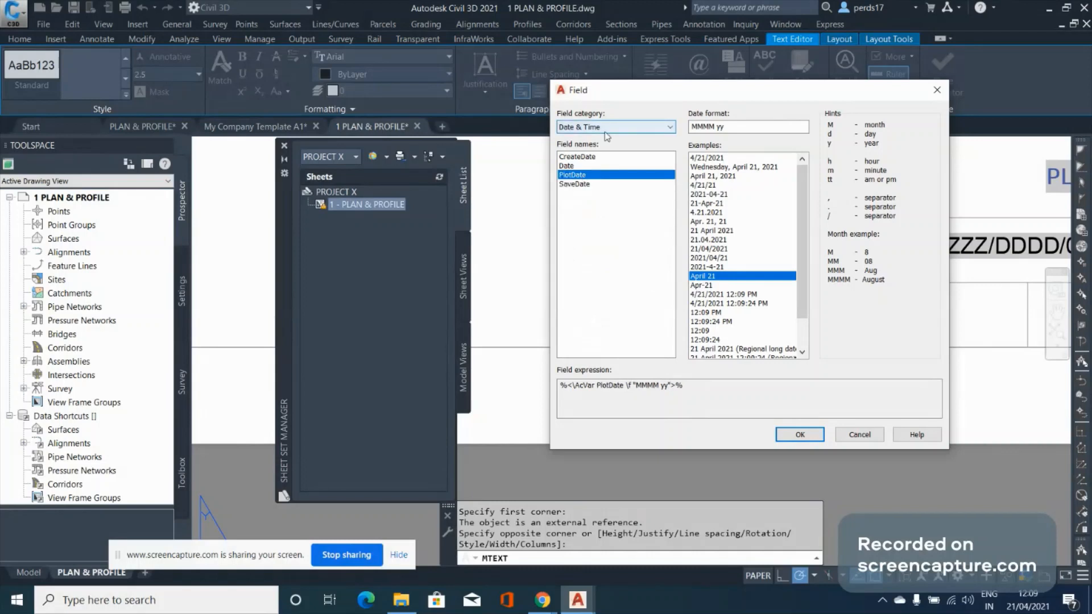
{"action": "left_click", "coordinate": [607, 130]}
{"action": "left_click", "coordinate": [606, 222]}
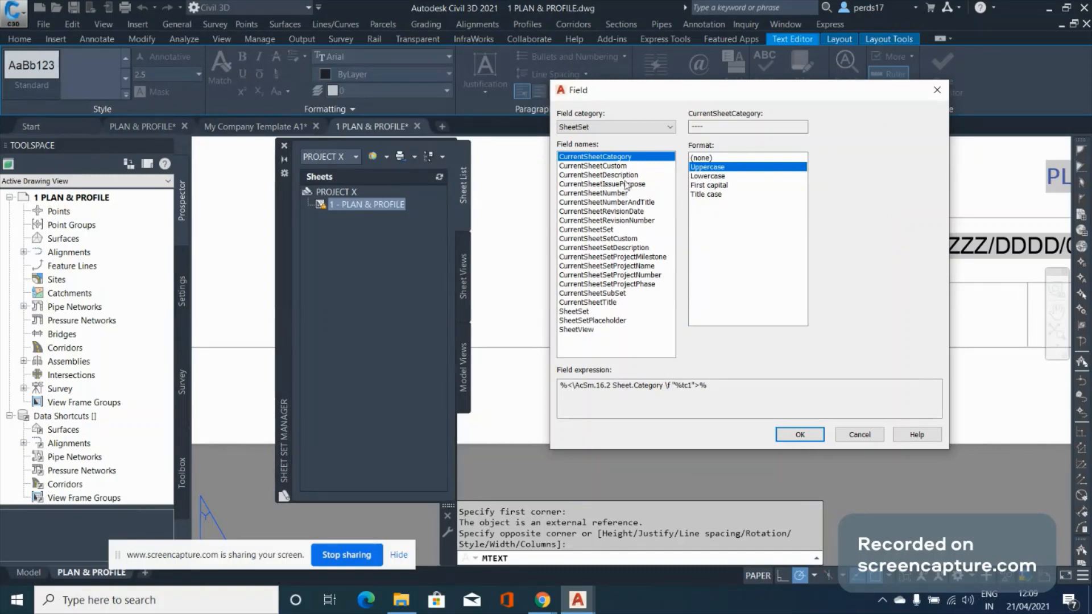
{"action": "left_click", "coordinate": [609, 303]}
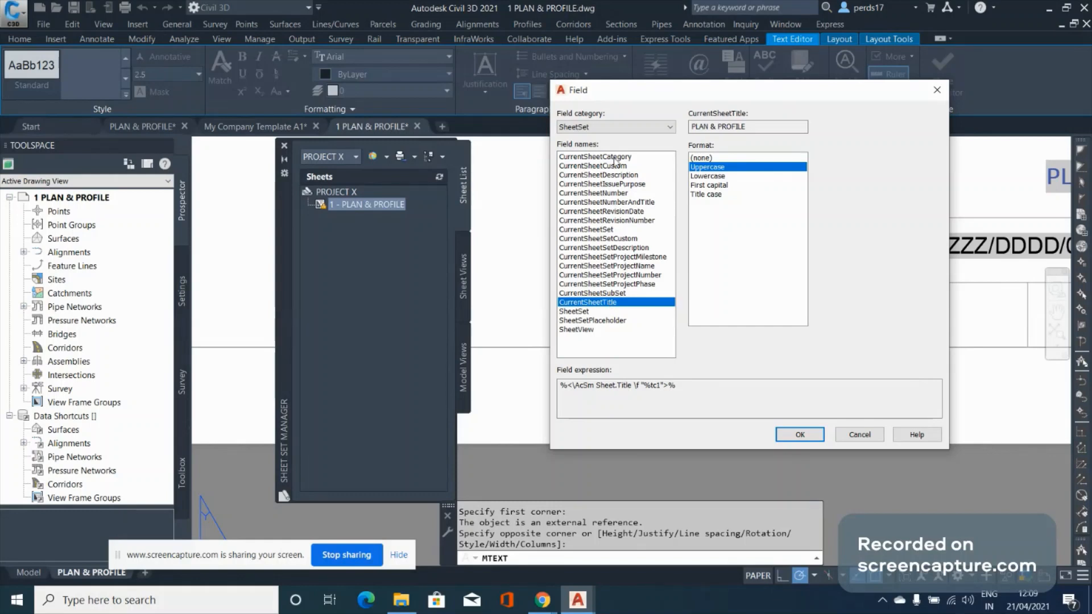
{"action": "left_click", "coordinate": [576, 330]}
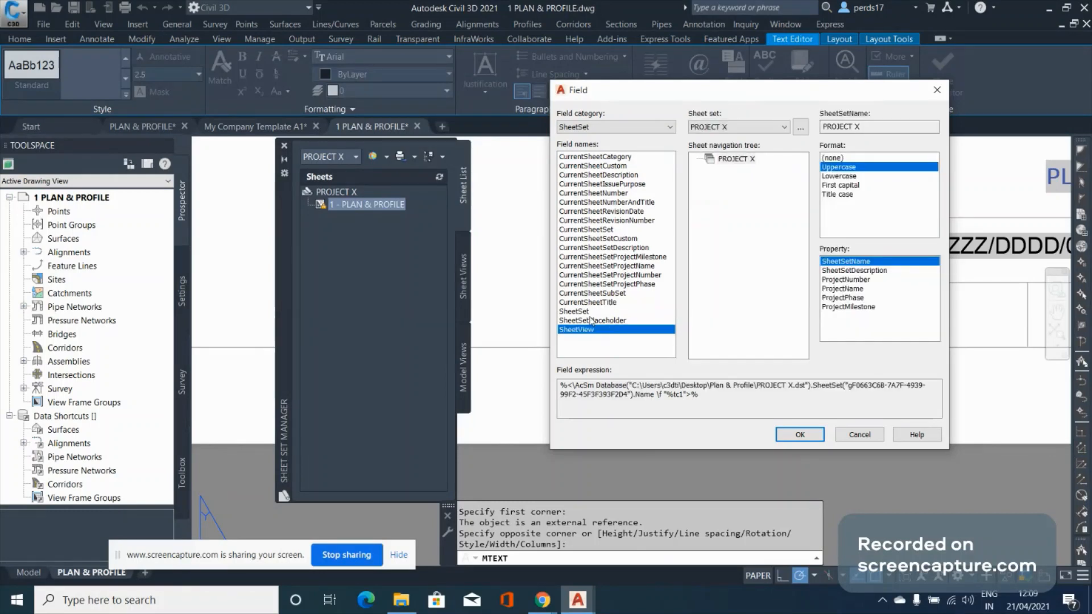
{"action": "left_click", "coordinate": [591, 321]}
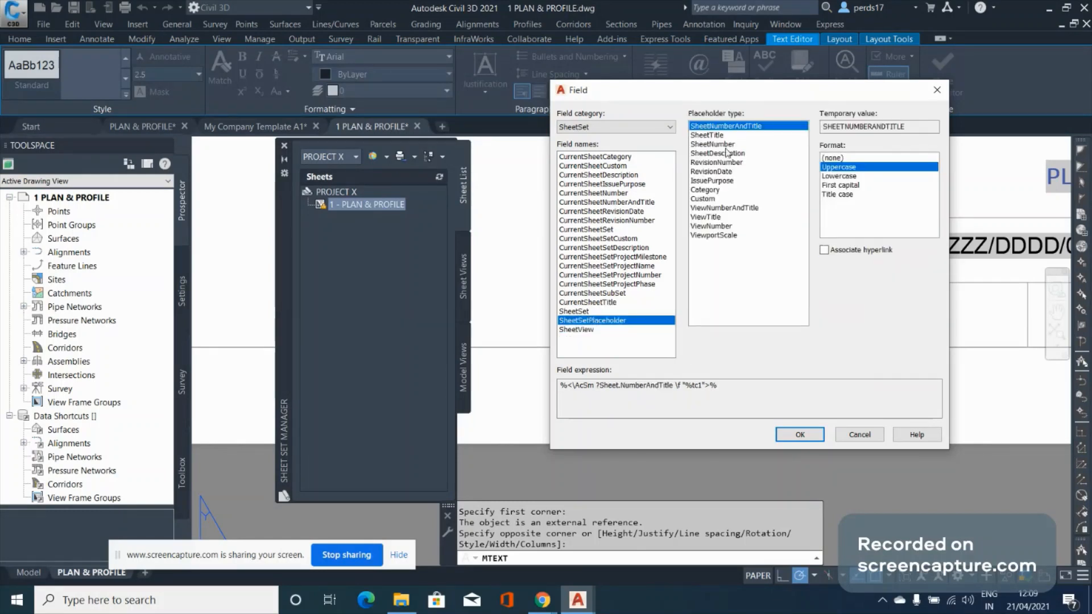
{"action": "left_click", "coordinate": [716, 162]}
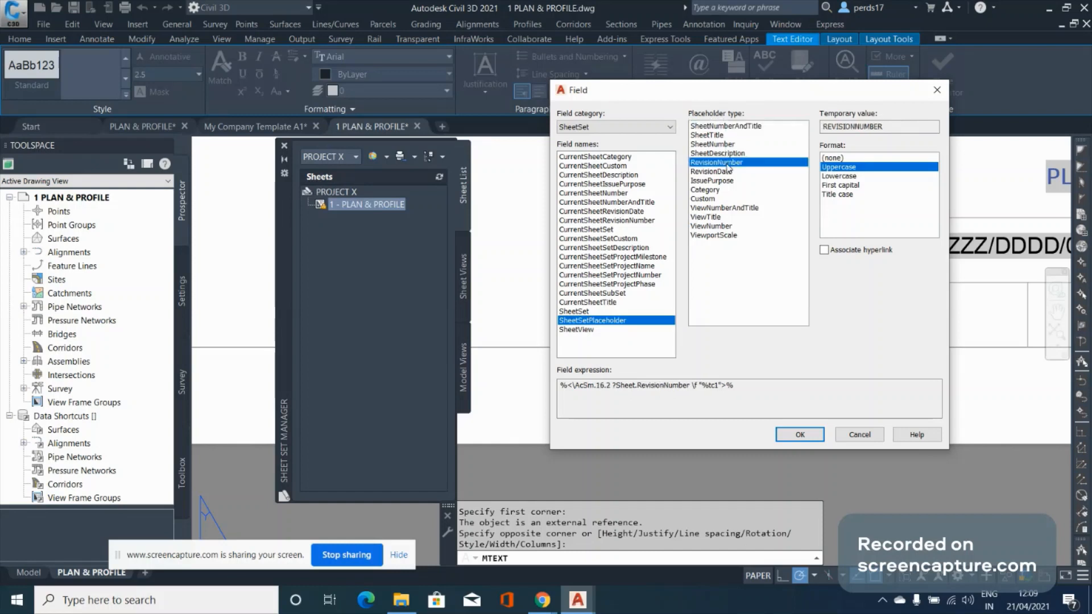
{"action": "left_click", "coordinate": [718, 171]}
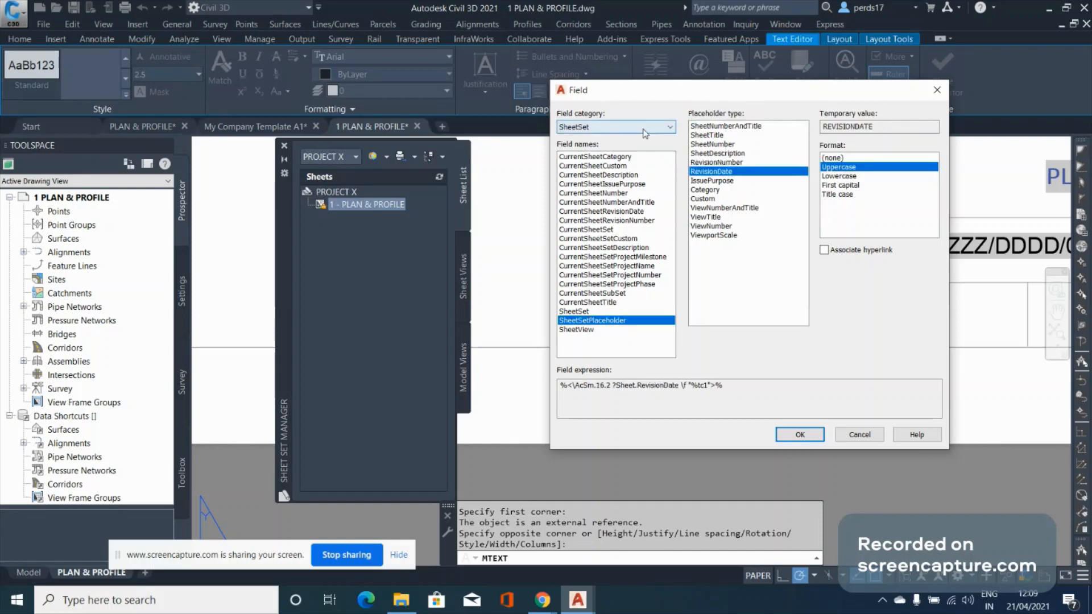
Insert the SaveDate field from the All category in MMMM yy format into the DATE text box
{"action": "left_click", "coordinate": [645, 129]}
{"action": "left_click", "coordinate": [608, 157]}
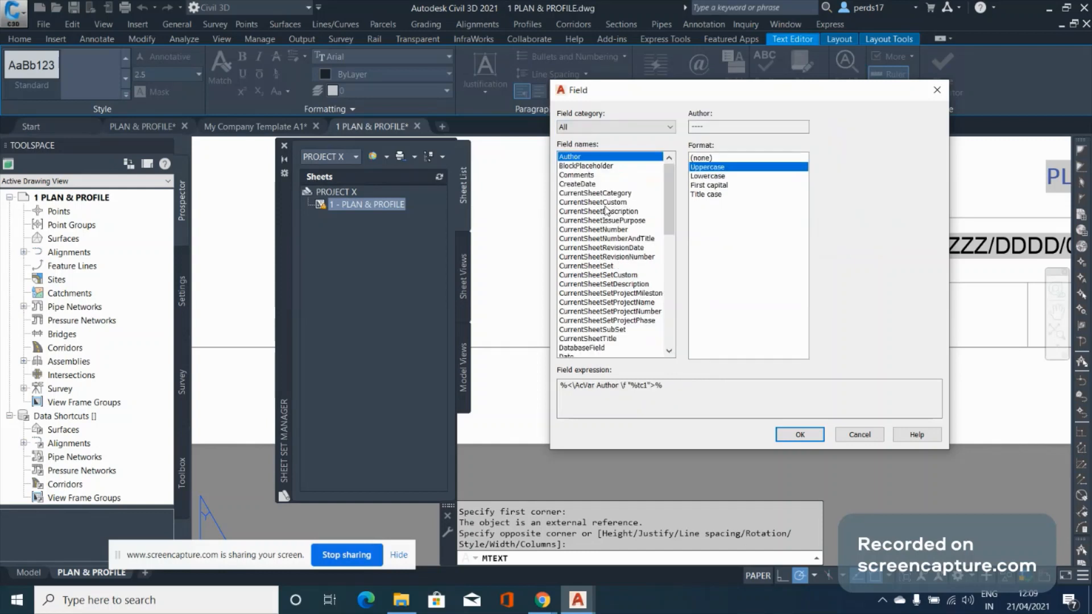
{"action": "left_click_drag", "start_coordinate": [669, 217], "coordinate": [680, 344]}
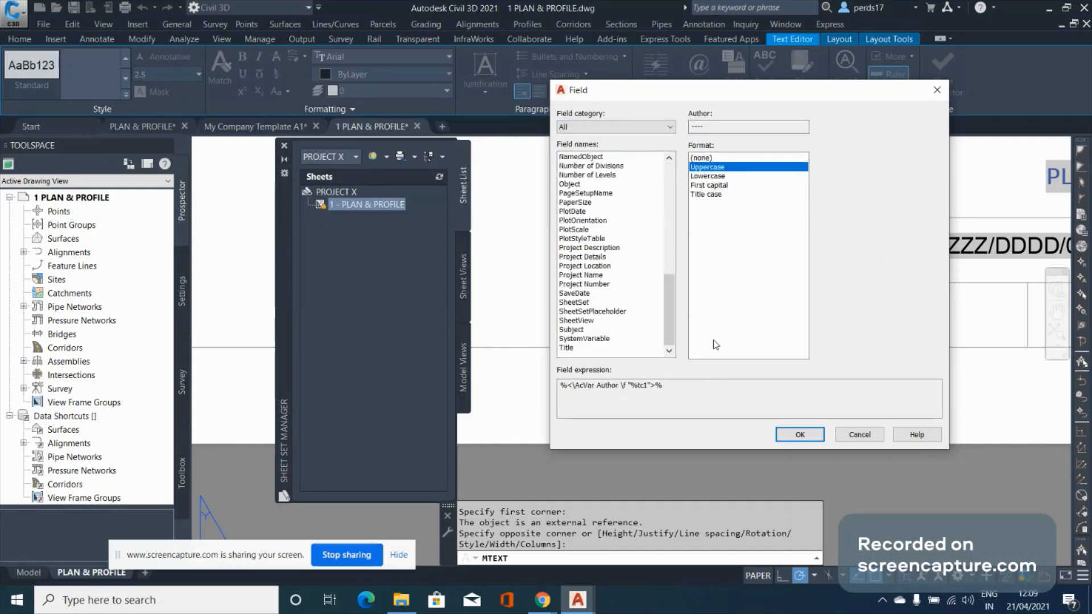
{"action": "left_click", "coordinate": [580, 294]}
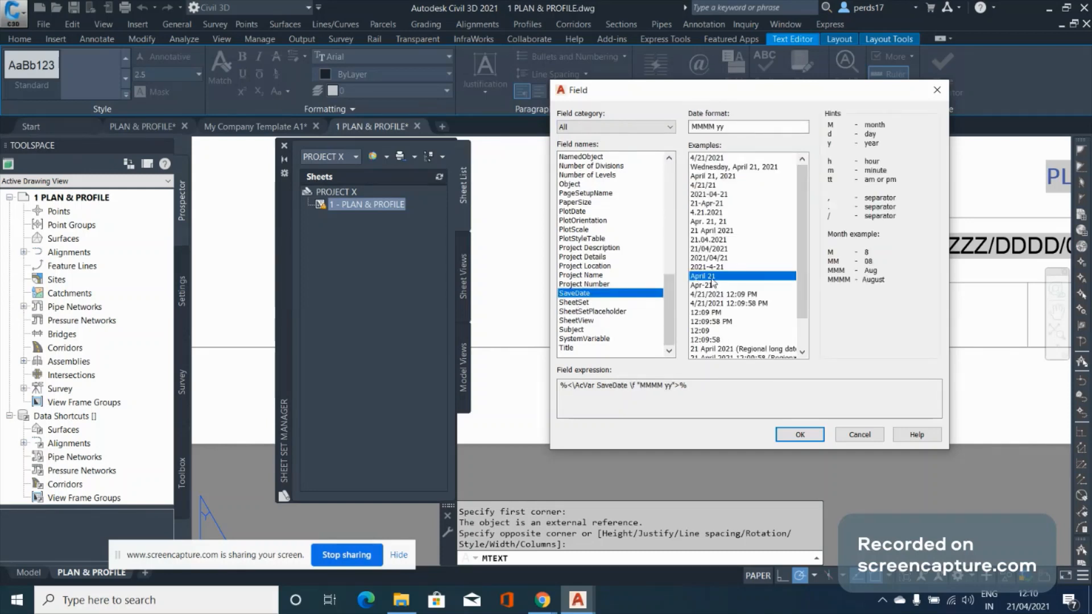
{"action": "left_click", "coordinate": [800, 435]}
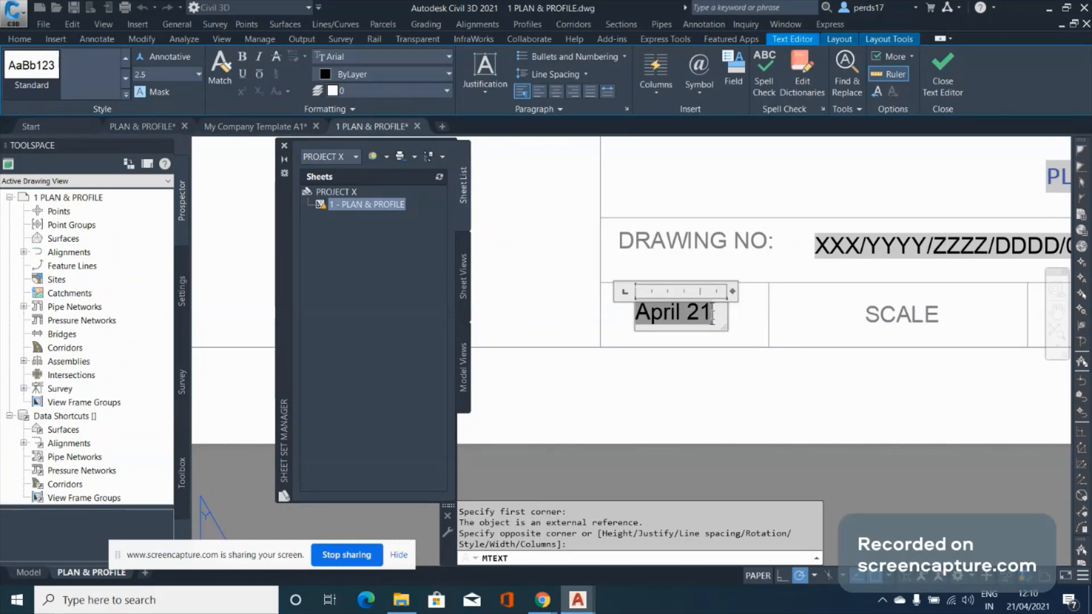
Finish editing the date field text in the DATE cell and close the text editor
{"action": "left_click_drag", "start_coordinate": [712, 313], "coordinate": [629, 316]}
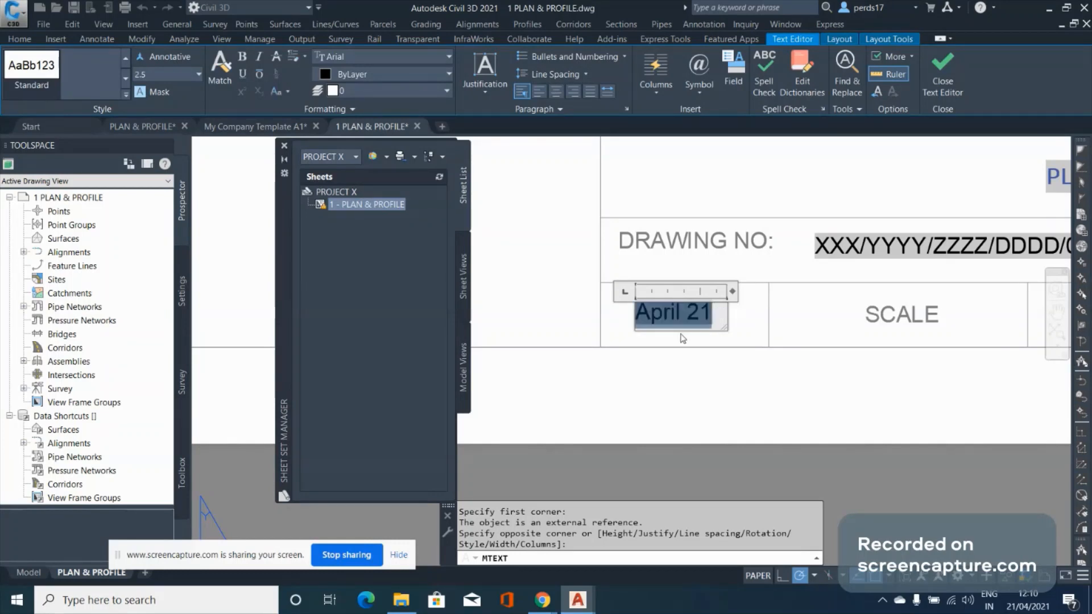
{"action": "left_click", "coordinate": [686, 364]}
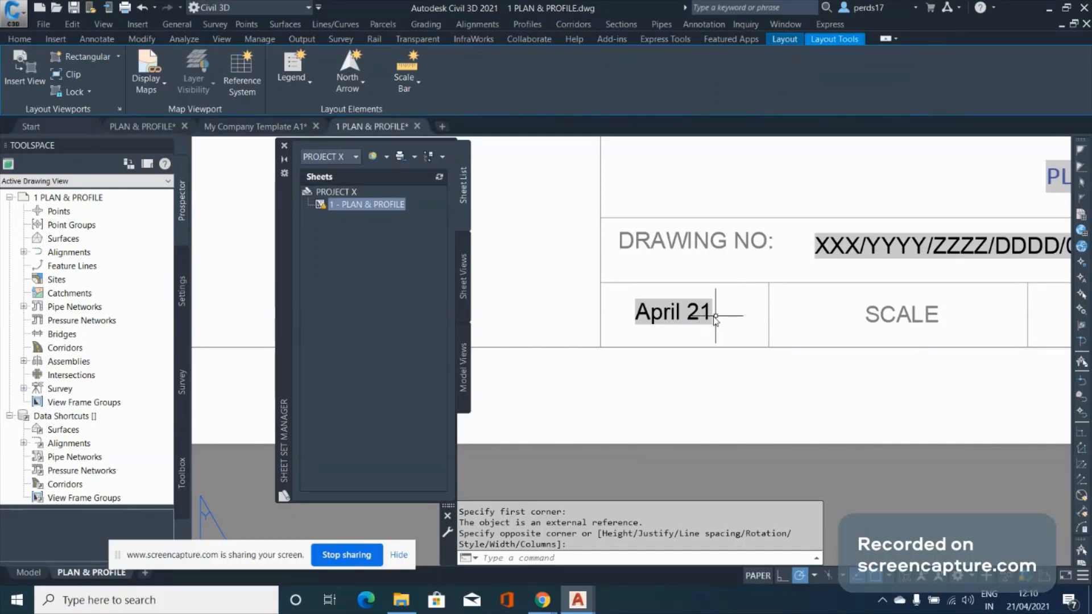
{"action": "scroll", "coordinate": [657, 362], "scroll_direction": "down", "scroll_amount": 2}
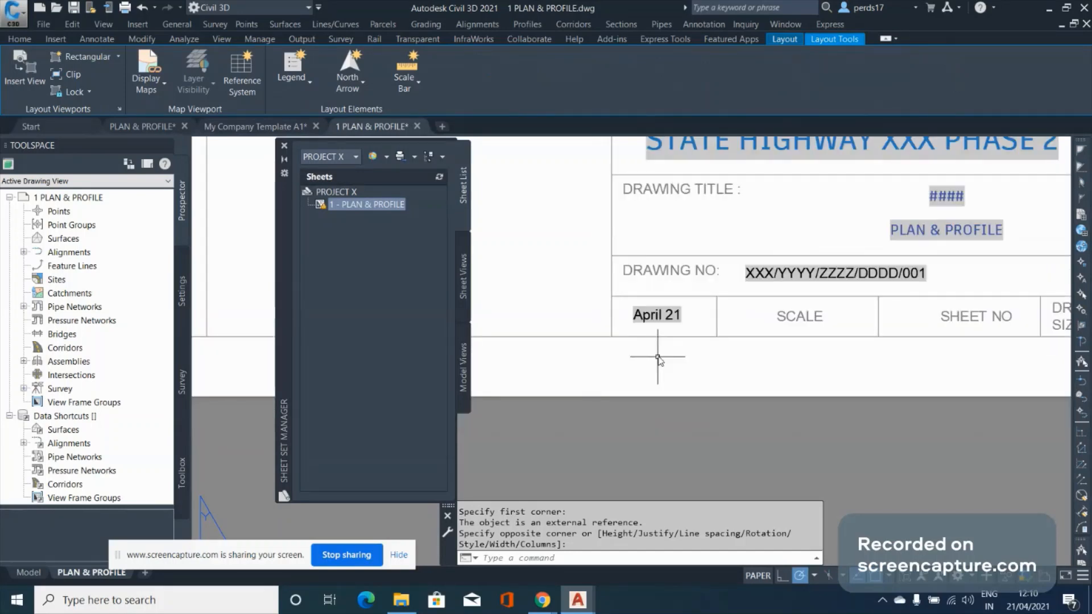
{"action": "scroll", "coordinate": [841, 326], "scroll_direction": "up", "scroll_amount": 2}
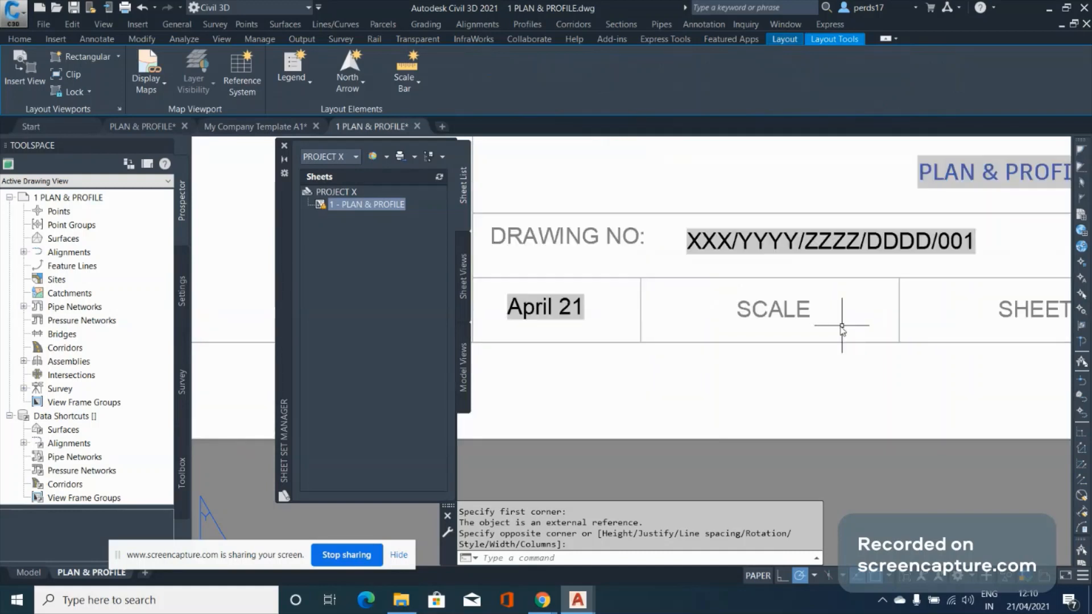
Create a multiline text box over the SCALE label in the title block using the MTEXT command
{"action": "scroll", "coordinate": [640, 305], "scroll_direction": "down", "scroll_amount": 2}
{"action": "scroll", "coordinate": [722, 301], "scroll_direction": "up", "scroll_amount": 2}
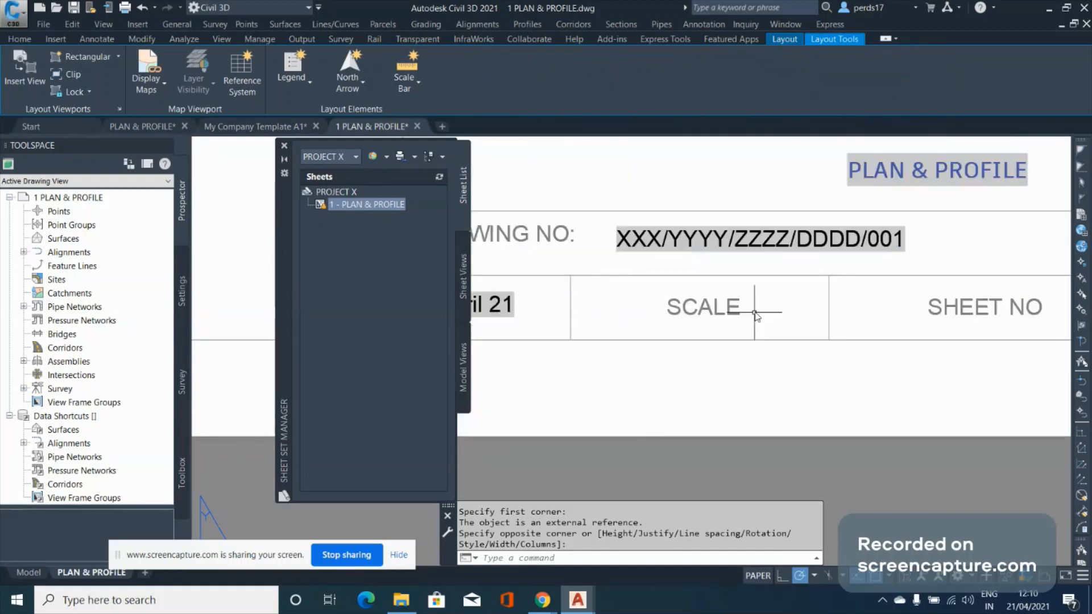
{"action": "scroll", "coordinate": [756, 316], "scroll_direction": "down", "scroll_amount": 1}
{"action": "type", "text": "MTE"}
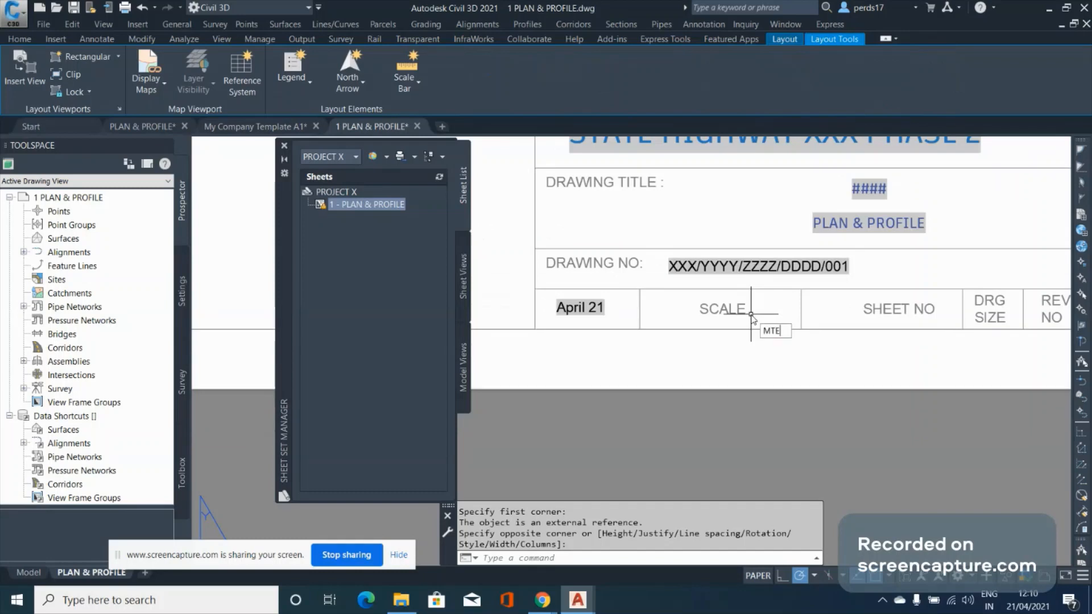
{"action": "type", "text": "XT"}
{"action": "key", "text": "Return"}
{"action": "scroll", "coordinate": [751, 319], "scroll_direction": "up", "scroll_amount": 4}
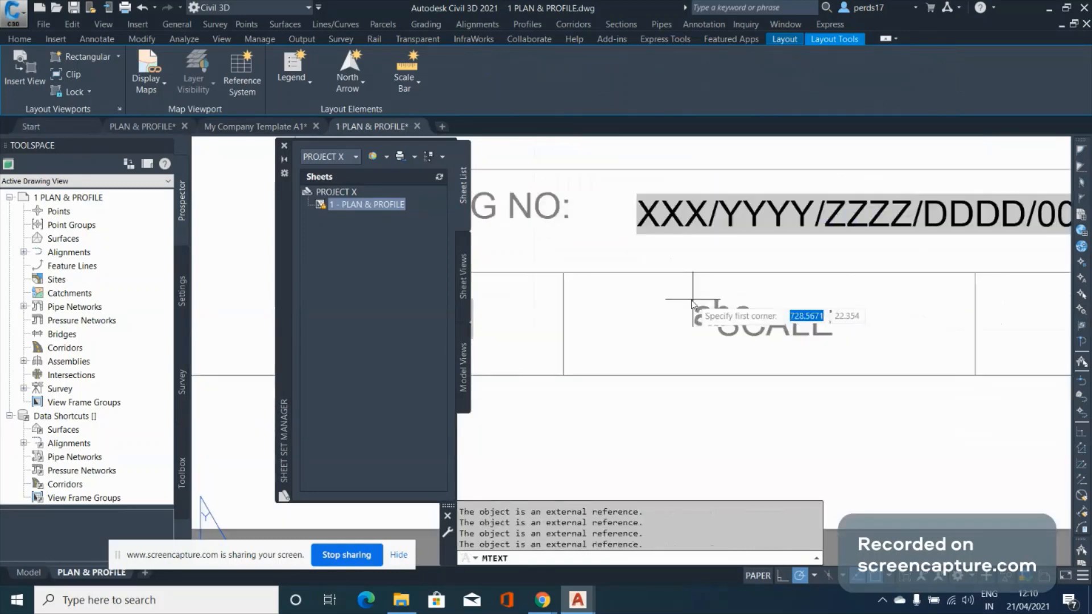
{"action": "scroll", "coordinate": [692, 305], "scroll_direction": "down", "scroll_amount": 5}
{"action": "left_click", "coordinate": [678, 294]}
{"action": "scroll", "coordinate": [677, 293], "scroll_direction": "up", "scroll_amount": 3}
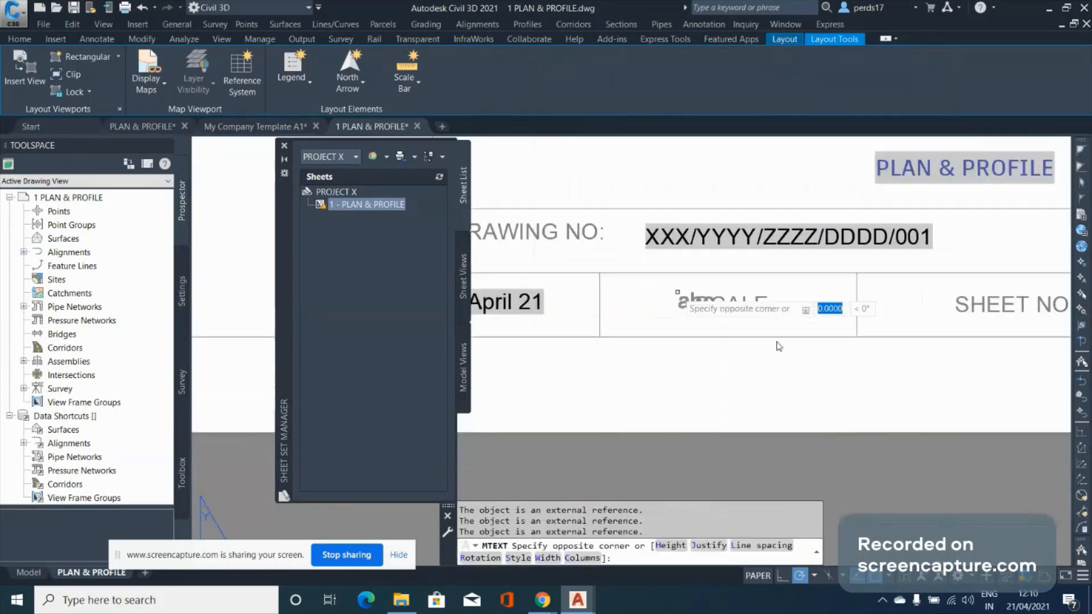
{"action": "left_click", "coordinate": [801, 324]}
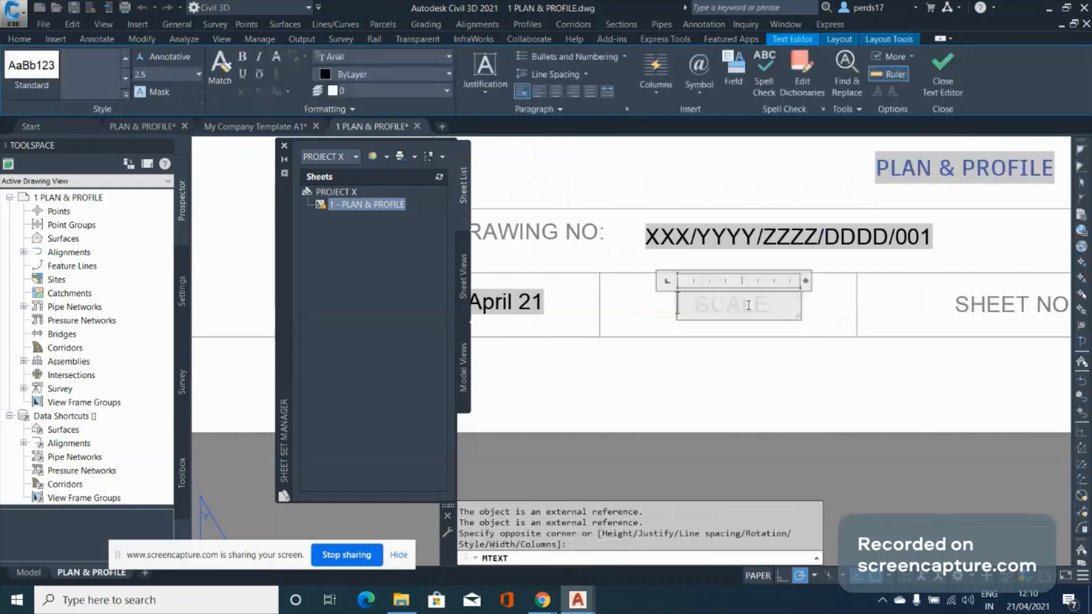
Insert the PlotScale field with the Use scale name format into the SCALE text box and finish the text
{"action": "left_click", "coordinate": [734, 68]}
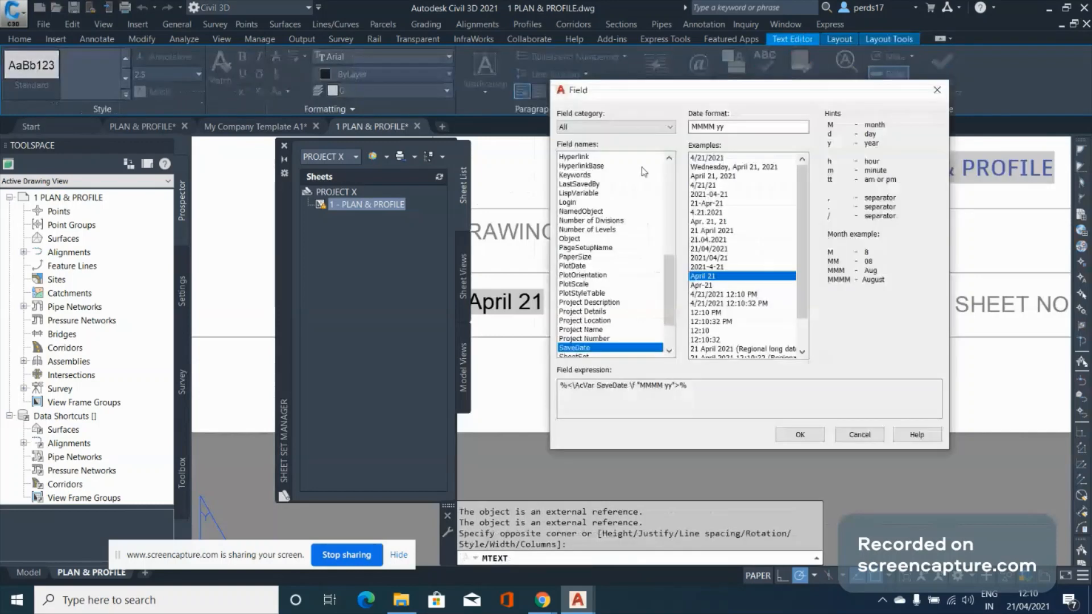
{"action": "left_click", "coordinate": [574, 284]}
{"action": "left_click", "coordinate": [734, 213]}
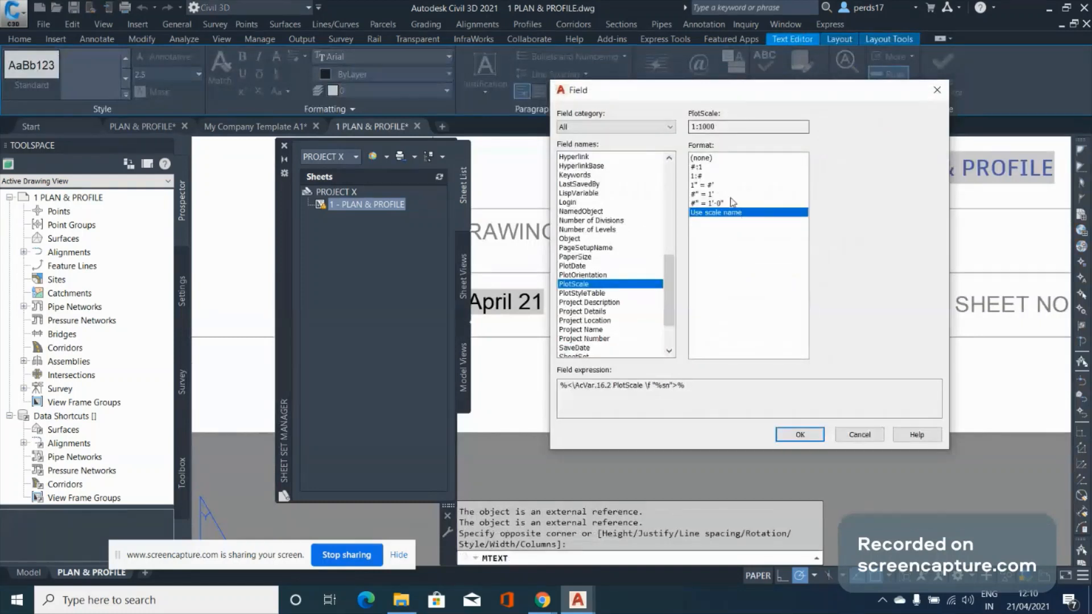
{"action": "left_click", "coordinate": [801, 435]}
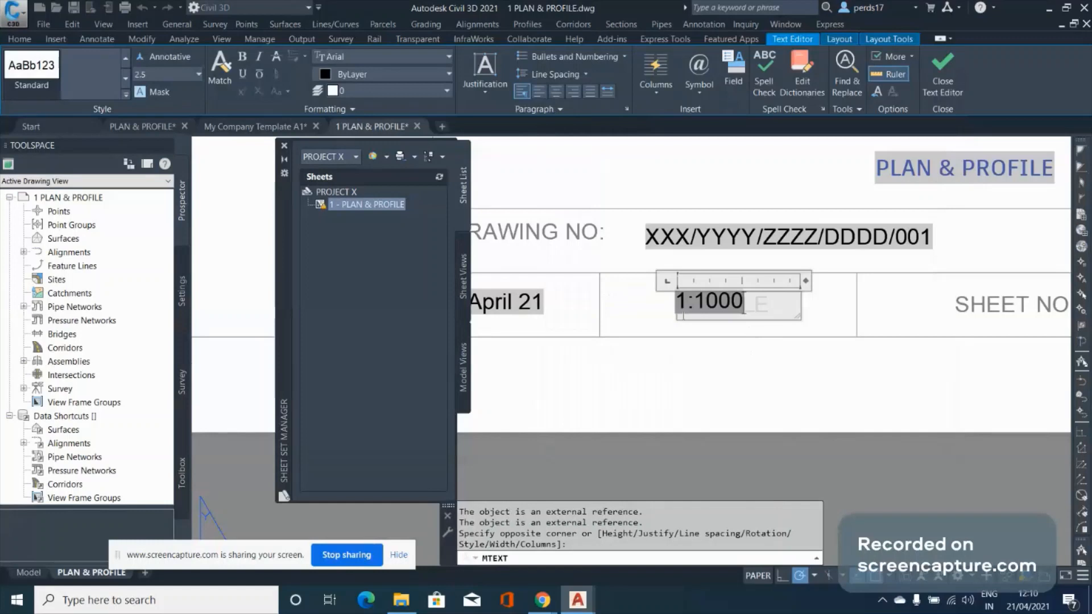
{"action": "left_click", "coordinate": [744, 330]}
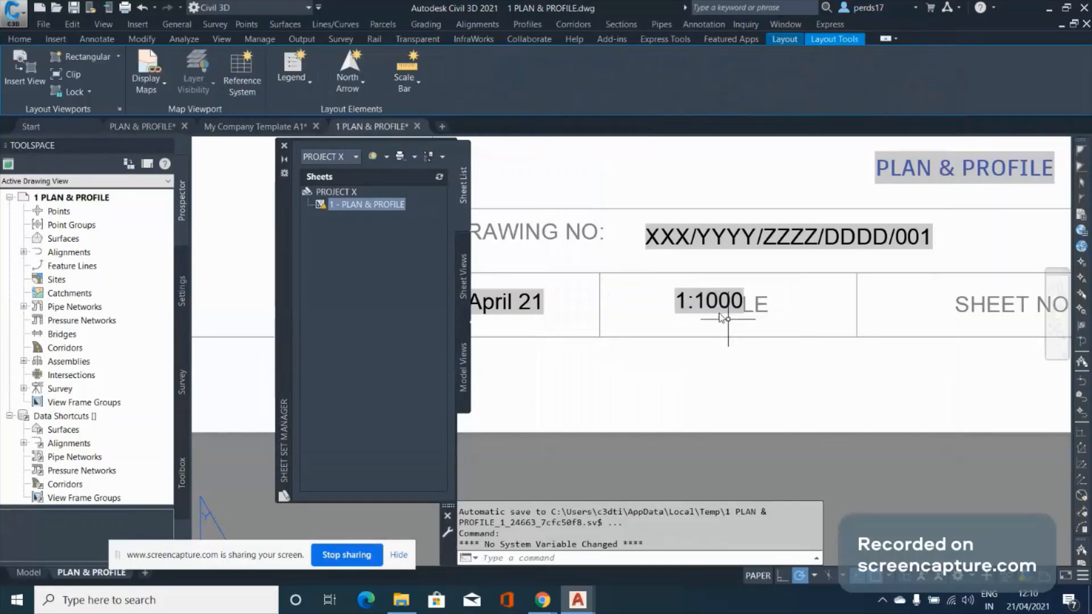
Move the 1:1000 plot scale text about 4 units up and to the right within the SCALE cell
{"action": "left_click", "coordinate": [716, 294]}
{"action": "type", "text": "M"}
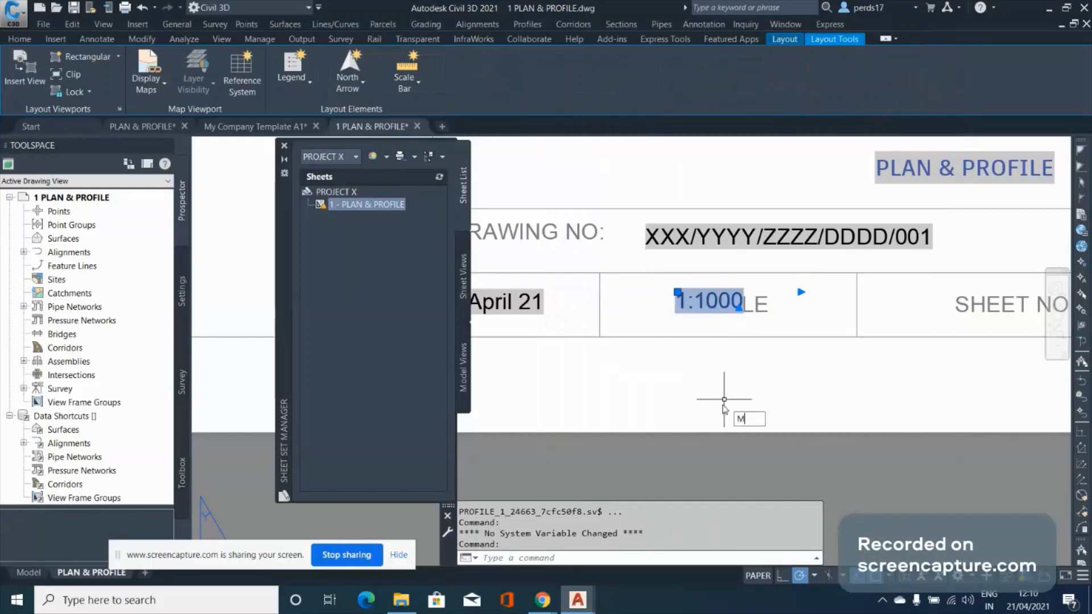
{"action": "key", "text": "Return"}
{"action": "left_click", "coordinate": [727, 379]}
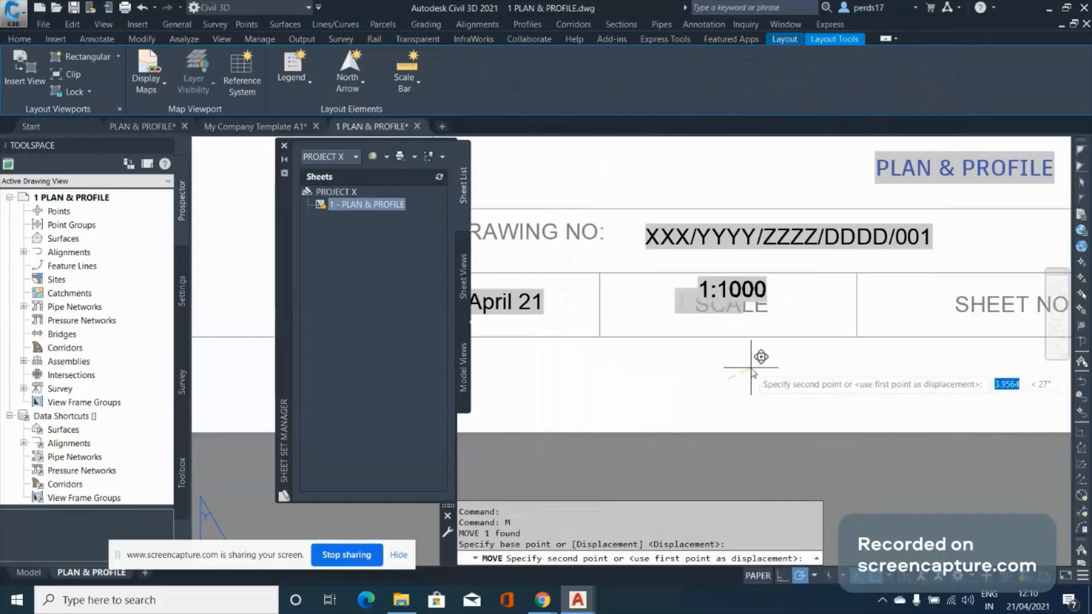
{"action": "left_click", "coordinate": [751, 367]}
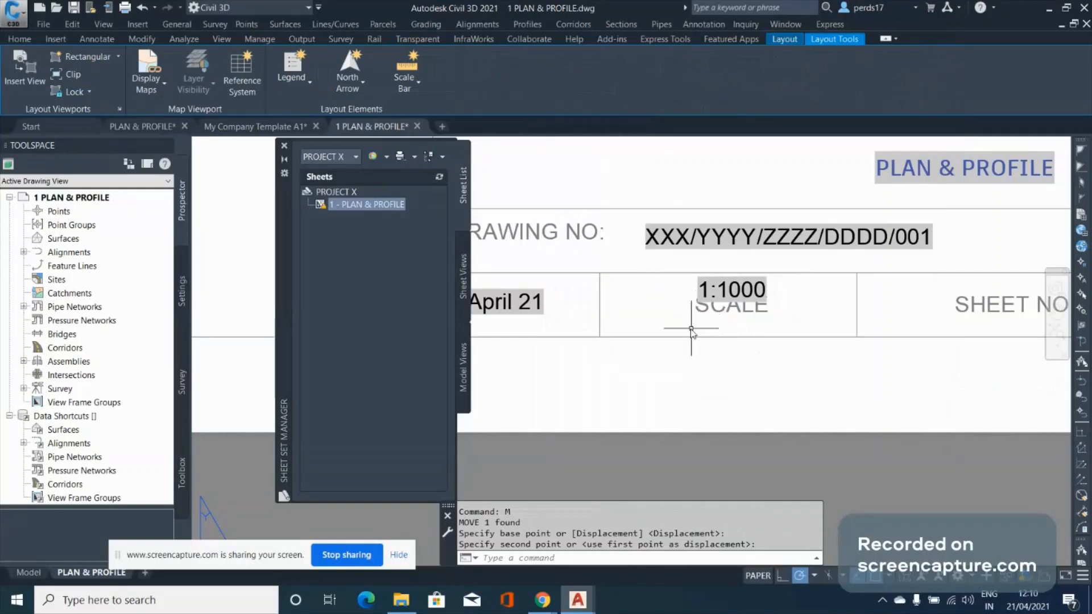
{"action": "type", "text": "MTEXT"}
{"action": "key", "text": "Return"}
{"action": "left_click", "coordinate": [695, 313]}
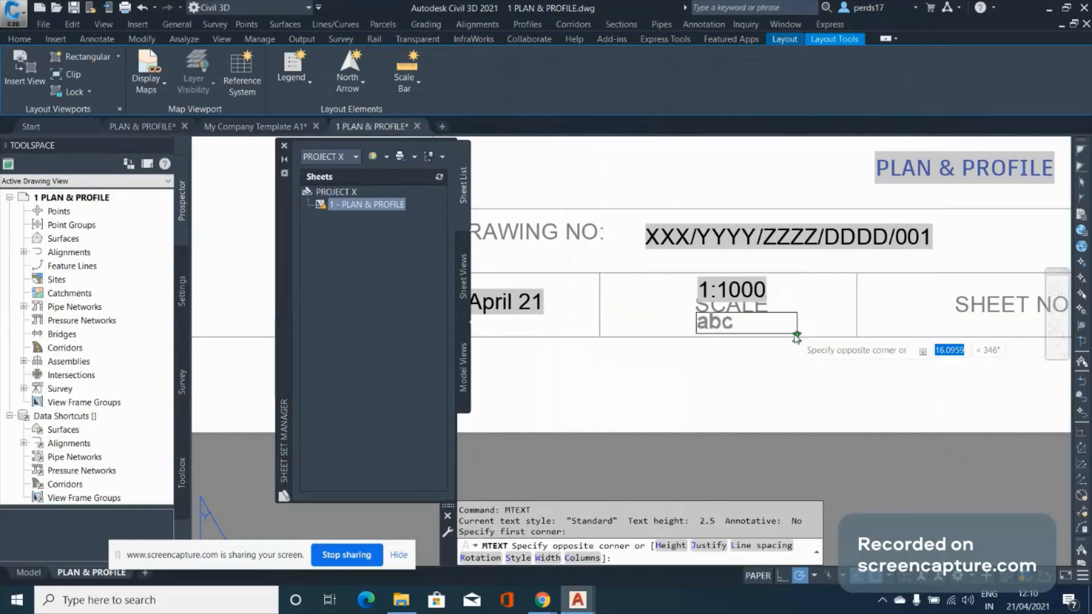
{"action": "left_click", "coordinate": [791, 336]}
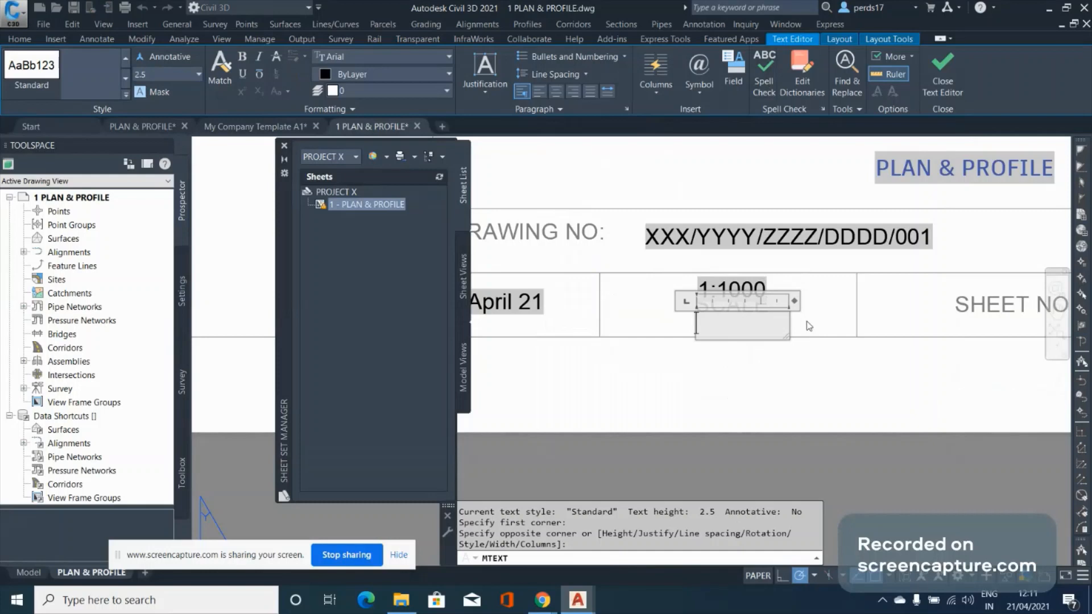
{"action": "key", "text": "Escape"}
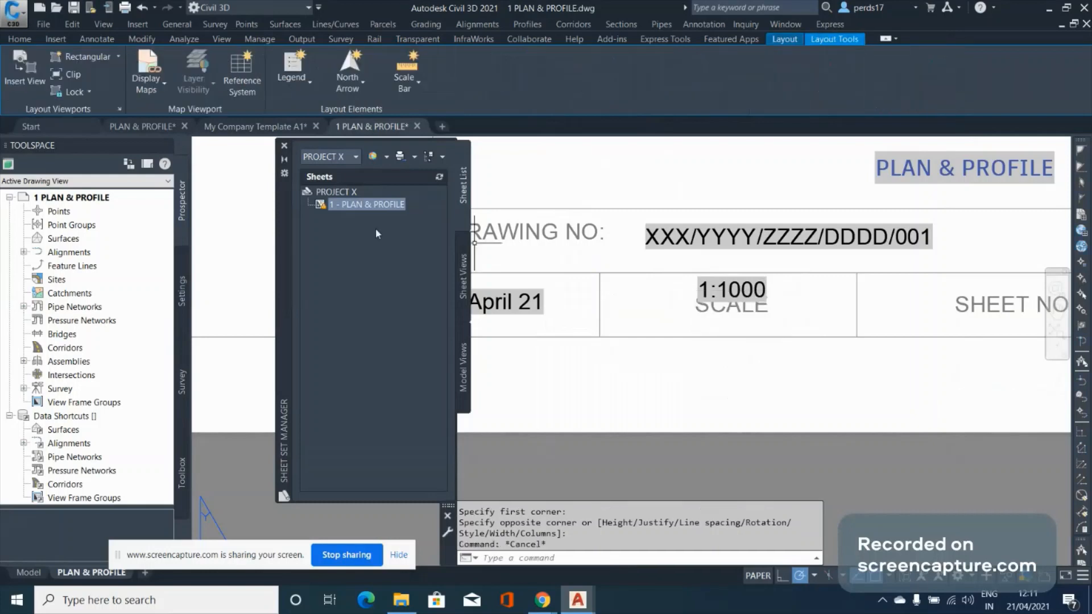
Start a new custom property named VERTICAL SCALE in the sheet set properties of PROJECT X
{"action": "right_click", "coordinate": [351, 195]}
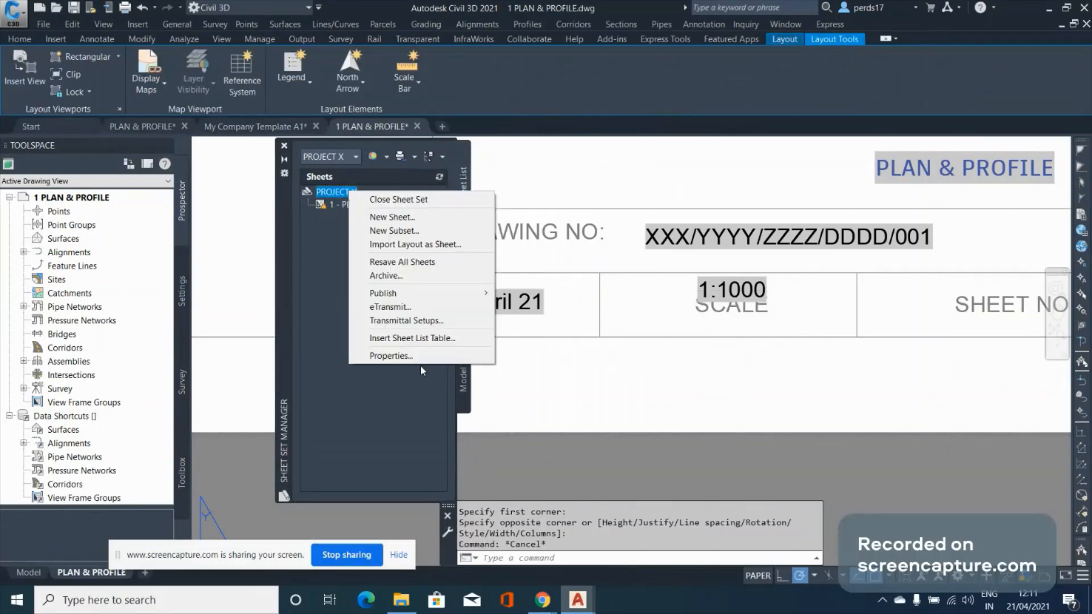
{"action": "left_click", "coordinate": [391, 356]}
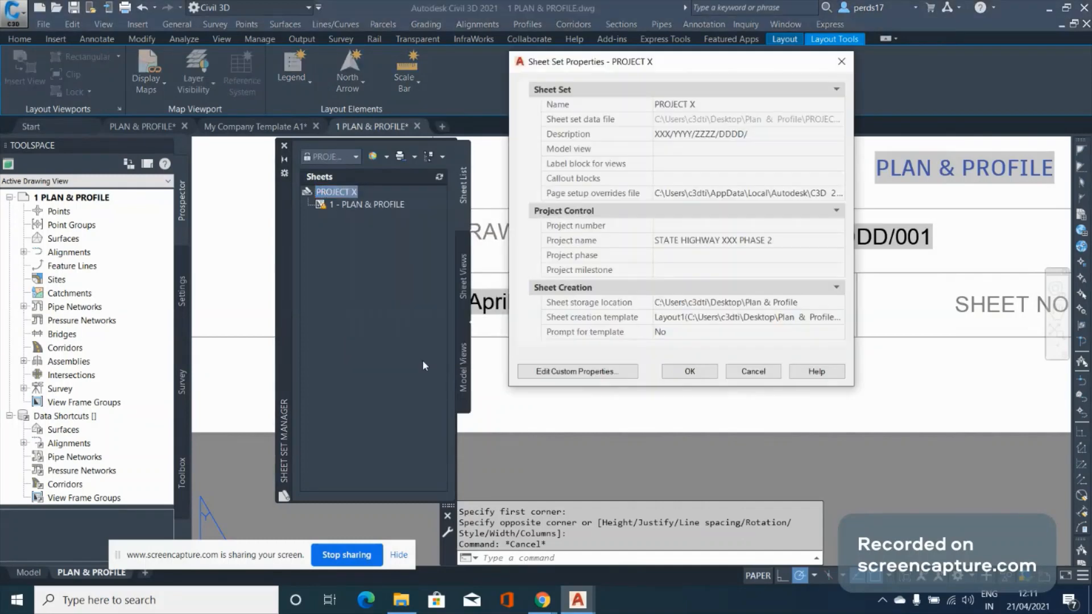
{"action": "left_click", "coordinate": [583, 377]}
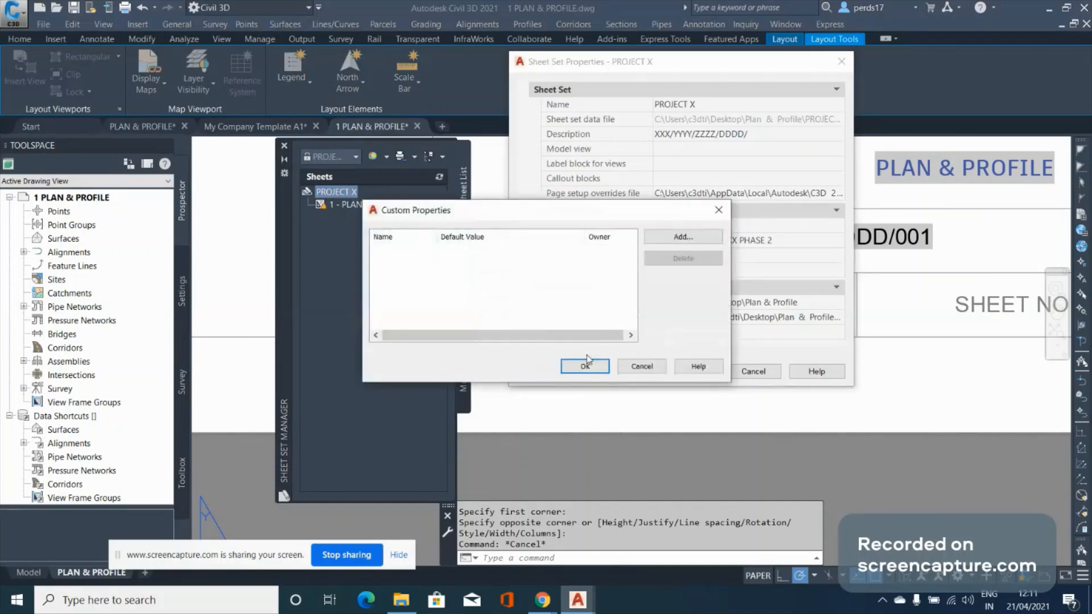
{"action": "left_click", "coordinate": [683, 238]}
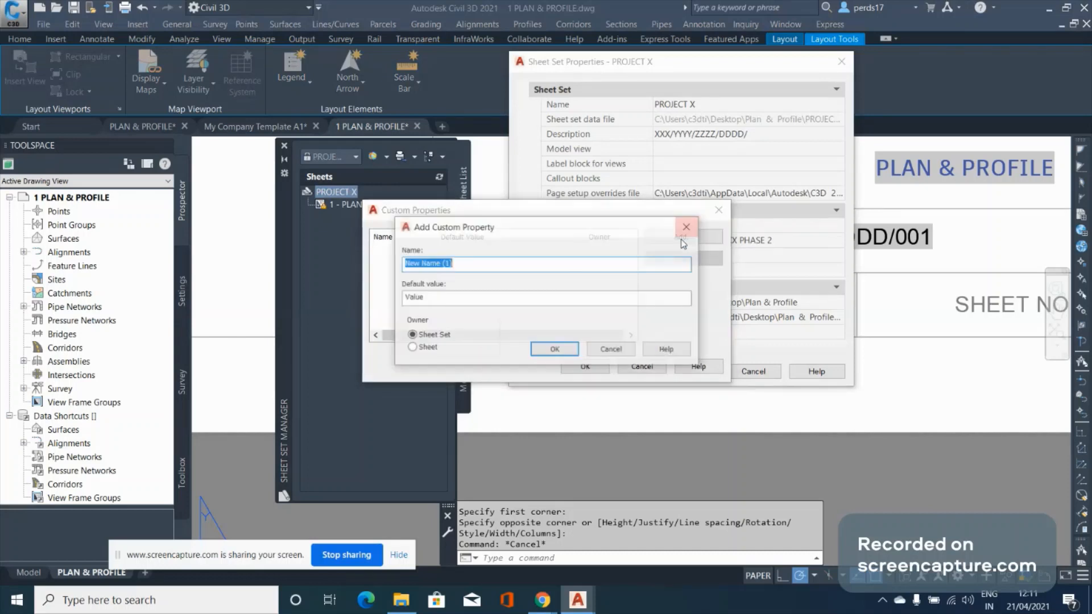
{"action": "type", "text": "VER"}
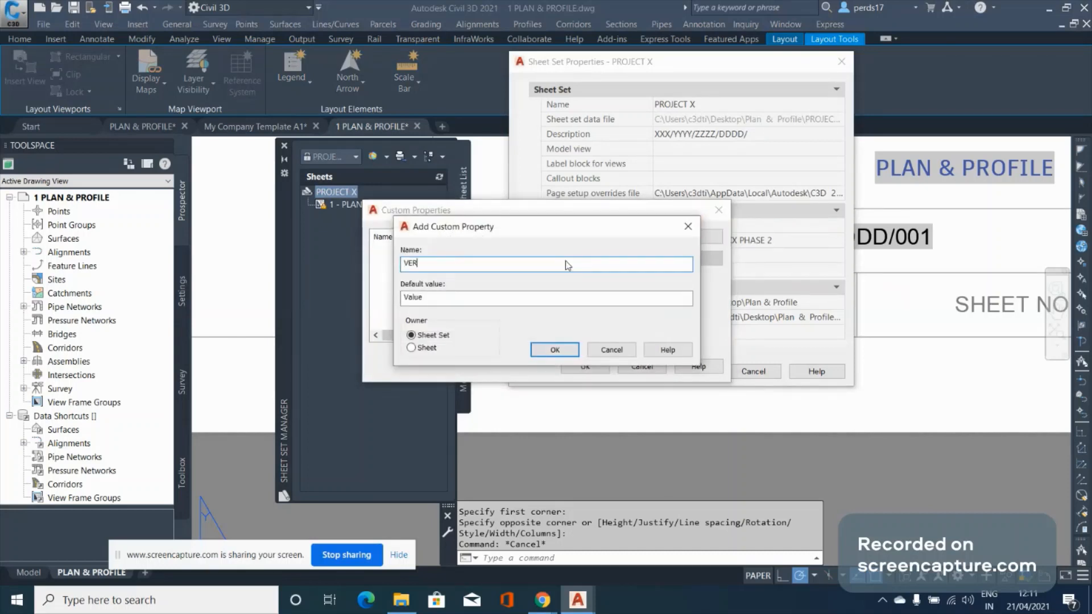
{"action": "type", "text": "TICAL SCALE"}
Set the VERTICAL SCALE property's default value to 1 : 250 with Sheet Set as owner and save the sheet set properties
{"action": "left_click", "coordinate": [431, 299]}
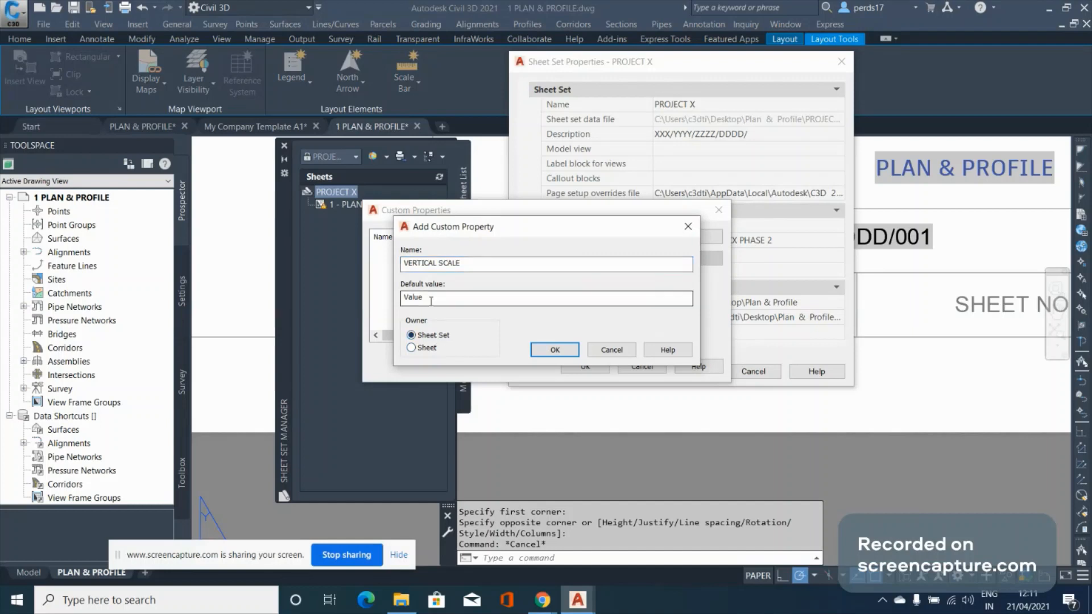
{"action": "left_click_drag", "start_coordinate": [431, 300], "coordinate": [343, 307]}
{"action": "type", "text": "1 :"}
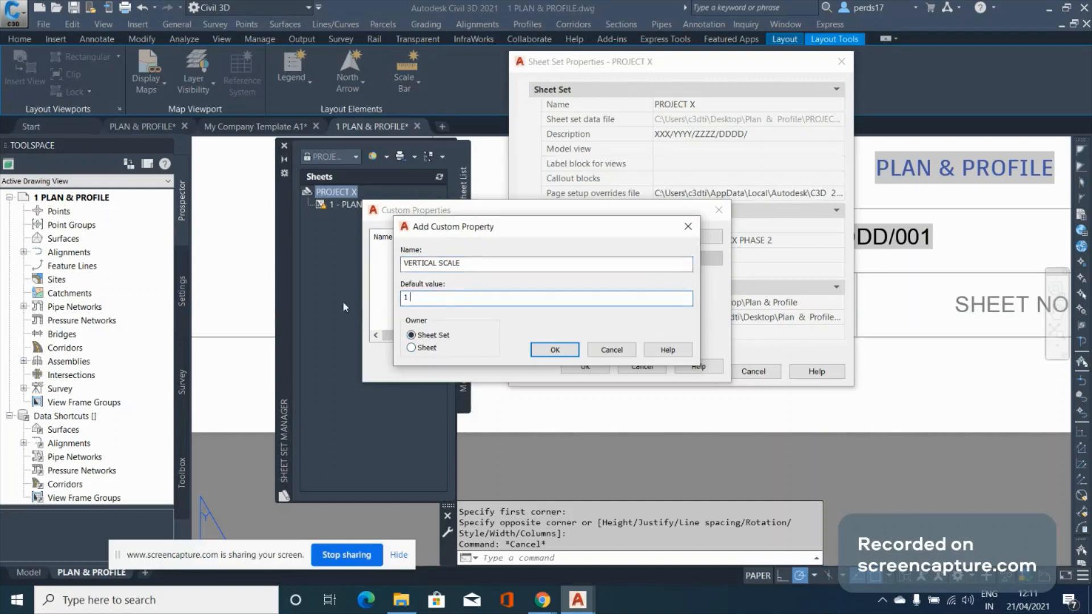
{"action": "type", "text": " 250"}
{"action": "key", "text": "BackSpace"}
{"action": "key", "text": "BackSpace"}
{"action": "key", "text": "BackSpace"}
{"action": "key", "text": "BackSpace"}
{"action": "key", "text": "BackSpace"}
{"action": "key", "text": "BackSpace"}
{"action": "type", "text": ": 250"}
{"action": "left_click", "coordinate": [555, 350]}
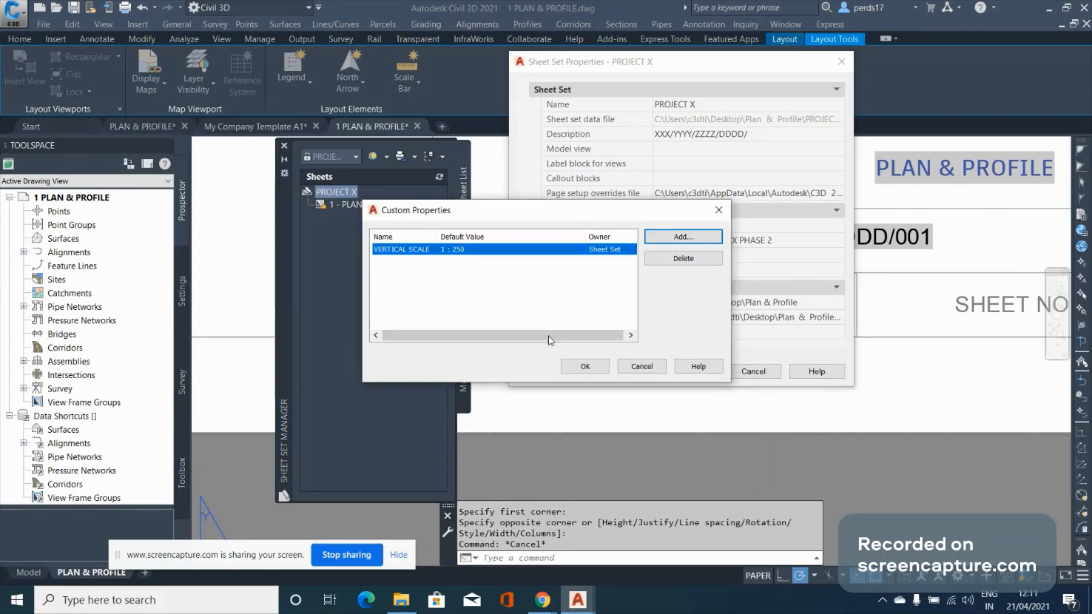
{"action": "left_click", "coordinate": [586, 366]}
{"action": "scroll", "coordinate": [689, 308], "scroll_direction": "down", "scroll_amount": 1}
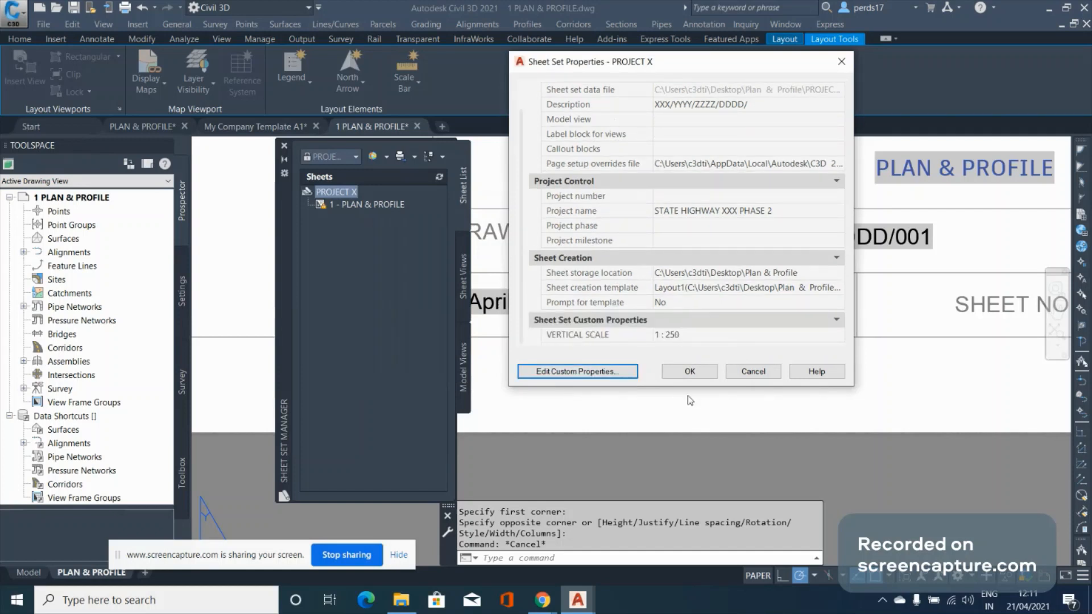
{"action": "left_click", "coordinate": [692, 373]}
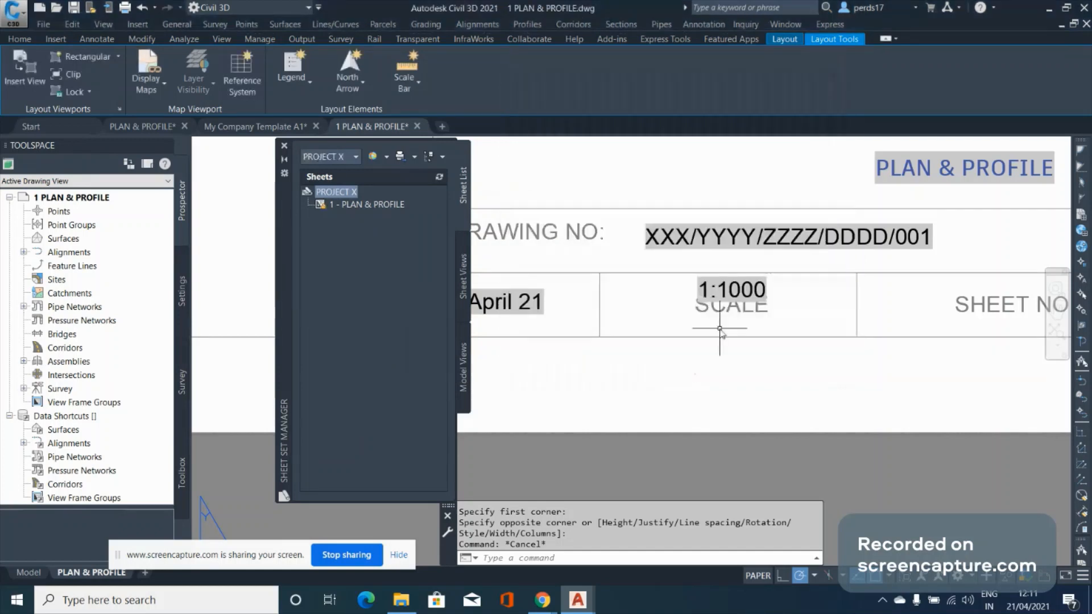
Create a multiline text box below the plot scale text in the SCALE cell and open the Field dialog for it
{"action": "type", "text": "MTEX"}
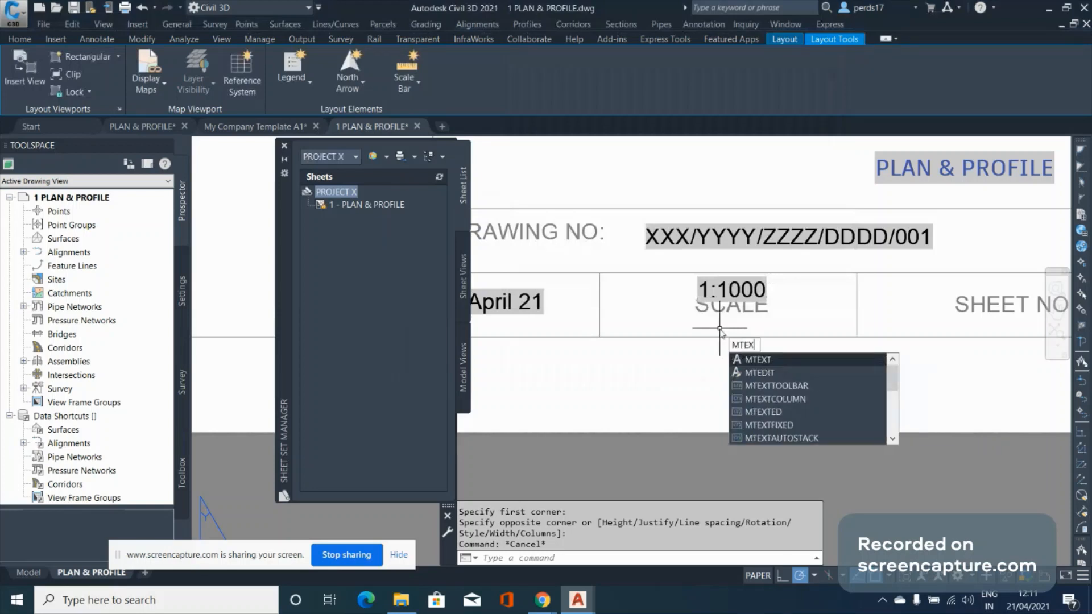
{"action": "key", "text": "Return"}
{"action": "left_click", "coordinate": [718, 328]}
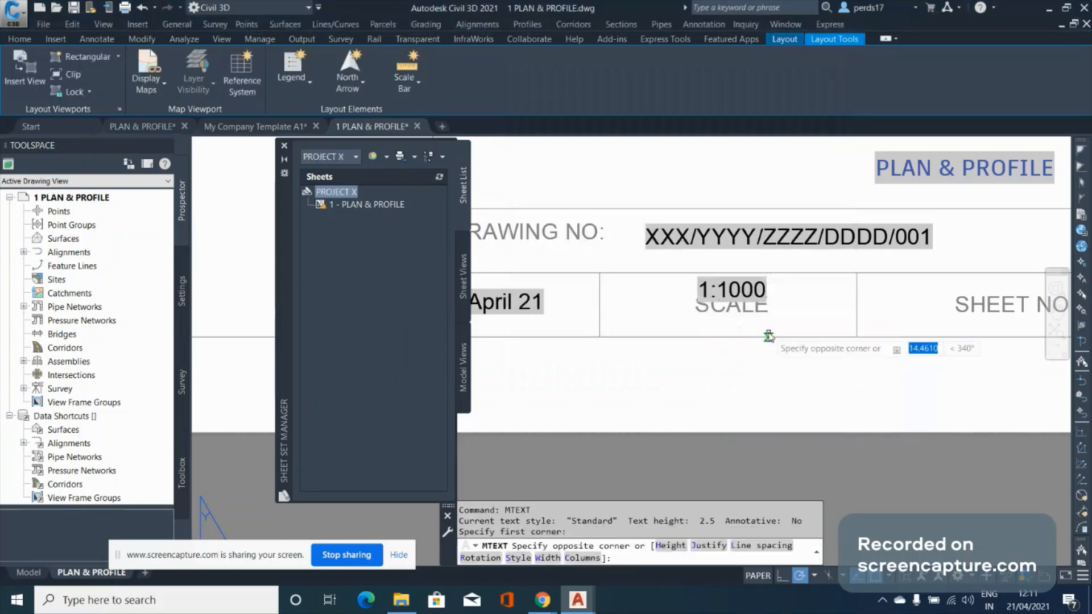
{"action": "left_click", "coordinate": [768, 336]}
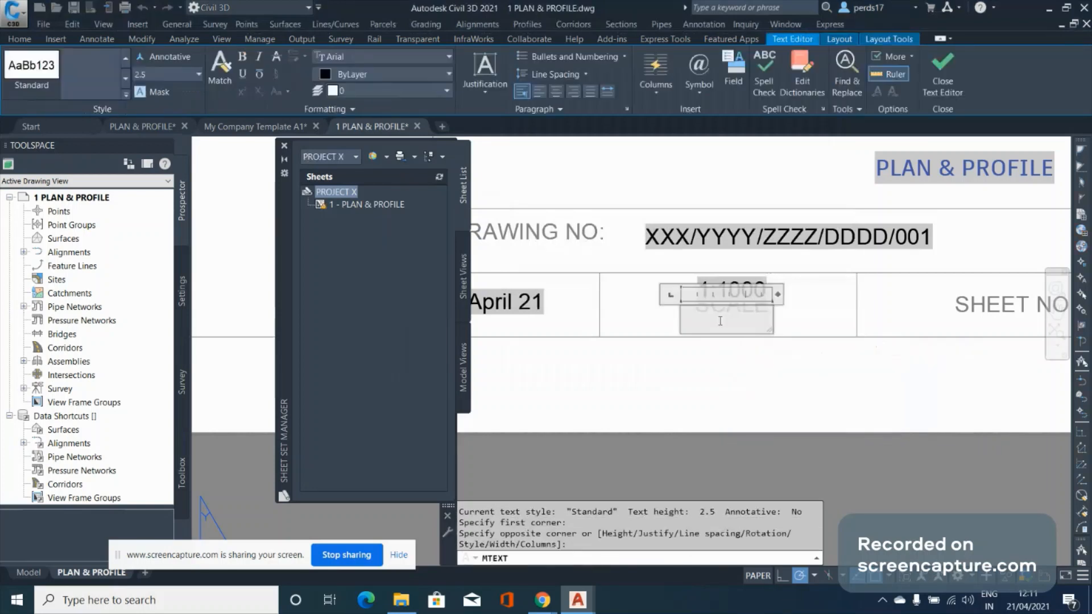
{"action": "left_click", "coordinate": [745, 74]}
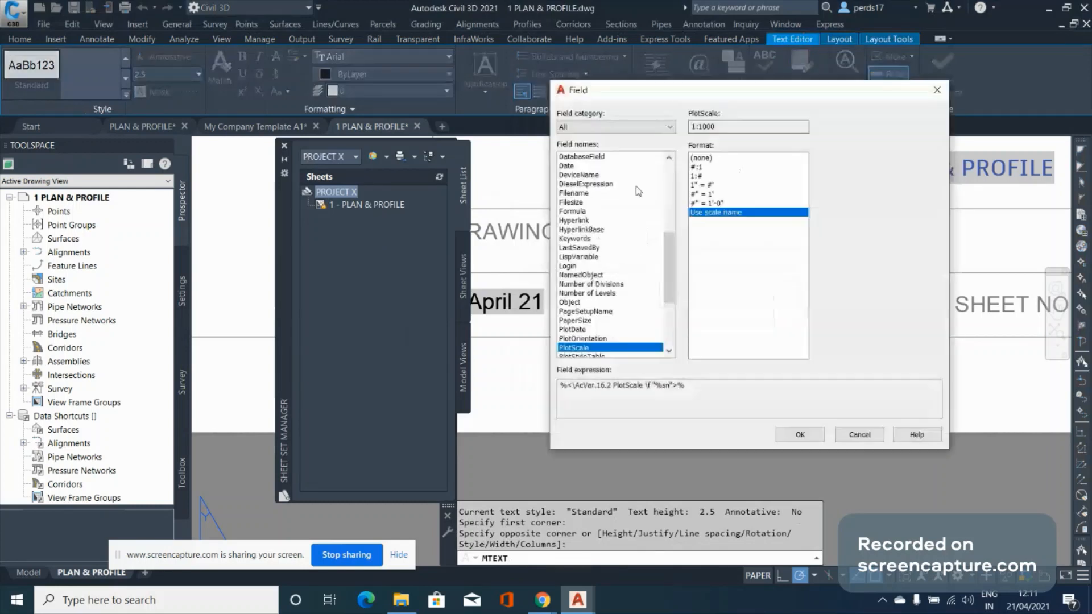
Insert the uppercase SheetSet field CurrentSheetSetCustom for the VERTICAL SCALE property into the new text box and finish editing the text
{"action": "left_click", "coordinate": [606, 127]}
{"action": "left_click", "coordinate": [599, 212]}
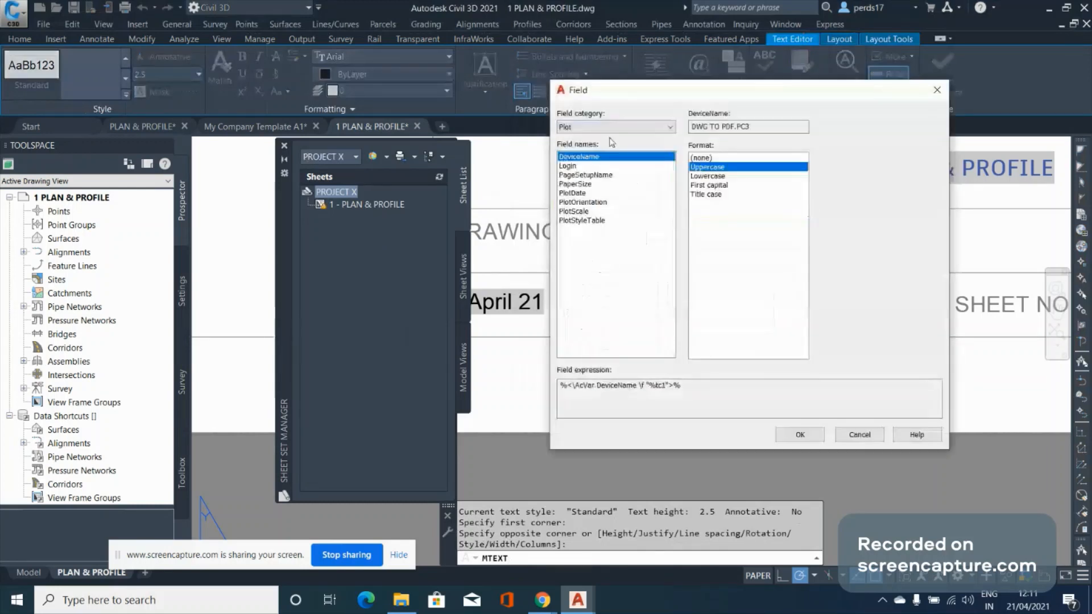
{"action": "left_click", "coordinate": [612, 127]}
{"action": "left_click", "coordinate": [620, 222]}
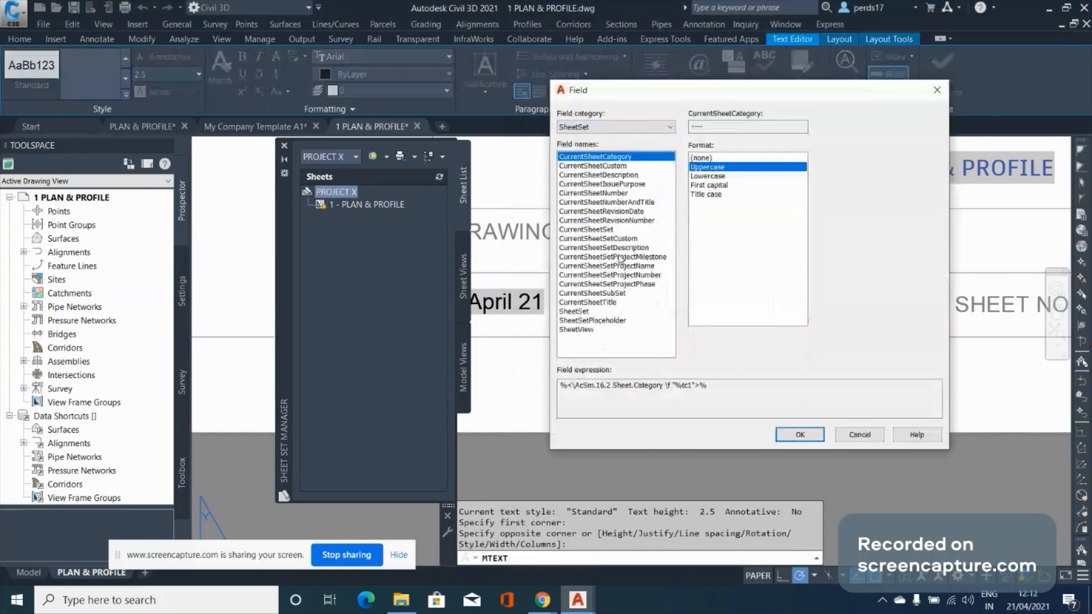
{"action": "left_click", "coordinate": [611, 239]}
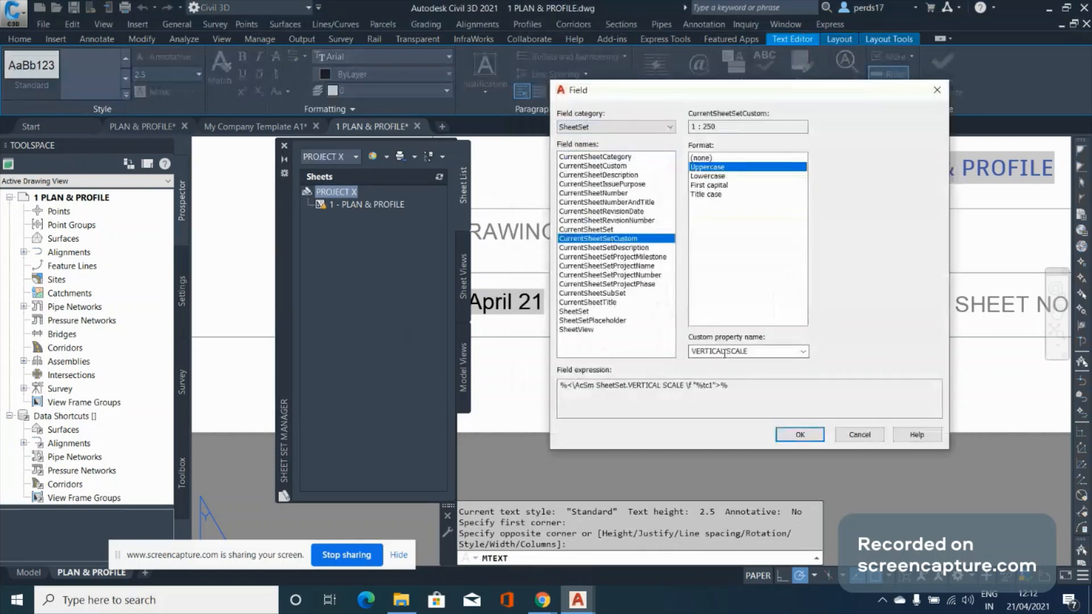
{"action": "left_click", "coordinate": [797, 435]}
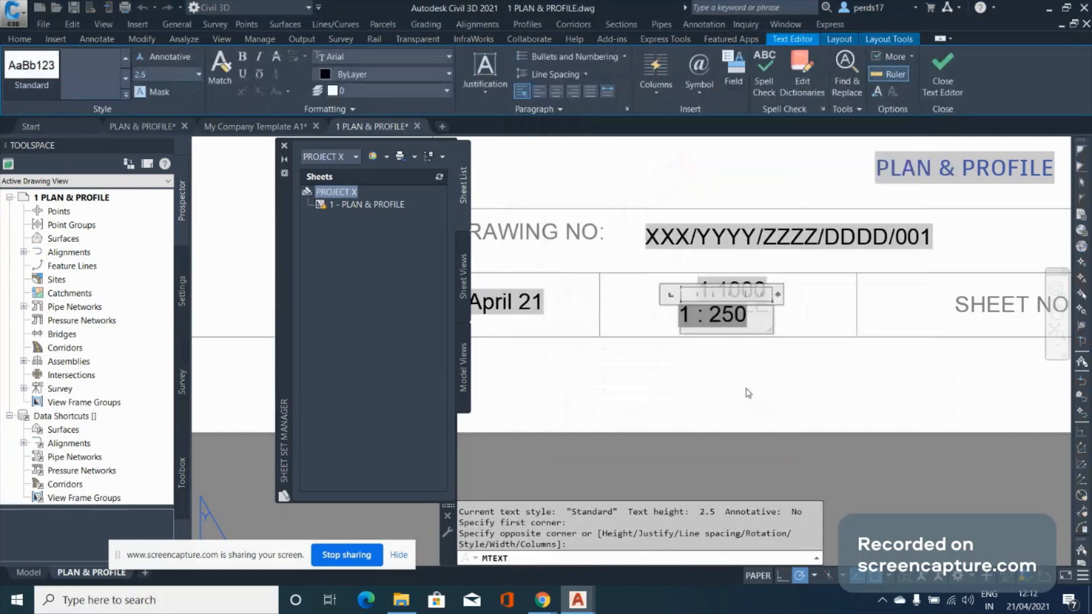
{"action": "left_click", "coordinate": [748, 393]}
Move the 1 : 250 vertical scale text about 3 units to the right, aligning it beneath the 1:1000 plot scale text
{"action": "left_click", "coordinate": [744, 325]}
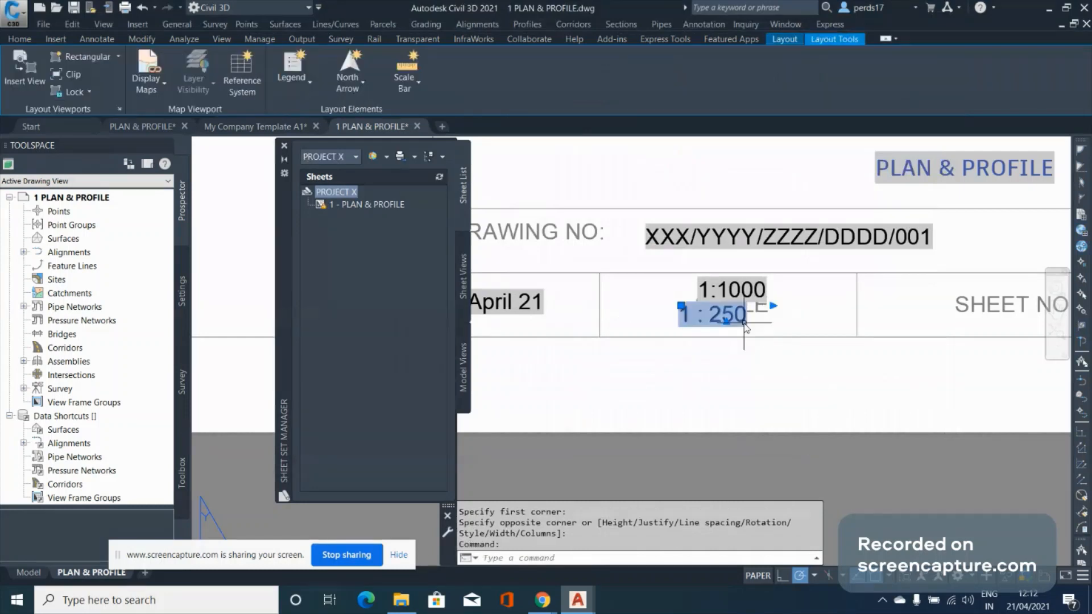
{"action": "type", "text": "M"}
{"action": "key", "text": "Return"}
{"action": "left_click", "coordinate": [756, 369]}
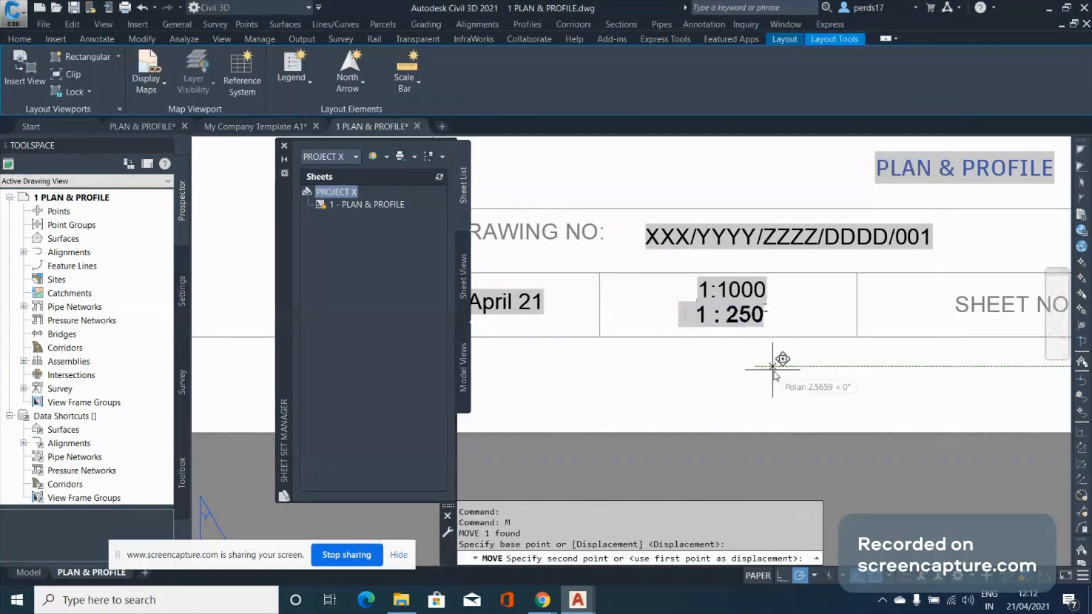
{"action": "scroll", "coordinate": [775, 379], "scroll_direction": "up", "scroll_amount": 3}
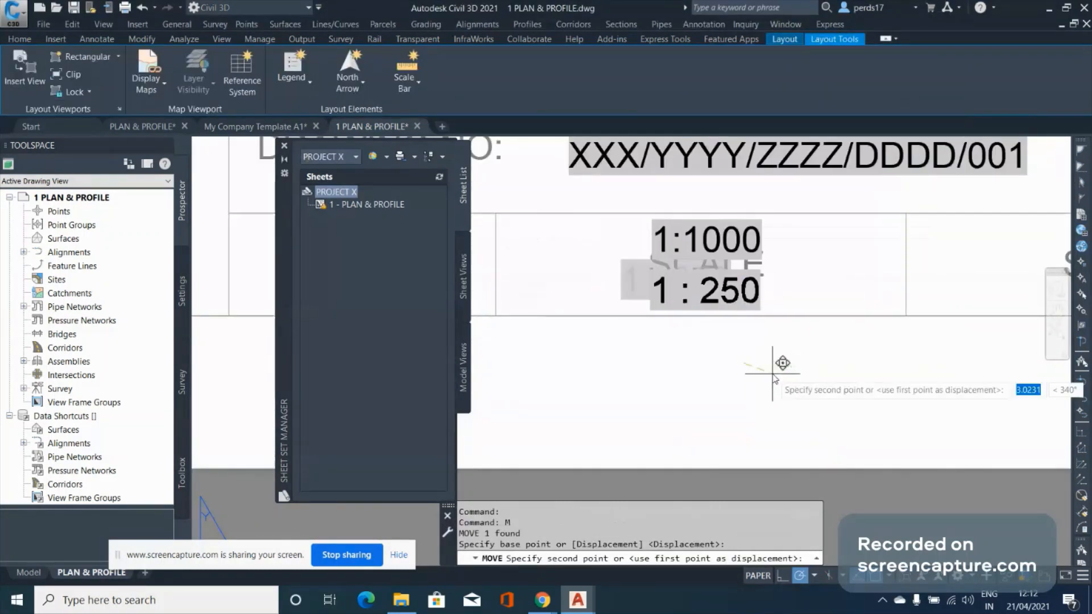
{"action": "left_click", "coordinate": [771, 371]}
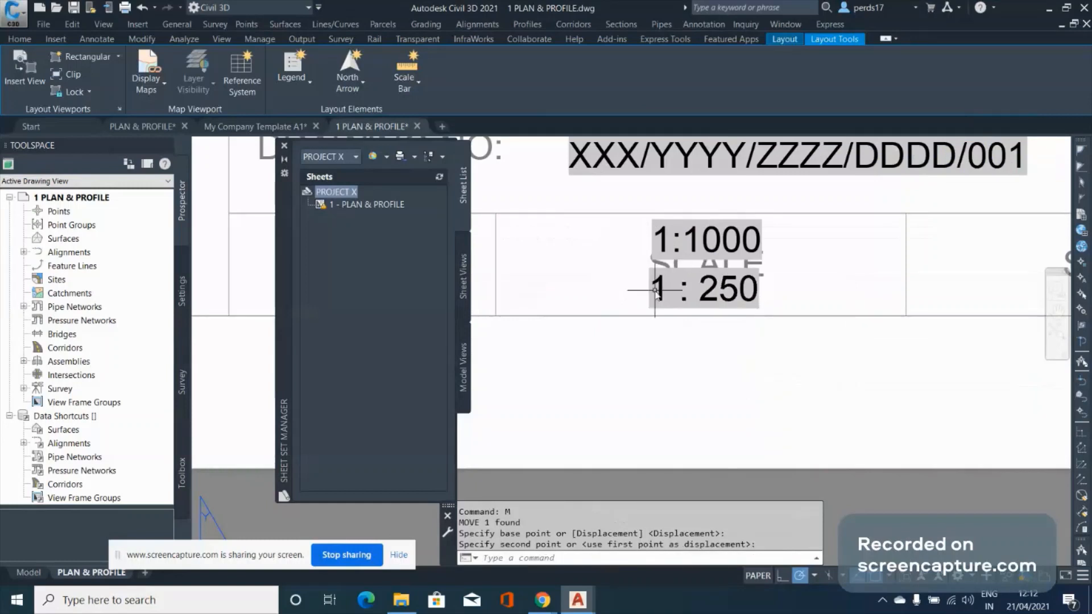
Copy the 1:1000 plot scale text from the SCALE cell into the SHEET NO cell
{"action": "scroll", "coordinate": [629, 295], "scroll_direction": "down", "scroll_amount": 4}
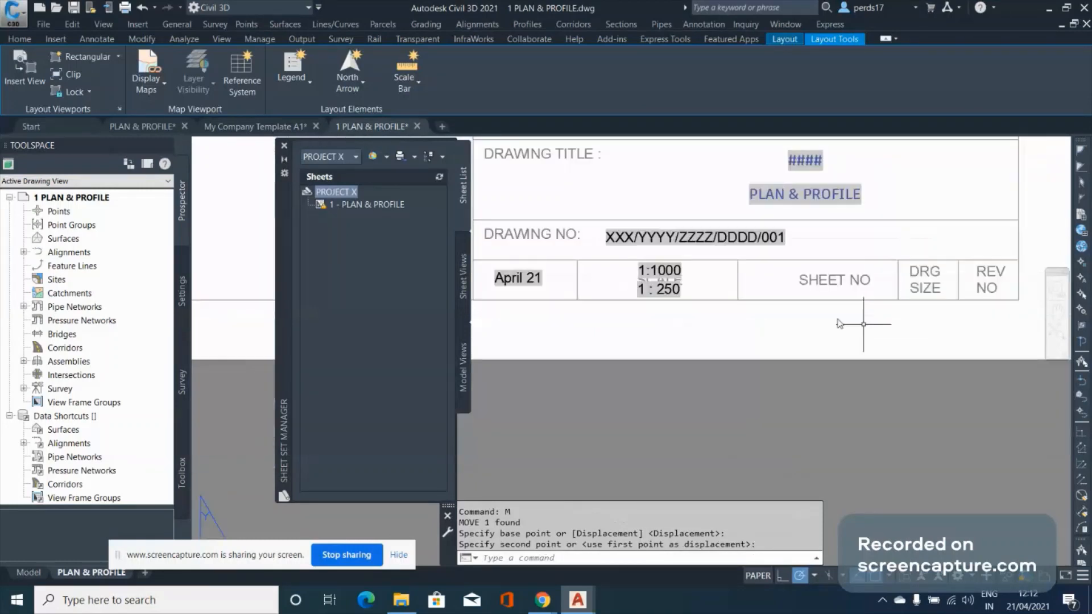
{"action": "scroll", "coordinate": [809, 284], "scroll_direction": "up", "scroll_amount": 2}
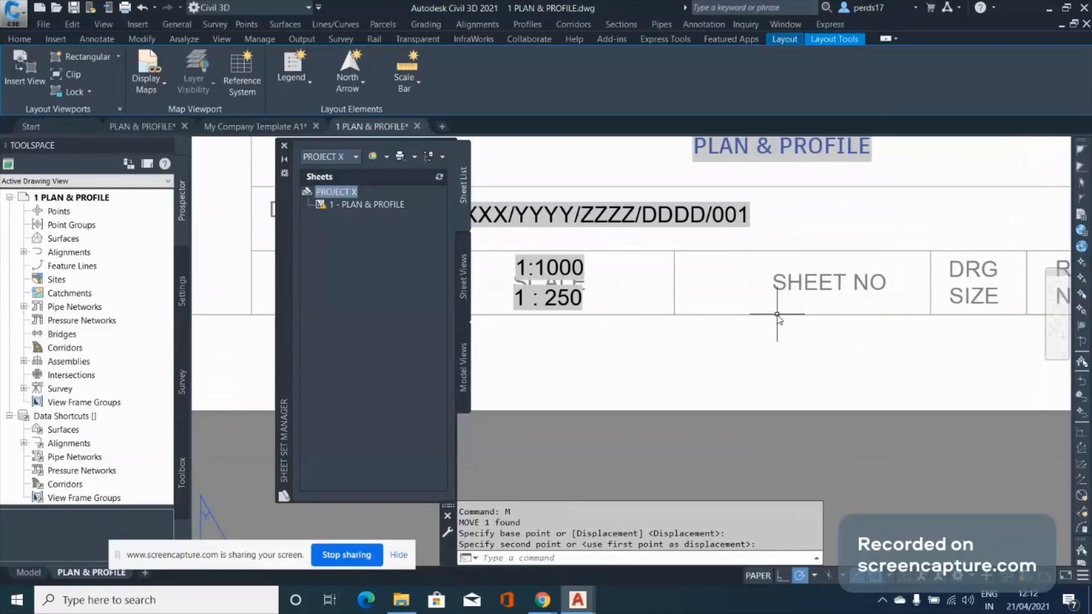
{"action": "left_click", "coordinate": [570, 262]}
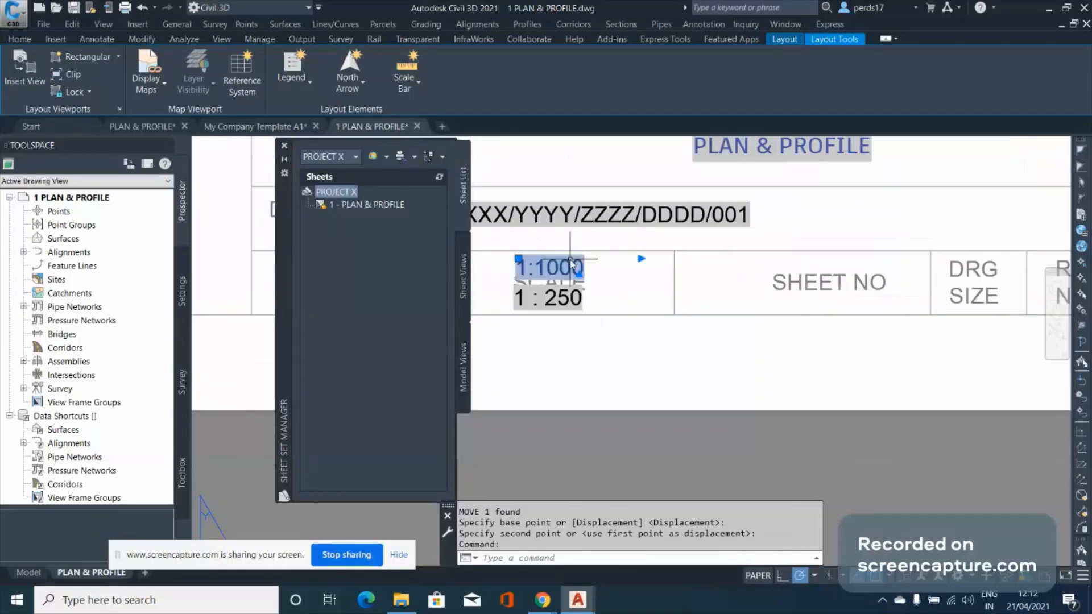
{"action": "type", "text": "co"}
{"action": "key", "text": "Return"}
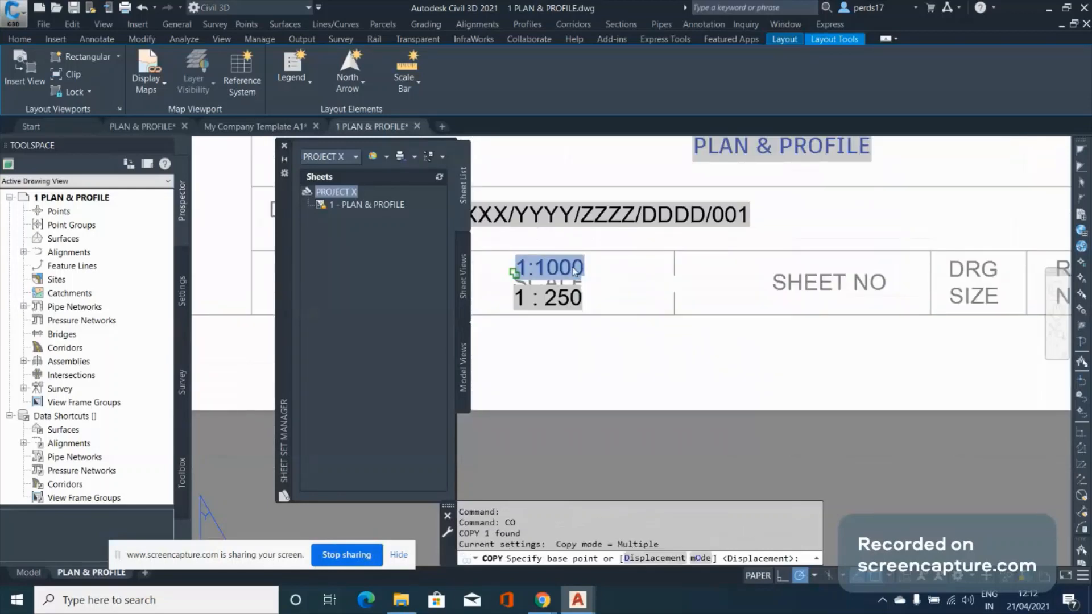
{"action": "left_click", "coordinate": [574, 272]}
{"action": "scroll", "coordinate": [741, 285], "scroll_direction": "up", "scroll_amount": 2}
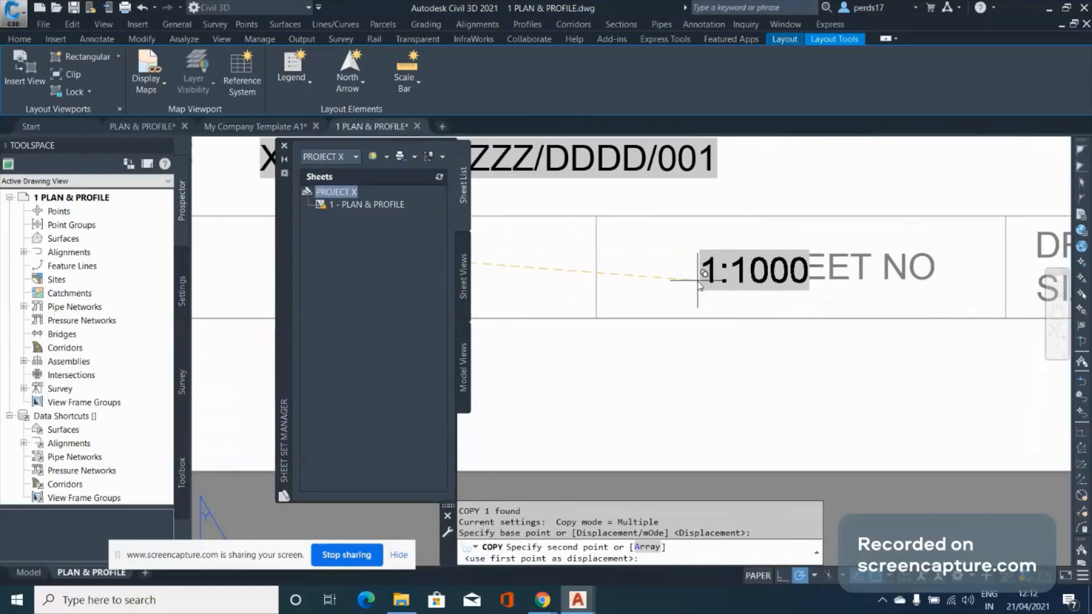
{"action": "left_click", "coordinate": [701, 284]}
{"action": "key", "text": "Escape"}
Change the copied text's field to the uppercase SheetSet field CurrentSheetNumber and add OF after it
{"action": "double_click", "coordinate": [714, 252]}
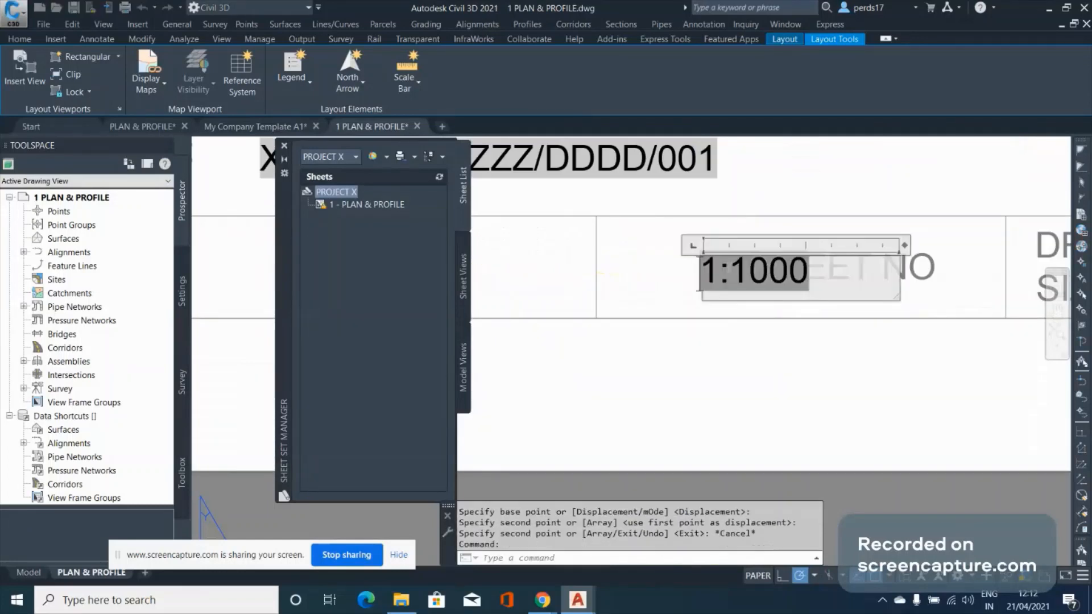
{"action": "right_click", "coordinate": [798, 275]}
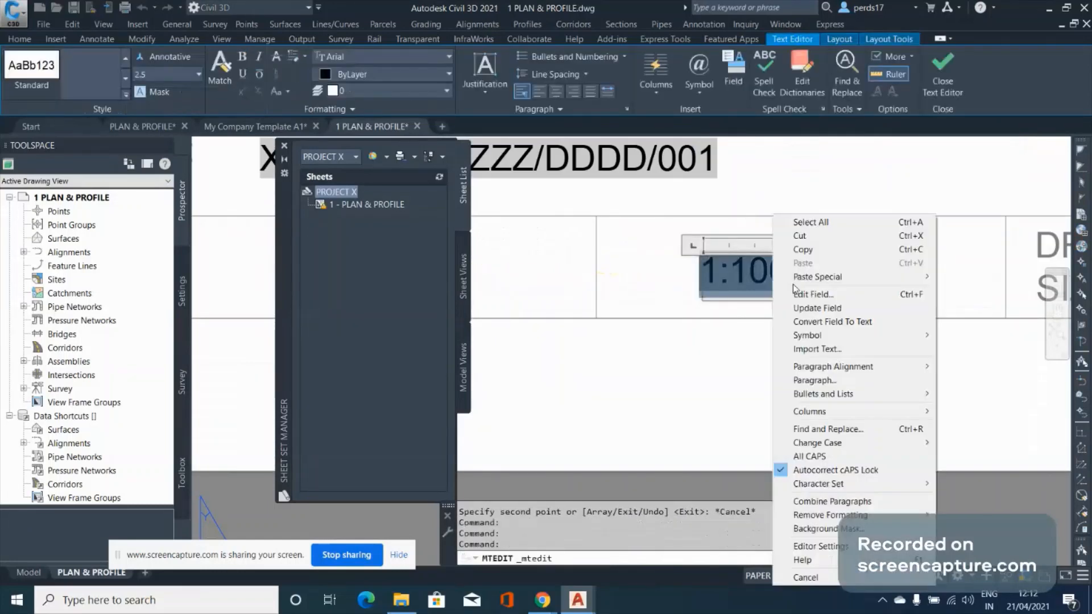
{"action": "left_click", "coordinate": [801, 294]}
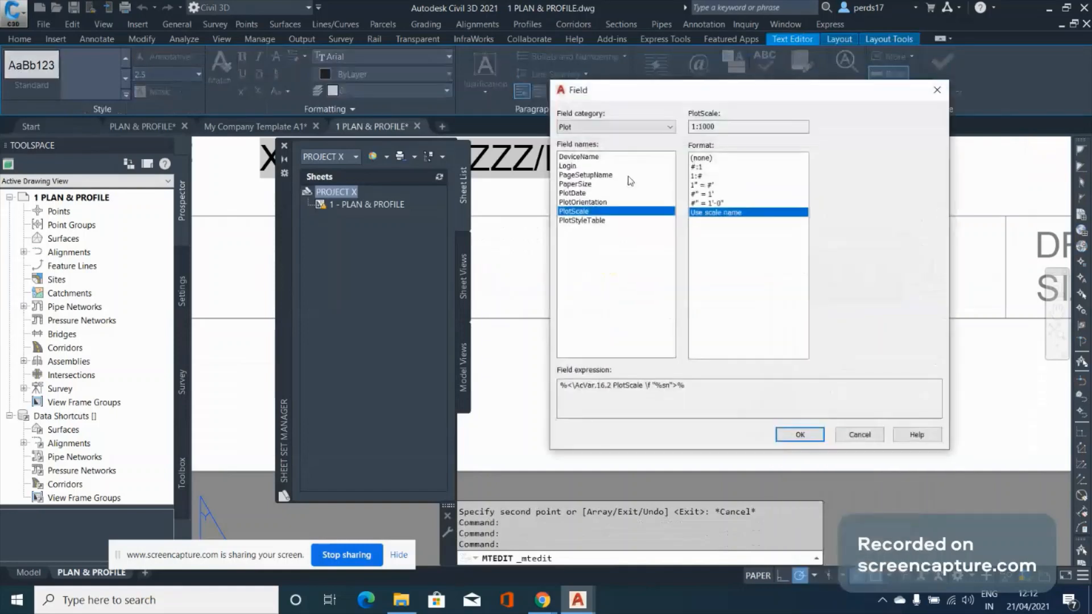
{"action": "left_click", "coordinate": [602, 128]}
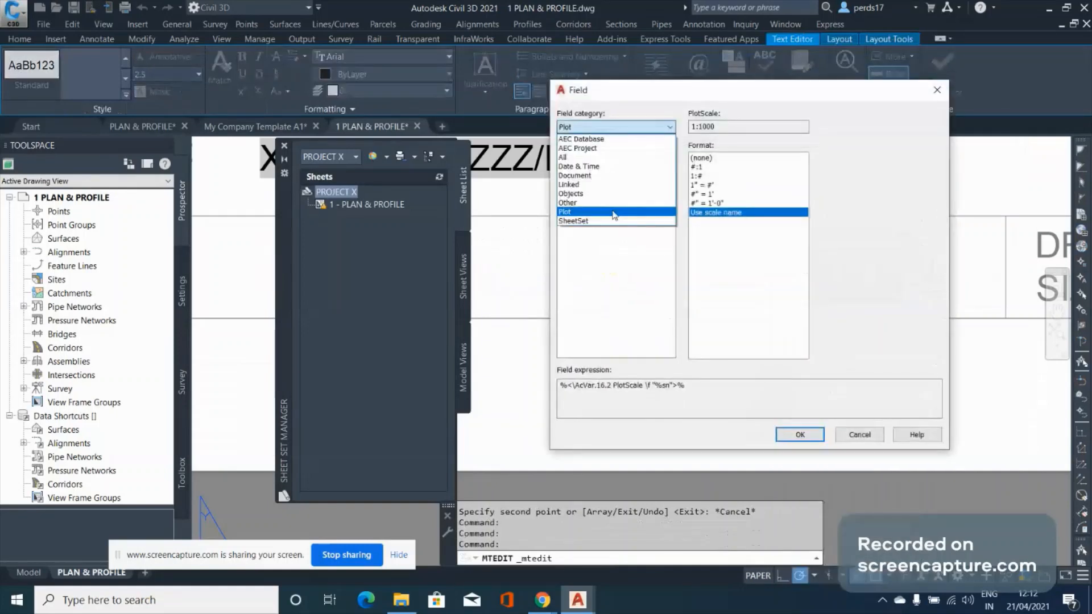
{"action": "left_click", "coordinate": [605, 220]}
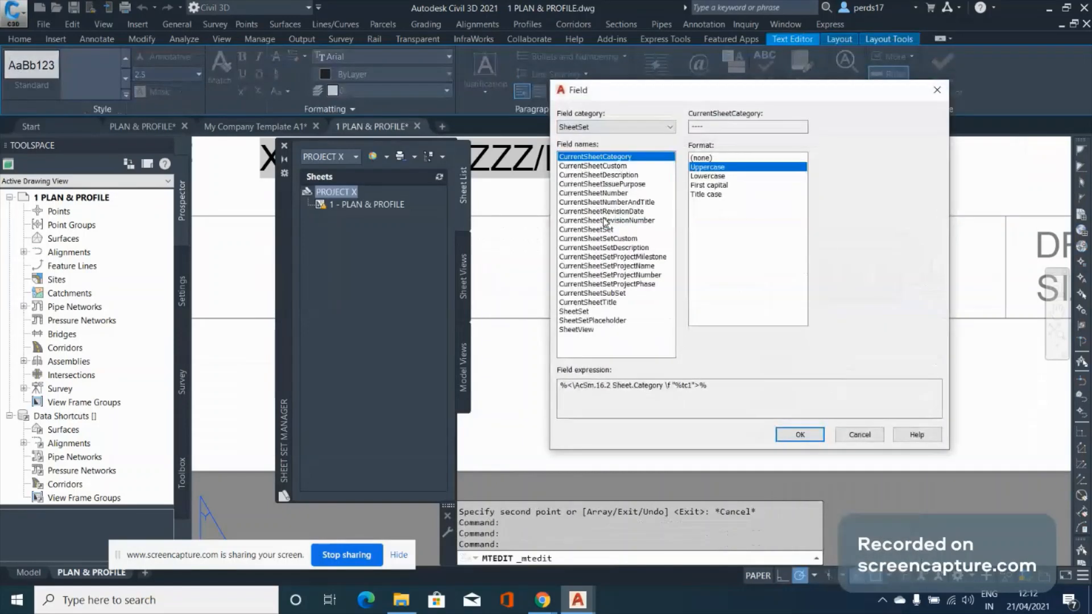
{"action": "left_click", "coordinate": [633, 193]}
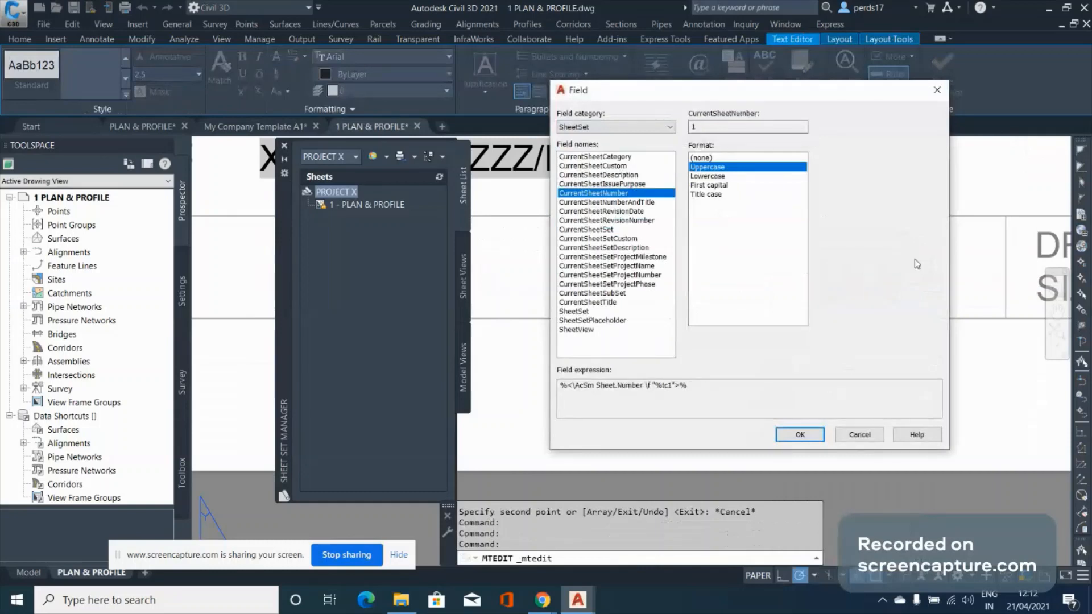
{"action": "left_click", "coordinate": [801, 435]}
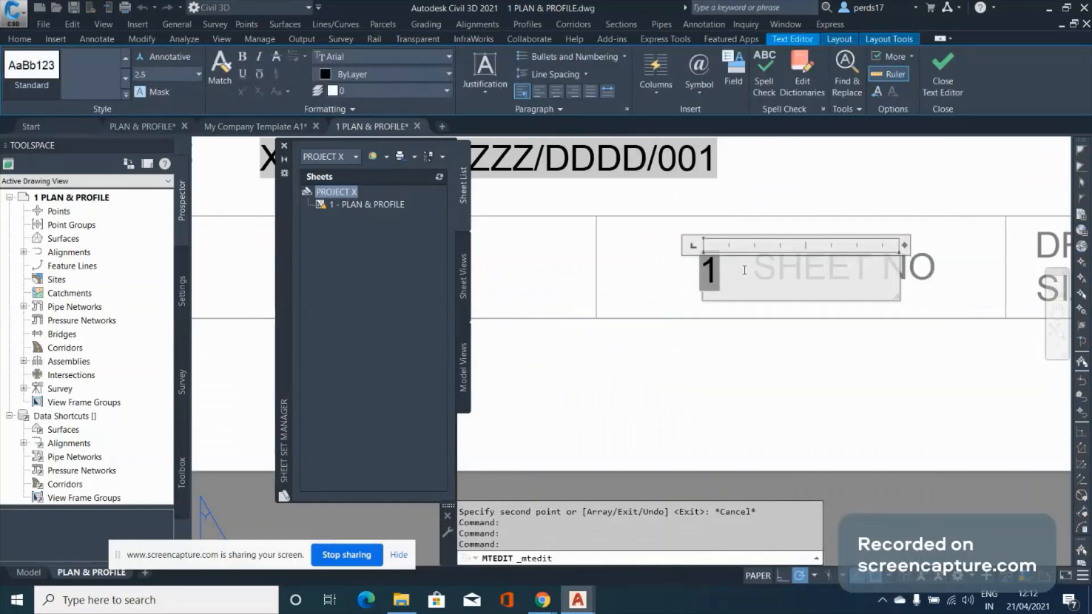
{"action": "type", "text": "OF"}
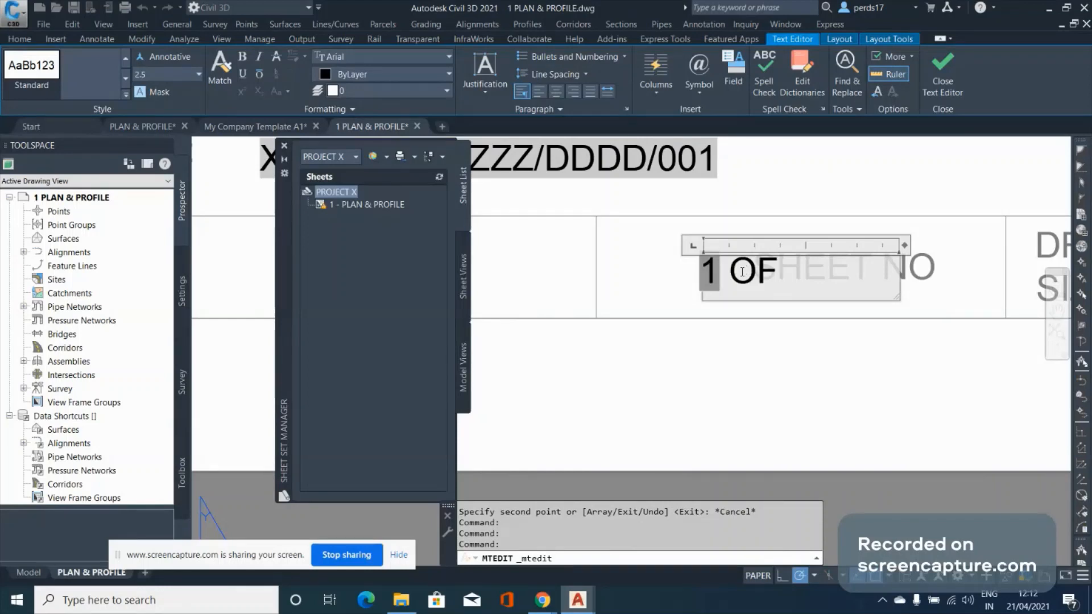
{"action": "left_click", "coordinate": [754, 339]}
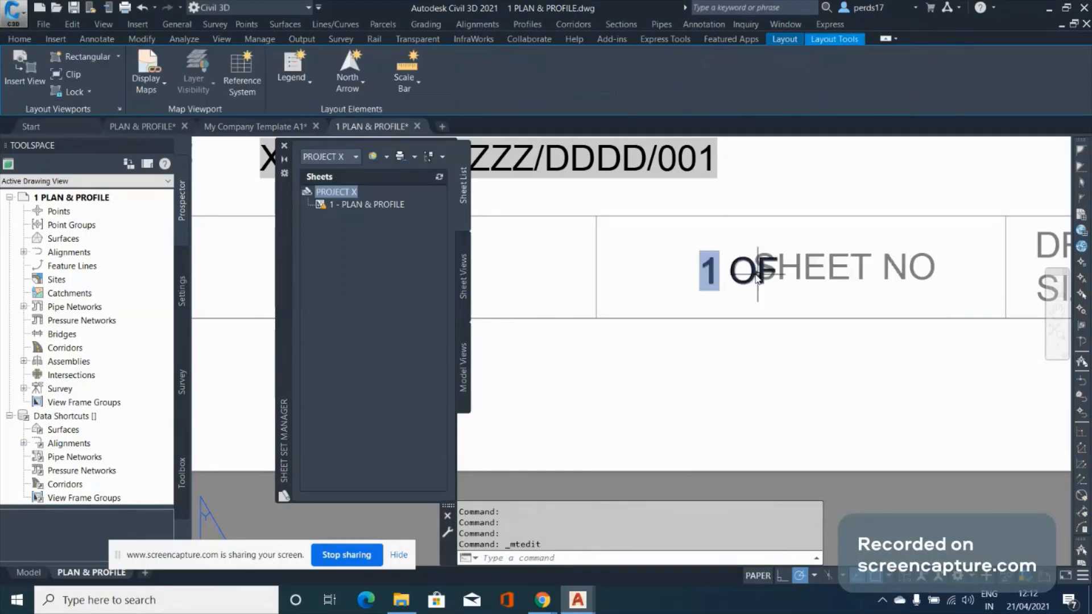
Start a new custom property named TOTAL NO SHEET in the sheet set properties of PROJECT X
{"action": "right_click", "coordinate": [352, 196]}
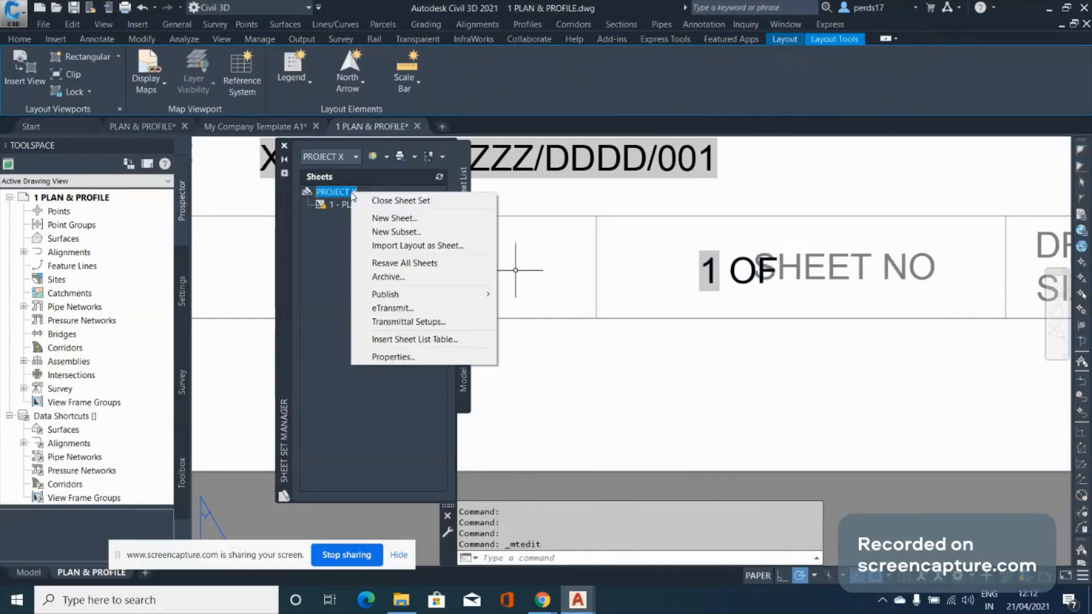
{"action": "left_click", "coordinate": [433, 358]}
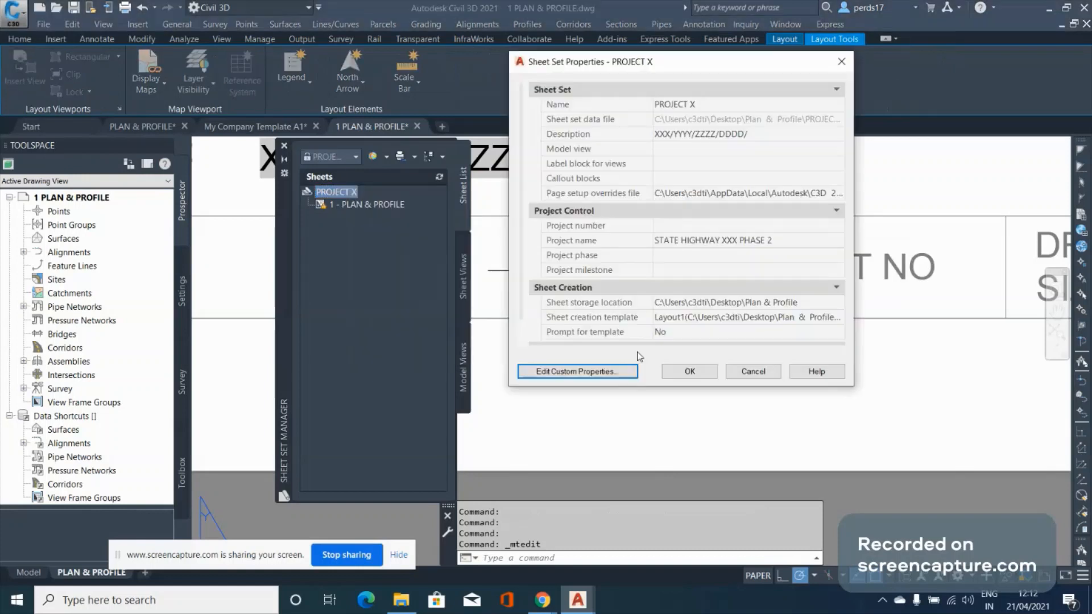
{"action": "left_click", "coordinate": [559, 371]}
{"action": "left_click", "coordinate": [692, 240]}
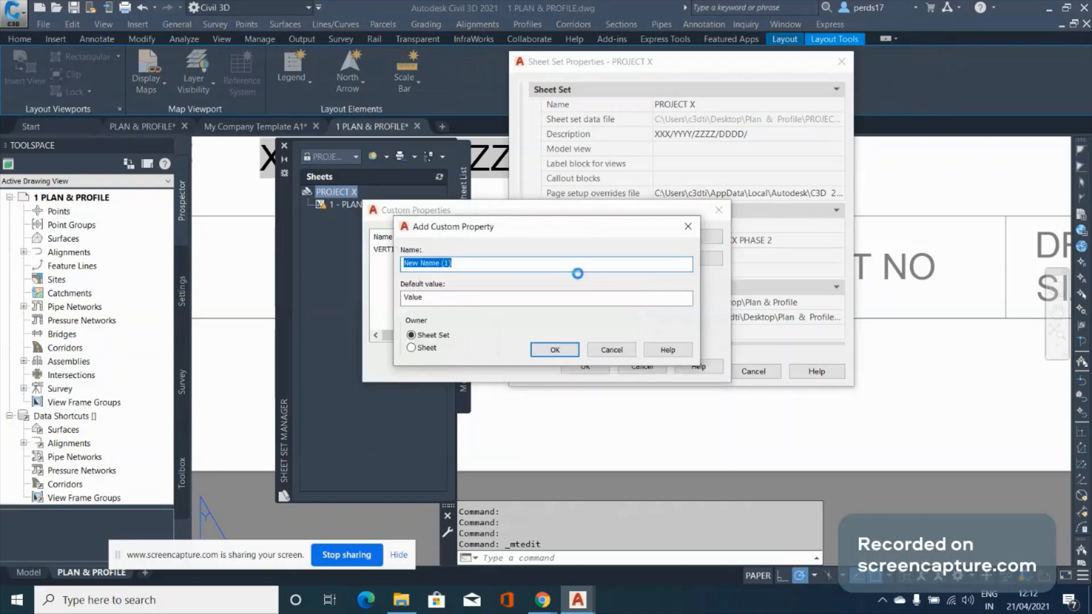
{"action": "type", "text": "TOTAL NO SHEET"}
Set the TOTAL NO SHEET property's default value to 15 with Sheet Set as owner and save the sheet set properties
{"action": "left_click", "coordinate": [430, 299]}
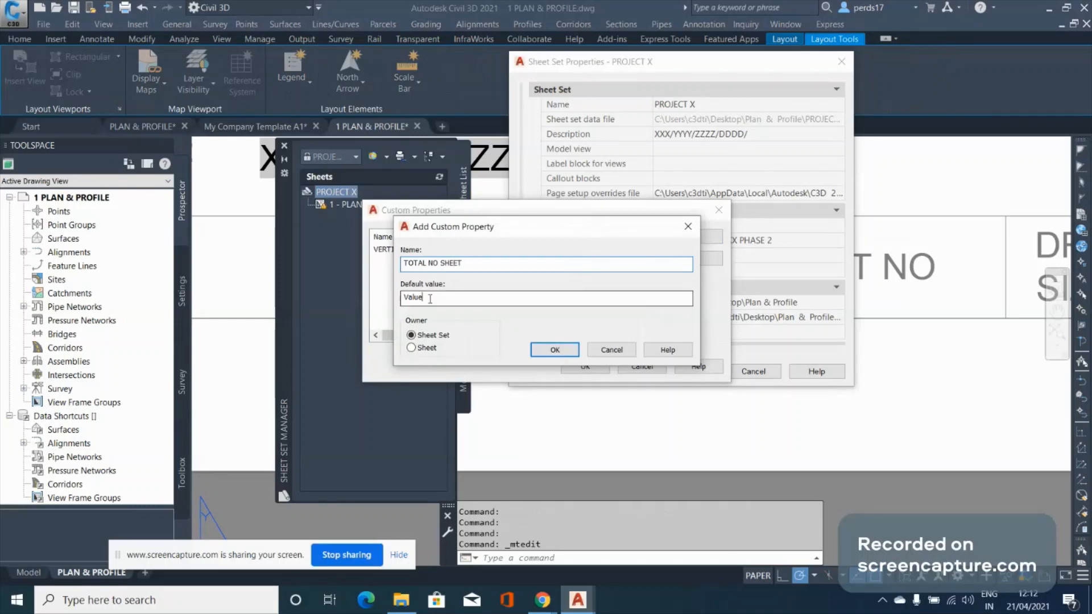
{"action": "left_click_drag", "start_coordinate": [430, 298], "coordinate": [373, 300]}
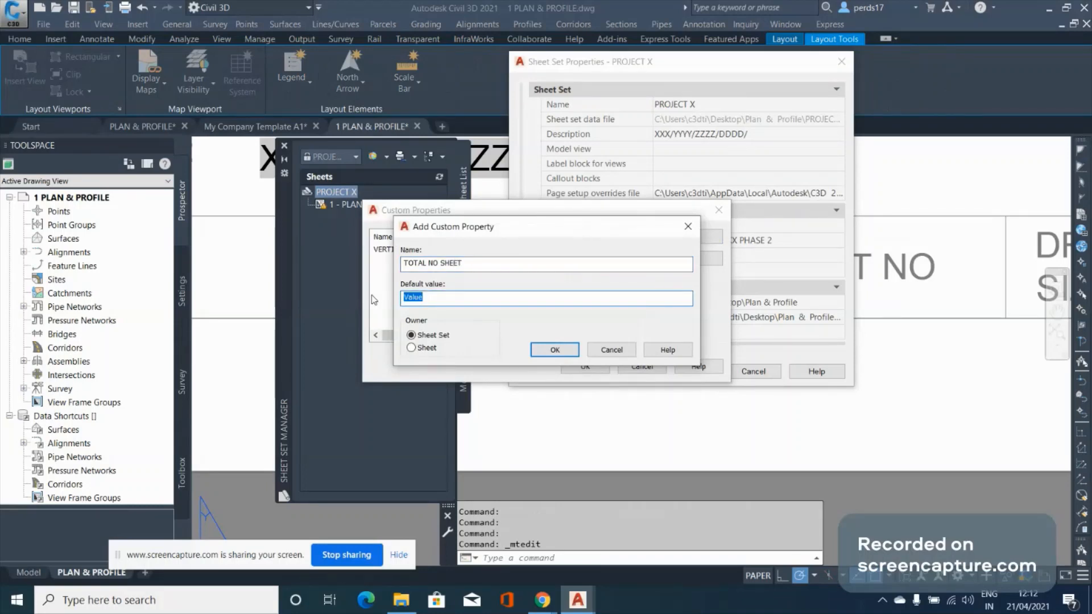
{"action": "type", "text": "15"}
{"action": "left_click", "coordinate": [555, 350]}
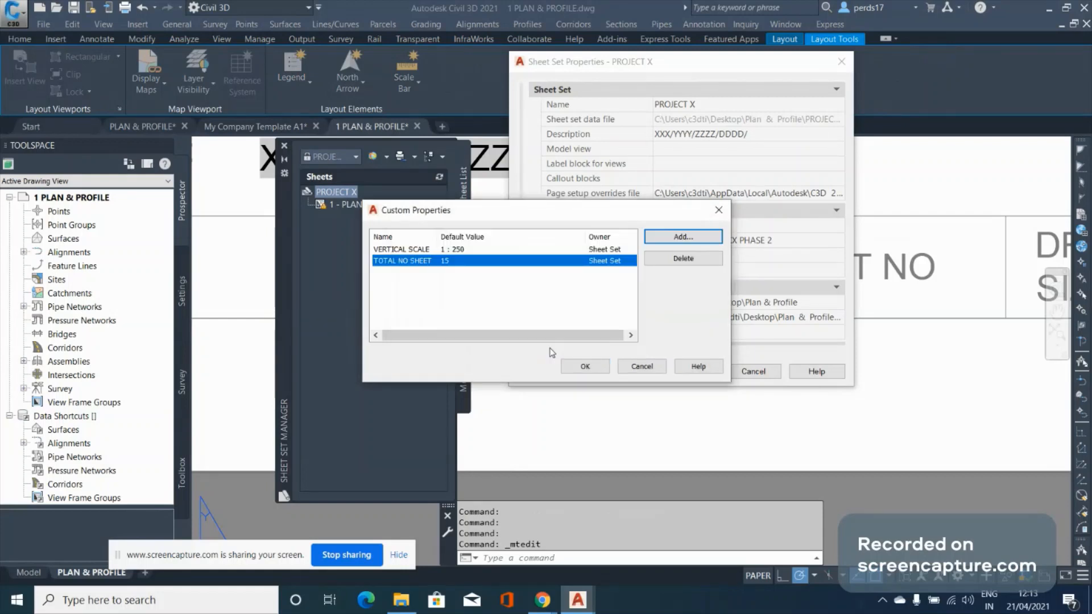
{"action": "left_click", "coordinate": [586, 367]}
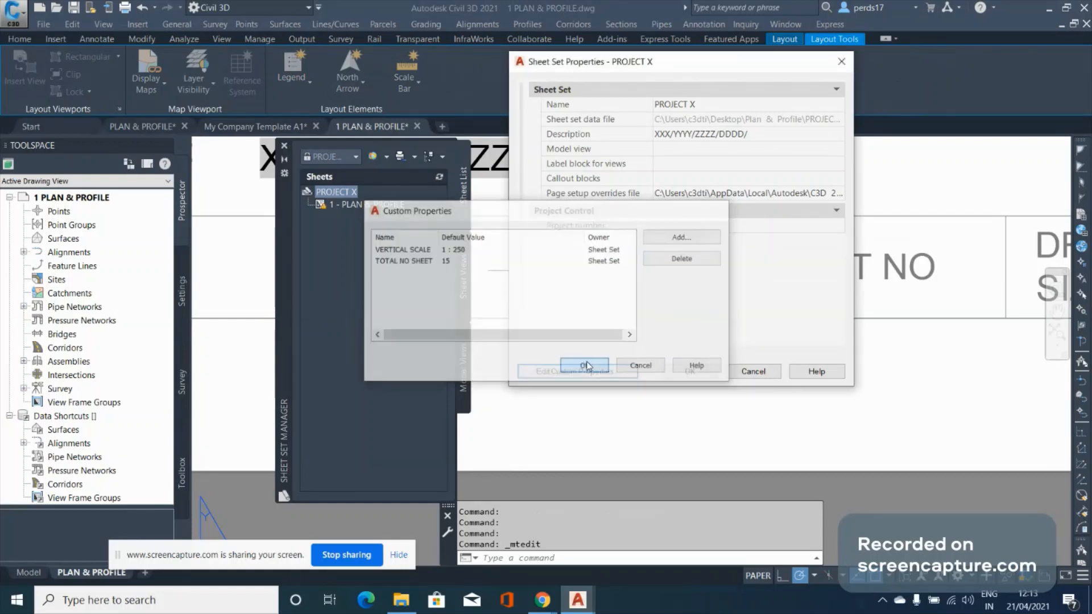
{"action": "left_click", "coordinate": [689, 371]}
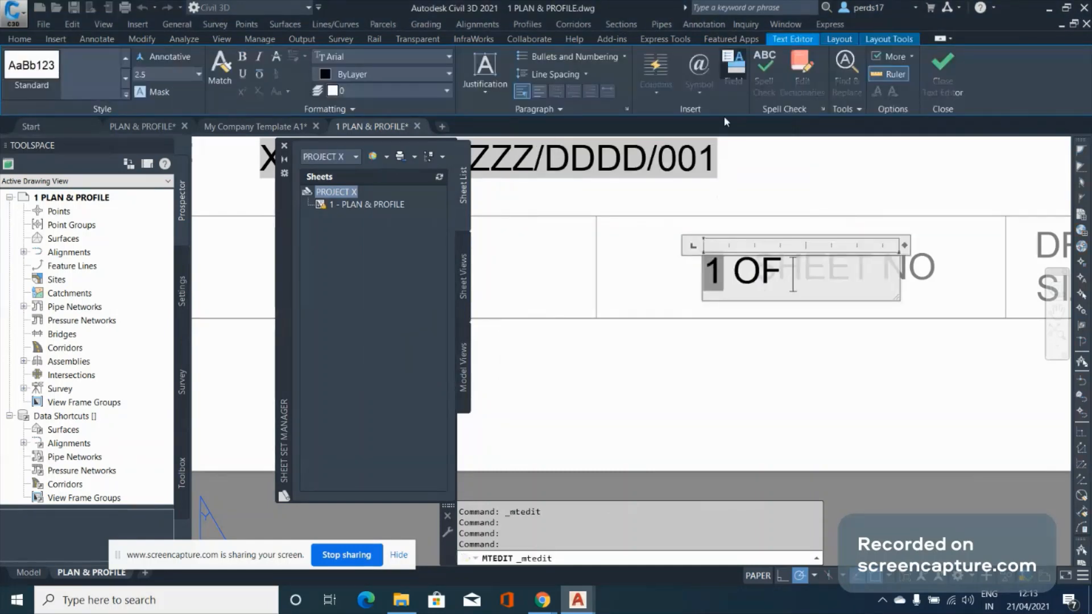
Insert the CurrentSheetSetCustom field for TOTAL NO SHEET after OF in the SHEET NO cell text and finish editing
{"action": "left_click", "coordinate": [620, 239]}
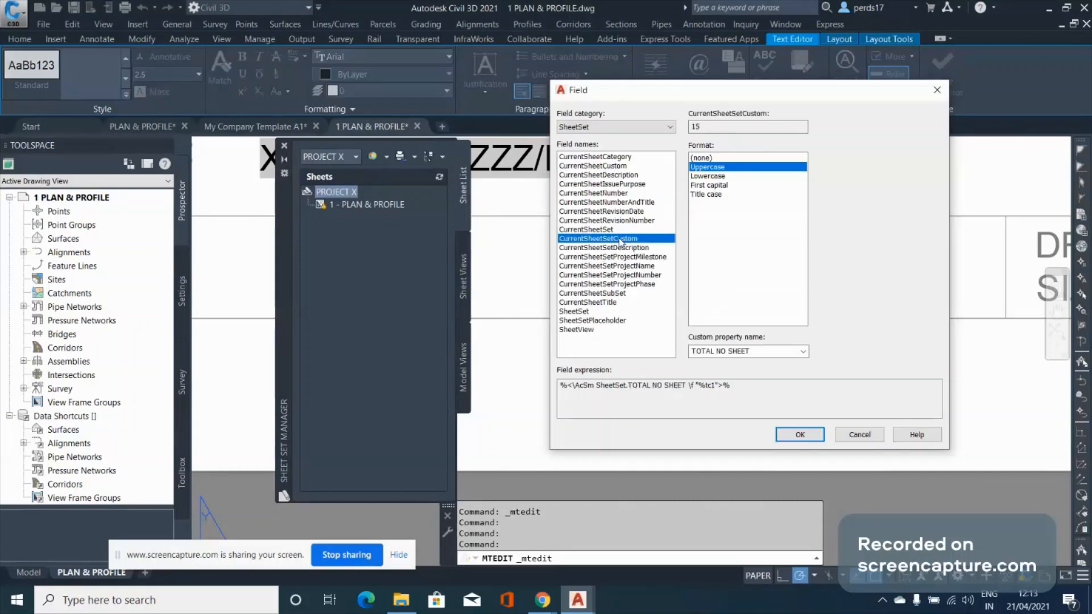
{"action": "left_click", "coordinate": [724, 351]}
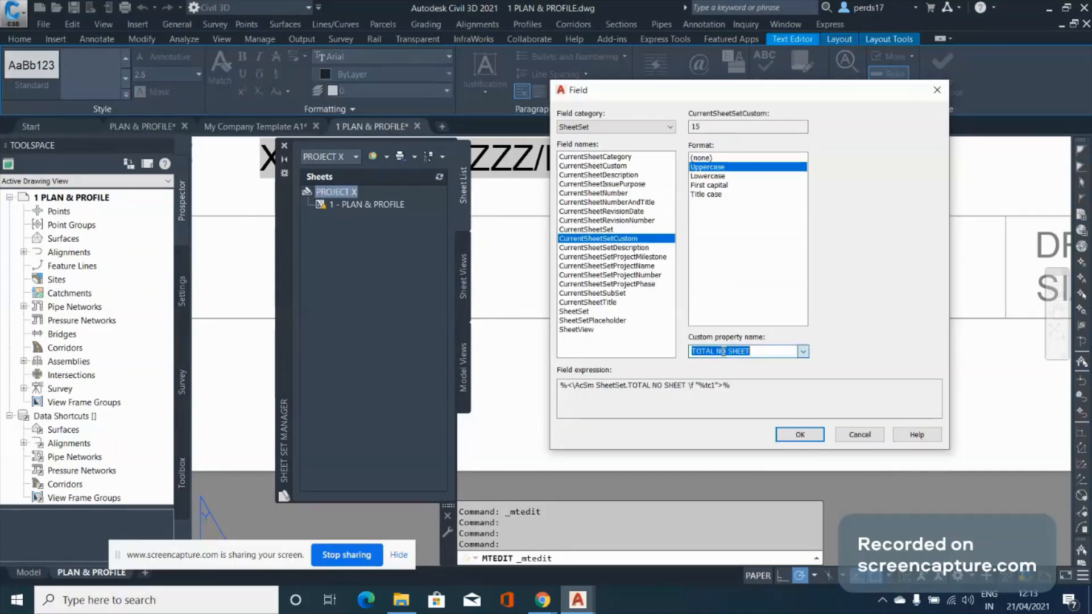
{"action": "left_click", "coordinate": [802, 436]}
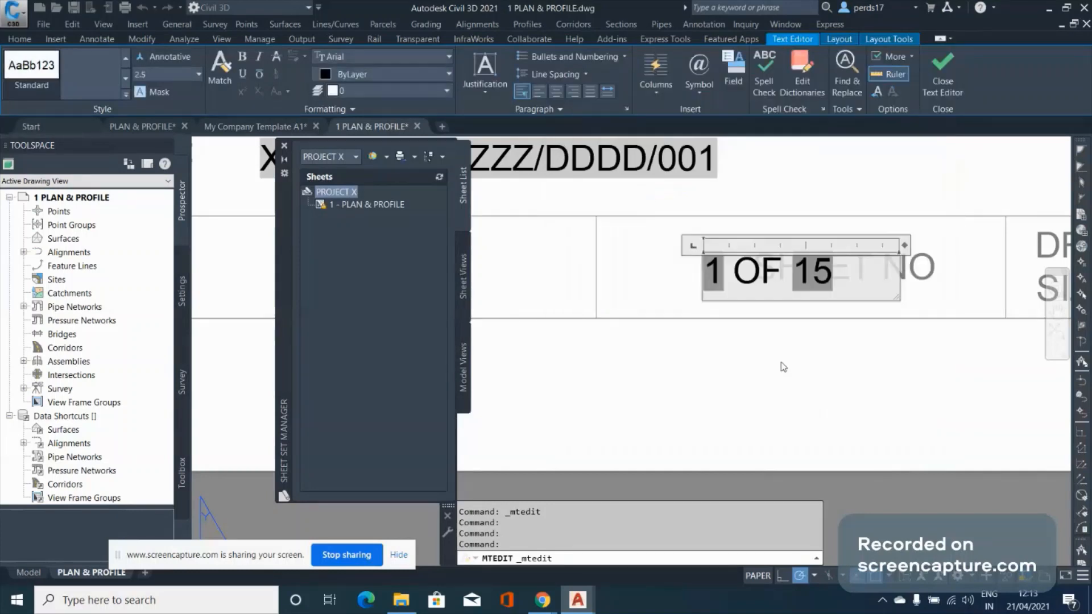
{"action": "left_click", "coordinate": [784, 367]}
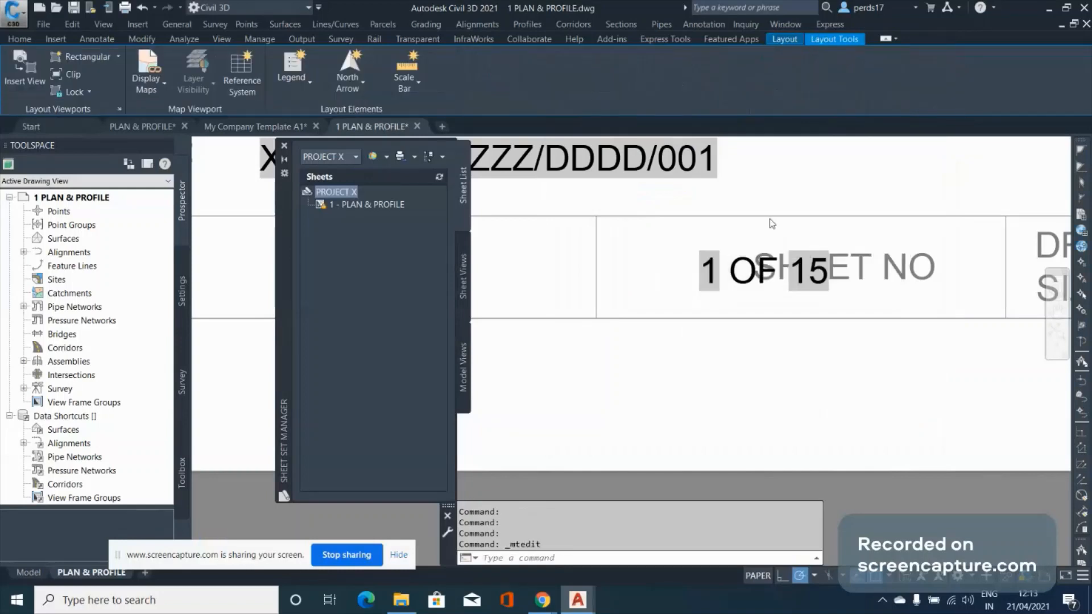
{"action": "scroll", "coordinate": [771, 223], "scroll_direction": "down", "scroll_amount": 3}
{"action": "scroll", "coordinate": [890, 272], "scroll_direction": "up", "scroll_amount": 3}
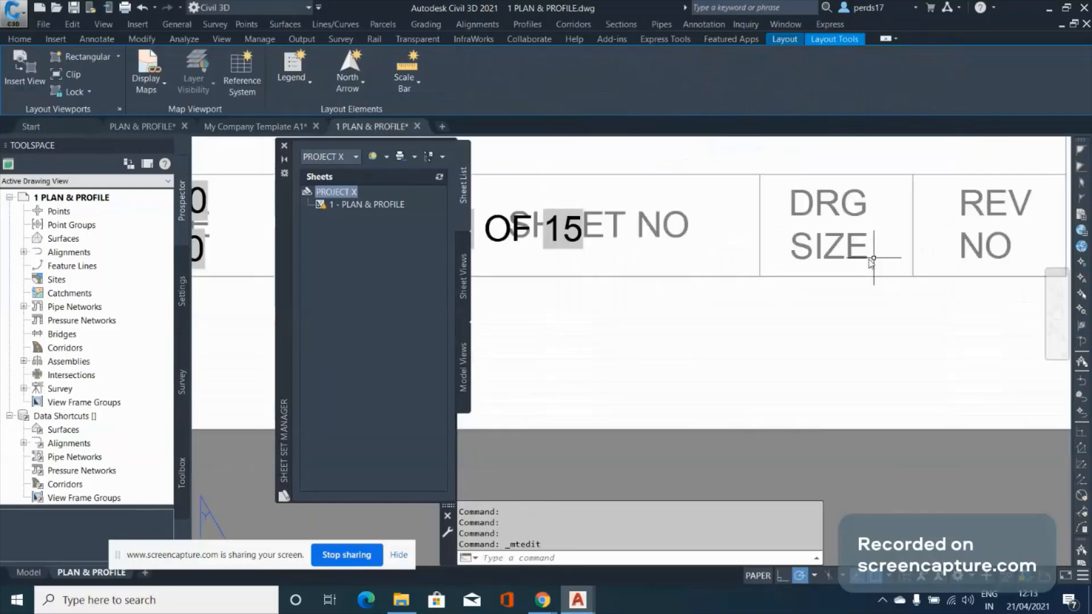
{"action": "scroll", "coordinate": [873, 258], "scroll_direction": "down", "scroll_amount": 2}
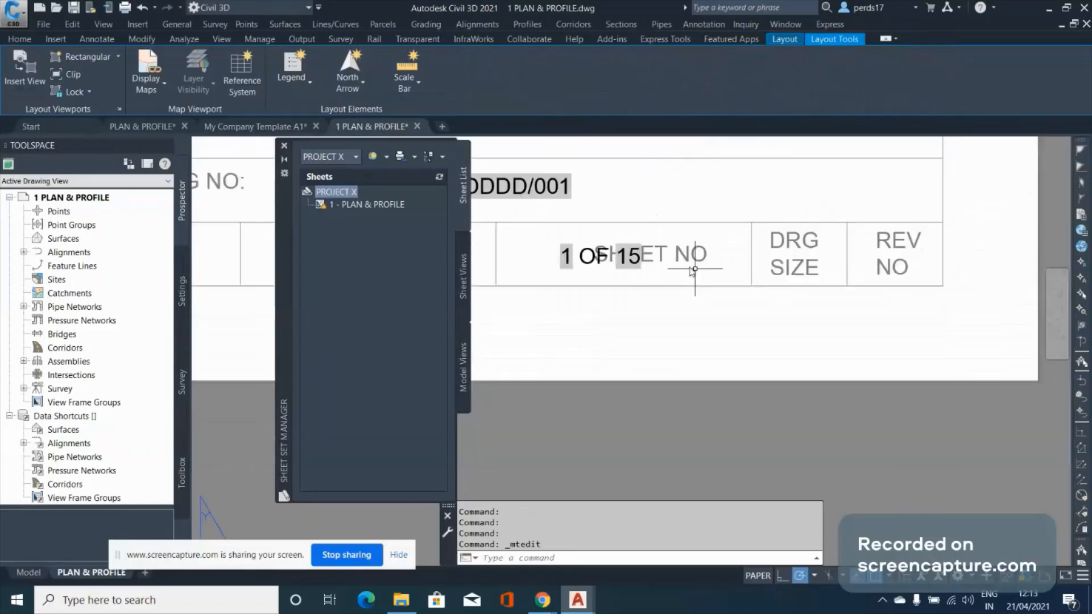
{"action": "left_click", "coordinate": [635, 256]}
{"action": "scroll", "coordinate": [816, 269], "scroll_direction": "down", "scroll_amount": 2}
{"action": "key", "text": "Escape"}
Copy the 1:1000 scale text from the SCALE cell into the DRG SIZE and REV NO cells
{"action": "scroll", "coordinate": [569, 253], "scroll_direction": "up", "scroll_amount": 2}
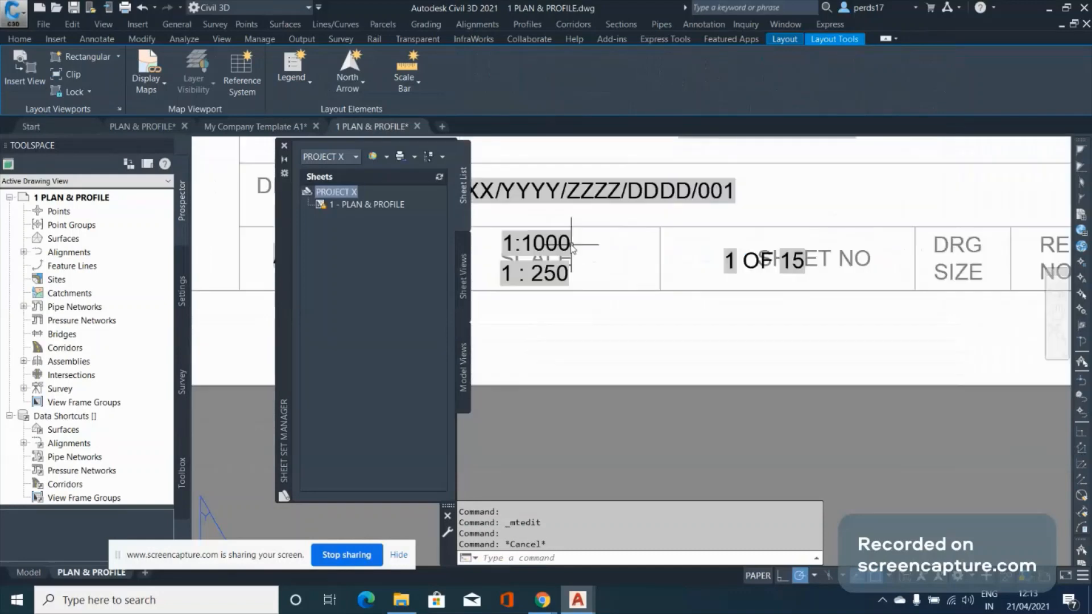
{"action": "left_click", "coordinate": [566, 238]}
{"action": "type", "text": "co"}
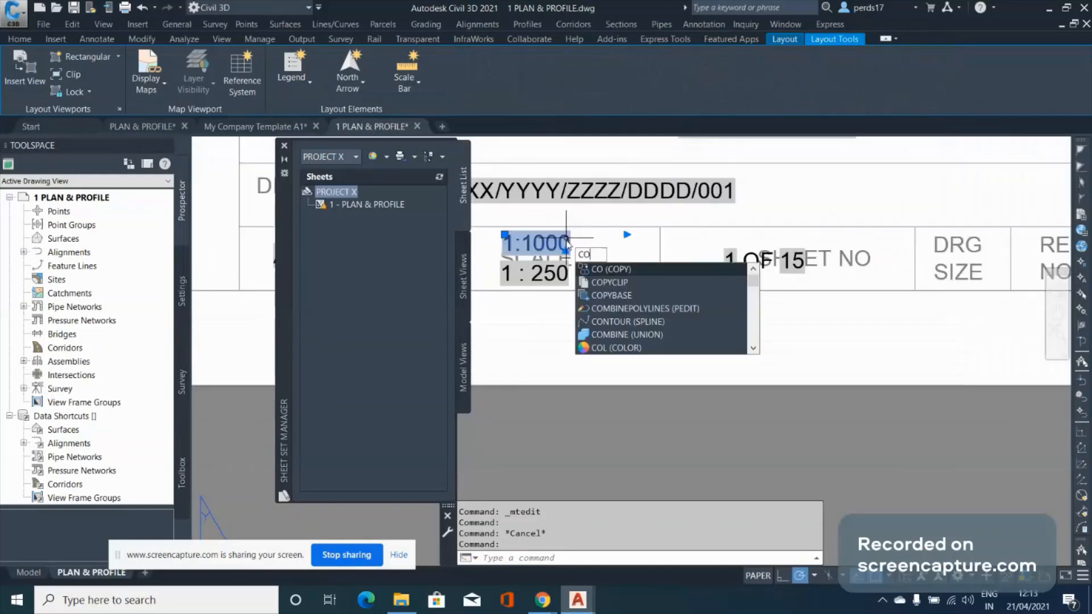
{"action": "key", "text": "Return"}
{"action": "left_click", "coordinate": [566, 243]}
{"action": "scroll", "coordinate": [566, 243], "scroll_direction": "down", "scroll_amount": 3}
{"action": "scroll", "coordinate": [715, 260], "scroll_direction": "up", "scroll_amount": 5}
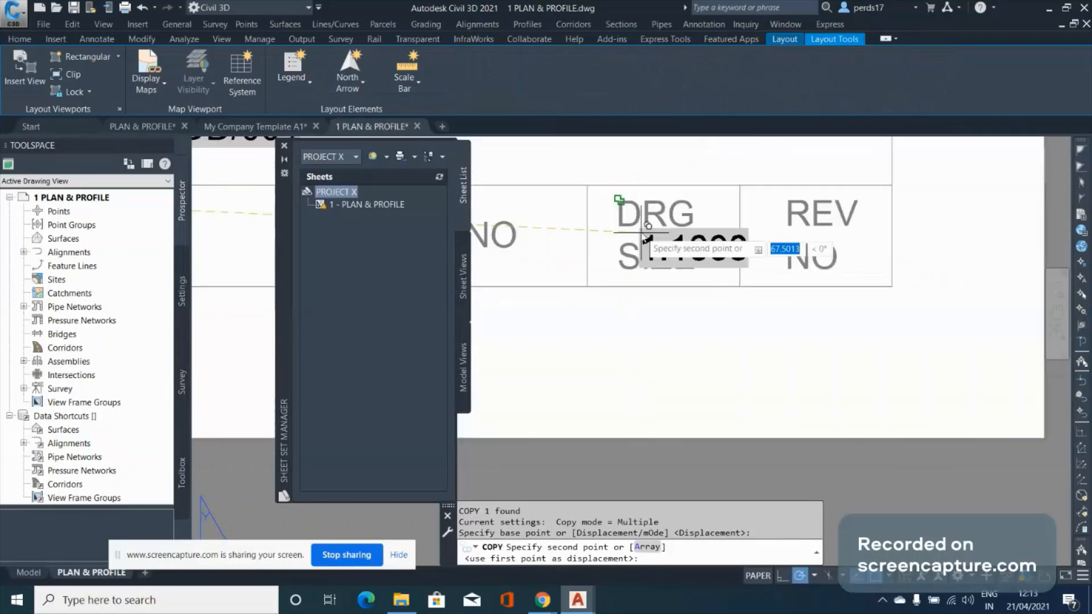
{"action": "scroll", "coordinate": [618, 230], "scroll_direction": "up", "scroll_amount": 2}
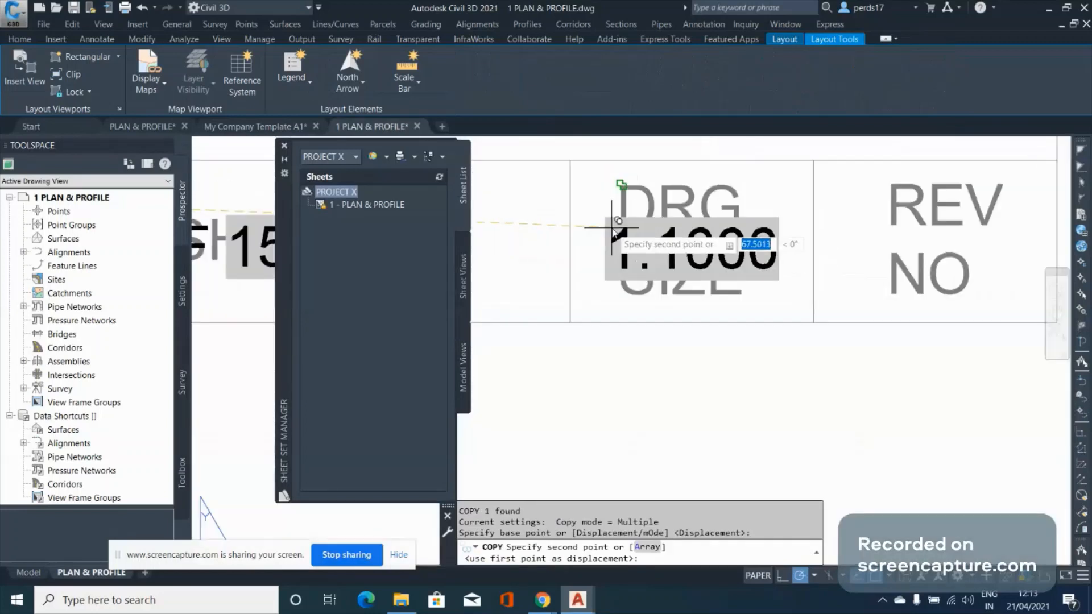
{"action": "left_click", "coordinate": [620, 186]}
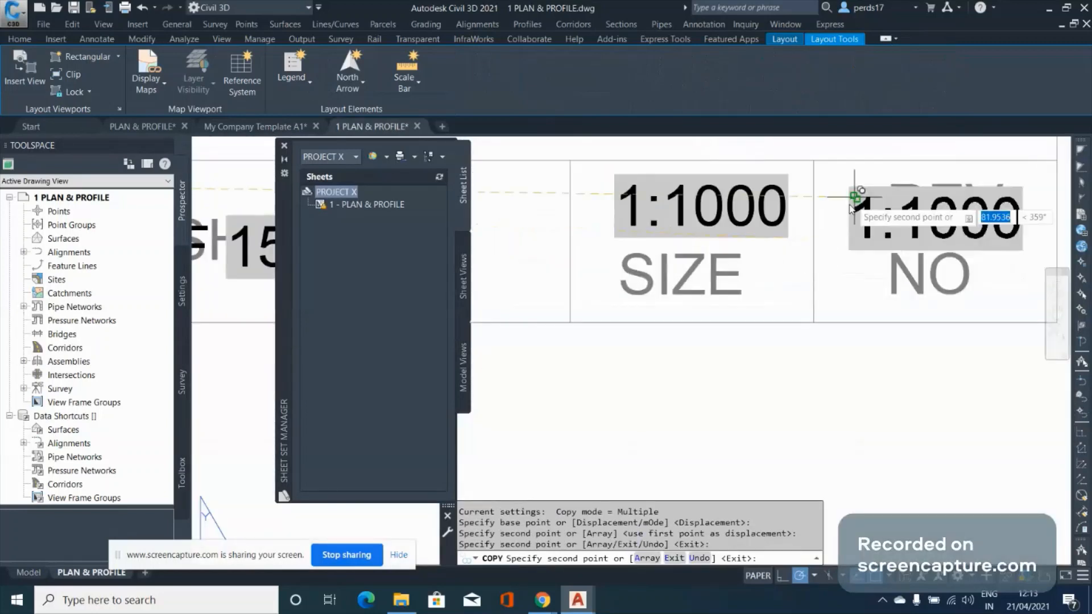
{"action": "key", "text": "Escape"}
Open the field of the copied 1:1000 text in the DRG SIZE cell for editing
{"action": "left_click", "coordinate": [751, 200]}
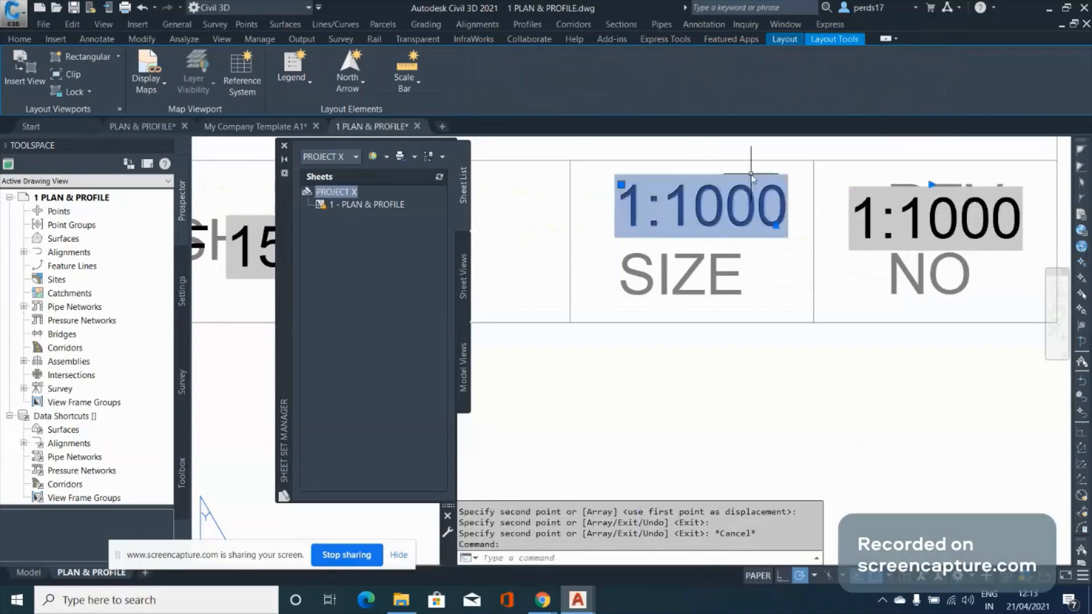
{"action": "double_click", "coordinate": [751, 174]}
{"action": "right_click", "coordinate": [739, 198]}
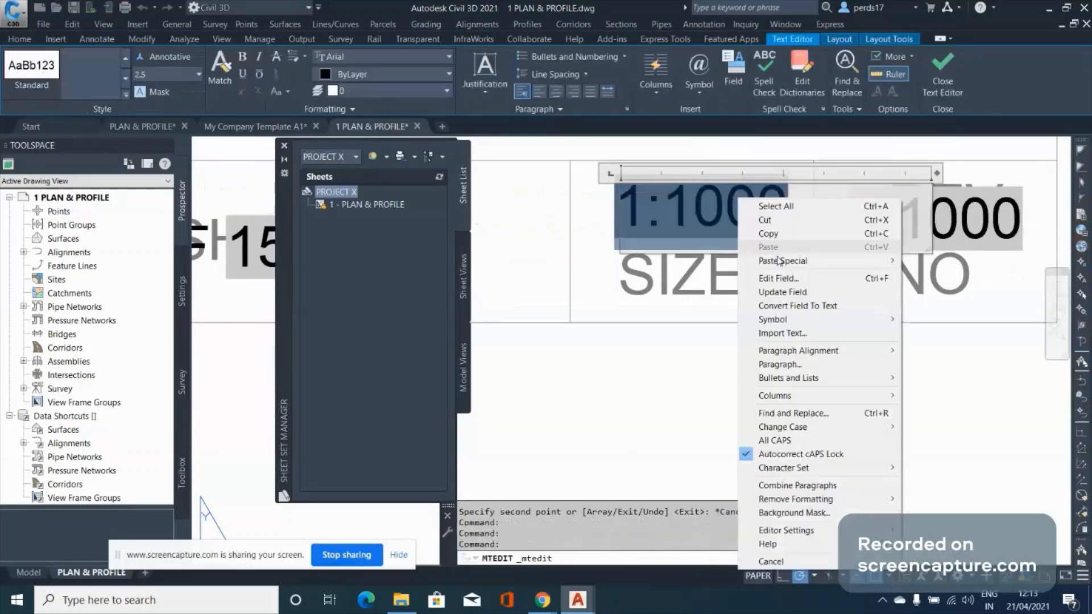
{"action": "left_click", "coordinate": [783, 279]}
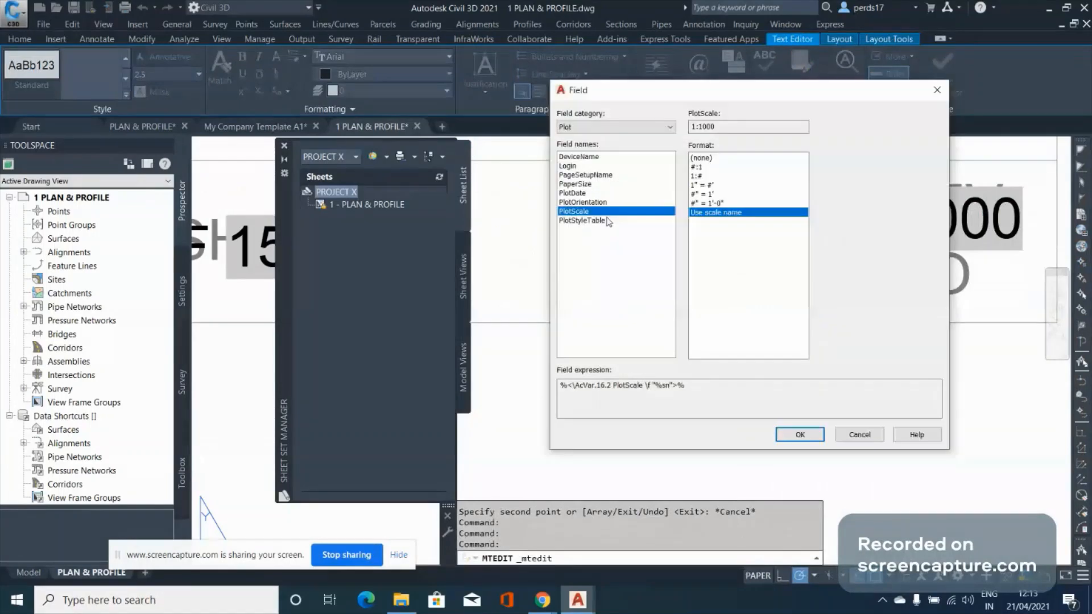
Examine the previews of the plot-related fields in the Plot and All categories for one suitable as drawing size
{"action": "left_click", "coordinate": [594, 183]}
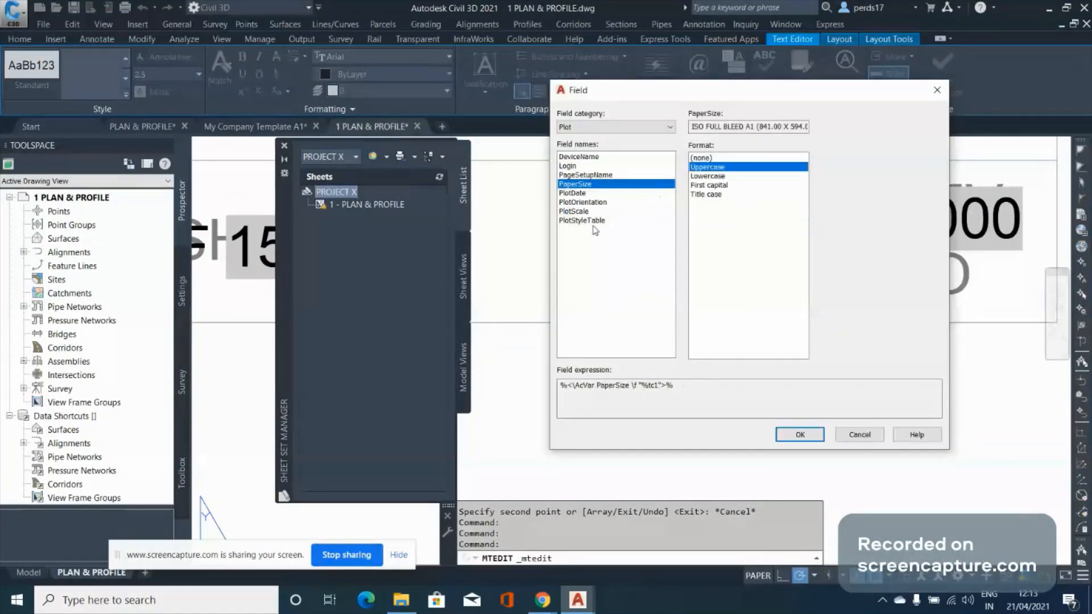
{"action": "left_click", "coordinate": [584, 211]}
{"action": "left_click", "coordinate": [587, 221]}
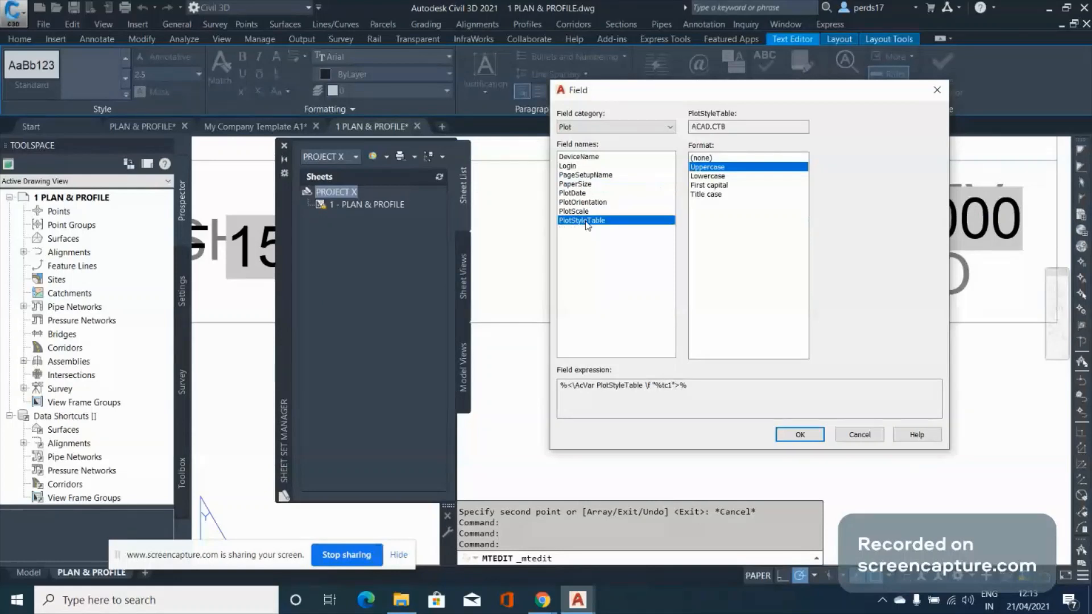
{"action": "left_click", "coordinate": [584, 203]}
{"action": "left_click", "coordinate": [583, 194]}
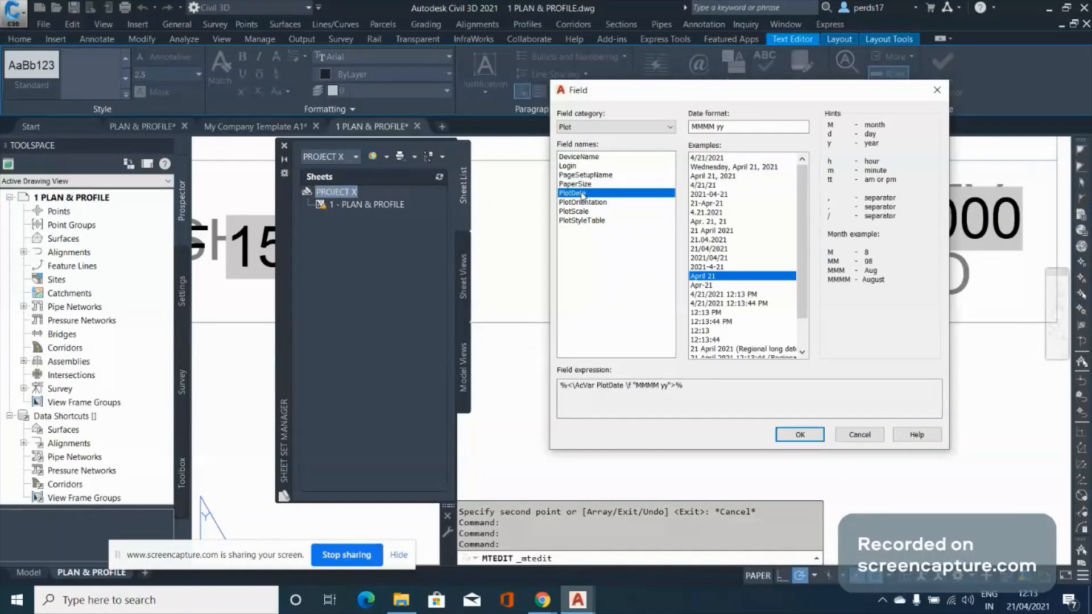
{"action": "left_click", "coordinate": [669, 128]}
{"action": "left_click", "coordinate": [628, 157]}
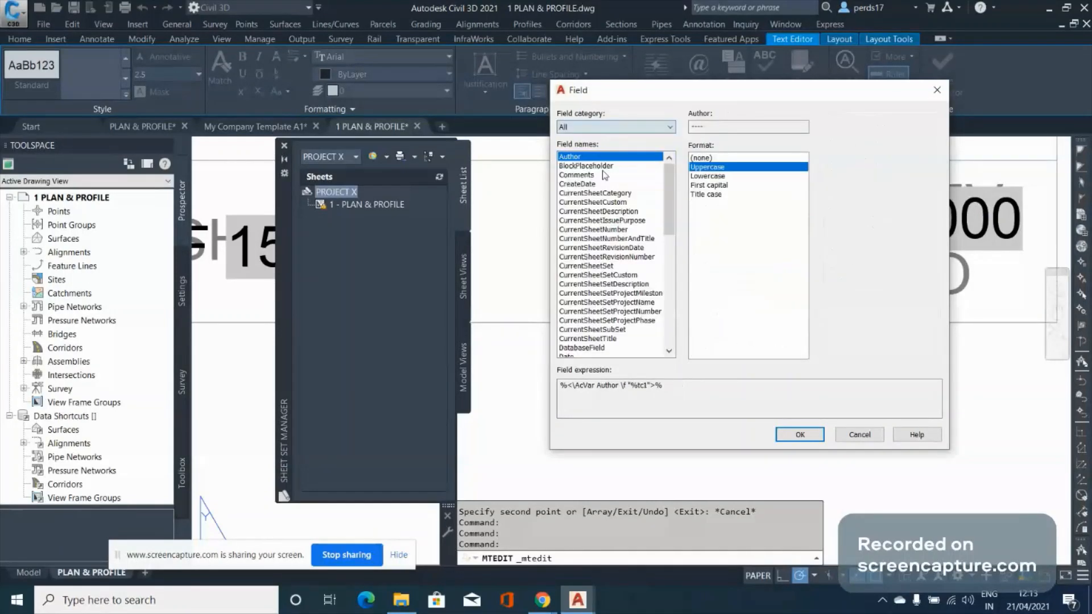
{"action": "left_click_drag", "start_coordinate": [669, 227], "coordinate": [684, 318]}
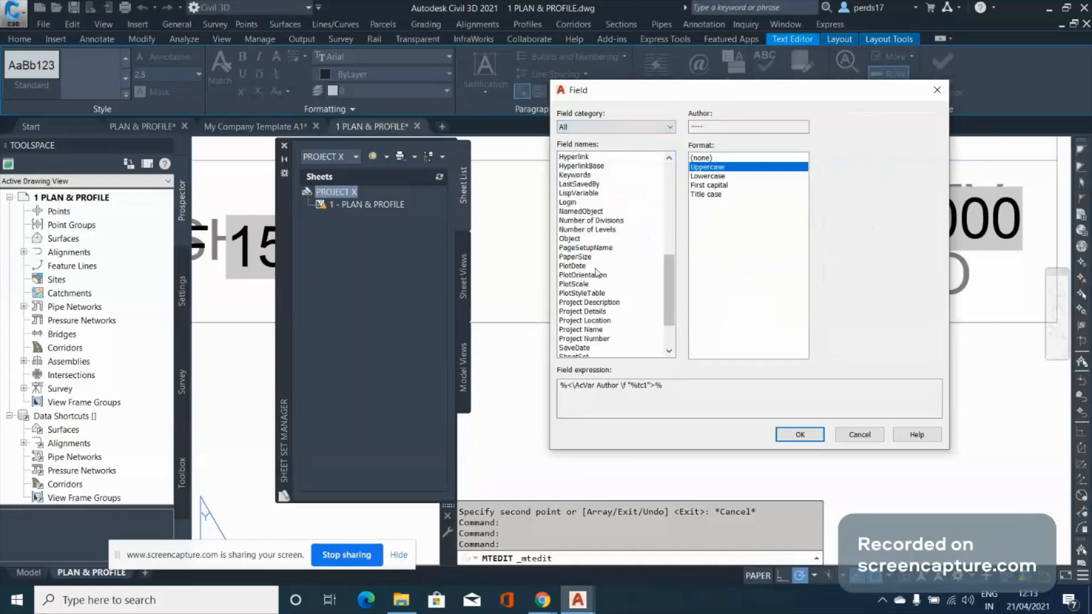
{"action": "left_click", "coordinate": [579, 257]}
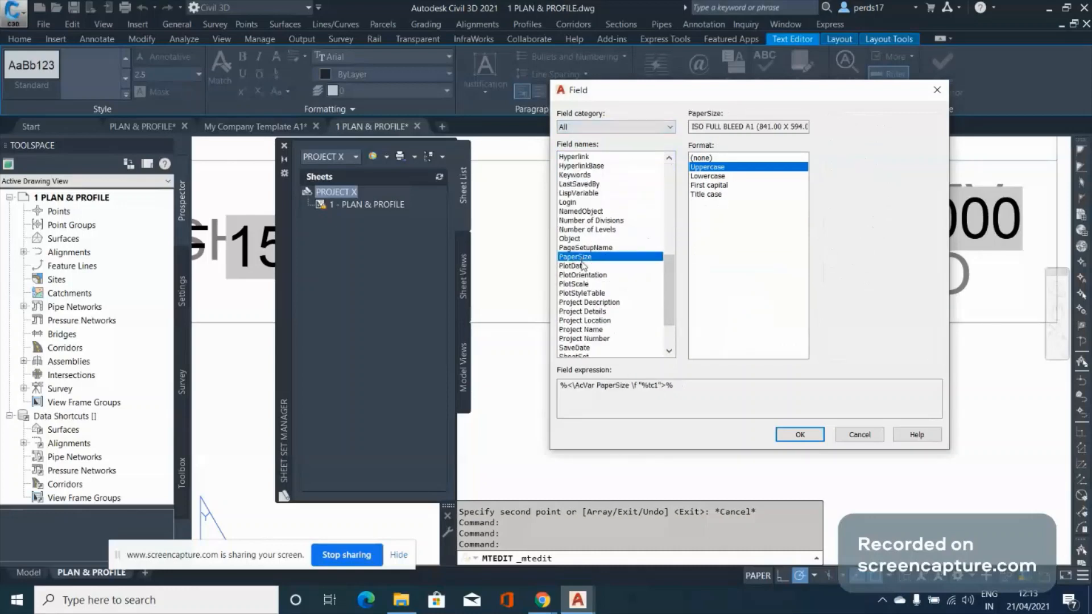
{"action": "left_click", "coordinate": [583, 267]}
{"action": "left_click", "coordinate": [585, 275]}
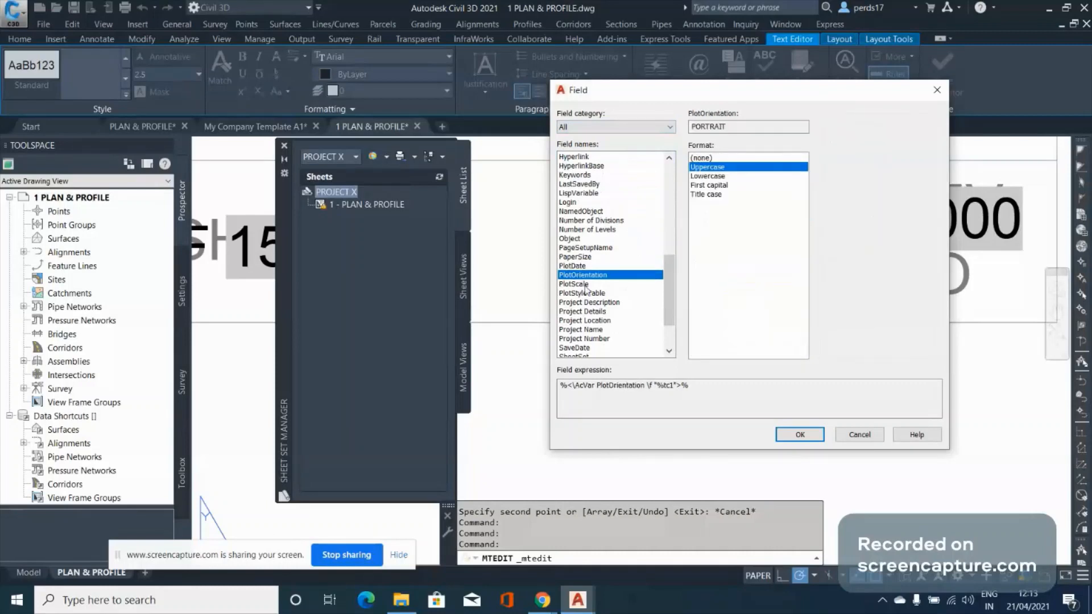
{"action": "left_click", "coordinate": [585, 284]}
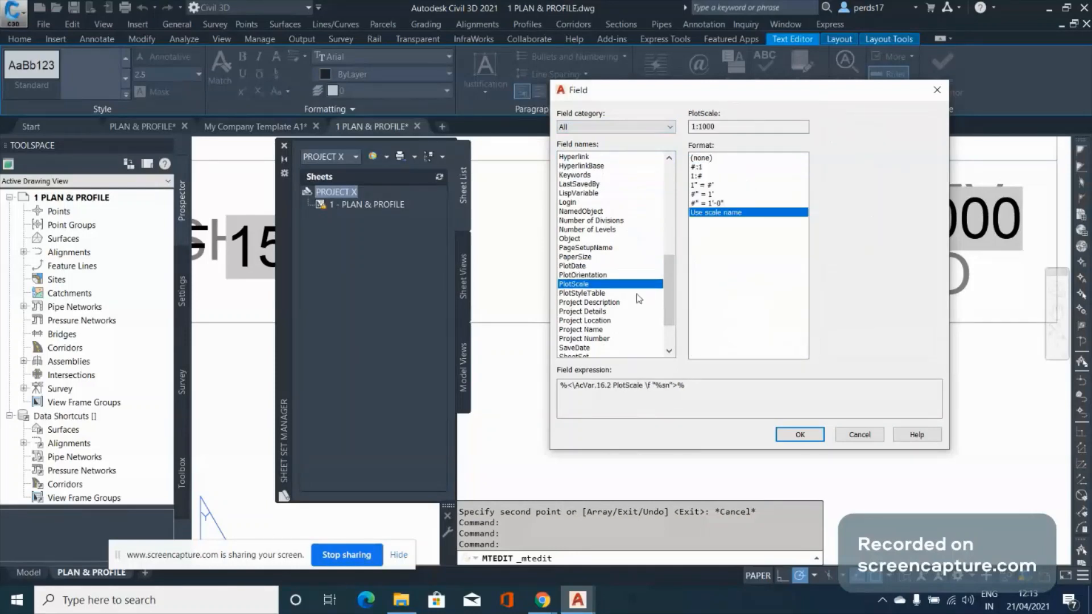
{"action": "left_click", "coordinate": [600, 293]}
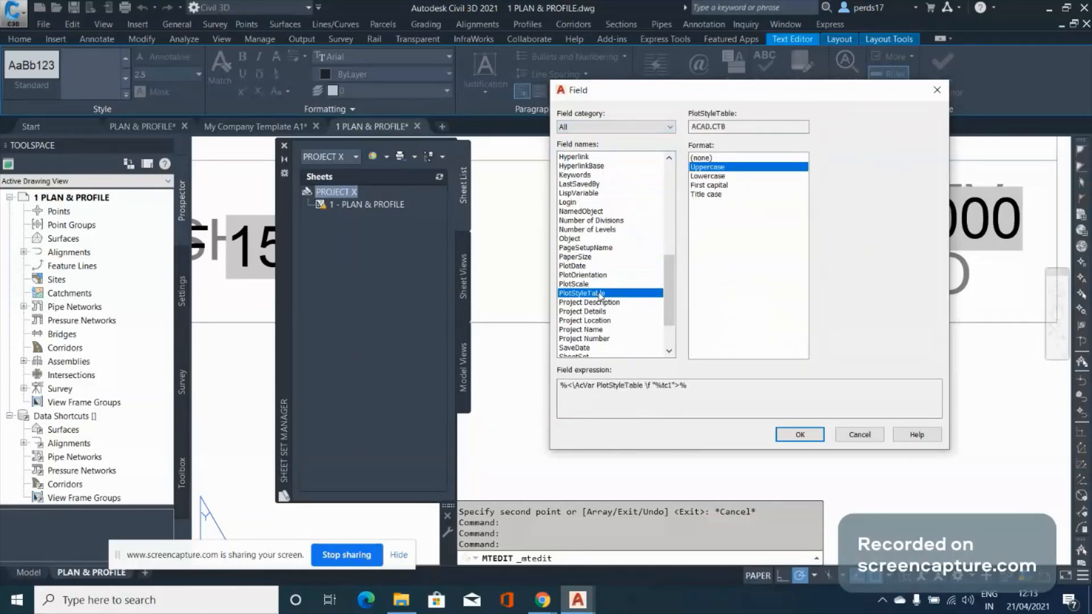
{"action": "left_click", "coordinate": [585, 283]}
{"action": "left_click", "coordinate": [584, 274]}
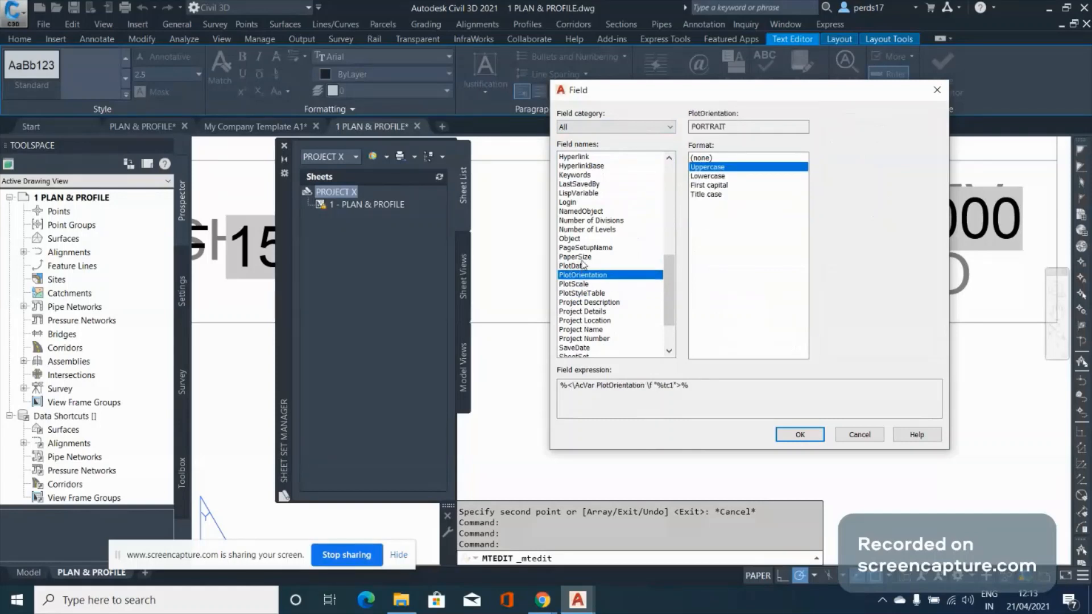
Set the DRG SIZE text's field to PageSetupName in uppercase format and finish editing the text
{"action": "left_click", "coordinate": [589, 248]}
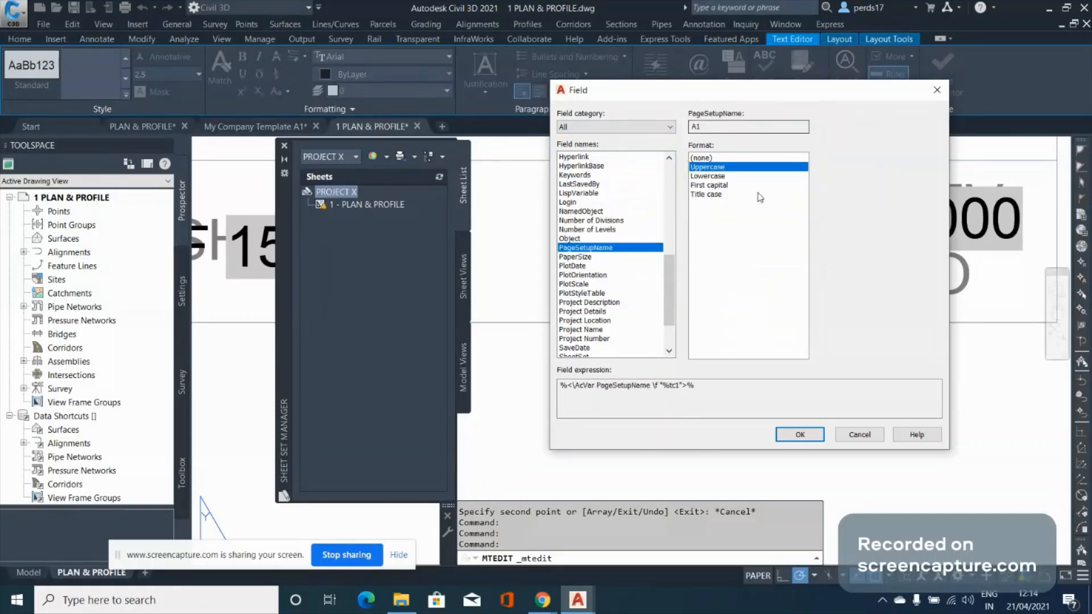
{"action": "left_click", "coordinate": [817, 435]}
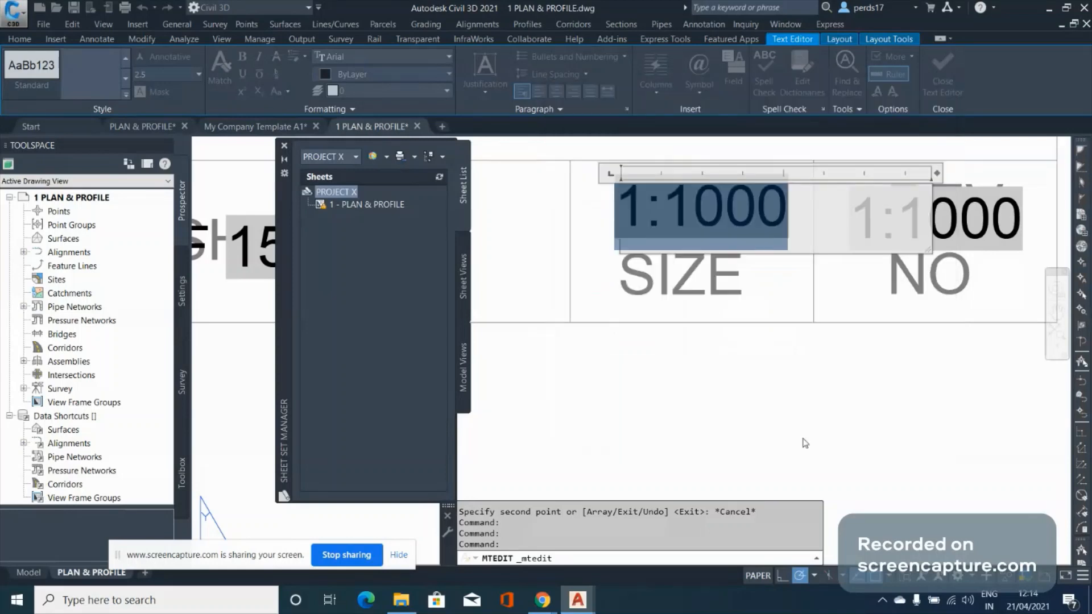
{"action": "left_click", "coordinate": [604, 273]}
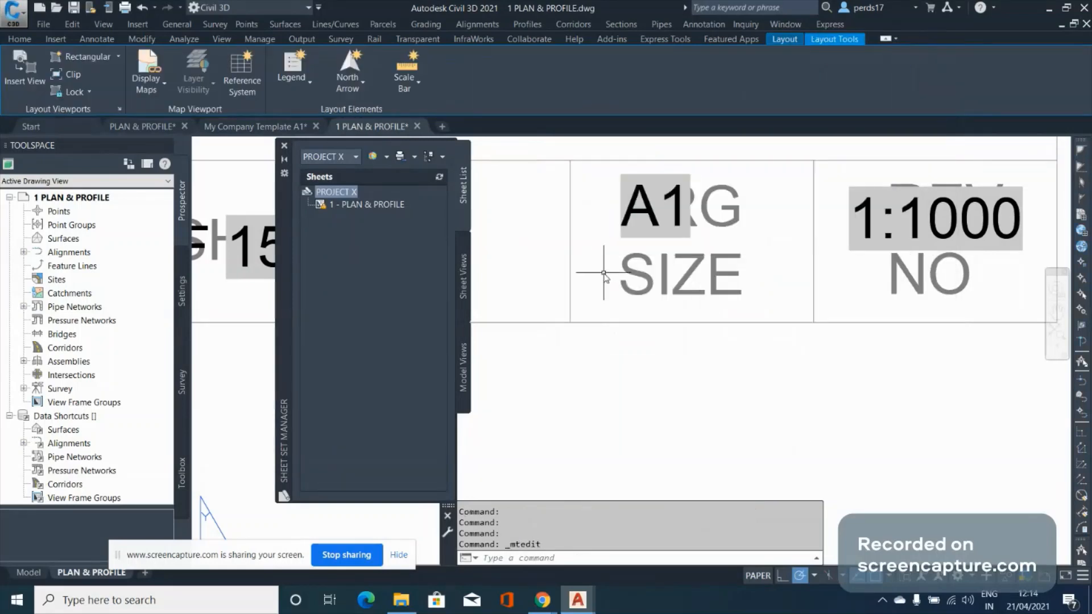
Move the A1 text about 2.7 units diagonally downward to the middle of the DRG SIZE cell
{"action": "scroll", "coordinate": [604, 272], "scroll_direction": "down", "scroll_amount": 2}
{"action": "left_click", "coordinate": [655, 246]}
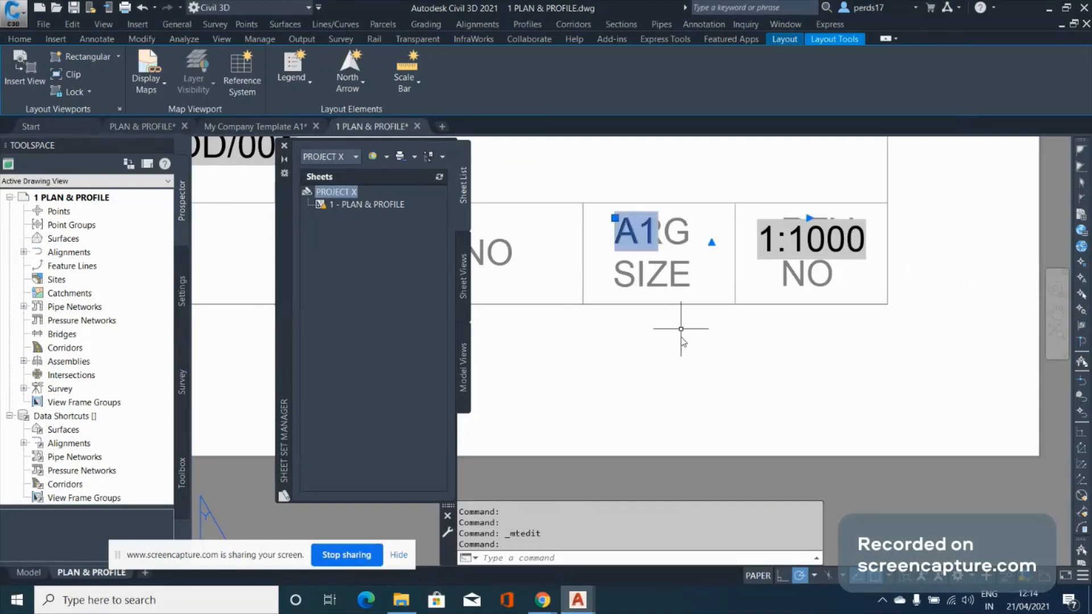
{"action": "type", "text": "m"}
{"action": "key", "text": "Return"}
{"action": "left_click", "coordinate": [682, 341]}
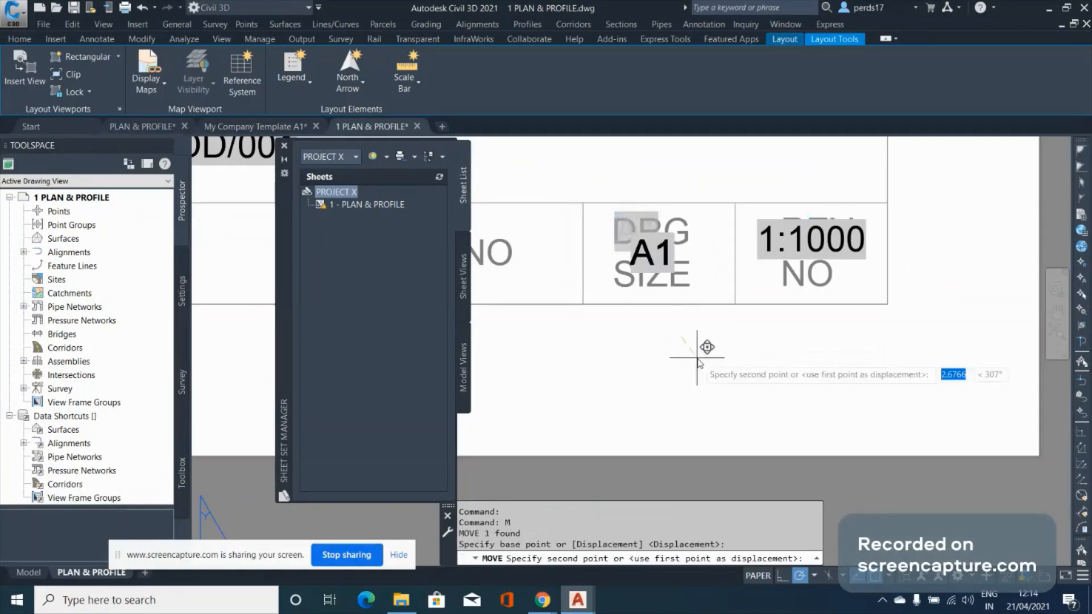
{"action": "key", "text": "Escape"}
Open the copied text in the REV NO cell for editing and select its 1:1000 field
{"action": "left_click", "coordinate": [763, 255]}
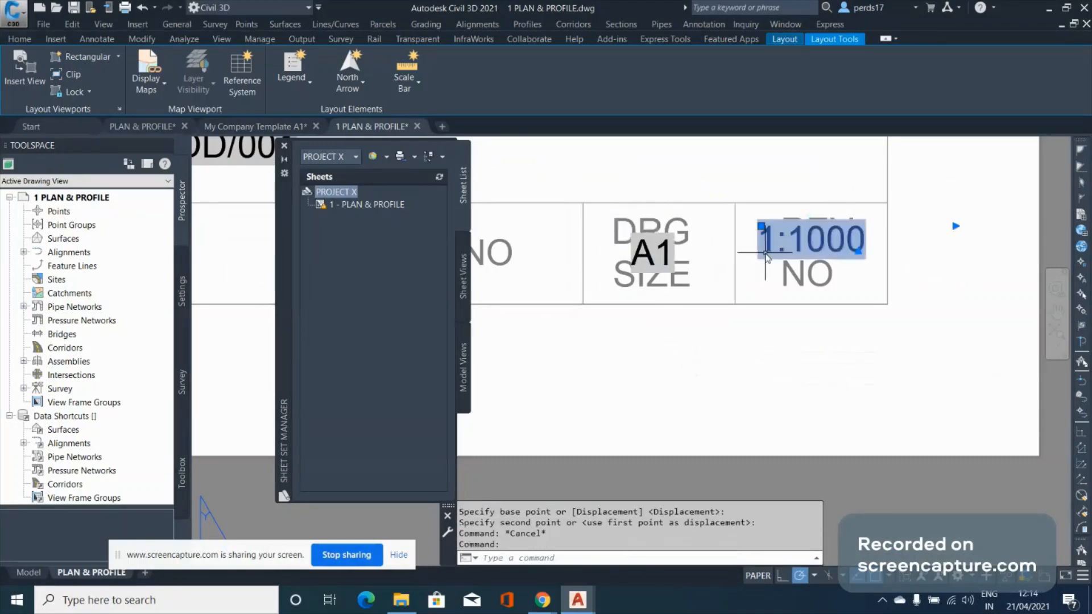
{"action": "left_click", "coordinate": [769, 246]}
{"action": "double_click", "coordinate": [769, 246]}
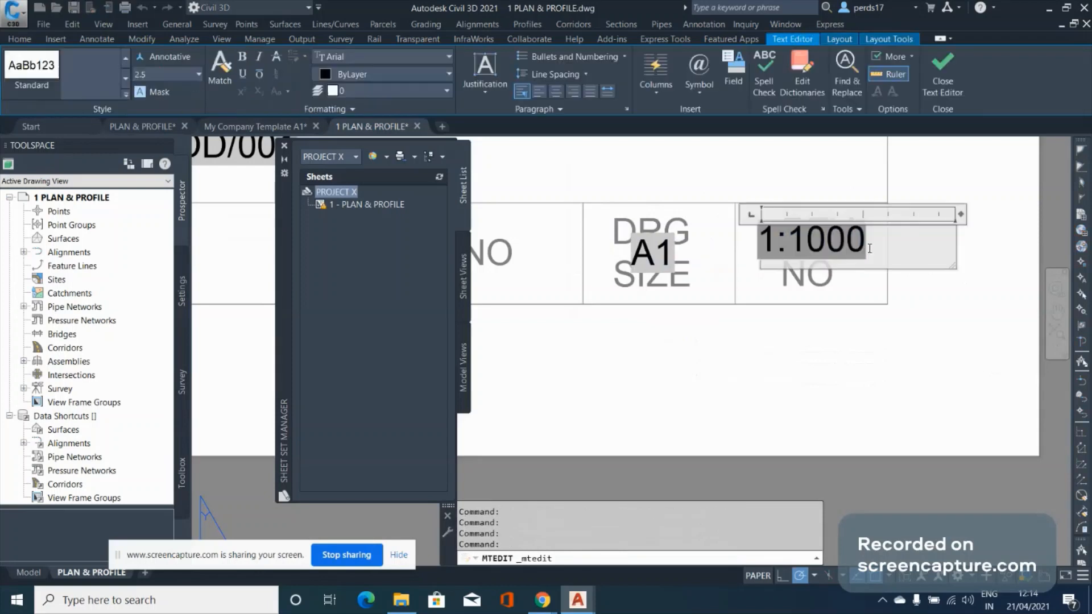
{"action": "left_click_drag", "start_coordinate": [870, 248], "coordinate": [723, 236]}
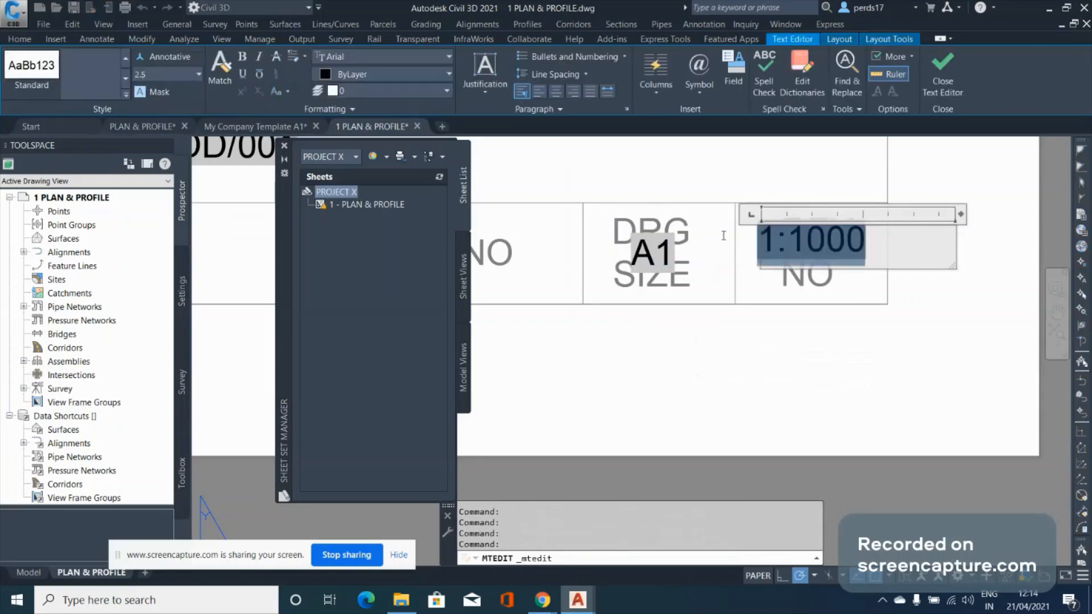
{"action": "left_click", "coordinate": [734, 82]}
{"action": "key", "text": "Return"}
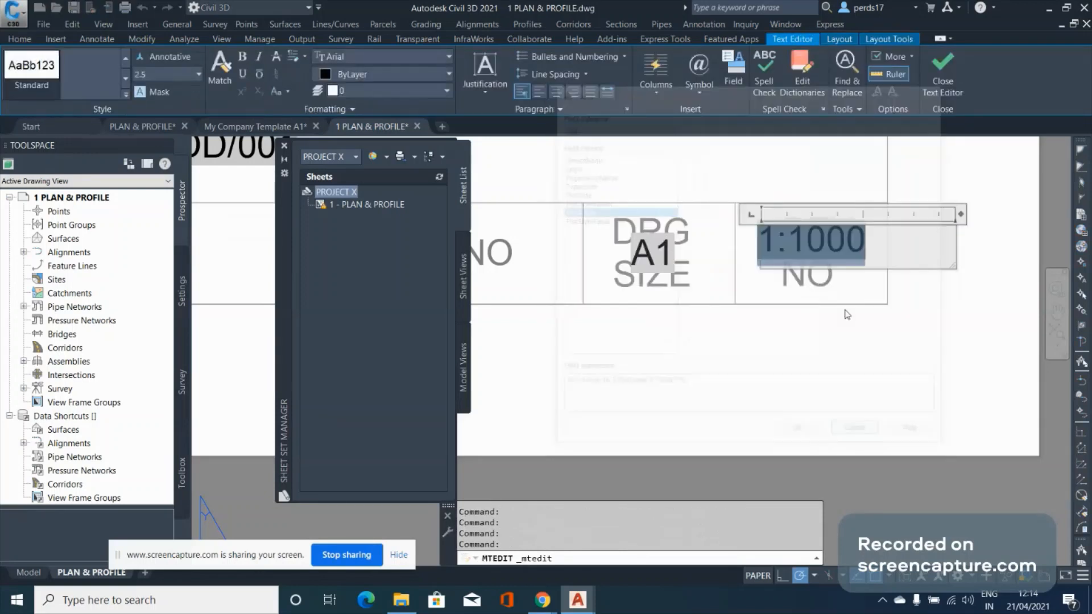
Change the REV NO text's field to the uppercase SheetSet field CurrentSheetRevisionNumber and finish editing
{"action": "right_click", "coordinate": [815, 254]}
{"action": "left_click", "coordinate": [878, 295]}
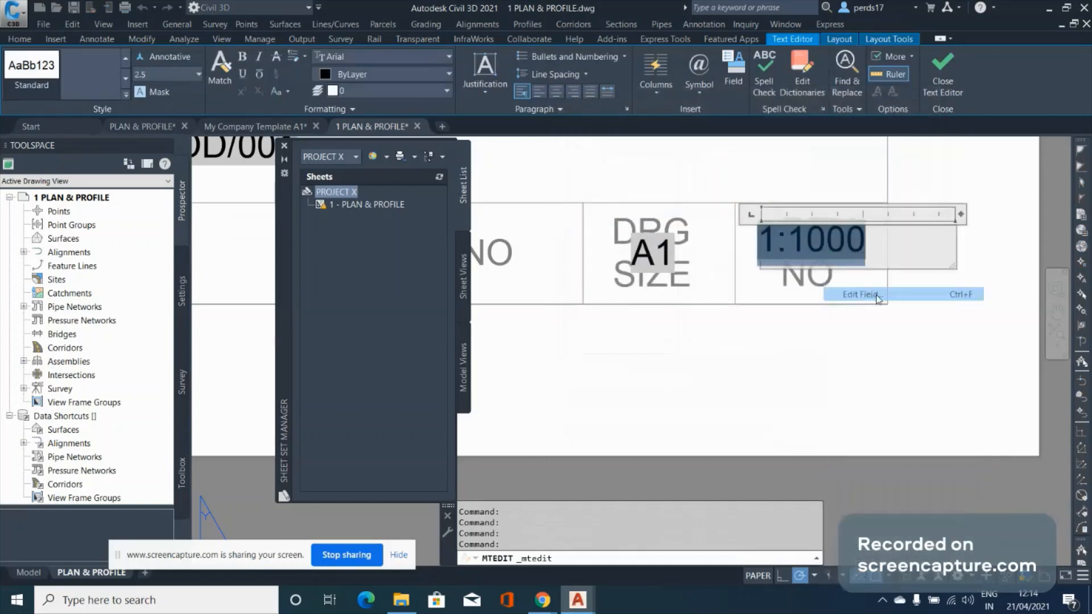
{"action": "left_click", "coordinate": [616, 126]}
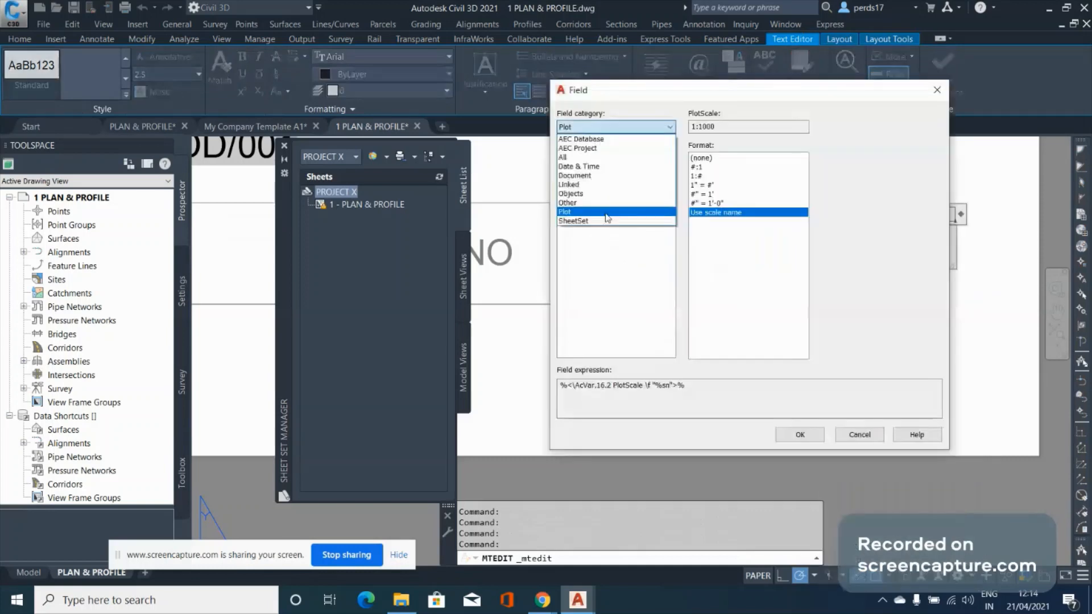
{"action": "left_click", "coordinate": [604, 220]}
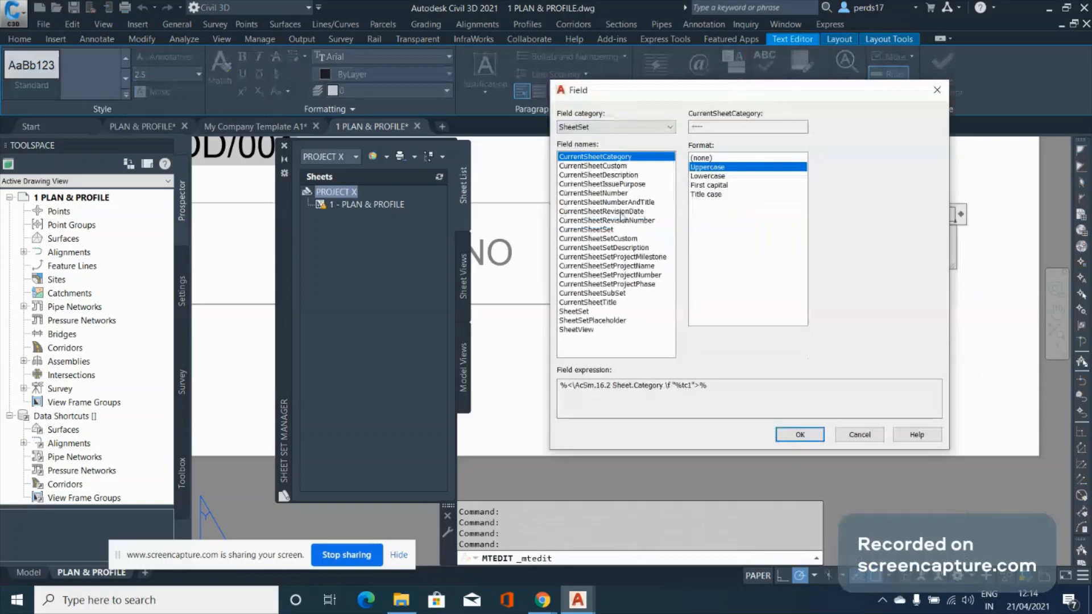
{"action": "left_click", "coordinate": [622, 221]}
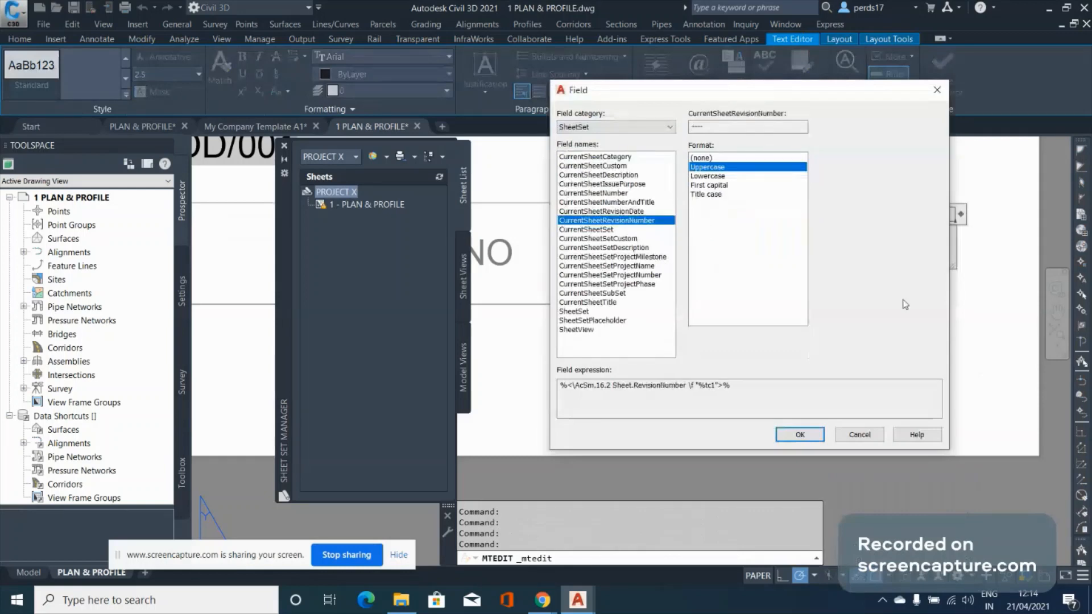
{"action": "left_click", "coordinate": [800, 435]}
{"action": "left_click", "coordinate": [828, 324]}
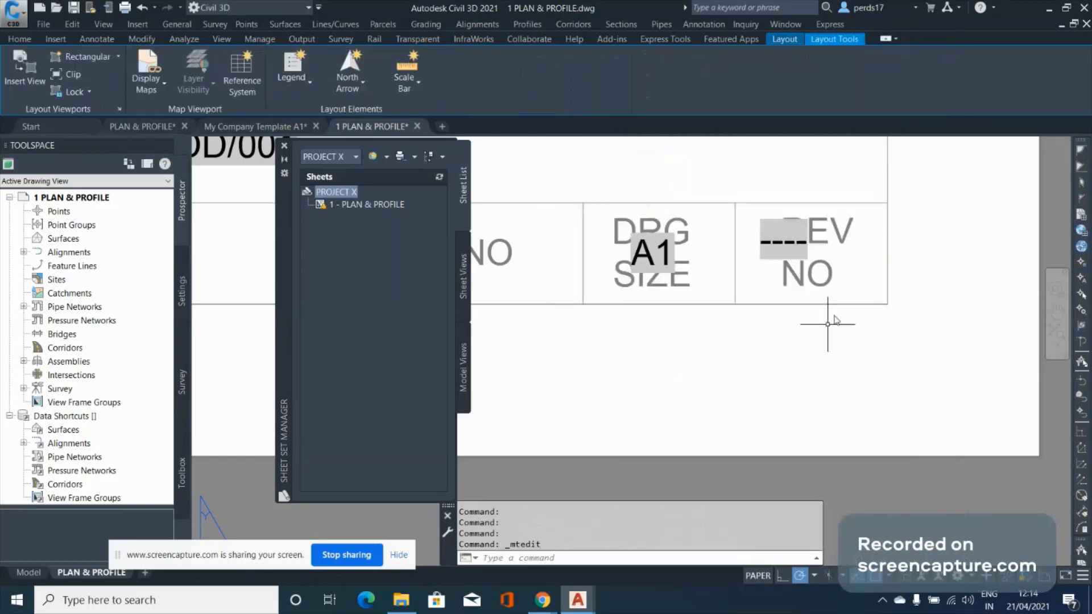
Move the dashed revision number text about 2.9 units diagonally downward to the middle of the REV NO cell
{"action": "left_click", "coordinate": [804, 240]}
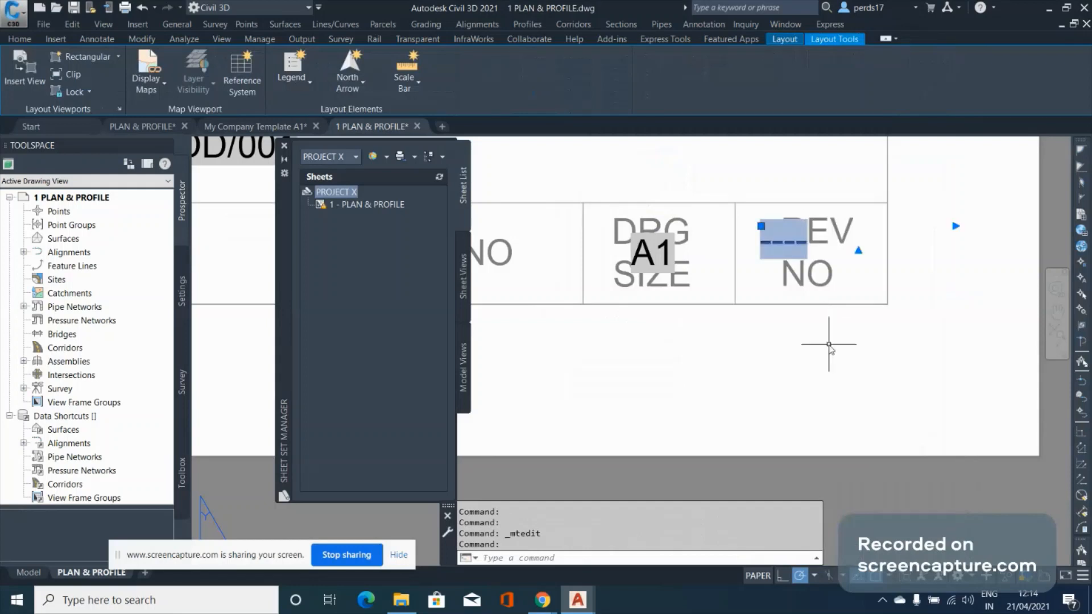
{"action": "type", "text": "m"}
{"action": "key", "text": "Return"}
{"action": "left_click", "coordinate": [817, 345]}
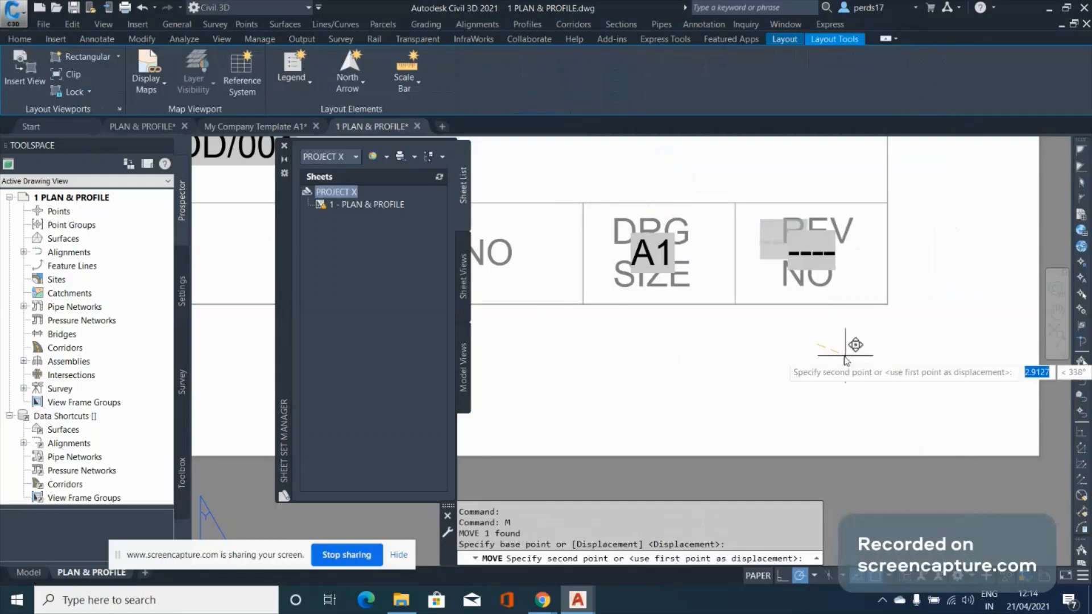
{"action": "left_click", "coordinate": [845, 360]}
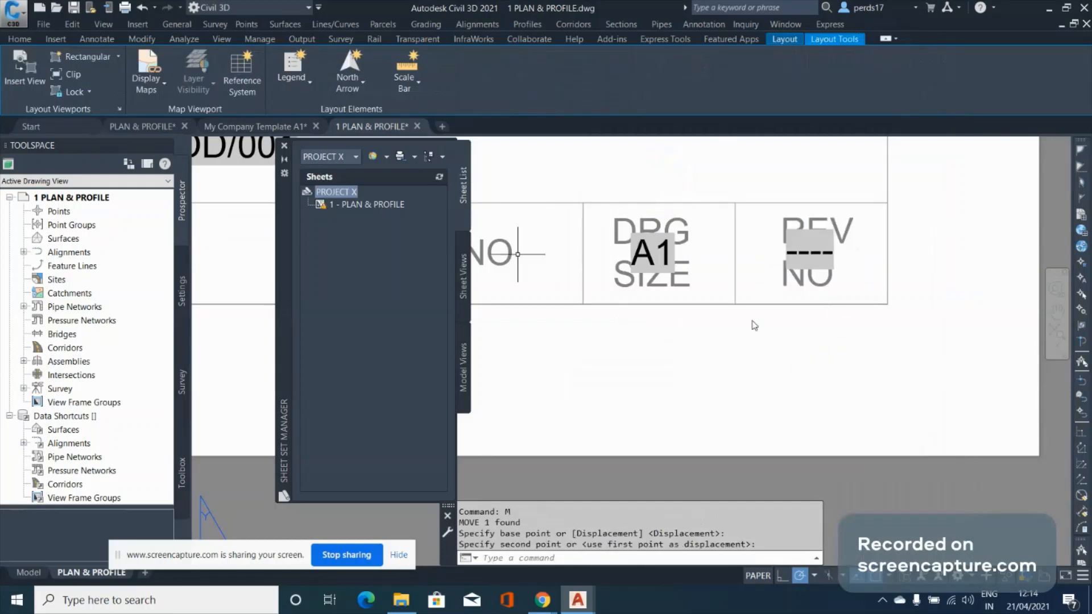
Close the Sheet Set Manager to uncover the revision table at the sheet's lower-left corner
{"action": "scroll", "coordinate": [842, 281], "scroll_direction": "down", "scroll_amount": 6}
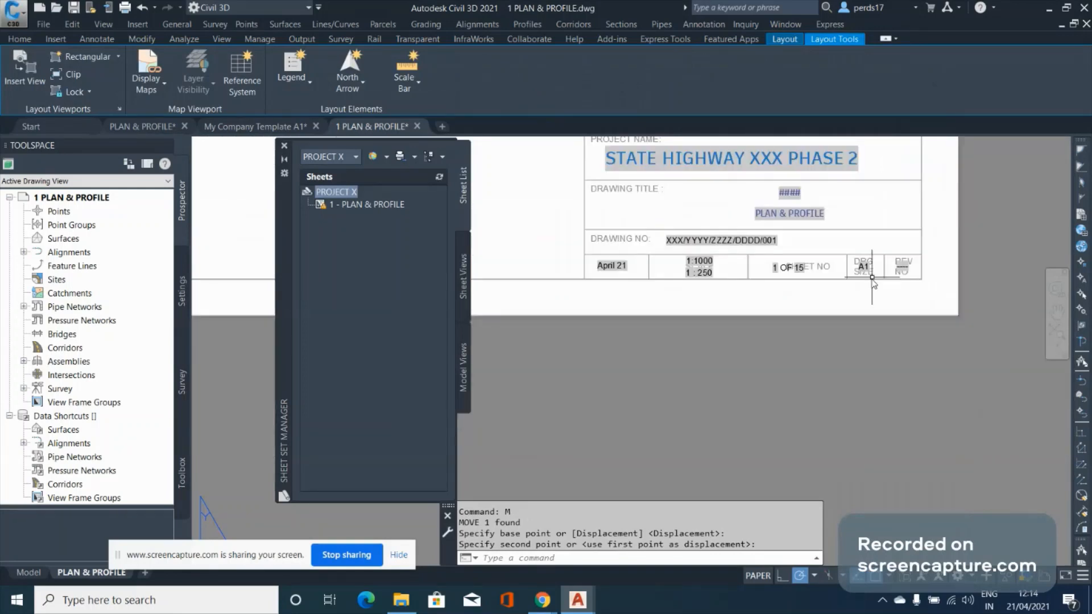
{"action": "scroll", "coordinate": [926, 262], "scroll_direction": "down", "scroll_amount": 2}
{"action": "scroll", "coordinate": [926, 263], "scroll_direction": "down", "scroll_amount": 2}
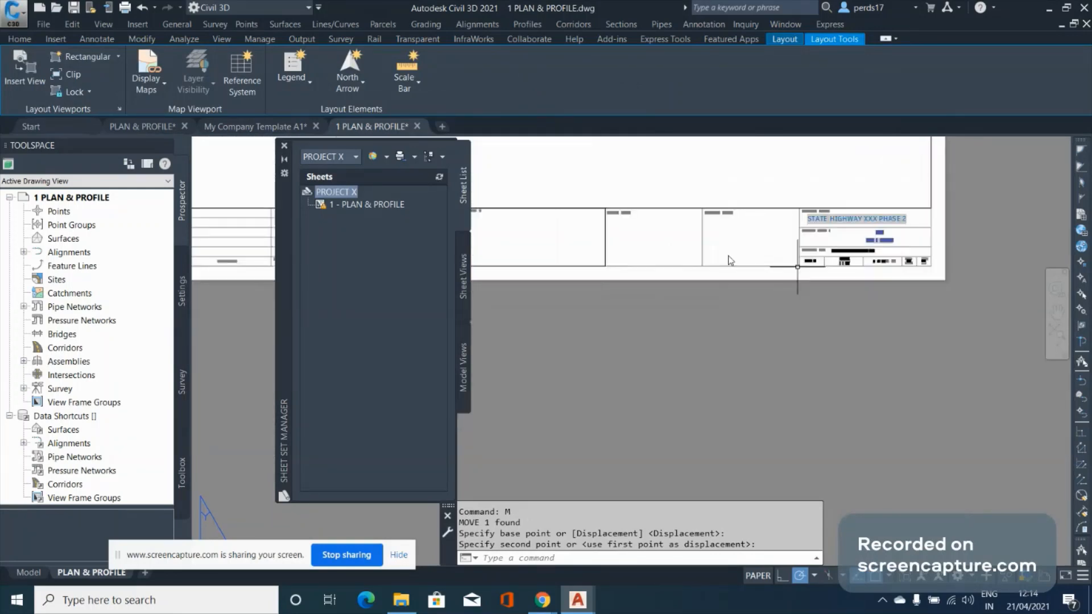
{"action": "scroll", "coordinate": [730, 260], "scroll_direction": "up", "scroll_amount": 4}
{"action": "scroll", "coordinate": [781, 224], "scroll_direction": "down", "scroll_amount": 4}
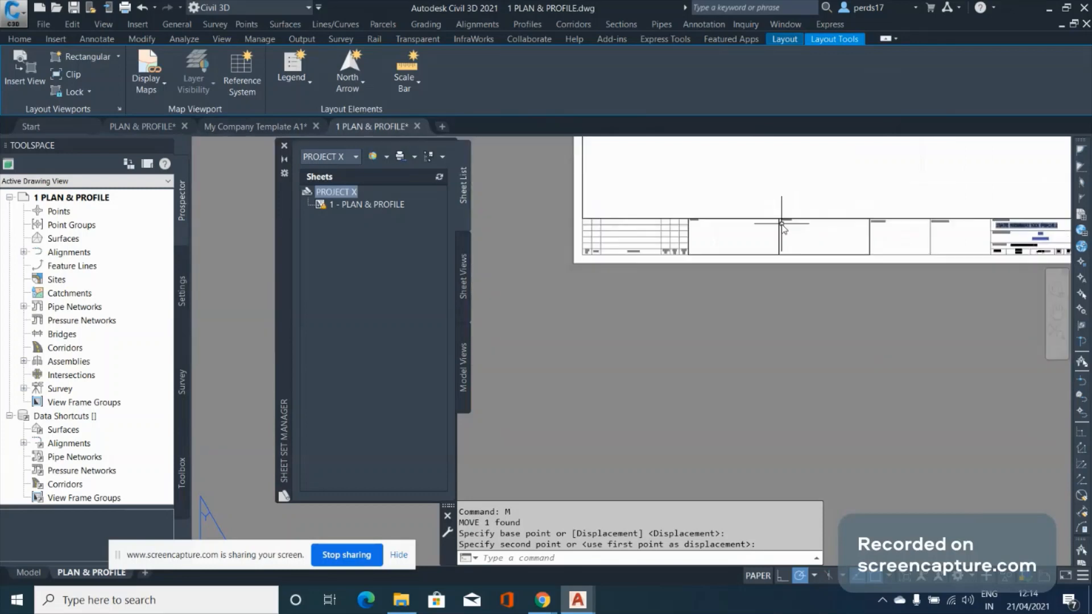
{"action": "scroll", "coordinate": [782, 227], "scroll_direction": "up", "scroll_amount": 3}
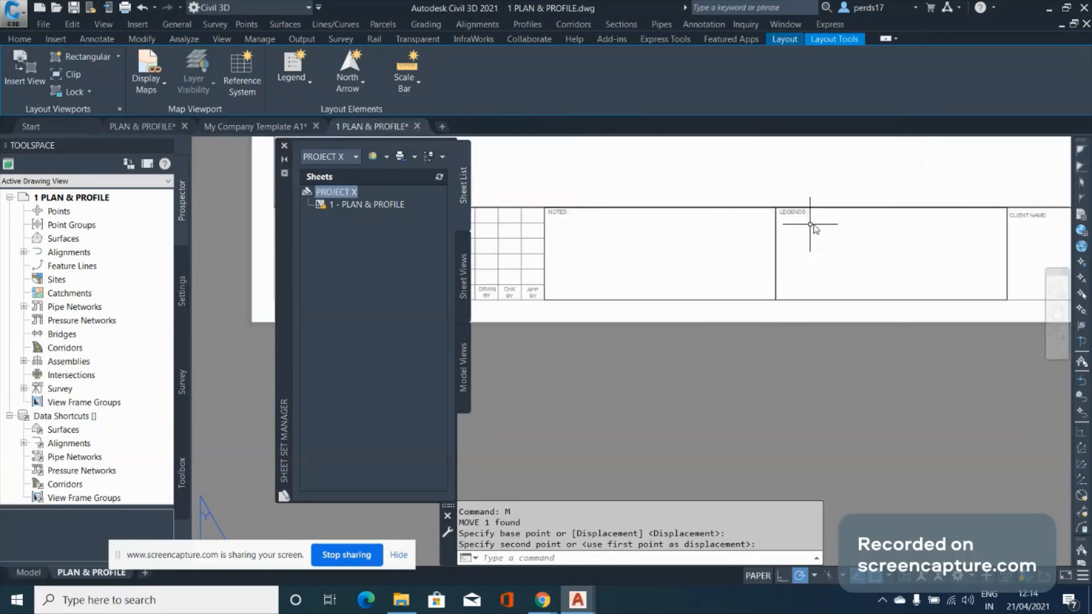
{"action": "left_click", "coordinate": [284, 145]}
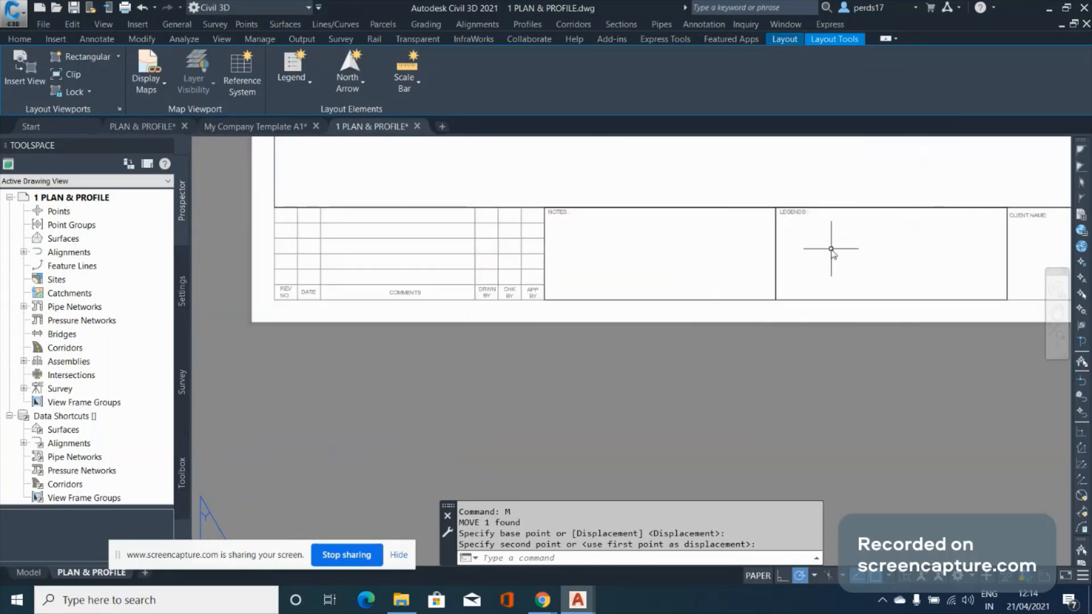
Copy the April 21 date and revision number texts about 796 units left, placing the revision number in the revision table's lowest REV NO cell
{"action": "scroll", "coordinate": [330, 278], "scroll_direction": "up", "scroll_amount": 2}
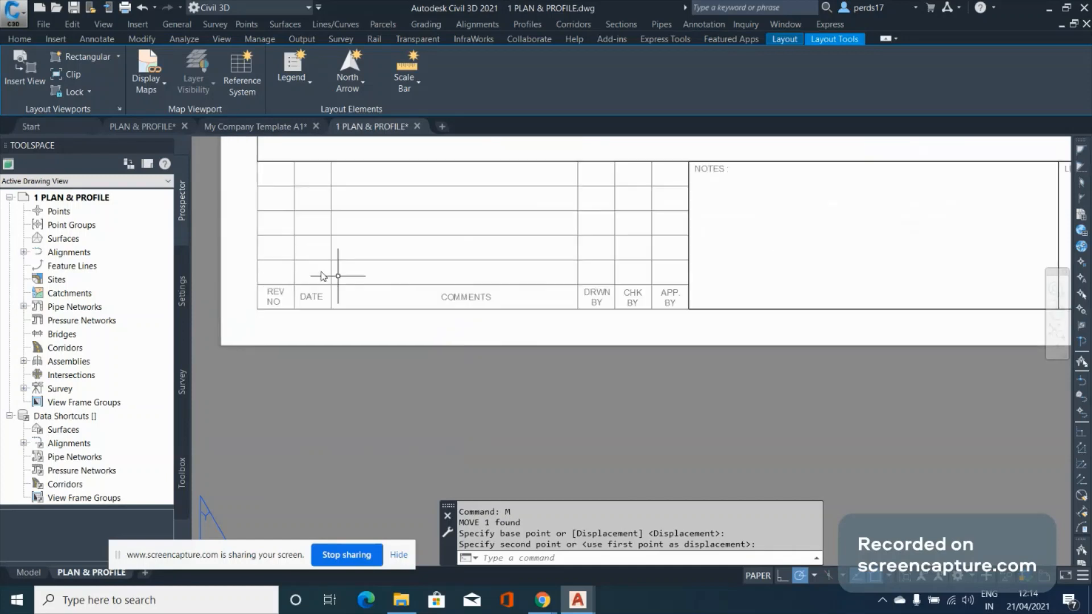
{"action": "scroll", "coordinate": [338, 276], "scroll_direction": "down", "scroll_amount": 3}
{"action": "scroll", "coordinate": [1009, 282], "scroll_direction": "up", "scroll_amount": 4}
{"action": "left_click", "coordinate": [796, 270]}
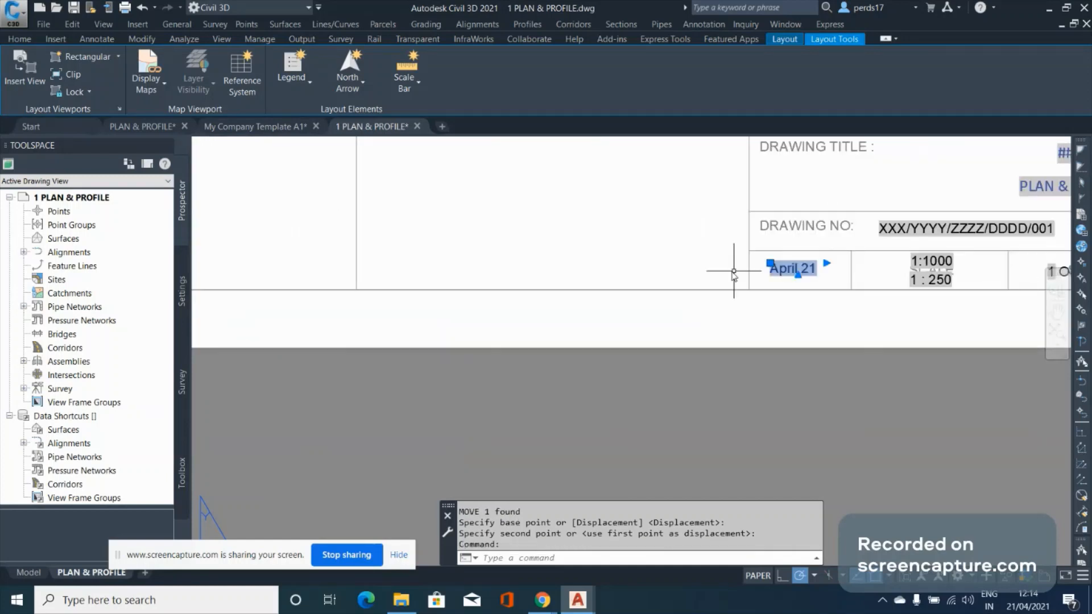
{"action": "scroll", "coordinate": [916, 278], "scroll_direction": "down", "scroll_amount": 2}
{"action": "left_click", "coordinate": [916, 270]}
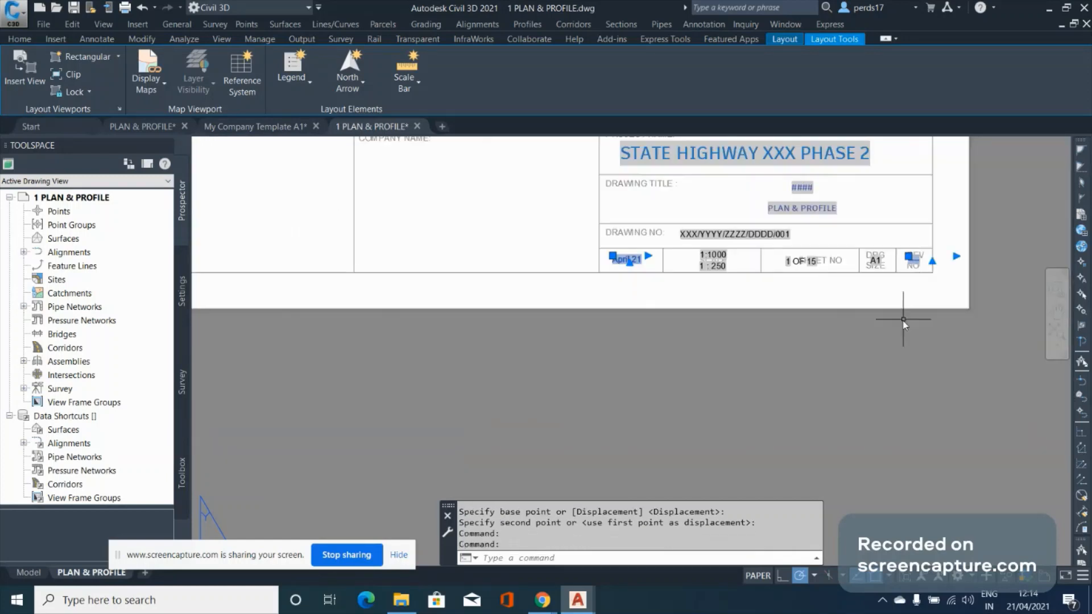
{"action": "type", "text": "CO"}
{"action": "key", "text": "Return"}
{"action": "left_click", "coordinate": [914, 369]}
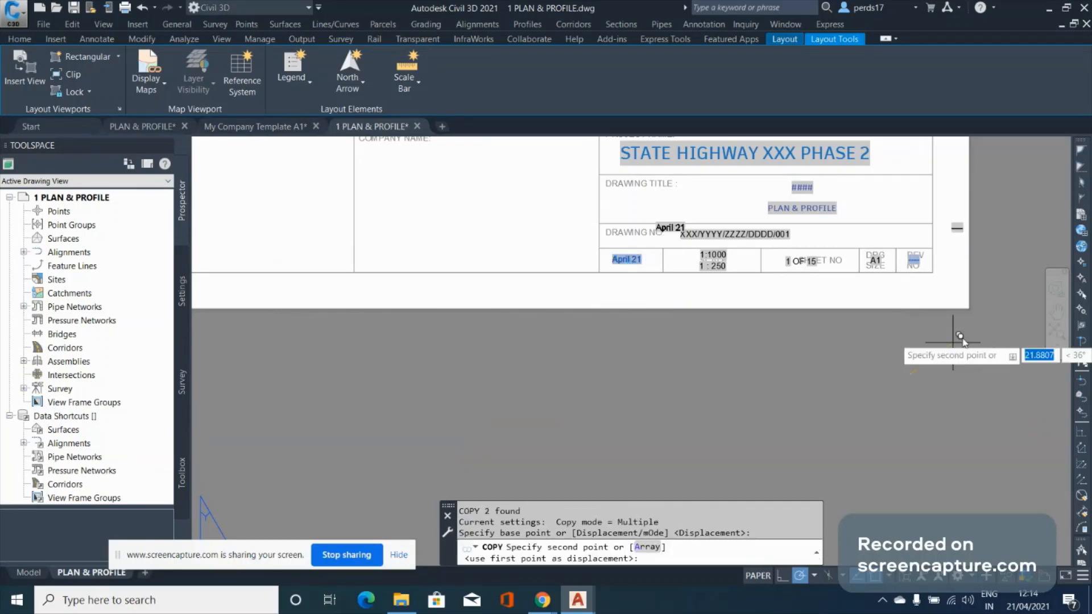
{"action": "scroll", "coordinate": [952, 342], "scroll_direction": "down", "scroll_amount": 5}
{"action": "scroll", "coordinate": [688, 340], "scroll_direction": "up", "scroll_amount": 3}
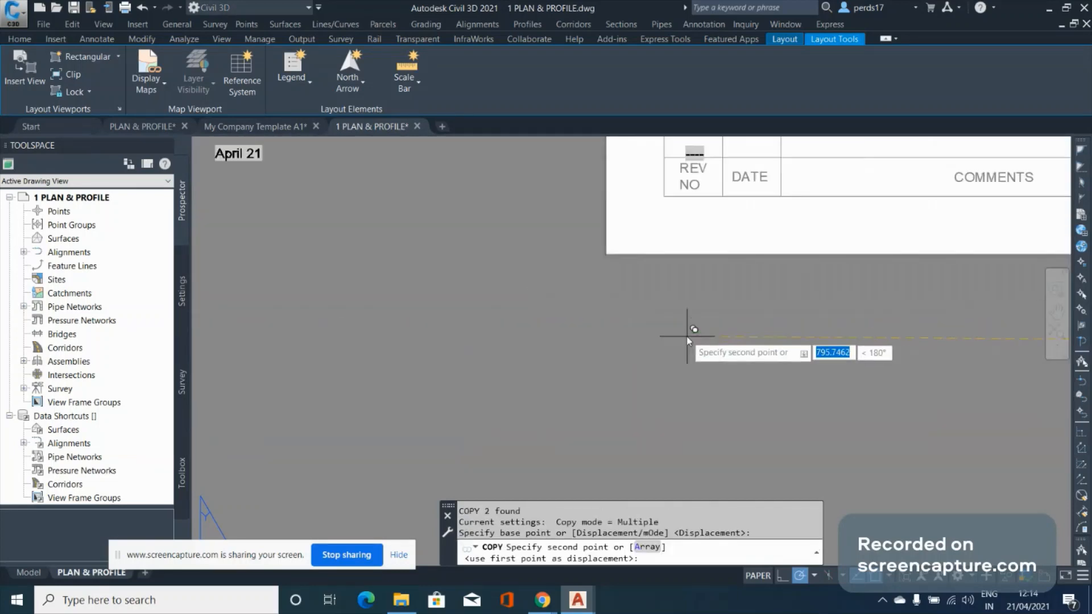
{"action": "scroll", "coordinate": [687, 340], "scroll_direction": "down", "scroll_amount": 1}
{"action": "key", "text": "Escape"}
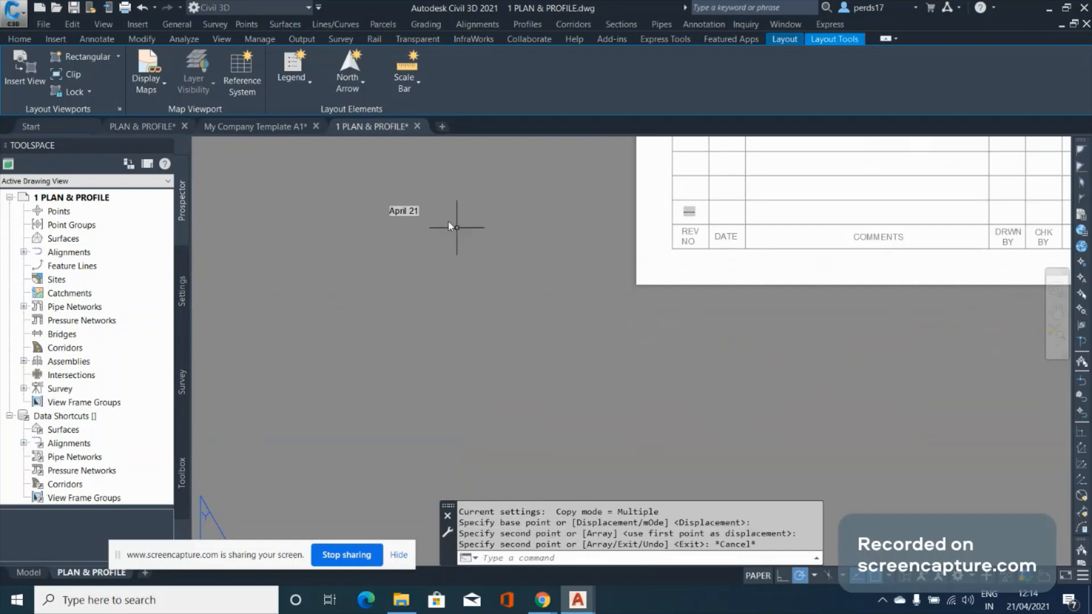
Copy the April 21 text lying outside the sheet about 132.7 units horizontally into the revision table's lowest DATE cell
{"action": "left_click", "coordinate": [417, 212]}
{"action": "type", "text": "C"}
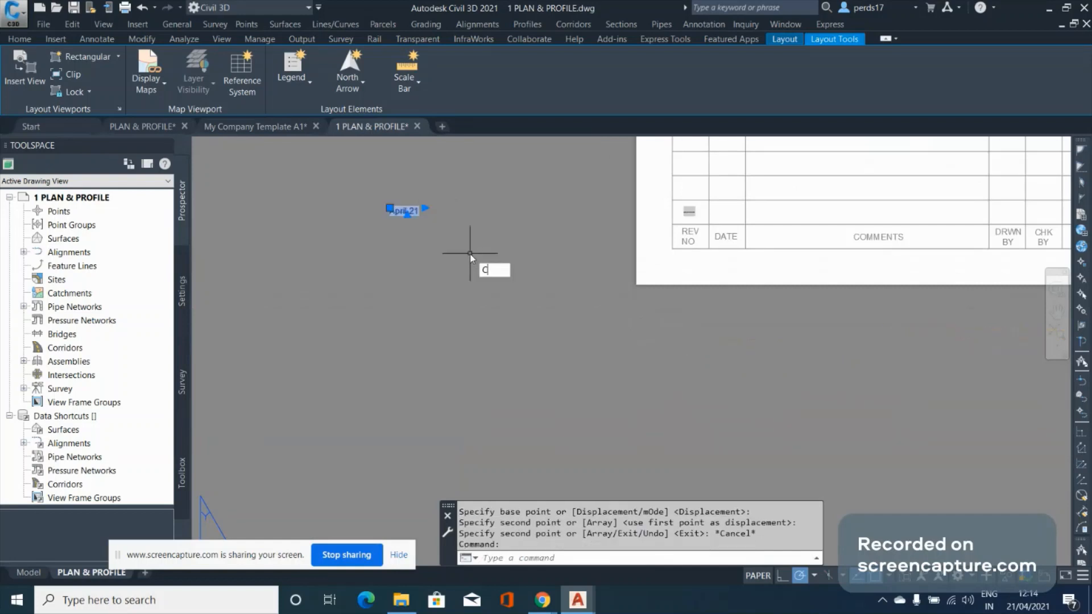
{"action": "type", "text": "O"}
{"action": "key", "text": "Return"}
{"action": "left_click", "coordinate": [467, 253]}
{"action": "scroll", "coordinate": [784, 237], "scroll_direction": "up", "scroll_amount": 4}
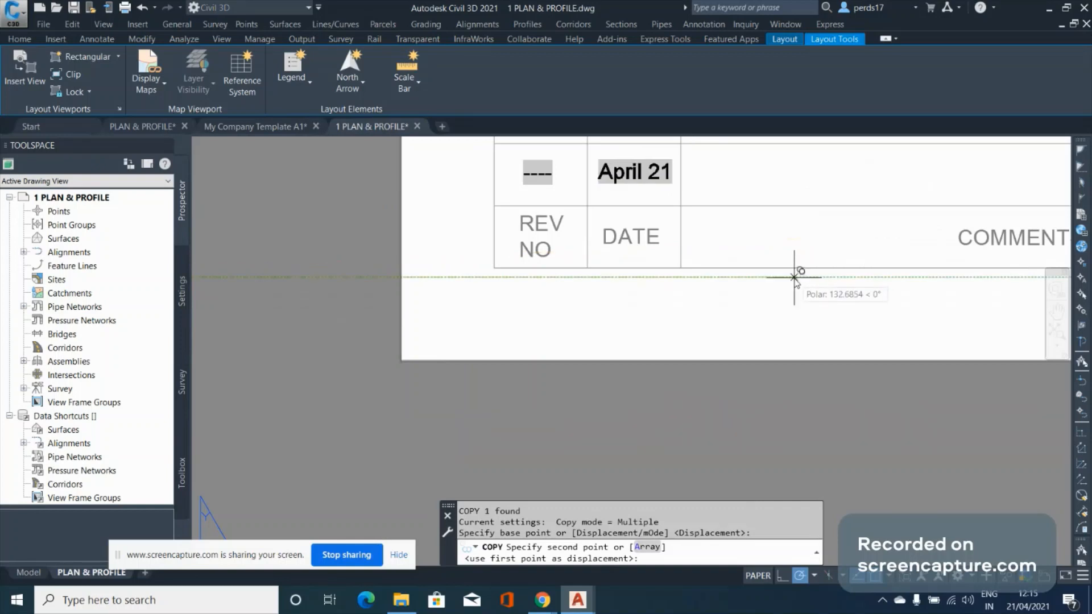
{"action": "left_click", "coordinate": [794, 277]}
{"action": "scroll", "coordinate": [529, 256], "scroll_direction": "down", "scroll_amount": 3}
{"action": "scroll", "coordinate": [529, 256], "scroll_direction": "down", "scroll_amount": 2}
{"action": "key", "text": "Escape"}
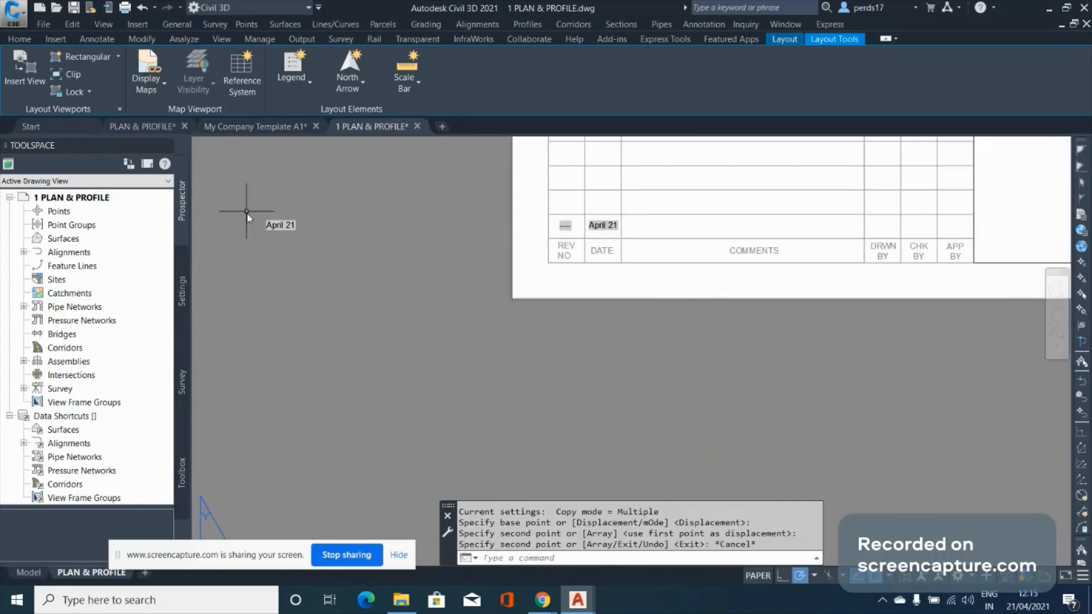
{"action": "key", "text": "Escape"}
Erase the leftover April 21 text outside the sheet
{"action": "left_click", "coordinate": [308, 239]}
{"action": "left_click", "coordinate": [276, 215]}
{"action": "key", "text": "Delete"}
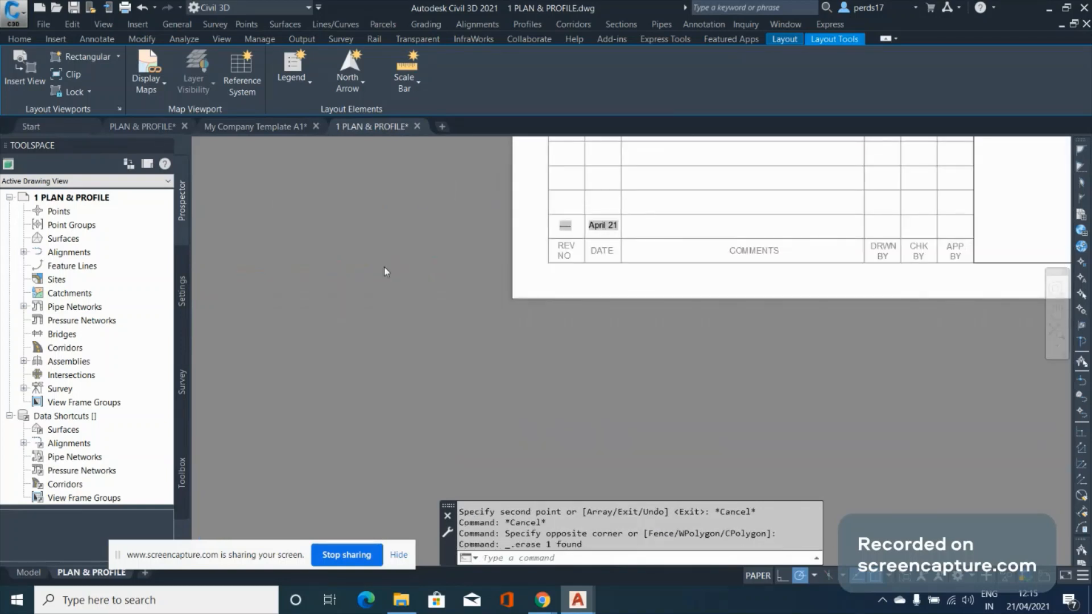
Reopen the Sheet Set Manager and open the custom properties of the PROJECT X sheet set for editing
{"action": "scroll", "coordinate": [817, 232], "scroll_direction": "up", "scroll_amount": 1}
{"action": "middle_click_drag", "start_coordinate": [817, 232], "coordinate": [662, 247]}
{"action": "scroll", "coordinate": [662, 247], "scroll_direction": "down", "scroll_amount": 1}
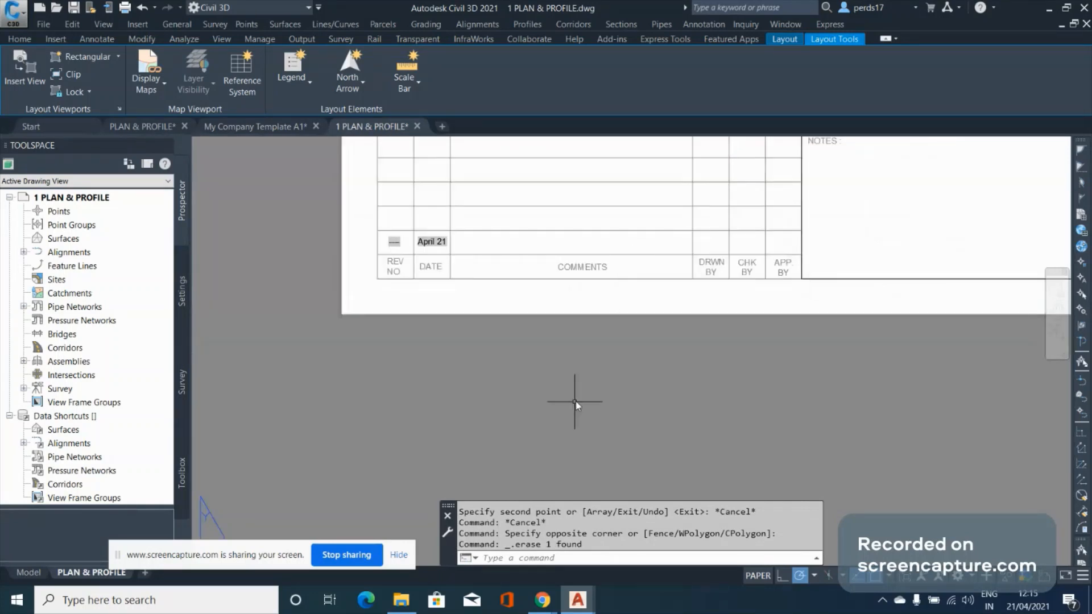
{"action": "type", "text": "SSM"}
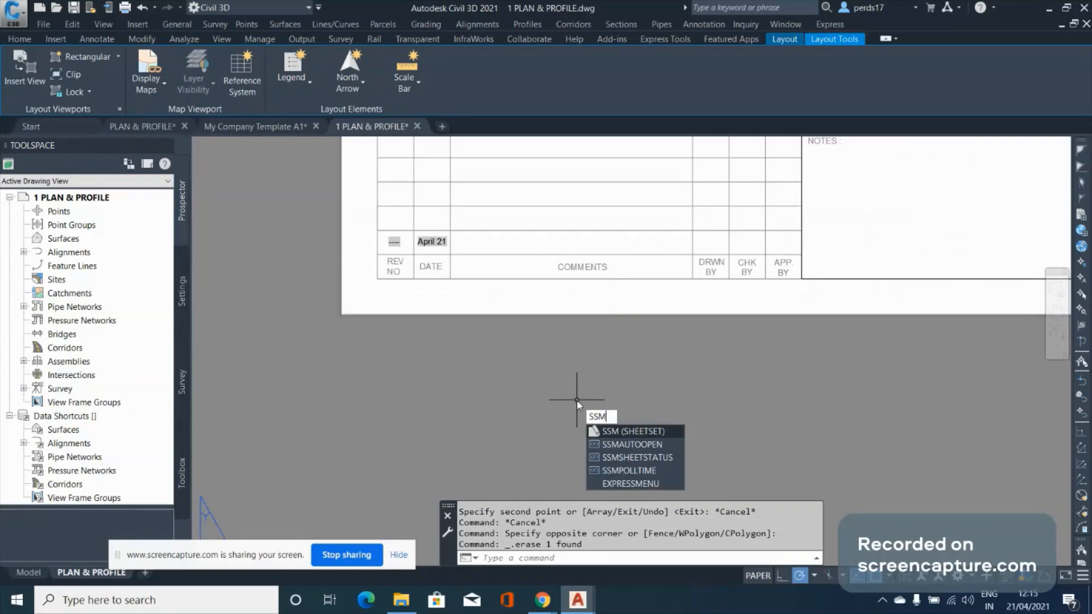
{"action": "key", "text": "Return"}
{"action": "right_click", "coordinate": [341, 193]}
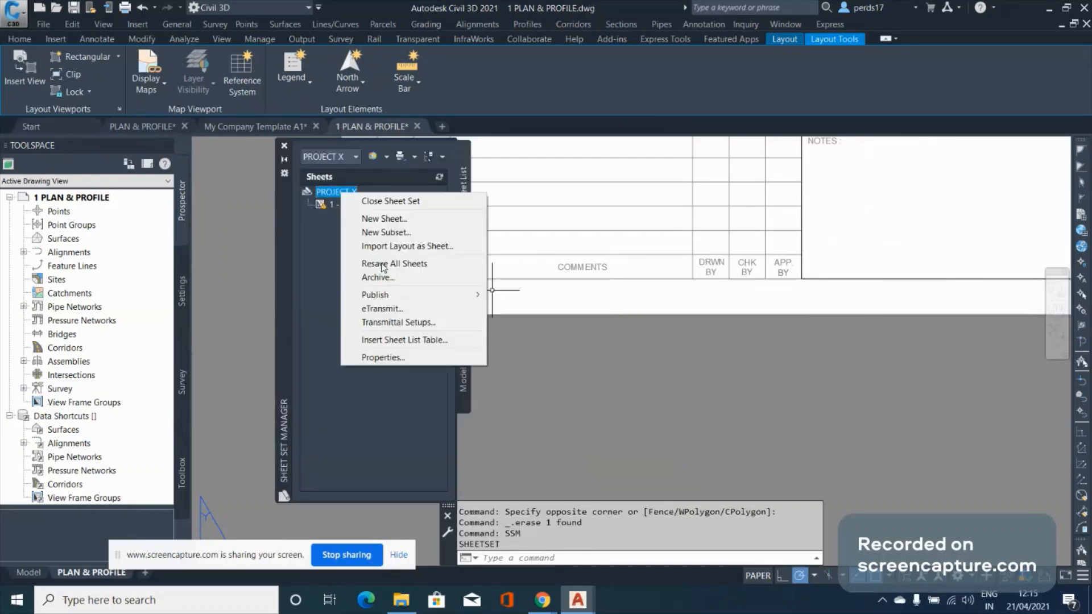
{"action": "left_click", "coordinate": [397, 357]}
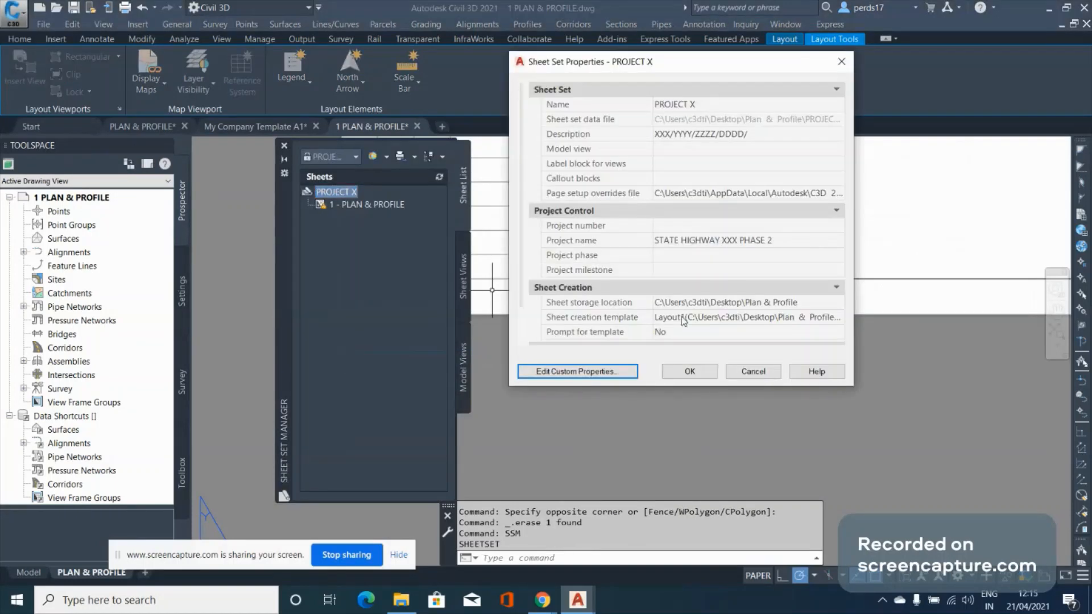
{"action": "left_click", "coordinate": [592, 372]}
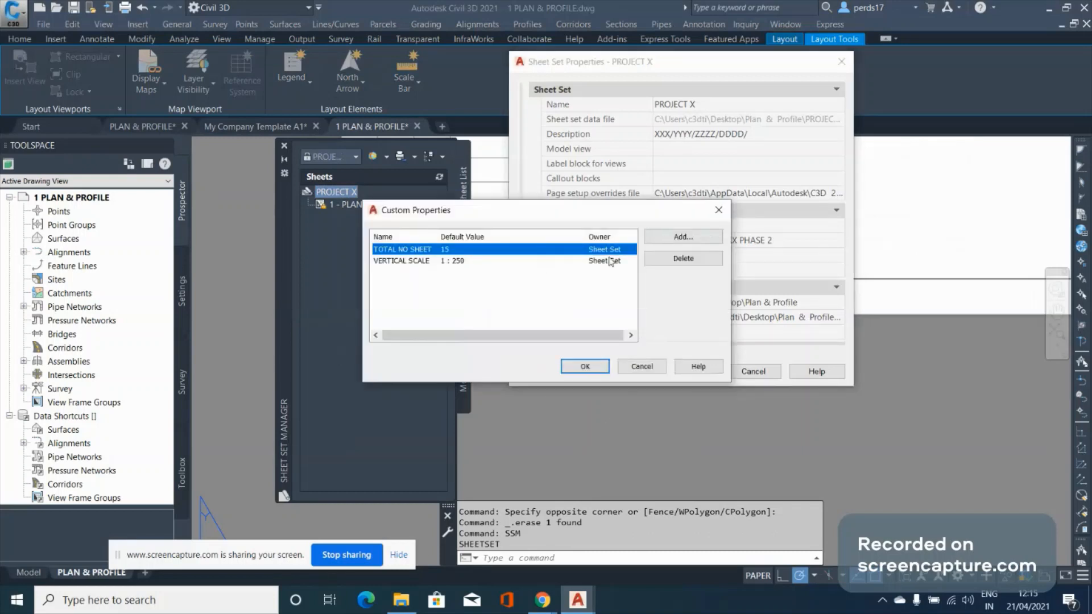
Add a sheet set custom property named DRWN BY with the default value XXX
{"action": "left_click", "coordinate": [683, 236]}
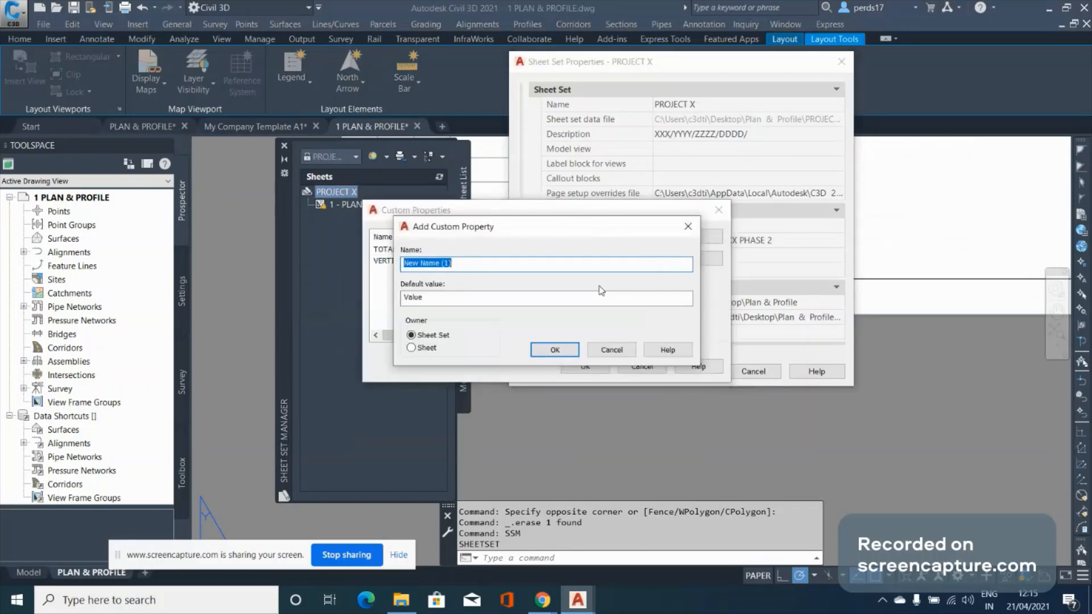
{"action": "type", "text": "DRWN BY"}
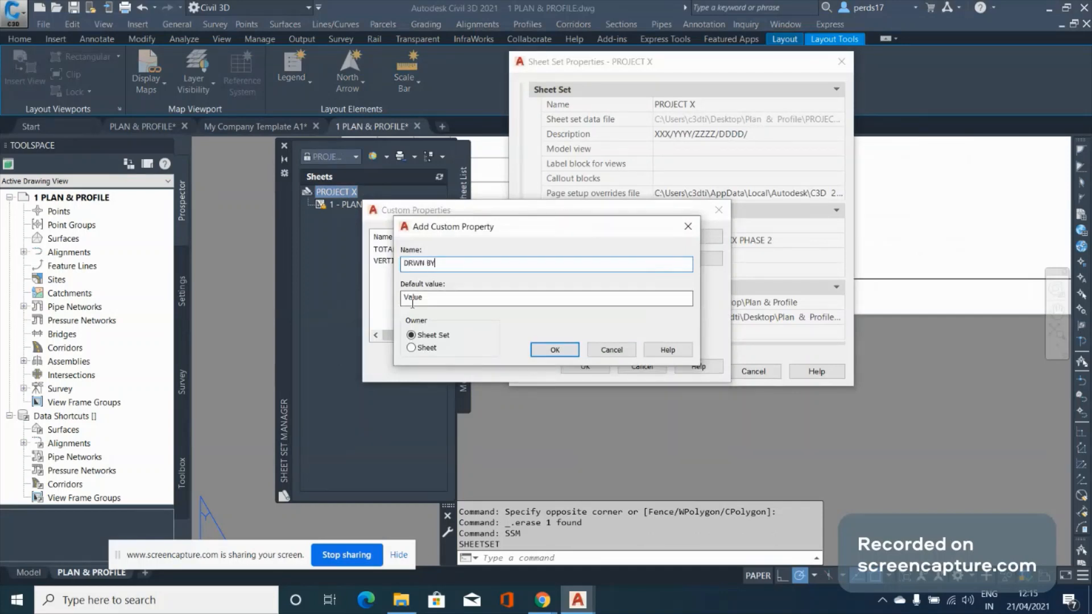
{"action": "left_click_drag", "start_coordinate": [424, 297], "coordinate": [387, 305]}
{"action": "type", "text": "XXX"}
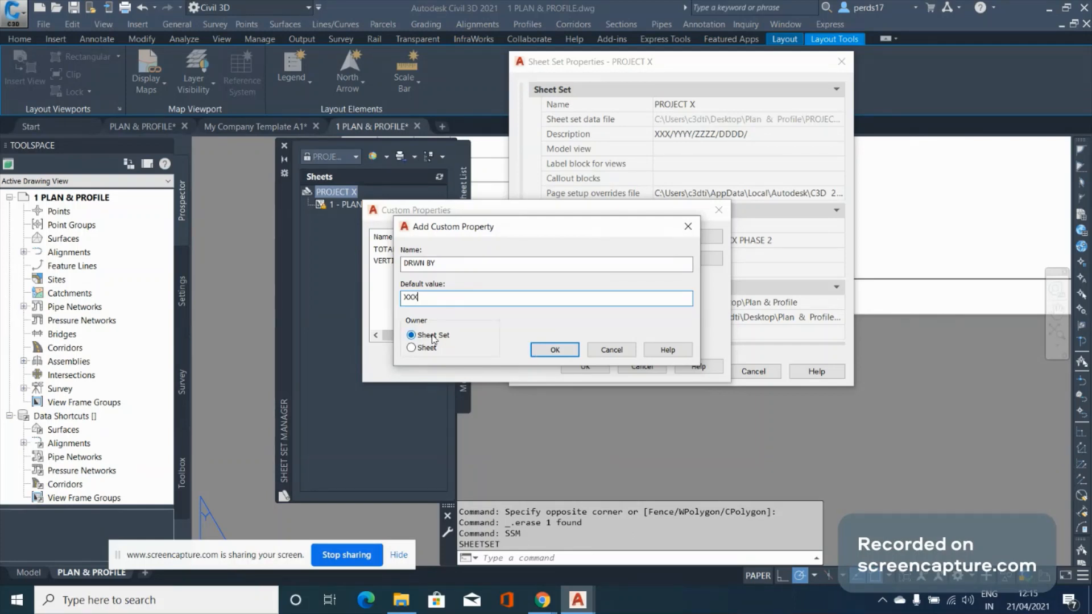
{"action": "left_click", "coordinate": [547, 351]}
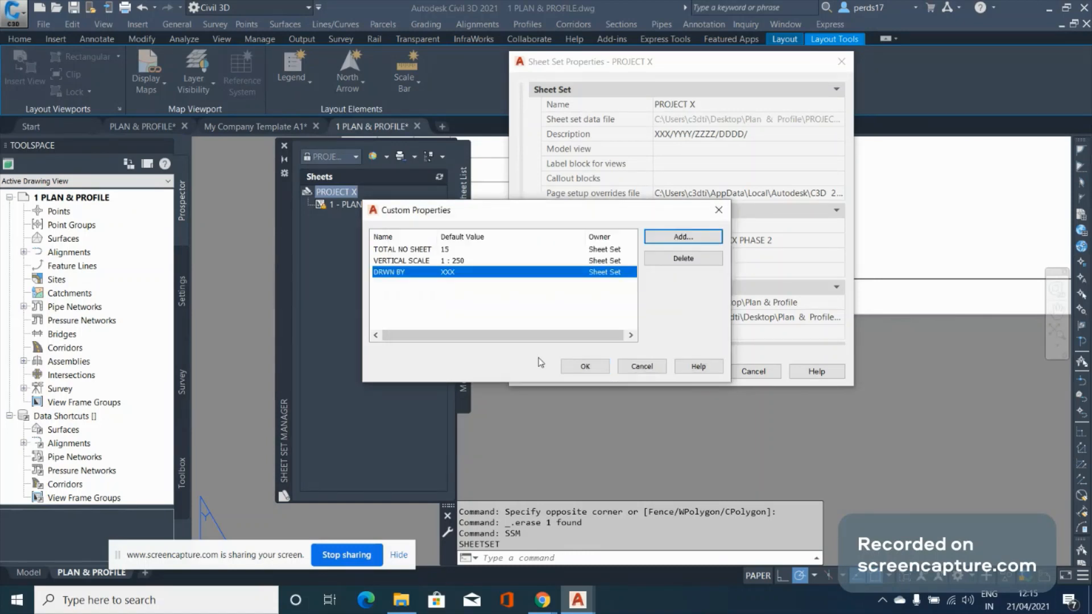
Add a sheet set custom property named CHECK BY with the default value YYYY
{"action": "left_click", "coordinate": [682, 238]}
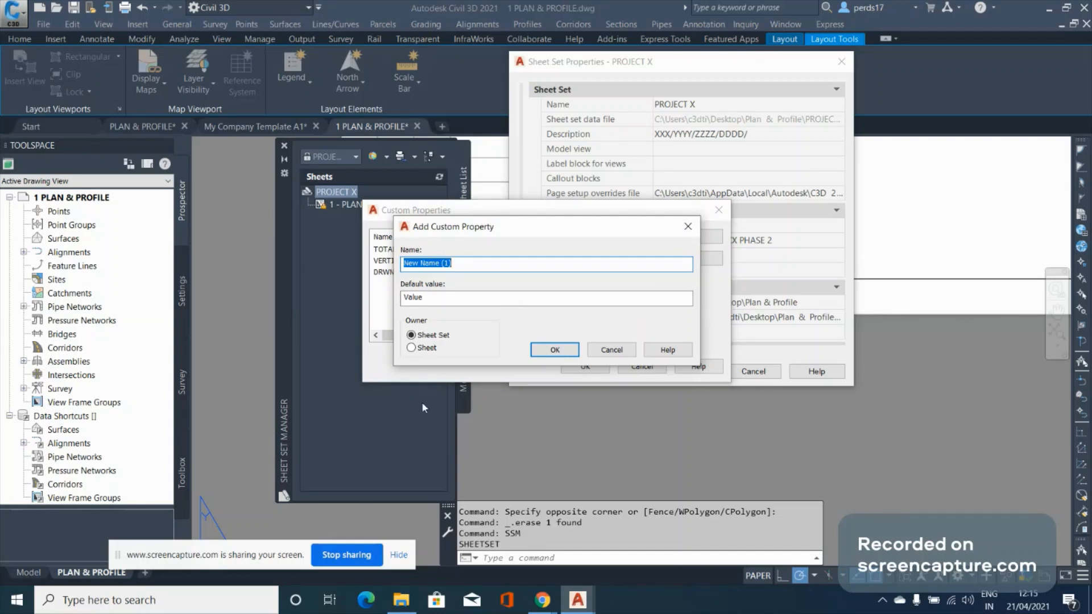
{"action": "type", "text": "C"}
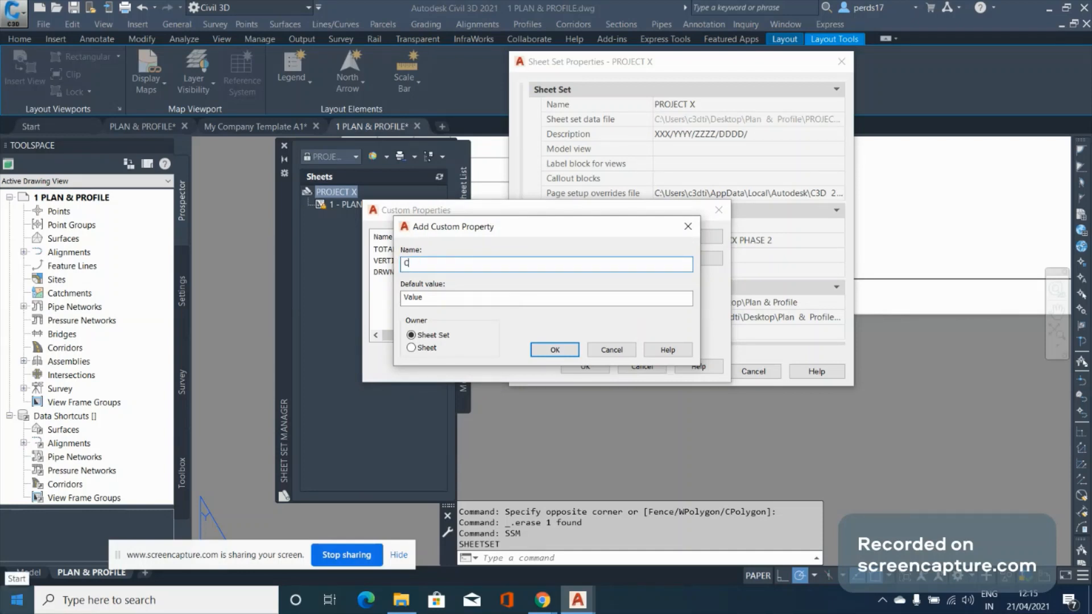
{"action": "type", "text": "HECK BY"}
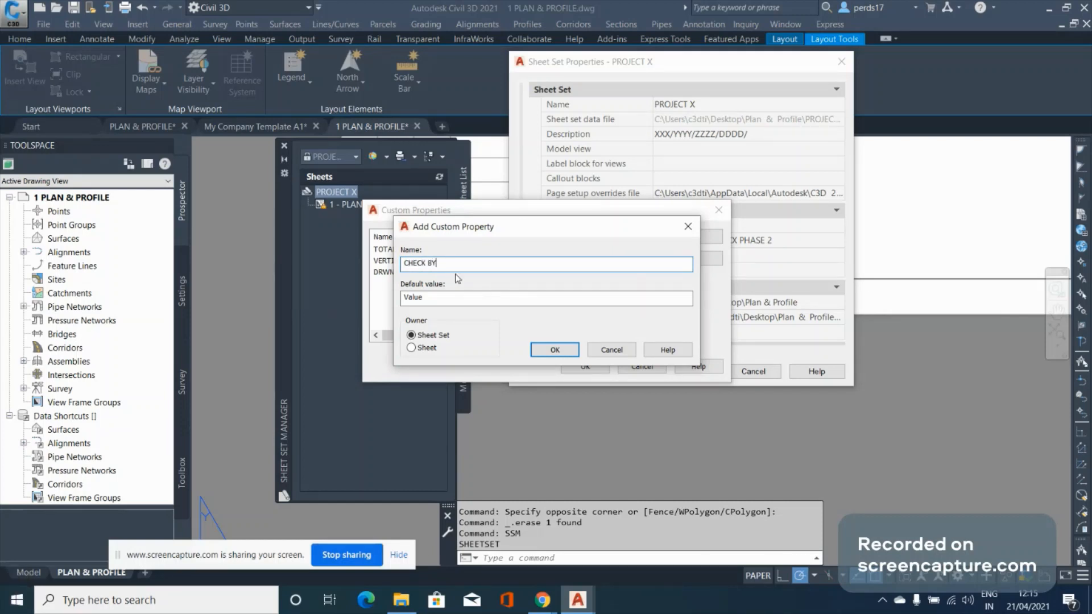
{"action": "key", "text": "Tab"}
{"action": "type", "text": "YY"}
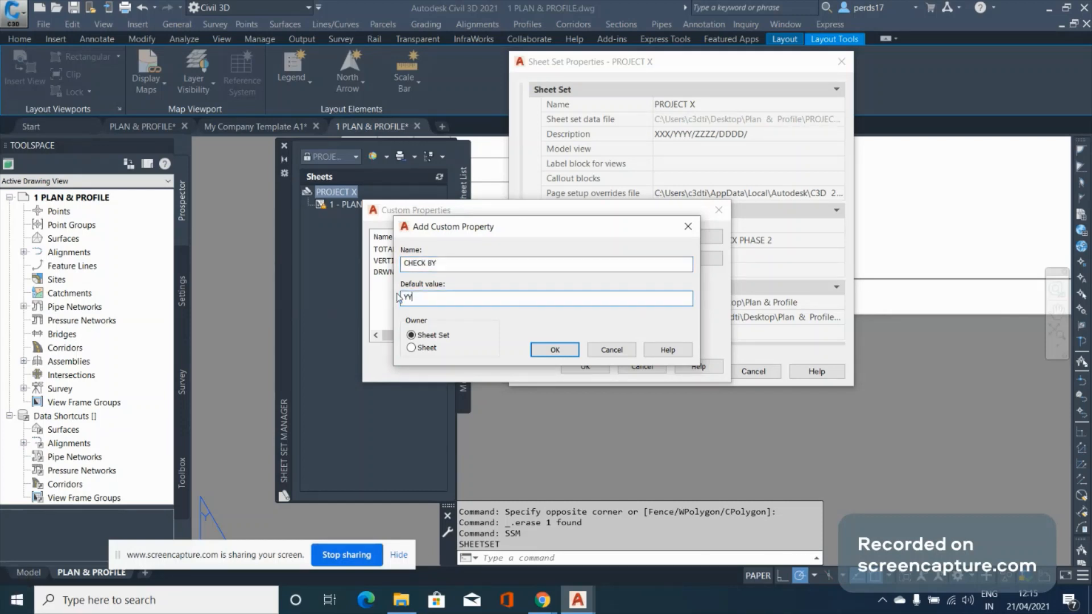
{"action": "type", "text": "YY"}
{"action": "left_click", "coordinate": [554, 349]}
Add a sheet set custom property named APPROVED BY with the default value ZZZZ
{"action": "left_click", "coordinate": [683, 236]}
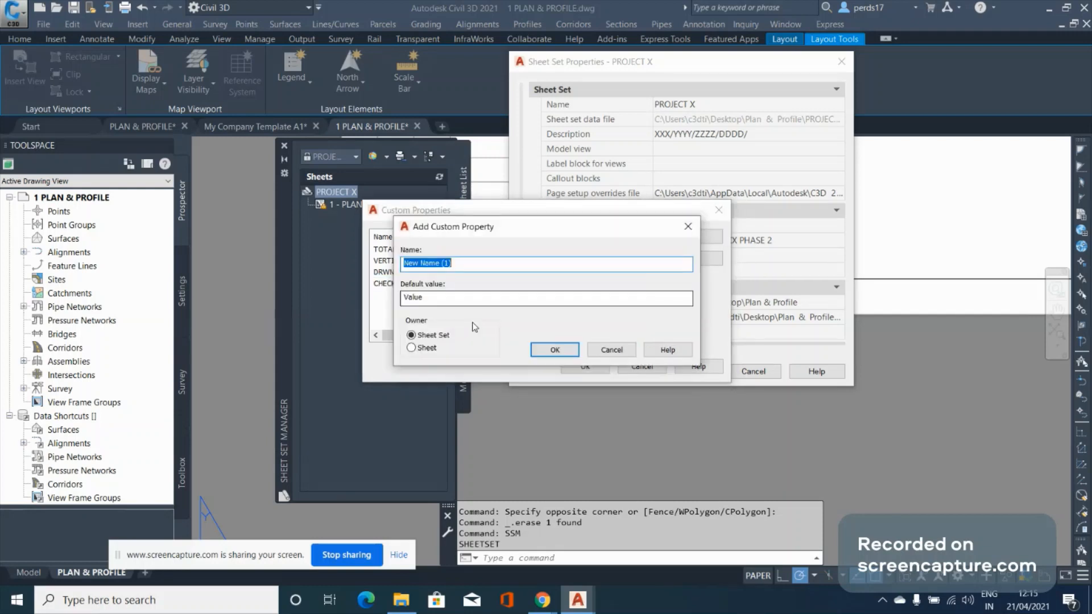
{"action": "type", "text": "APP"}
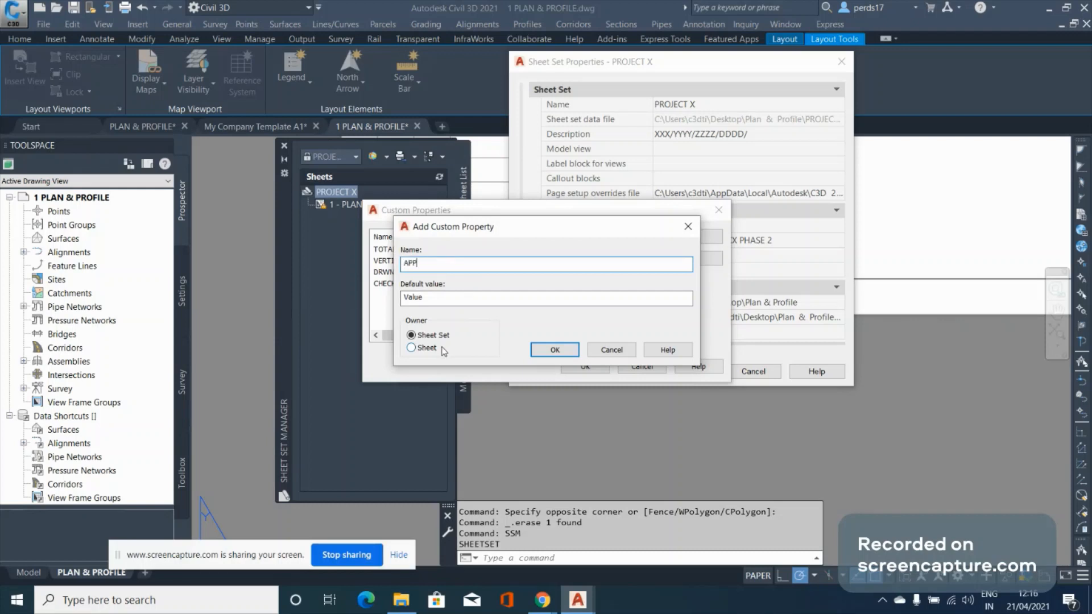
{"action": "type", "text": "ROVED BY"}
{"action": "left_click_drag", "start_coordinate": [433, 302], "coordinate": [372, 303]}
{"action": "type", "text": "ZZZZ"}
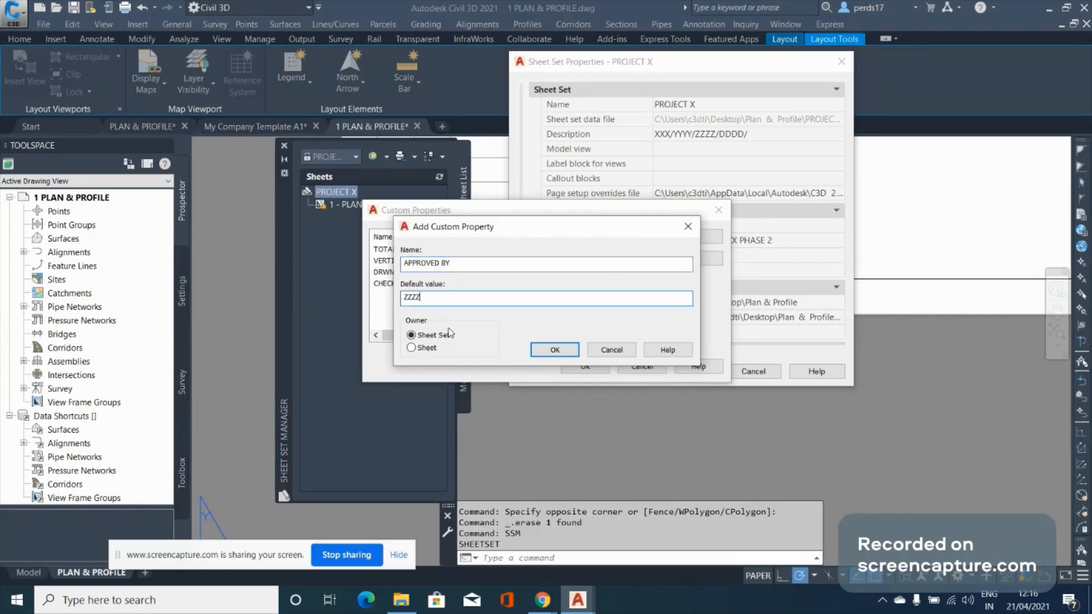
{"action": "left_click", "coordinate": [554, 349]}
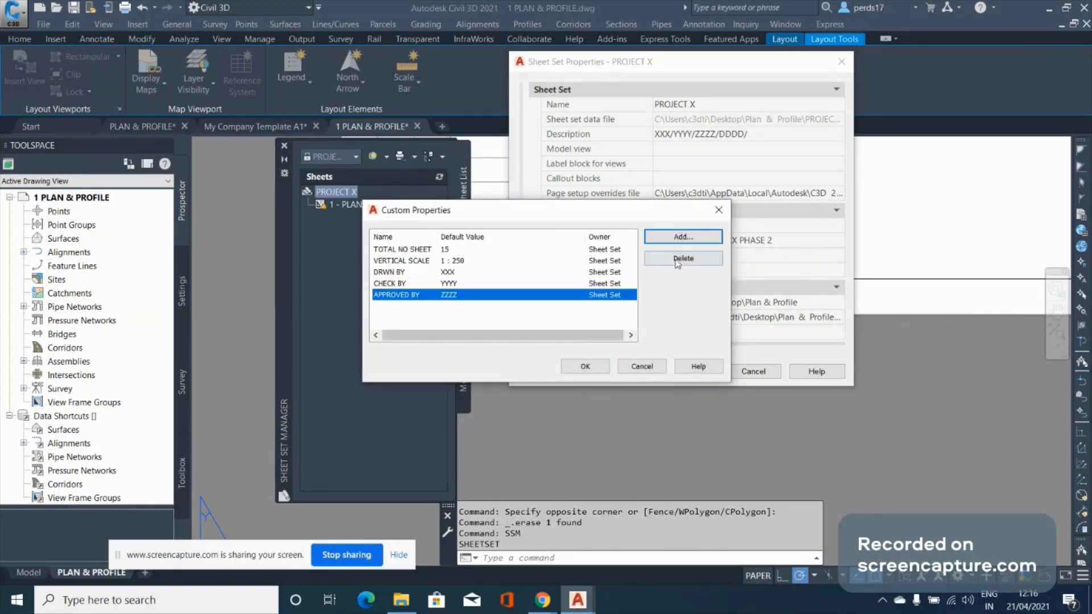
Confirm the new custom properties and close the PROJECT X sheet set properties
{"action": "left_click", "coordinate": [587, 367]}
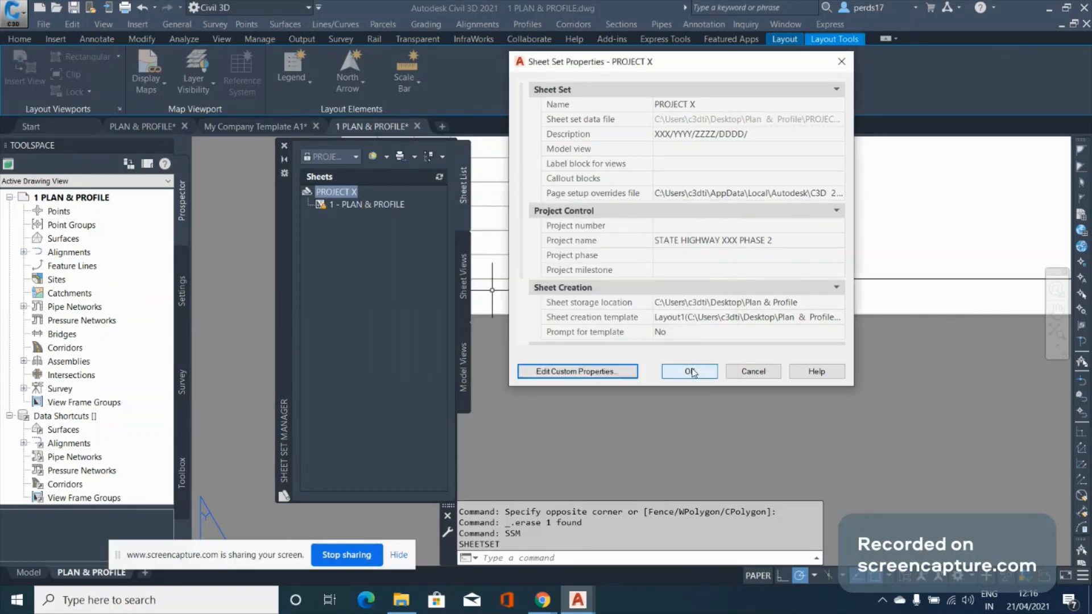
{"action": "left_click", "coordinate": [691, 371]}
Copy the date field from the revision table's first row into the DRWN BY, CHK BY and APP. BY cells
{"action": "scroll", "coordinate": [613, 259], "scroll_direction": "down", "scroll_amount": 2}
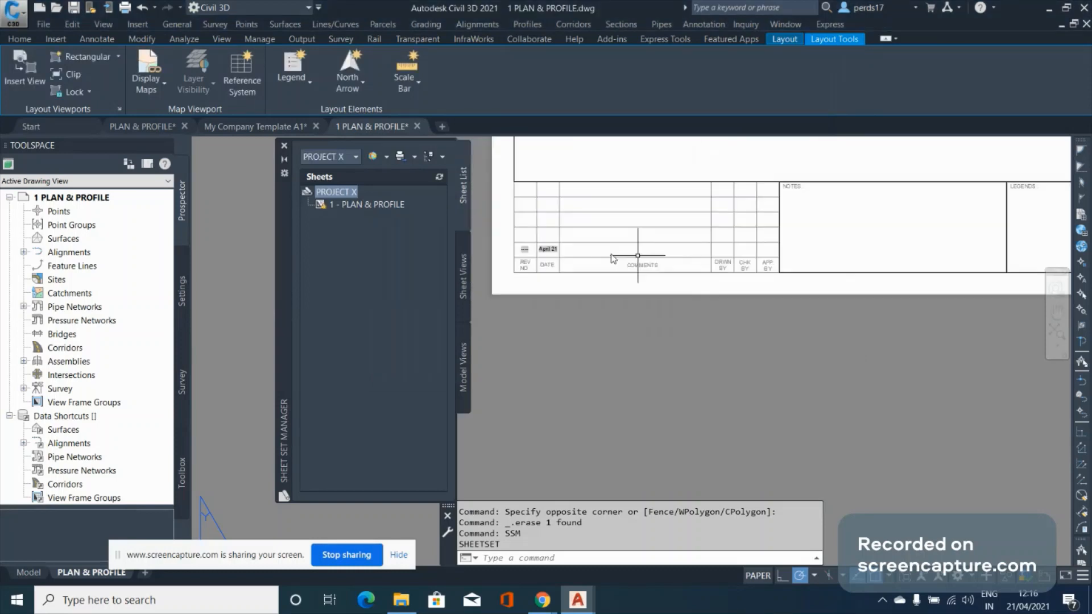
{"action": "scroll", "coordinate": [561, 253], "scroll_direction": "up", "scroll_amount": 3}
{"action": "left_click", "coordinate": [532, 241]}
{"action": "type", "text": "c"}
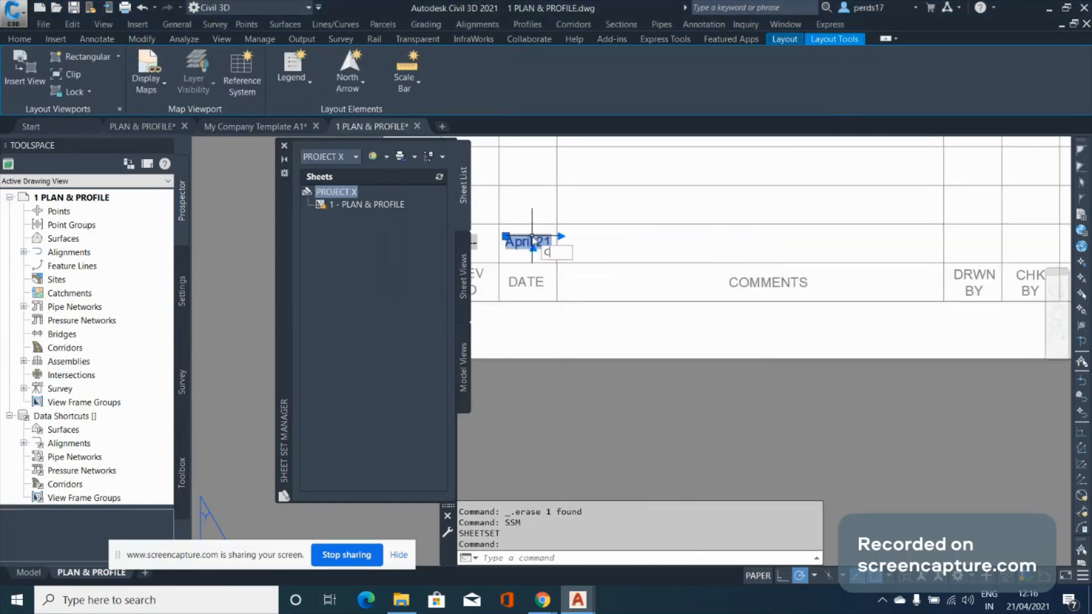
{"action": "type", "text": "o"}
{"action": "key", "text": "Return"}
{"action": "left_click", "coordinate": [518, 243]}
{"action": "middle_click_drag", "start_coordinate": [1000, 248], "coordinate": [821, 245]}
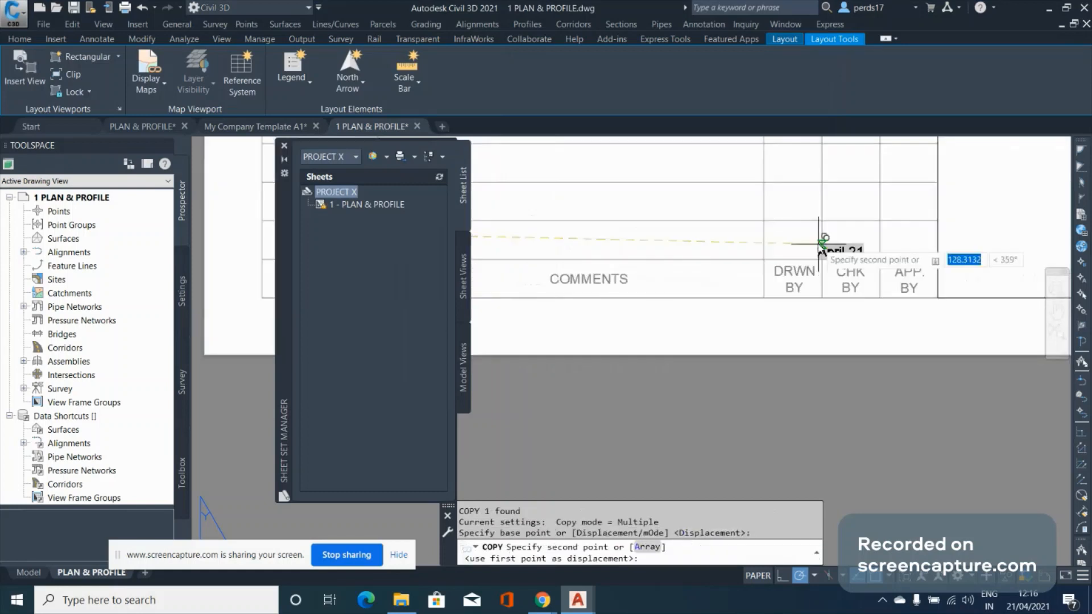
{"action": "scroll", "coordinate": [819, 250], "scroll_direction": "up", "scroll_amount": 2}
{"action": "left_click", "coordinate": [746, 228]}
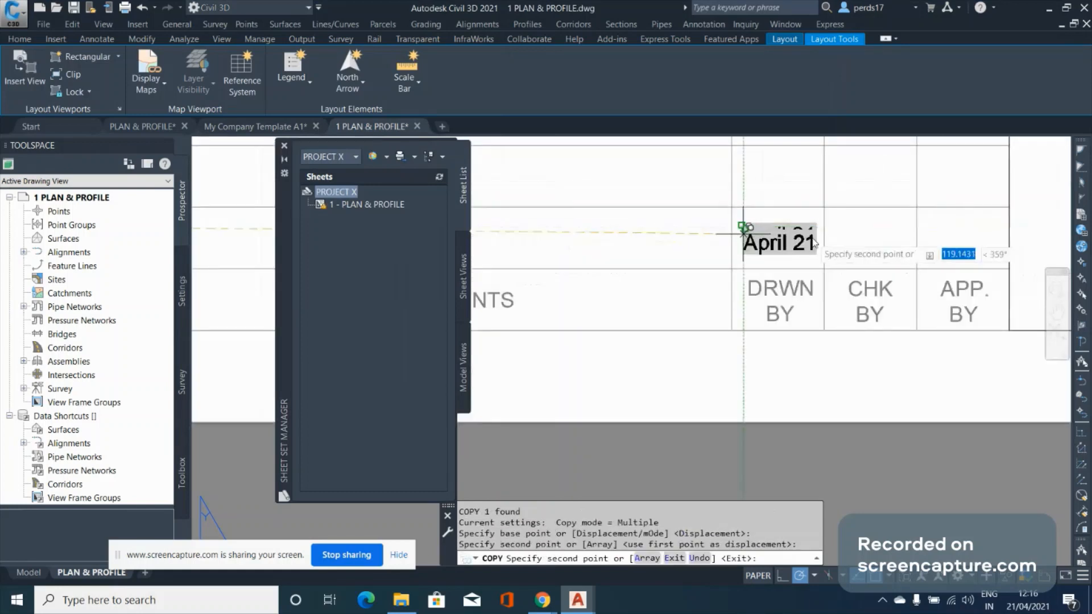
{"action": "left_click", "coordinate": [836, 228]}
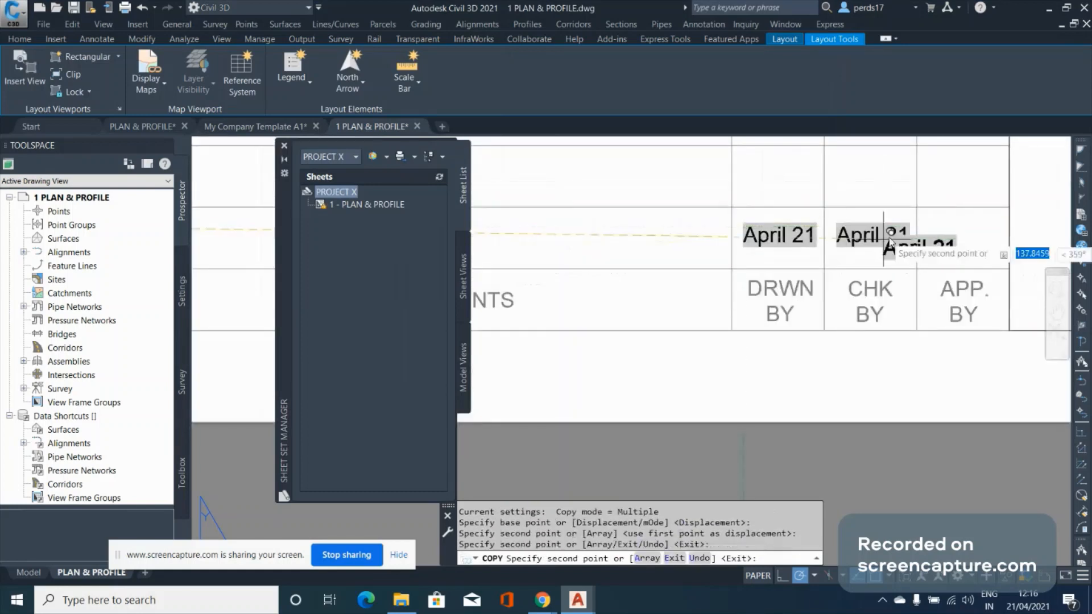
{"action": "left_click", "coordinate": [931, 227]}
{"action": "key", "text": "Escape"}
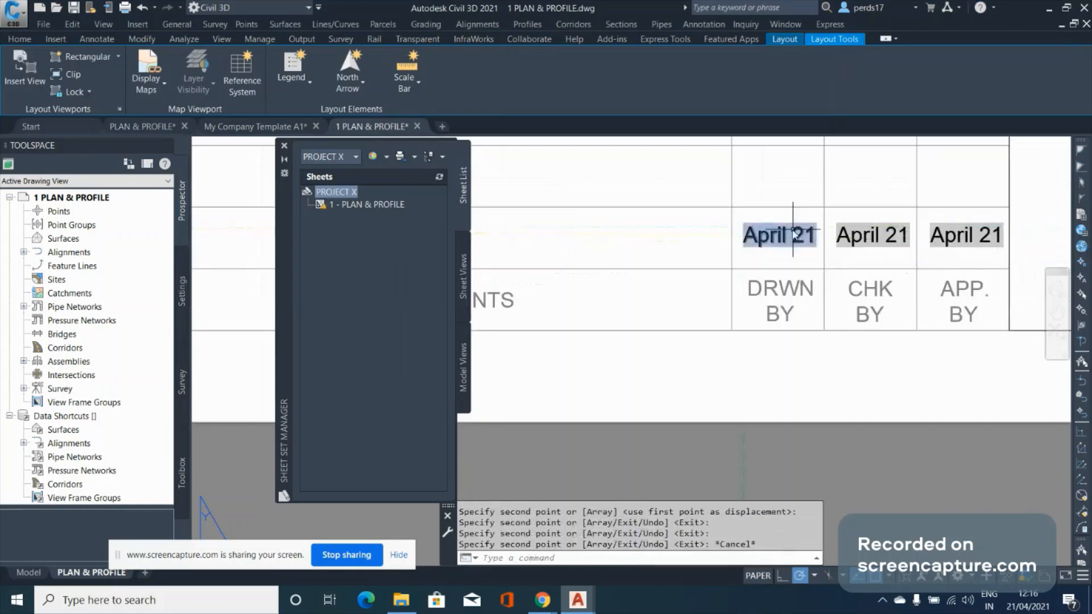
Replace the date in the DRWN BY cell with an uppercase CurrentSheetSetCustom field using the CHECK BY property
{"action": "double_click", "coordinate": [794, 235]}
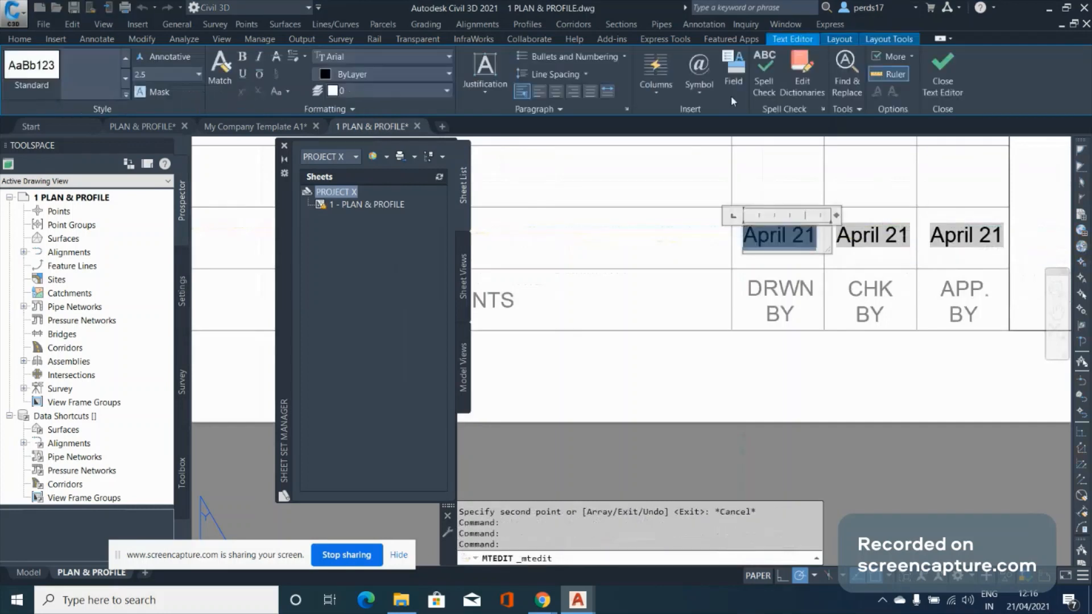
{"action": "left_click", "coordinate": [734, 68]}
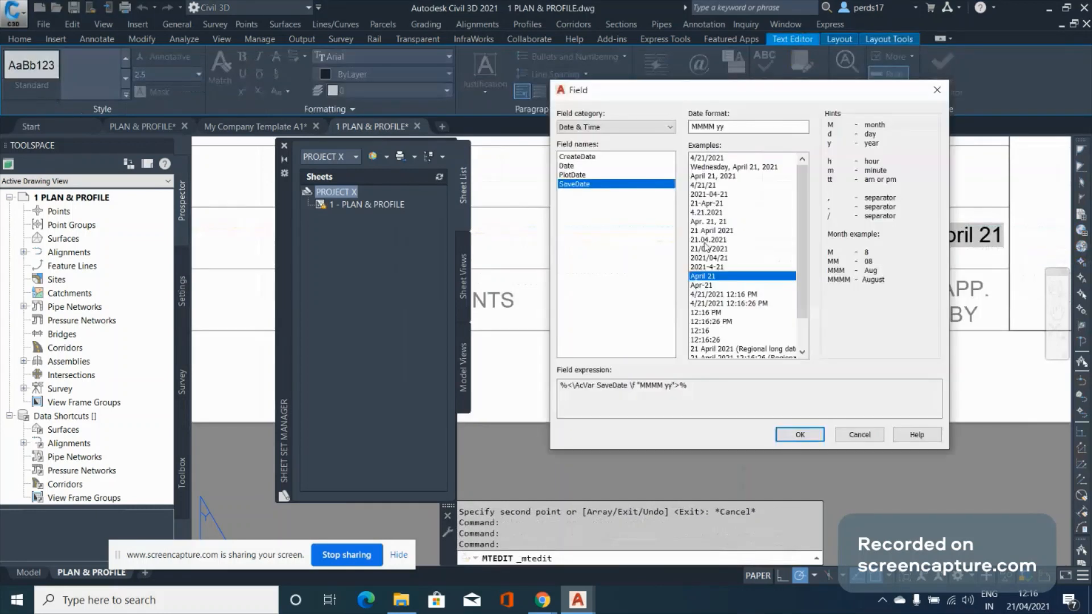
{"action": "left_click", "coordinate": [614, 126]}
{"action": "left_click", "coordinate": [594, 221]}
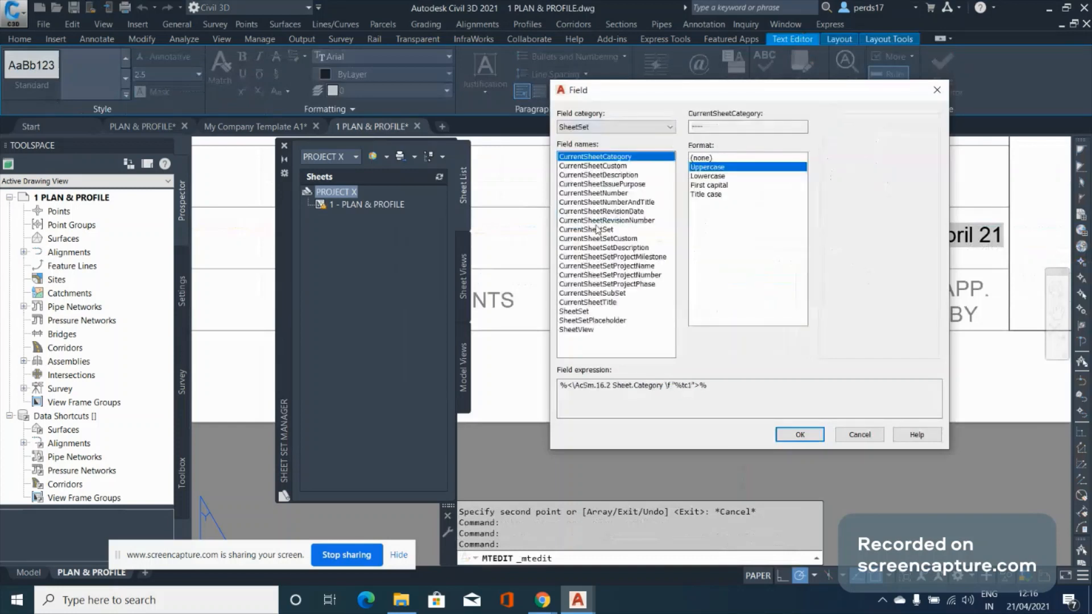
{"action": "left_click", "coordinate": [609, 239]}
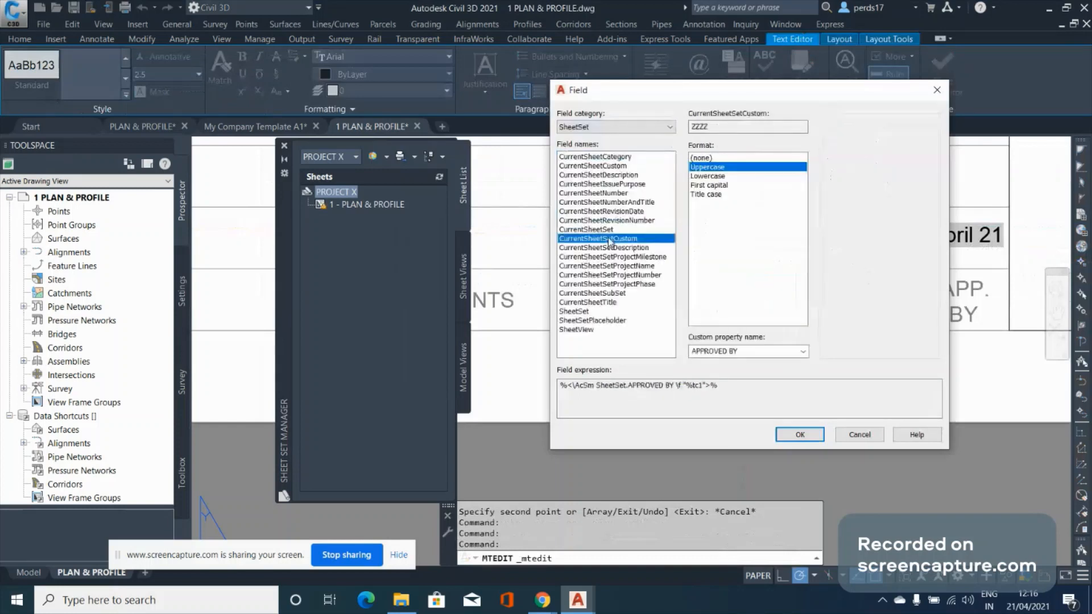
{"action": "left_click", "coordinate": [806, 354]}
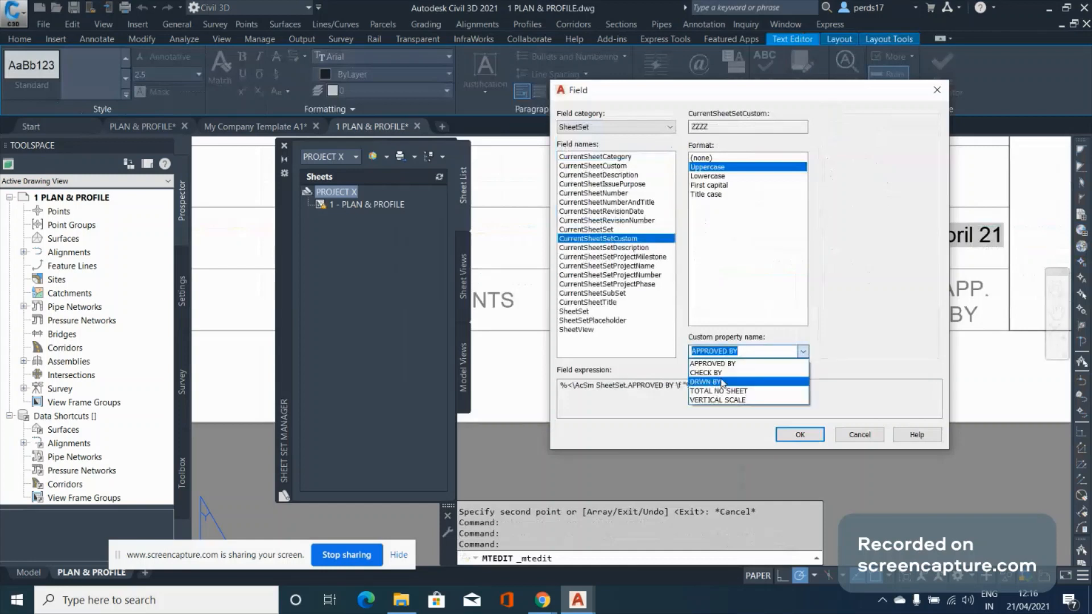
{"action": "left_click", "coordinate": [708, 373]}
{"action": "left_click", "coordinate": [790, 432]}
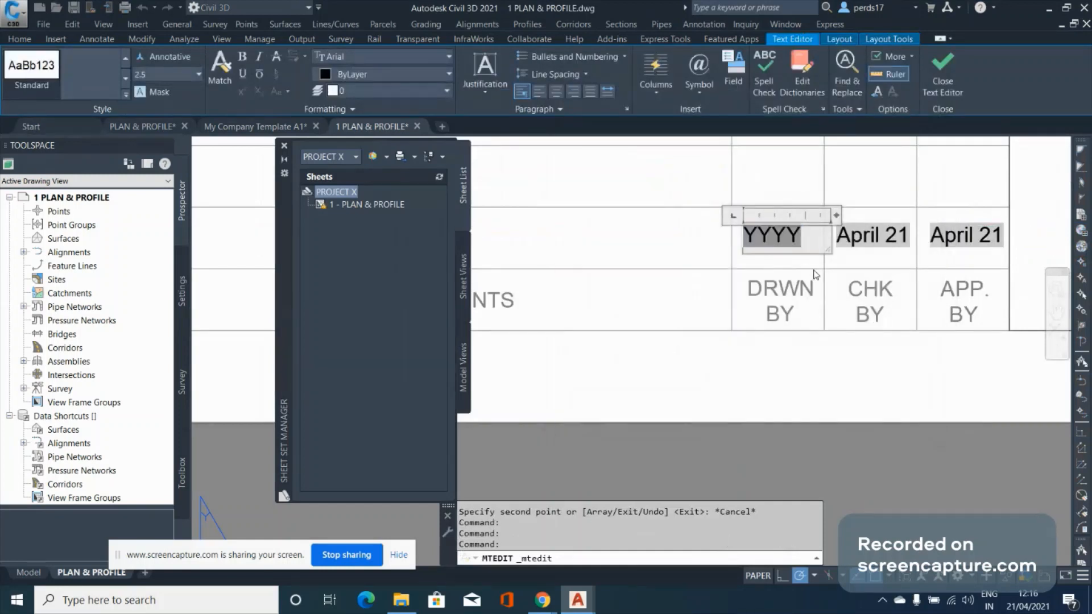
Edit the field in the DRWN BY cell to use the DRWN BY custom property and finish the text edit
{"action": "left_click", "coordinate": [790, 239]}
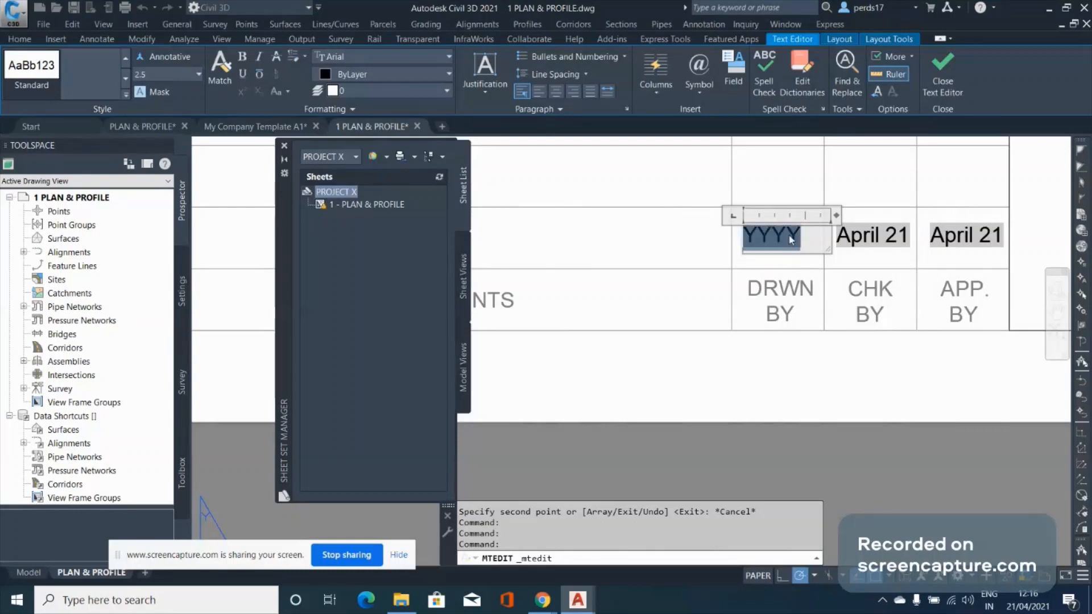
{"action": "right_click", "coordinate": [791, 240]}
{"action": "left_click", "coordinate": [833, 296]}
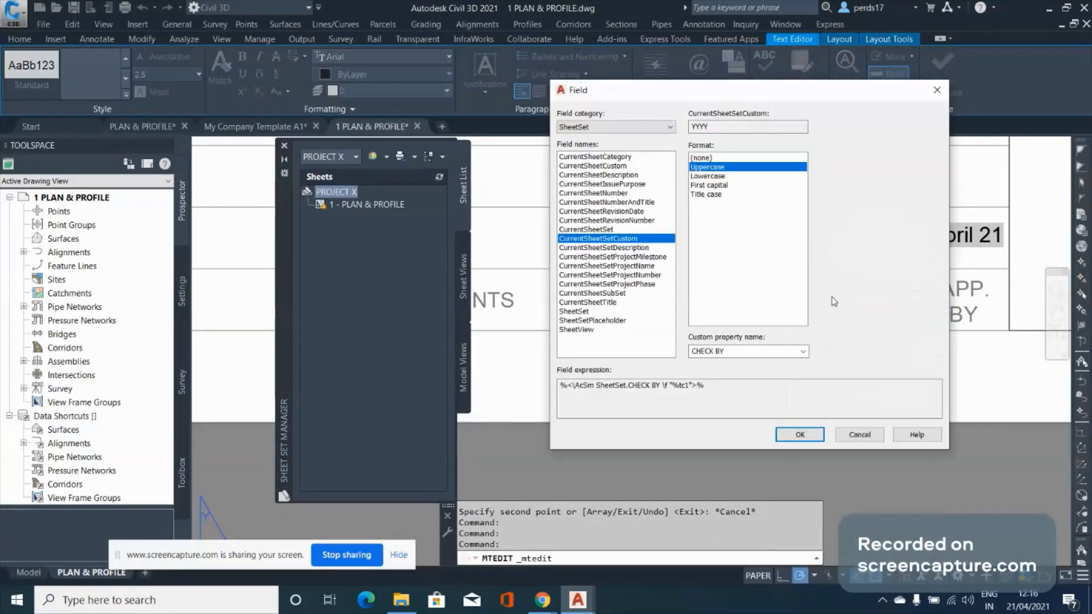
{"action": "left_click", "coordinate": [753, 350]}
{"action": "left_click", "coordinate": [753, 351]}
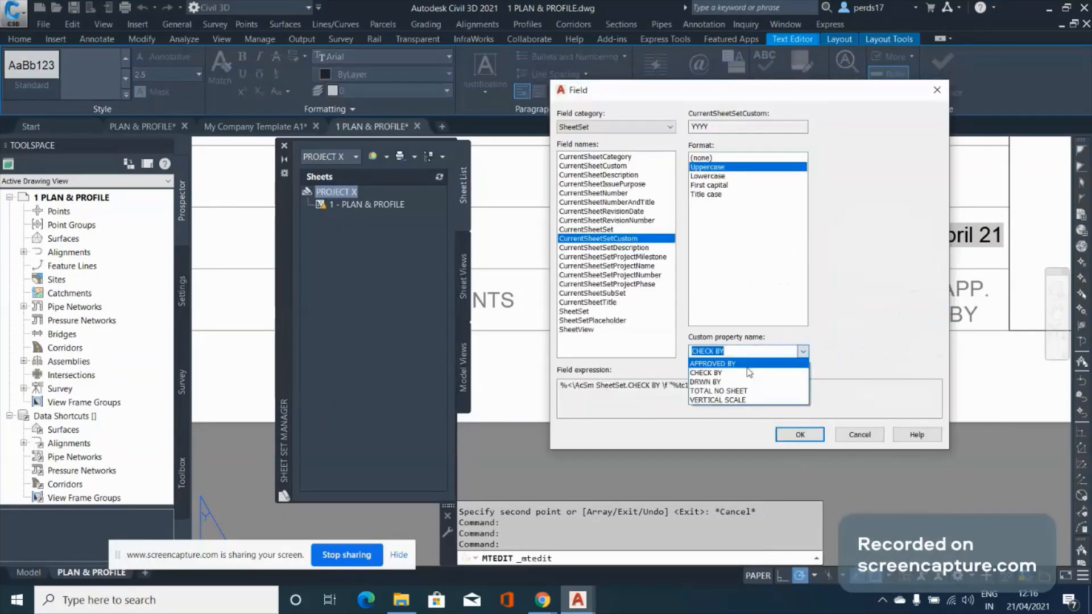
{"action": "left_click", "coordinate": [733, 383]}
{"action": "key", "text": "Return"}
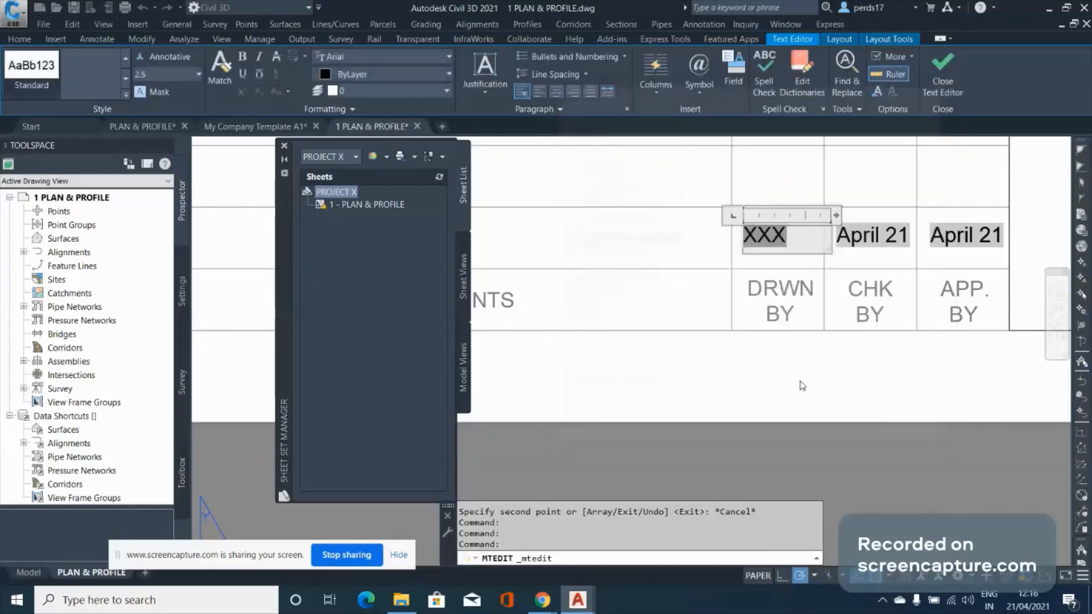
{"action": "left_click", "coordinate": [800, 382]}
{"action": "left_click", "coordinate": [864, 230]}
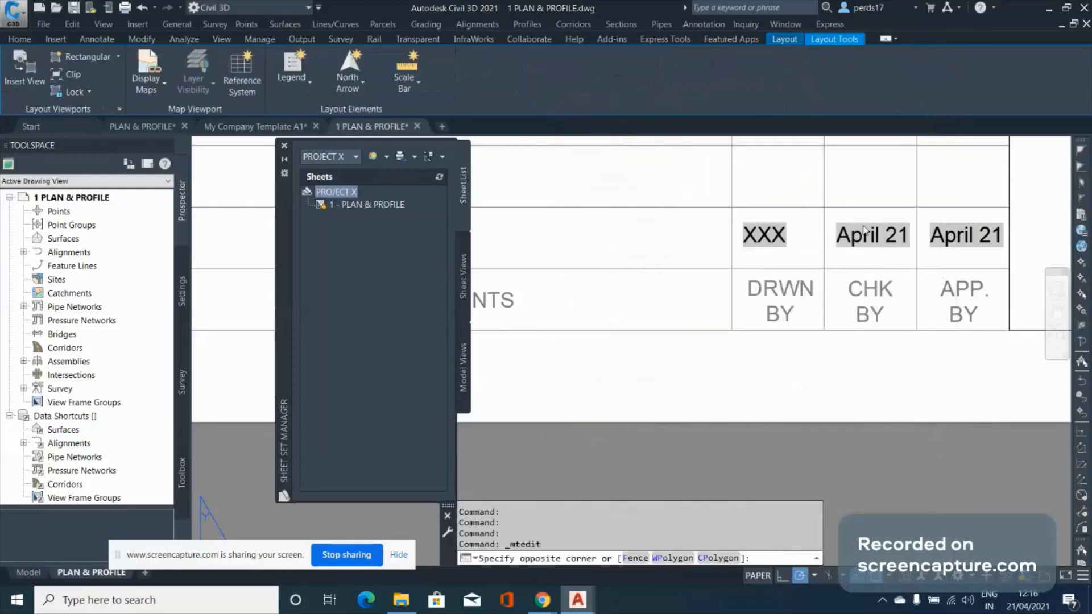
{"action": "key", "text": "Escape"}
Change the date field in the CHK BY cell to the CurrentSheetSetCustom field with the CHECK BY property
{"action": "double_click", "coordinate": [861, 225]}
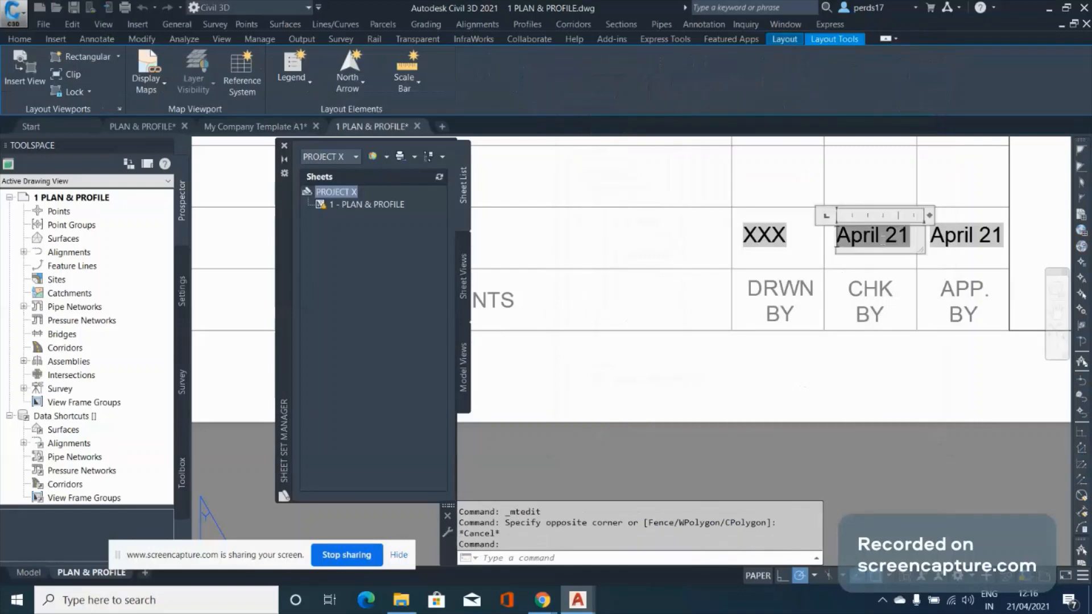
{"action": "right_click", "coordinate": [889, 240]}
{"action": "left_click", "coordinate": [927, 295]}
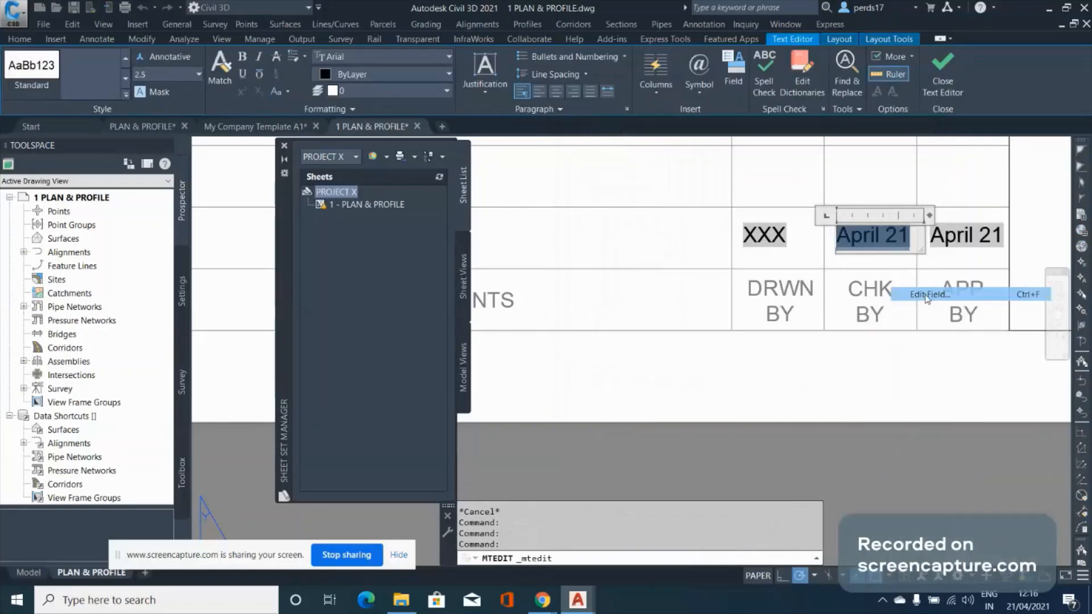
{"action": "left_click", "coordinate": [591, 127]}
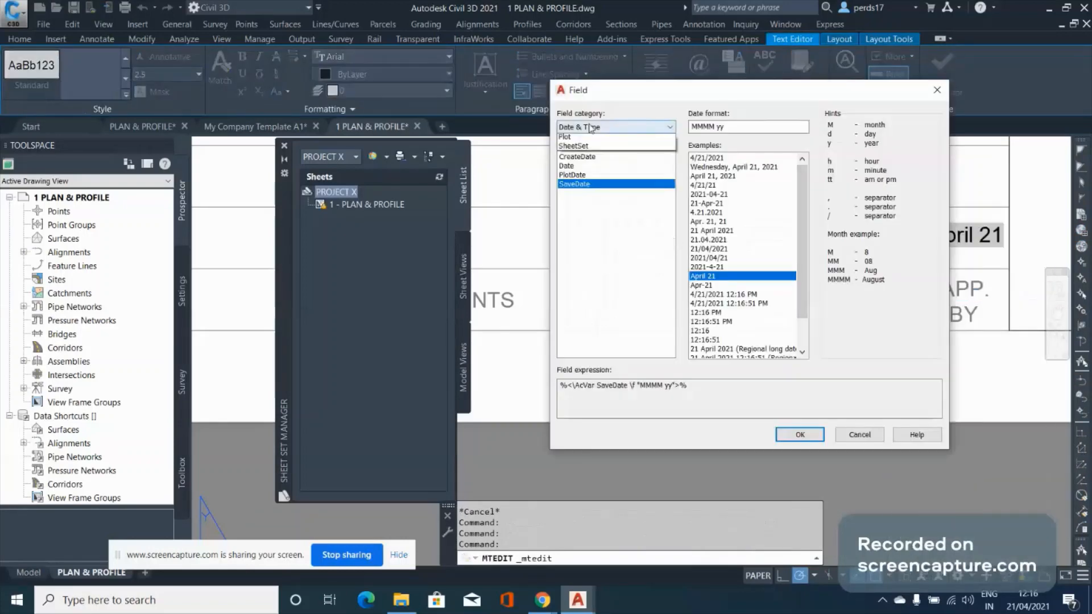
{"action": "left_click", "coordinate": [587, 222]}
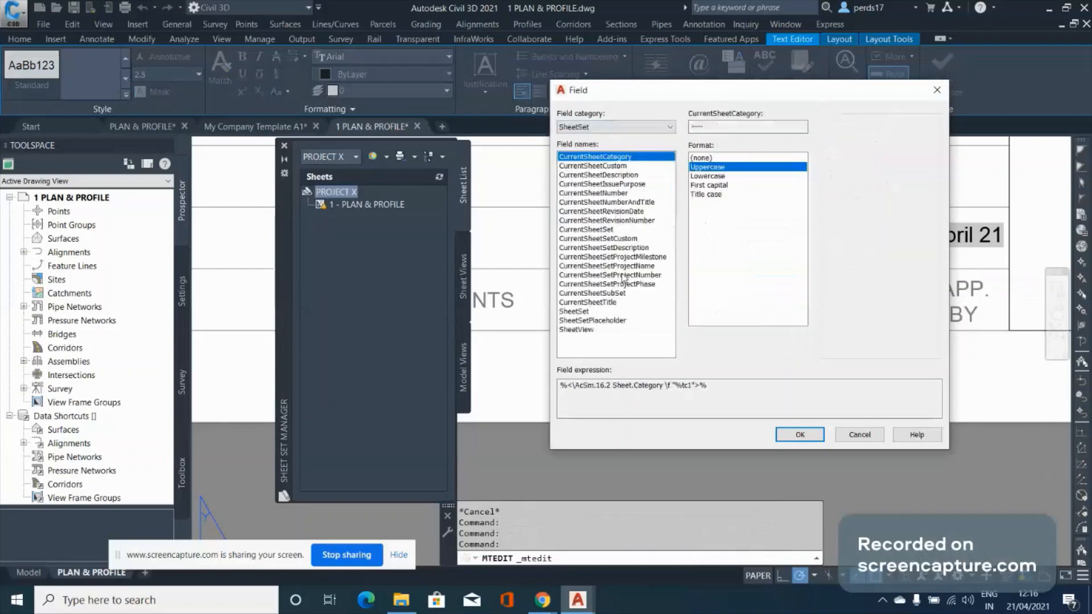
{"action": "left_click", "coordinate": [620, 239]}
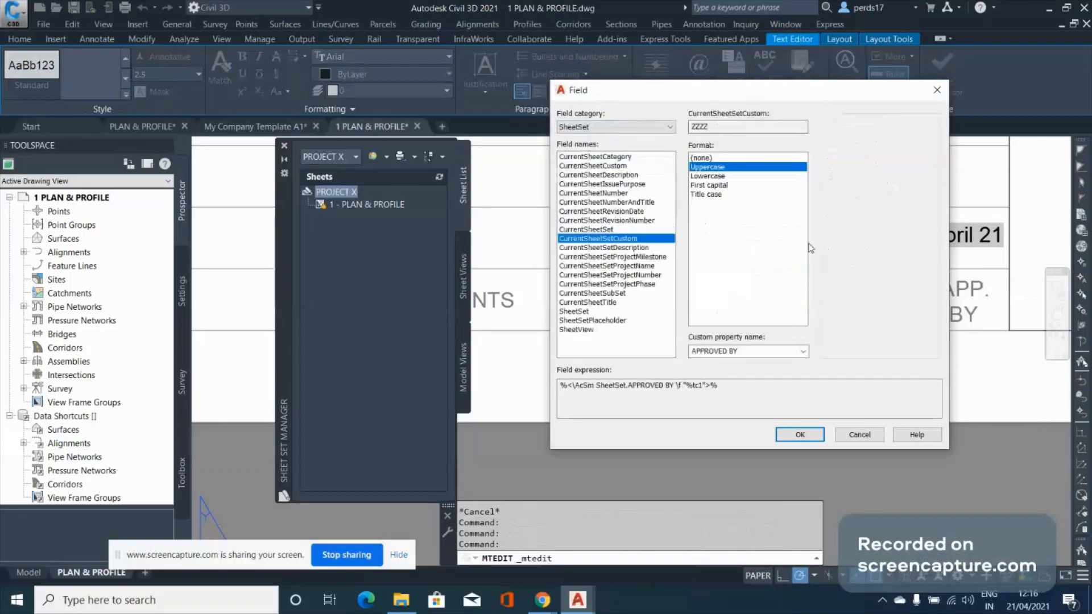
{"action": "left_click", "coordinate": [794, 354]}
{"action": "left_click", "coordinate": [729, 381]}
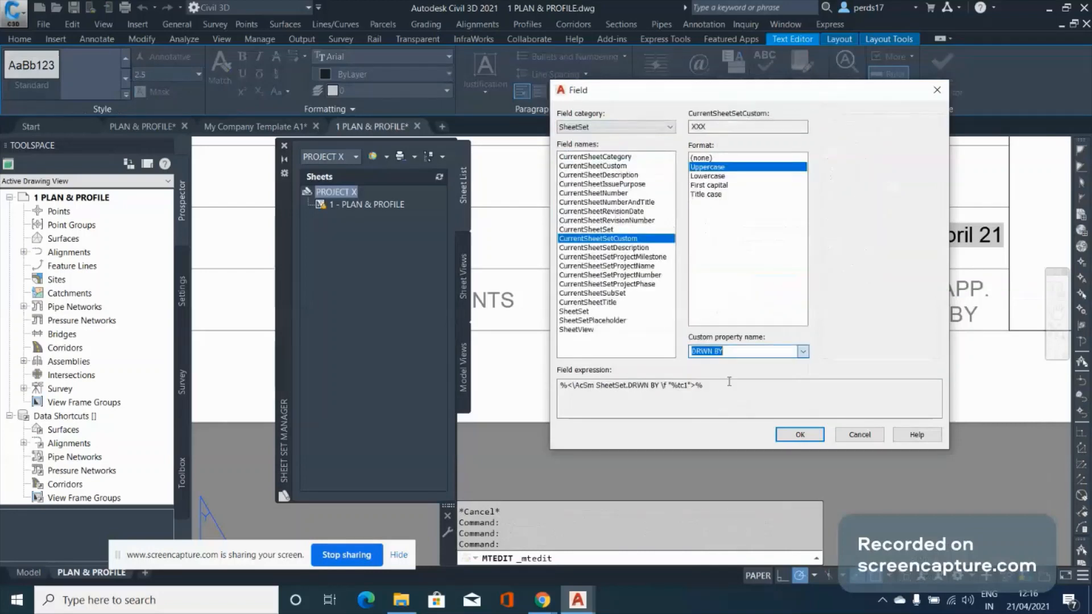
{"action": "left_click", "coordinate": [804, 352]}
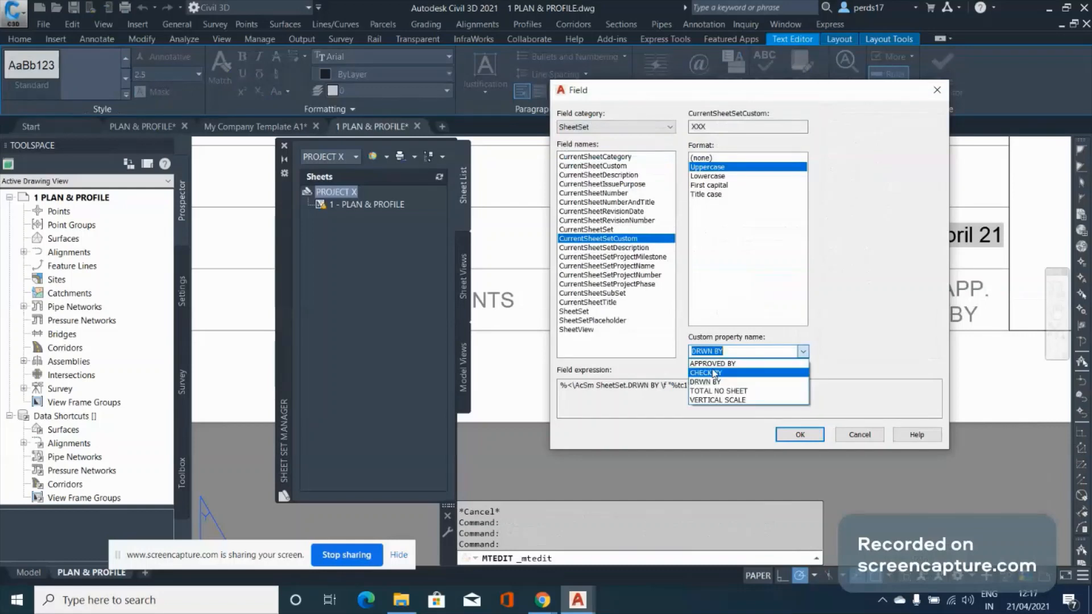
{"action": "left_click", "coordinate": [713, 373]}
{"action": "left_click", "coordinate": [799, 434]}
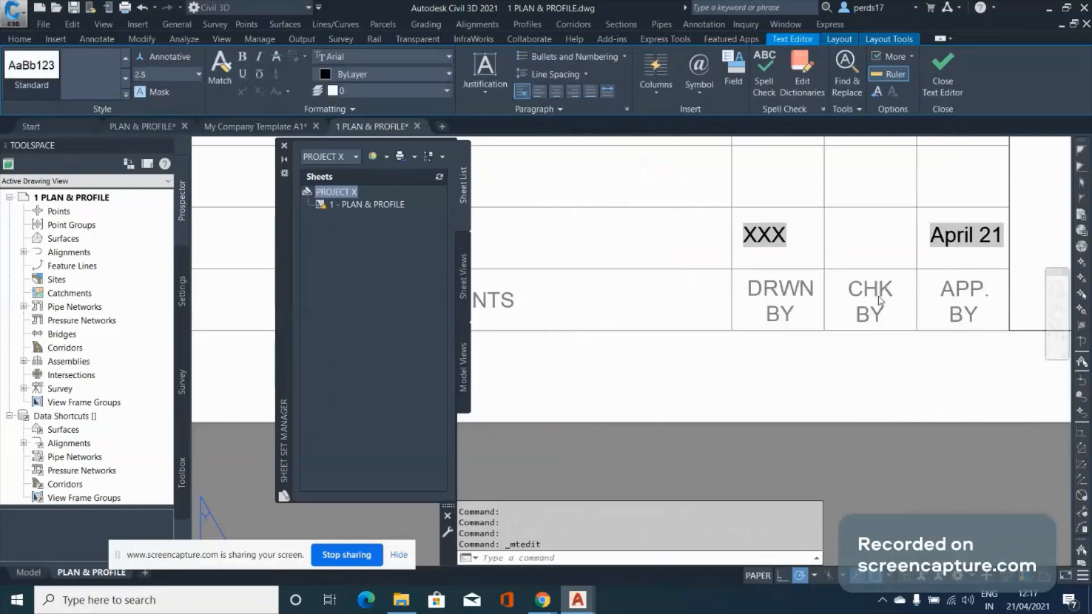
{"action": "left_click", "coordinate": [878, 300]}
Change the date field in the APP. BY cell to the CurrentSheetSetCustom field with the APPROVED BY property
{"action": "double_click", "coordinate": [968, 227]}
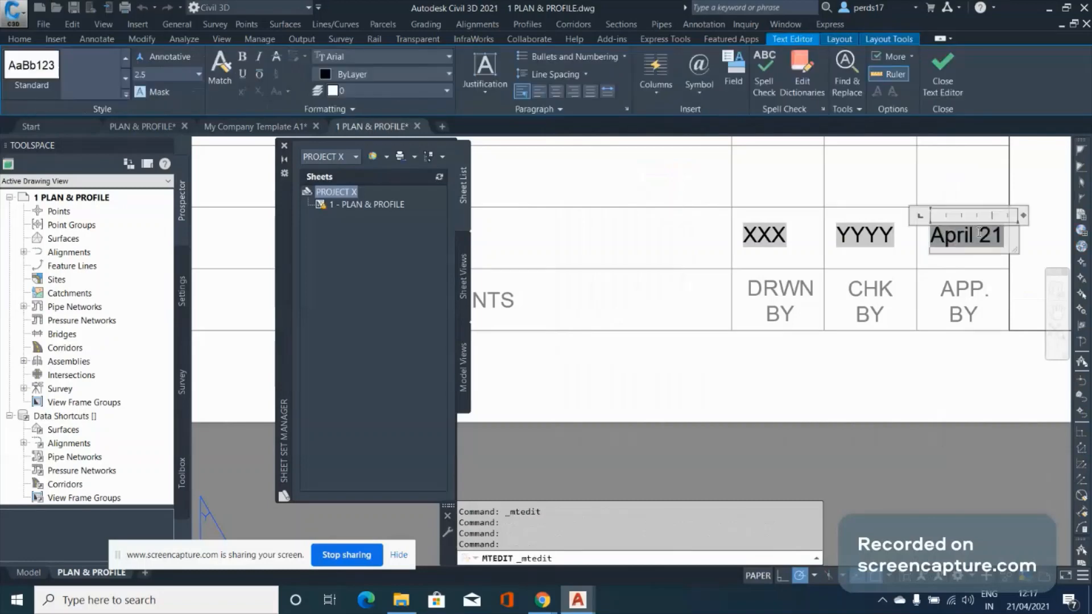
{"action": "right_click", "coordinate": [978, 232]}
{"action": "left_click", "coordinate": [978, 294]}
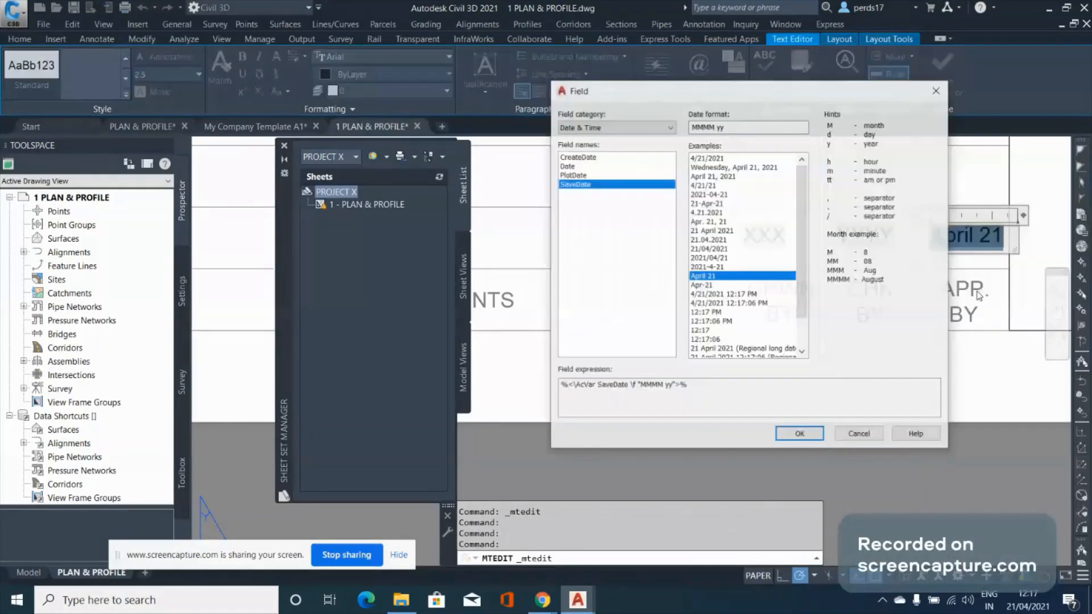
{"action": "left_click", "coordinate": [615, 127]}
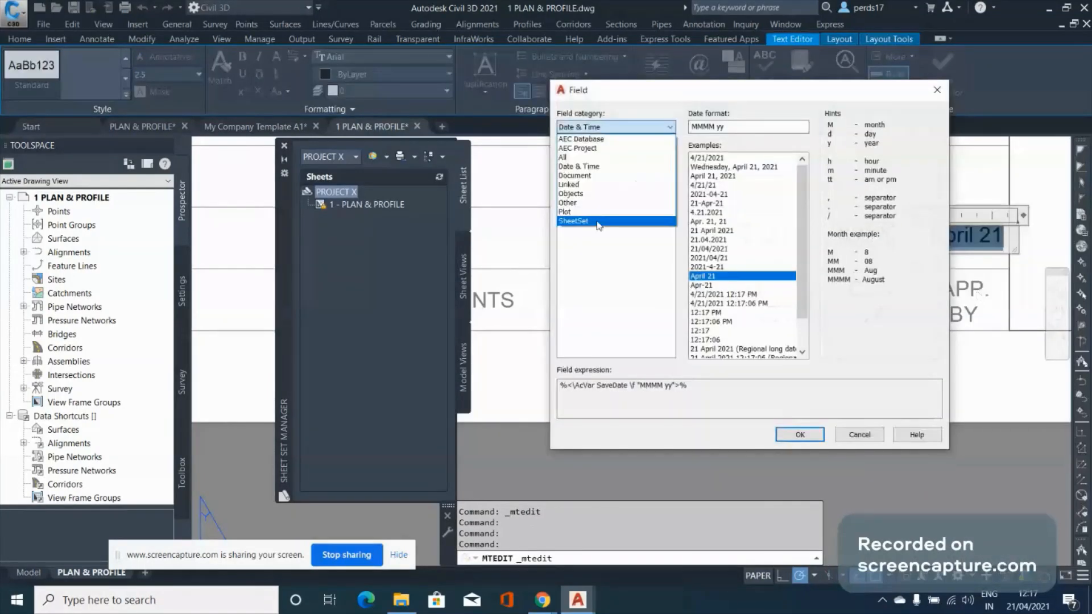
{"action": "left_click", "coordinate": [598, 222]}
{"action": "left_click", "coordinate": [598, 239]}
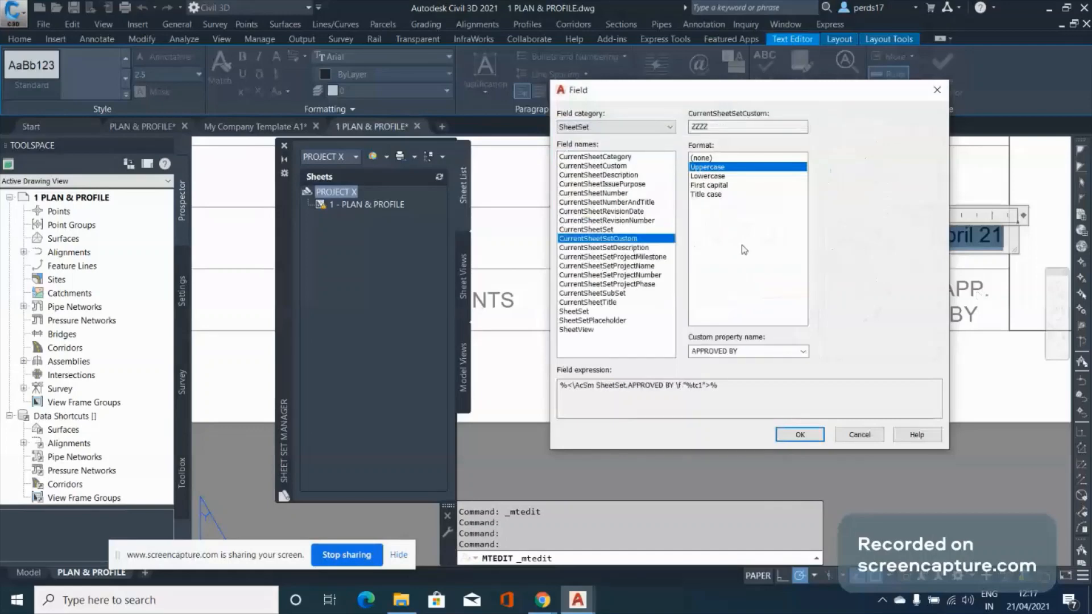
{"action": "left_click", "coordinate": [800, 433]}
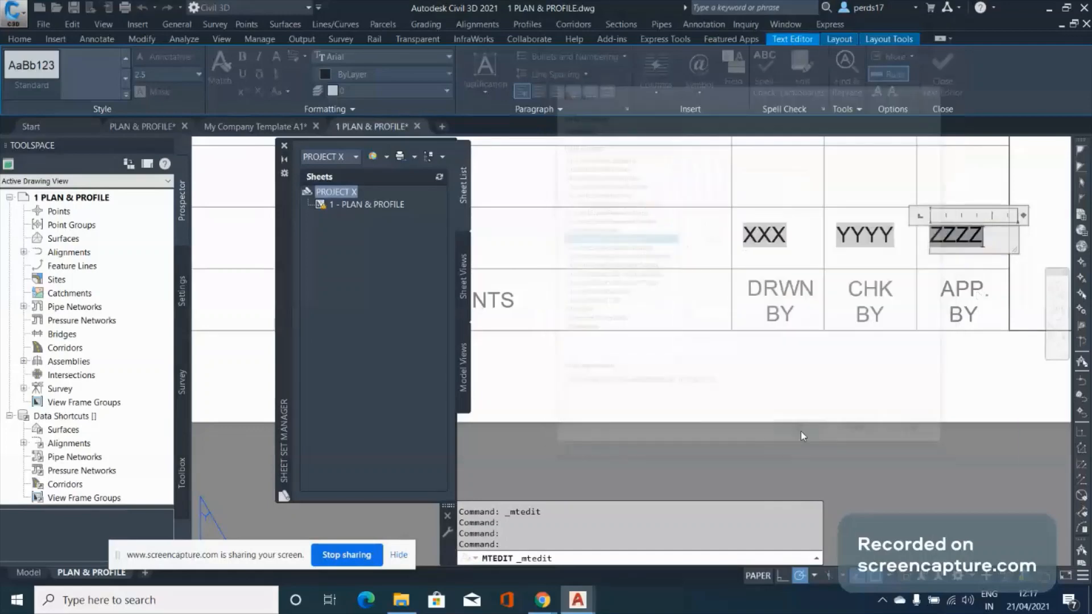
{"action": "left_click", "coordinate": [851, 366]}
Copy the DRWN BY cell's XXX field text into the COMMENTS cell of the same revision row
{"action": "scroll", "coordinate": [919, 236], "scroll_direction": "down", "scroll_amount": 2}
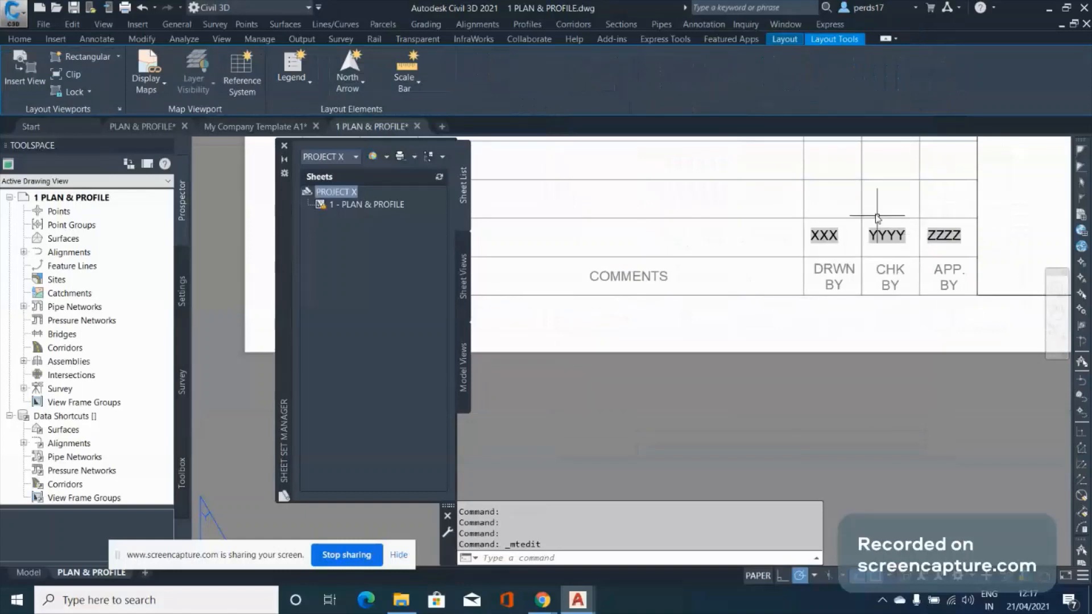
{"action": "left_click", "coordinate": [828, 240]}
{"action": "type", "text": "c"}
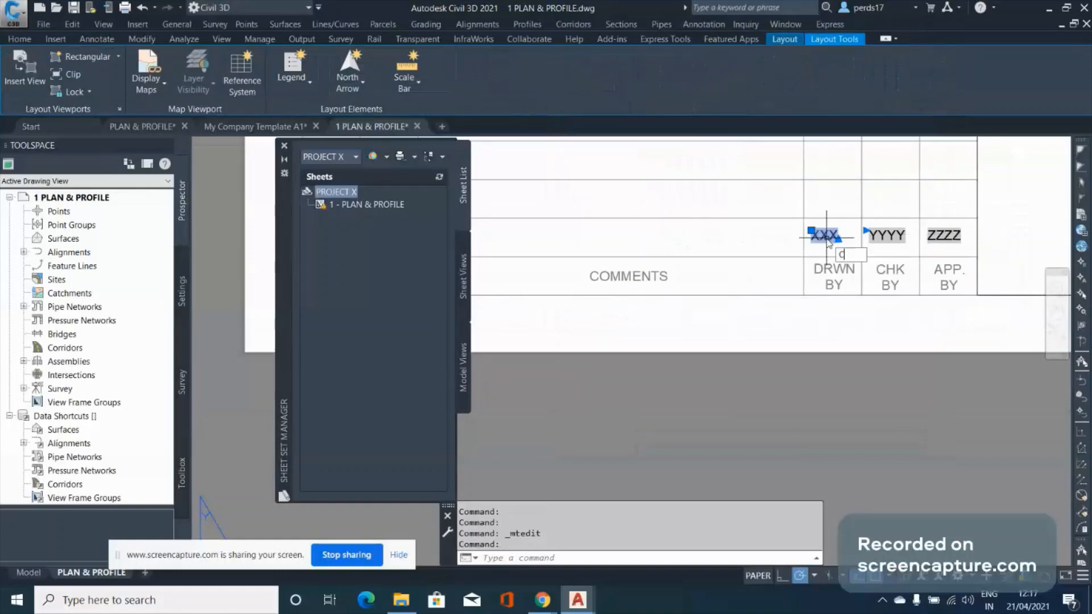
{"action": "type", "text": "o"}
{"action": "key", "text": "Return"}
{"action": "left_click", "coordinate": [827, 236]}
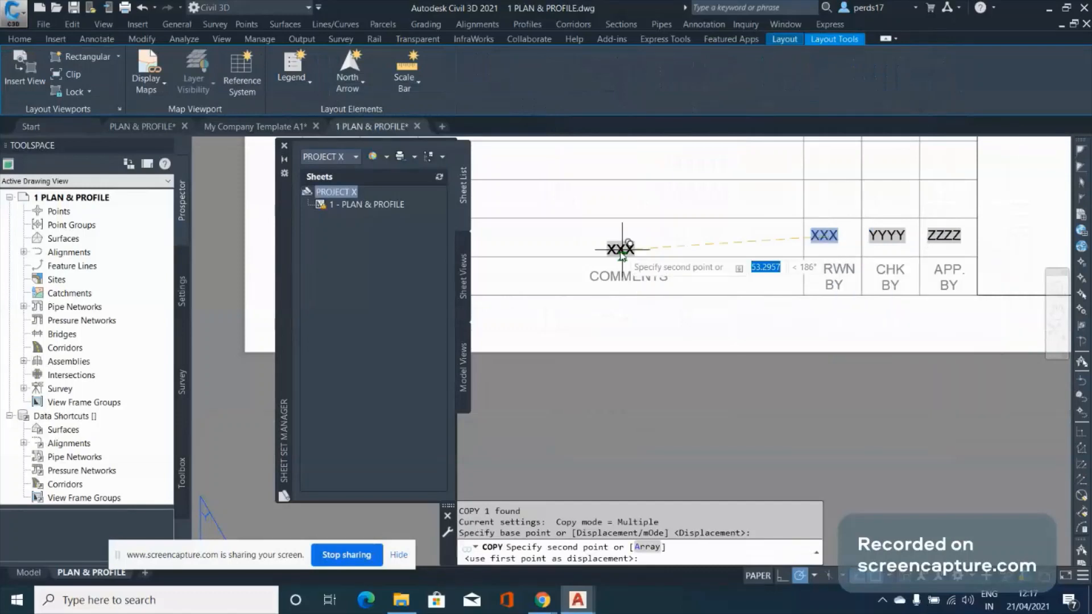
{"action": "scroll", "coordinate": [622, 251], "scroll_direction": "up", "scroll_amount": 3}
{"action": "left_click", "coordinate": [677, 236]}
{"action": "key", "text": "Escape"}
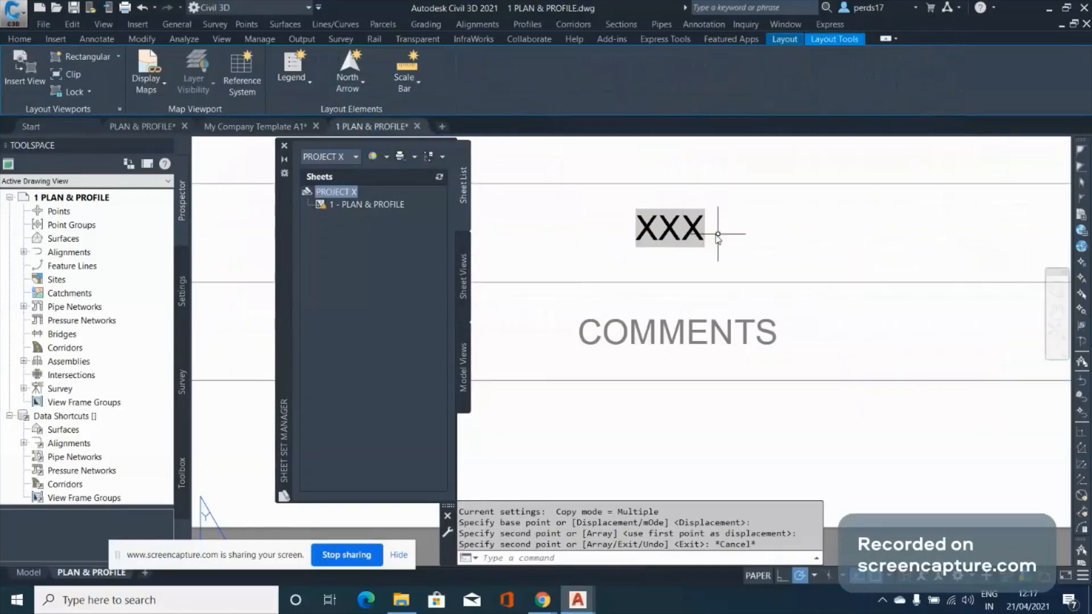
{"action": "left_click", "coordinate": [692, 224]}
{"action": "double_click", "coordinate": [692, 225]}
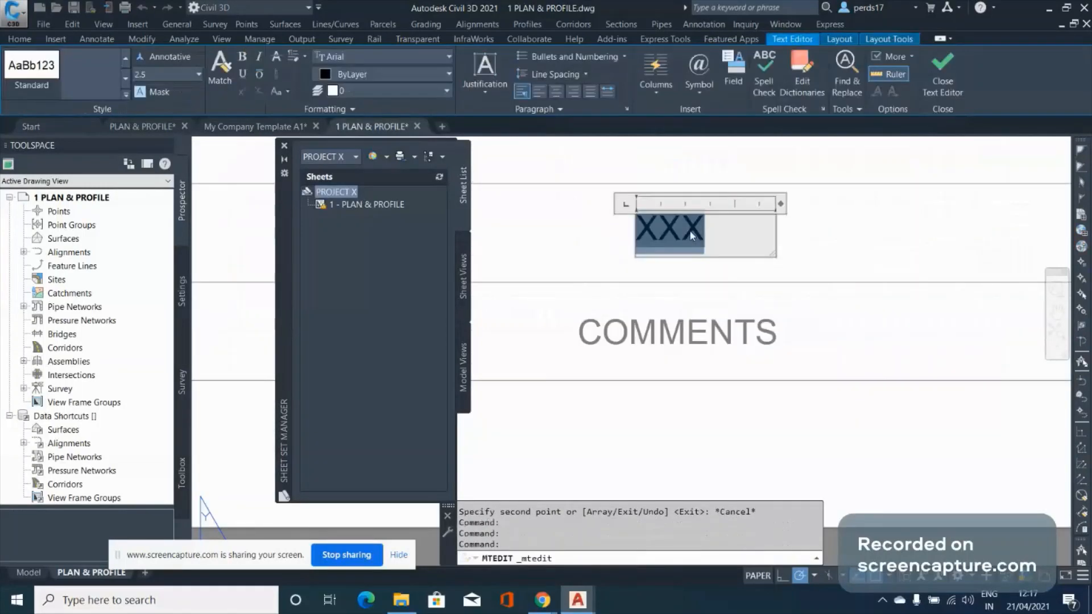
{"action": "right_click", "coordinate": [693, 237]}
{"action": "left_click", "coordinate": [736, 294]}
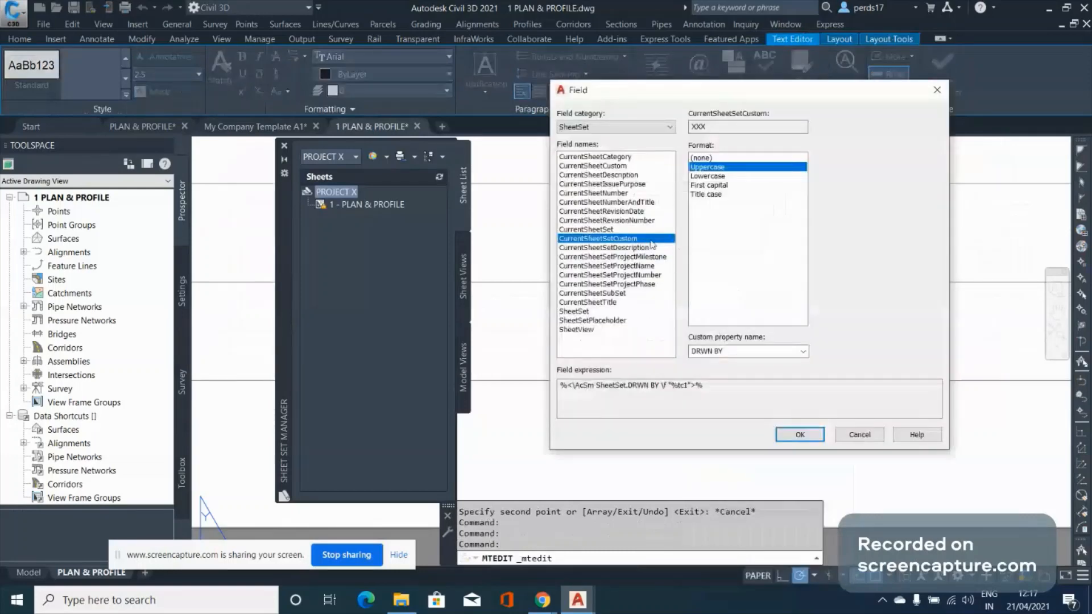
{"action": "left_click", "coordinate": [605, 229]}
{"action": "left_click", "coordinate": [605, 238]}
{"action": "left_click", "coordinate": [609, 248]}
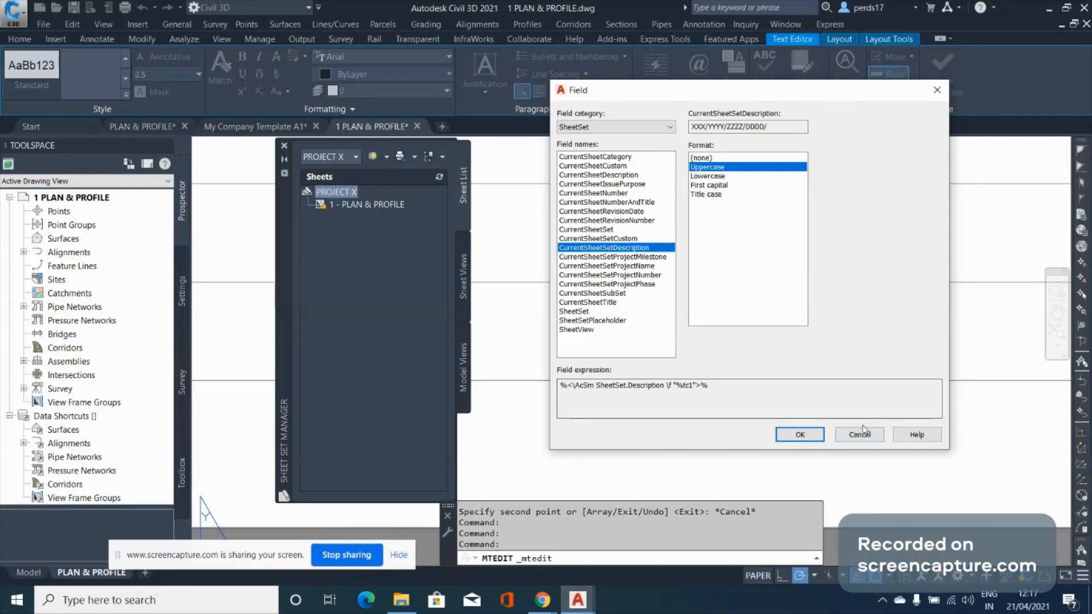
{"action": "left_click", "coordinate": [585, 330]}
{"action": "left_click", "coordinate": [587, 320]}
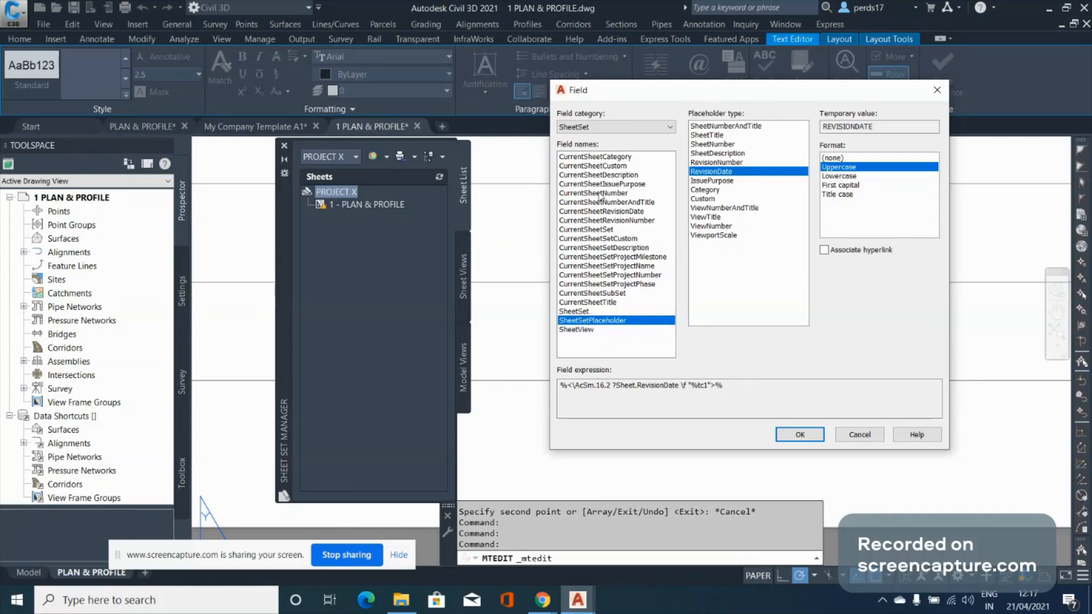
{"action": "left_click", "coordinate": [799, 434]}
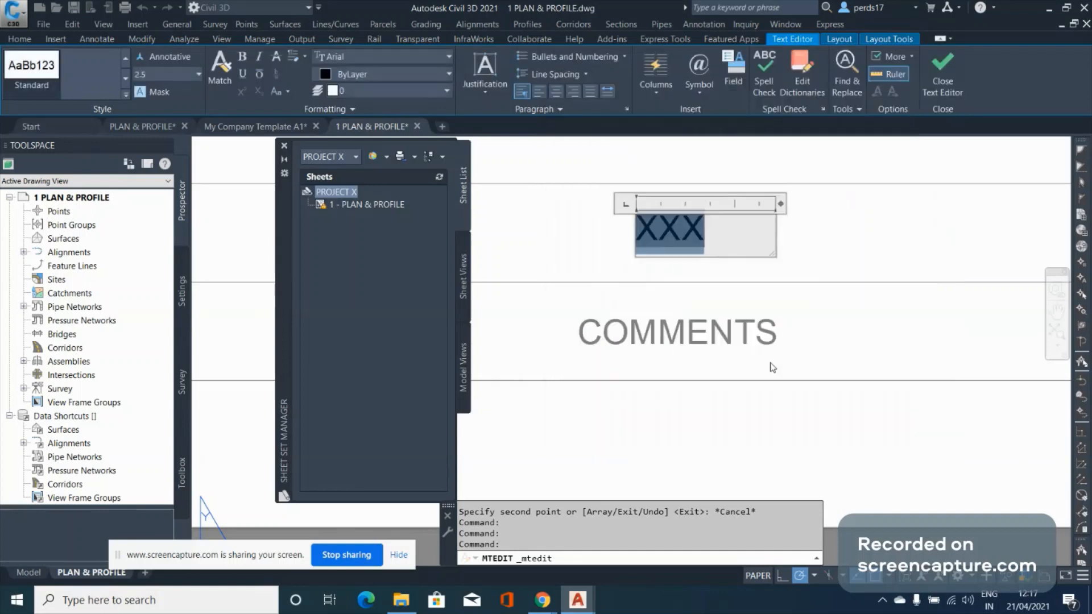
{"action": "left_click", "coordinate": [810, 273]}
Start a new custom property named COMMENTS in the PROJECT X sheet set's properties
{"action": "right_click", "coordinate": [347, 191]}
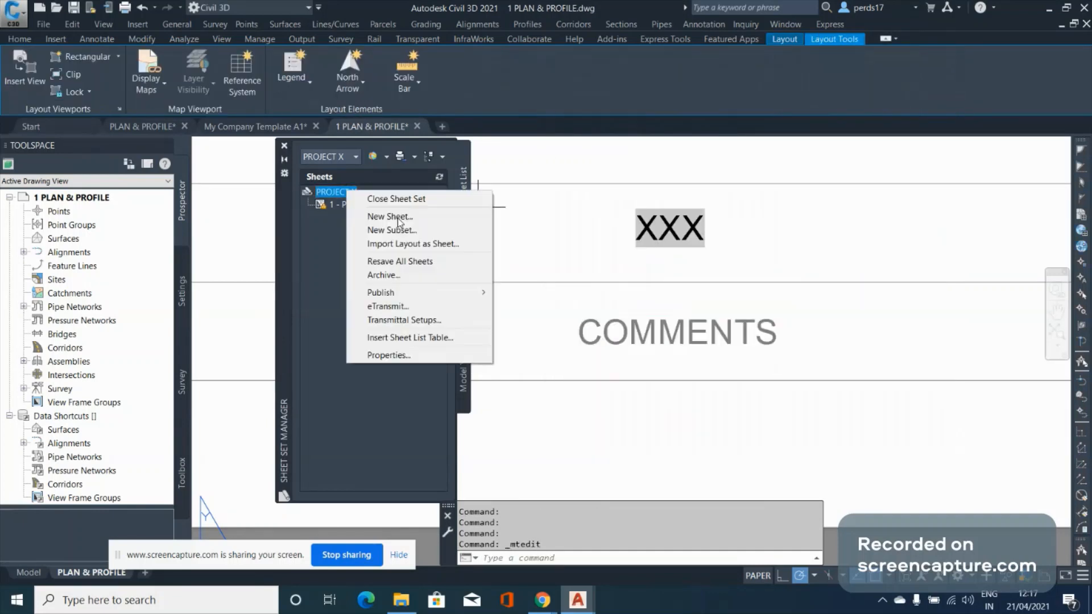
{"action": "left_click", "coordinate": [398, 355]}
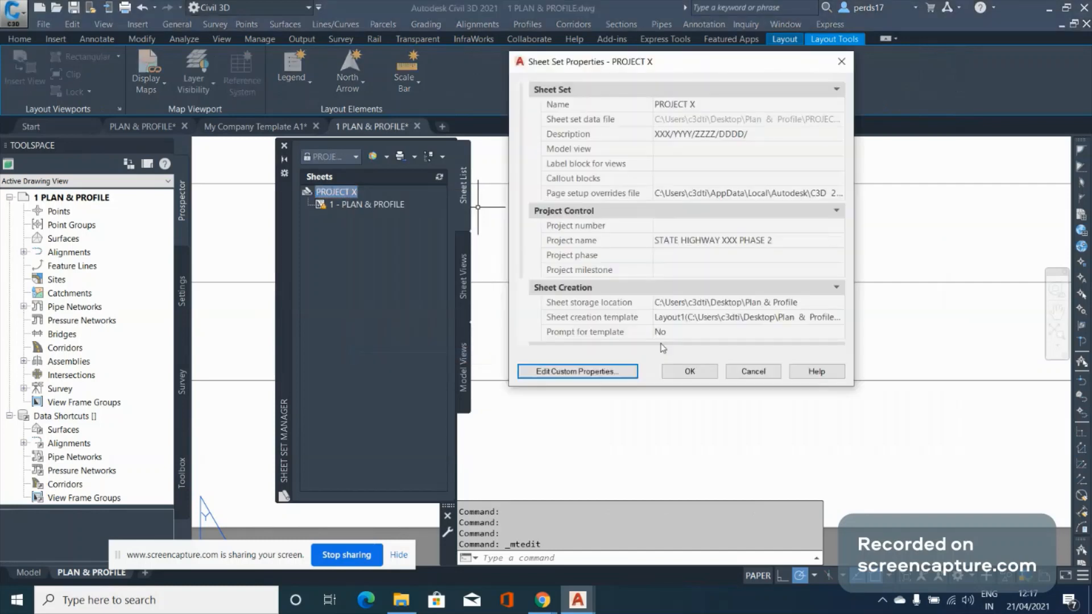
{"action": "left_click", "coordinate": [602, 373]}
{"action": "left_click", "coordinate": [682, 236]}
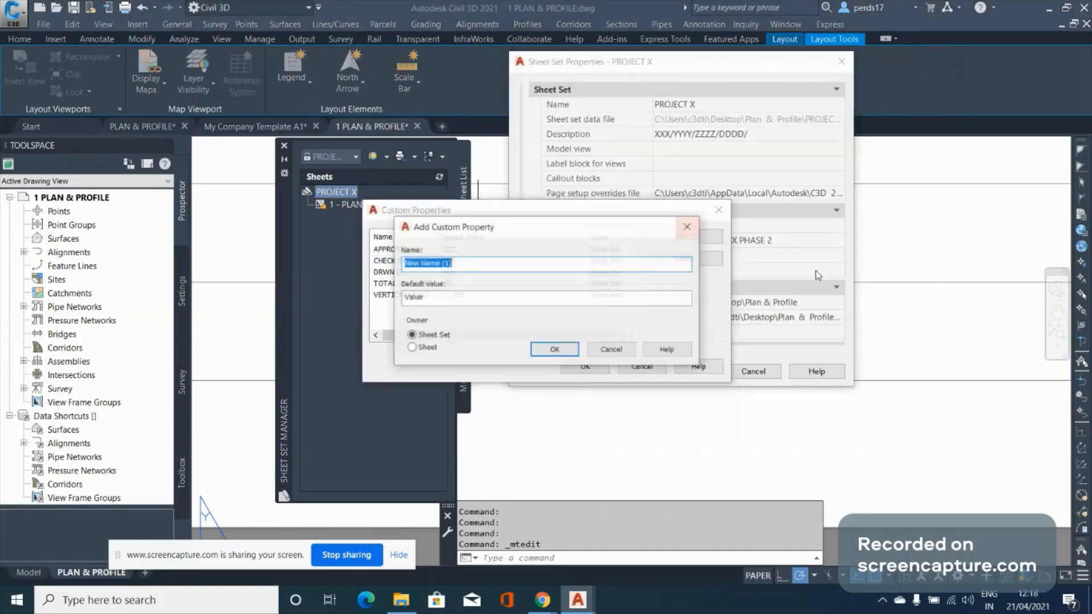
{"action": "type", "text": "CO"}
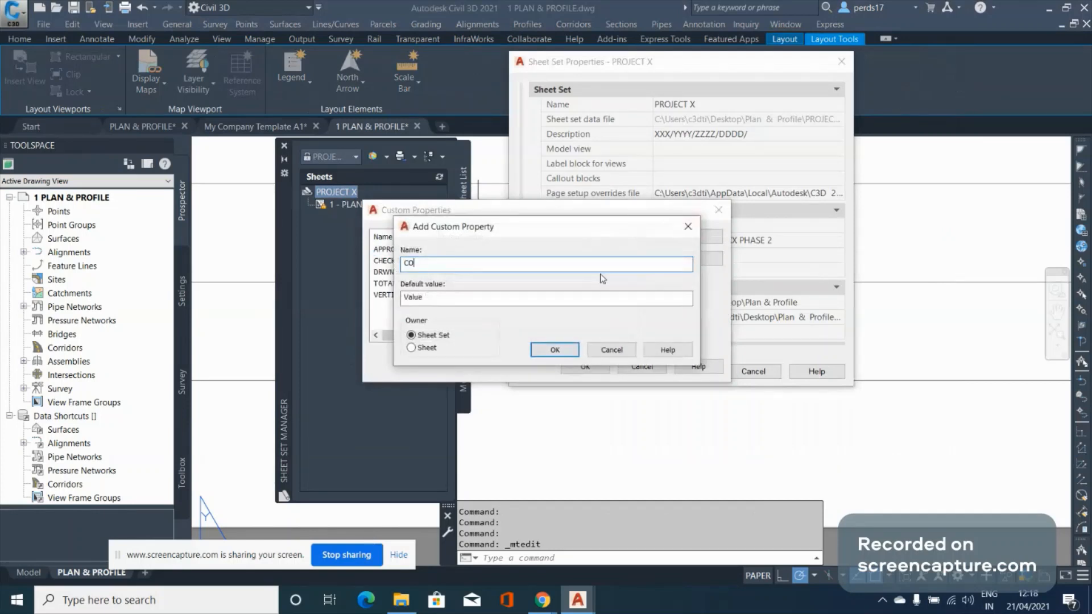
{"action": "type", "text": "MMENTS"}
Give the COMMENTS property the default value DRAFT SUBMISSION, owned by the sheet set, and save the sheet set properties
{"action": "left_click", "coordinate": [429, 299]}
{"action": "left_click_drag", "start_coordinate": [430, 299], "coordinate": [379, 300]}
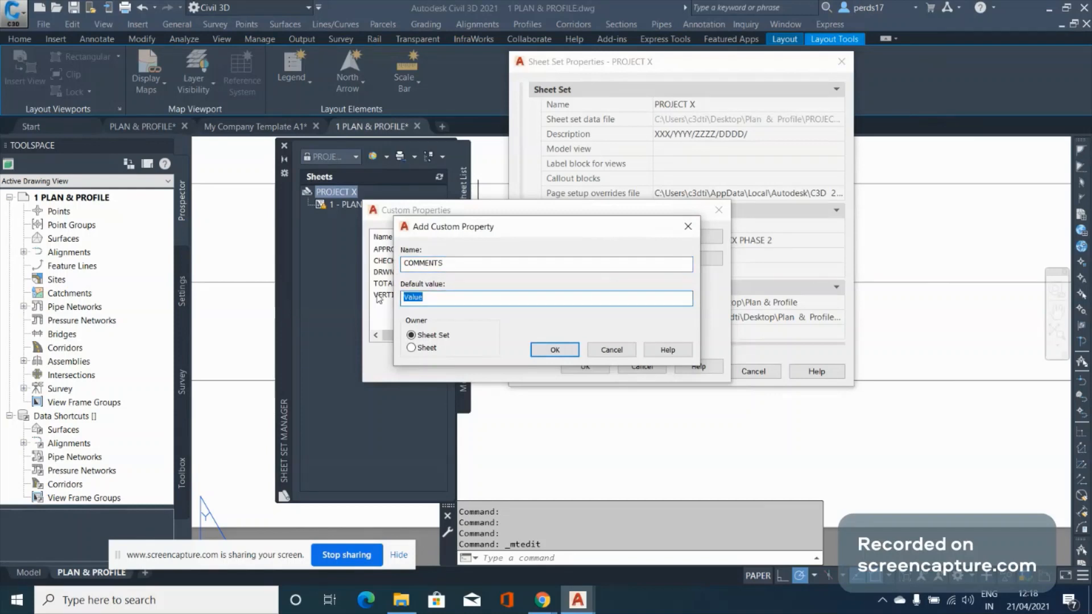
{"action": "key", "text": "BackSpace"}
{"action": "type", "text": "FIR"}
{"action": "key", "text": "BackSpace"}
{"action": "key", "text": "BackSpace"}
{"action": "key", "text": "BackSpace"}
{"action": "type", "text": "DRAFT SUBMISSION"}
{"action": "left_click", "coordinate": [554, 351]}
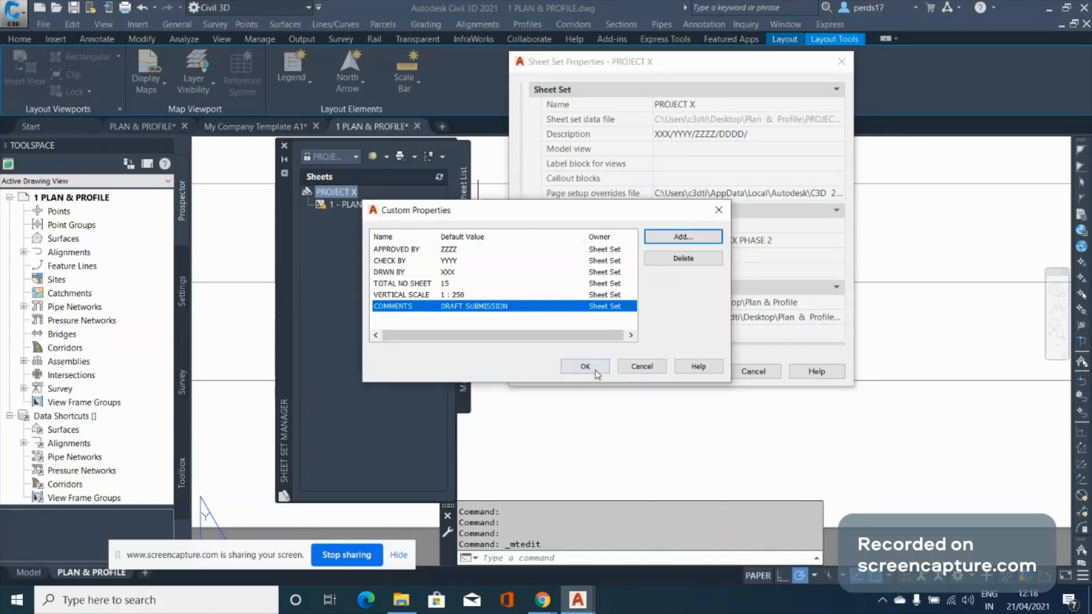
{"action": "left_click", "coordinate": [585, 367]}
{"action": "left_click", "coordinate": [691, 370]}
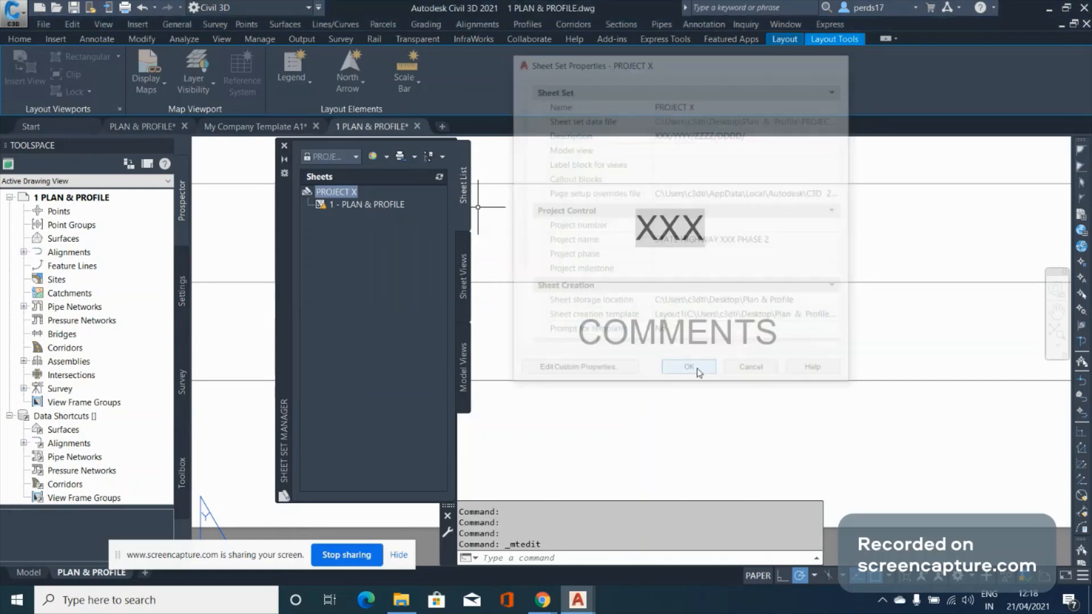
Change the XXX field in the COMMENTS cell to the COMMENTS custom property and widen its text box to fit one line
{"action": "left_click", "coordinate": [739, 227]}
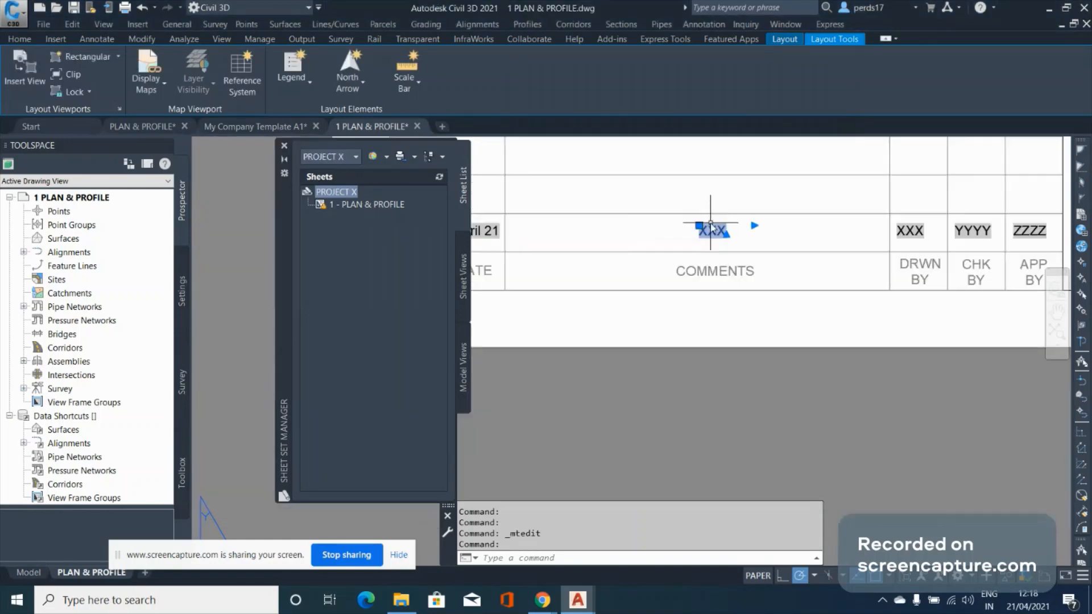
{"action": "double_click", "coordinate": [716, 229]}
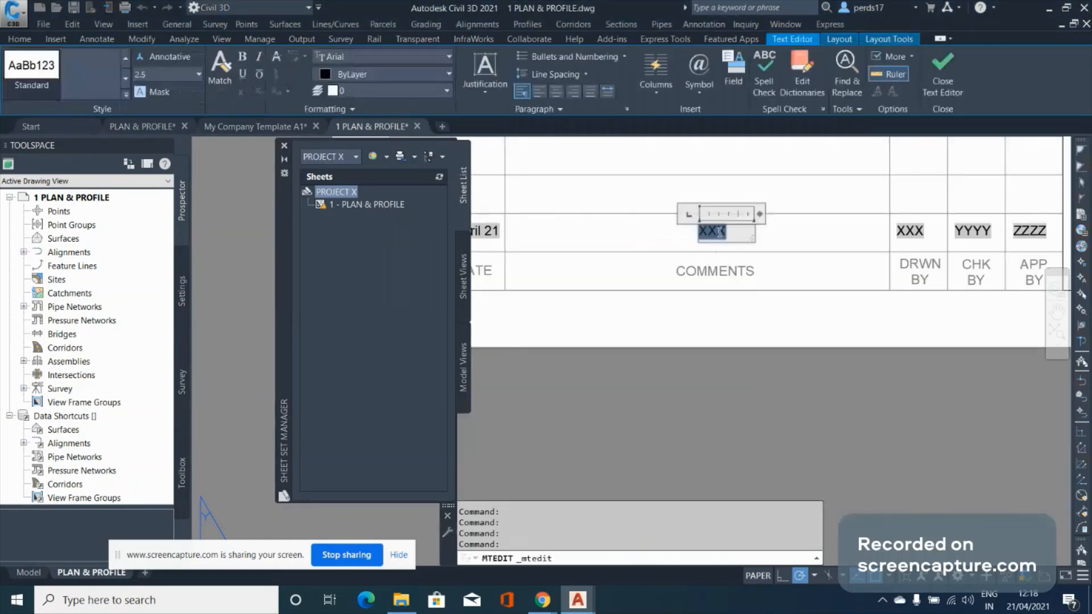
{"action": "right_click", "coordinate": [719, 232]}
{"action": "left_click", "coordinate": [760, 295]}
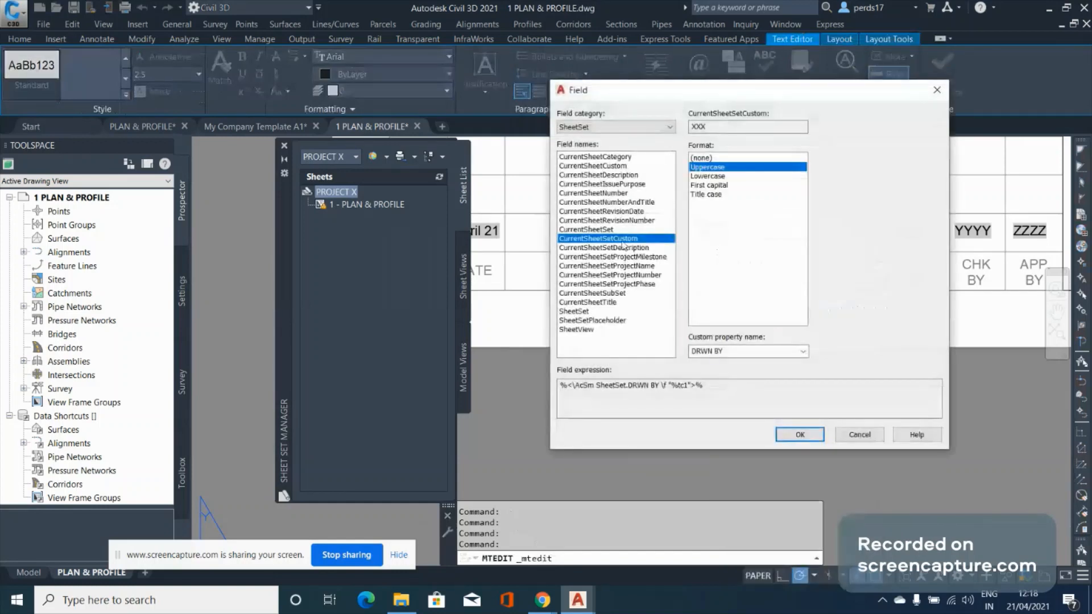
{"action": "left_click", "coordinate": [790, 355]}
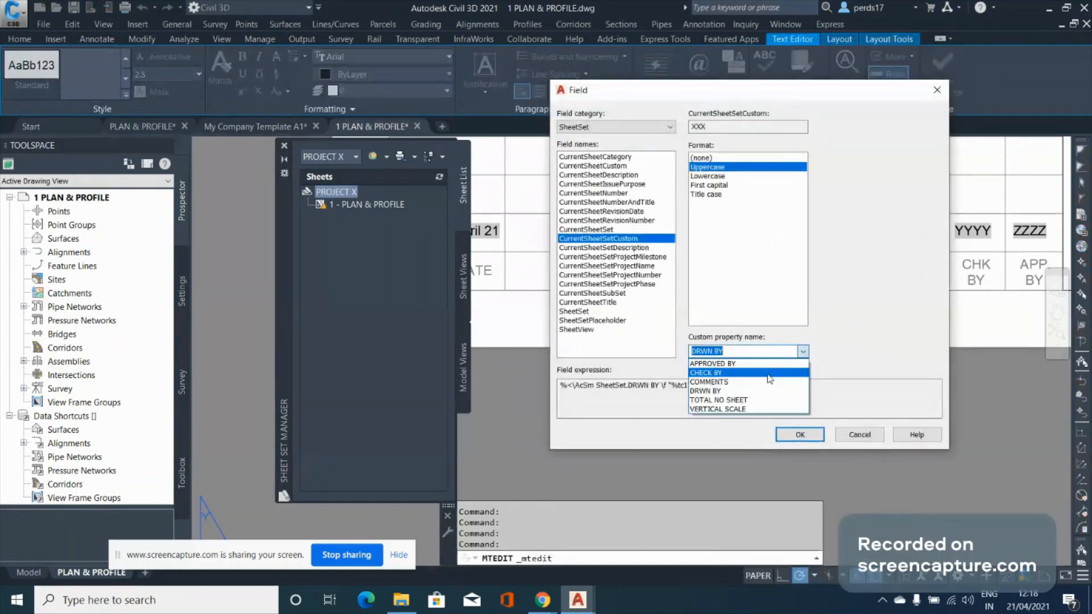
{"action": "left_click", "coordinate": [729, 382]}
{"action": "left_click", "coordinate": [796, 435]}
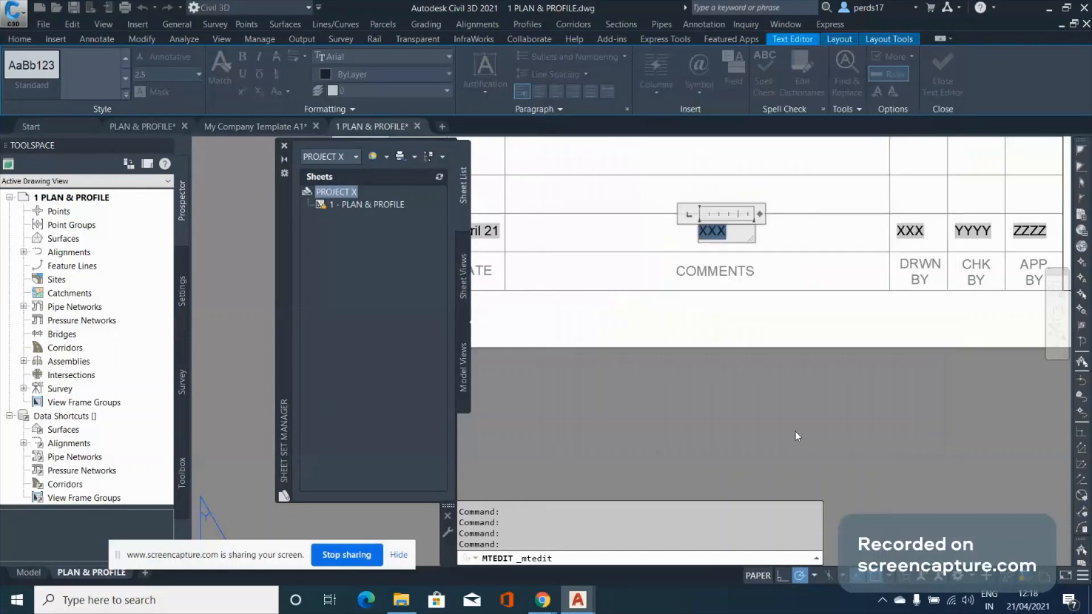
{"action": "left_click_drag", "start_coordinate": [760, 214], "coordinate": [871, 212]}
{"action": "left_click", "coordinate": [718, 283]}
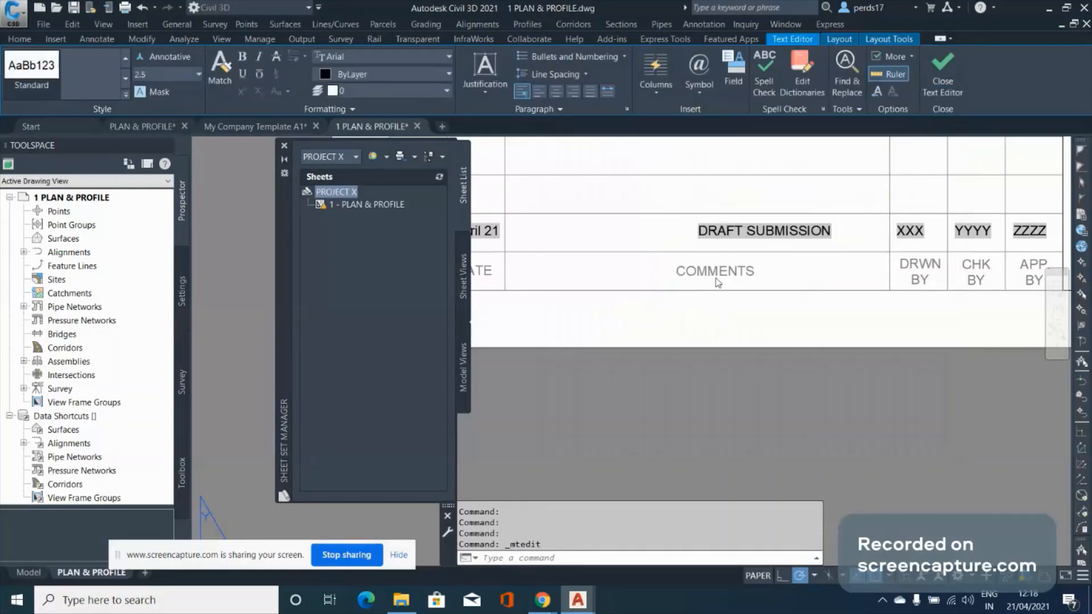
Move the DRAFT SUBMISSION text horizontally to the left so it sits near the middle of the COMMENTS cell
{"action": "type", "text": "m"}
{"action": "key", "text": "Return"}
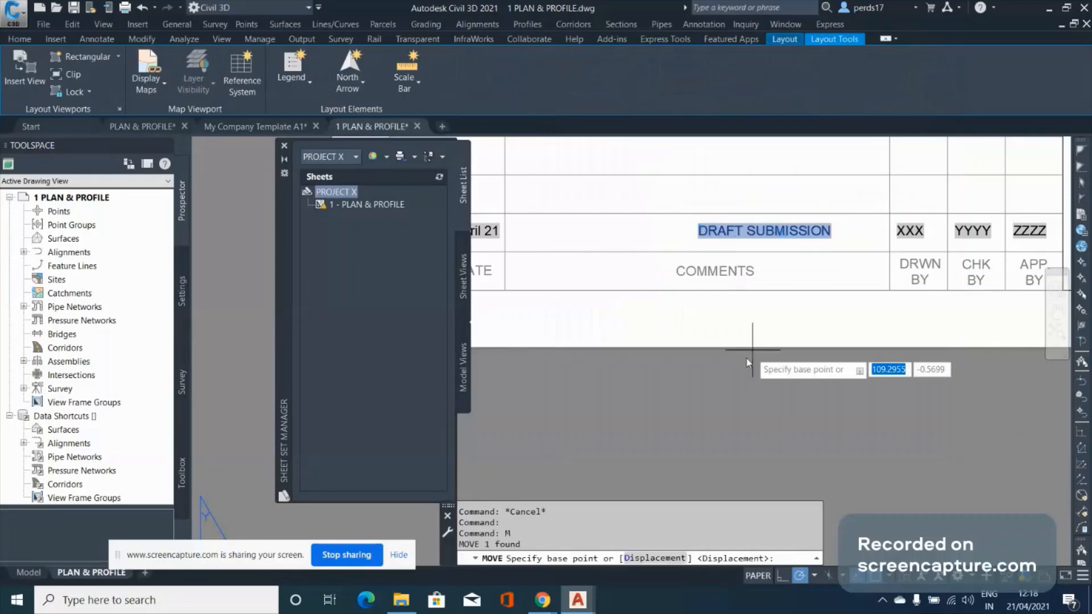
{"action": "left_click", "coordinate": [739, 394]}
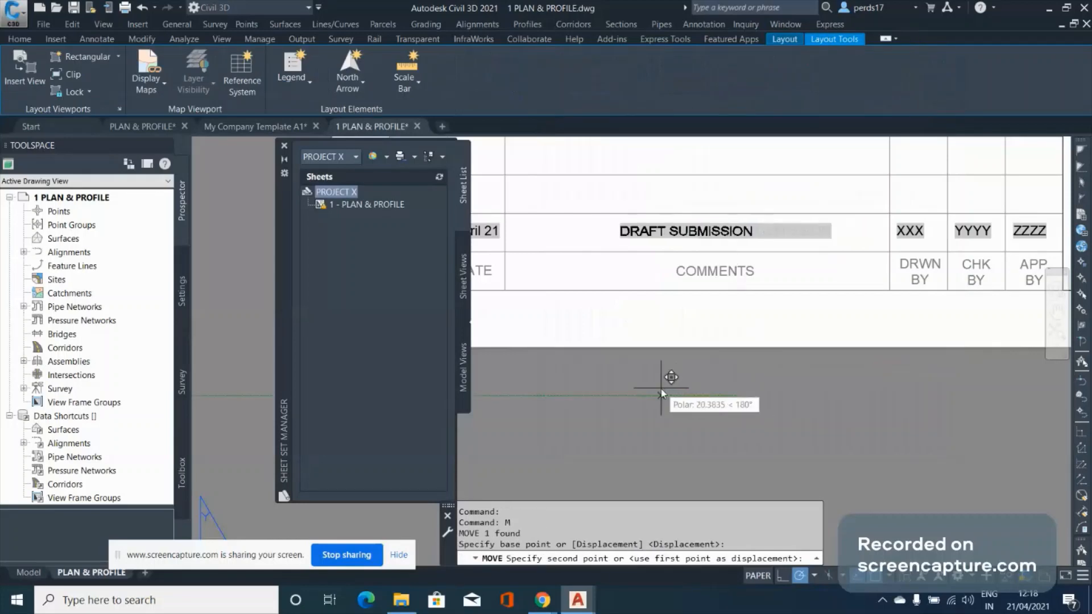
{"action": "key", "text": "Escape"}
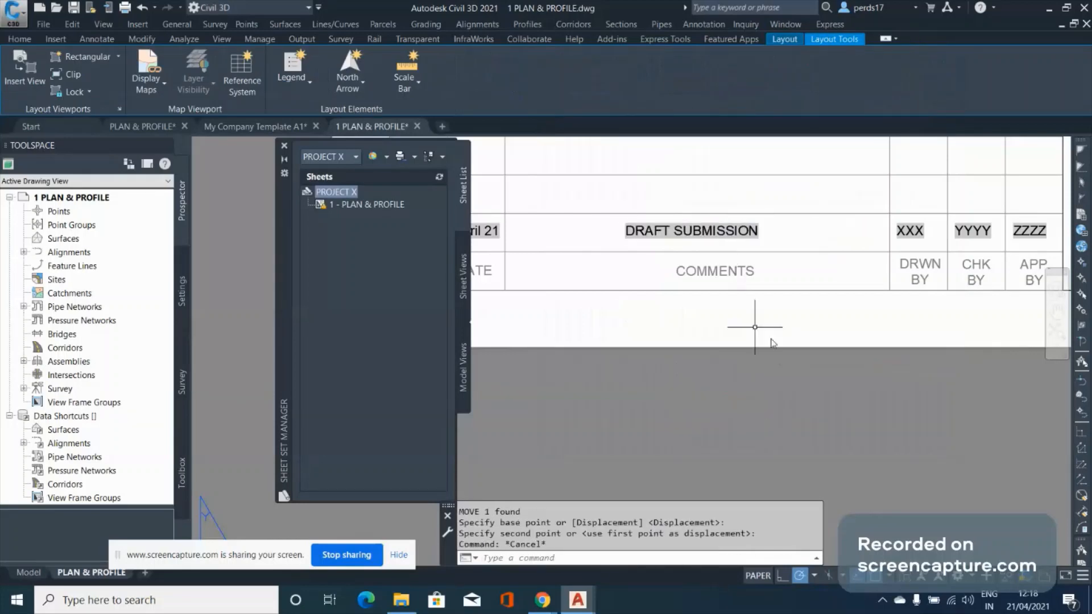
Examine the filled revision row and the title block fields across the whole sheet
{"action": "scroll", "coordinate": [772, 343], "scroll_direction": "down", "scroll_amount": 3}
{"action": "scroll", "coordinate": [770, 303], "scroll_direction": "up", "scroll_amount": 1}
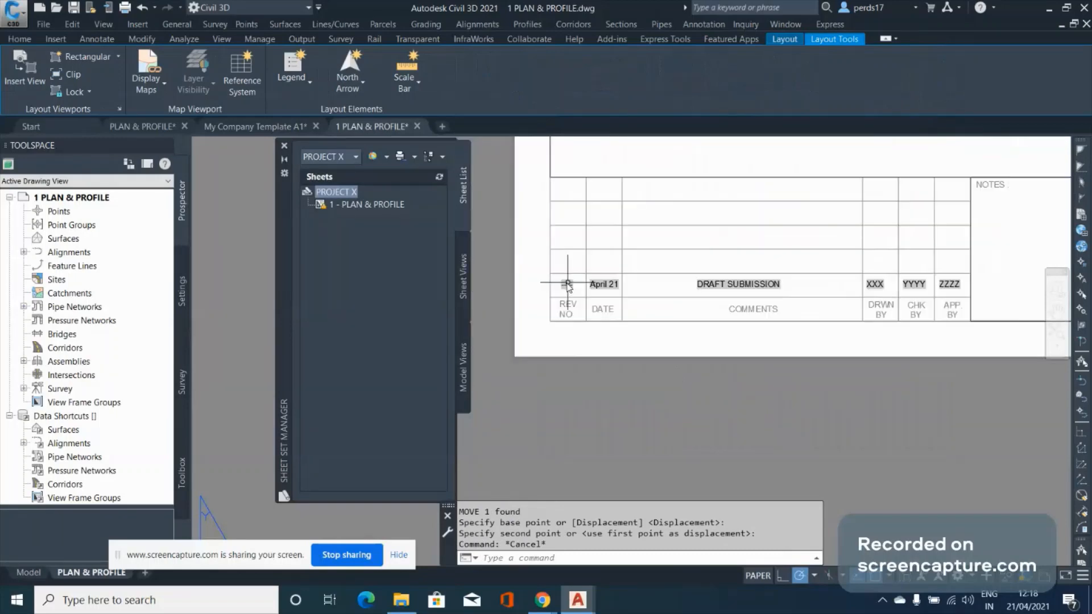
{"action": "scroll", "coordinate": [586, 336], "scroll_direction": "down", "scroll_amount": 4}
{"action": "scroll", "coordinate": [720, 344], "scroll_direction": "down", "scroll_amount": 1}
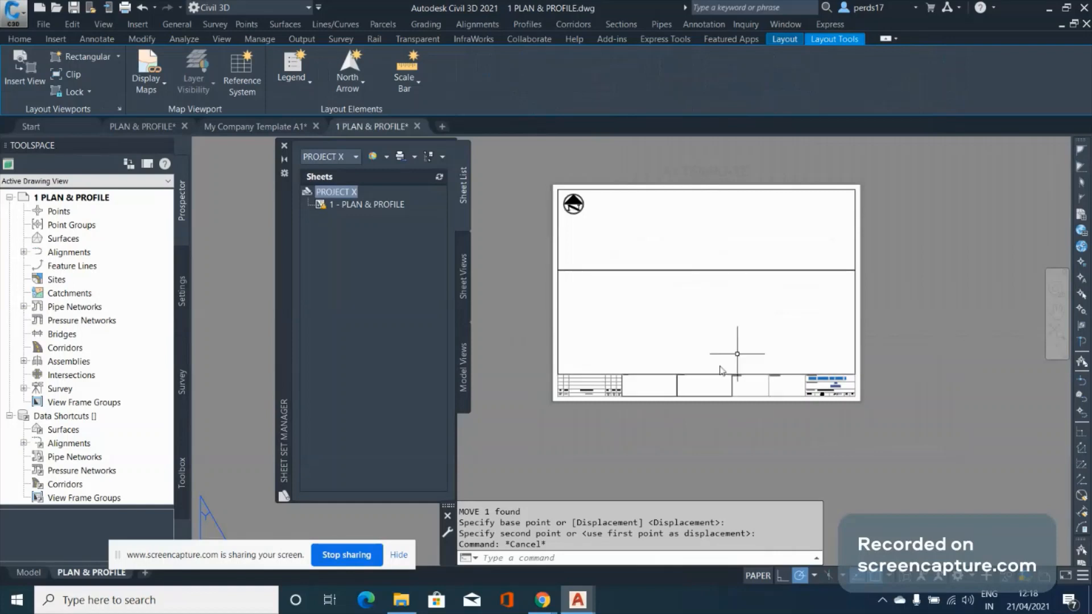
{"action": "scroll", "coordinate": [671, 390], "scroll_direction": "up", "scroll_amount": 2}
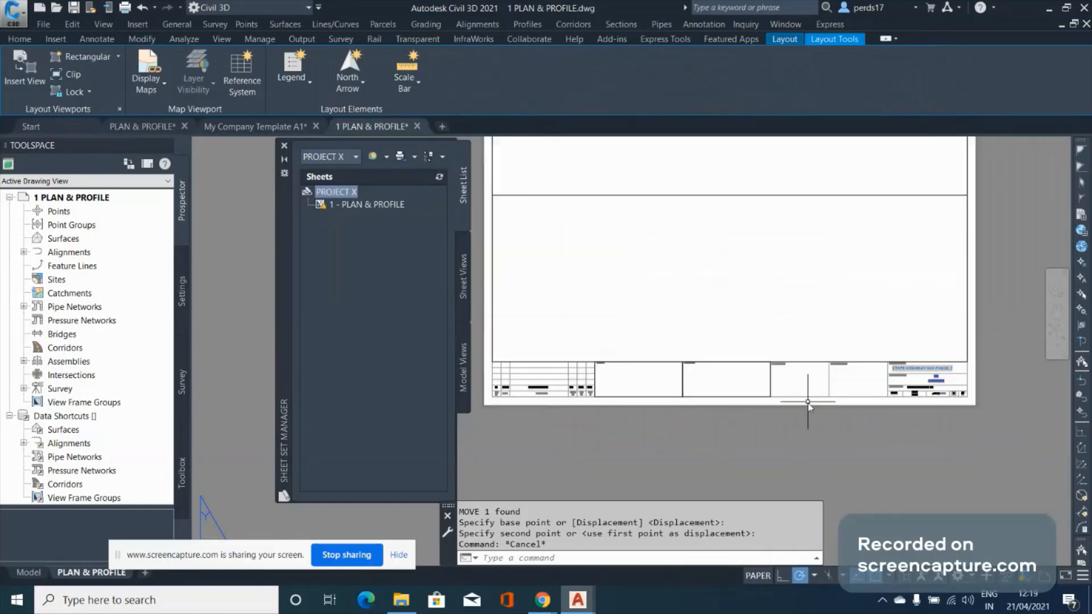
{"action": "scroll", "coordinate": [807, 403], "scroll_direction": "up", "scroll_amount": 3}
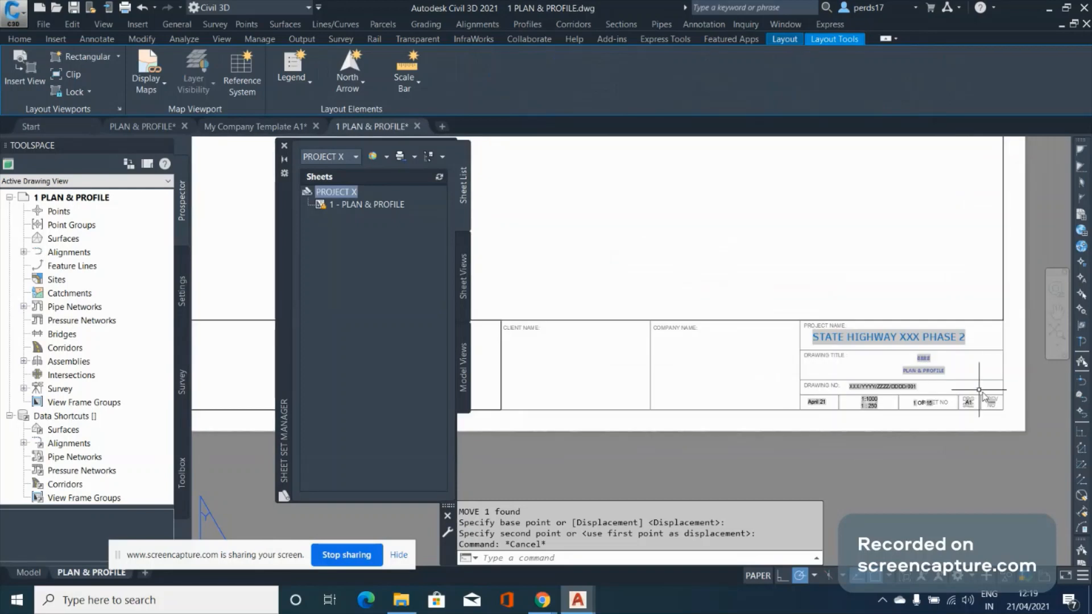
{"action": "scroll", "coordinate": [979, 390], "scroll_direction": "down", "scroll_amount": 3}
{"action": "scroll", "coordinate": [989, 410], "scroll_direction": "down", "scroll_amount": 2}
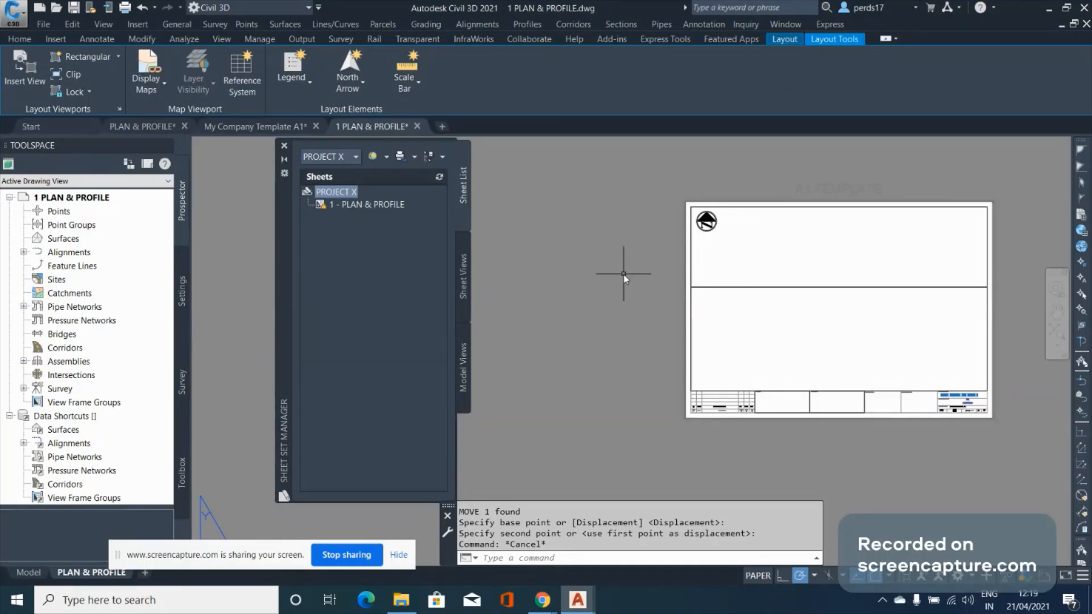
Start saving a copy of the drawing with AutoCAD Drawing Template (*.dwt) as the file type
{"action": "left_click", "coordinate": [14, 12]}
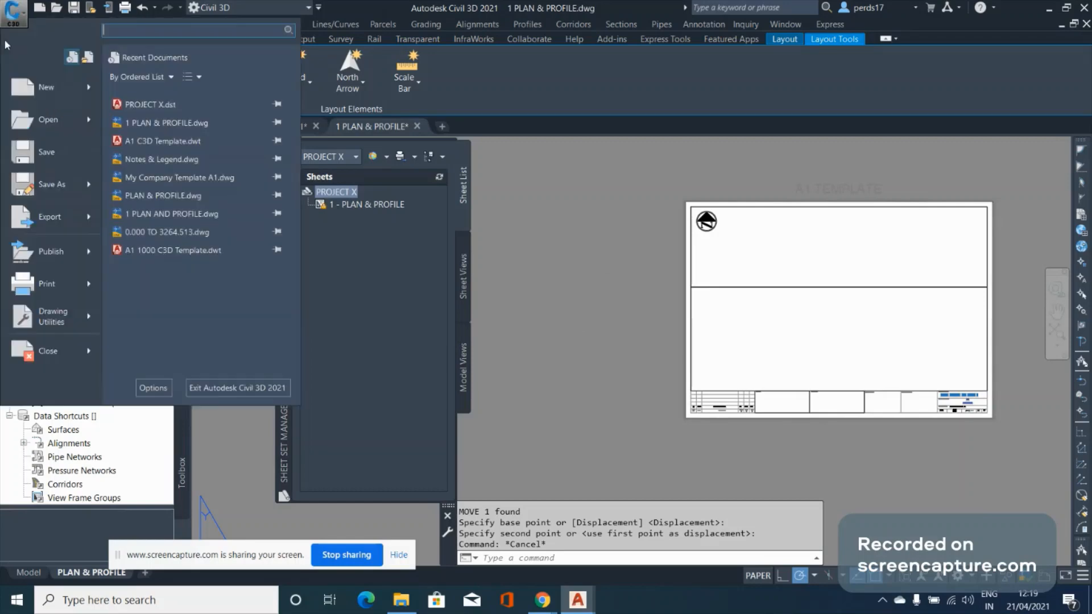
{"action": "key", "text": "Escape"}
{"action": "key", "text": "ctrl+shift+s"}
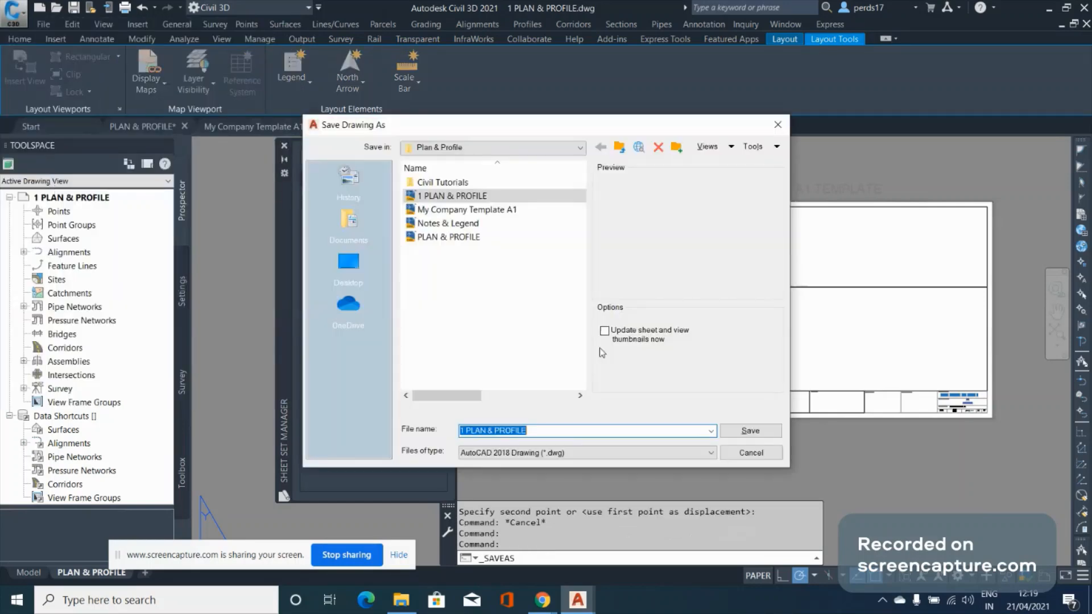
{"action": "left_click", "coordinate": [560, 454]}
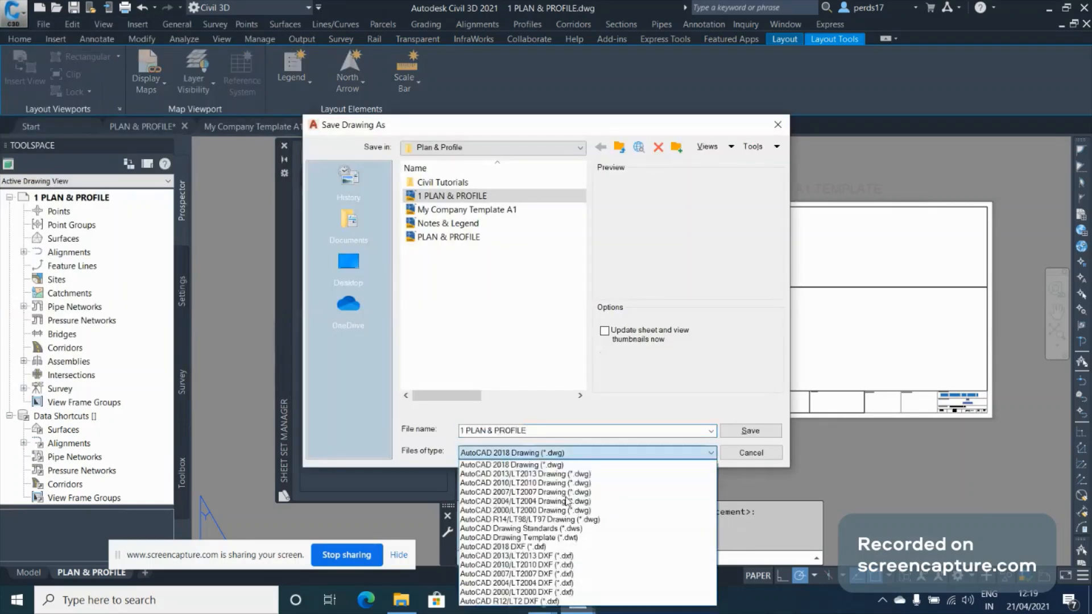
{"action": "left_click", "coordinate": [555, 538]}
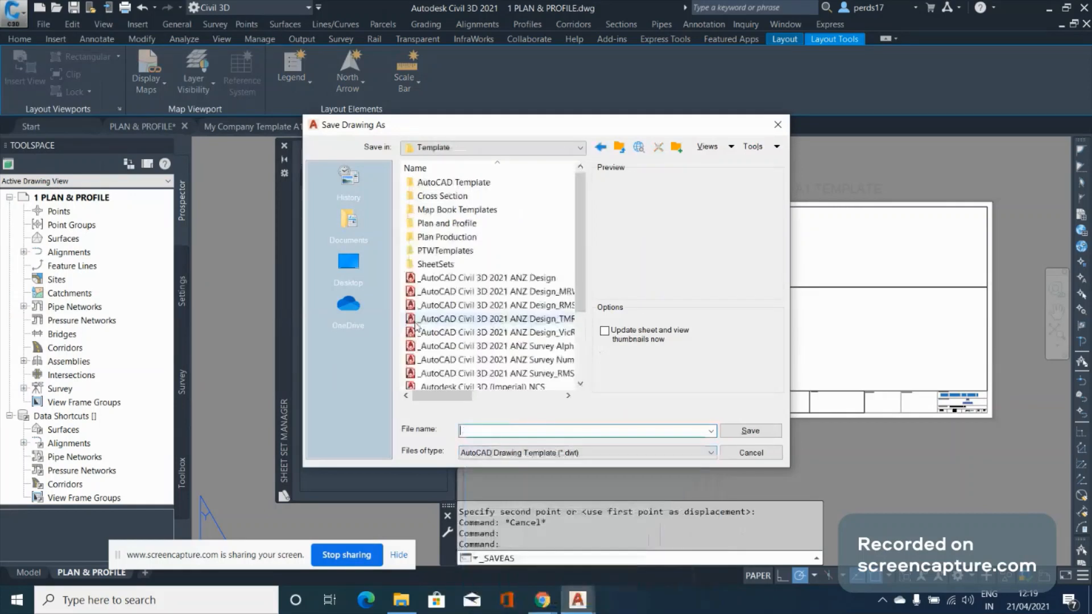
Overwrite A1 C3D Template in the desktop's Plan & Profile folder, keeping the metric template options
{"action": "left_click", "coordinate": [359, 277]}
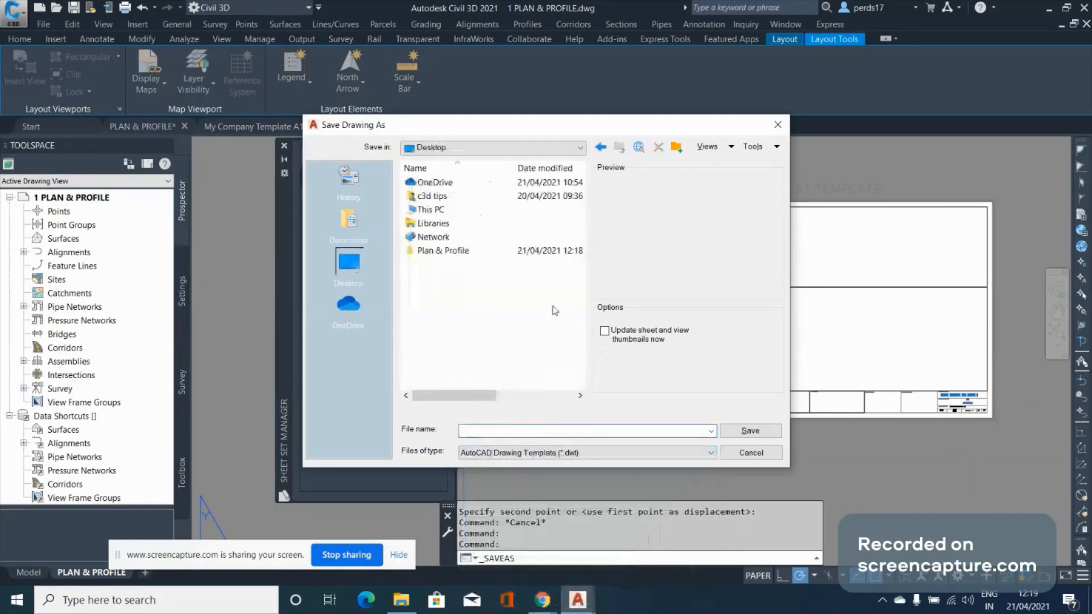
{"action": "left_click", "coordinate": [468, 254]}
{"action": "double_click", "coordinate": [467, 254]}
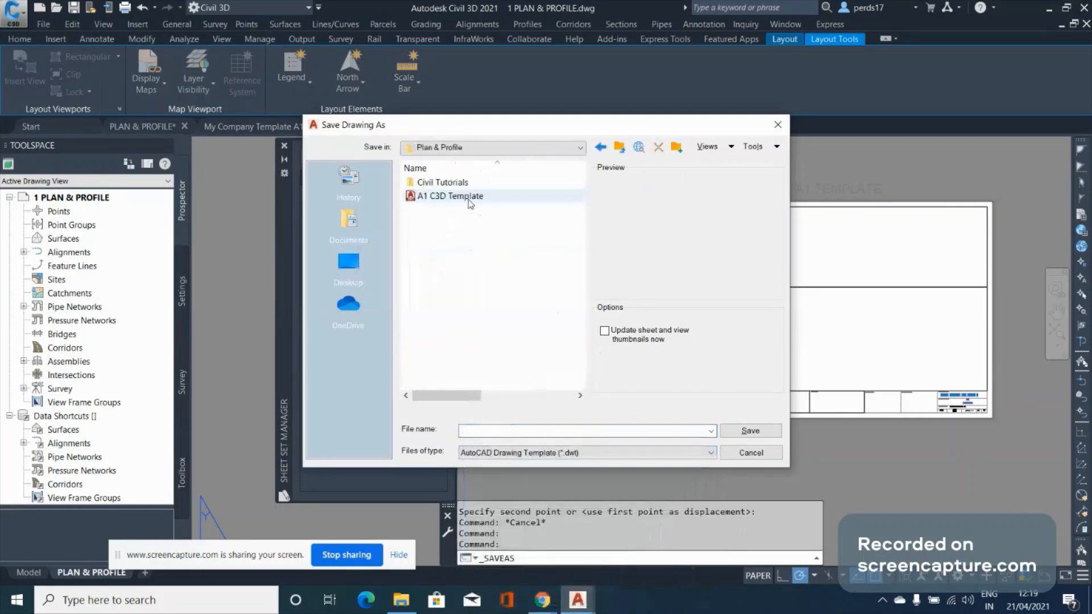
{"action": "left_click", "coordinate": [470, 198]}
{"action": "left_click", "coordinate": [749, 431]}
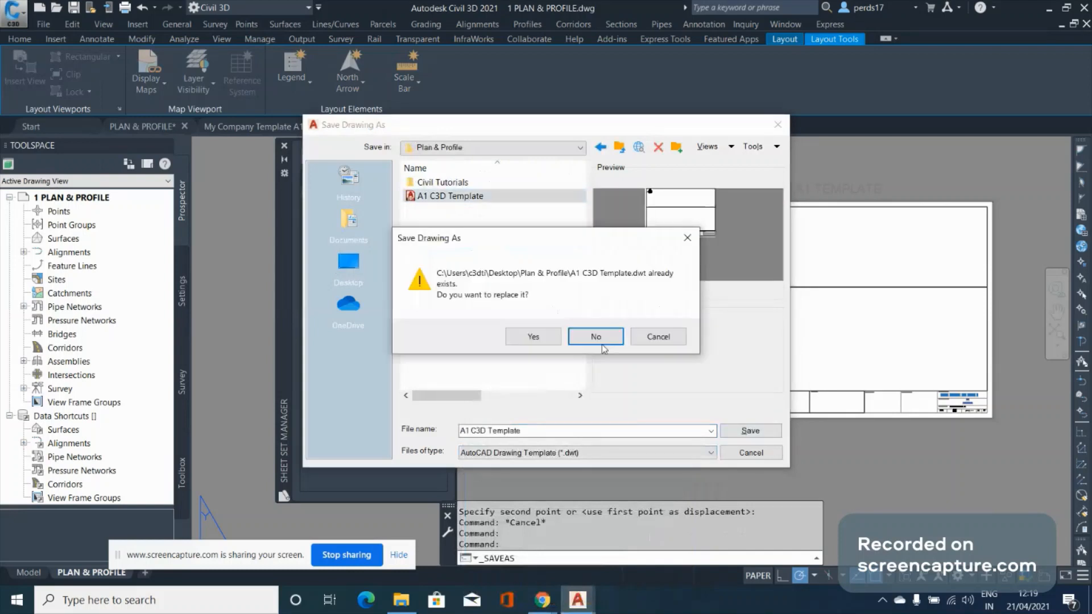
{"action": "left_click", "coordinate": [529, 333]}
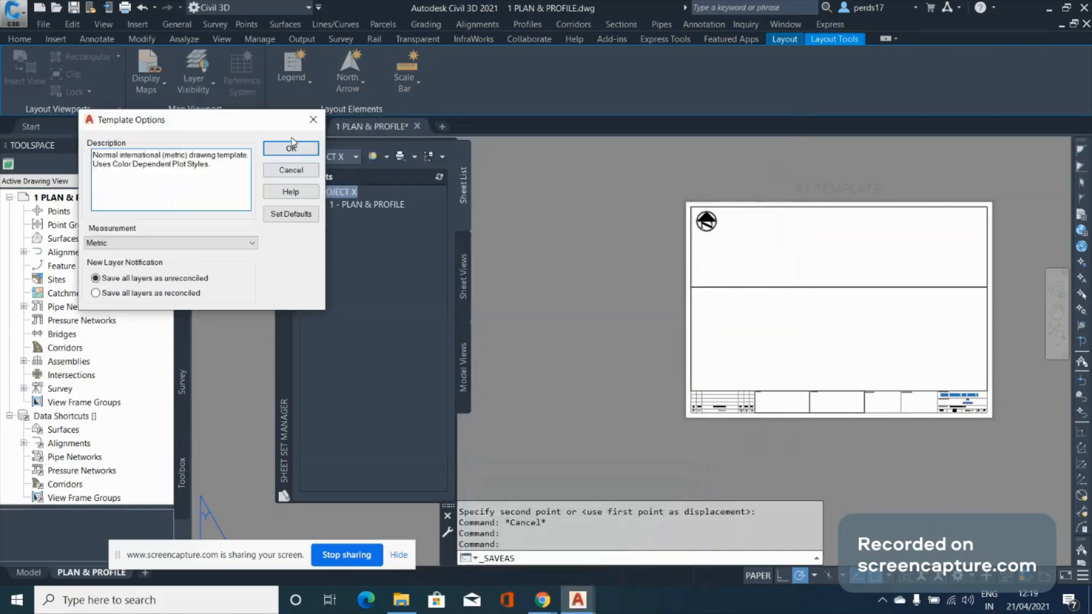
{"action": "left_click", "coordinate": [291, 147]}
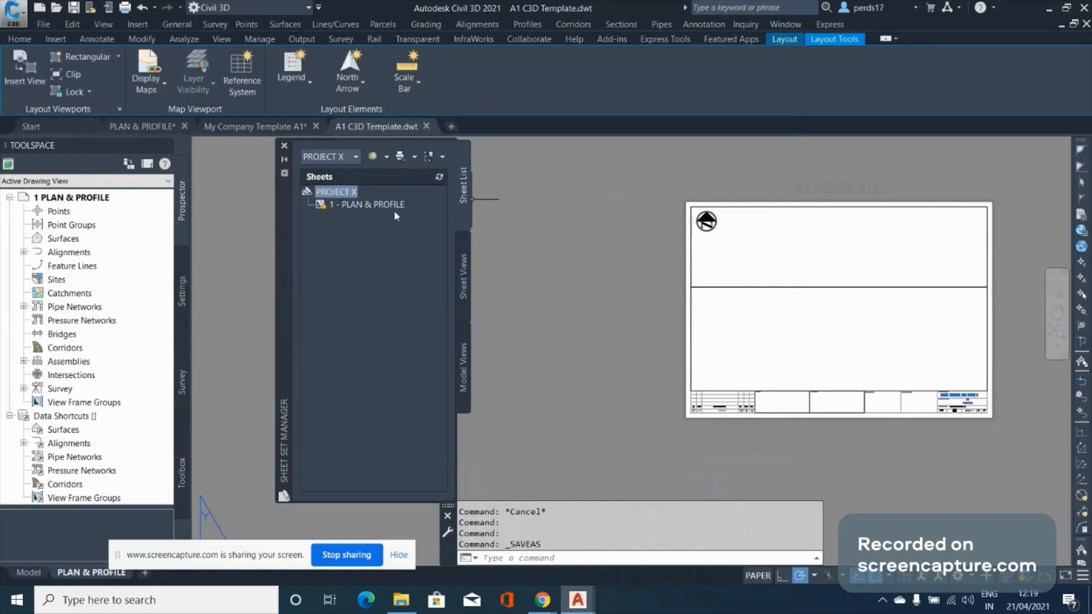
Remove the 1 - PLAN & PROFILE sheet from the PROJECT X sheet set
{"action": "left_click", "coordinate": [373, 205]}
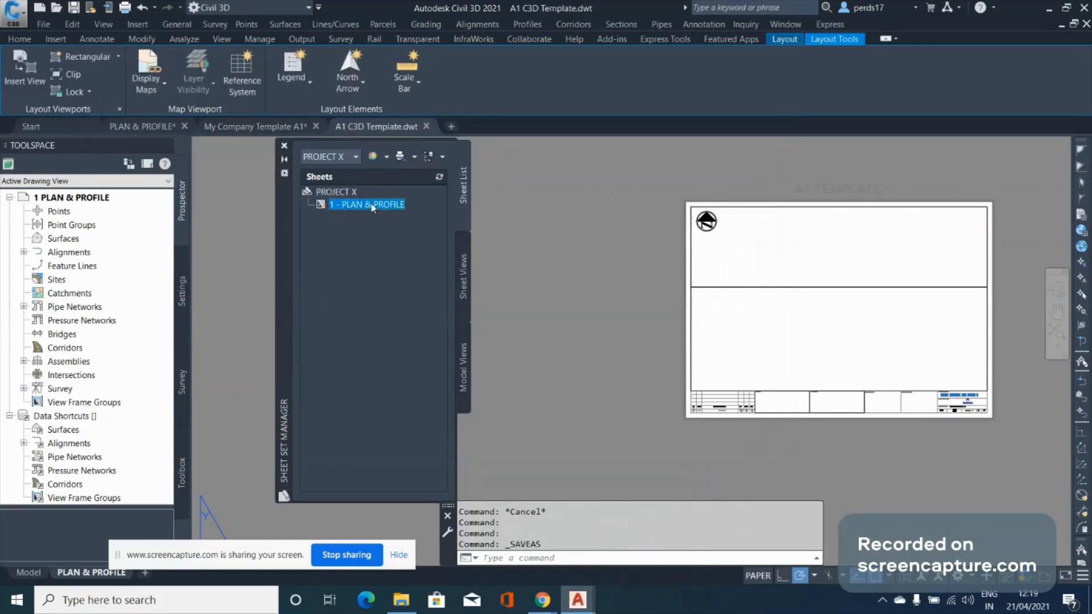
{"action": "right_click", "coordinate": [373, 206]}
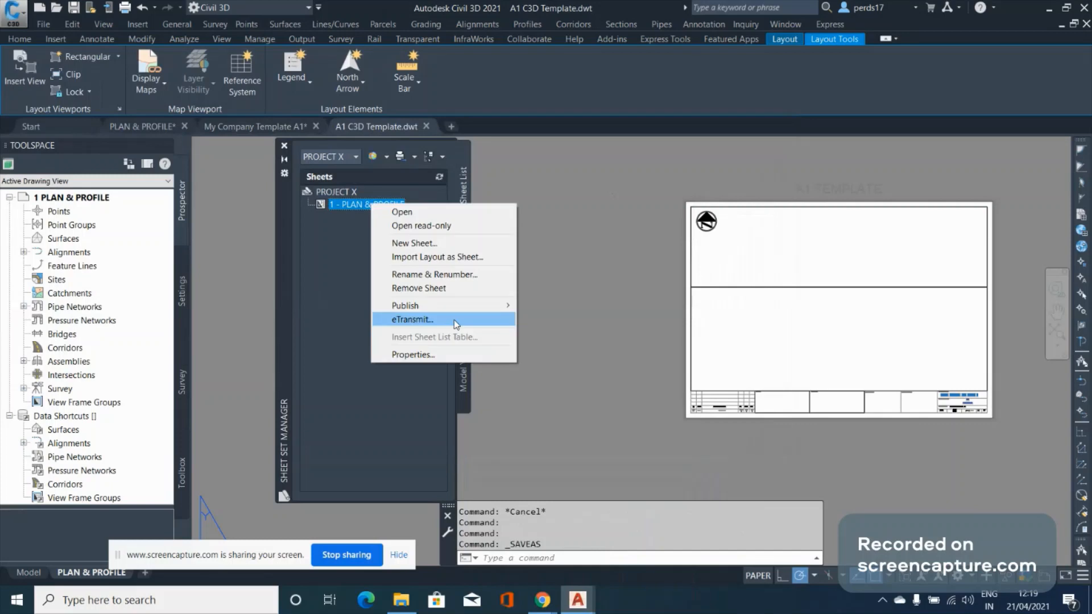
{"action": "left_click", "coordinate": [427, 287]}
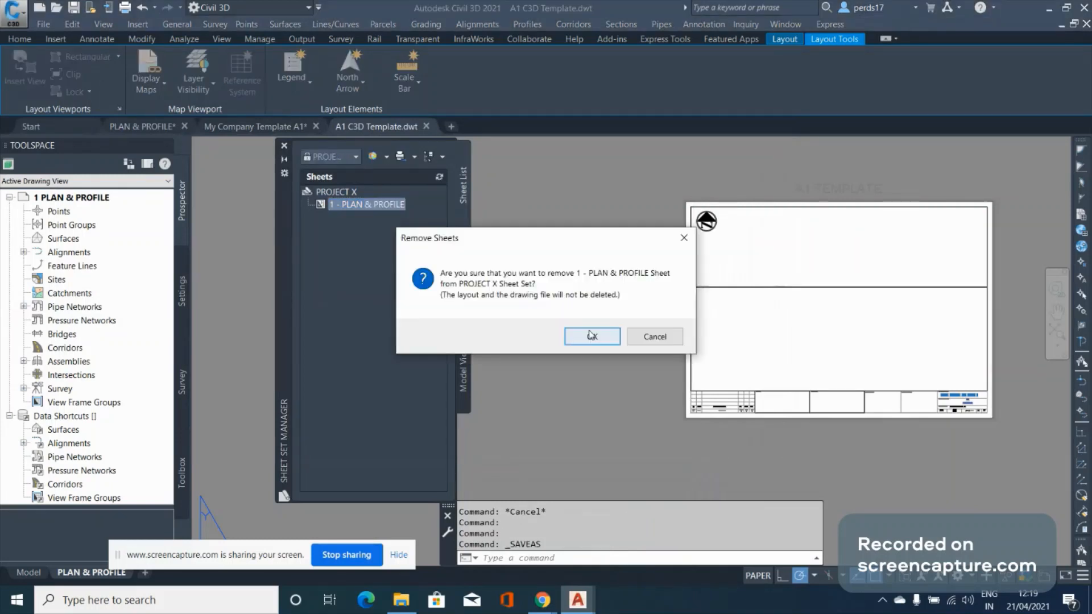
{"action": "left_click", "coordinate": [591, 336]}
Close the Sheet Set Manager and the A1 C3D Template file, returning to the PLAN & PROFILE drawing
{"action": "mouse_move", "coordinate": [382, 127]}
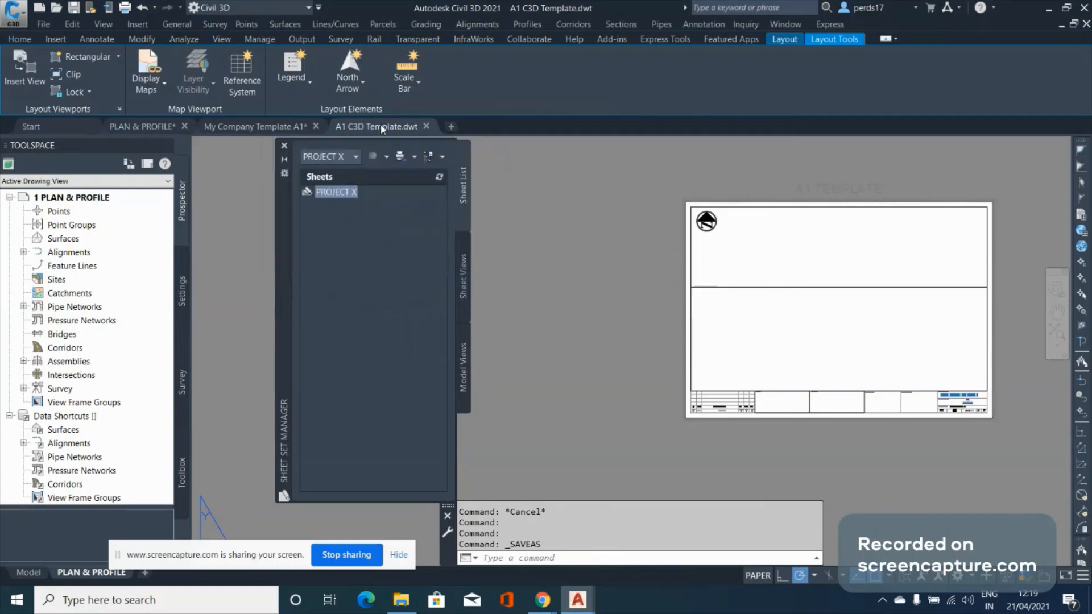
{"action": "left_click", "coordinate": [285, 147]}
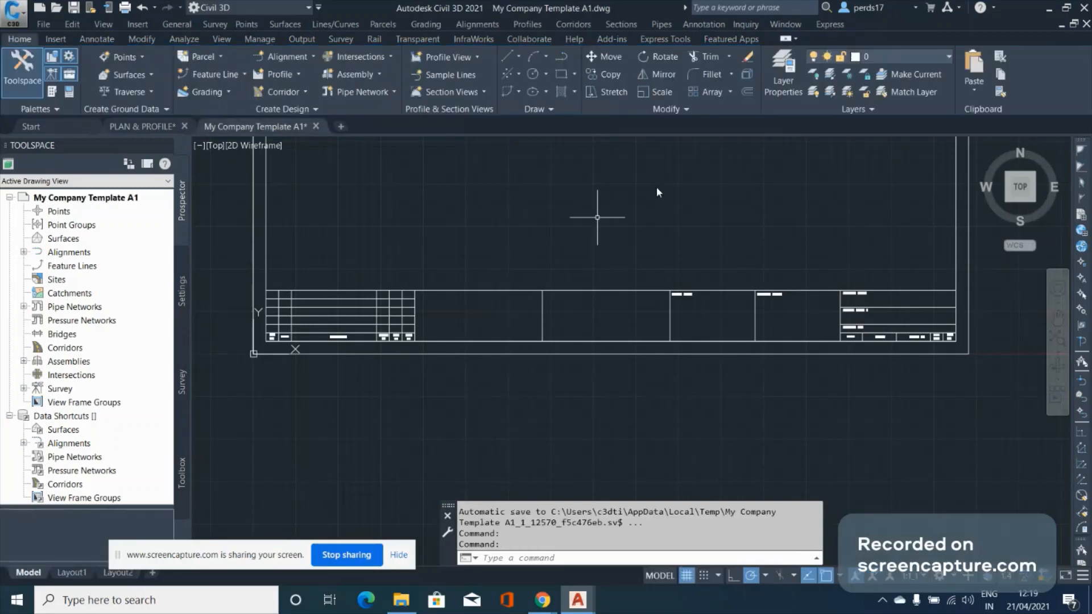
{"action": "scroll", "coordinate": [578, 316], "scroll_direction": "down", "scroll_amount": 4}
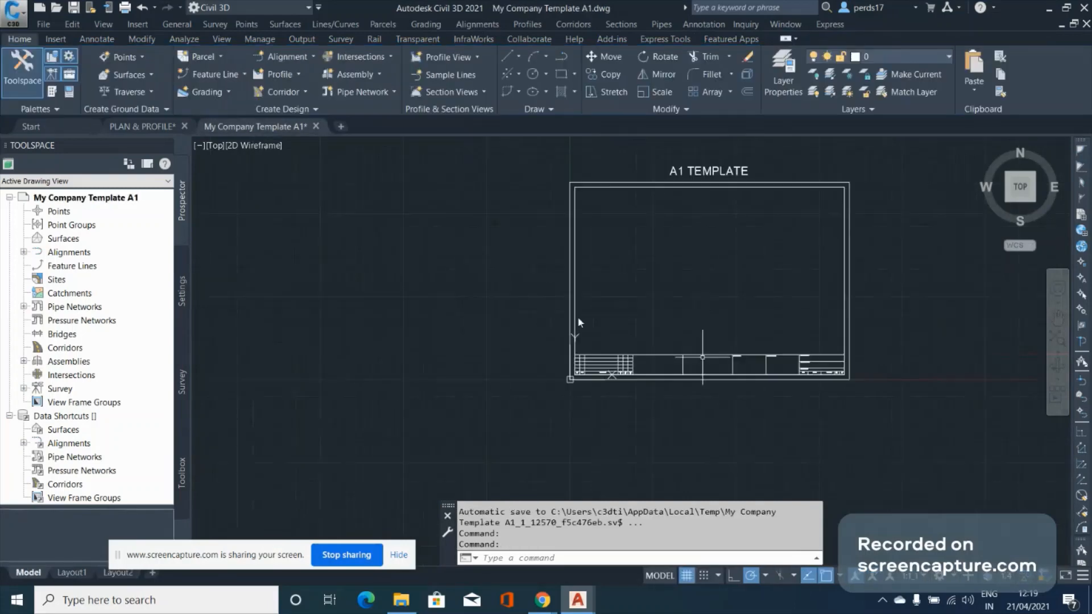
{"action": "left_click", "coordinate": [147, 127]}
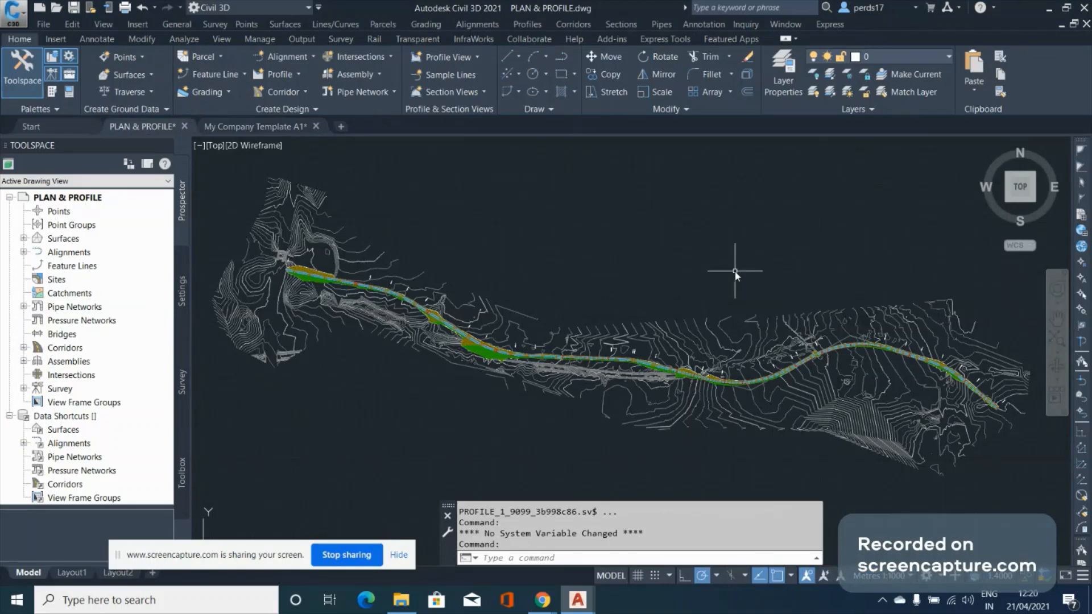
{"action": "mouse_move", "coordinate": [735, 273]}
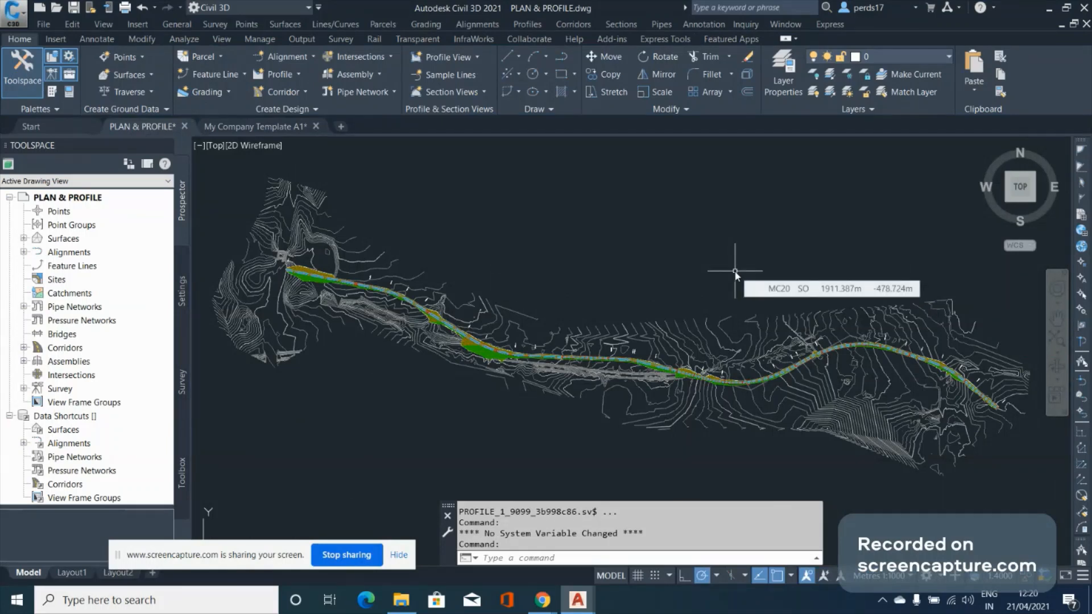
{"action": "mouse_move", "coordinate": [700, 301]}
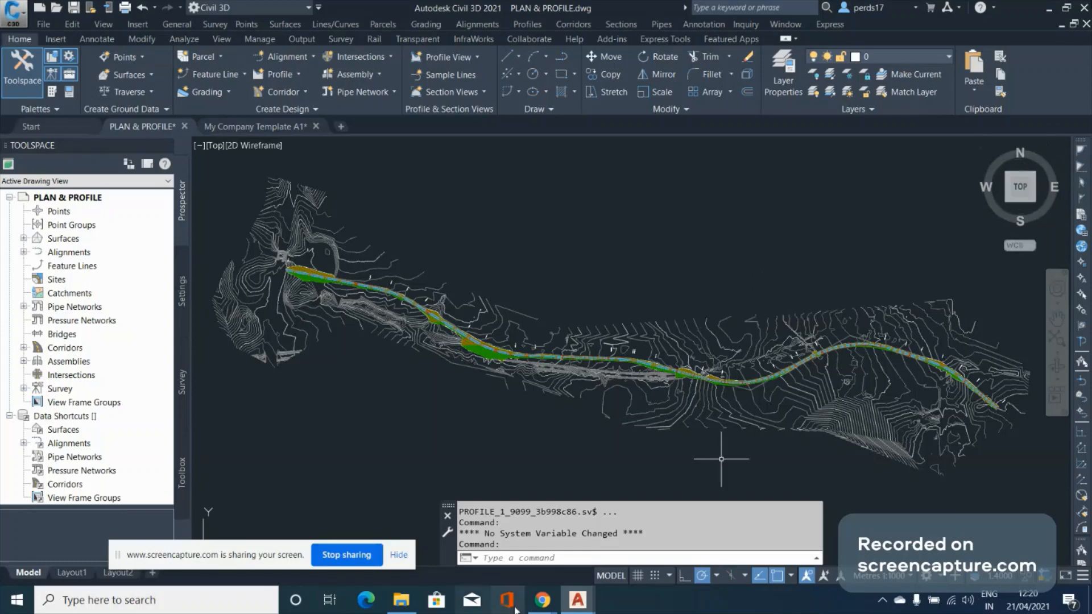
{"action": "mouse_move", "coordinate": [543, 600]}
{"action": "left_click", "coordinate": [499, 546]}
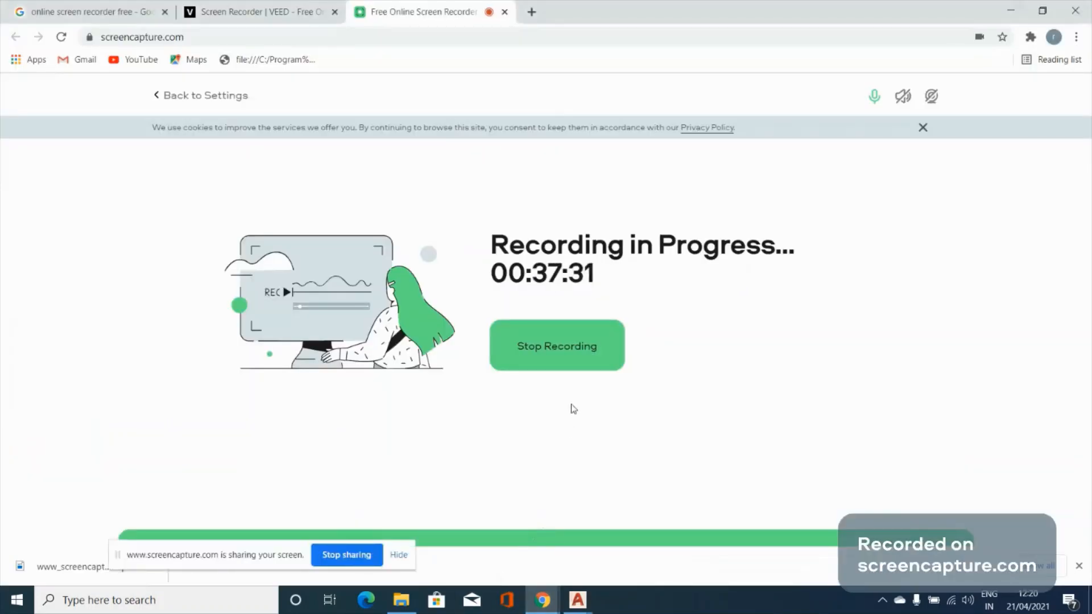